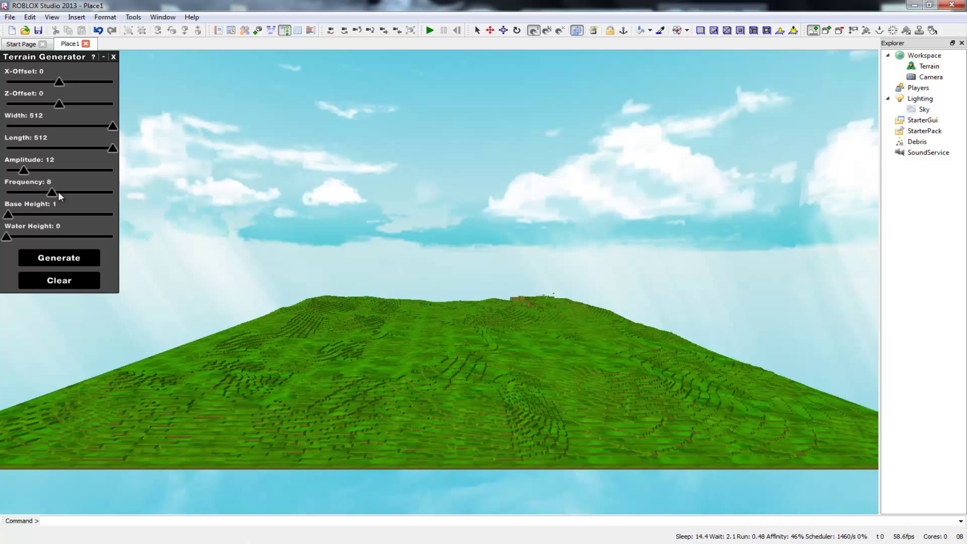
Step: Generate 512 by 512 terrain with amplitude 12, frequency 32, base height 1 and water height 0
{"action": "left_click", "coordinate": [72, 255]}
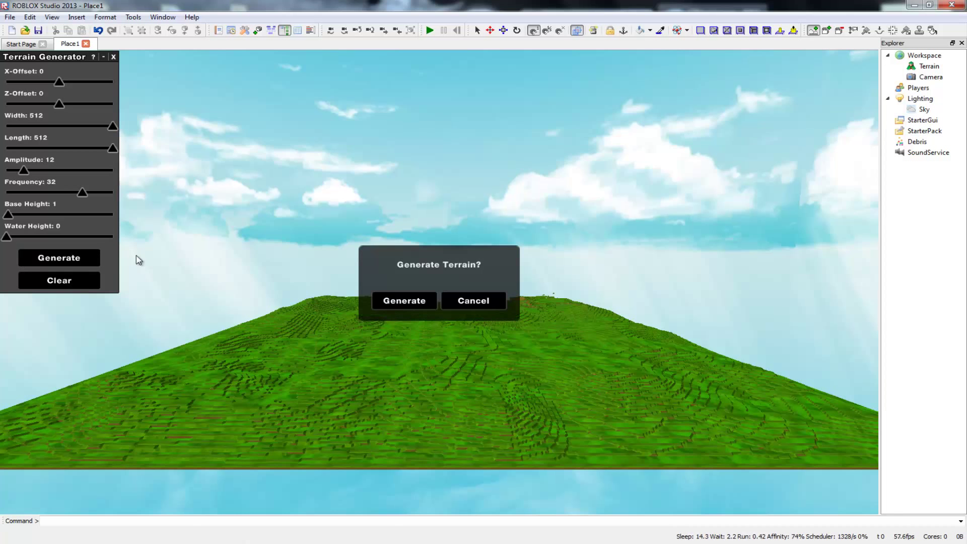
{"action": "left_click", "coordinate": [378, 300]}
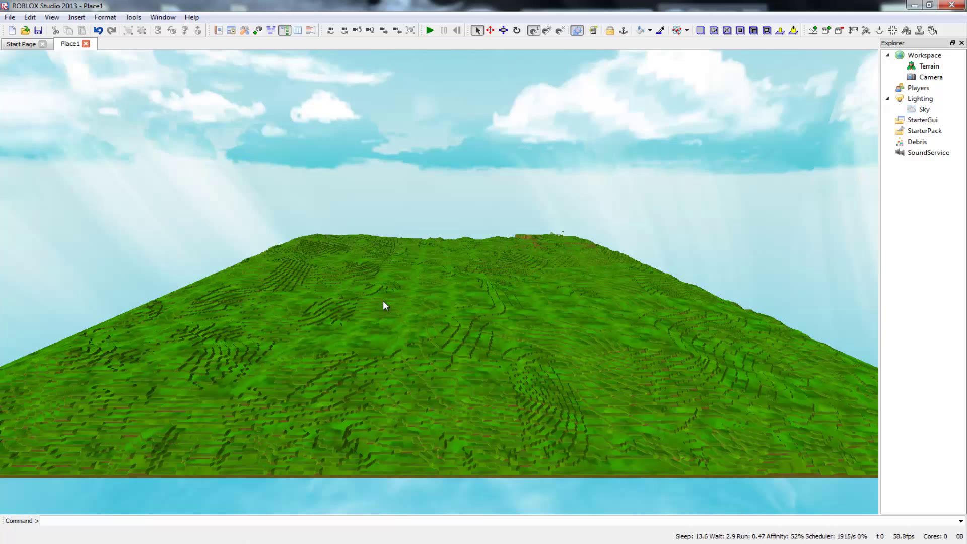
Step: Fly over the generated terrain and examine its hills, ledges and far corner from above
{"action": "scroll", "coordinate": [383, 300], "scroll_direction": "up", "scroll_amount": 4}
{"action": "right_click_drag", "start_coordinate": [371, 296], "coordinate": [423, 264]}
{"action": "key", "text": "w"}
{"action": "key", "text": "w"}
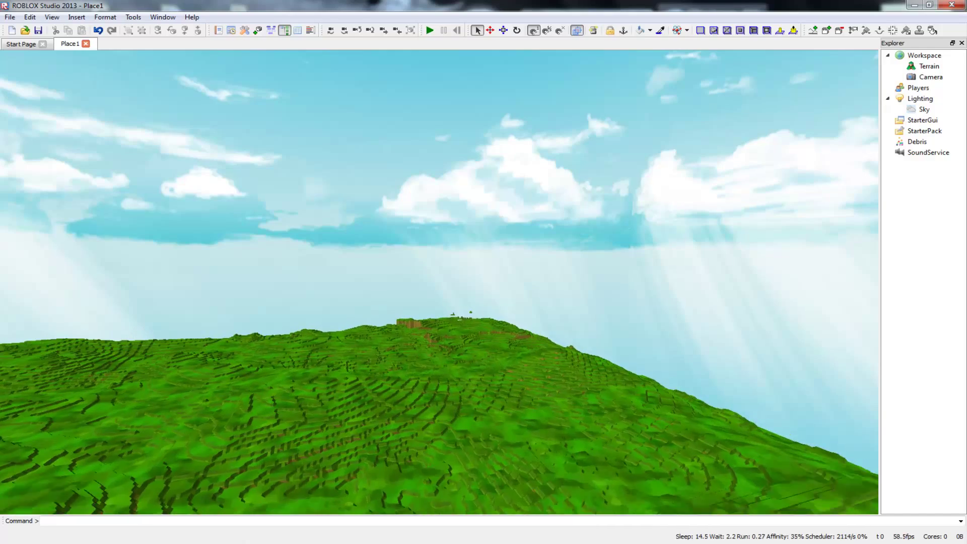
{"action": "key", "text": "w"}
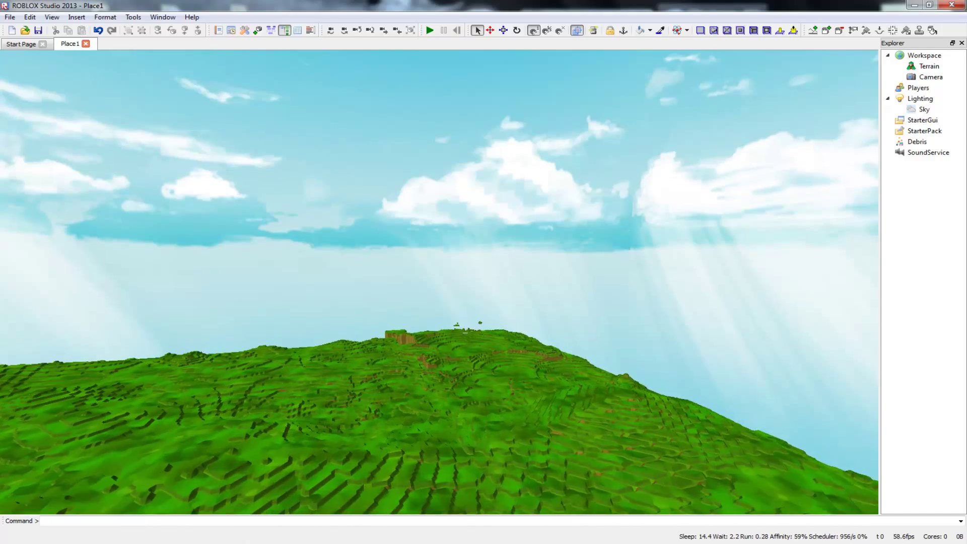
{"action": "right_click_drag", "start_coordinate": [423, 265], "coordinate": [376, 273]}
{"action": "key", "text": "w"}
{"action": "key", "text": "w"}
{"action": "key", "text": "w"}
{"action": "key", "text": "s"}
{"action": "key", "text": "s"}
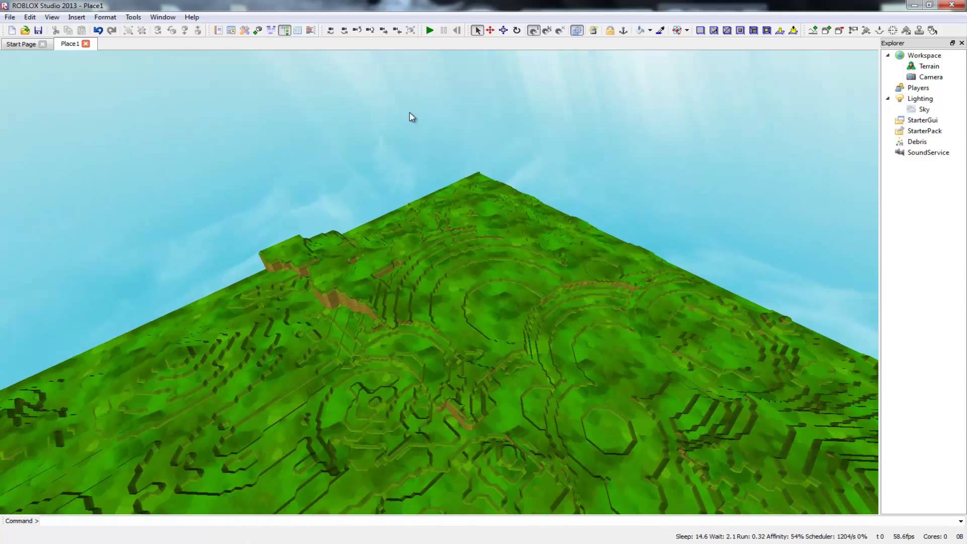
Step: Run the place simulation briefly and reset it
{"action": "left_click", "coordinate": [430, 30]}
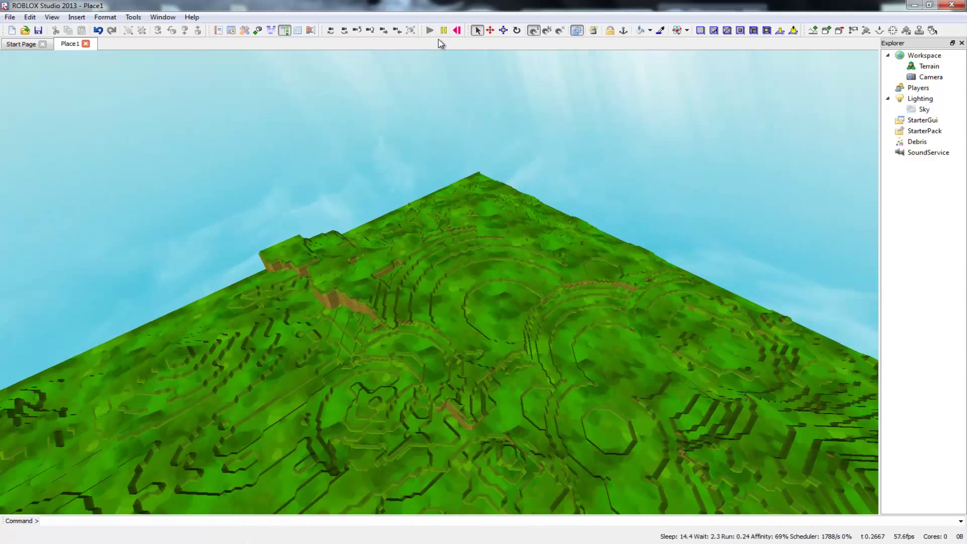
{"action": "left_click", "coordinate": [455, 31]}
{"action": "left_click", "coordinate": [903, 88]}
{"action": "right_click", "coordinate": [903, 88]}
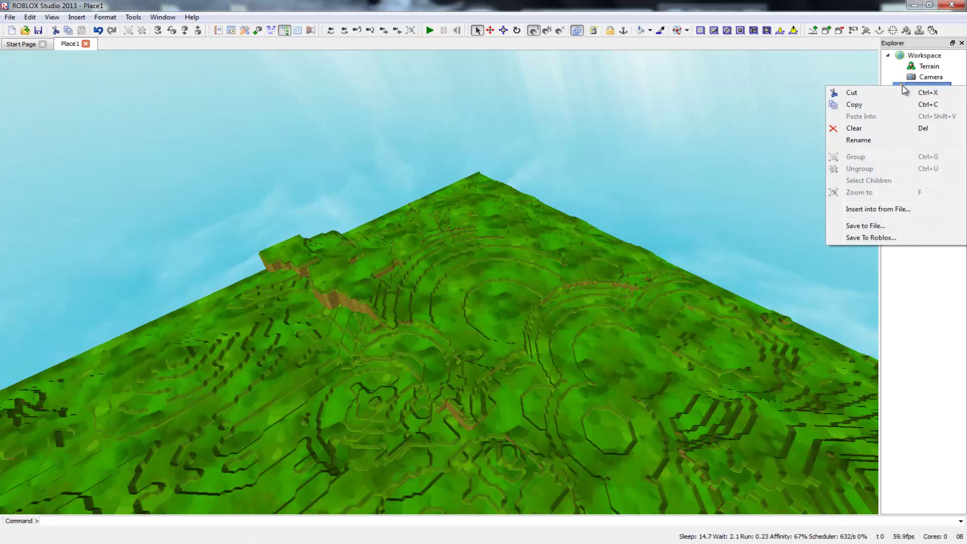
{"action": "left_click", "coordinate": [885, 104]}
{"action": "left_click", "coordinate": [523, 265]}
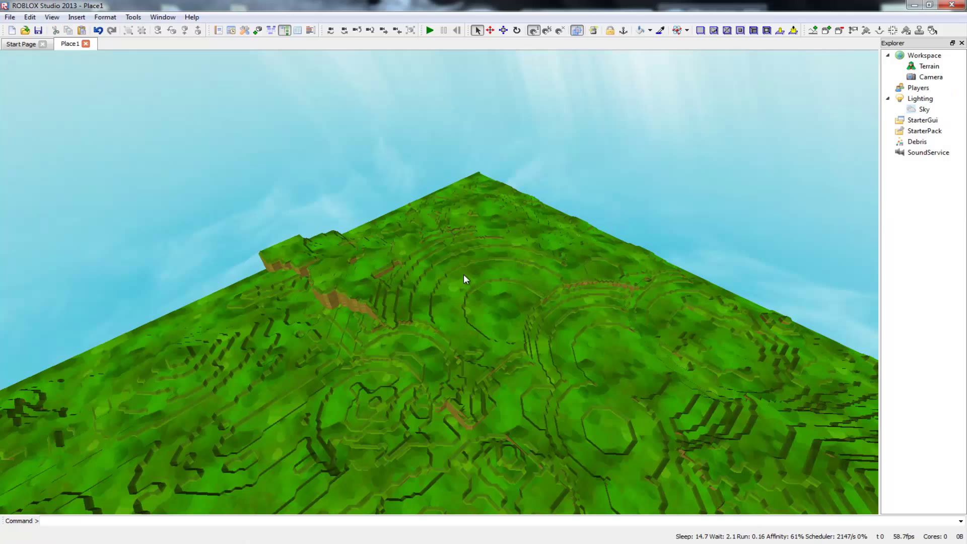
{"action": "left_click", "coordinate": [77, 17]}
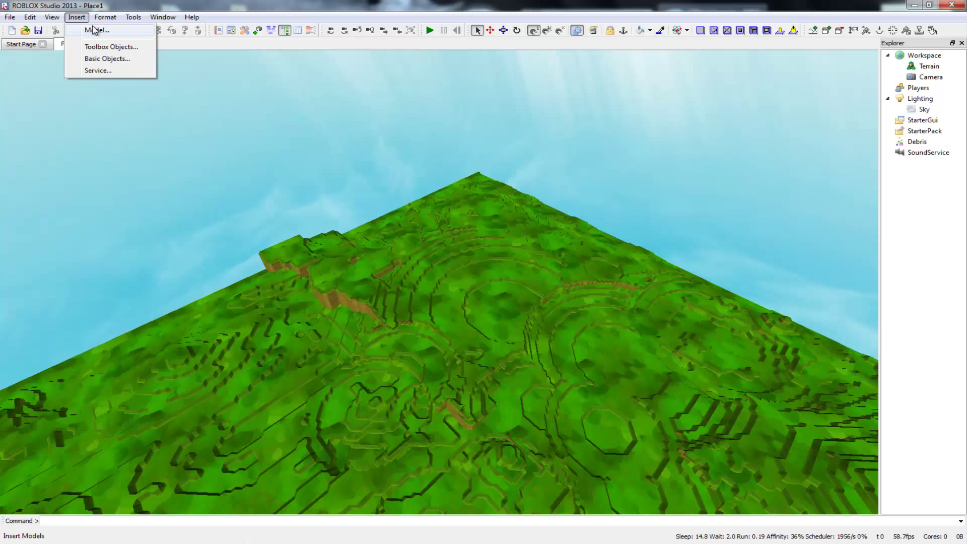
{"action": "left_click", "coordinate": [94, 30]}
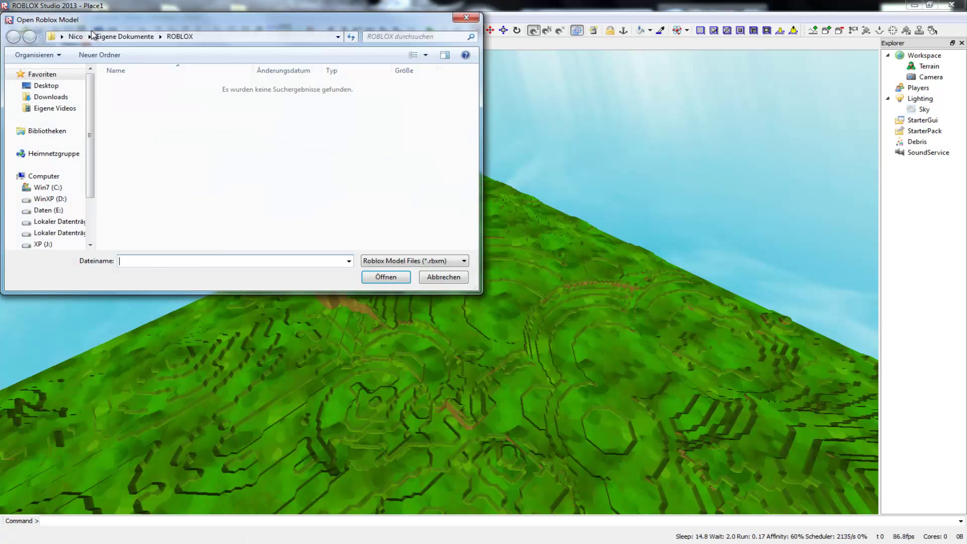
{"action": "left_click", "coordinate": [466, 18]}
Step: Open the Toolbox and browse its Game Stuff, Baseplates and Weapons sets
{"action": "left_click", "coordinate": [76, 18]}
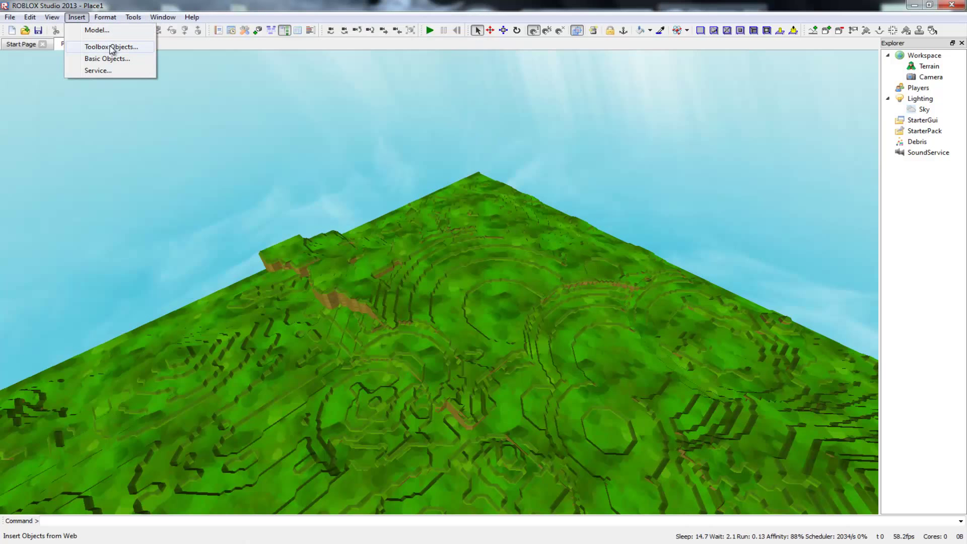
{"action": "left_click", "coordinate": [111, 47]}
{"action": "left_click", "coordinate": [78, 82]}
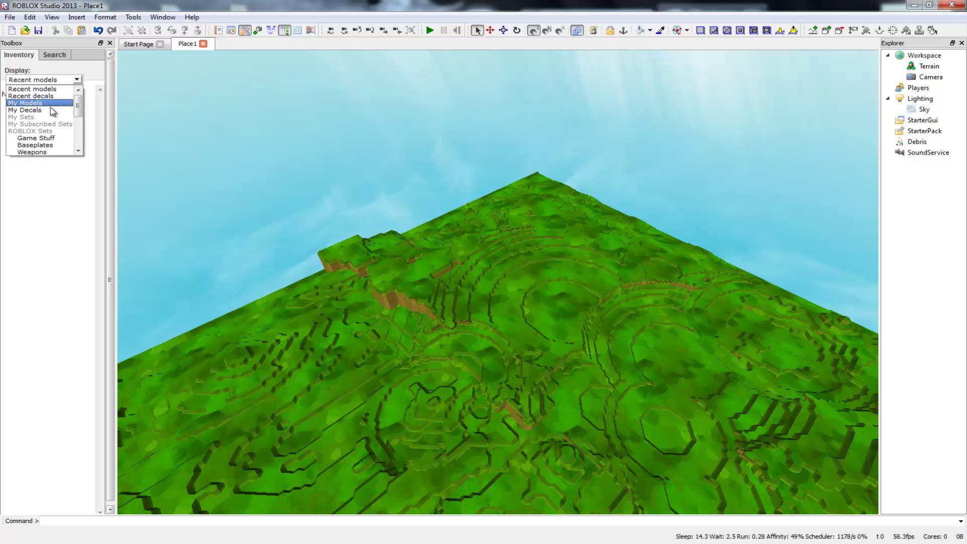
{"action": "left_click", "coordinate": [64, 140]}
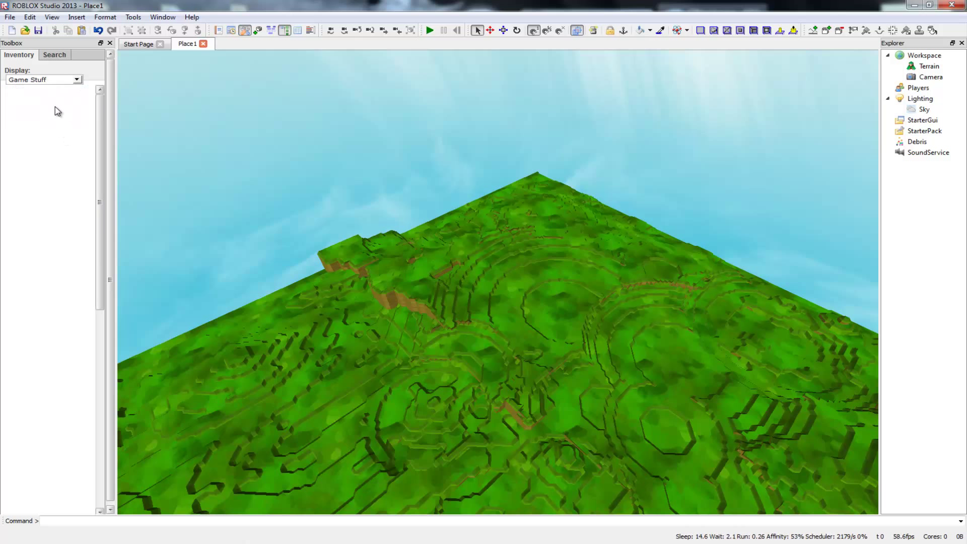
{"action": "left_click", "coordinate": [56, 83]}
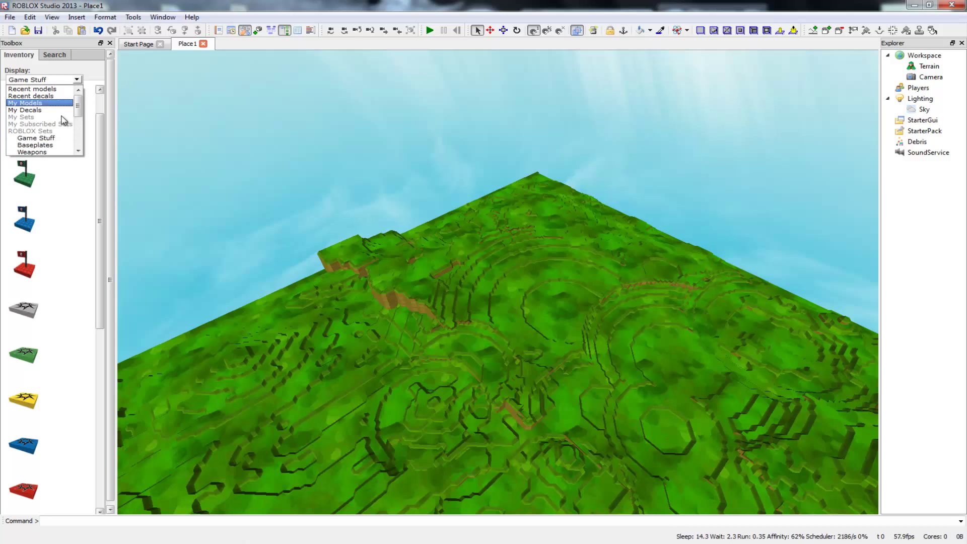
{"action": "left_click", "coordinate": [40, 143]}
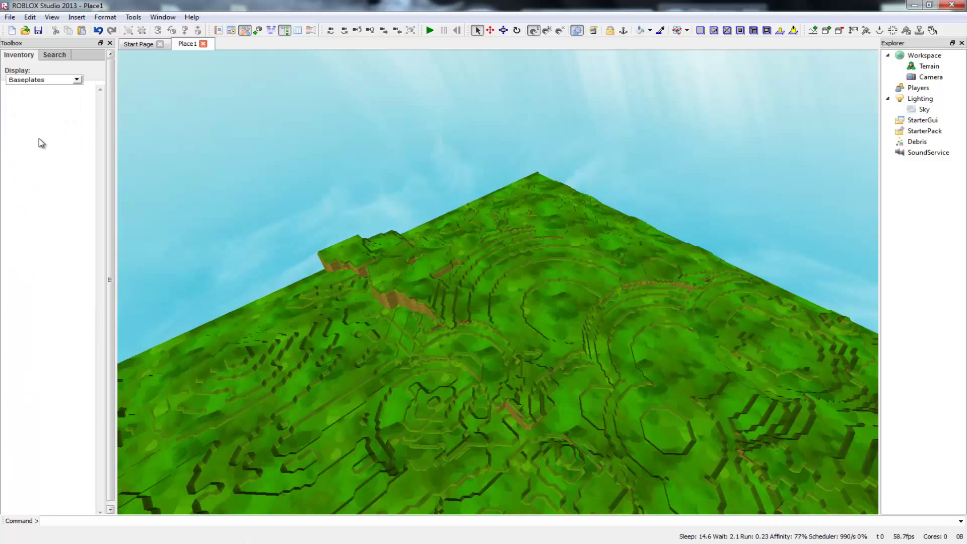
{"action": "left_click", "coordinate": [61, 82]}
{"action": "left_click", "coordinate": [62, 150]}
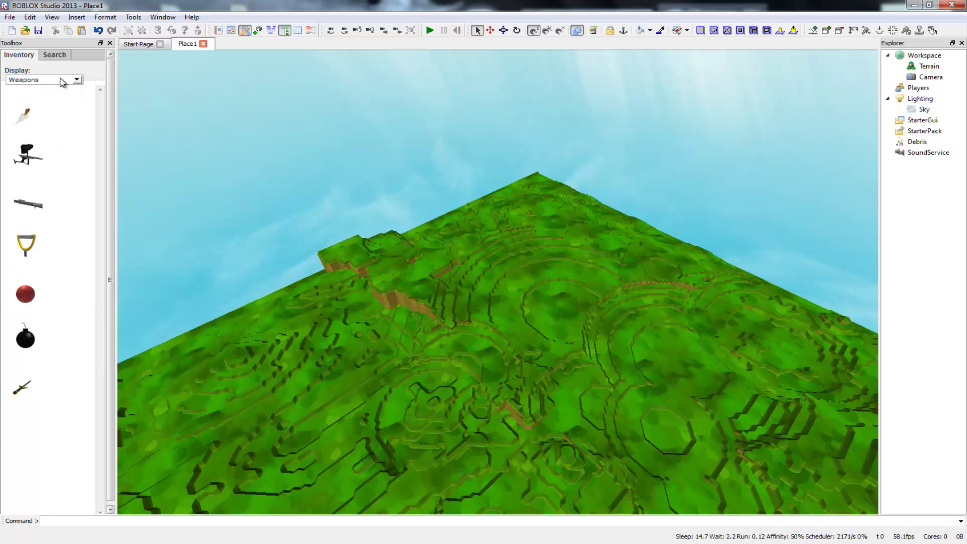
Step: Display the Castle Kit set and insert the Castle Door model into the workspace
{"action": "left_click", "coordinate": [61, 82]}
{"action": "left_click_drag", "start_coordinate": [78, 93], "coordinate": [76, 133]}
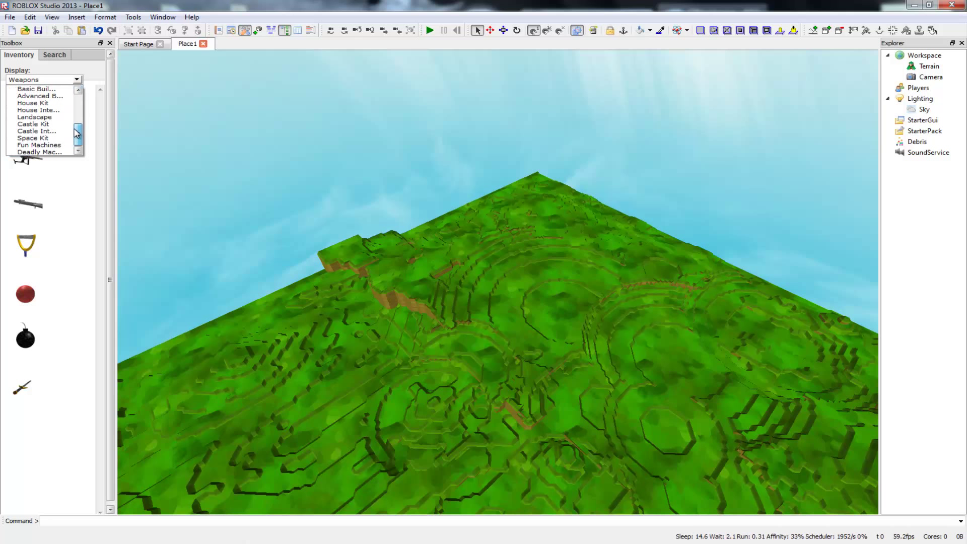
{"action": "left_click", "coordinate": [35, 124]}
{"action": "left_click_drag", "start_coordinate": [97, 149], "coordinate": [54, 389]}
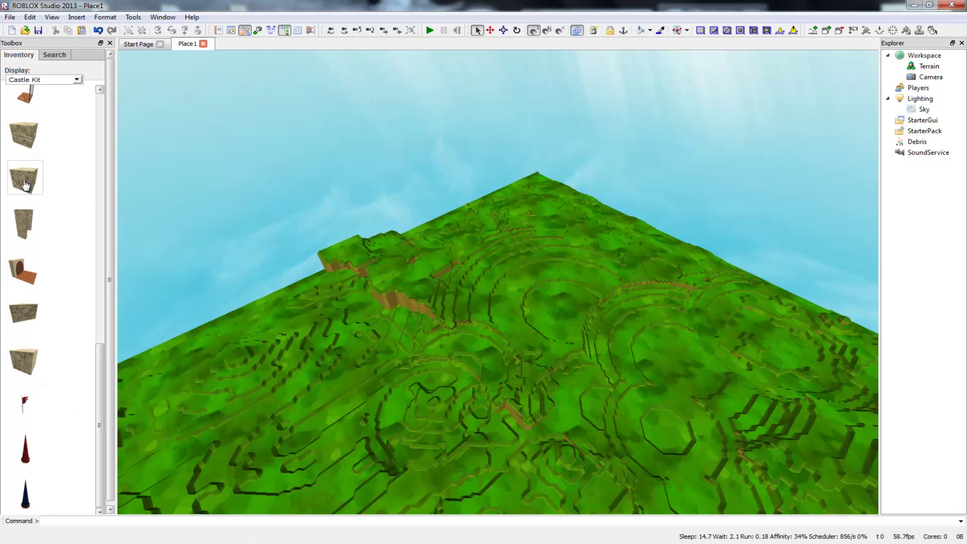
{"action": "left_click", "coordinate": [29, 221]}
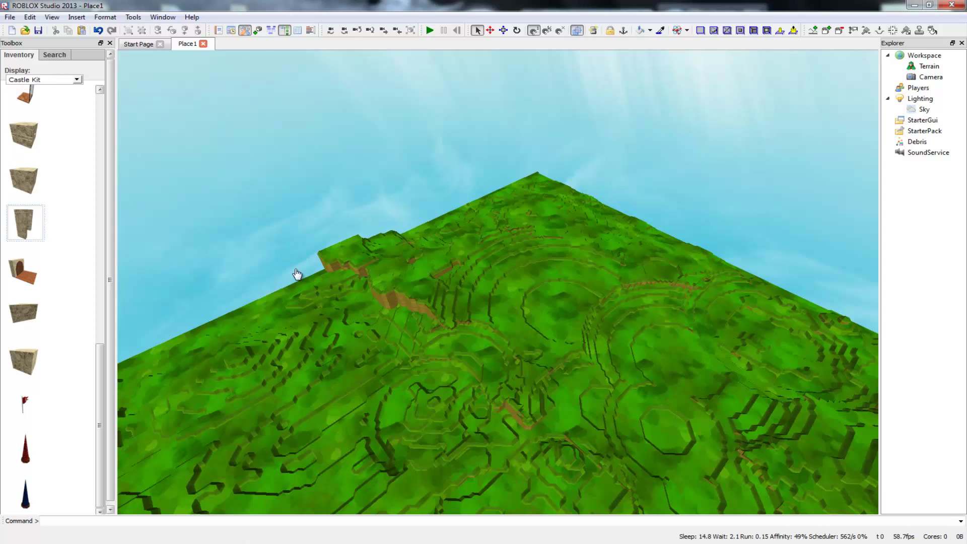
Step: Move the castle door onto the terrain beside the end of the brown ledge
{"action": "scroll", "coordinate": [492, 283], "scroll_direction": "down", "scroll_amount": 5}
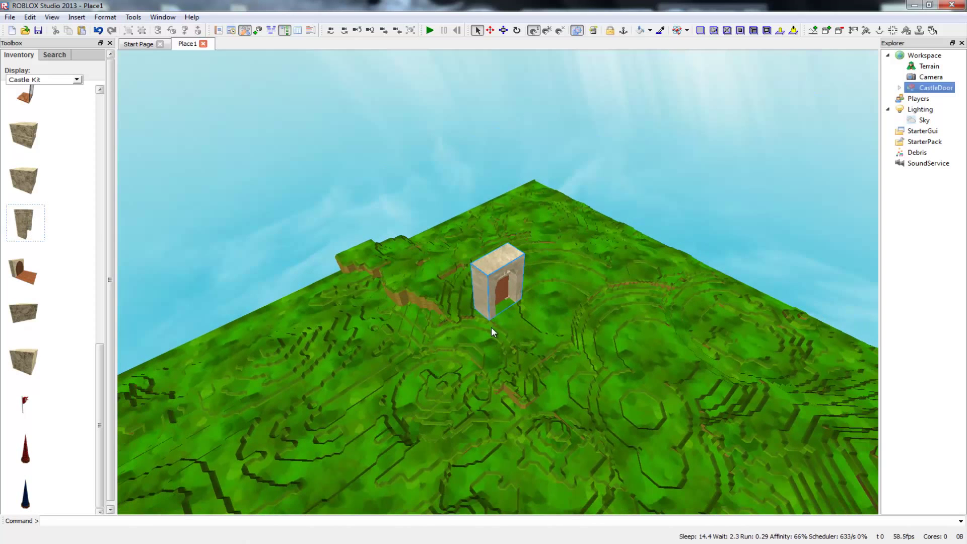
{"action": "scroll", "coordinate": [493, 312], "scroll_direction": "down", "scroll_amount": 5}
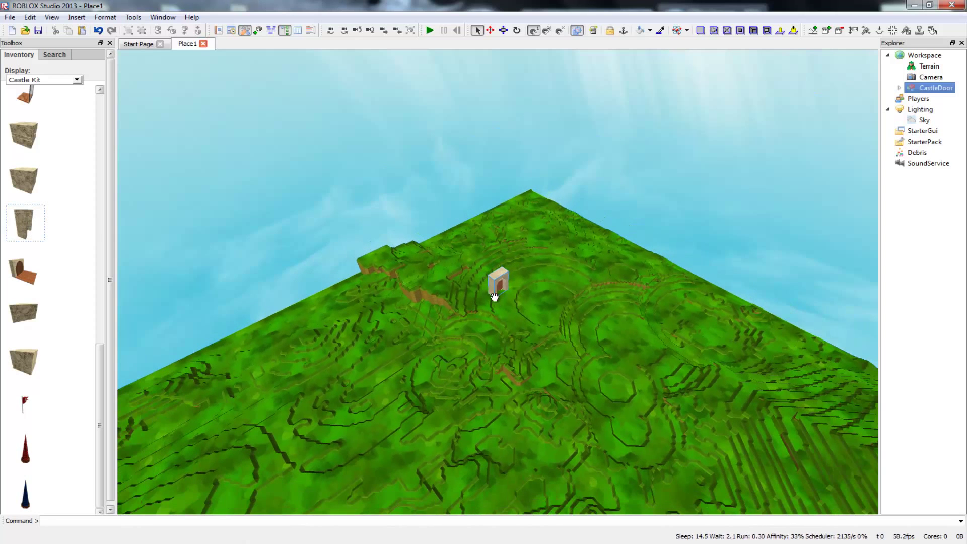
{"action": "scroll", "coordinate": [464, 327], "scroll_direction": "up", "scroll_amount": 2}
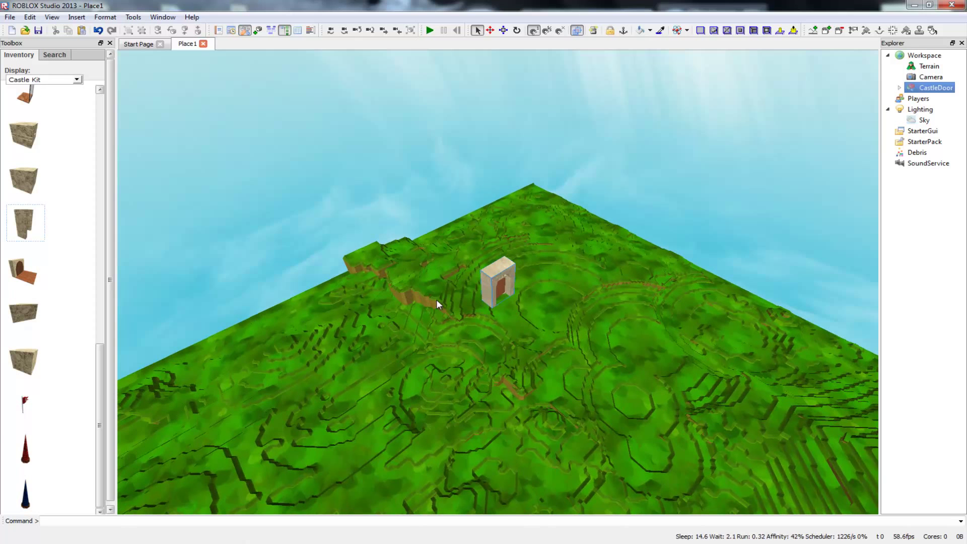
{"action": "left_click_drag", "start_coordinate": [501, 285], "coordinate": [459, 340]}
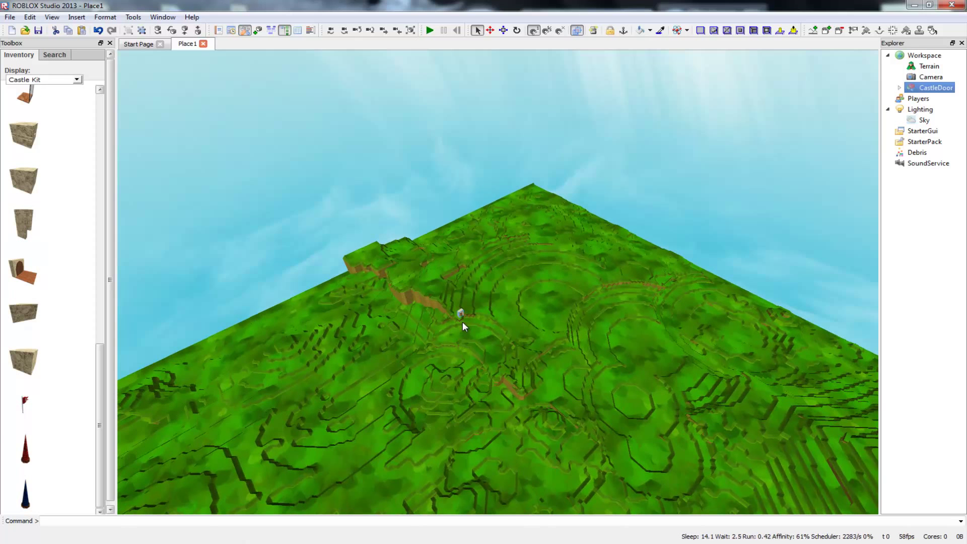
Step: Move the castle door onto the flatter ground between the large circular terrain ridges
{"action": "scroll", "coordinate": [462, 322], "scroll_direction": "up", "scroll_amount": 5}
{"action": "scroll", "coordinate": [424, 361], "scroll_direction": "down", "scroll_amount": 5}
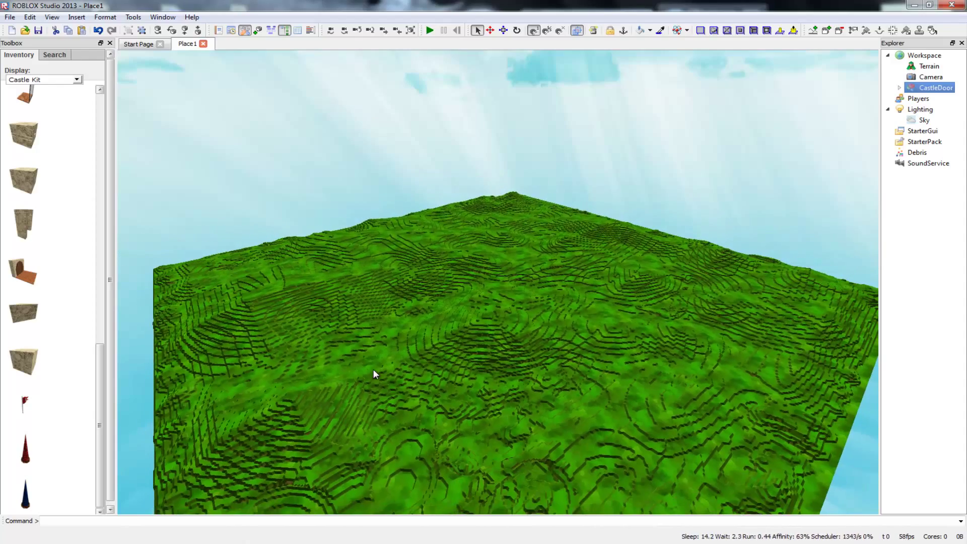
{"action": "scroll", "coordinate": [373, 369], "scroll_direction": "down", "scroll_amount": 1}
{"action": "scroll", "coordinate": [374, 368], "scroll_direction": "up", "scroll_amount": 1}
{"action": "right_click_drag", "start_coordinate": [373, 369], "coordinate": [374, 491]}
{"action": "right_click_drag", "start_coordinate": [495, 312], "coordinate": [516, 315]}
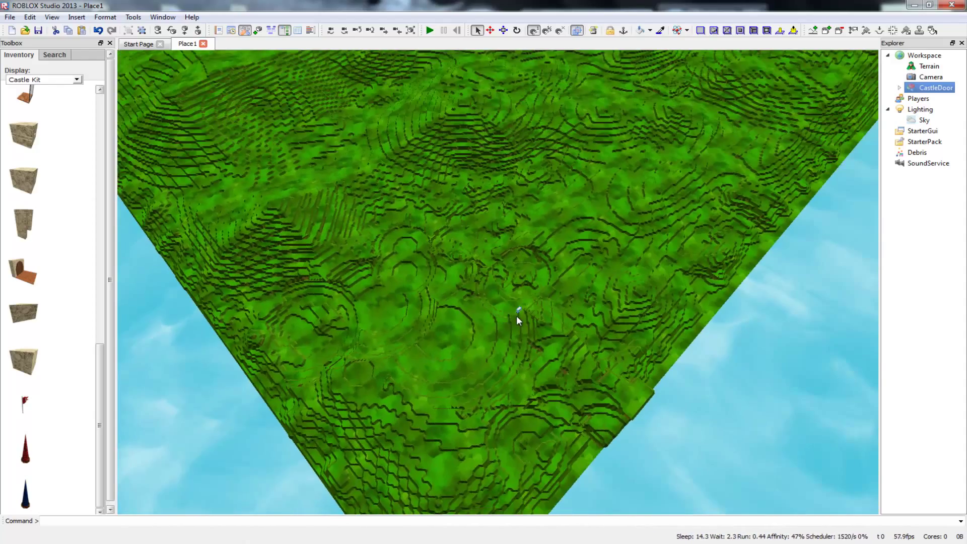
{"action": "scroll", "coordinate": [517, 317], "scroll_direction": "up", "scroll_amount": 3}
{"action": "scroll", "coordinate": [497, 403], "scroll_direction": "up", "scroll_amount": 3}
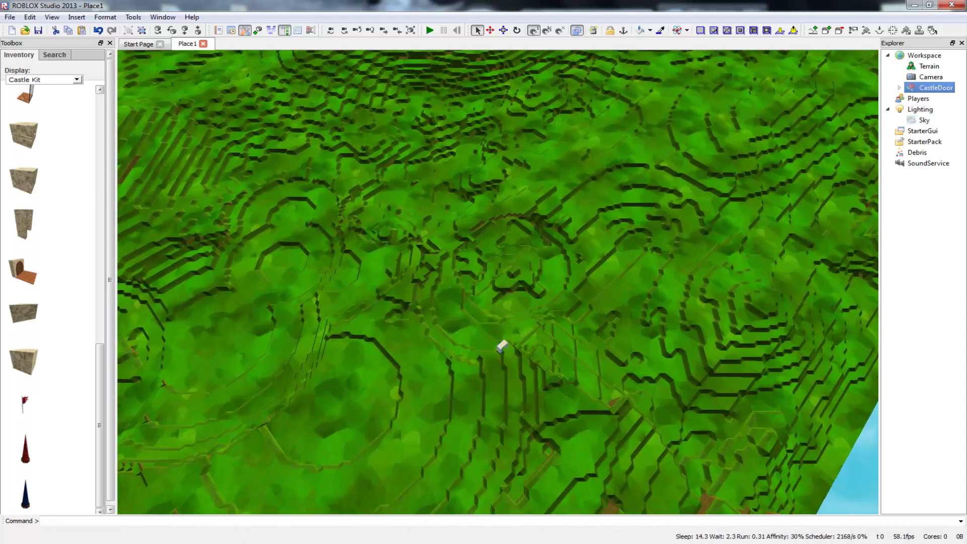
{"action": "scroll", "coordinate": [495, 401], "scroll_direction": "up", "scroll_amount": 3}
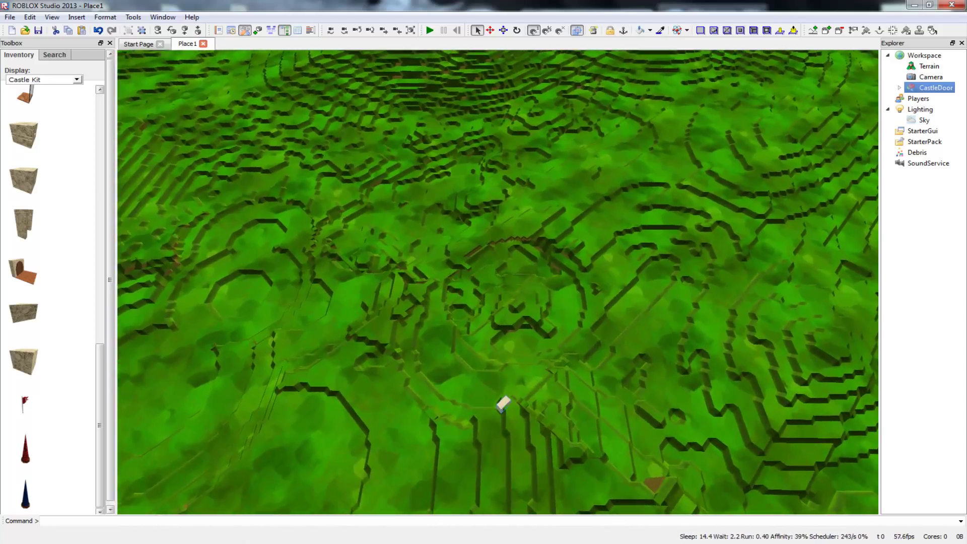
{"action": "right_click_drag", "start_coordinate": [494, 399], "coordinate": [574, 399]}
{"action": "right_click_drag", "start_coordinate": [500, 430], "coordinate": [500, 430]}
{"action": "left_click", "coordinate": [504, 434]}
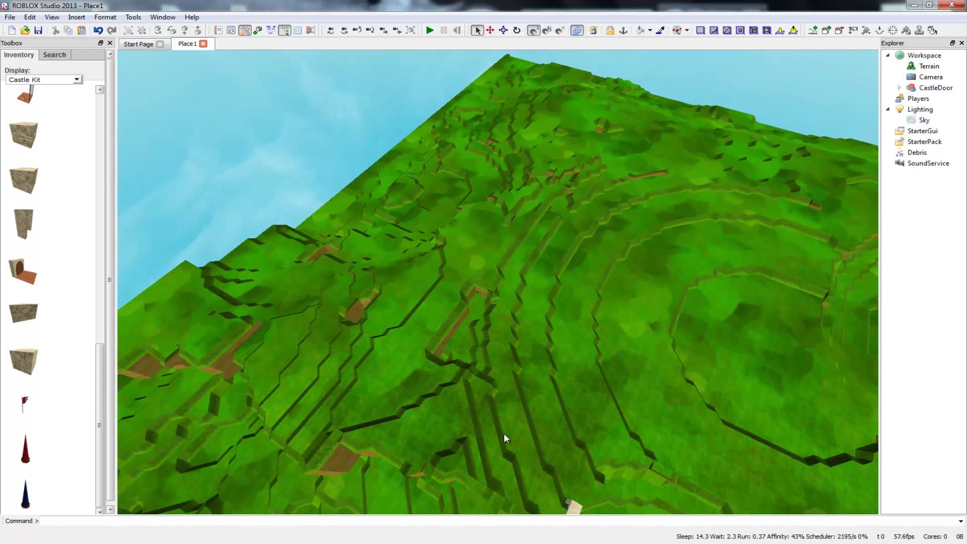
{"action": "left_click_drag", "start_coordinate": [569, 505], "coordinate": [645, 297]}
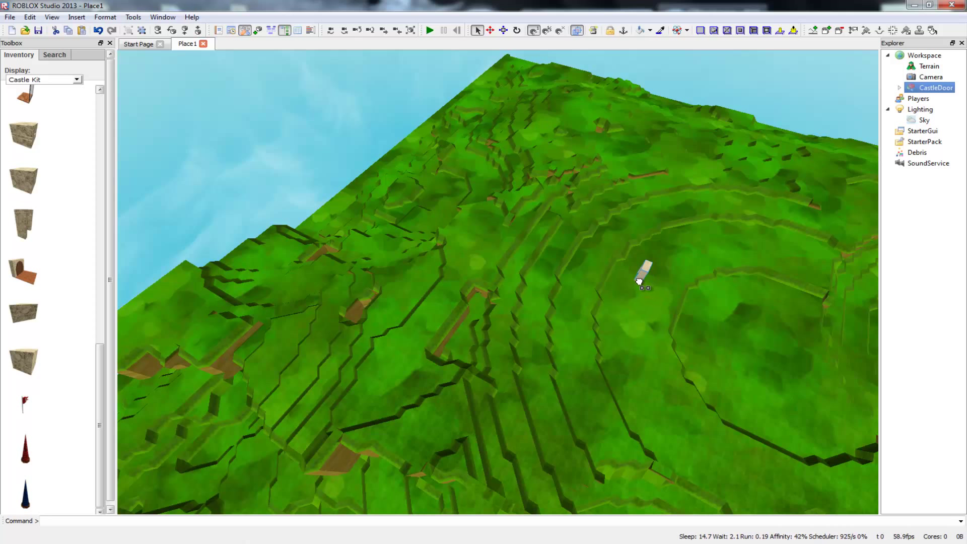
Step: Reposition the castle door on the grass just outside the large circular ridge, near the terraced ledges
{"action": "right_click_drag", "start_coordinate": [643, 273], "coordinate": [645, 297]}
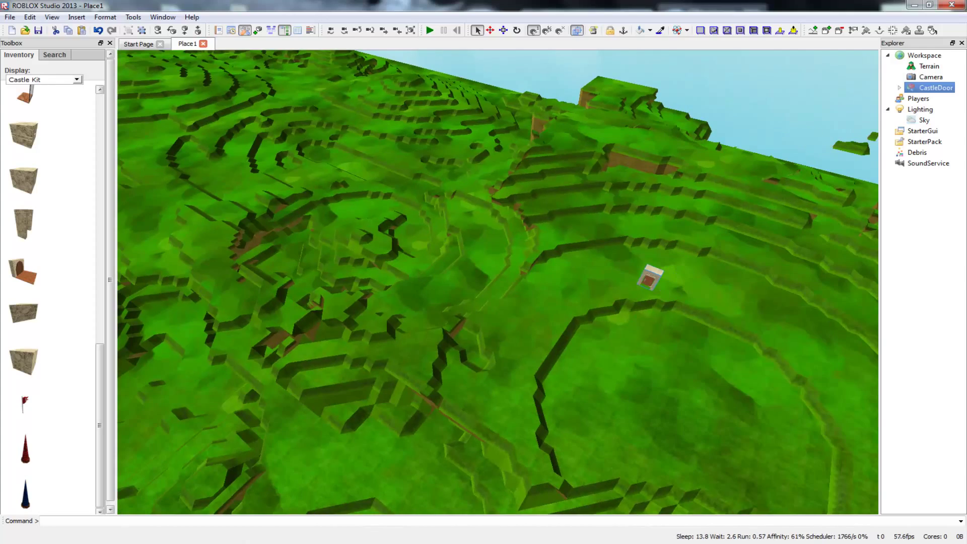
{"action": "key", "text": "s"}
{"action": "key", "text": "a"}
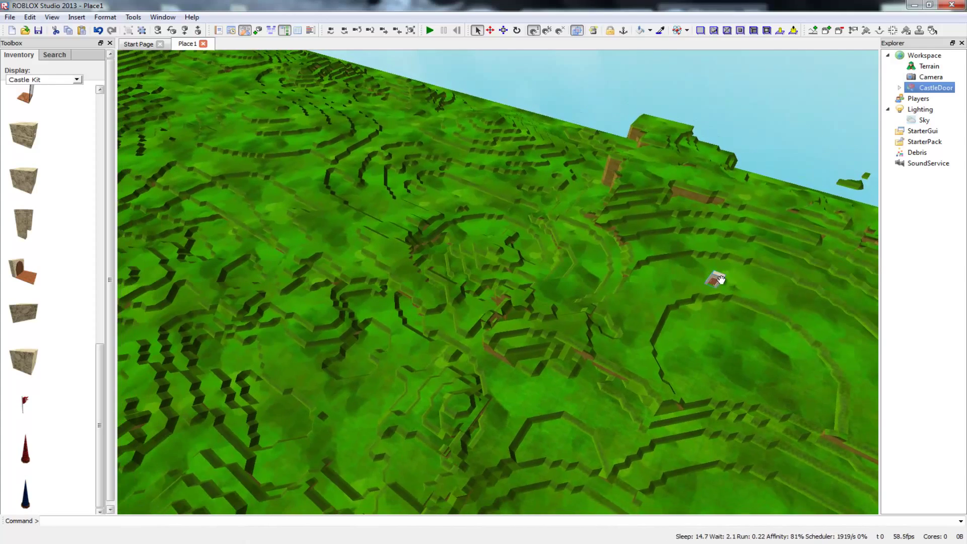
{"action": "left_click_drag", "start_coordinate": [710, 279], "coordinate": [629, 359]}
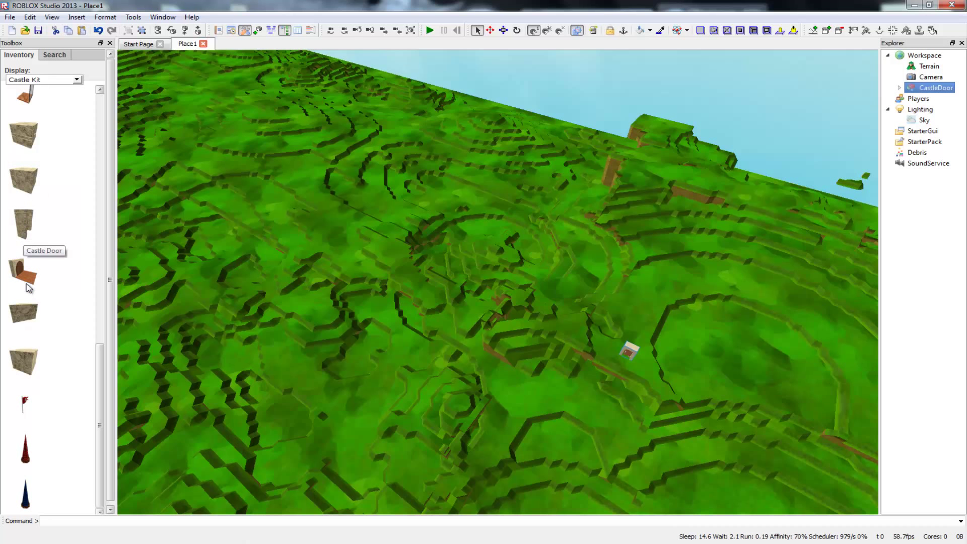
Step: Insert a castle wall block from the Castle Kit and place it on the ground beside the castle door
{"action": "left_click", "coordinate": [28, 362]}
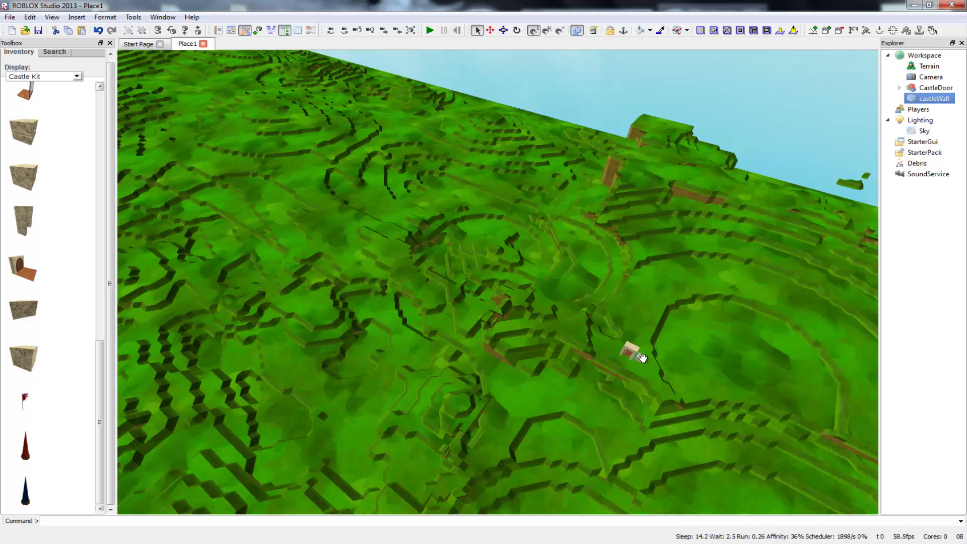
{"action": "key", "text": "d"}
{"action": "scroll", "coordinate": [668, 391], "scroll_direction": "up", "scroll_amount": 4}
{"action": "scroll", "coordinate": [669, 398], "scroll_direction": "down", "scroll_amount": 2}
{"action": "right_click_drag", "start_coordinate": [664, 398], "coordinate": [695, 403]}
{"action": "key", "text": "w"}
{"action": "mouse_move", "coordinate": [466, 333]}
{"action": "left_mouse_down"}
{"action": "mouse_move", "coordinate": [446, 334]}
{"action": "mouse_move", "coordinate": [466, 333]}
{"action": "mouse_move", "coordinate": [444, 359]}
{"action": "mouse_move", "coordinate": [448, 333]}
{"action": "mouse_move", "coordinate": [463, 328]}
{"action": "mouse_move", "coordinate": [454, 340]}
{"action": "left_mouse_up"}
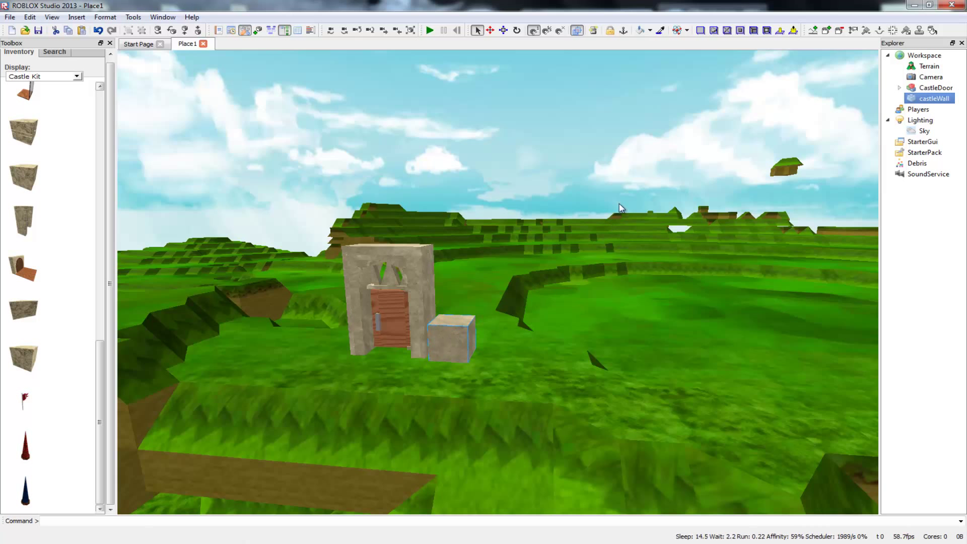
Step: Change the drag snapping increment and nudge the wall block toward the side of the castle door
{"action": "left_click", "coordinate": [560, 30]}
{"action": "mouse_move", "coordinate": [467, 320]}
{"action": "left_mouse_down"}
{"action": "mouse_move", "coordinate": [473, 331]}
{"action": "mouse_move", "coordinate": [456, 331]}
{"action": "mouse_move", "coordinate": [456, 315]}
{"action": "mouse_move", "coordinate": [466, 327]}
{"action": "left_mouse_up"}
{"action": "right_click_drag", "start_coordinate": [477, 213], "coordinate": [476, 347]}
{"action": "scroll", "coordinate": [461, 214], "scroll_direction": "up", "scroll_amount": 3}
{"action": "scroll", "coordinate": [444, 186], "scroll_direction": "down", "scroll_amount": 3}
{"action": "right_click_drag", "start_coordinate": [427, 165], "coordinate": [428, 76]}
{"action": "scroll", "coordinate": [427, 165], "scroll_direction": "down", "scroll_amount": 3}
{"action": "right_click_drag", "start_coordinate": [427, 165], "coordinate": [427, 252]}
{"action": "scroll", "coordinate": [427, 165], "scroll_direction": "up", "scroll_amount": 3}
{"action": "right_click_drag", "start_coordinate": [394, 100], "coordinate": [394, 101]}
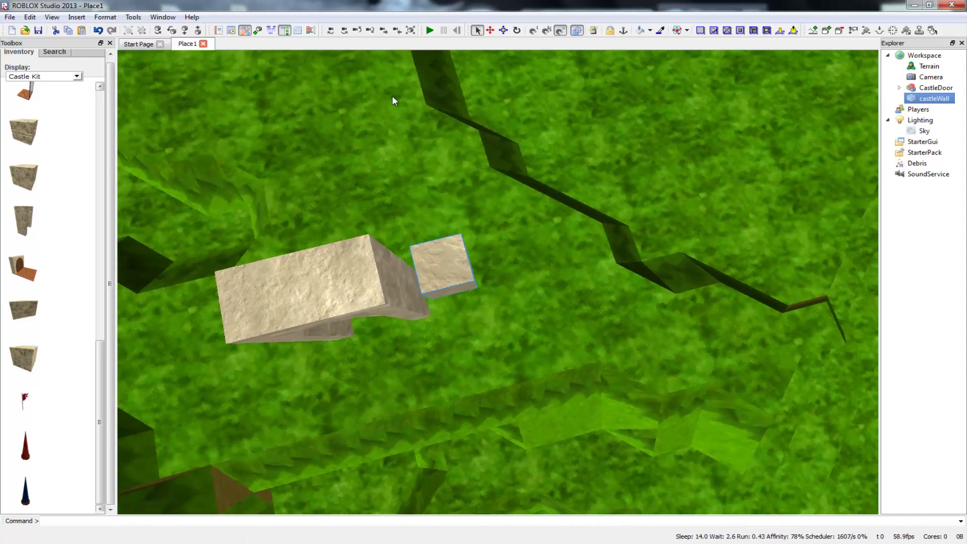
Step: Use a finer drag increment to fit the wall block flush against the side of the castle door
{"action": "left_click", "coordinate": [516, 32]}
{"action": "left_click_drag", "start_coordinate": [450, 253], "coordinate": [456, 276]}
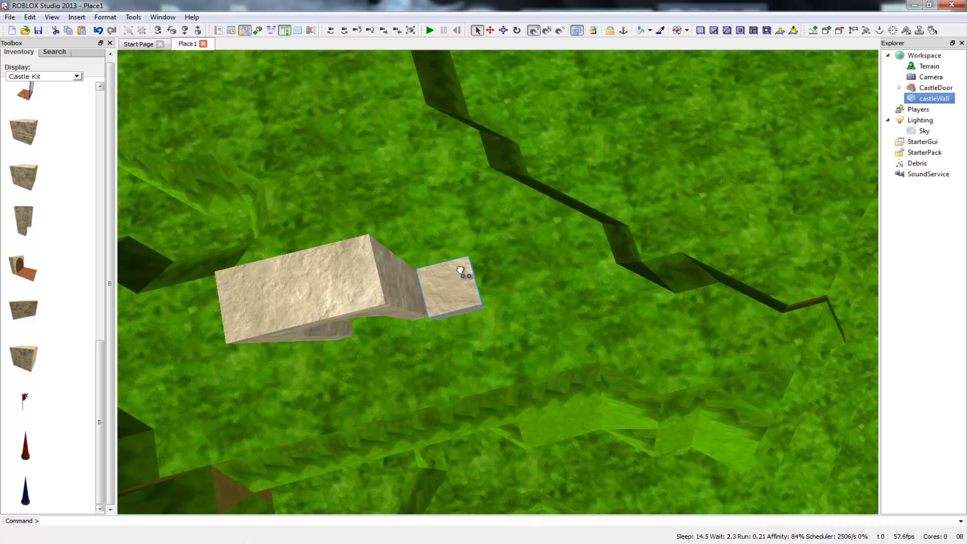
{"action": "left_click", "coordinate": [548, 31]}
{"action": "left_click_drag", "start_coordinate": [467, 265], "coordinate": [446, 281]}
{"action": "left_click_drag", "start_coordinate": [444, 275], "coordinate": [442, 280]}
{"action": "right_click_drag", "start_coordinate": [440, 279], "coordinate": [449, 141]}
{"action": "scroll", "coordinate": [441, 278], "scroll_direction": "down", "scroll_amount": 3}
{"action": "right_click_drag", "start_coordinate": [441, 347], "coordinate": [440, 354]}
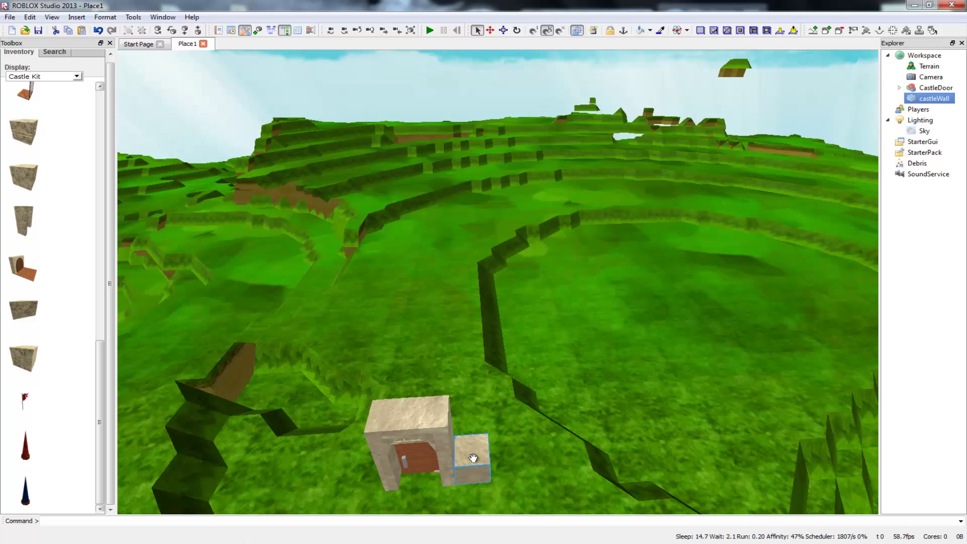
Step: Duplicate the wall block three times to stack a four-block column beside the castle door
{"action": "key", "text": "ctrl+d"}
{"action": "key", "text": "ctrl+d"}
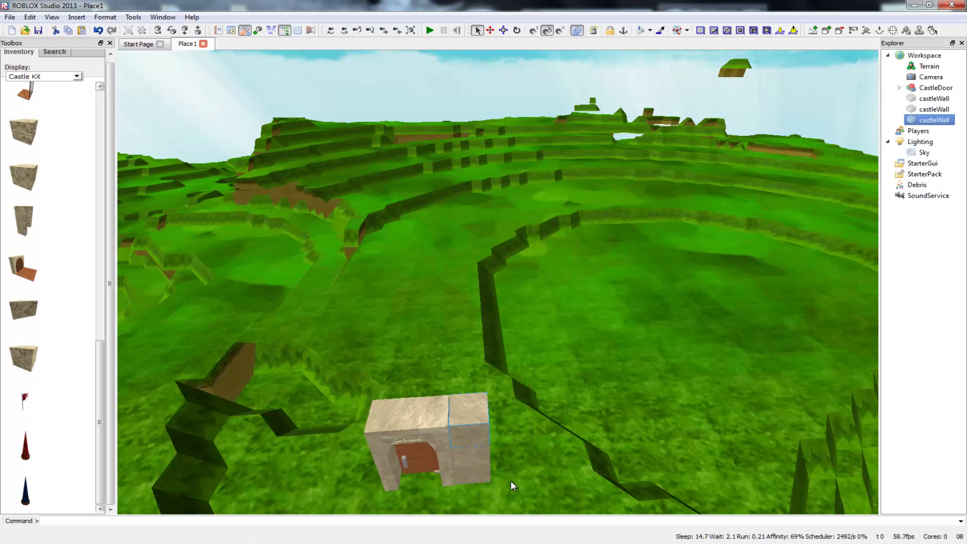
{"action": "key", "text": "ctrl+d"}
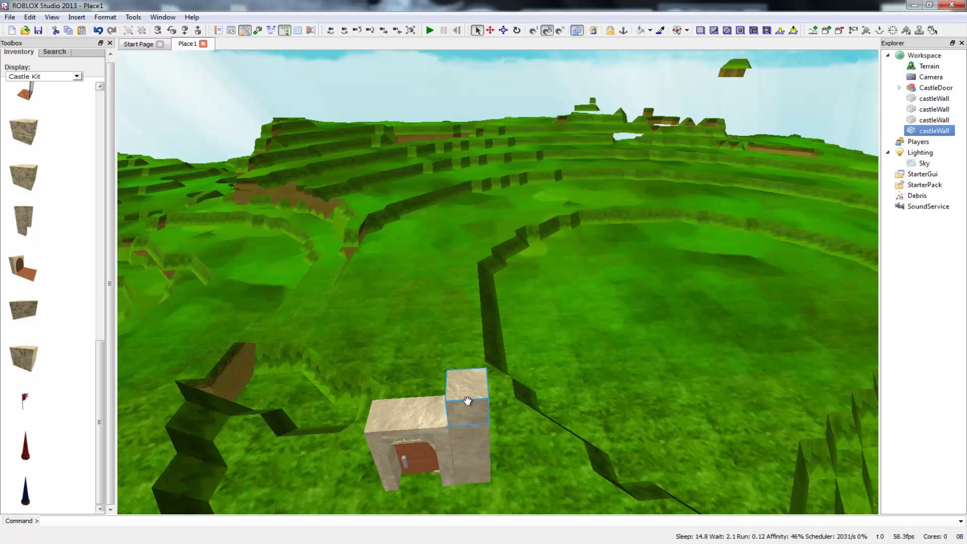
Step: Duplicate the wall block twice and place the copies side by side on top of the door frame, level with the column
{"action": "key", "text": "ctrl+d"}
{"action": "left_click_drag", "start_coordinate": [449, 395], "coordinate": [408, 413]}
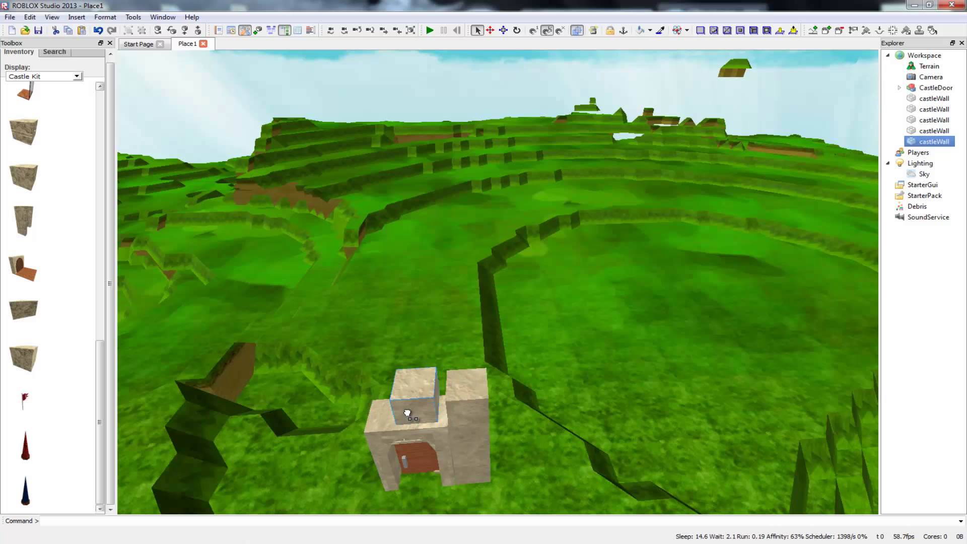
{"action": "mouse_move", "coordinate": [420, 436]}
{"action": "right_mouse_down"}
{"action": "mouse_move", "coordinate": [420, 330]}
{"action": "mouse_move", "coordinate": [420, 484]}
{"action": "mouse_move", "coordinate": [420, 166]}
{"action": "mouse_move", "coordinate": [419, 436]}
{"action": "right_mouse_up"}
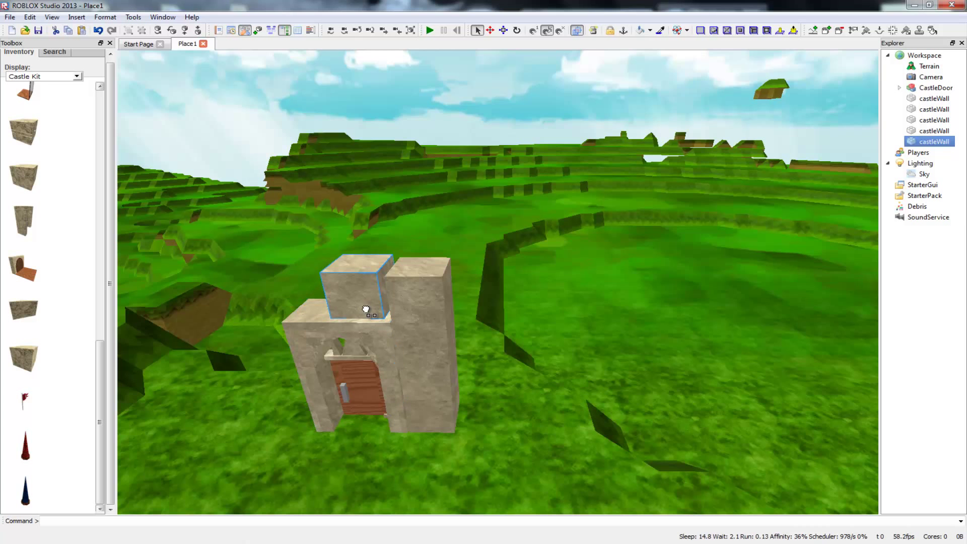
{"action": "left_click_drag", "start_coordinate": [372, 313], "coordinate": [348, 312]}
{"action": "right_click_drag", "start_coordinate": [348, 312], "coordinate": [352, 306]}
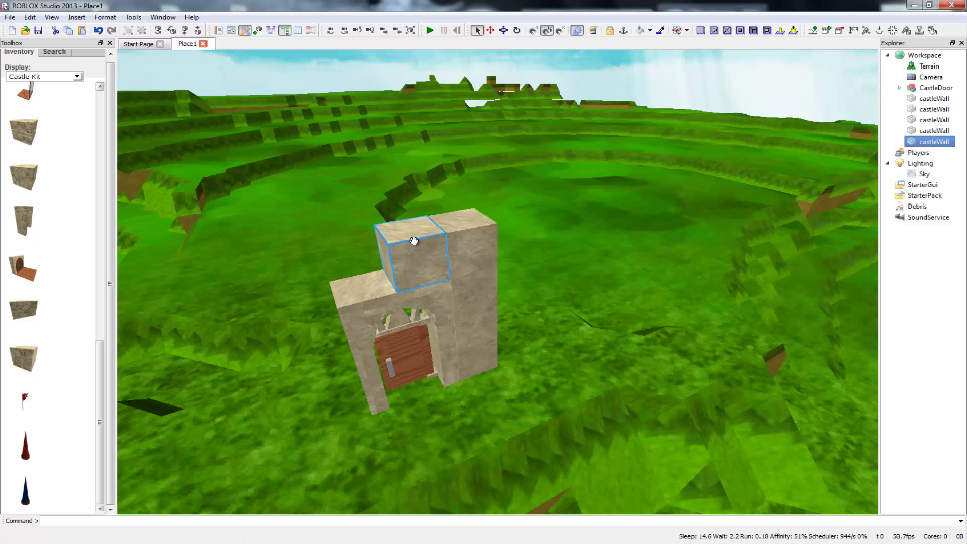
{"action": "key", "text": "ctrl+d"}
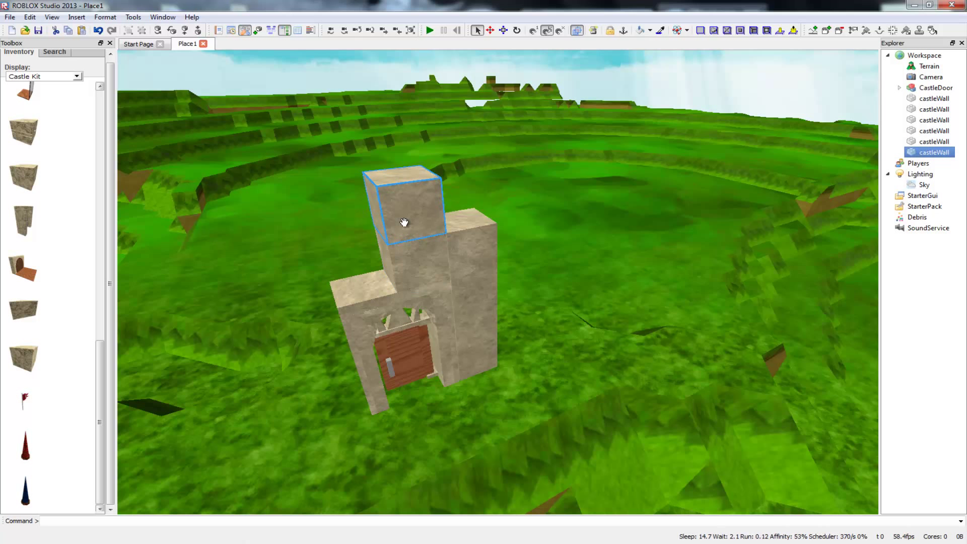
{"action": "left_click_drag", "start_coordinate": [410, 217], "coordinate": [356, 283]}
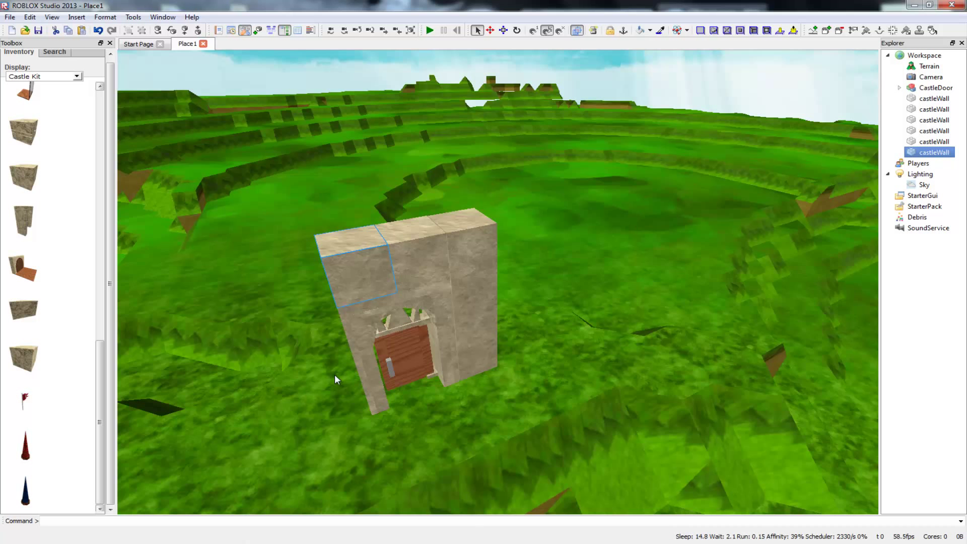
Step: Copy the four-block column and place the copy flush against the opposite side of the castle door
{"action": "left_click_drag", "start_coordinate": [537, 404], "coordinate": [494, 287]}
{"action": "left_click_drag", "start_coordinate": [474, 228], "coordinate": [469, 224]}
{"action": "left_click_drag", "start_coordinate": [538, 413], "coordinate": [268, 215]}
{"action": "left_click_drag", "start_coordinate": [587, 405], "coordinate": [440, 174]}
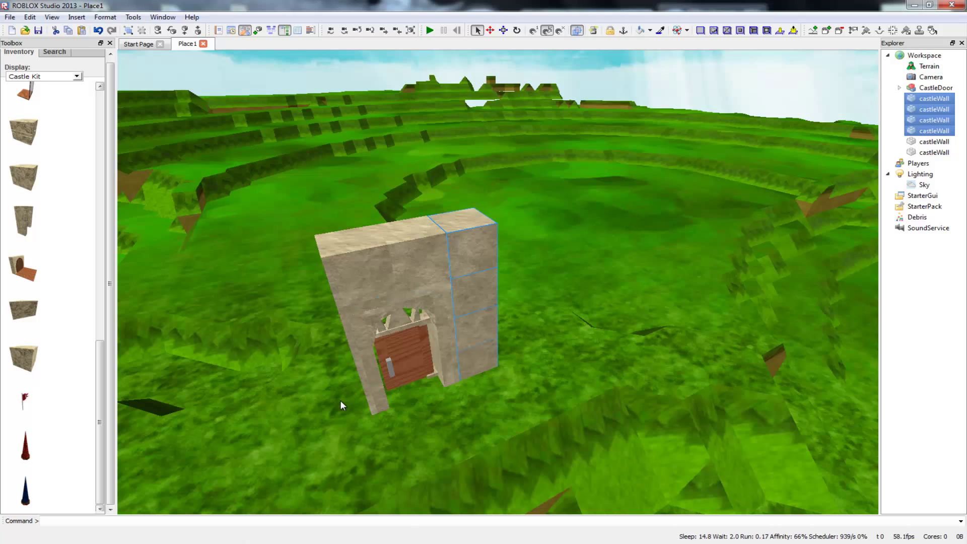
{"action": "key", "text": "Delete"}
{"action": "key", "text": "ctrl+v"}
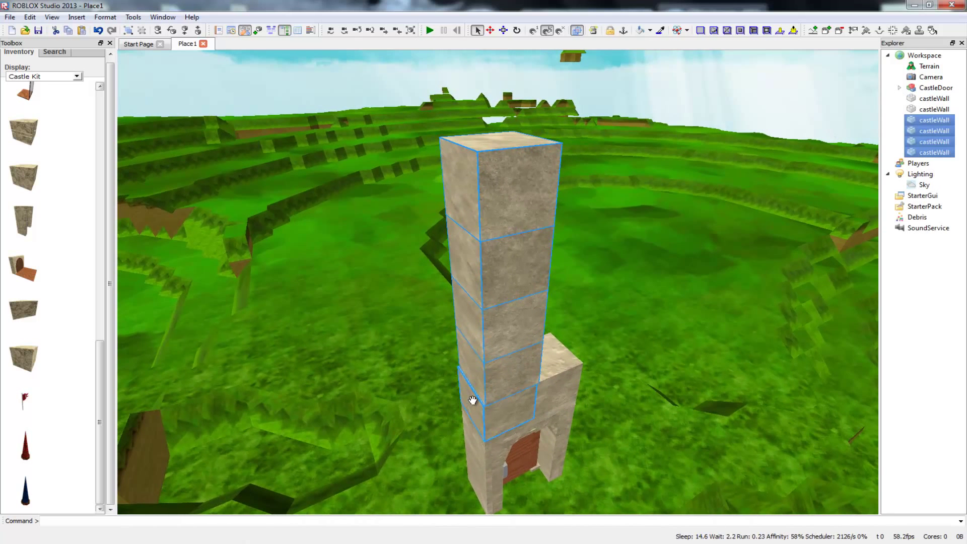
{"action": "key", "text": "ctrl+z"}
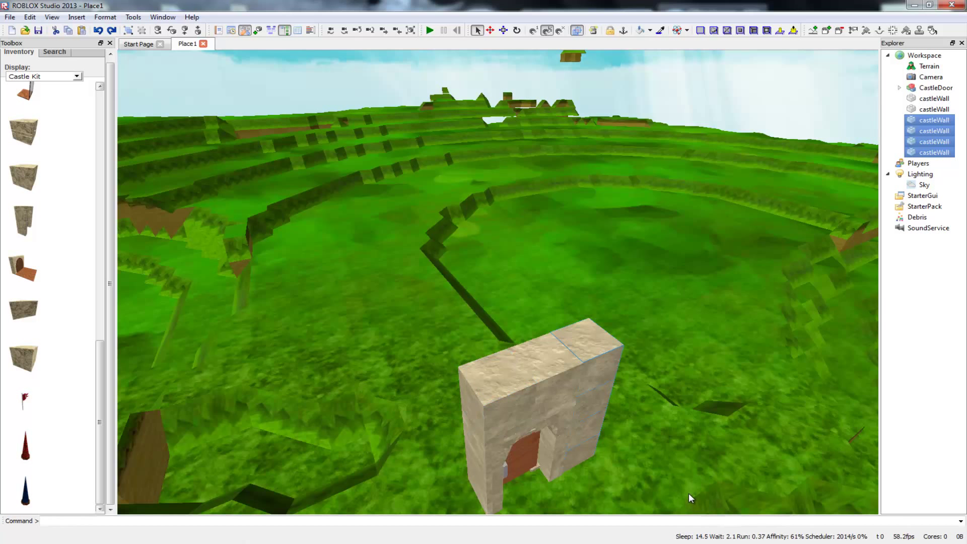
{"action": "key", "text": "ctrl+v"}
{"action": "left_click_drag", "start_coordinate": [523, 360], "coordinate": [458, 511]}
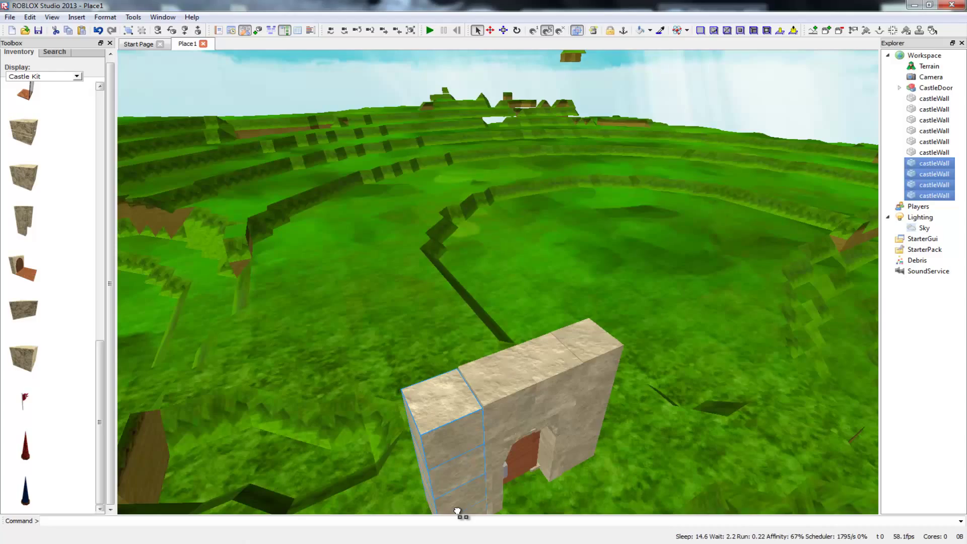
Step: Select the original four-block column and realign it flush and in line with the door wall
{"action": "right_click_drag", "start_coordinate": [519, 463], "coordinate": [771, 408]}
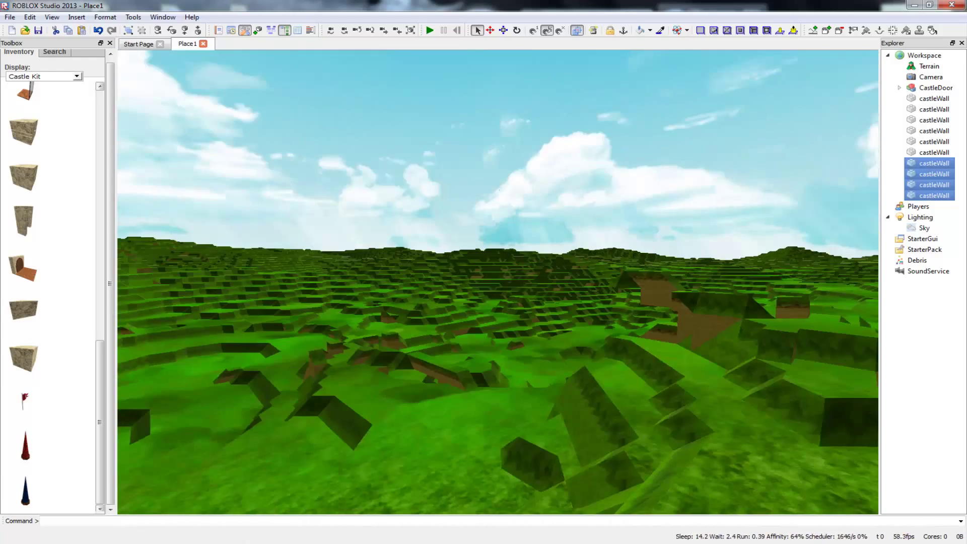
{"action": "right_click_drag", "start_coordinate": [476, 484], "coordinate": [734, 475]}
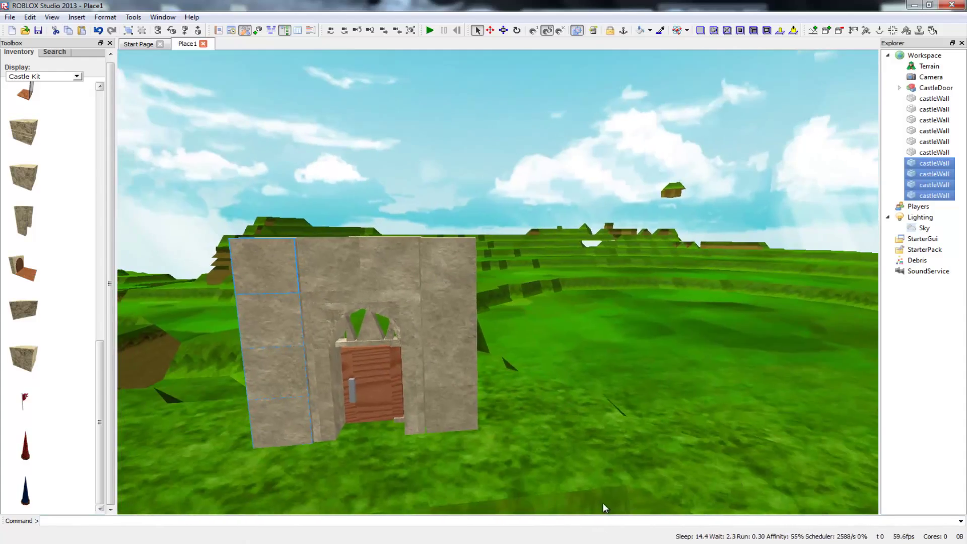
{"action": "right_click_drag", "start_coordinate": [603, 503], "coordinate": [504, 499]}
{"action": "right_click_drag", "start_coordinate": [671, 479], "coordinate": [564, 504]}
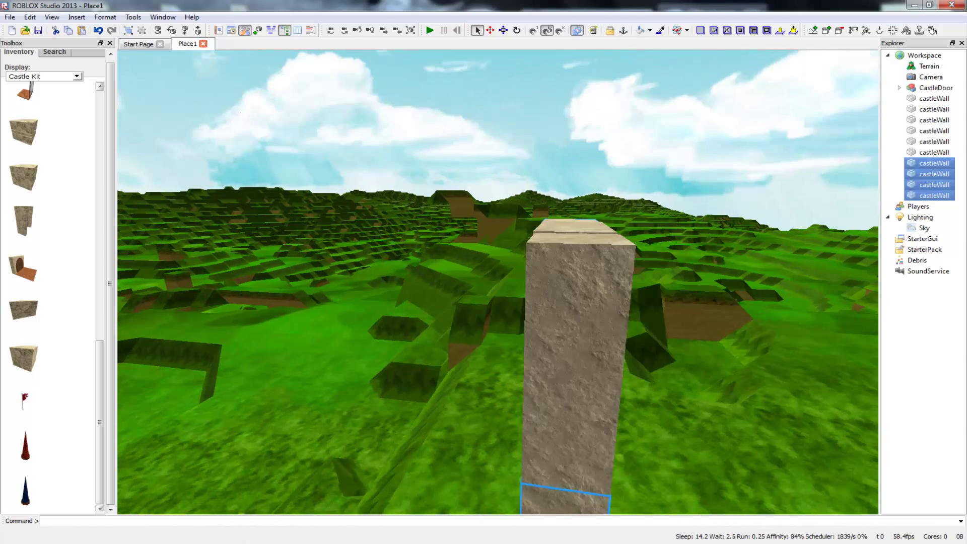
{"action": "right_click_drag", "start_coordinate": [665, 499], "coordinate": [660, 517]}
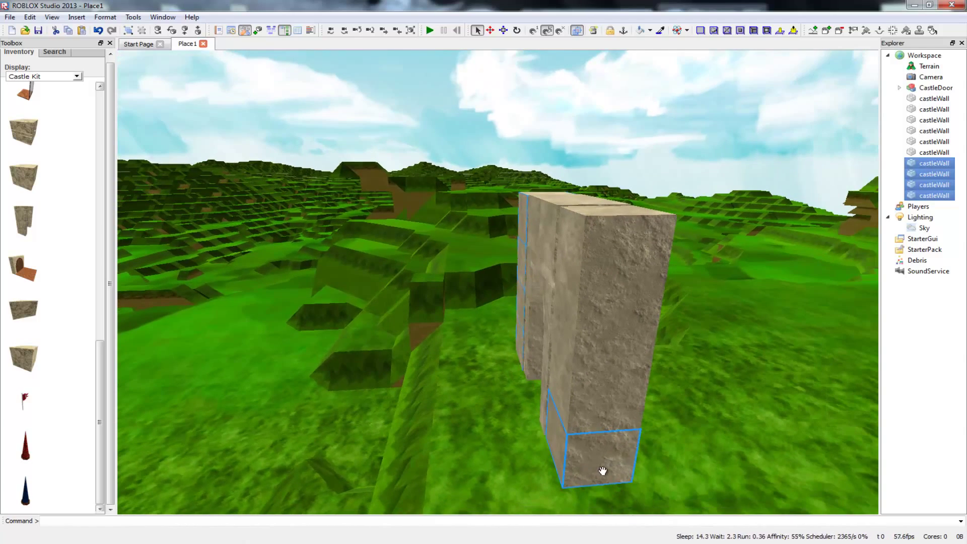
{"action": "right_click_drag", "start_coordinate": [549, 282], "coordinate": [474, 277]}
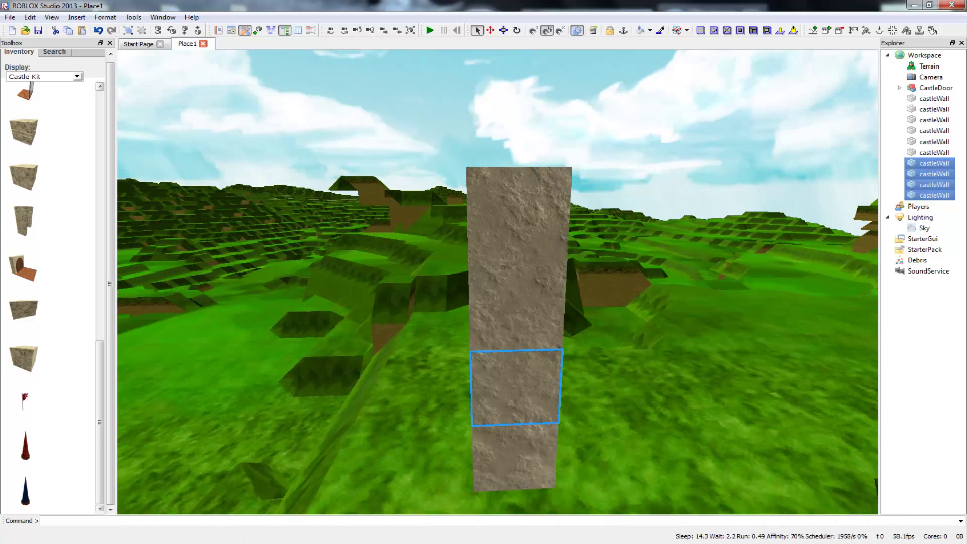
{"action": "right_click_drag", "start_coordinate": [504, 327], "coordinate": [463, 327]}
{"action": "left_click_drag", "start_coordinate": [690, 481], "coordinate": [559, 174]}
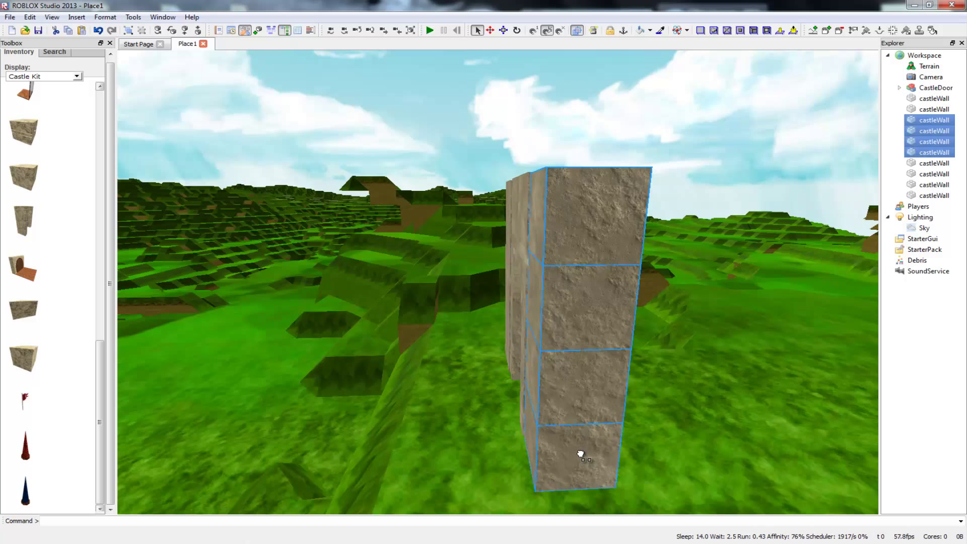
{"action": "left_click_drag", "start_coordinate": [574, 455], "coordinate": [563, 466]}
{"action": "right_click_drag", "start_coordinate": [532, 464], "coordinate": [756, 453]}
{"action": "scroll", "coordinate": [532, 464], "scroll_direction": "down", "scroll_amount": 3}
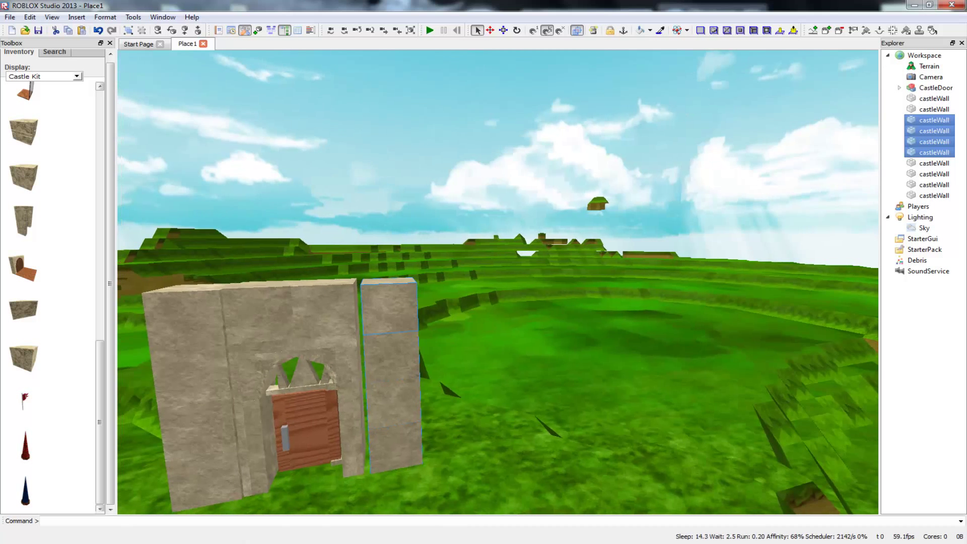
{"action": "right_click_drag", "start_coordinate": [459, 480], "coordinate": [434, 480]}
{"action": "left_click_drag", "start_coordinate": [415, 462], "coordinate": [417, 463]}
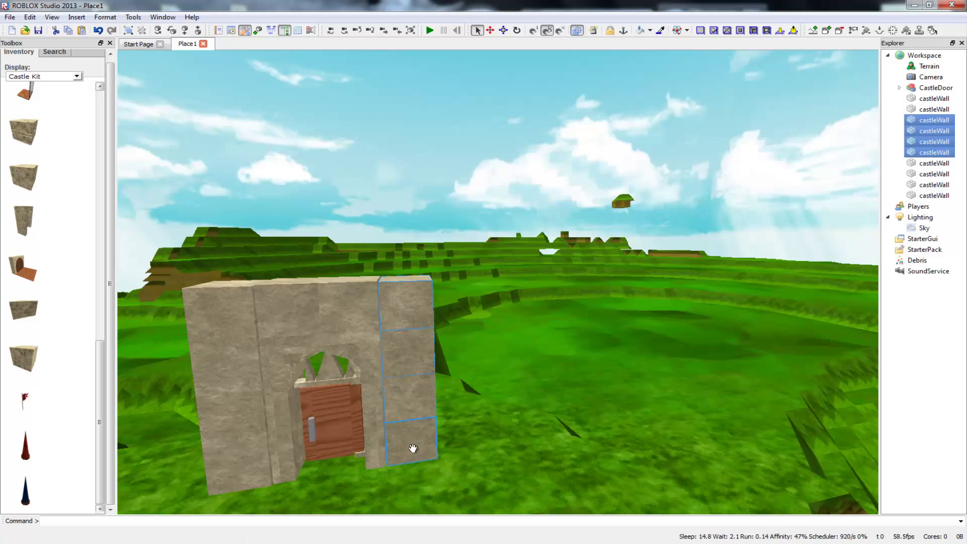
Step: Examine the wall from its end and its front to check the column's alignment
{"action": "right_click_drag", "start_coordinate": [416, 462], "coordinate": [175, 462]}
{"action": "key", "text": "w"}
{"action": "key", "text": "d"}
{"action": "key", "text": "a"}
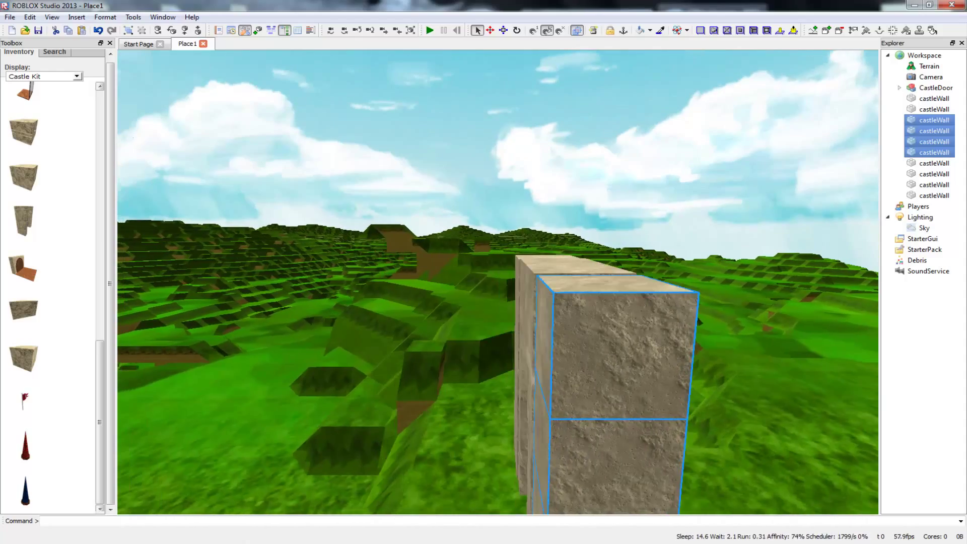
{"action": "key", "text": "s"}
{"action": "key", "text": "d"}
{"action": "key", "text": "a"}
{"action": "right_click_drag", "start_coordinate": [405, 452], "coordinate": [627, 452]}
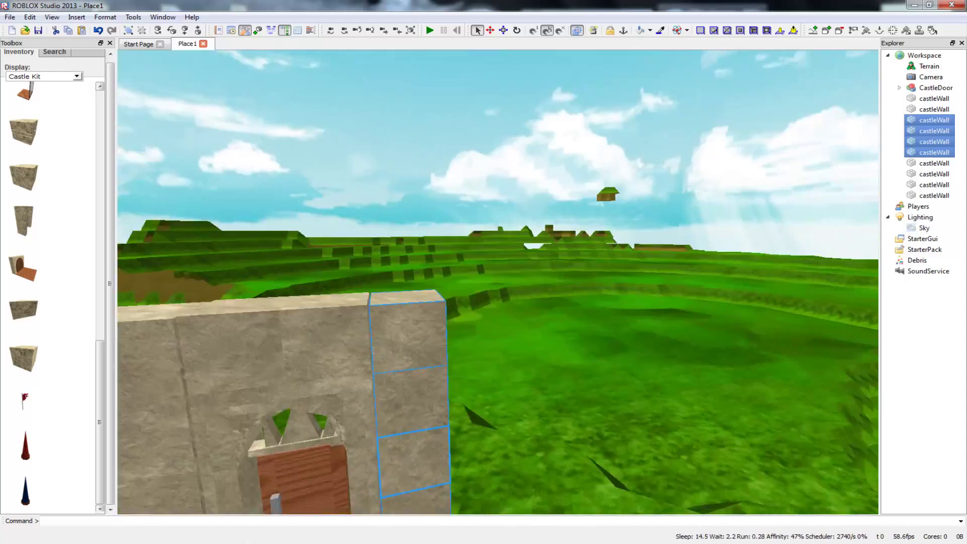
Step: Paste another four-block column and attach it to the end of the wall beside the original column
{"action": "key", "text": "s"}
{"action": "mouse_move", "coordinate": [405, 451]}
{"action": "right_mouse_down"}
{"action": "mouse_move", "coordinate": [405, 492]}
{"action": "mouse_move", "coordinate": [406, 250]}
{"action": "mouse_move", "coordinate": [425, 472]}
{"action": "mouse_move", "coordinate": [412, 434]}
{"action": "right_mouse_up"}
{"action": "key", "text": "w"}
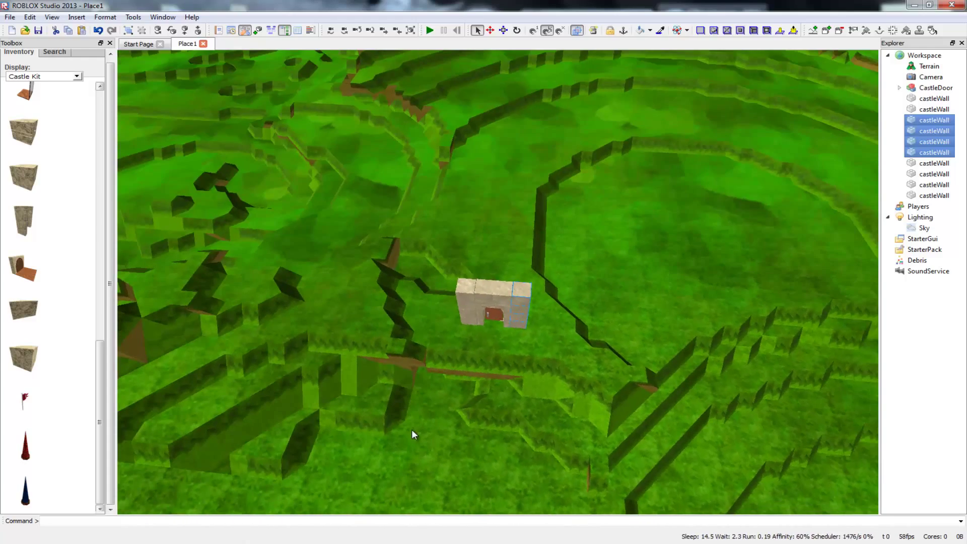
{"action": "left_click", "coordinate": [542, 325]}
{"action": "key", "text": "ctrl+v"}
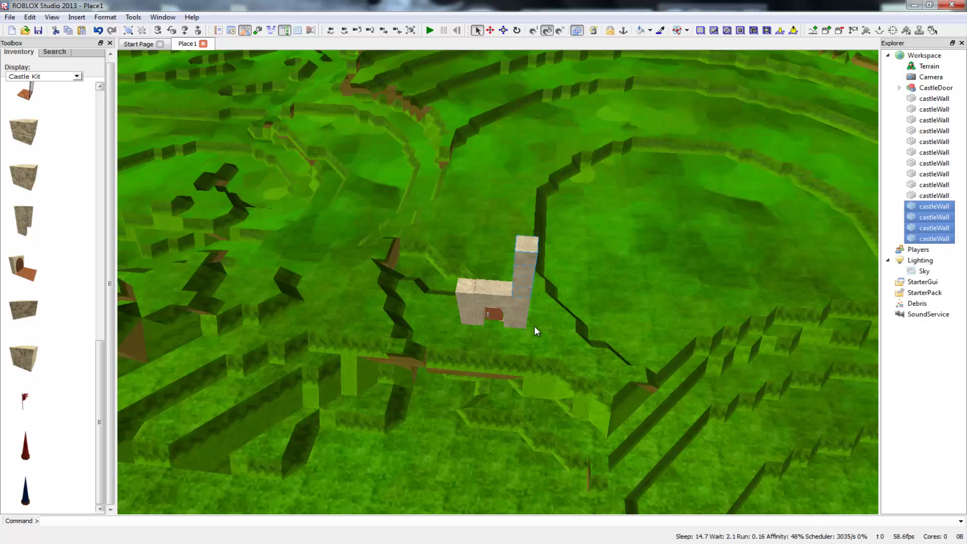
{"action": "left_click_drag", "start_coordinate": [520, 287], "coordinate": [534, 325]}
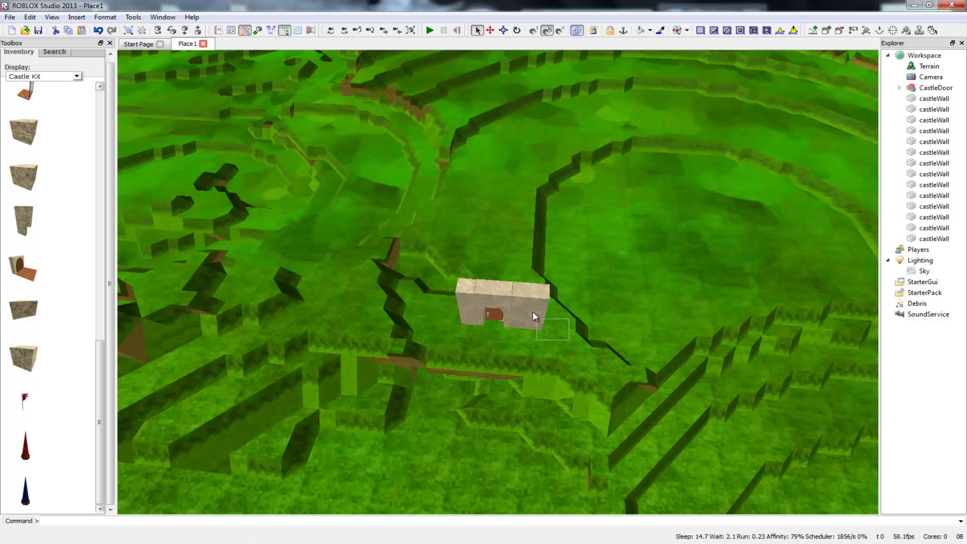
Step: Duplicate the two adjacent four-block columns and line the copies up at the far end of the wall
{"action": "left_click", "coordinate": [517, 286], "text": "ctrl"}
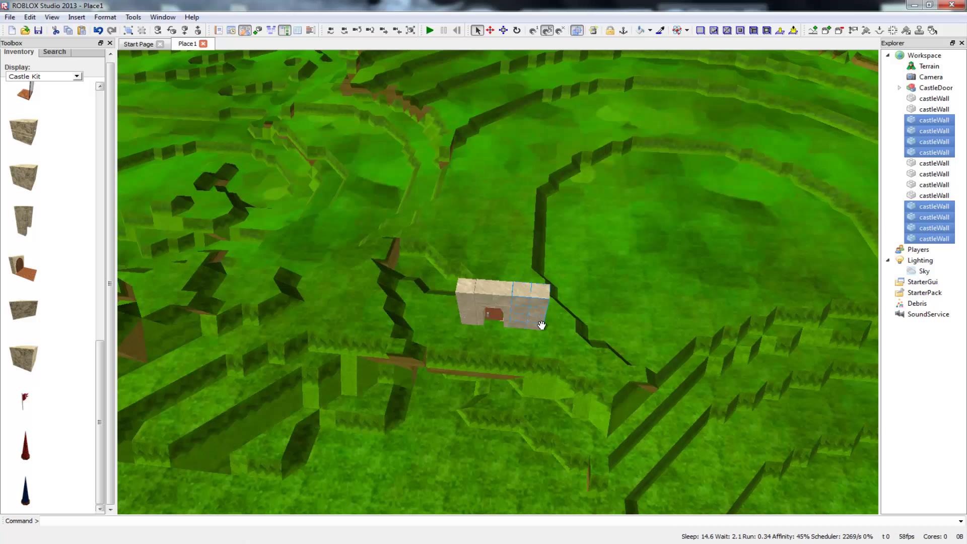
{"action": "key", "text": "ctrl+d"}
{"action": "left_click_drag", "start_coordinate": [539, 293], "coordinate": [551, 323]}
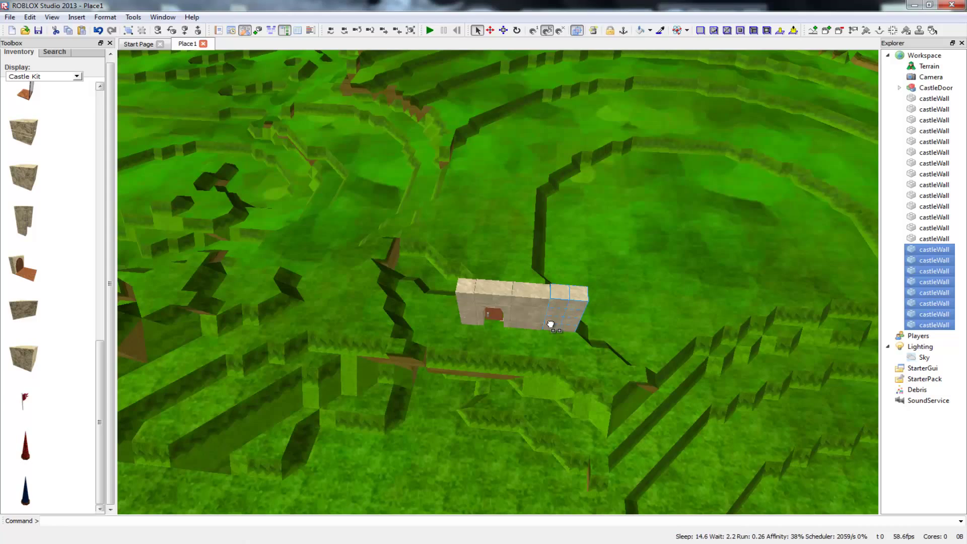
{"action": "scroll", "coordinate": [597, 340], "scroll_direction": "up", "scroll_amount": 5}
{"action": "right_click_drag", "start_coordinate": [736, 401], "coordinate": [616, 442]}
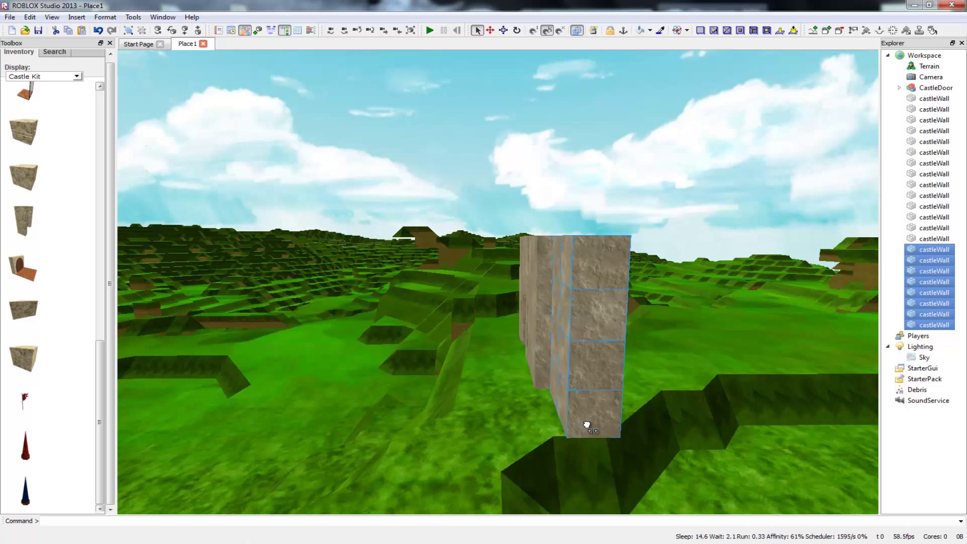
{"action": "left_click_drag", "start_coordinate": [570, 421], "coordinate": [568, 423]}
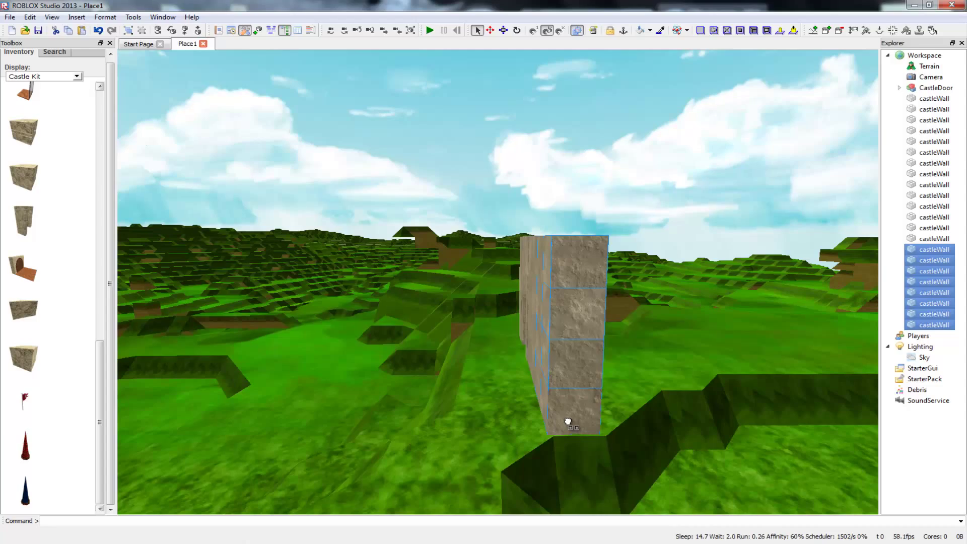
{"action": "right_click_drag", "start_coordinate": [547, 428], "coordinate": [495, 430]}
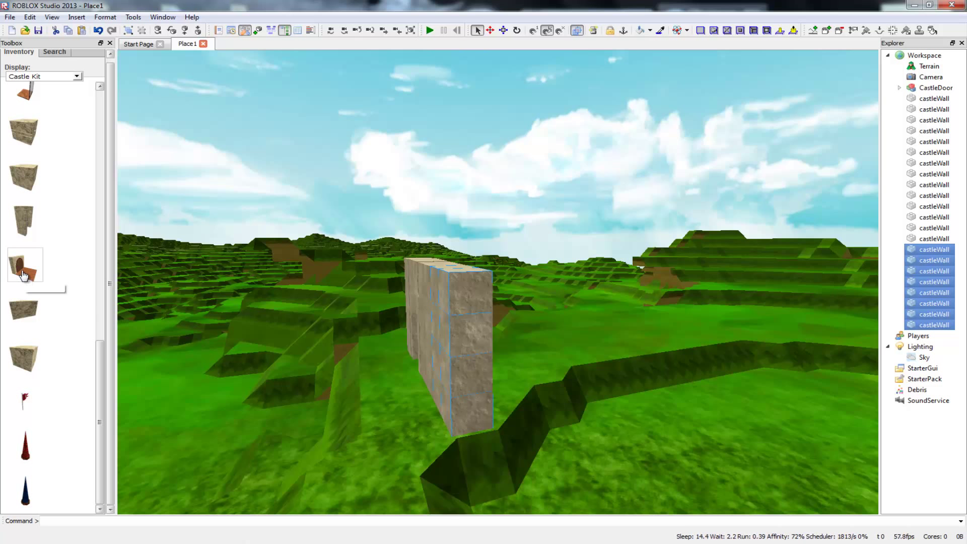
Step: Insert a castle drawbridge from the Castle Kit and move it to the ground in front of the door wall
{"action": "left_click_drag", "start_coordinate": [26, 264], "coordinate": [279, 462]}
{"action": "right_click_drag", "start_coordinate": [279, 462], "coordinate": [260, 449]}
{"action": "scroll", "coordinate": [279, 462], "scroll_direction": "down", "scroll_amount": 5}
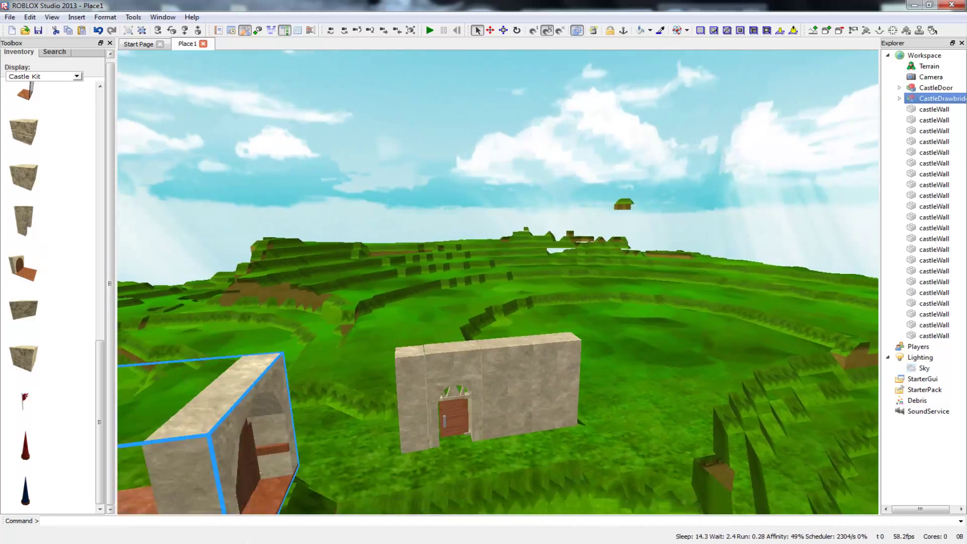
{"action": "left_click_drag", "start_coordinate": [284, 447], "coordinate": [493, 421]}
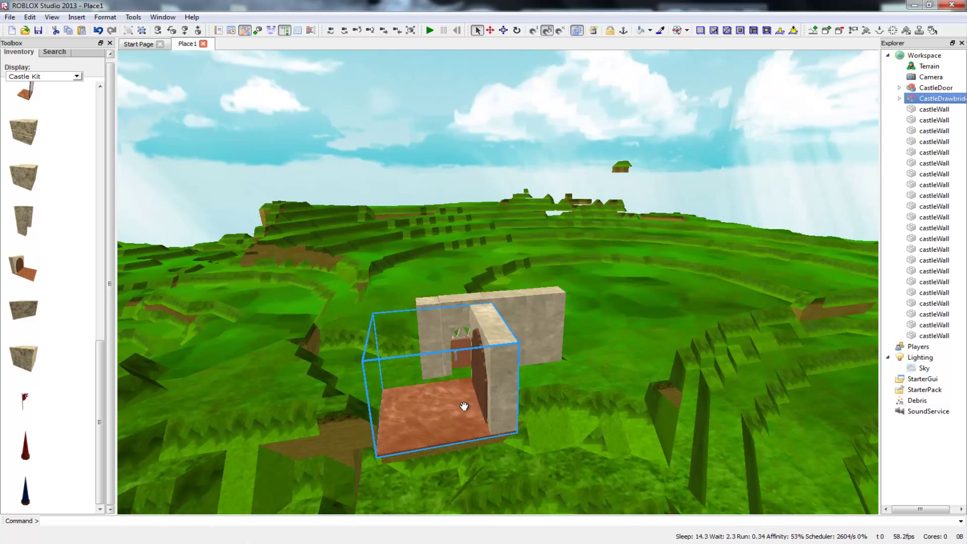
Step: Reposition the castle drawbridge farther out from the door wall, on the grass beside the brown ledge
{"action": "right_click_drag", "start_coordinate": [507, 410], "coordinate": [461, 436]}
{"action": "left_click_drag", "start_coordinate": [497, 401], "coordinate": [522, 389]}
{"action": "mouse_move", "coordinate": [522, 389]}
{"action": "right_mouse_down"}
{"action": "mouse_move", "coordinate": [583, 403]}
{"action": "mouse_move", "coordinate": [524, 392]}
{"action": "mouse_move", "coordinate": [534, 388]}
{"action": "right_mouse_up"}
{"action": "left_click_drag", "start_coordinate": [534, 388], "coordinate": [499, 319]}
{"action": "left_click_drag", "start_coordinate": [499, 321], "coordinate": [455, 404]}
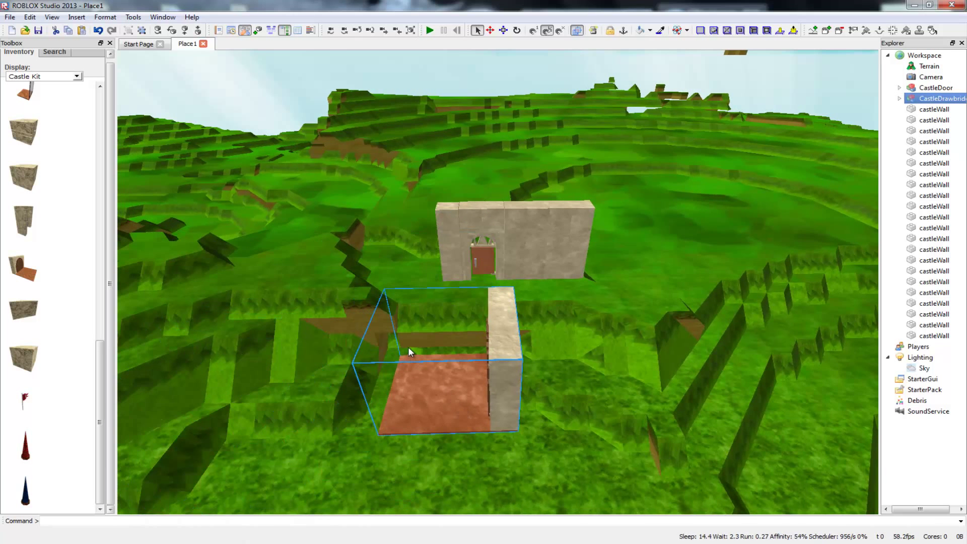
Step: Rotate the castle drawbridge so its gate faces outward and move it up against the front of the door wall
{"action": "left_click", "coordinate": [159, 30]}
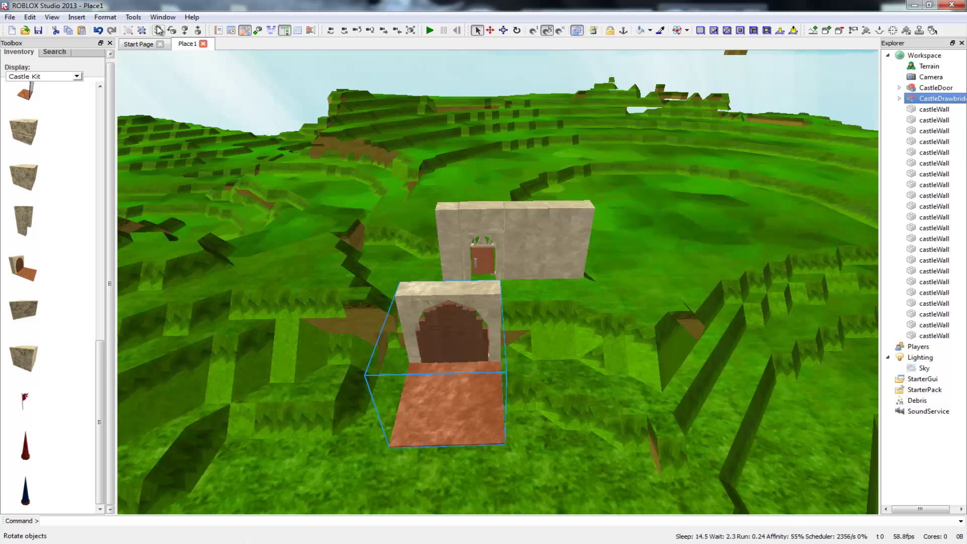
{"action": "left_click_drag", "start_coordinate": [433, 348], "coordinate": [489, 284]}
{"action": "left_click_drag", "start_coordinate": [482, 227], "coordinate": [482, 278]}
{"action": "mouse_move", "coordinate": [481, 277]}
{"action": "right_mouse_down"}
{"action": "mouse_move", "coordinate": [353, 277]}
{"action": "mouse_move", "coordinate": [484, 297]}
{"action": "mouse_move", "coordinate": [424, 257]}
{"action": "mouse_move", "coordinate": [403, 292]}
{"action": "mouse_move", "coordinate": [484, 277]}
{"action": "right_mouse_up"}
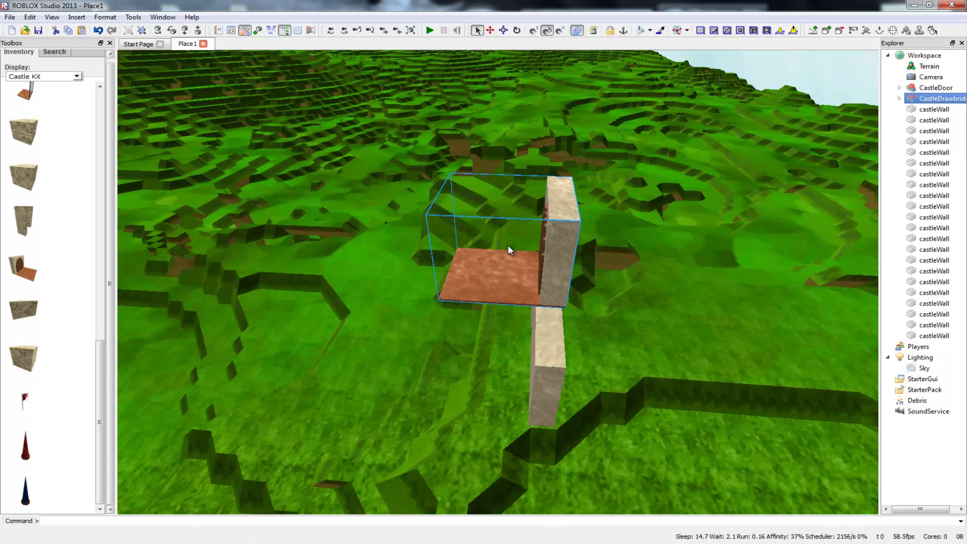
{"action": "left_click_drag", "start_coordinate": [472, 274], "coordinate": [480, 348]}
Step: Test-run the place with the drawbridge in front of the wall, and reset the run
{"action": "right_click_drag", "start_coordinate": [480, 346], "coordinate": [590, 338]}
{"action": "key", "text": "w"}
{"action": "key", "text": "s"}
{"action": "right_click_drag", "start_coordinate": [485, 312], "coordinate": [435, 395]}
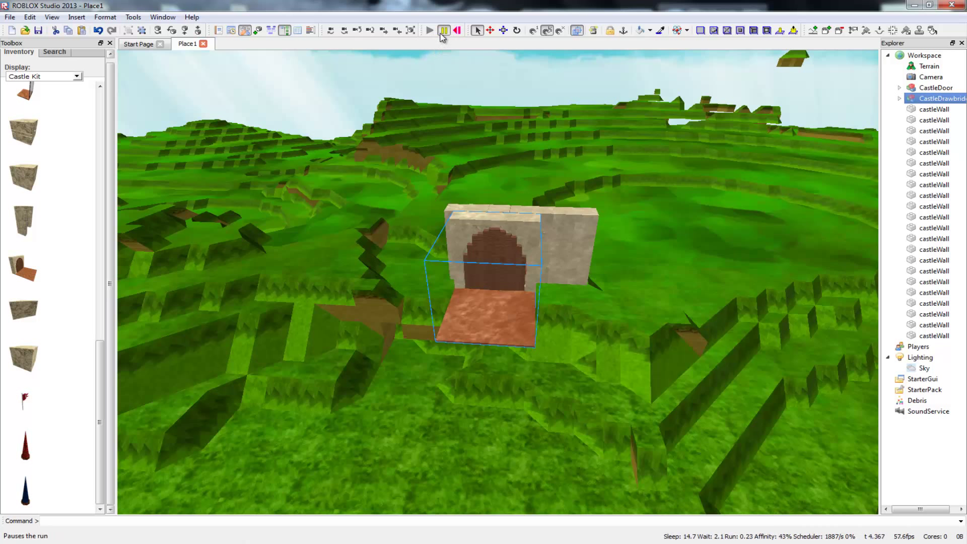
{"action": "left_click", "coordinate": [458, 31]}
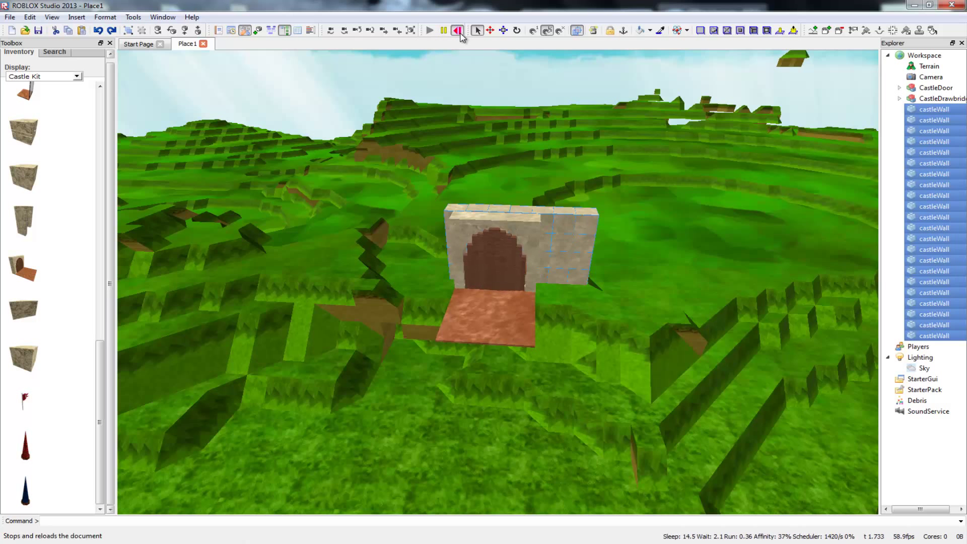
Step: Move the drawbridge away from the door wall onto the open grass behind it and rotate it
{"action": "left_click_drag", "start_coordinate": [504, 307], "coordinate": [197, 236]}
{"action": "key", "text": "d"}
{"action": "right_click_drag", "start_coordinate": [197, 235], "coordinate": [225, 155]}
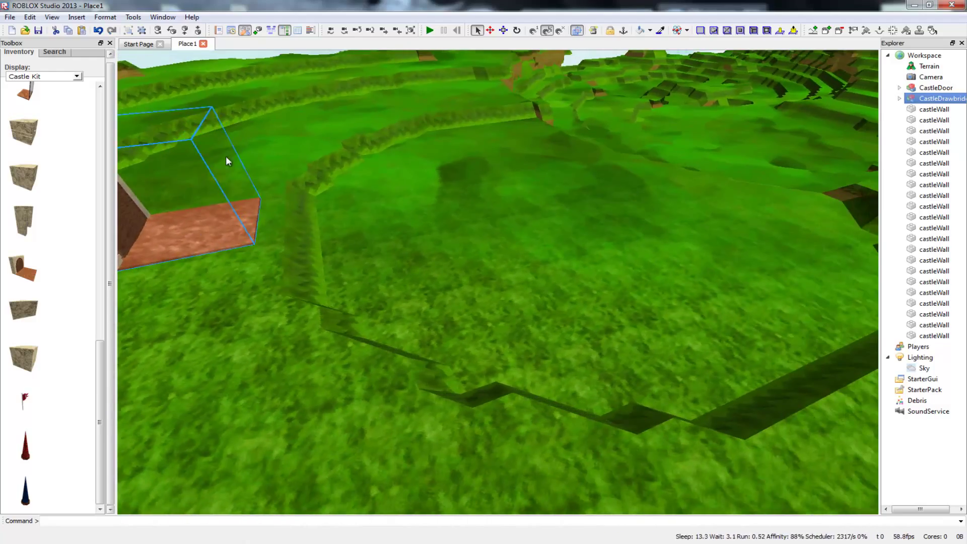
{"action": "left_click", "coordinate": [160, 30]}
{"action": "left_click_drag", "start_coordinate": [183, 207], "coordinate": [415, 230]}
{"action": "left_click_drag", "start_coordinate": [538, 233], "coordinate": [750, 247]}
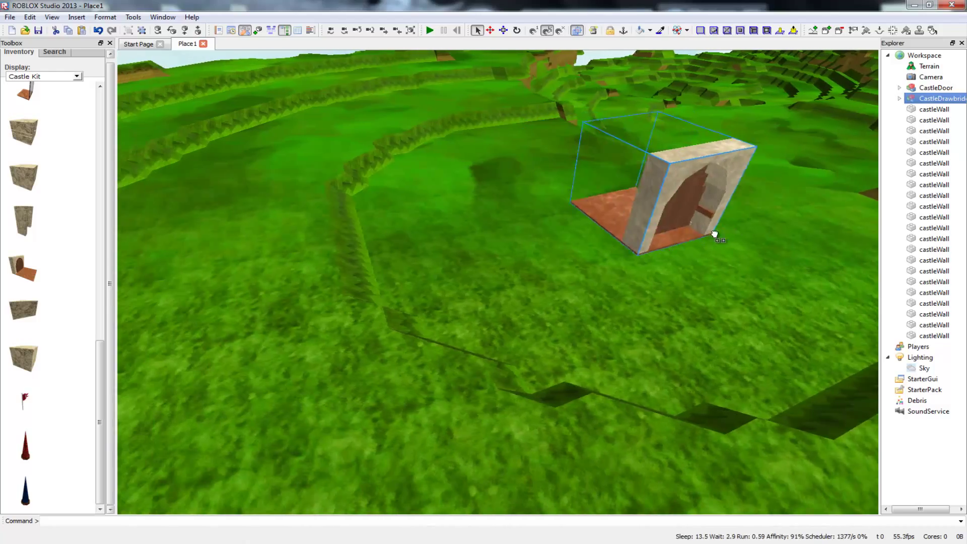
Step: Insert a single castle wall block from the Castle Kit and place it on the grass beyond the drawbridge ramp
{"action": "right_click_drag", "start_coordinate": [498, 282], "coordinate": [630, 332]}
{"action": "scroll", "coordinate": [498, 282], "scroll_direction": "down", "scroll_amount": 3}
{"action": "right_click_drag", "start_coordinate": [695, 272], "coordinate": [626, 281]}
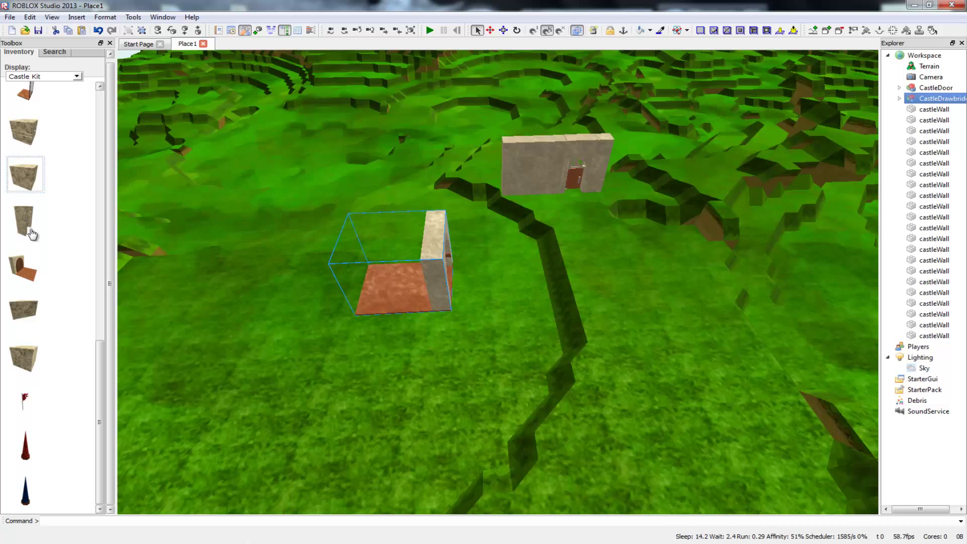
{"action": "left_click", "coordinate": [31, 233]}
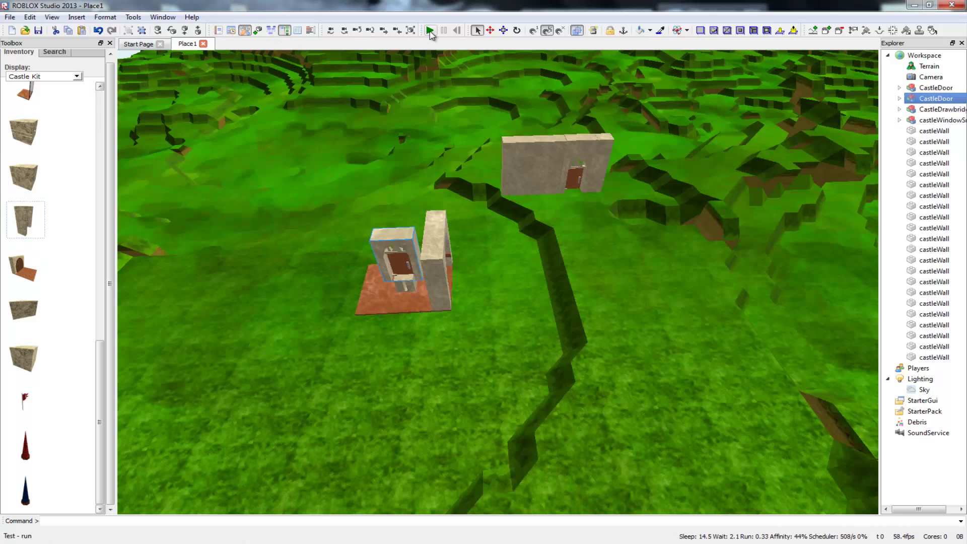
{"action": "left_click", "coordinate": [101, 35]}
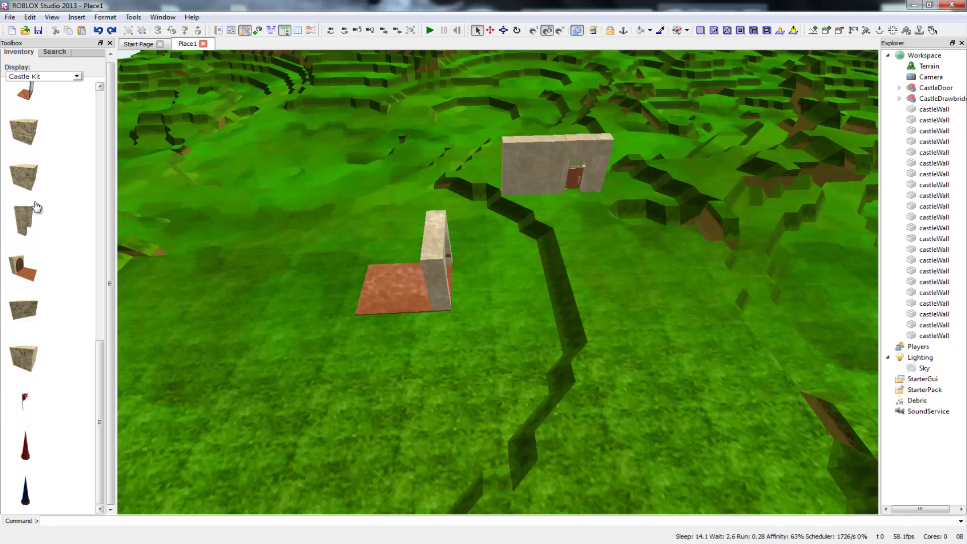
{"action": "left_click", "coordinate": [25, 344]}
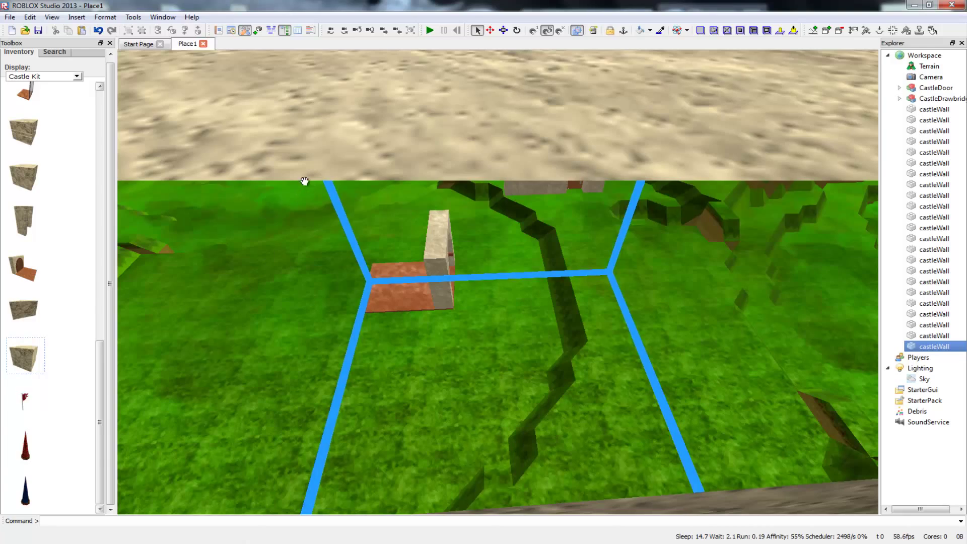
{"action": "left_click_drag", "start_coordinate": [518, 292], "coordinate": [519, 259]}
{"action": "right_click_drag", "start_coordinate": [479, 222], "coordinate": [402, 299]}
{"action": "left_click_drag", "start_coordinate": [391, 328], "coordinate": [530, 294]}
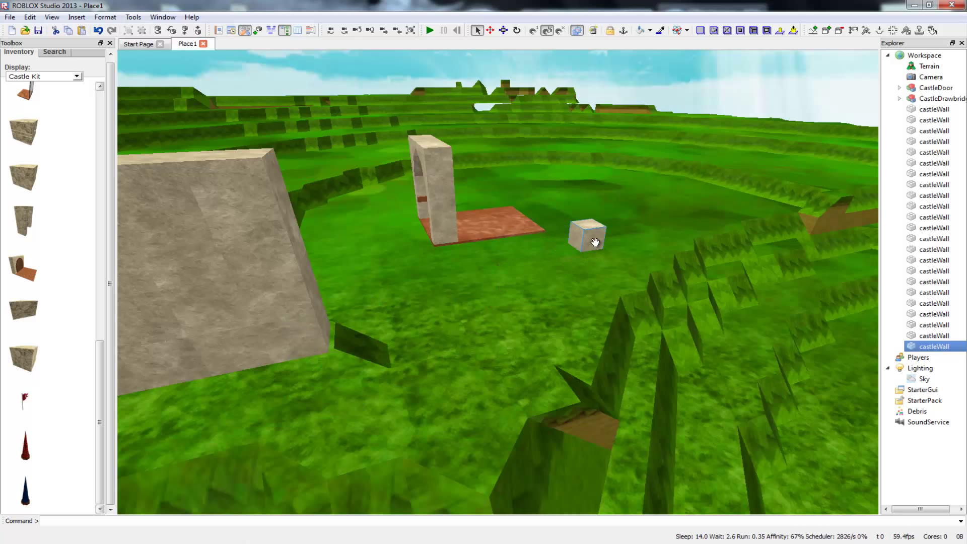
Step: Duplicate the eight blocks forming the two end columns of the wall and attach the copies to the wall's end
{"action": "left_click_drag", "start_coordinate": [388, 374], "coordinate": [190, 162]}
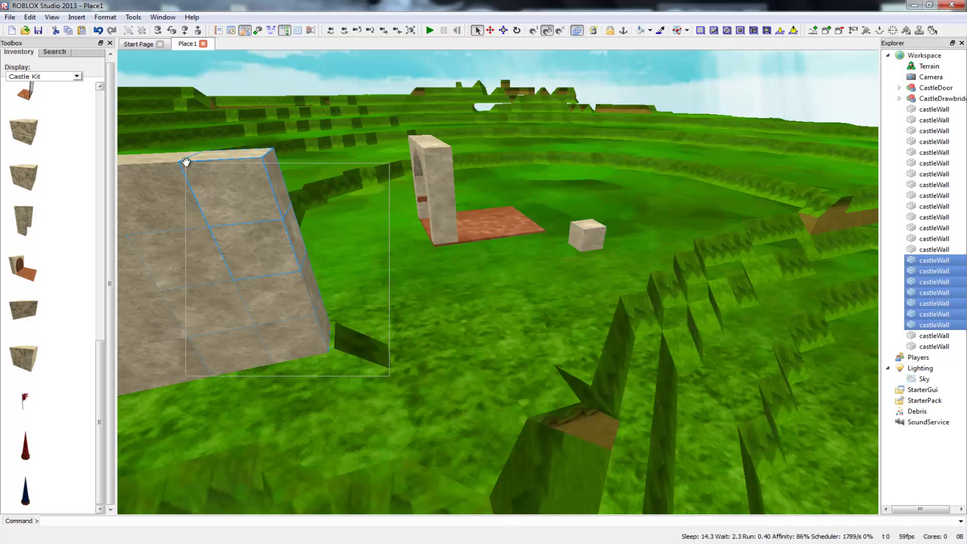
{"action": "left_click", "coordinate": [380, 403]}
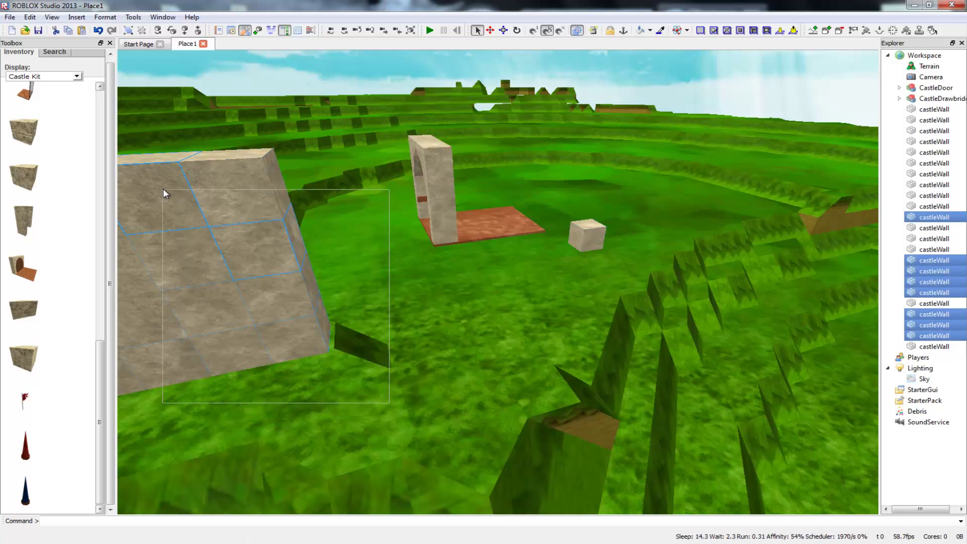
{"action": "left_click_drag", "start_coordinate": [164, 190], "coordinate": [179, 191]}
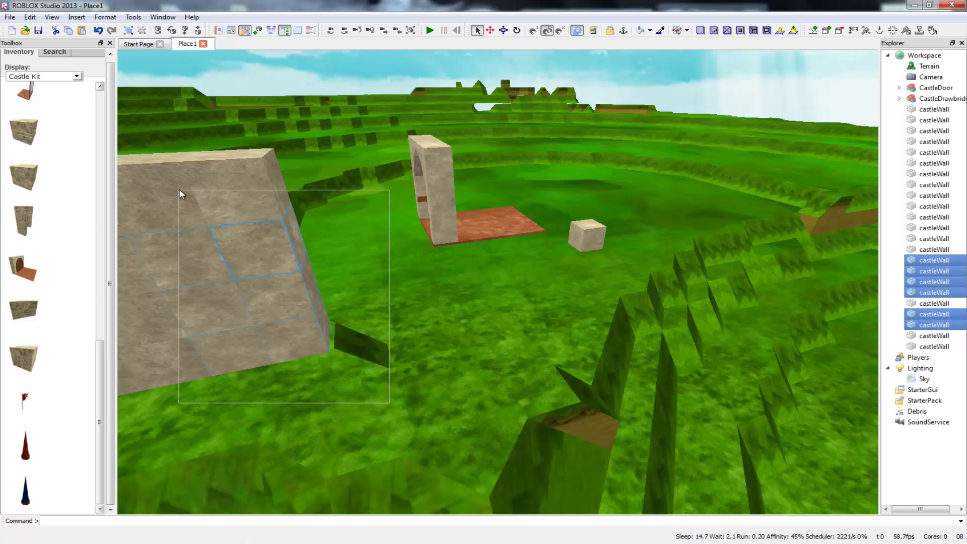
{"action": "right_click_drag", "start_coordinate": [525, 464], "coordinate": [331, 422]}
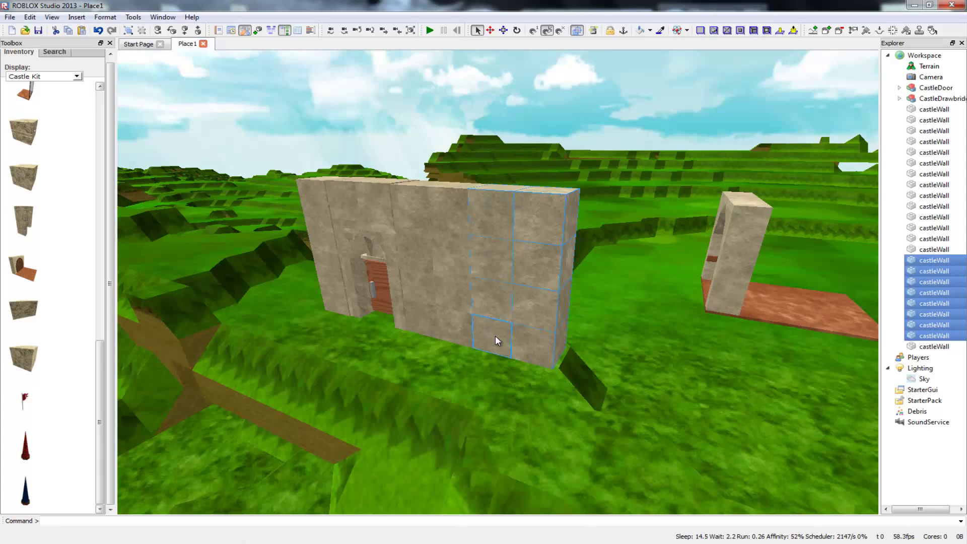
{"action": "key", "text": "ctrl+v"}
{"action": "left_click_drag", "start_coordinate": [497, 380], "coordinate": [388, 285]}
{"action": "key", "text": "s"}
{"action": "right_click_drag", "start_coordinate": [341, 352], "coordinate": [499, 352]}
{"action": "key", "text": "a"}
{"action": "mouse_move", "coordinate": [425, 360]}
{"action": "left_mouse_down"}
{"action": "mouse_move", "coordinate": [437, 358]}
{"action": "mouse_move", "coordinate": [428, 363]}
{"action": "left_mouse_up"}
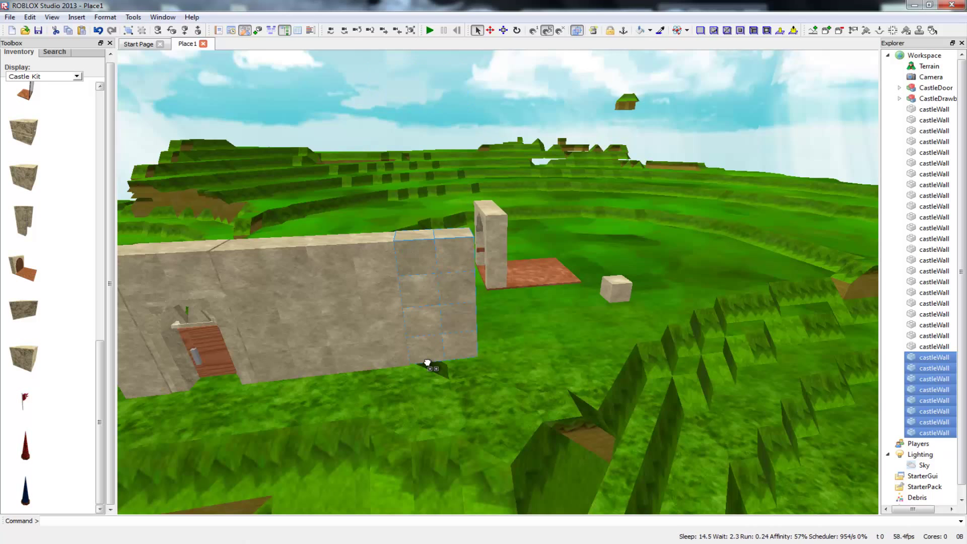
{"action": "right_click_drag", "start_coordinate": [570, 373], "coordinate": [448, 387]}
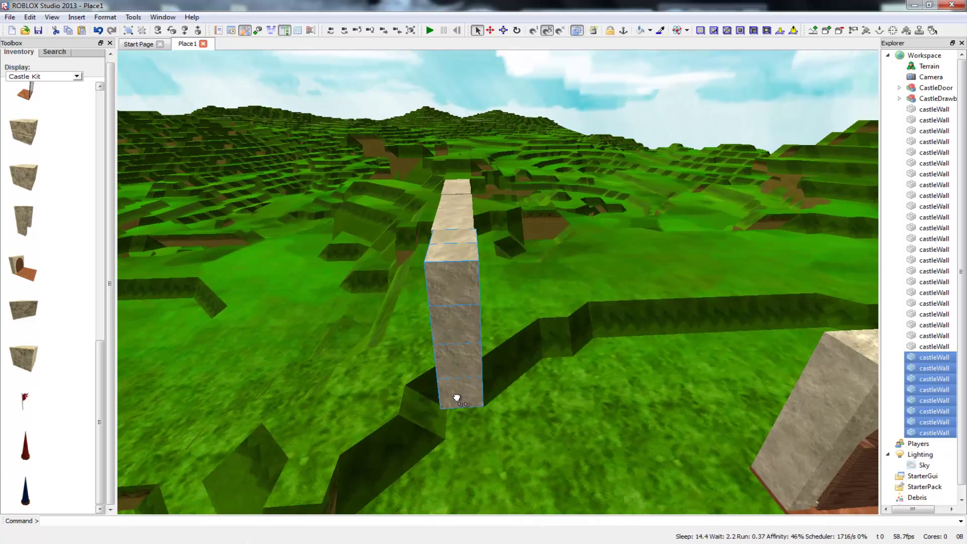
Step: Line up the pasted eight-block section with the rest of the wall
{"action": "key", "text": "t"}
{"action": "left_click_drag", "start_coordinate": [455, 399], "coordinate": [463, 428]}
{"action": "key", "text": "t"}
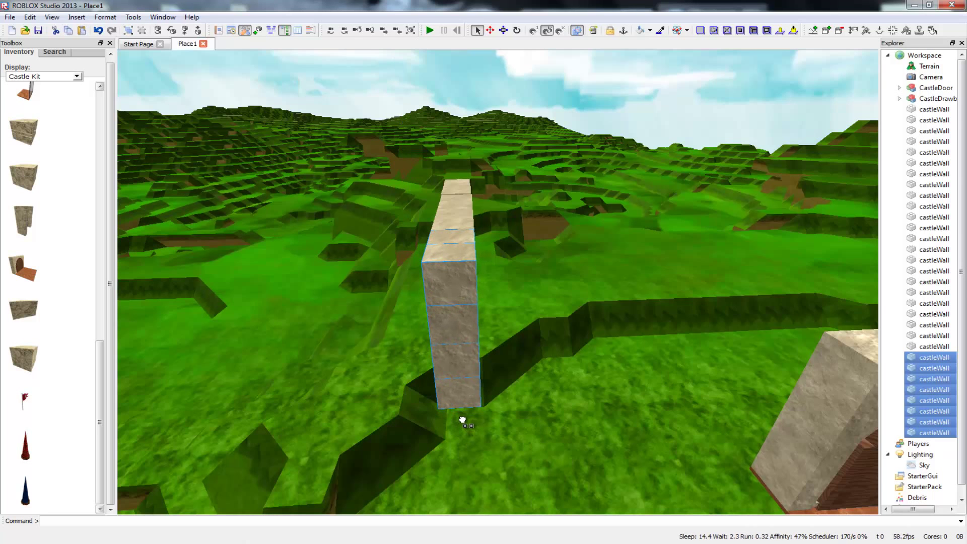
Step: Move the loose castle wall block from beside the drawbridge to the grass near the wall's extended end
{"action": "right_click_drag", "start_coordinate": [442, 438], "coordinate": [407, 448]}
{"action": "key", "text": "s"}
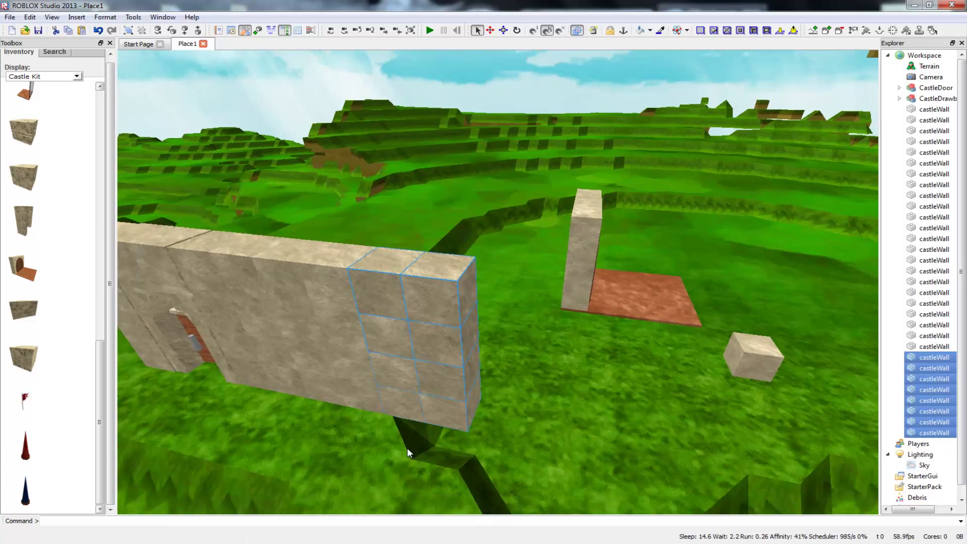
{"action": "key", "text": "a"}
{"action": "left_click_drag", "start_coordinate": [751, 340], "coordinate": [564, 406]}
{"action": "scroll", "coordinate": [563, 407], "scroll_direction": "down", "scroll_amount": 2}
{"action": "scroll", "coordinate": [564, 411], "scroll_direction": "up", "scroll_amount": 5}
{"action": "scroll", "coordinate": [566, 423], "scroll_direction": "down", "scroll_amount": 5}
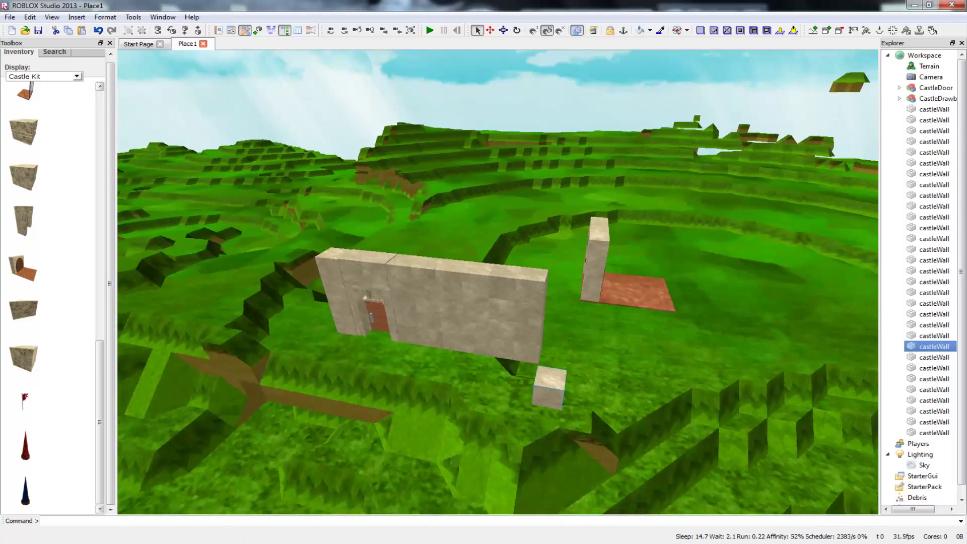
Step: Position the loose block at the foot of the wall's end, where the ground drops away
{"action": "right_click_drag", "start_coordinate": [564, 405], "coordinate": [586, 513]}
{"action": "key", "text": "d"}
{"action": "key", "text": "w"}
{"action": "key", "text": "s"}
{"action": "key", "text": "d"}
{"action": "key", "text": "w"}
{"action": "key", "text": "s"}
{"action": "key", "text": "w"}
{"action": "key", "text": "s"}
{"action": "right_click_drag", "start_coordinate": [448, 443], "coordinate": [453, 374]}
{"action": "key", "text": "w"}
{"action": "key", "text": "d"}
{"action": "left_click_drag", "start_coordinate": [572, 354], "coordinate": [618, 364]}
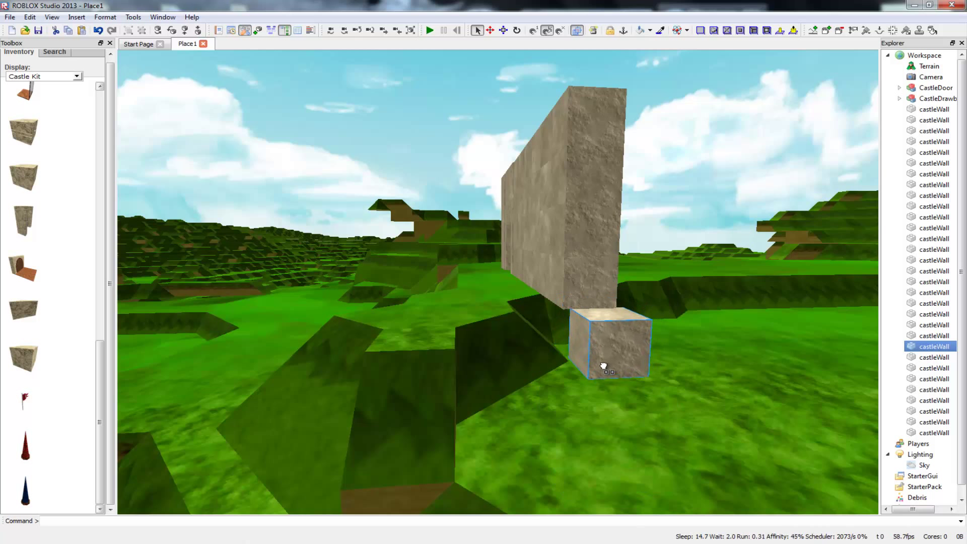
{"action": "mouse_move", "coordinate": [596, 362]}
{"action": "left_mouse_down"}
{"action": "mouse_move", "coordinate": [587, 367]}
{"action": "mouse_move", "coordinate": [600, 359]}
{"action": "left_mouse_up"}
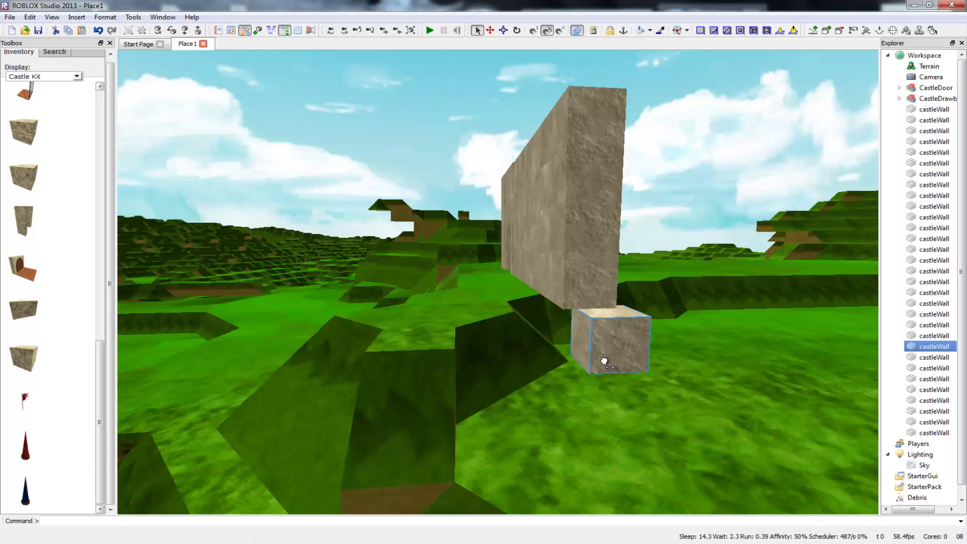
Step: Try fitting the loose block beneath the wall's end from several positions around it
{"action": "right_click_drag", "start_coordinate": [600, 360], "coordinate": [630, 430]}
{"action": "scroll", "coordinate": [623, 323], "scroll_direction": "up", "scroll_amount": 4}
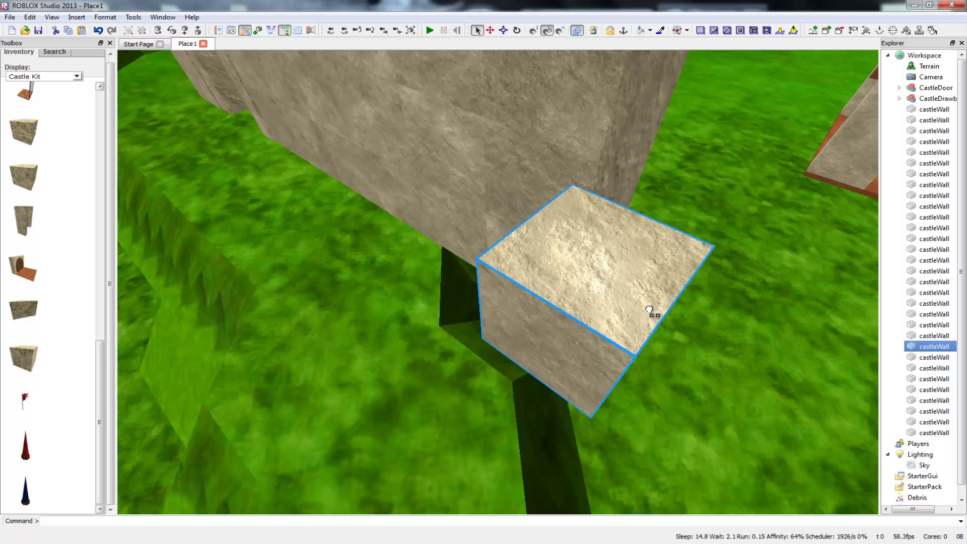
{"action": "mouse_move", "coordinate": [649, 311]}
{"action": "left_mouse_down"}
{"action": "mouse_move", "coordinate": [576, 279]}
{"action": "mouse_move", "coordinate": [682, 303]}
{"action": "mouse_move", "coordinate": [685, 332]}
{"action": "mouse_move", "coordinate": [620, 330]}
{"action": "mouse_move", "coordinate": [667, 318]}
{"action": "left_mouse_up"}
{"action": "left_click_drag", "start_coordinate": [695, 321], "coordinate": [640, 298]}
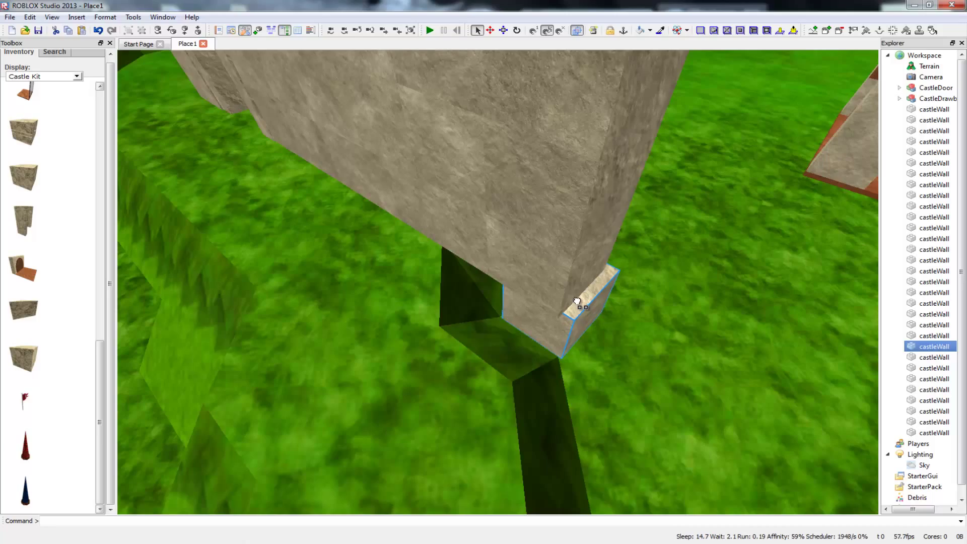
{"action": "left_click_drag", "start_coordinate": [576, 300], "coordinate": [552, 380]}
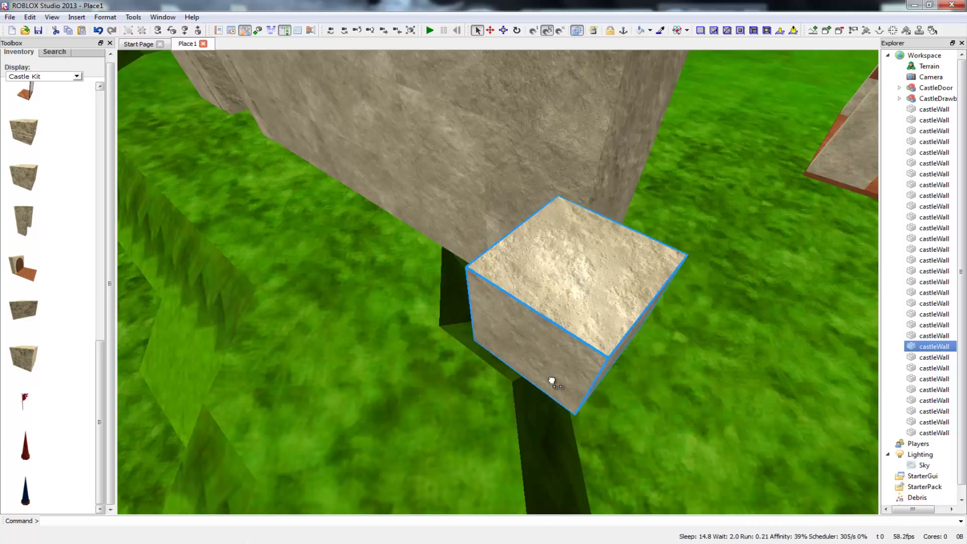
{"action": "right_click_drag", "start_coordinate": [553, 380], "coordinate": [562, 355]}
{"action": "left_click_drag", "start_coordinate": [562, 354], "coordinate": [771, 250]}
{"action": "right_click_drag", "start_coordinate": [771, 251], "coordinate": [698, 263]}
{"action": "left_click_drag", "start_coordinate": [708, 280], "coordinate": [648, 251]}
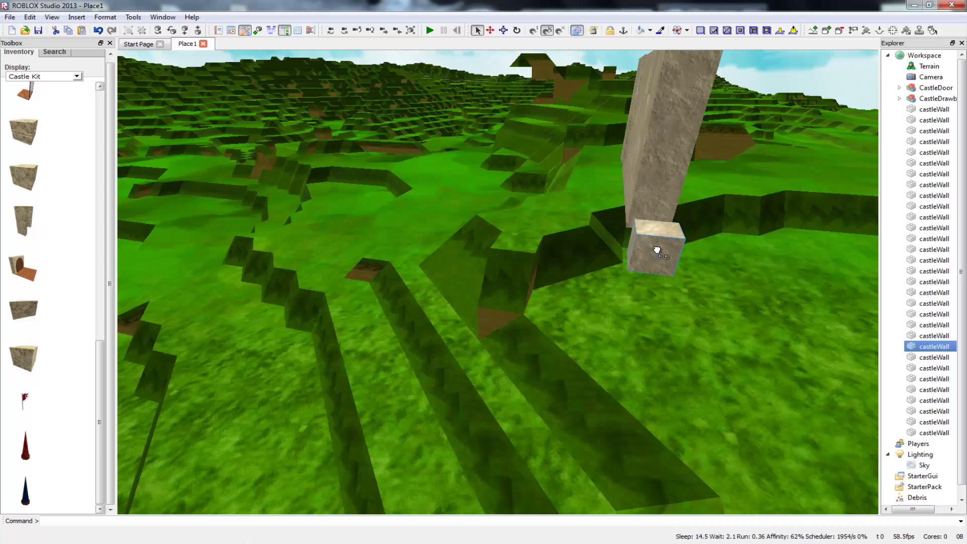
{"action": "scroll", "coordinate": [665, 270], "scroll_direction": "up", "scroll_amount": 5}
{"action": "left_click_drag", "start_coordinate": [660, 261], "coordinate": [746, 278]}
Step: Tuck the loose block underneath the wall's last column to fill the gap over the terrain ledge
{"action": "right_click_drag", "start_coordinate": [746, 277], "coordinate": [638, 441]}
{"action": "key", "text": "w"}
{"action": "key", "text": "w"}
{"action": "key", "text": "s"}
{"action": "key", "text": "s"}
{"action": "left_click_drag", "start_coordinate": [624, 334], "coordinate": [484, 278]}
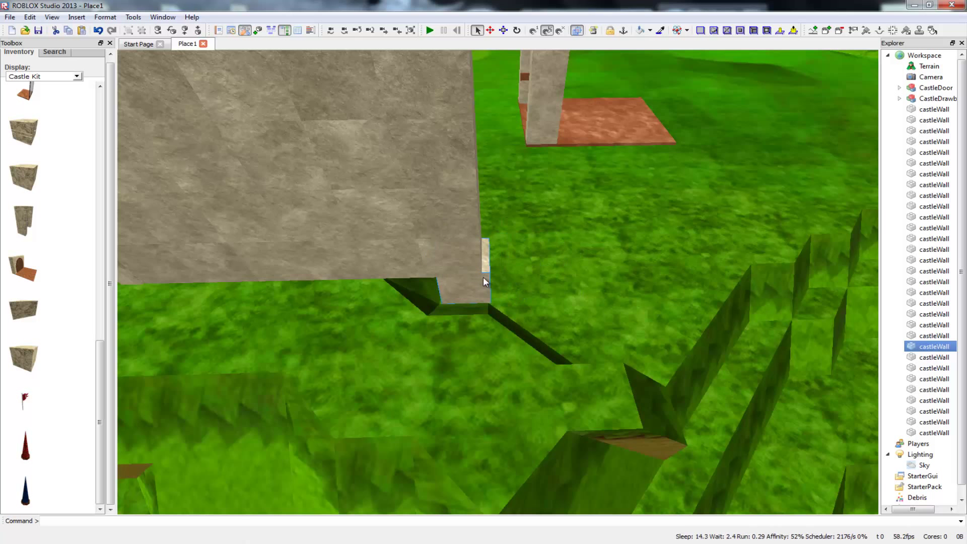
{"action": "key", "text": "a"}
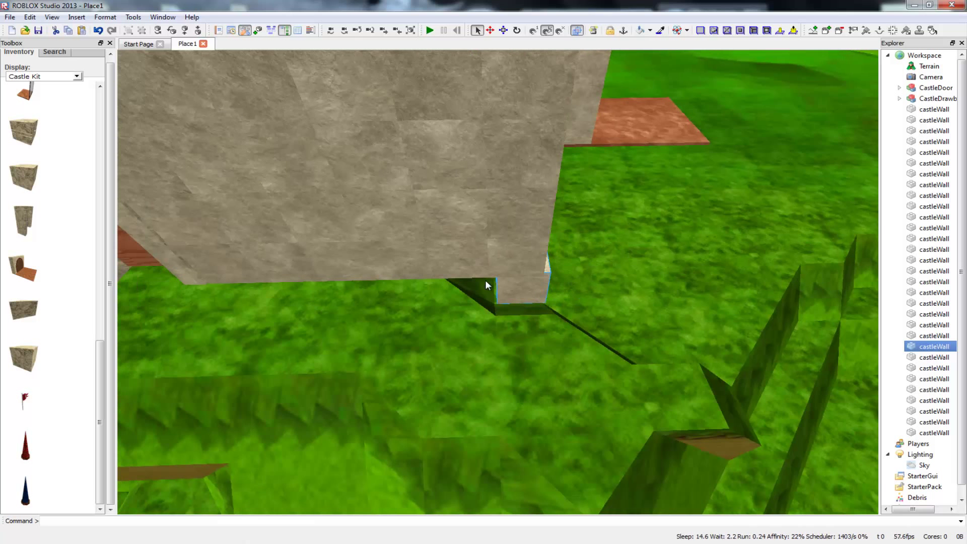
{"action": "key", "text": "a"}
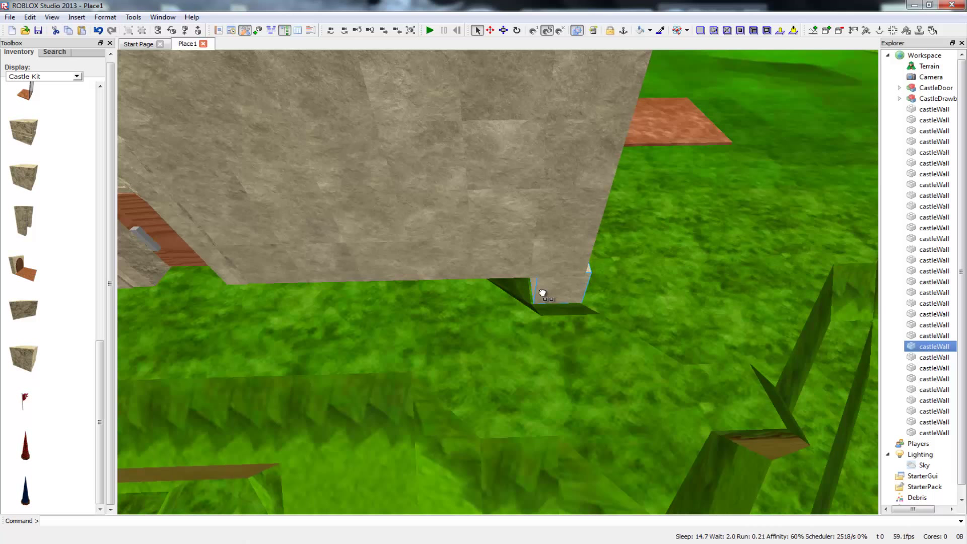
{"action": "mouse_move", "coordinate": [541, 293]}
{"action": "left_mouse_down"}
{"action": "mouse_move", "coordinate": [561, 293]}
{"action": "mouse_move", "coordinate": [547, 293]}
{"action": "left_mouse_up"}
Step: Paste another eight-block section and attach it to the end of the wall, extending past the supporting block
{"action": "key", "text": "d"}
{"action": "right_click_drag", "start_coordinate": [503, 295], "coordinate": [583, 282]}
{"action": "left_click", "coordinate": [579, 285]}
{"action": "key", "text": "ctrl+v"}
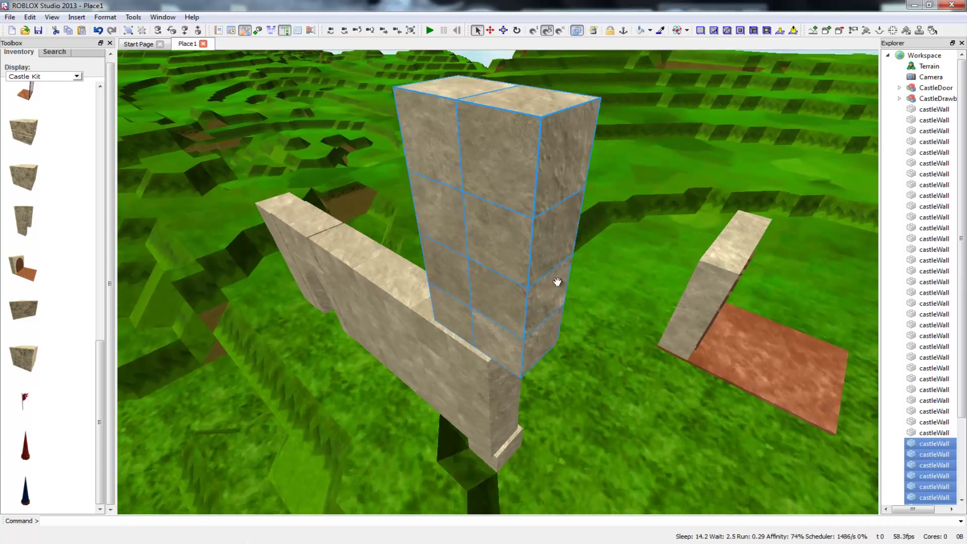
{"action": "scroll", "coordinate": [535, 383], "scroll_direction": "down", "scroll_amount": 8}
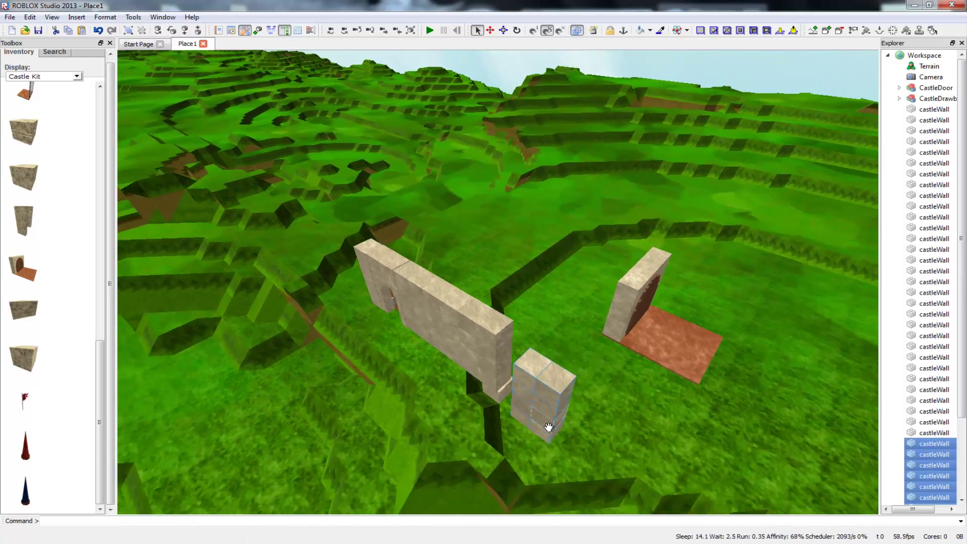
{"action": "scroll", "coordinate": [549, 427], "scroll_direction": "up", "scroll_amount": 7}
{"action": "scroll", "coordinate": [561, 449], "scroll_direction": "down", "scroll_amount": 6}
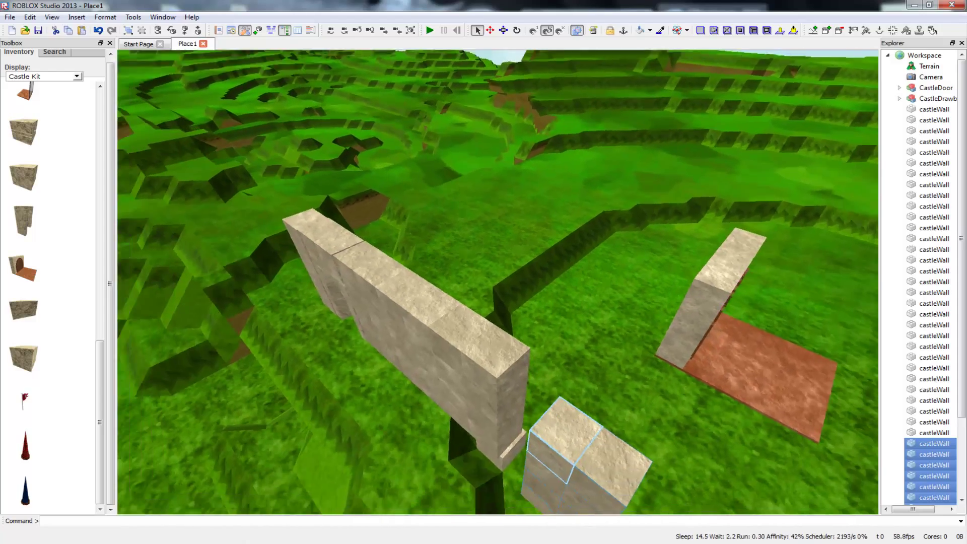
{"action": "right_click_drag", "start_coordinate": [561, 449], "coordinate": [706, 328]}
{"action": "scroll", "coordinate": [517, 445], "scroll_direction": "up", "scroll_amount": 3}
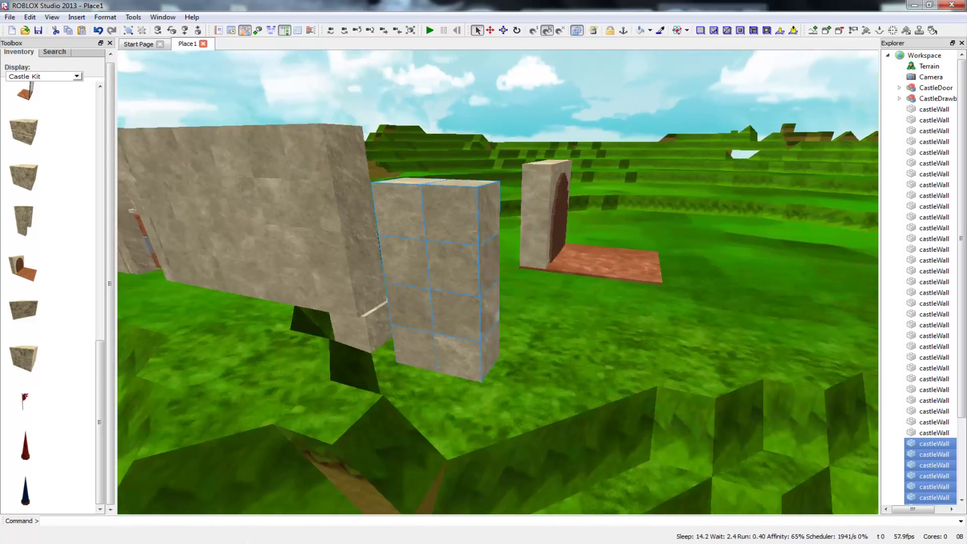
{"action": "left_click_drag", "start_coordinate": [478, 362], "coordinate": [437, 358]}
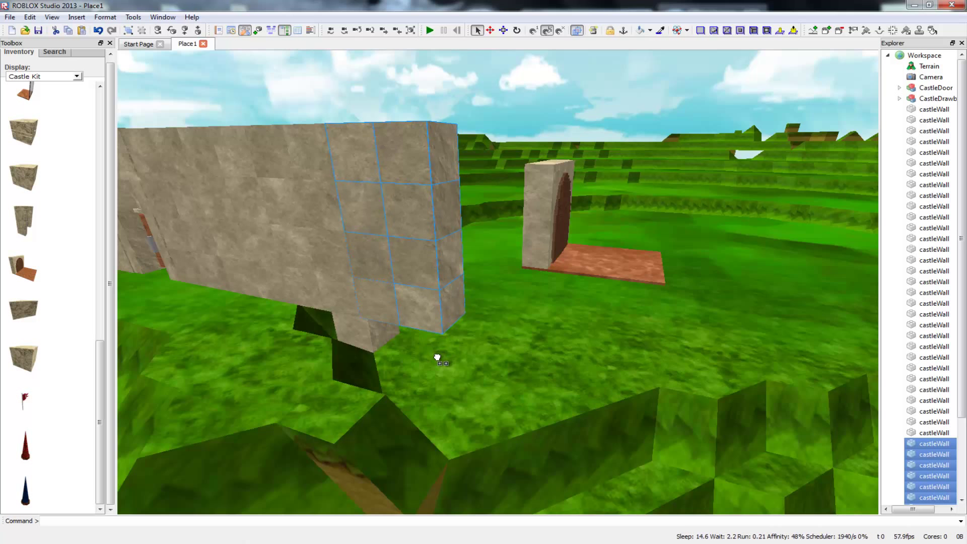
{"action": "left_click", "coordinate": [459, 367]}
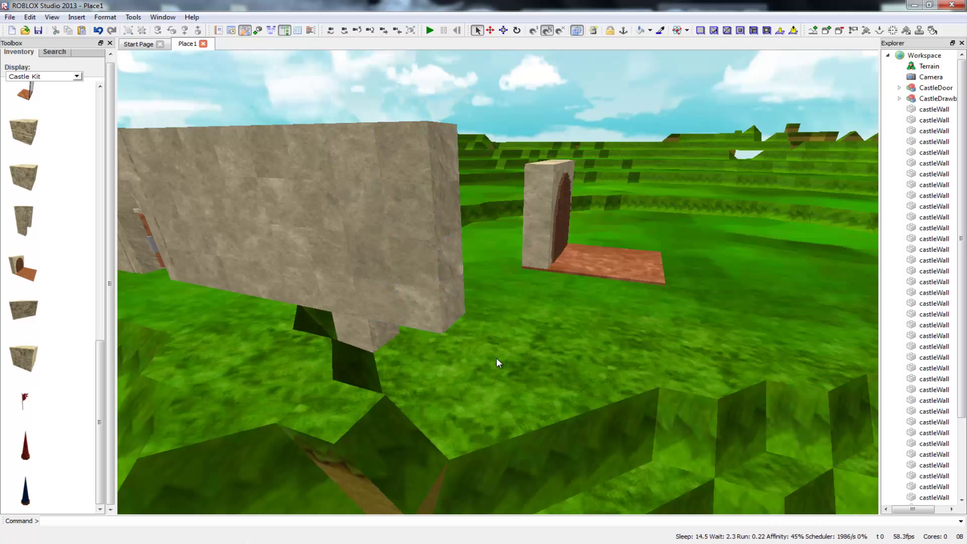
Step: Set a row of three wall blocks under the wall's end, next to the supporting block and extending past the wall
{"action": "left_click", "coordinate": [418, 300]}
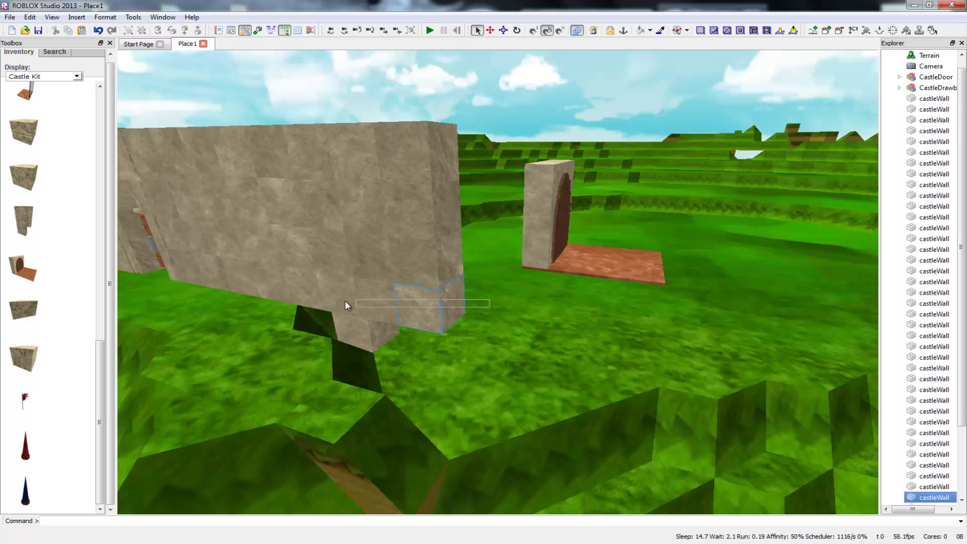
{"action": "left_click_drag", "start_coordinate": [295, 300], "coordinate": [394, 419]}
{"action": "scroll", "coordinate": [625, 488], "scroll_direction": "down", "scroll_amount": 5}
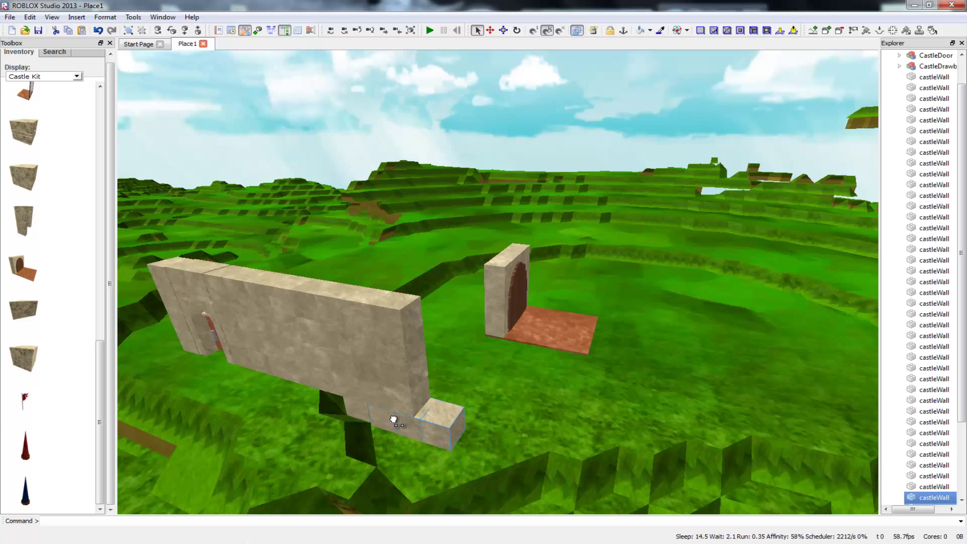
{"action": "key", "text": "w"}
{"action": "key", "text": "d"}
{"action": "right_click_drag", "start_coordinate": [331, 439], "coordinate": [171, 438]}
{"action": "key", "text": "w"}
{"action": "key", "text": "d"}
{"action": "right_click_drag", "start_coordinate": [320, 417], "coordinate": [171, 433]}
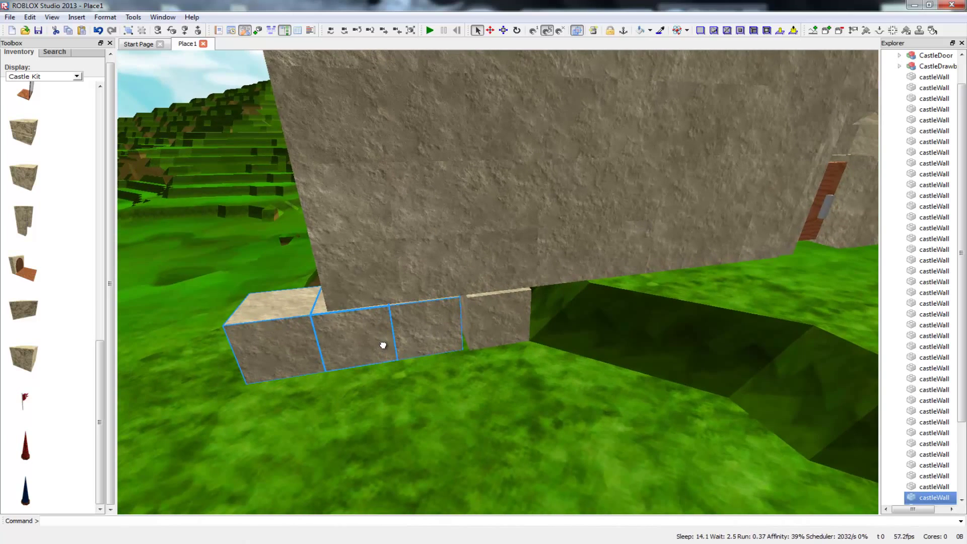
Step: Realign the three-block row flush against the supporting block beneath the wall's end
{"action": "key", "text": "Delete"}
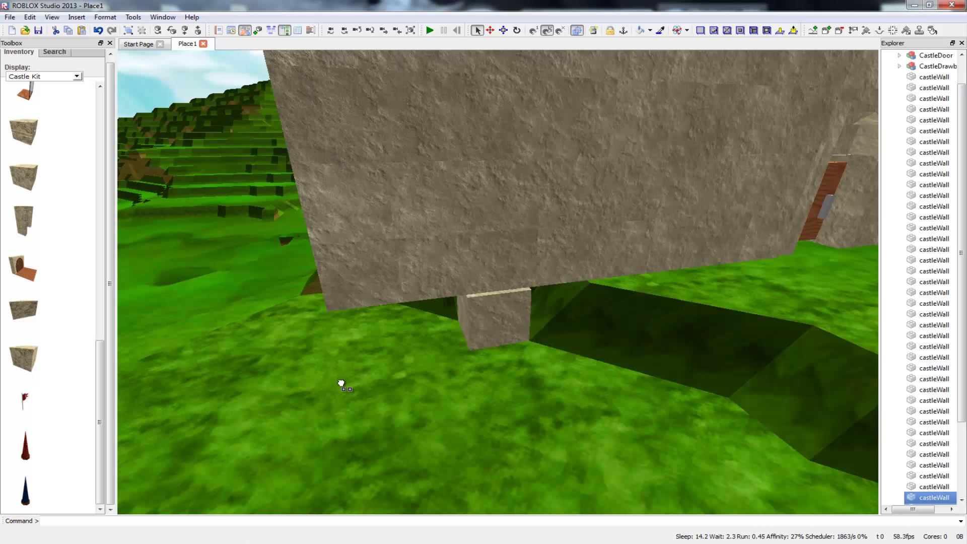
{"action": "key", "text": "ctrl+z"}
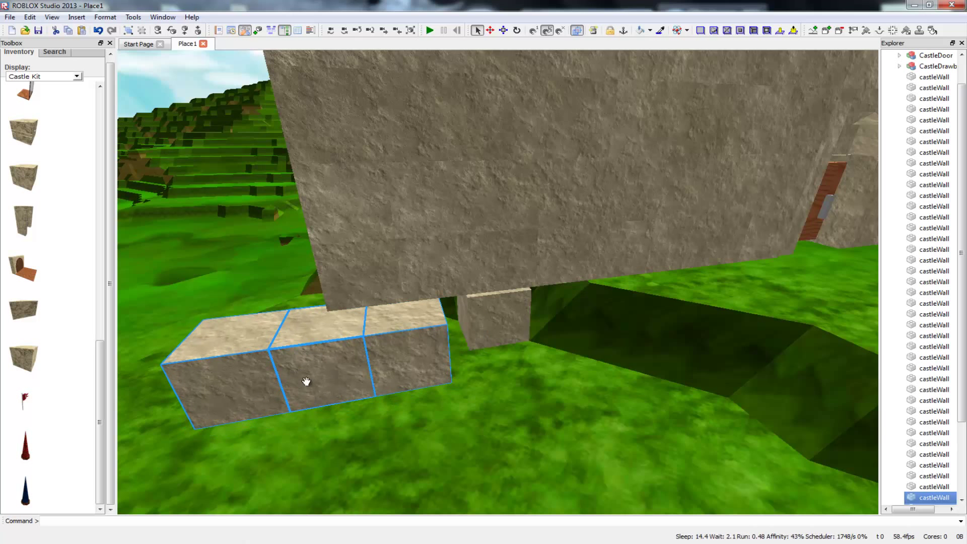
{"action": "key", "text": "Delete"}
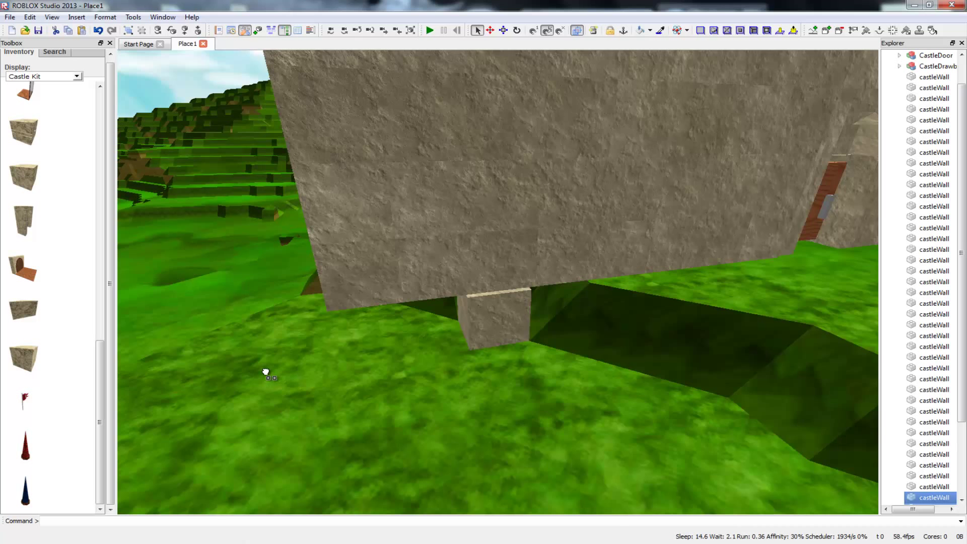
{"action": "left_click_drag", "start_coordinate": [274, 384], "coordinate": [302, 359]}
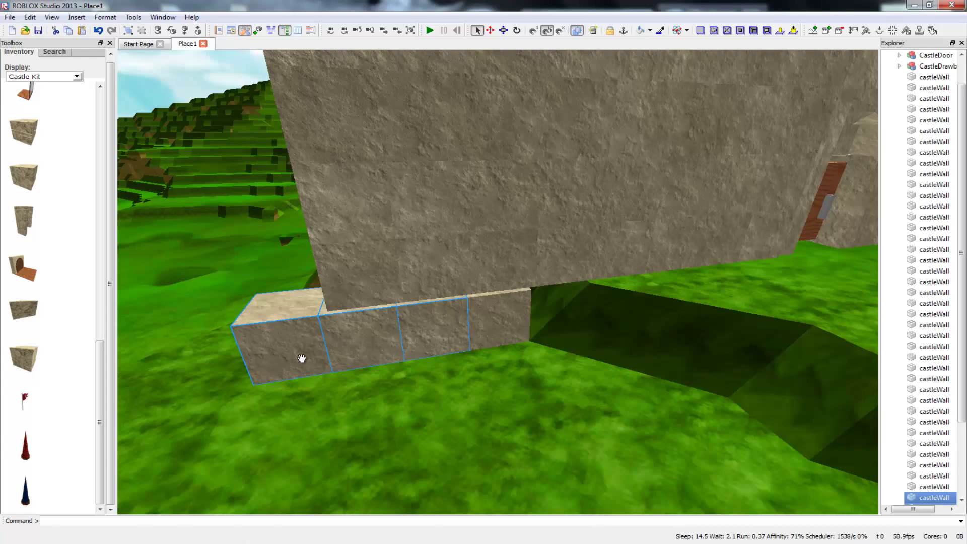
Step: Duplicate the three-block row, move the copy out near the drawbridge, and rotate it perpendicular to the wall
{"action": "right_click_drag", "start_coordinate": [303, 360], "coordinate": [303, 383]}
{"action": "scroll", "coordinate": [498, 282], "scroll_direction": "down", "scroll_amount": 3}
{"action": "right_click_drag", "start_coordinate": [499, 360], "coordinate": [269, 362]}
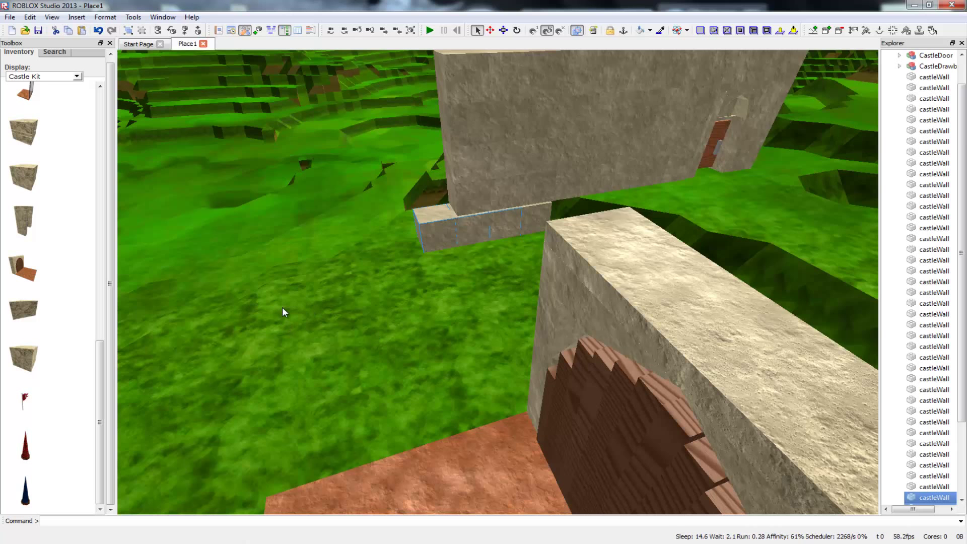
{"action": "key", "text": "ctrl+d"}
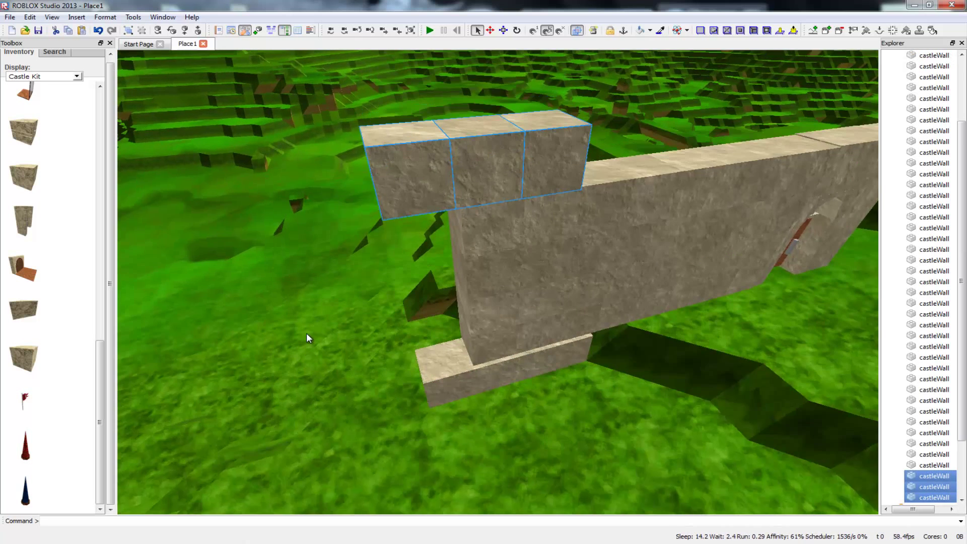
{"action": "left_click_drag", "start_coordinate": [374, 291], "coordinate": [406, 451]}
{"action": "scroll", "coordinate": [396, 469], "scroll_direction": "down", "scroll_amount": 5}
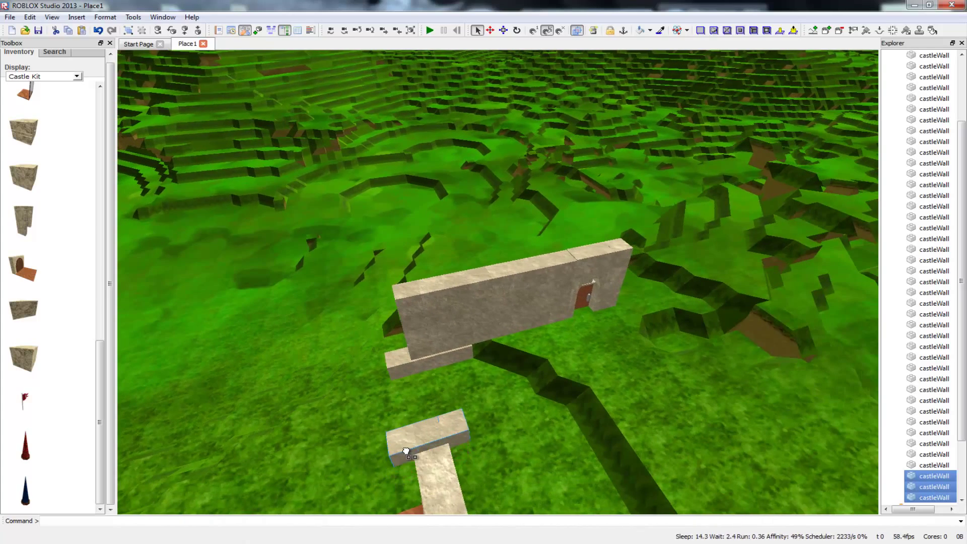
{"action": "scroll", "coordinate": [261, 164], "scroll_direction": "down", "scroll_amount": 2}
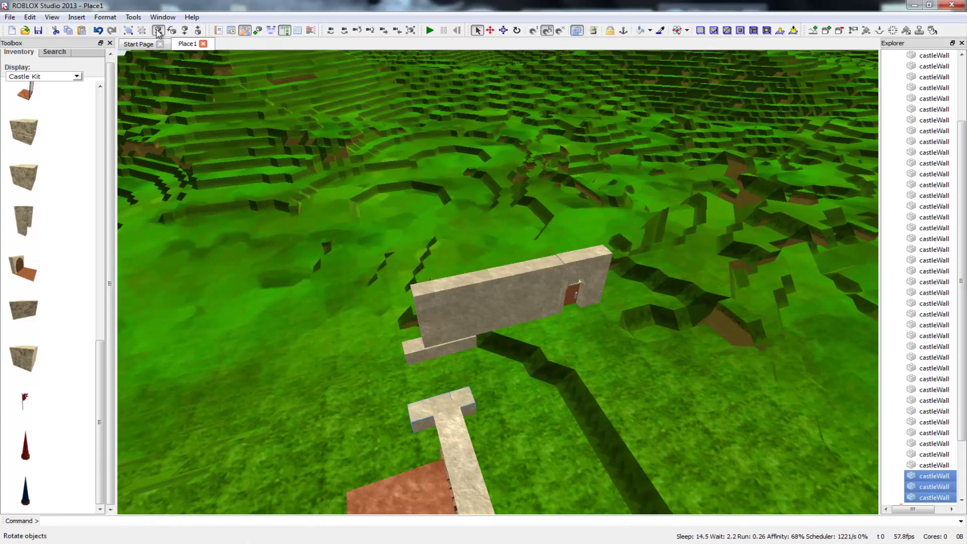
{"action": "left_click", "coordinate": [158, 30]}
Step: Attach the rotated three-block row to the base's end block to form a corner toward the drawbridge
{"action": "right_click_drag", "start_coordinate": [517, 444], "coordinate": [483, 373]}
{"action": "scroll", "coordinate": [483, 373], "scroll_direction": "up", "scroll_amount": 3}
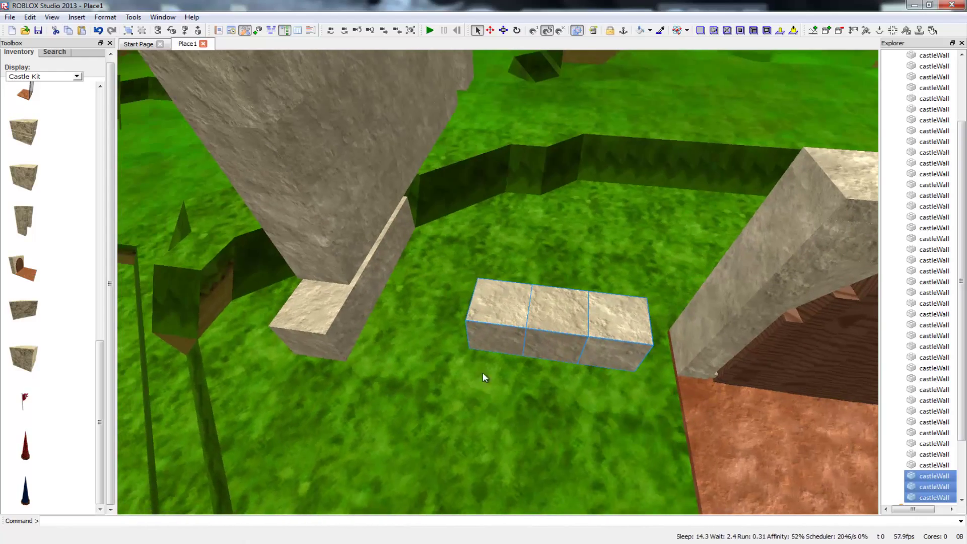
{"action": "left_click_drag", "start_coordinate": [504, 304], "coordinate": [384, 344]}
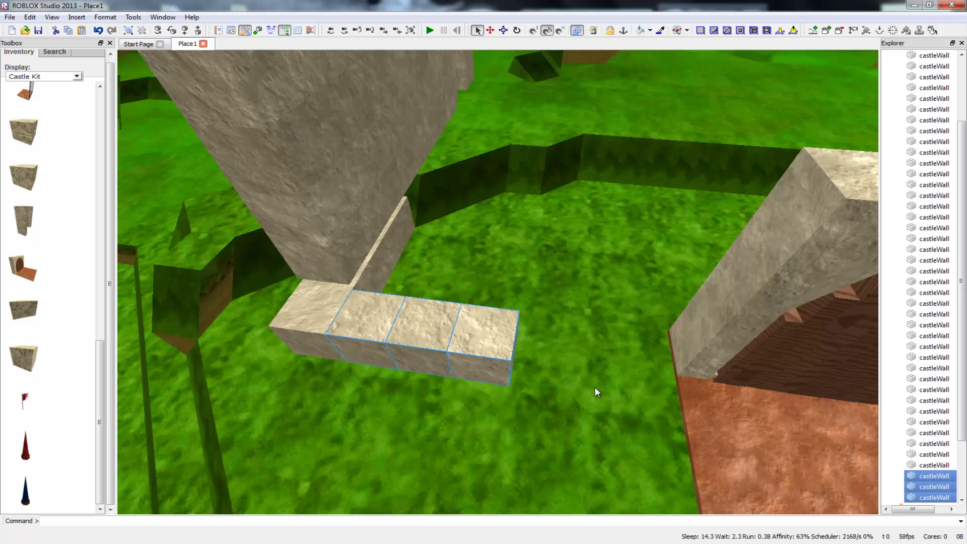
{"action": "left_click", "coordinate": [554, 368]}
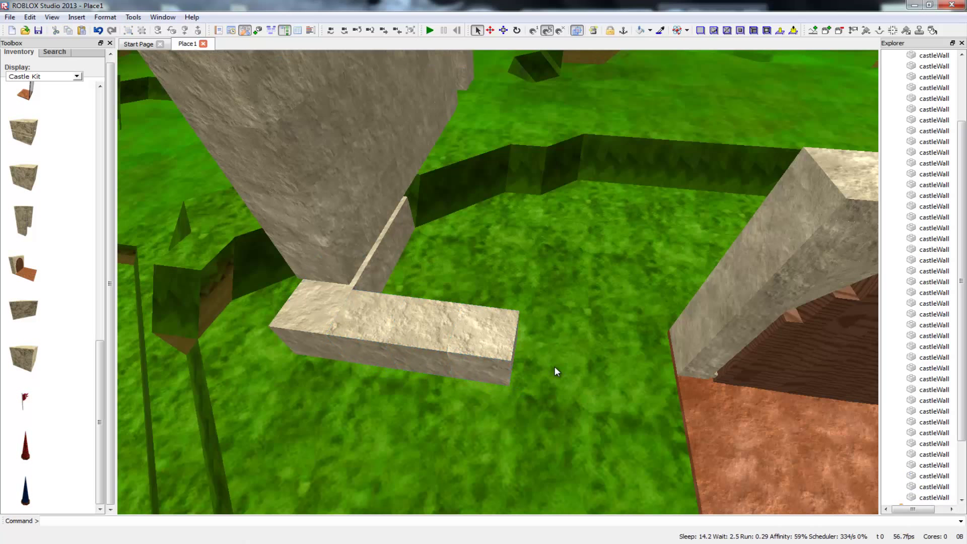
Step: Paste another three-block row and attach it to the end of the new base row
{"action": "key", "text": "ctrl+v"}
{"action": "left_click_drag", "start_coordinate": [413, 281], "coordinate": [878, 385]}
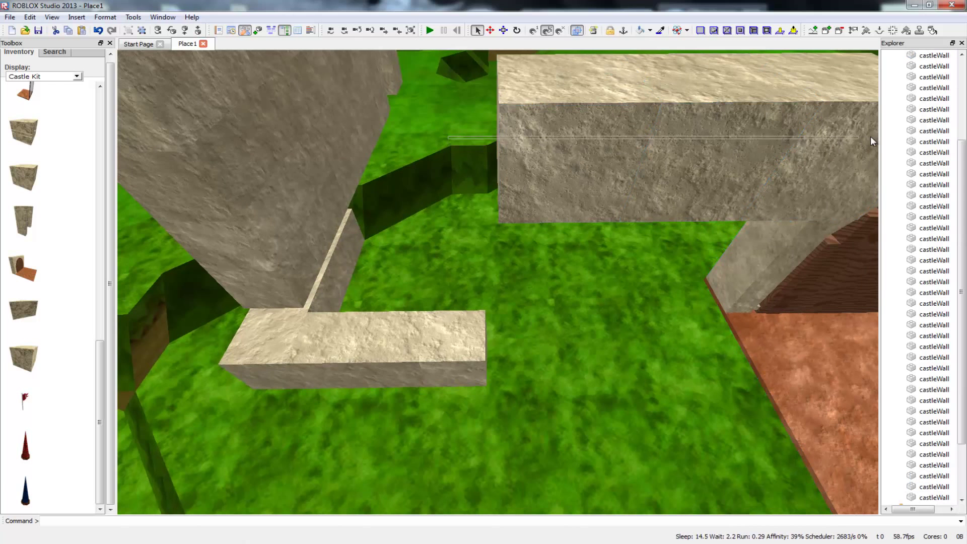
{"action": "left_click", "coordinate": [854, 149]}
{"action": "left_click_drag", "start_coordinate": [642, 153], "coordinate": [515, 362]}
Step: Move the castle drawbridge flush against the free end of the low base row
{"action": "left_click_drag", "start_coordinate": [801, 261], "coordinate": [686, 352]}
{"action": "right_click_drag", "start_coordinate": [784, 328], "coordinate": [725, 335]}
{"action": "right_click_drag", "start_coordinate": [736, 409], "coordinate": [691, 391]}
{"action": "scroll", "coordinate": [742, 407], "scroll_direction": "down", "scroll_amount": 3}
{"action": "scroll", "coordinate": [456, 356], "scroll_direction": "up", "scroll_amount": 5}
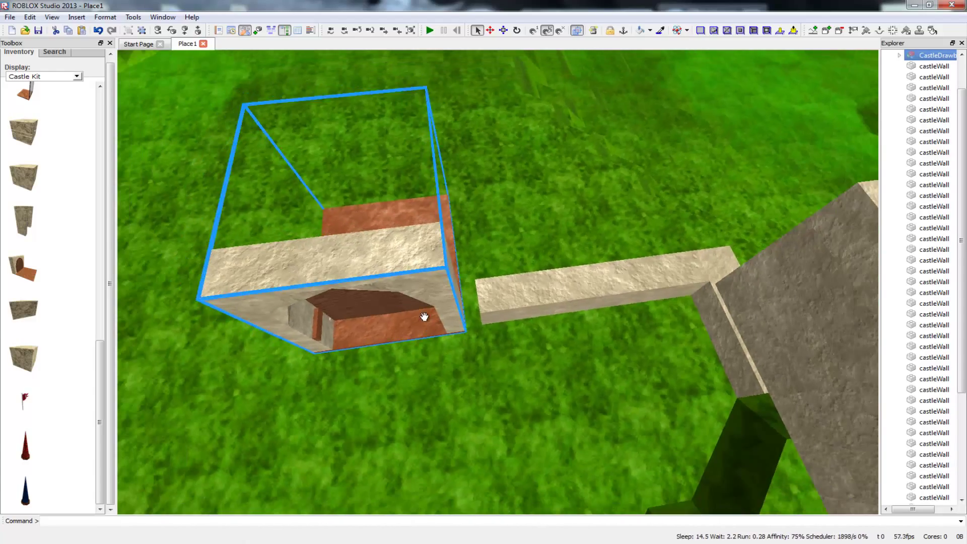
{"action": "scroll", "coordinate": [424, 317], "scroll_direction": "up", "scroll_amount": 5}
{"action": "left_click_drag", "start_coordinate": [452, 330], "coordinate": [454, 328]}
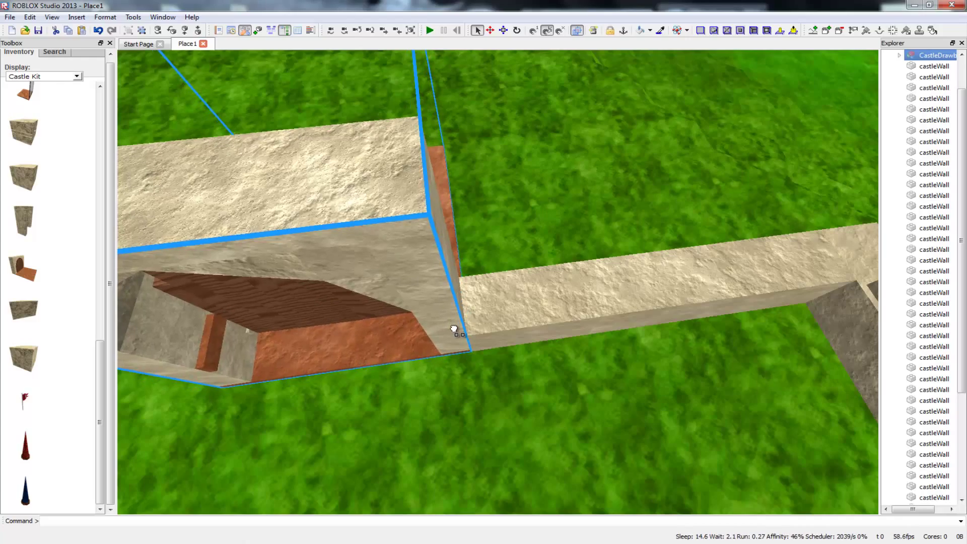
Step: Copy the blocks of the long wall section between the castle door and the corner
{"action": "right_click_drag", "start_coordinate": [443, 367], "coordinate": [781, 292]}
{"action": "scroll", "coordinate": [443, 368], "scroll_direction": "down", "scroll_amount": 3}
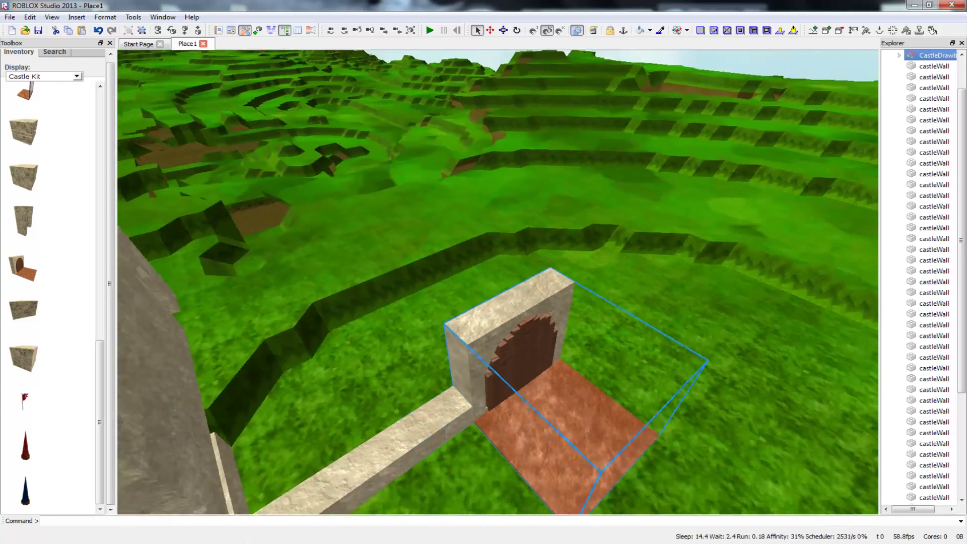
{"action": "right_click_drag", "start_coordinate": [570, 330], "coordinate": [538, 328]}
{"action": "scroll", "coordinate": [538, 328], "scroll_direction": "down", "scroll_amount": 2}
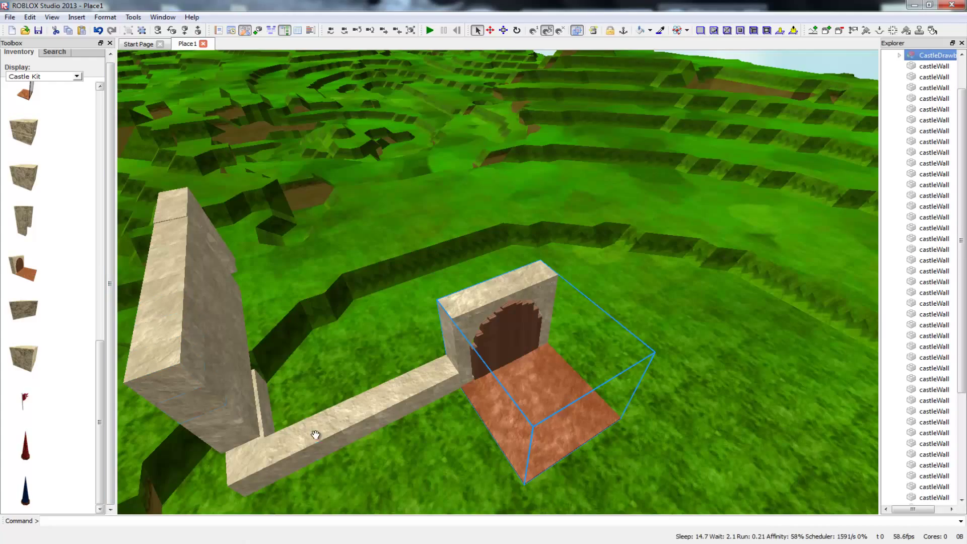
{"action": "right_click_drag", "start_coordinate": [188, 472], "coordinate": [252, 443]}
{"action": "right_click_drag", "start_coordinate": [131, 476], "coordinate": [141, 419]}
{"action": "left_click_drag", "start_coordinate": [306, 203], "coordinate": [459, 343]}
{"action": "right_click_drag", "start_coordinate": [459, 343], "coordinate": [482, 337]}
{"action": "left_click_drag", "start_coordinate": [464, 342], "coordinate": [540, 324]}
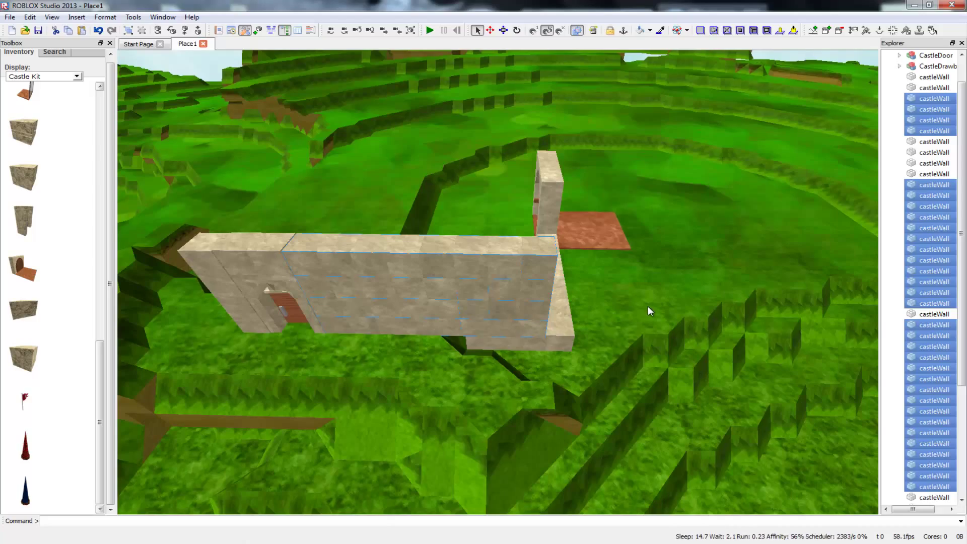
{"action": "right_click_drag", "start_coordinate": [648, 306], "coordinate": [625, 267]}
{"action": "right_click_drag", "start_coordinate": [505, 406], "coordinate": [506, 405]}
Step: Paste the copied wall section and rotate it to run along the low base row beside the drawbridge
{"action": "left_click", "coordinate": [507, 404]}
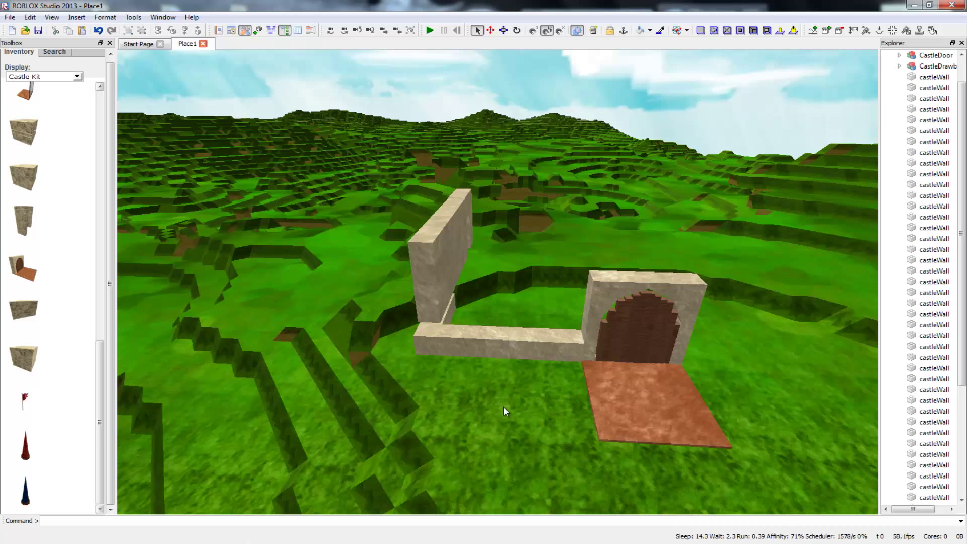
{"action": "key", "text": "ctrl+v"}
{"action": "left_click_drag", "start_coordinate": [704, 292], "coordinate": [503, 410]}
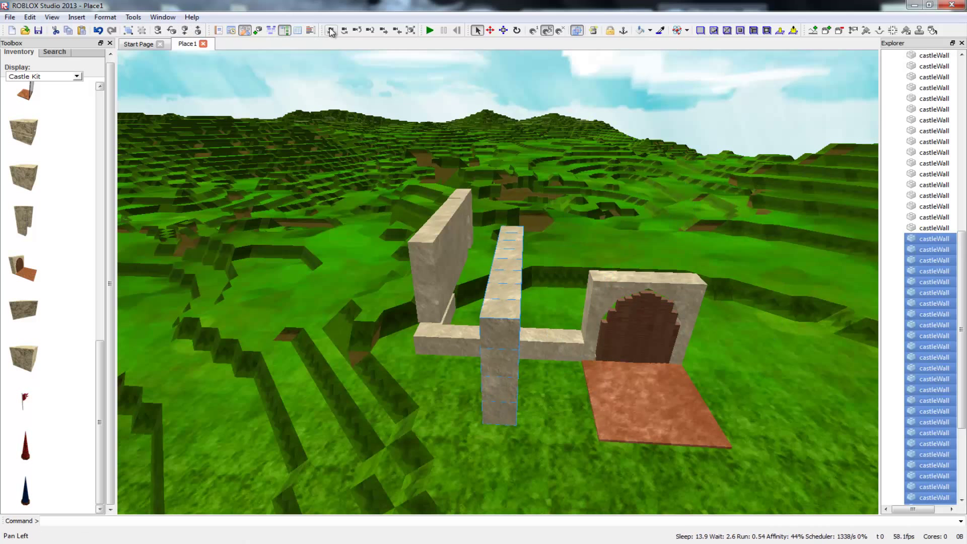
{"action": "left_click", "coordinate": [158, 30]}
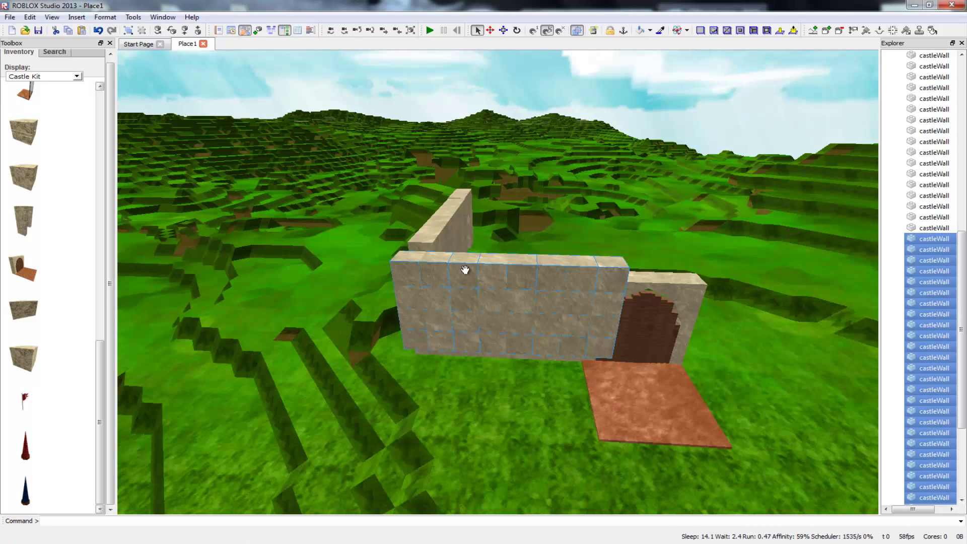
{"action": "left_click_drag", "start_coordinate": [485, 298], "coordinate": [474, 337]}
Step: Seat the pasted wall section on top of the base row, lined up with its outer face
{"action": "mouse_move", "coordinate": [451, 391]}
{"action": "right_mouse_down"}
{"action": "mouse_move", "coordinate": [434, 391]}
{"action": "mouse_move", "coordinate": [620, 388]}
{"action": "mouse_move", "coordinate": [575, 391]}
{"action": "mouse_move", "coordinate": [584, 398]}
{"action": "mouse_move", "coordinate": [451, 393]}
{"action": "right_mouse_up"}
{"action": "left_click_drag", "start_coordinate": [483, 164], "coordinate": [456, 460]}
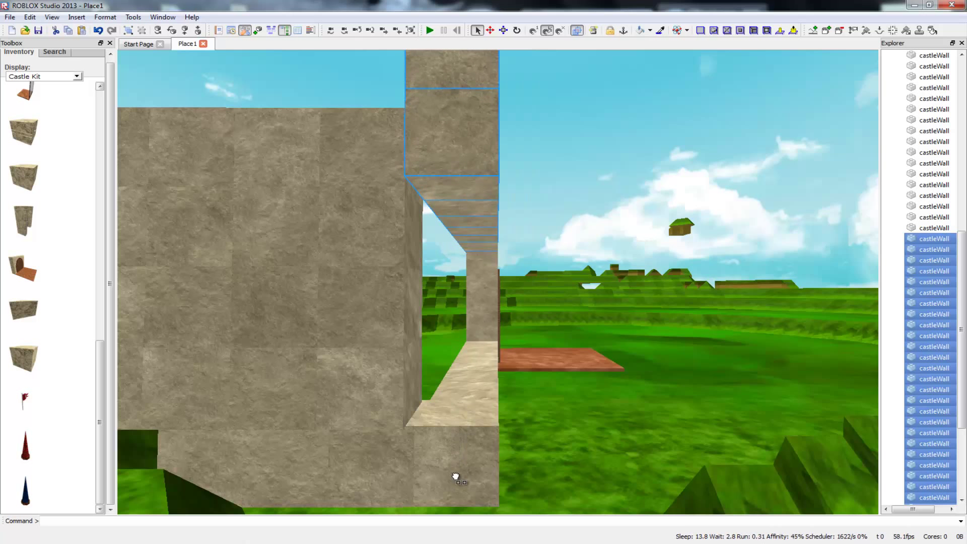
{"action": "left_click_drag", "start_coordinate": [458, 508], "coordinate": [241, 389]}
{"action": "key", "text": "d"}
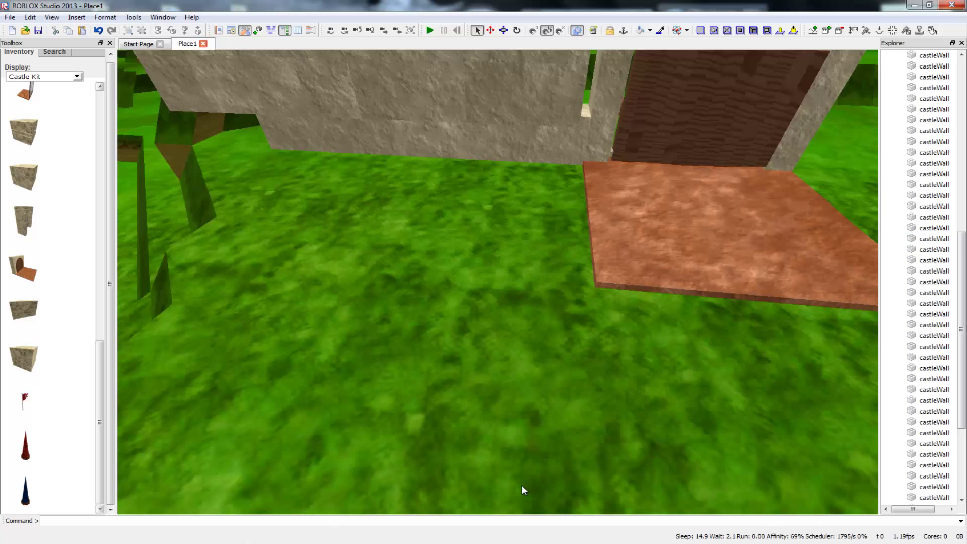
Step: Delete the four-block end column of the new wall section next to the drawbridge
{"action": "right_click_drag", "start_coordinate": [505, 343], "coordinate": [504, 283]}
{"action": "left_click_drag", "start_coordinate": [592, 107], "coordinate": [548, 340]}
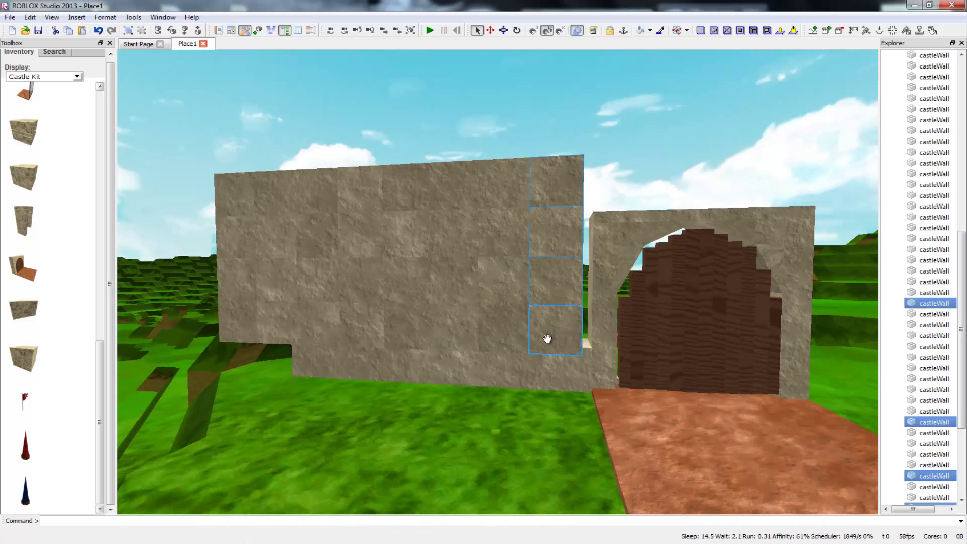
{"action": "key", "text": "Delete"}
Step: Try to shift the remaining upper blocks of the new wall section along the base row
{"action": "left_click", "coordinate": [311, 280]}
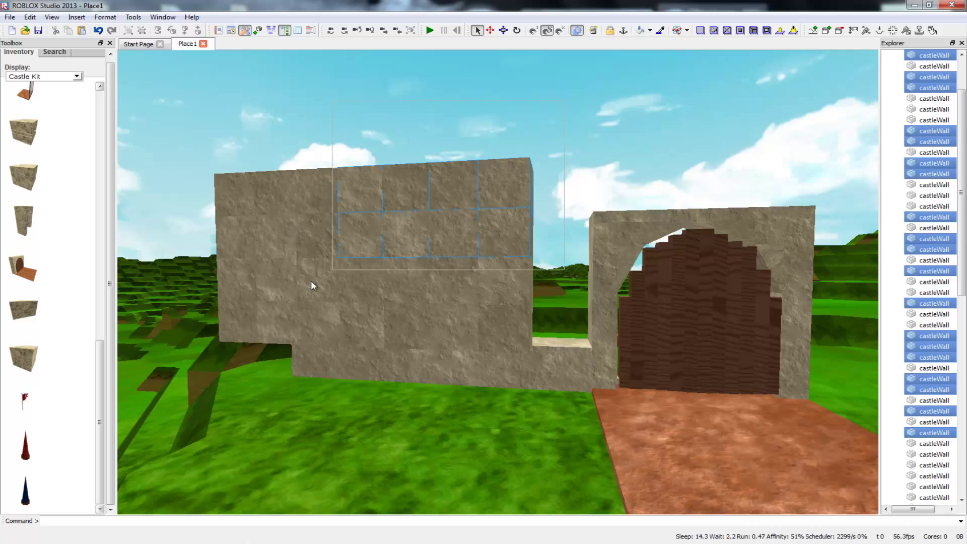
{"action": "left_click_drag", "start_coordinate": [242, 326], "coordinate": [289, 352]}
{"action": "right_click_drag", "start_coordinate": [288, 352], "coordinate": [262, 430]}
Step: Try deleting the next column at the new wall's drawbridge end together with its base block
{"action": "left_click", "coordinate": [477, 189]}
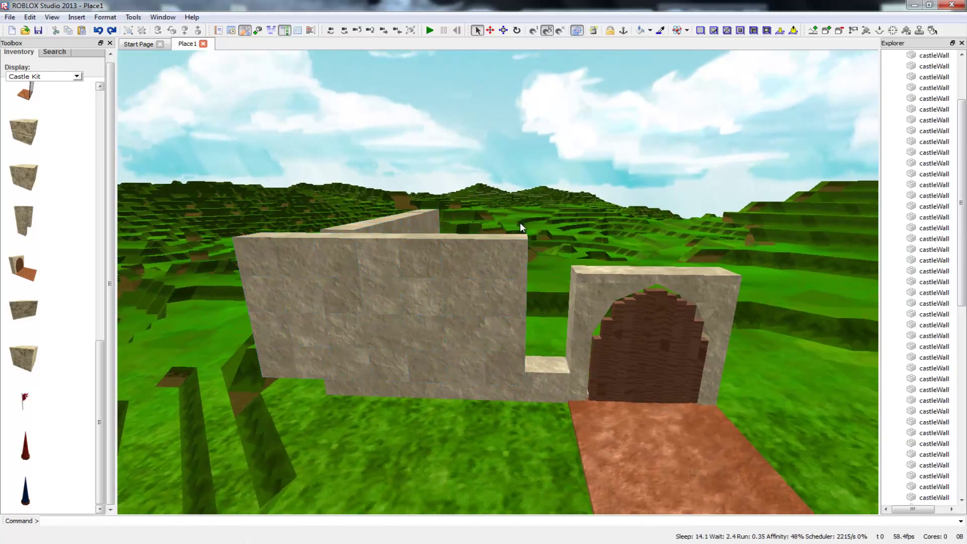
{"action": "left_click", "coordinate": [510, 381]}
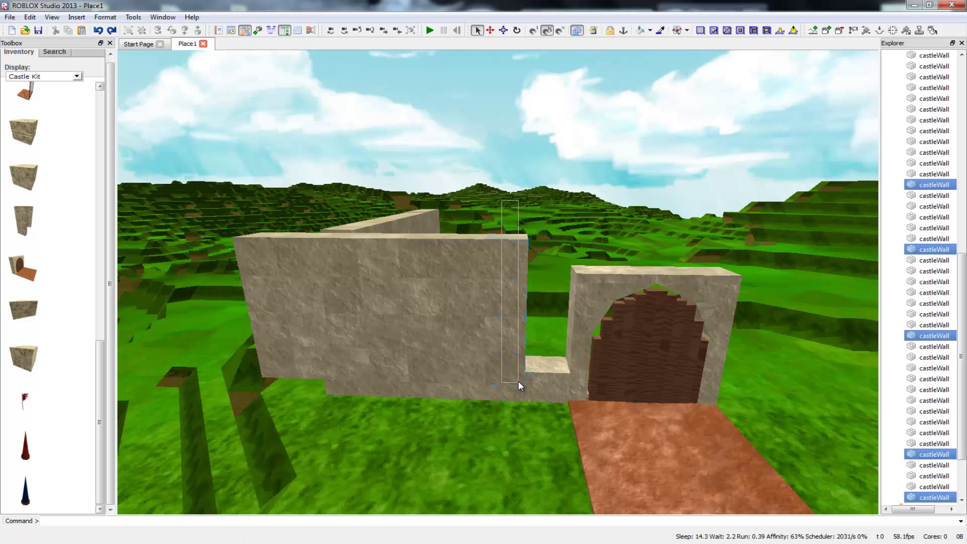
{"action": "key", "text": "Delete"}
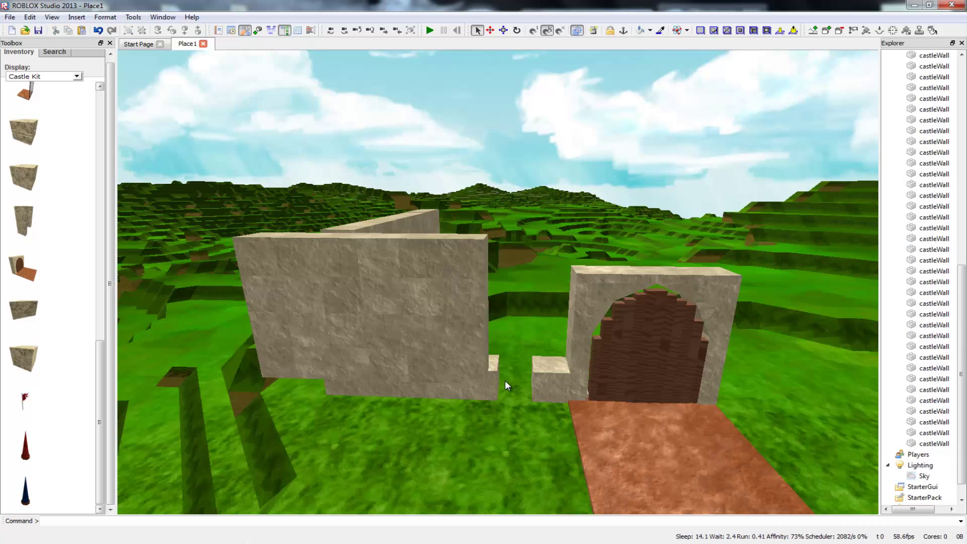
{"action": "key", "text": "ctrl+z"}
Step: Delete only the four upper blocks of the new wall's end column, leaving the base row intact
{"action": "right_click_drag", "start_coordinate": [501, 381], "coordinate": [501, 370]}
{"action": "mouse_move", "coordinate": [484, 461]}
{"action": "right_mouse_down"}
{"action": "mouse_move", "coordinate": [453, 504]}
{"action": "mouse_move", "coordinate": [493, 504]}
{"action": "mouse_move", "coordinate": [484, 461]}
{"action": "right_mouse_up"}
{"action": "left_click", "coordinate": [483, 462], "text": "ctrl"}
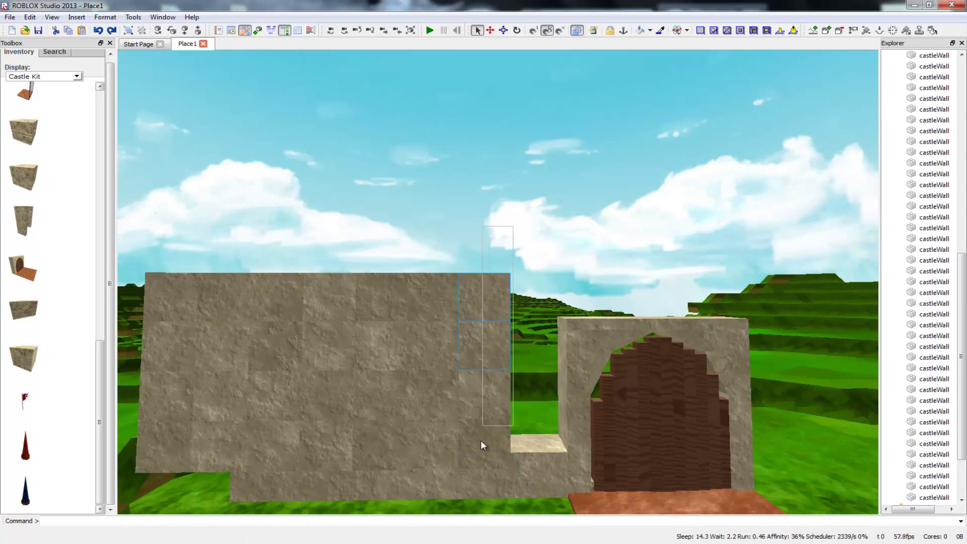
{"action": "left_click_drag", "start_coordinate": [476, 446], "coordinate": [478, 419]}
{"action": "left_click_drag", "start_coordinate": [491, 220], "coordinate": [477, 450]}
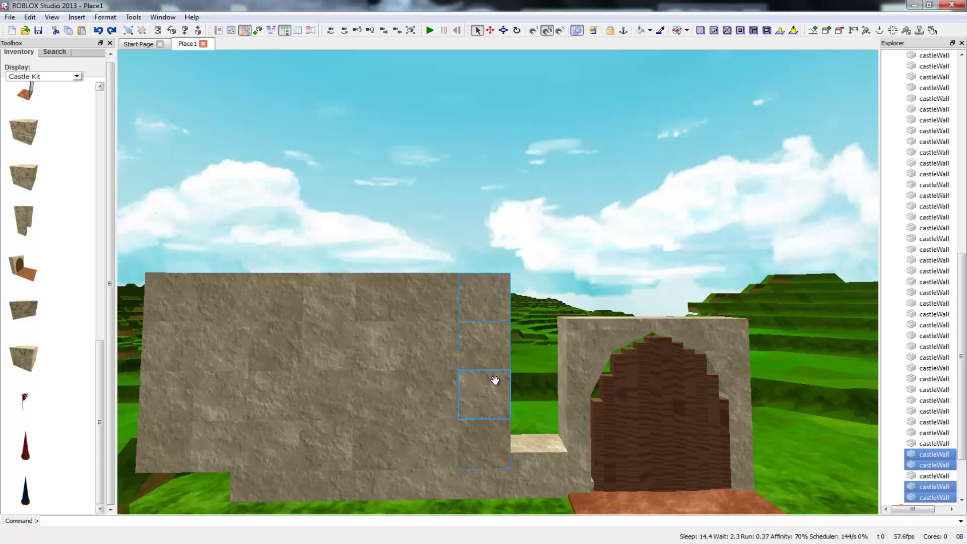
{"action": "key", "text": "Delete"}
Step: Try moving the upper wall blocks over to the base row's corner, and undo the move
{"action": "key", "text": "s"}
{"action": "key", "text": "a"}
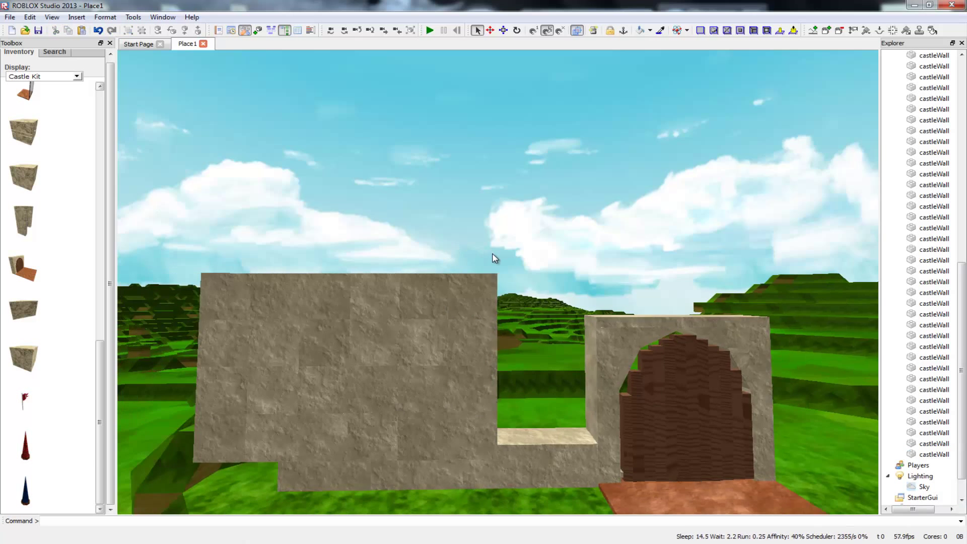
{"action": "left_click_drag", "start_coordinate": [607, 258], "coordinate": [430, 399]}
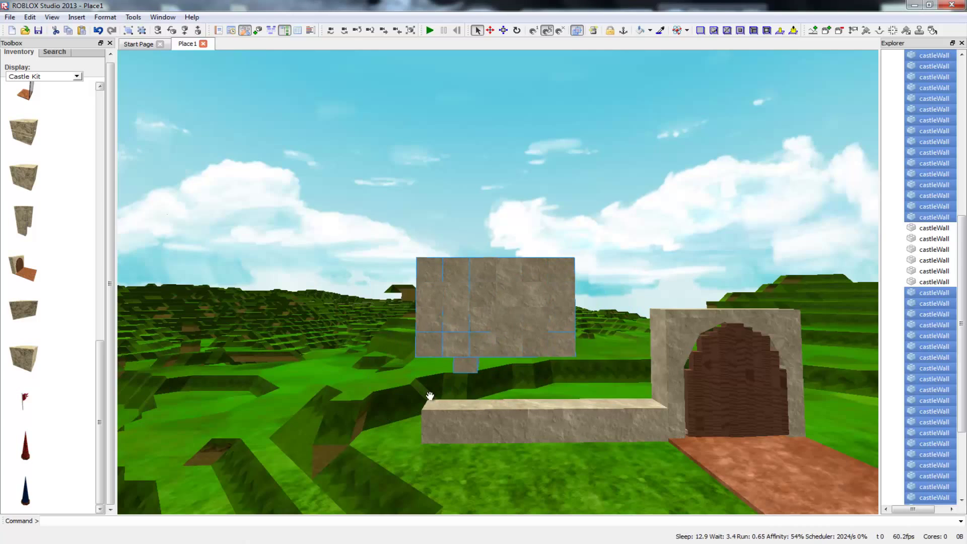
{"action": "key", "text": "ctrl+z"}
{"action": "key", "text": "a"}
{"action": "right_click_drag", "start_coordinate": [426, 406], "coordinate": [483, 227]}
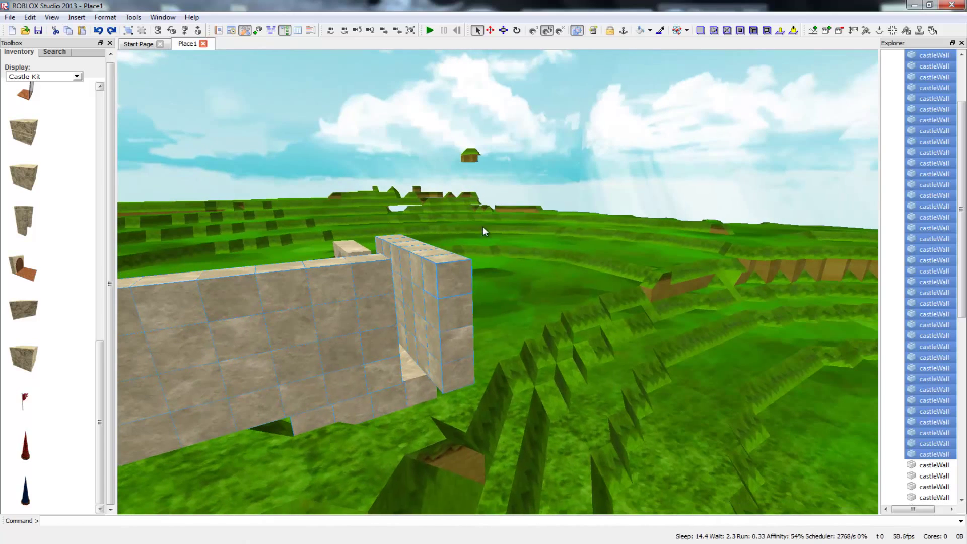
Step: Try to box-select the upper blocks of the new wall's corner column
{"action": "left_click", "coordinate": [483, 226]}
{"action": "key", "text": "d"}
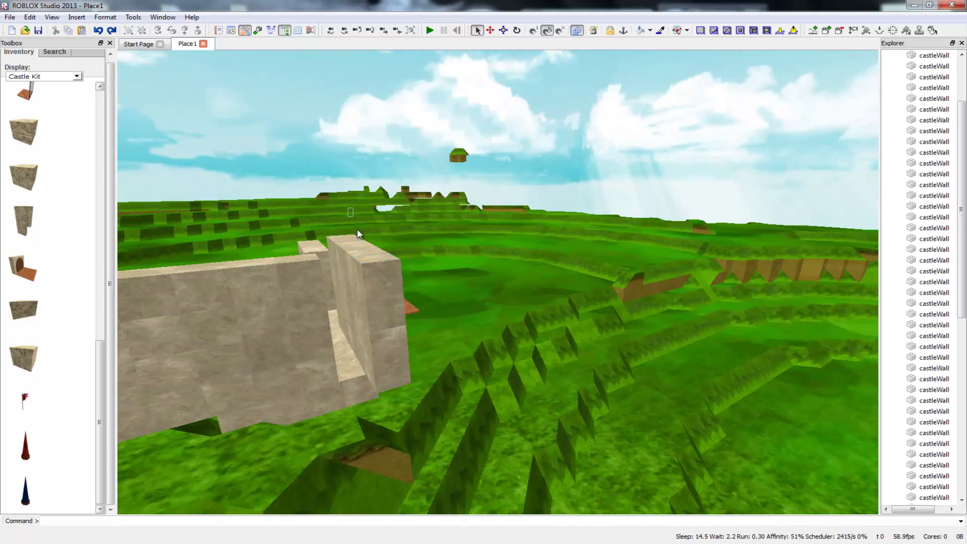
{"action": "left_click", "coordinate": [373, 322]}
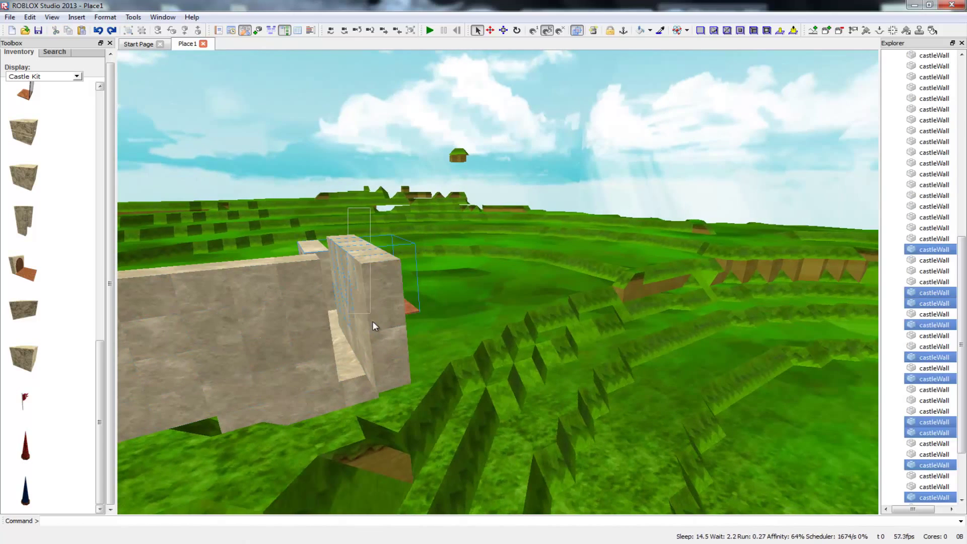
{"action": "left_click", "coordinate": [496, 286]}
{"action": "left_click", "coordinate": [392, 348]}
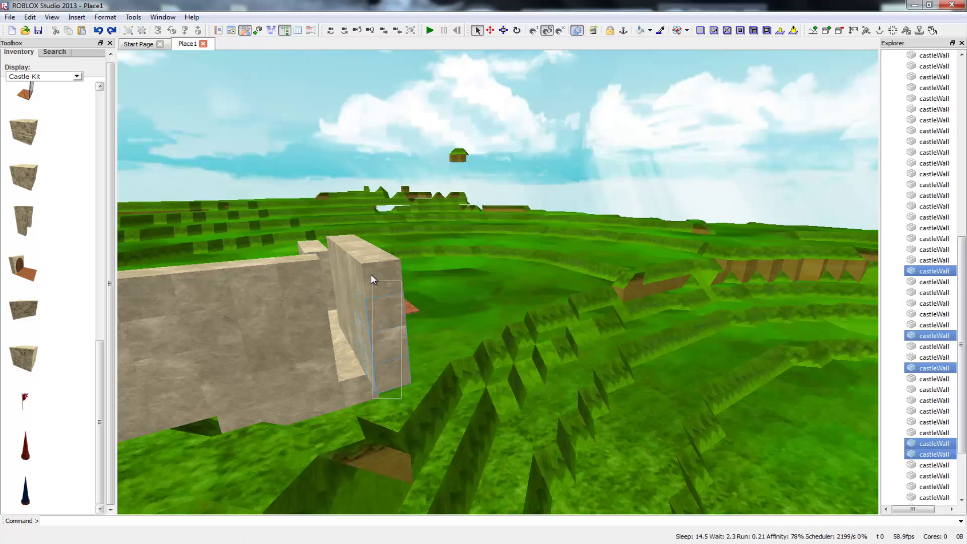
{"action": "left_click_drag", "start_coordinate": [356, 256], "coordinate": [487, 345]}
{"action": "right_click_drag", "start_coordinate": [406, 365], "coordinate": [393, 379]}
{"action": "right_click_drag", "start_coordinate": [481, 359], "coordinate": [413, 371]}
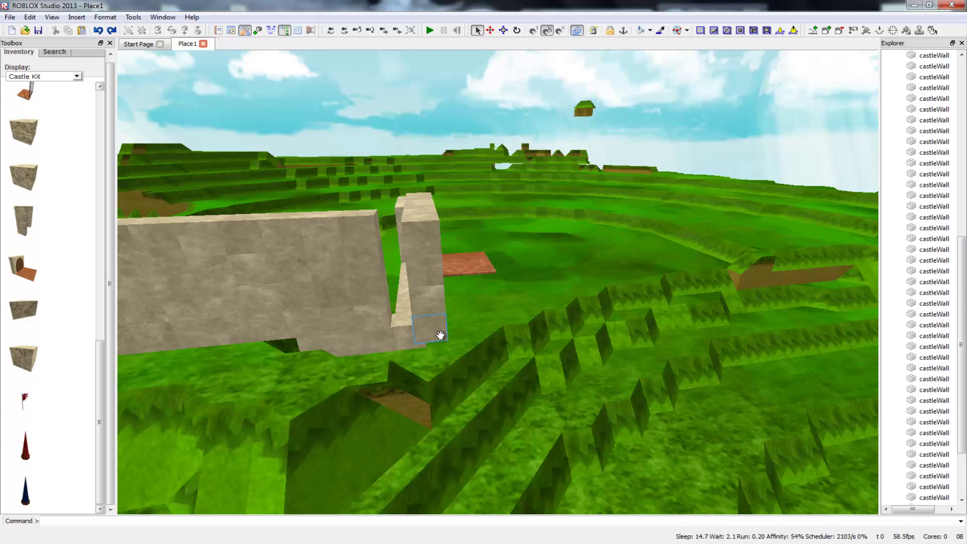
{"action": "mouse_move", "coordinate": [441, 335]}
{"action": "right_mouse_down"}
{"action": "mouse_move", "coordinate": [457, 337]}
{"action": "mouse_move", "coordinate": [383, 363]}
{"action": "mouse_move", "coordinate": [378, 338]}
{"action": "mouse_move", "coordinate": [418, 353]}
{"action": "mouse_move", "coordinate": [504, 342]}
{"action": "mouse_move", "coordinate": [530, 323]}
{"action": "mouse_move", "coordinate": [437, 332]}
{"action": "right_mouse_up"}
{"action": "left_click_drag", "start_coordinate": [446, 309], "coordinate": [434, 313]}
Step: Select the upper blocks in the middle of the new wall and slide them along the base row toward the drawbridge
{"action": "mouse_move", "coordinate": [348, 160]}
{"action": "left_mouse_down"}
{"action": "mouse_move", "coordinate": [511, 333]}
{"action": "mouse_move", "coordinate": [466, 374]}
{"action": "mouse_move", "coordinate": [461, 358]}
{"action": "mouse_move", "coordinate": [446, 403]}
{"action": "mouse_move", "coordinate": [479, 414]}
{"action": "mouse_move", "coordinate": [427, 431]}
{"action": "left_mouse_up"}
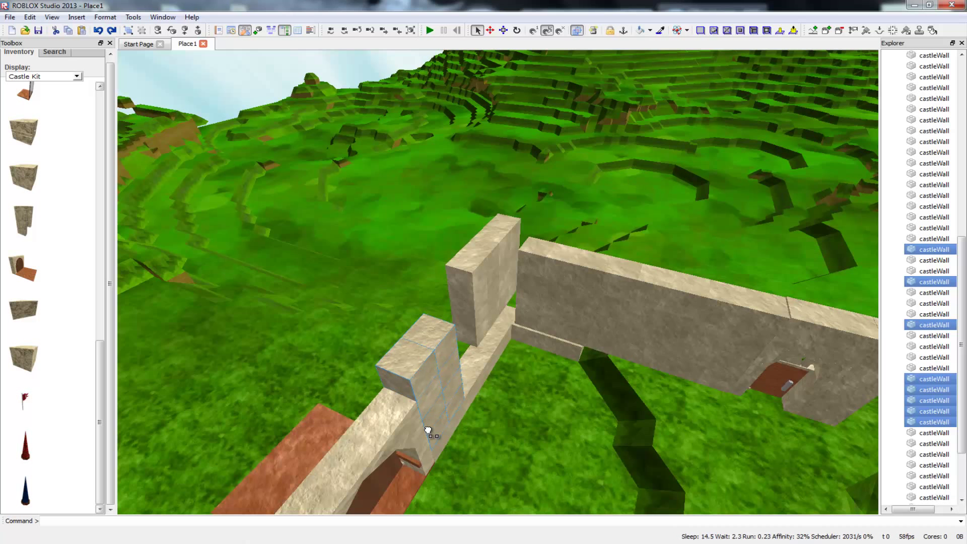
{"action": "left_click_drag", "start_coordinate": [408, 203], "coordinate": [323, 342]}
{"action": "key", "text": "s"}
{"action": "key", "text": "d"}
{"action": "key", "text": "w"}
{"action": "right_click_drag", "start_coordinate": [323, 343], "coordinate": [252, 353]}
{"action": "left_click_drag", "start_coordinate": [322, 343], "coordinate": [387, 312]}
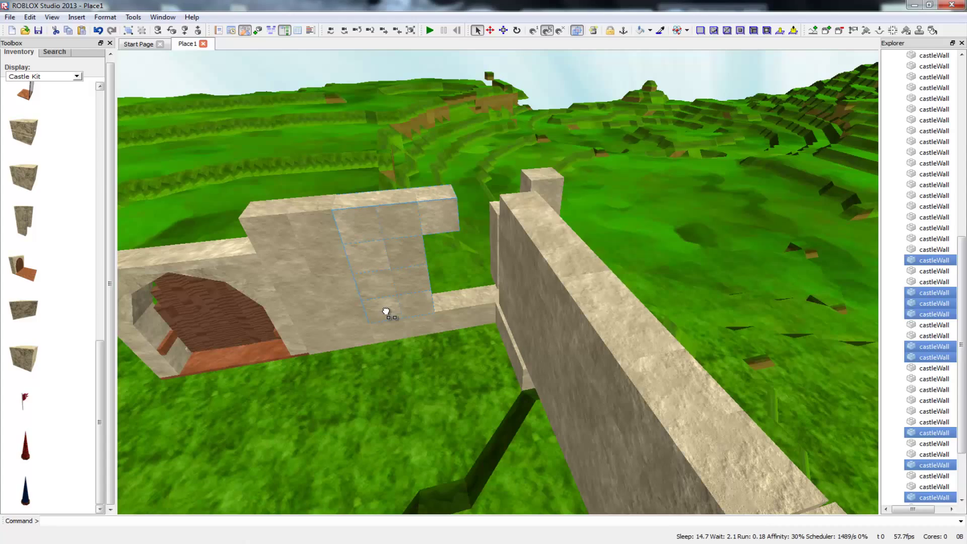
Step: Line up the selected upper blocks with the wall face beside the drawbridge
{"action": "right_click_drag", "start_coordinate": [415, 364], "coordinate": [287, 360]}
{"action": "right_click_drag", "start_coordinate": [483, 297], "coordinate": [460, 295]}
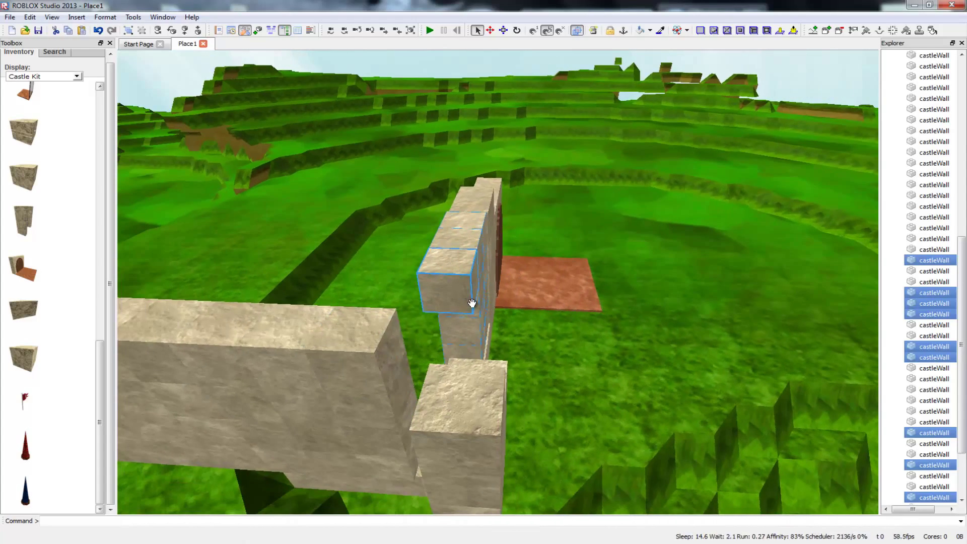
{"action": "left_click_drag", "start_coordinate": [470, 303], "coordinate": [463, 367]}
{"action": "right_click_drag", "start_coordinate": [462, 368], "coordinate": [312, 373]}
{"action": "left_click_drag", "start_coordinate": [490, 338], "coordinate": [557, 338]}
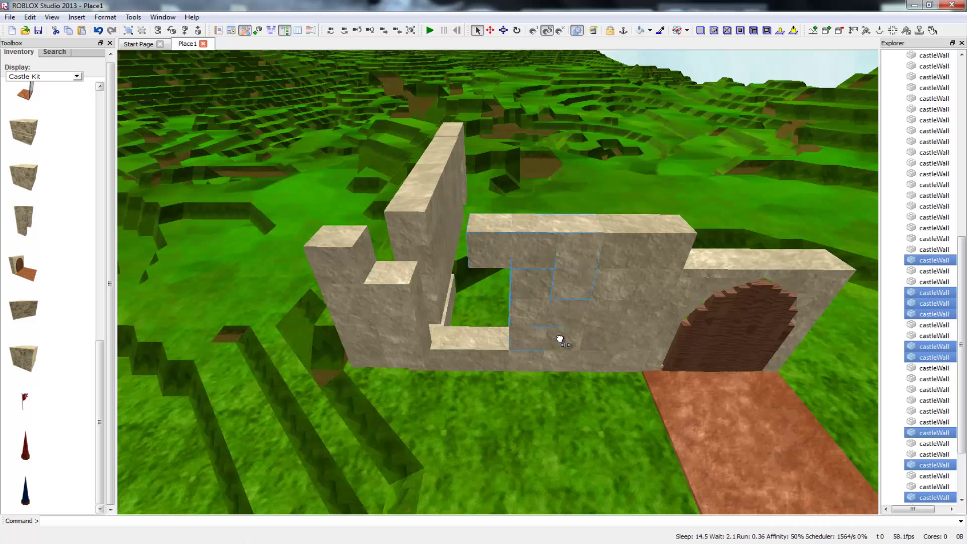
Step: Try to reposition the two upper columns at the corner of the new wall
{"action": "mouse_move", "coordinate": [233, 256]}
{"action": "left_mouse_down"}
{"action": "mouse_move", "coordinate": [338, 323]}
{"action": "mouse_move", "coordinate": [286, 323]}
{"action": "left_mouse_up"}
{"action": "right_click_drag", "start_coordinate": [286, 323], "coordinate": [237, 324]}
{"action": "right_click_drag", "start_coordinate": [337, 319], "coordinate": [370, 183]}
{"action": "left_click_drag", "start_coordinate": [370, 179], "coordinate": [429, 339]}
{"action": "left_click_drag", "start_coordinate": [430, 339], "coordinate": [420, 352]}
{"action": "right_click_drag", "start_coordinate": [421, 351], "coordinate": [435, 365]}
{"action": "key", "text": "w"}
{"action": "key", "text": "w"}
{"action": "mouse_move", "coordinate": [365, 323]}
{"action": "left_mouse_down"}
{"action": "mouse_move", "coordinate": [335, 322]}
{"action": "mouse_move", "coordinate": [282, 297]}
{"action": "mouse_move", "coordinate": [384, 323]}
{"action": "left_mouse_up"}
{"action": "left_click_drag", "start_coordinate": [429, 354], "coordinate": [411, 335]}
Step: Pull the overhanging top block out of the drawbridge-side wall and set it on the grass in front
{"action": "left_click", "coordinate": [416, 68]}
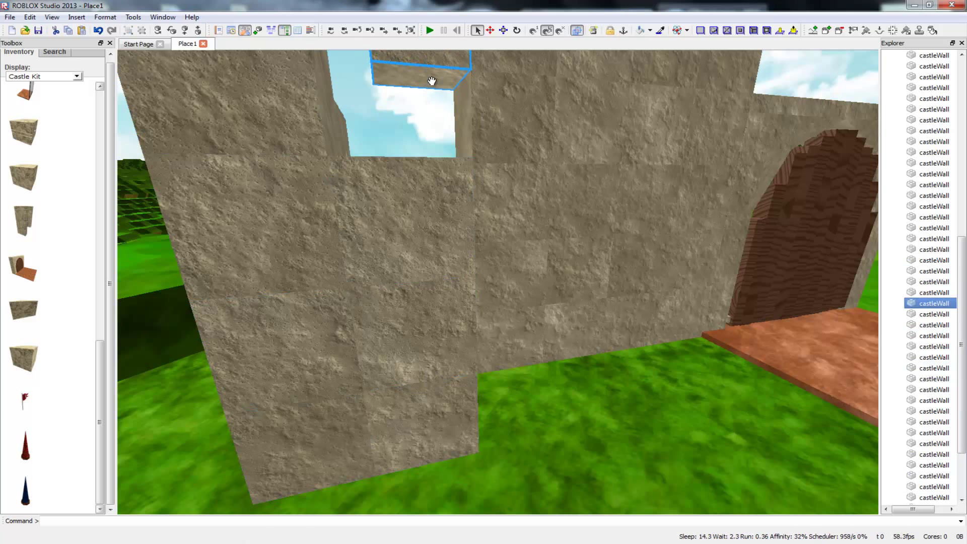
{"action": "left_click_drag", "start_coordinate": [431, 81], "coordinate": [639, 395]}
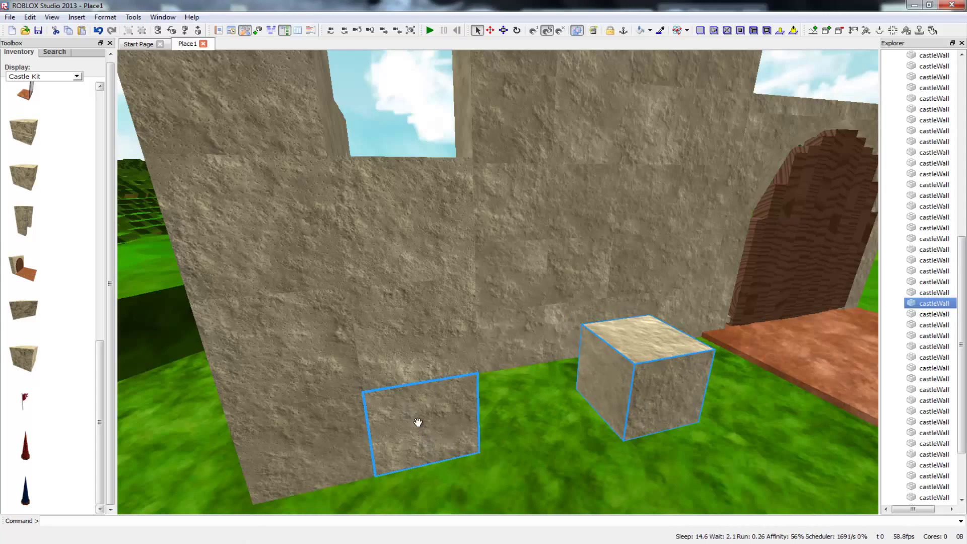
{"action": "right_click_drag", "start_coordinate": [388, 428], "coordinate": [272, 428]}
{"action": "right_click_drag", "start_coordinate": [211, 427], "coordinate": [252, 428]}
Step: Select the seven upper blocks of the corner columns and set them on the base row at the corner
{"action": "left_click_drag", "start_coordinate": [402, 82], "coordinate": [525, 355]}
{"action": "right_click_drag", "start_coordinate": [464, 331], "coordinate": [590, 333]}
{"action": "left_click_drag", "start_coordinate": [488, 410], "coordinate": [454, 340]}
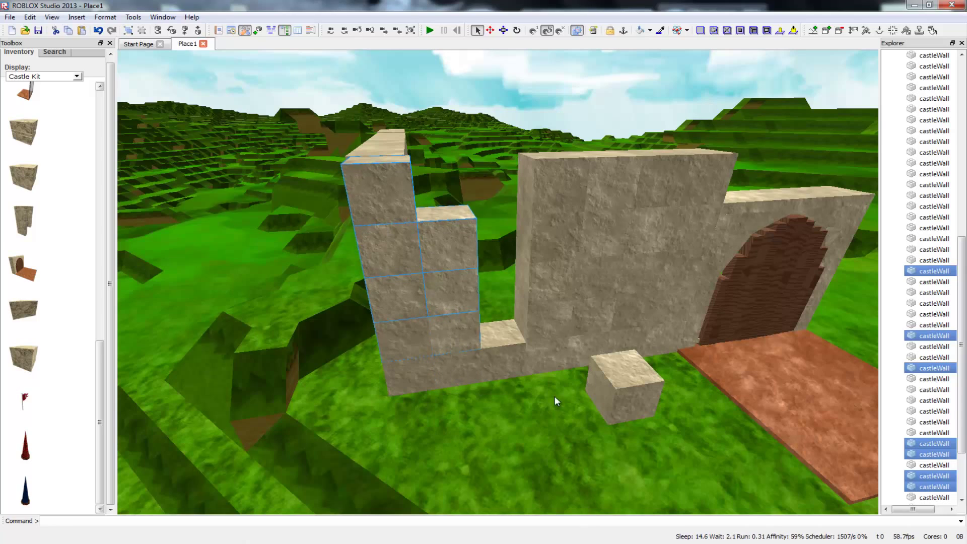
{"action": "right_click_drag", "start_coordinate": [537, 395], "coordinate": [696, 388]}
{"action": "right_click_drag", "start_coordinate": [499, 423], "coordinate": [480, 437]}
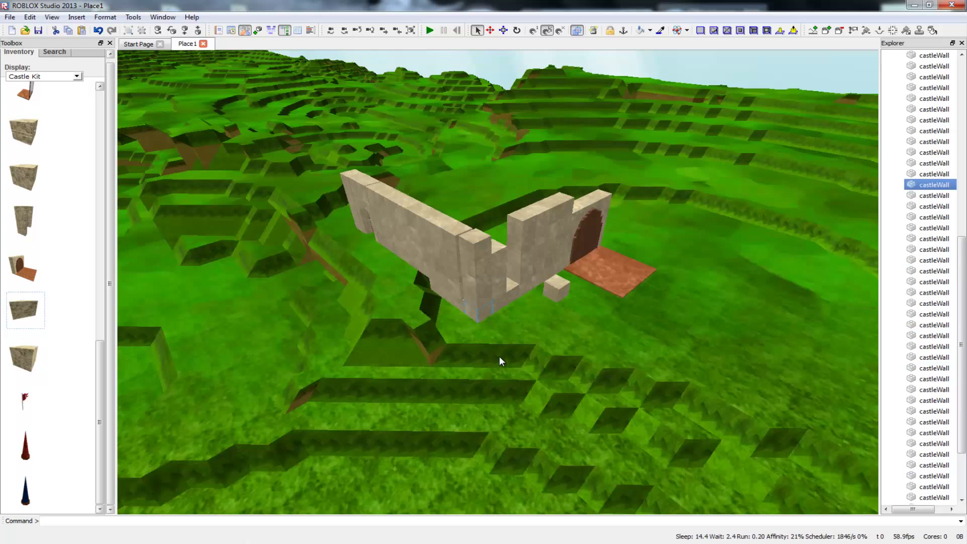
Step: Try to insert another castle wall section from the Castle Kit onto the grass beside the corner
{"action": "scroll", "coordinate": [512, 340], "scroll_direction": "up", "scroll_amount": 5}
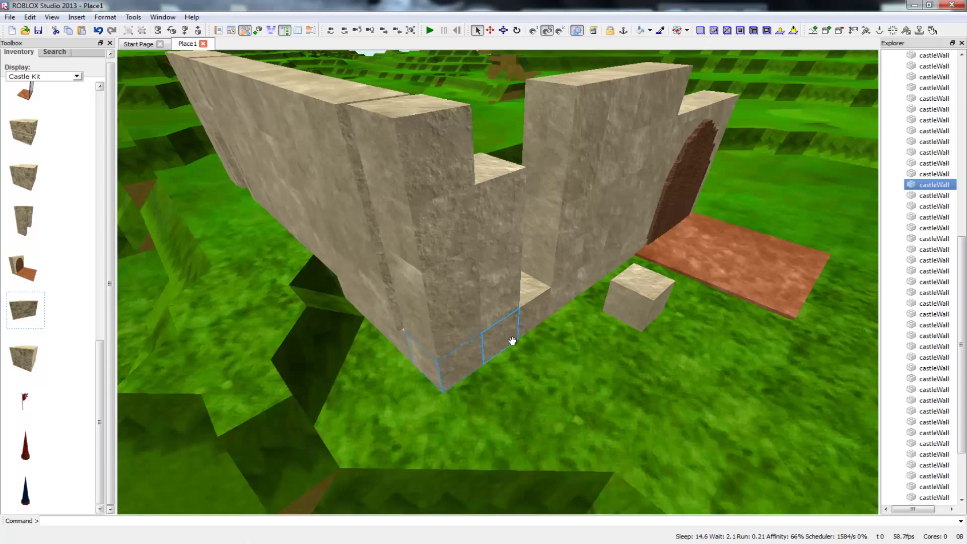
{"action": "scroll", "coordinate": [508, 345], "scroll_direction": "down", "scroll_amount": 10}
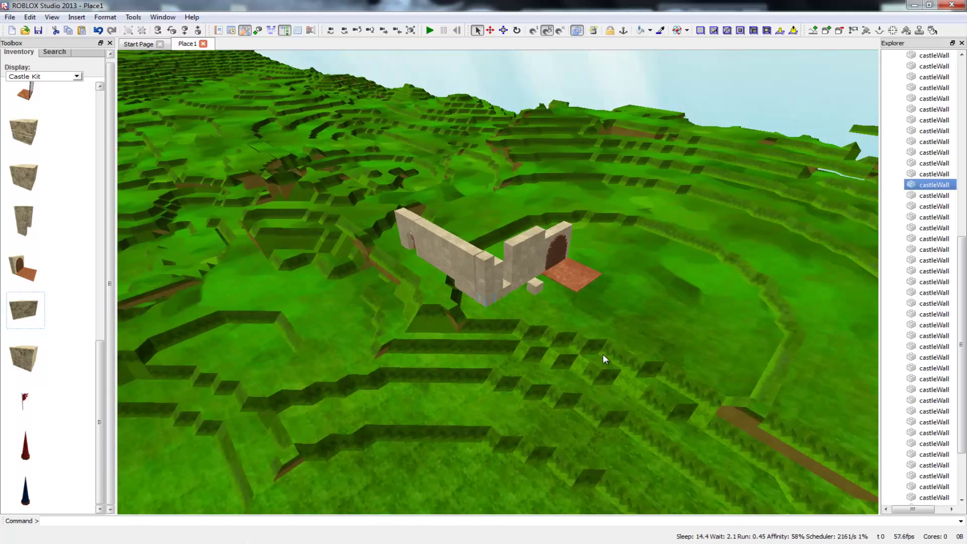
{"action": "scroll", "coordinate": [597, 354], "scroll_direction": "up", "scroll_amount": 3}
{"action": "scroll", "coordinate": [590, 352], "scroll_direction": "up", "scroll_amount": 3}
{"action": "scroll", "coordinate": [591, 352], "scroll_direction": "down", "scroll_amount": 4}
{"action": "left_click", "coordinate": [593, 354]}
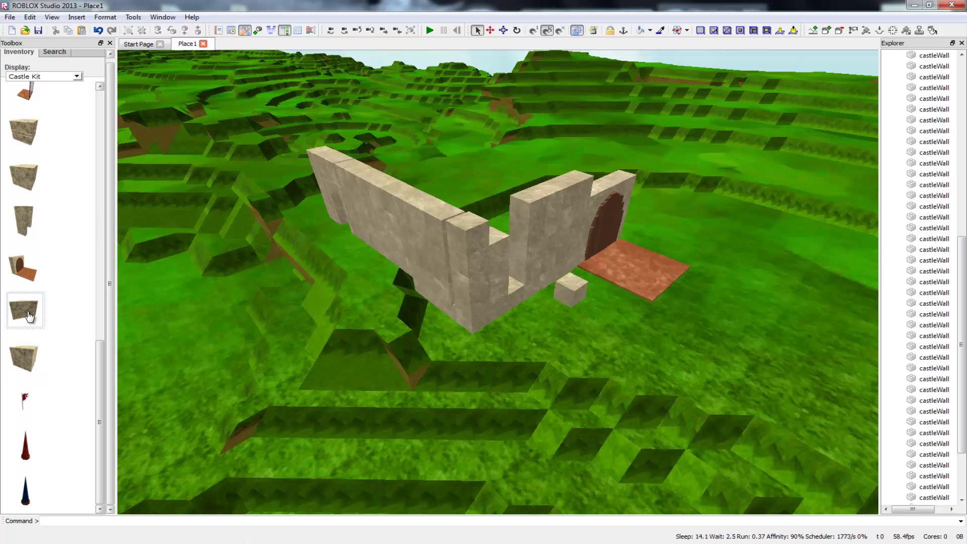
{"action": "left_click_drag", "start_coordinate": [28, 317], "coordinate": [104, 342]}
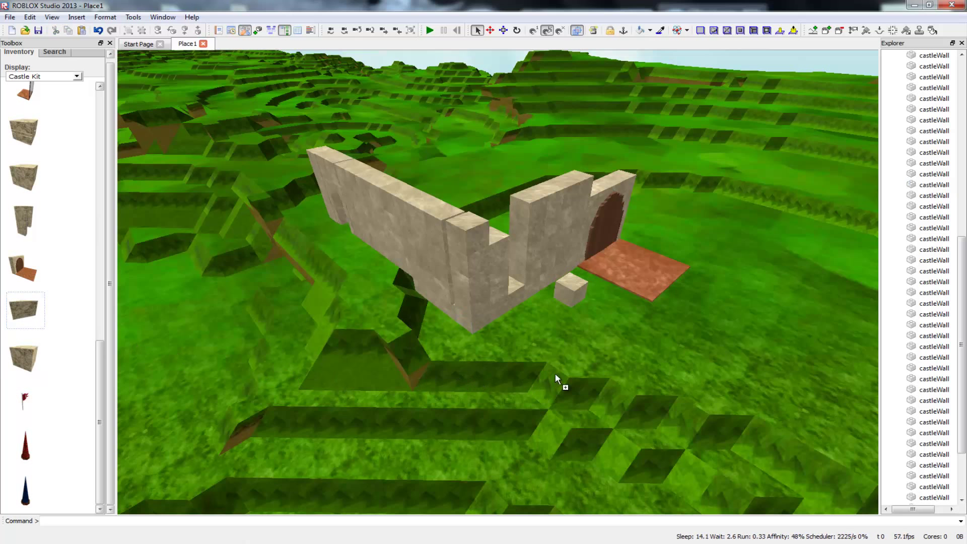
{"action": "left_click_drag", "start_coordinate": [593, 351], "coordinate": [593, 351]}
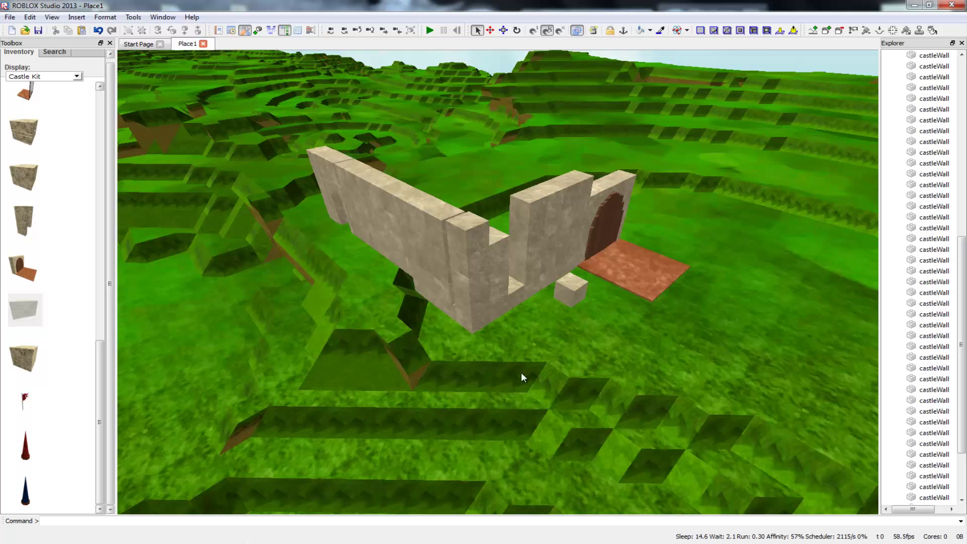
{"action": "left_click", "coordinate": [31, 318]}
{"action": "right_click", "coordinate": [30, 315]}
{"action": "left_click", "coordinate": [20, 319]}
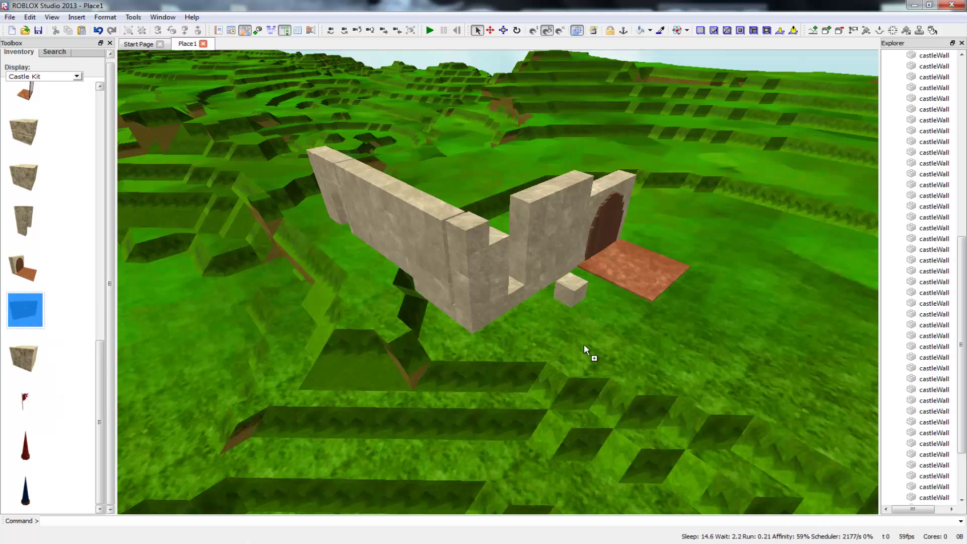
Step: Try pulling out the block directly above the corner's base block, and undo the move
{"action": "scroll", "coordinate": [583, 346], "scroll_direction": "up", "scroll_amount": 3}
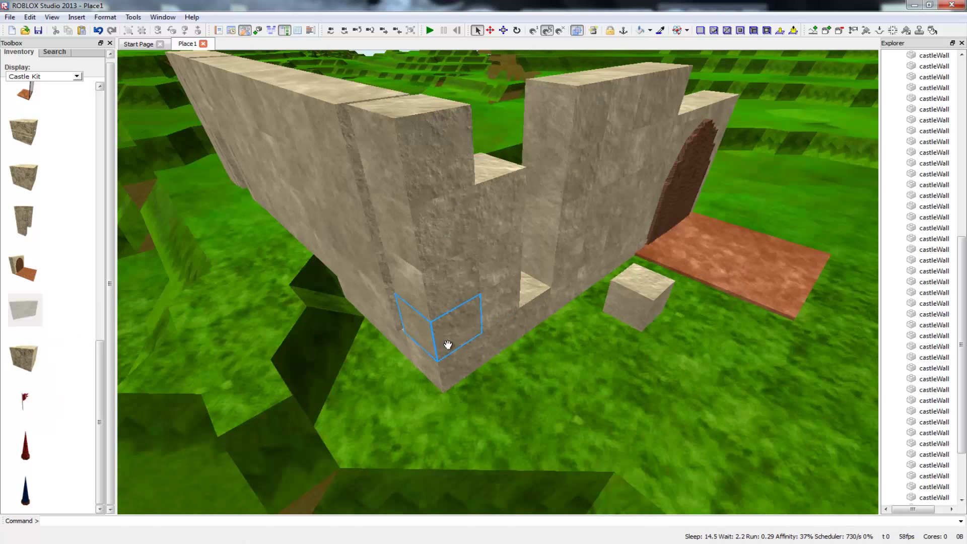
{"action": "right_click_drag", "start_coordinate": [485, 423], "coordinate": [620, 388]}
{"action": "key", "text": "a"}
{"action": "key", "text": "s"}
{"action": "right_click_drag", "start_coordinate": [542, 453], "coordinate": [487, 423]}
{"action": "key", "text": "d"}
{"action": "left_click", "coordinate": [466, 396]}
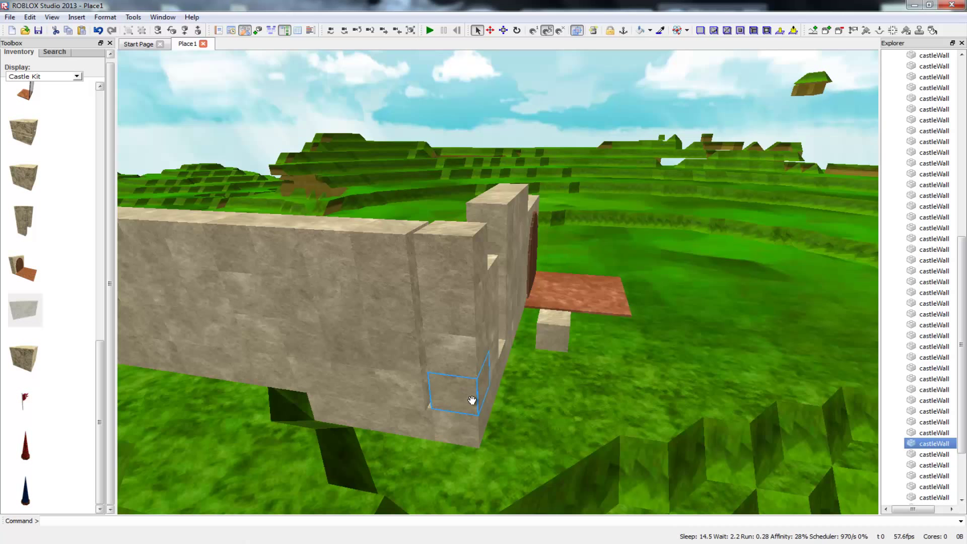
{"action": "left_click_drag", "start_coordinate": [463, 401], "coordinate": [501, 410]}
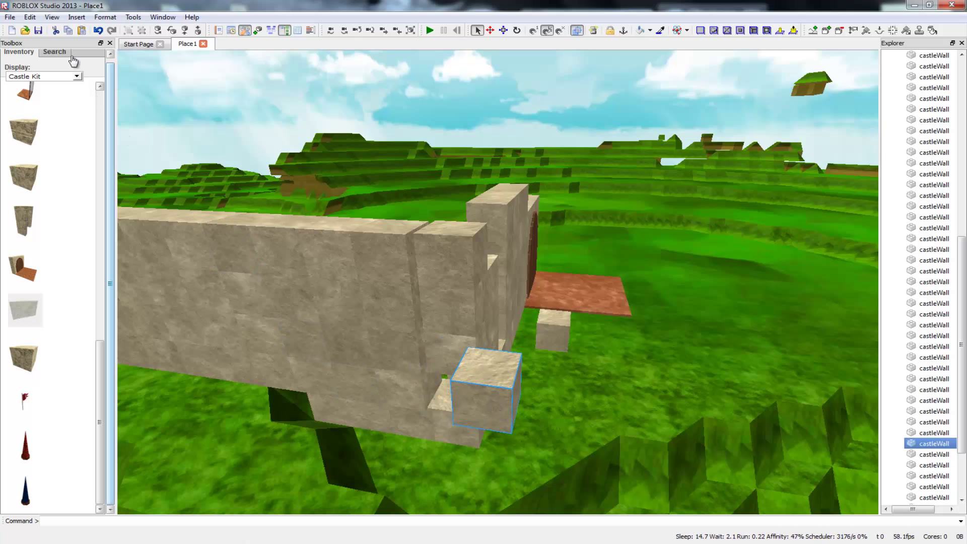
{"action": "left_click", "coordinate": [99, 32]}
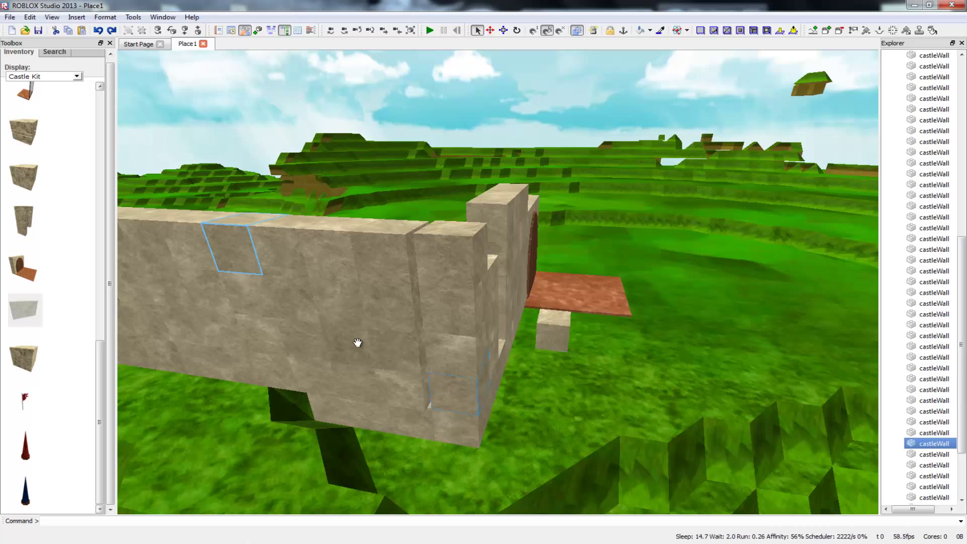
Step: Shift the corner column's top block inward against the end of the long side wall
{"action": "left_click", "coordinate": [455, 252]}
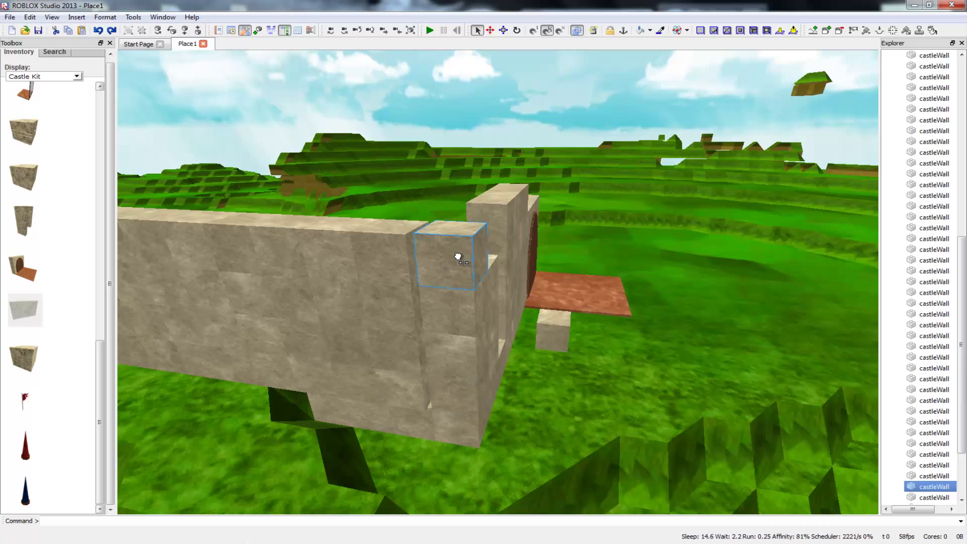
{"action": "left_click_drag", "start_coordinate": [448, 257], "coordinate": [455, 266]}
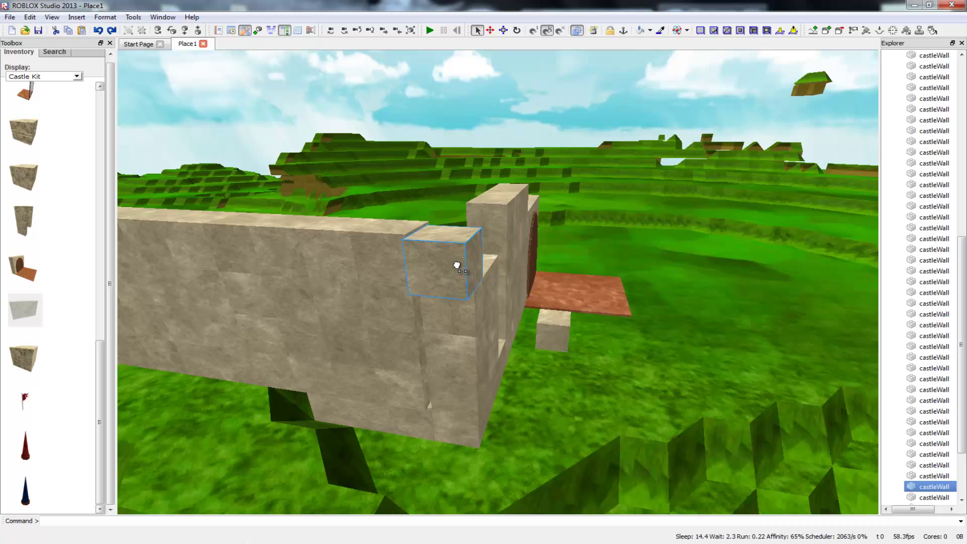
{"action": "left_click_drag", "start_coordinate": [465, 258], "coordinate": [457, 257]}
{"action": "right_click_drag", "start_coordinate": [563, 337], "coordinate": [535, 336]}
{"action": "key", "text": "w"}
{"action": "key", "text": "a"}
{"action": "key", "text": "w"}
{"action": "left_click_drag", "start_coordinate": [486, 136], "coordinate": [409, 241]}
{"action": "key", "text": "a"}
Step: Change the grid snapping mode for dragging and check the shifted top block's alignment from outside the corner
{"action": "right_click_drag", "start_coordinate": [316, 379], "coordinate": [413, 140]}
{"action": "key", "text": "w"}
{"action": "key", "text": "s"}
{"action": "left_click", "coordinate": [533, 30]}
{"action": "key", "text": "d"}
{"action": "right_click_drag", "start_coordinate": [614, 252], "coordinate": [573, 279]}
{"action": "right_click_drag", "start_coordinate": [398, 260], "coordinate": [391, 259]}
{"action": "key", "text": "d"}
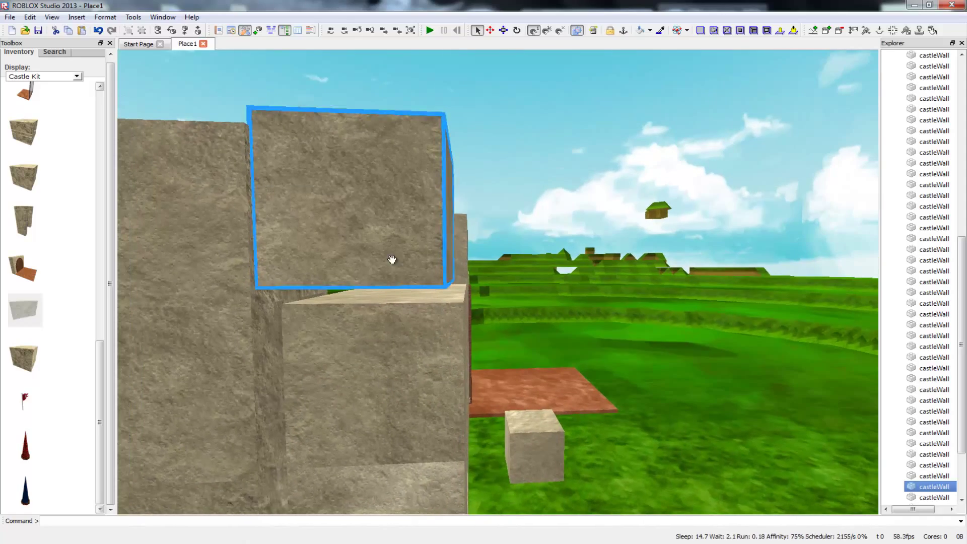
{"action": "key", "text": "a"}
{"action": "key", "text": "d"}
{"action": "key", "text": "s"}
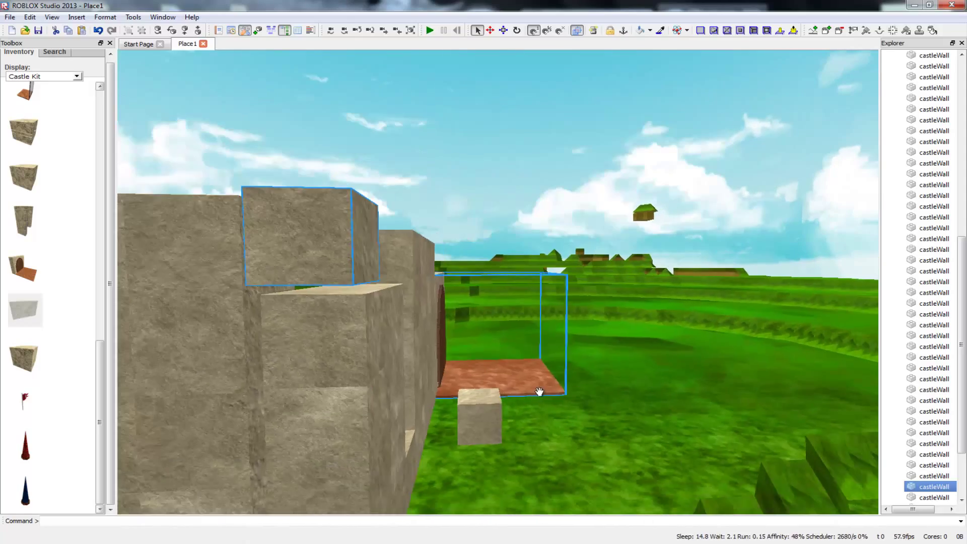
{"action": "right_click_drag", "start_coordinate": [482, 402], "coordinate": [500, 415]}
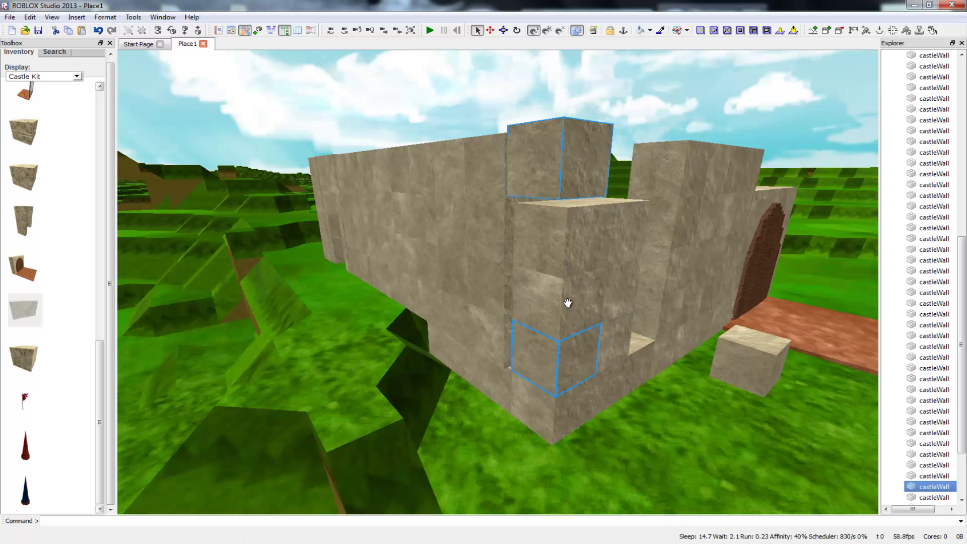
{"action": "left_click", "coordinate": [557, 253]}
{"action": "left_click_drag", "start_coordinate": [594, 248], "coordinate": [630, 239]}
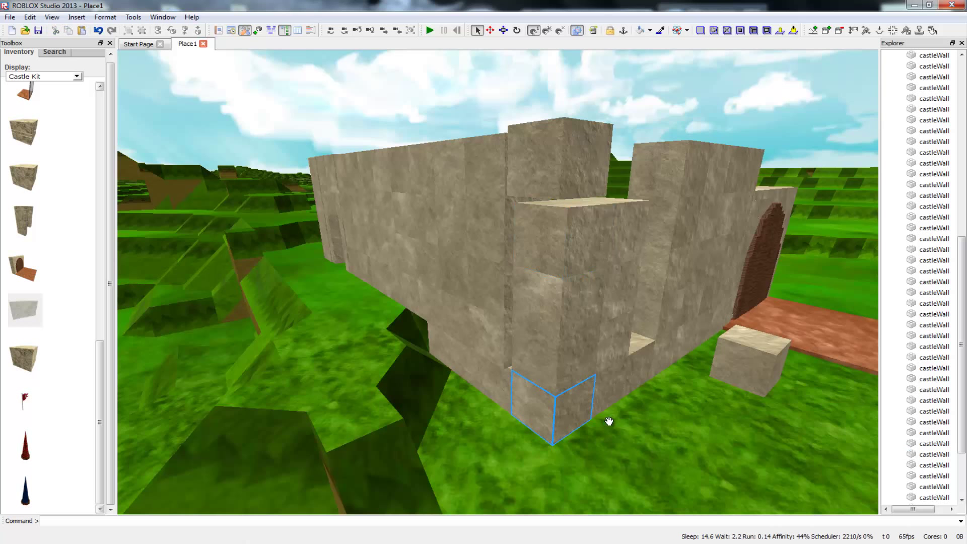
Step: Move the three stacked blocks beside the corner column along the base row against the drawbridge-side wall
{"action": "key", "text": "d"}
{"action": "right_click_drag", "start_coordinate": [547, 422], "coordinate": [433, 422]}
{"action": "right_click_drag", "start_coordinate": [484, 249], "coordinate": [608, 282]}
{"action": "left_click_drag", "start_coordinate": [511, 126], "coordinate": [527, 273]}
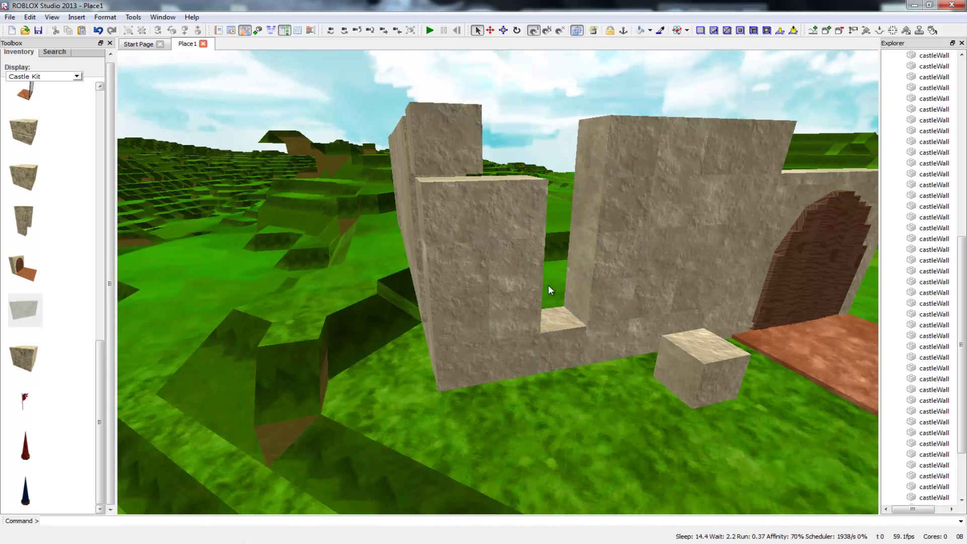
{"action": "left_click", "coordinate": [503, 301]}
{"action": "left_click", "coordinate": [498, 314], "text": "ctrl"}
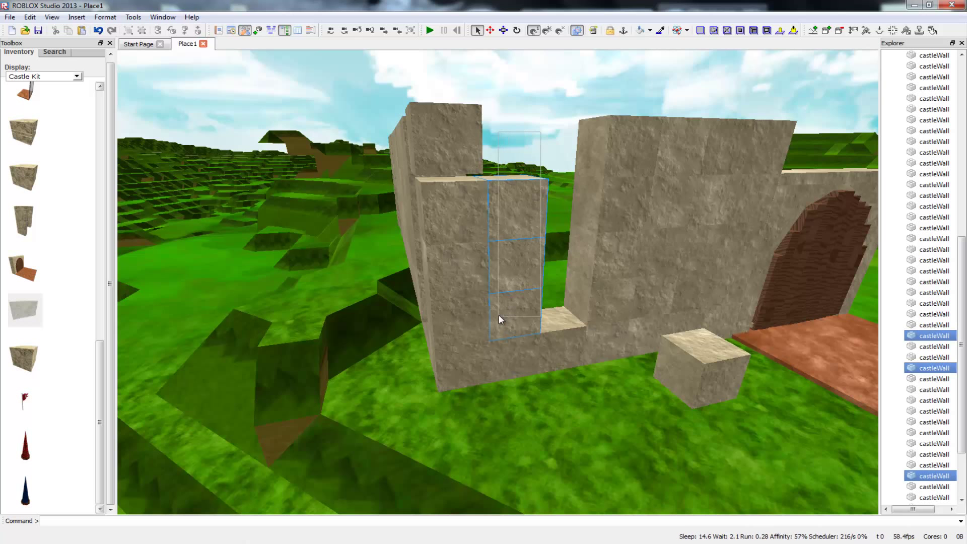
{"action": "left_click_drag", "start_coordinate": [500, 314], "coordinate": [552, 319]}
Step: Lift the loose block off the grass and place it above the three-block column just joined to the drawbridge-side wall
{"action": "left_click", "coordinate": [703, 388]}
{"action": "left_click_drag", "start_coordinate": [703, 391], "coordinate": [567, 152]}
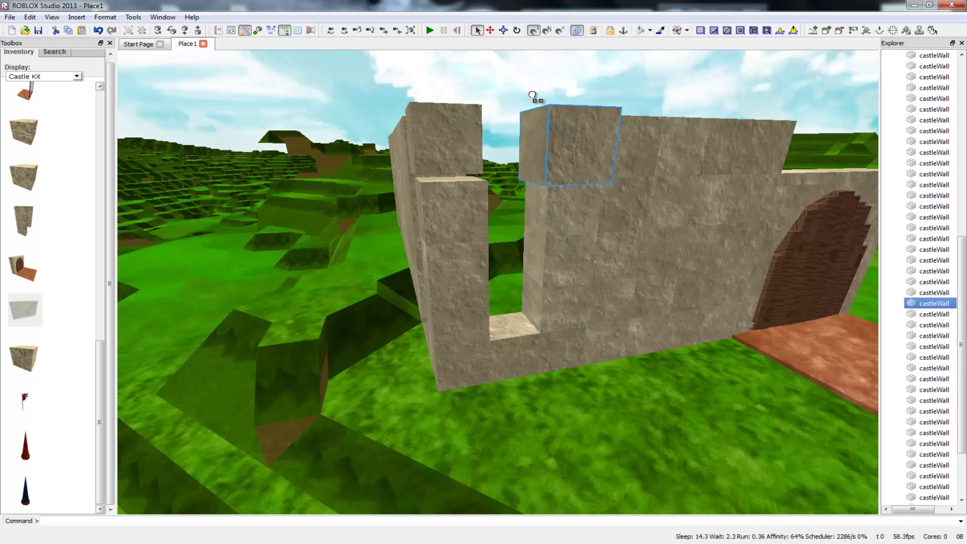
{"action": "key", "text": "d"}
{"action": "left_click_drag", "start_coordinate": [362, 145], "coordinate": [398, 177]}
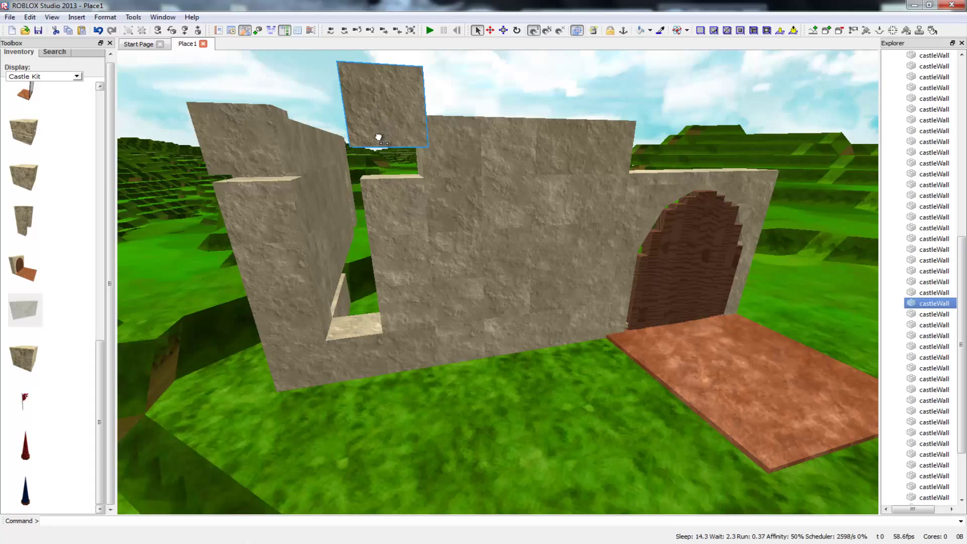
{"action": "left_click_drag", "start_coordinate": [378, 137], "coordinate": [378, 125]}
Step: Set the loose block on top of the three-block column at the end of the drawbridge-side wall, using finer grid snapping
{"action": "key", "text": "w"}
{"action": "right_click_drag", "start_coordinate": [397, 208], "coordinate": [333, 176]}
{"action": "key", "text": "d"}
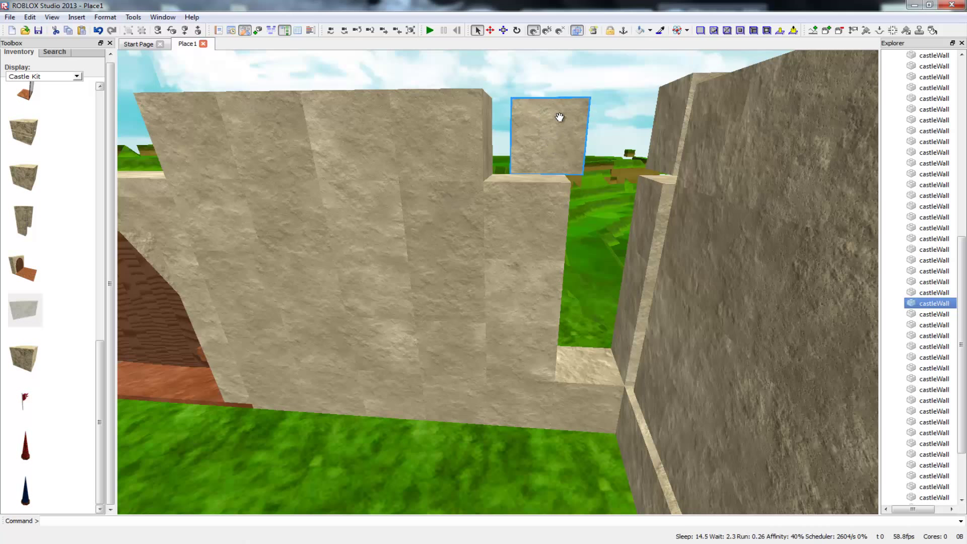
{"action": "left_click_drag", "start_coordinate": [553, 139], "coordinate": [544, 119]}
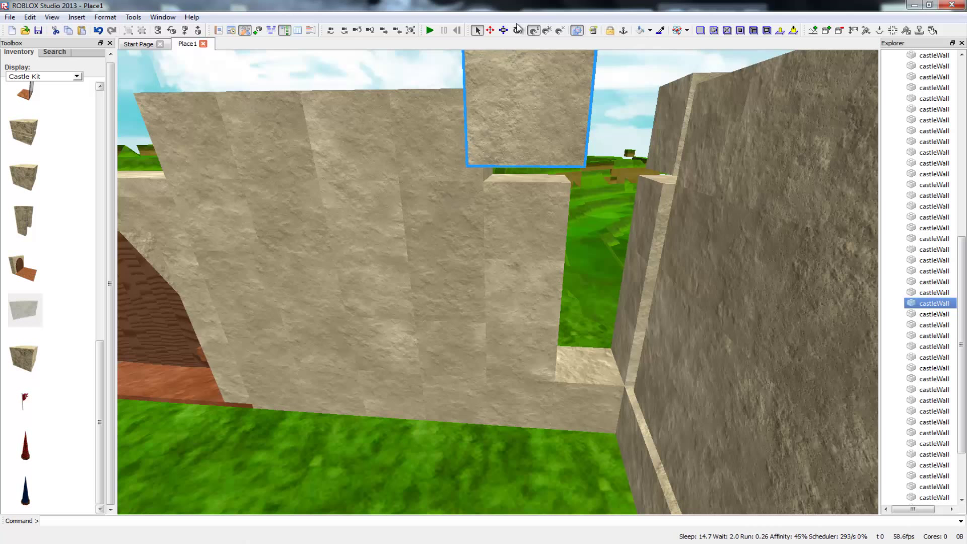
{"action": "left_click_drag", "start_coordinate": [533, 134], "coordinate": [531, 181]}
{"action": "right_click_drag", "start_coordinate": [531, 181], "coordinate": [531, 272]}
{"action": "scroll", "coordinate": [529, 176], "scroll_direction": "down", "scroll_amount": 10}
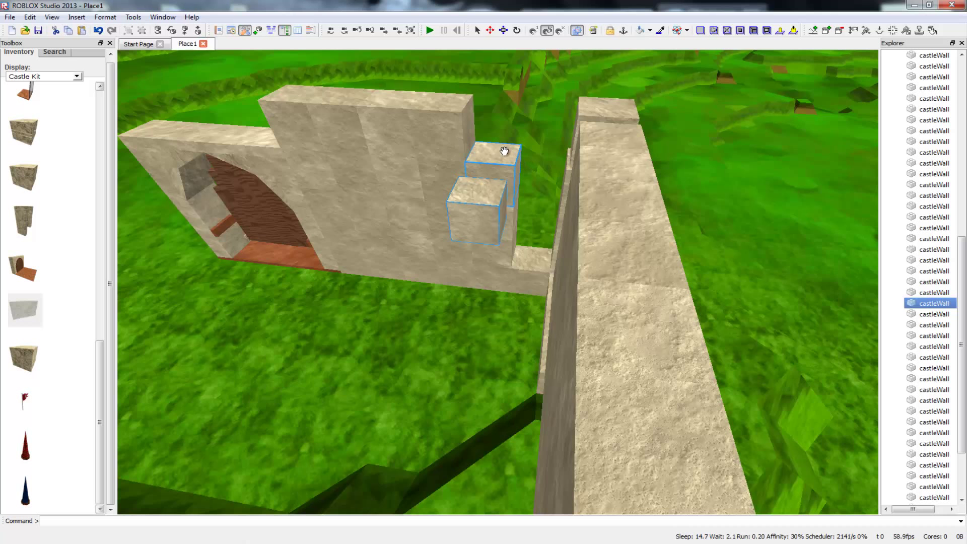
{"action": "left_click_drag", "start_coordinate": [482, 221], "coordinate": [501, 133]}
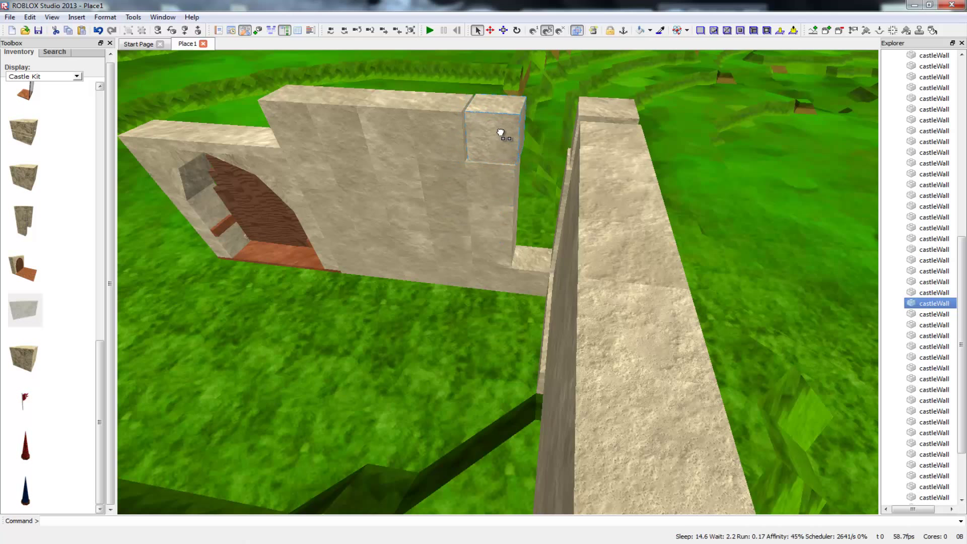
Step: Select the three stacked blocks of the corner column and move them along the base row against the drawbridge-side wall
{"action": "right_click_drag", "start_coordinate": [443, 294], "coordinate": [851, 363]}
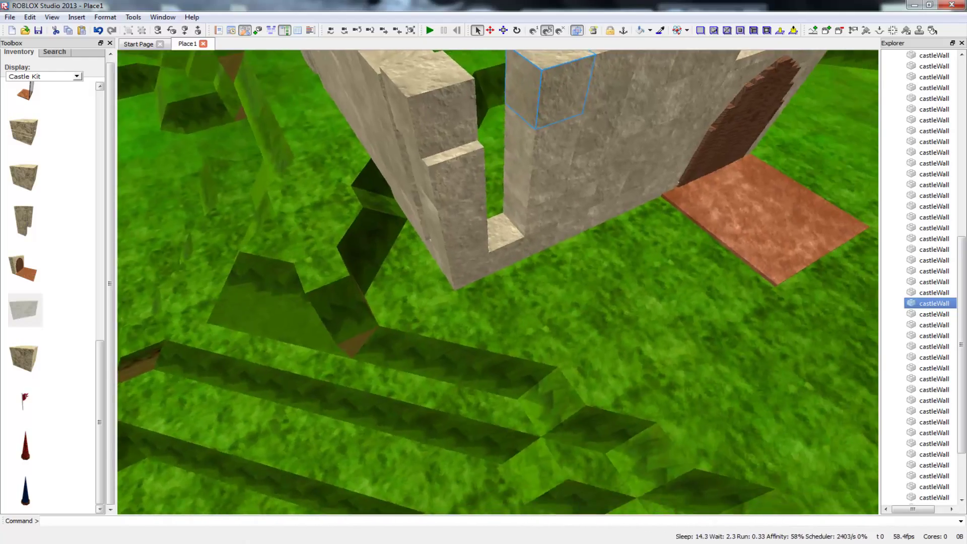
{"action": "scroll", "coordinate": [498, 282], "scroll_direction": "up", "scroll_amount": 3}
{"action": "scroll", "coordinate": [498, 282], "scroll_direction": "down", "scroll_amount": 3}
{"action": "right_click_drag", "start_coordinate": [498, 283], "coordinate": [620, 235]}
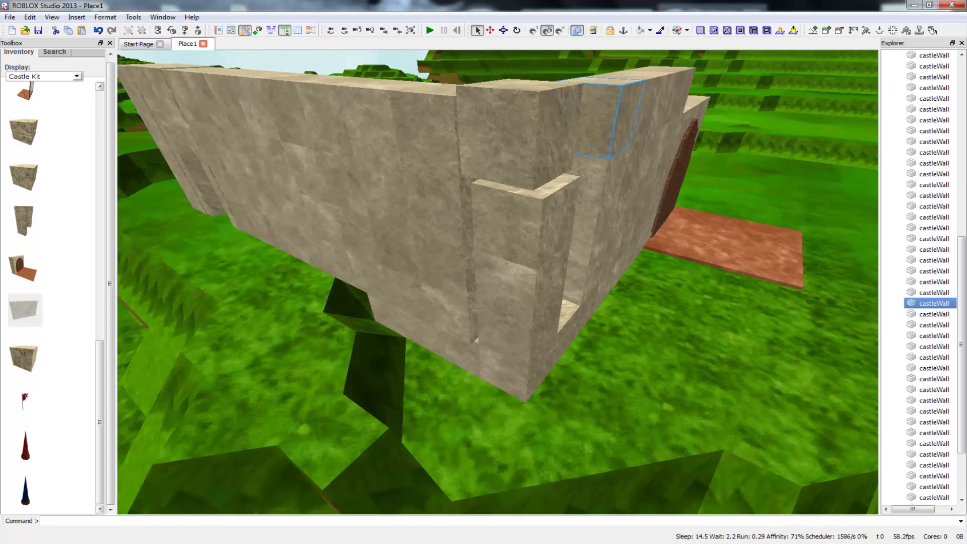
{"action": "right_click_drag", "start_coordinate": [439, 363], "coordinate": [524, 328]}
{"action": "scroll", "coordinate": [411, 363], "scroll_direction": "down", "scroll_amount": 2}
{"action": "right_click_drag", "start_coordinate": [413, 374], "coordinate": [367, 365]}
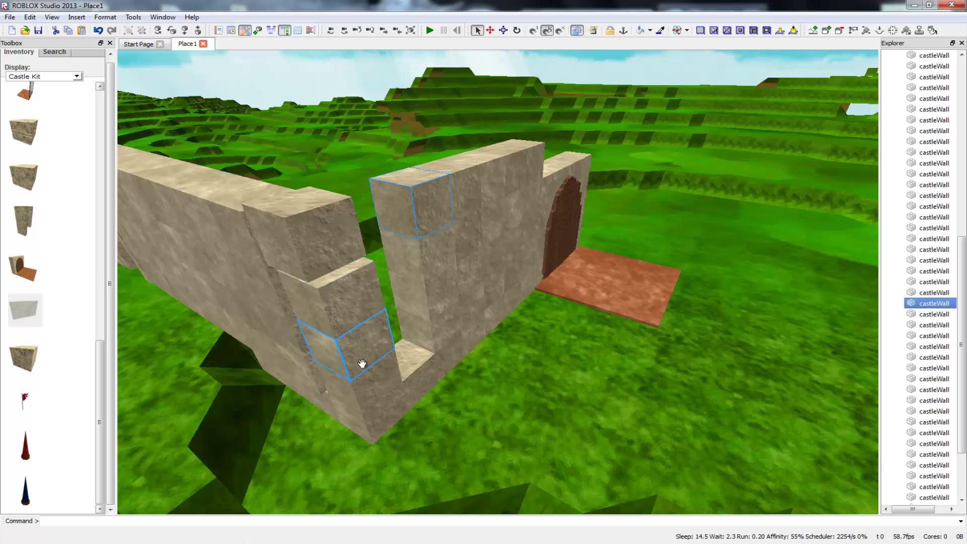
{"action": "left_click_drag", "start_coordinate": [354, 312], "coordinate": [370, 368]}
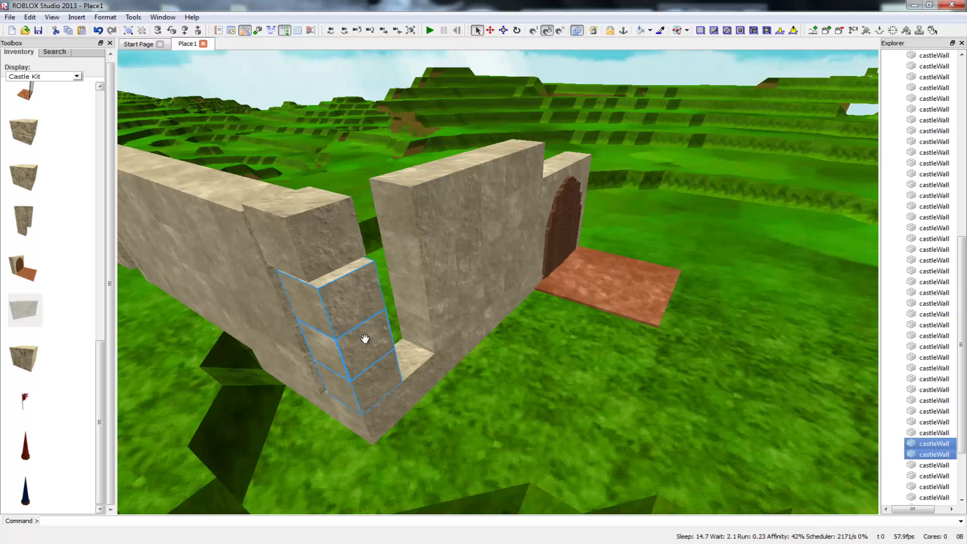
{"action": "left_click_drag", "start_coordinate": [376, 379], "coordinate": [404, 361]}
Step: Move the leftover corner top block onto the column just joined to the drawbridge-side wall
{"action": "left_click_drag", "start_coordinate": [333, 229], "coordinate": [388, 236]}
{"action": "mouse_move", "coordinate": [388, 236]}
{"action": "right_mouse_down"}
{"action": "mouse_move", "coordinate": [373, 236]}
{"action": "mouse_move", "coordinate": [387, 224]}
{"action": "right_mouse_up"}
{"action": "left_click_drag", "start_coordinate": [386, 225], "coordinate": [411, 225]}
{"action": "right_click_drag", "start_coordinate": [407, 275], "coordinate": [630, 276]}
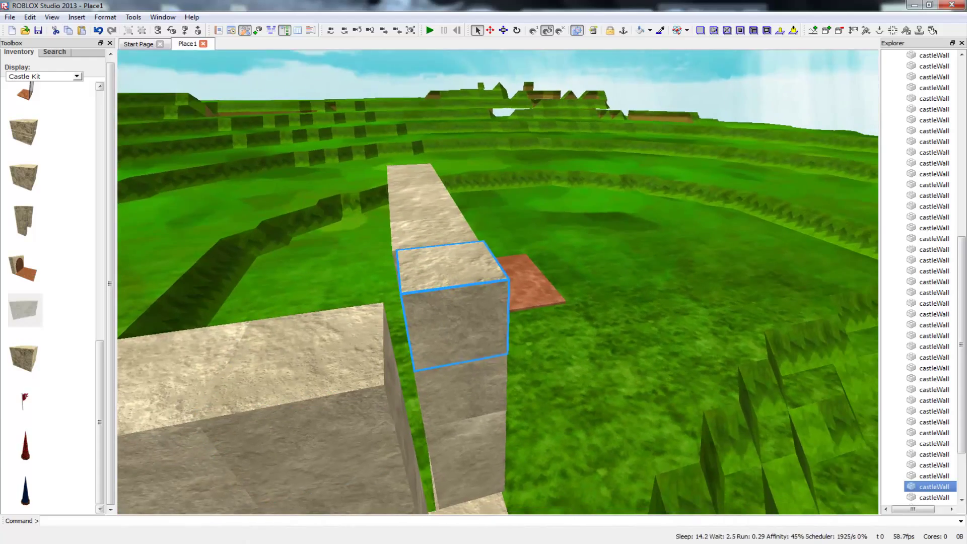
{"action": "left_click", "coordinate": [660, 341]}
Step: Select the four stacked blocks at the corner end of the drawbridge-side wall and nudge them flush with its face
{"action": "mouse_move", "coordinate": [612, 387]}
{"action": "right_mouse_down"}
{"action": "mouse_move", "coordinate": [555, 387]}
{"action": "mouse_move", "coordinate": [613, 419]}
{"action": "mouse_move", "coordinate": [715, 423]}
{"action": "mouse_move", "coordinate": [617, 390]}
{"action": "mouse_move", "coordinate": [621, 371]}
{"action": "right_mouse_up"}
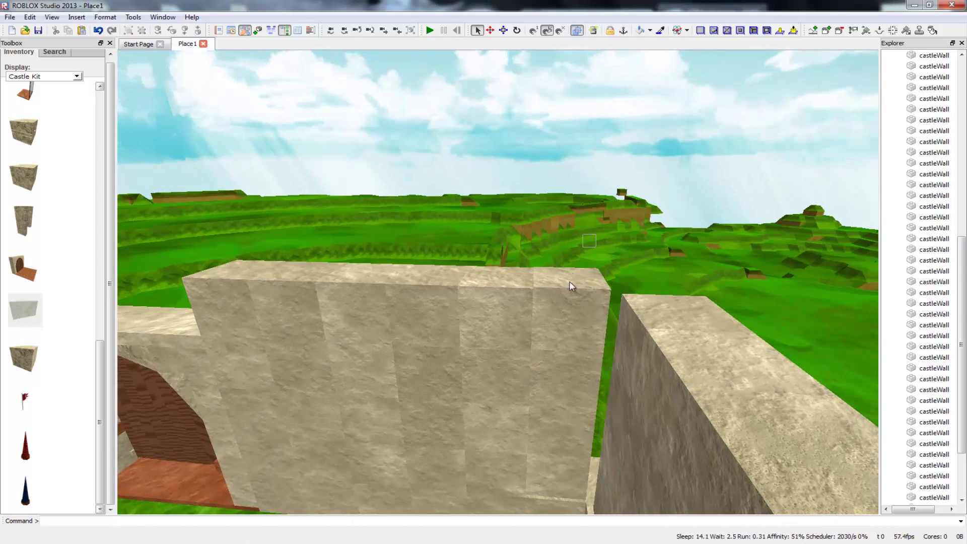
{"action": "left_click_drag", "start_coordinate": [558, 461], "coordinate": [551, 470]}
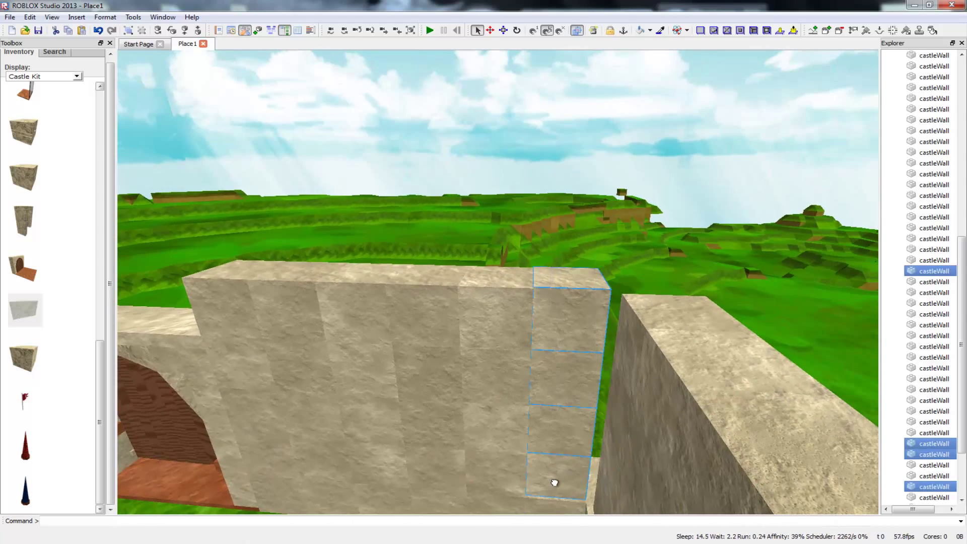
{"action": "left_click_drag", "start_coordinate": [556, 490], "coordinate": [554, 477]}
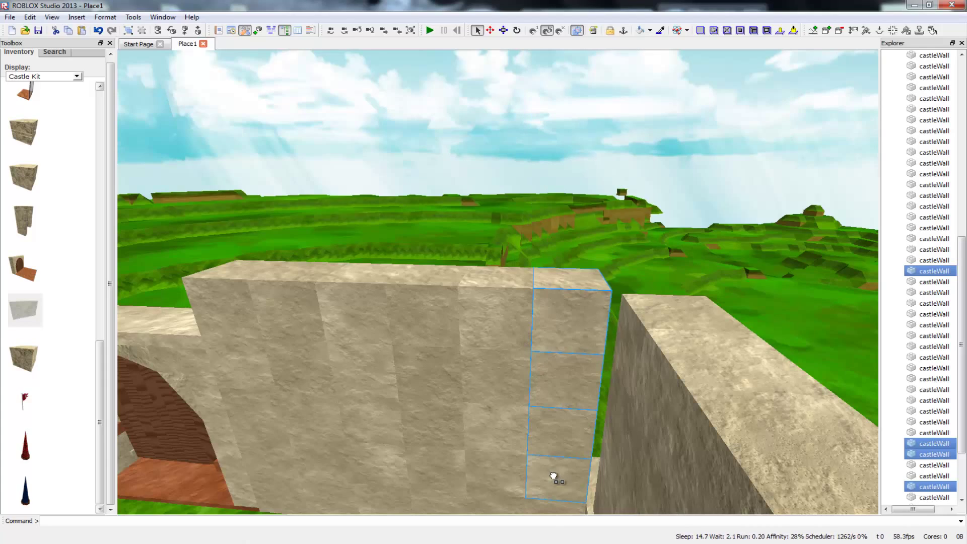
{"action": "right_click_drag", "start_coordinate": [708, 348], "coordinate": [715, 414]}
{"action": "left_click", "coordinate": [918, 368]}
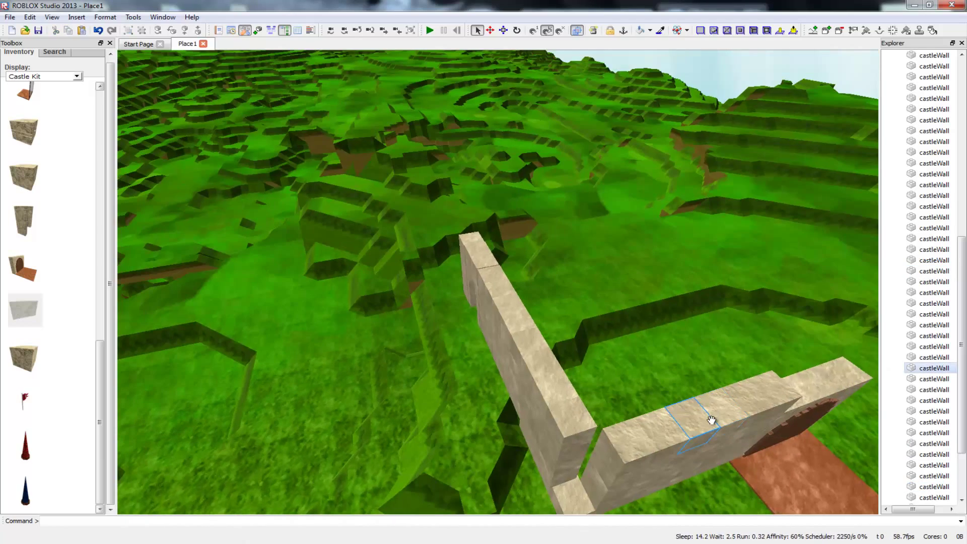
Step: Select the blocks of the long side wall together and move them against the drawbridge-side wall to close the corner gap
{"action": "right_click_drag", "start_coordinate": [628, 424], "coordinate": [570, 341]}
{"action": "key", "text": "s"}
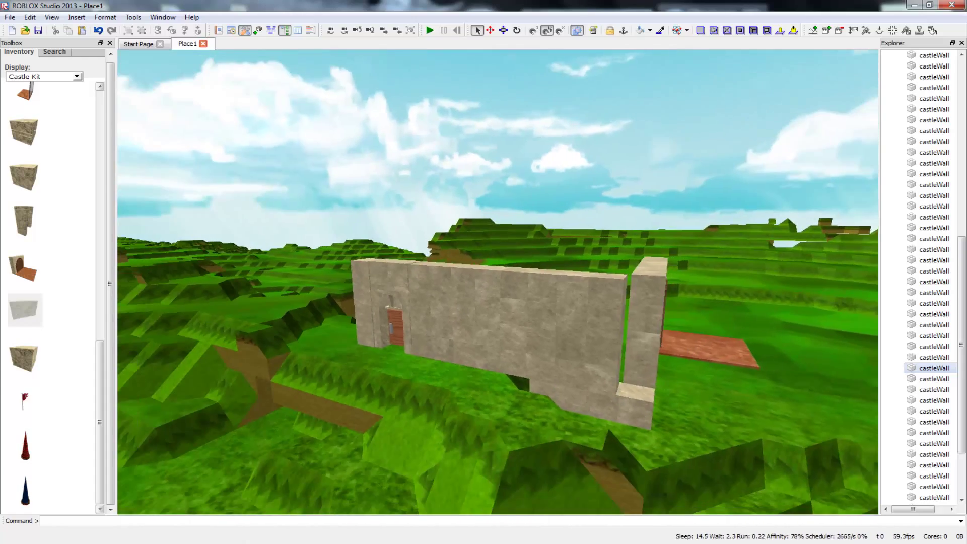
{"action": "key", "text": "a"}
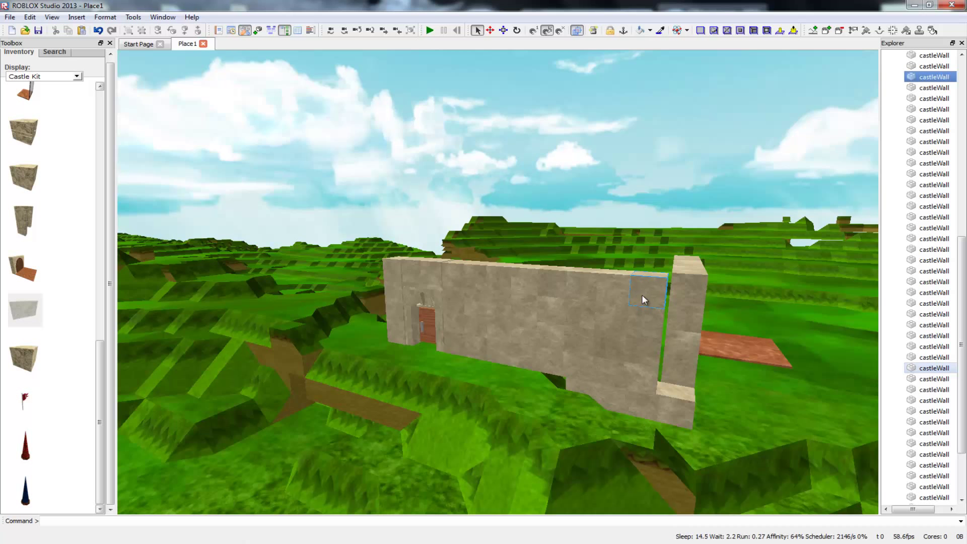
{"action": "left_click_drag", "start_coordinate": [380, 220], "coordinate": [645, 377]}
{"action": "right_click_drag", "start_coordinate": [639, 474], "coordinate": [524, 481]}
{"action": "key", "text": "d"}
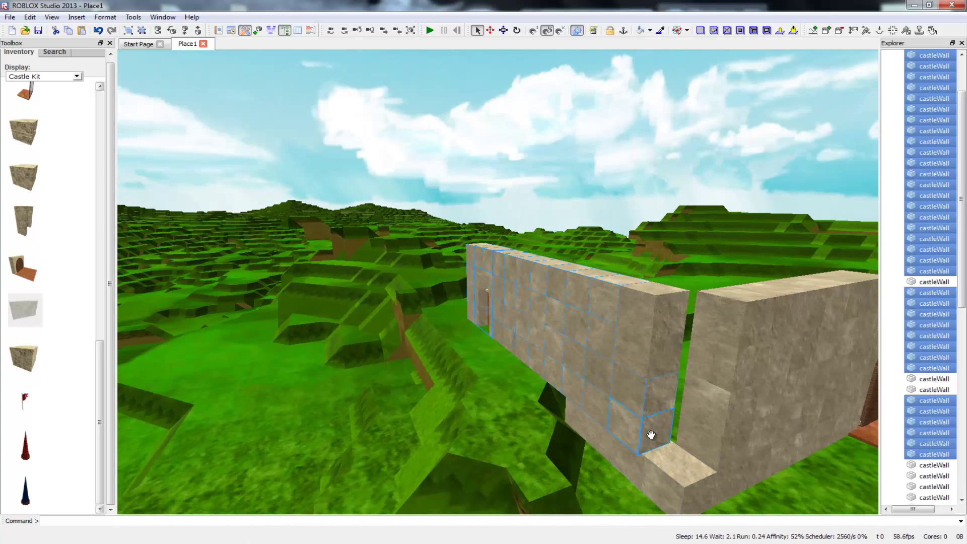
{"action": "left_click_drag", "start_coordinate": [658, 440], "coordinate": [557, 448]}
{"action": "left_click_drag", "start_coordinate": [405, 169], "coordinate": [680, 466]}
{"action": "right_click_drag", "start_coordinate": [680, 465], "coordinate": [690, 509]}
{"action": "key", "text": "s"}
{"action": "key", "text": "w"}
{"action": "left_click", "coordinate": [436, 437]}
{"action": "mouse_move", "coordinate": [435, 437]}
{"action": "right_mouse_down"}
{"action": "mouse_move", "coordinate": [466, 431]}
{"action": "mouse_move", "coordinate": [428, 426]}
{"action": "mouse_move", "coordinate": [441, 424]}
{"action": "right_mouse_up"}
{"action": "key", "text": "s"}
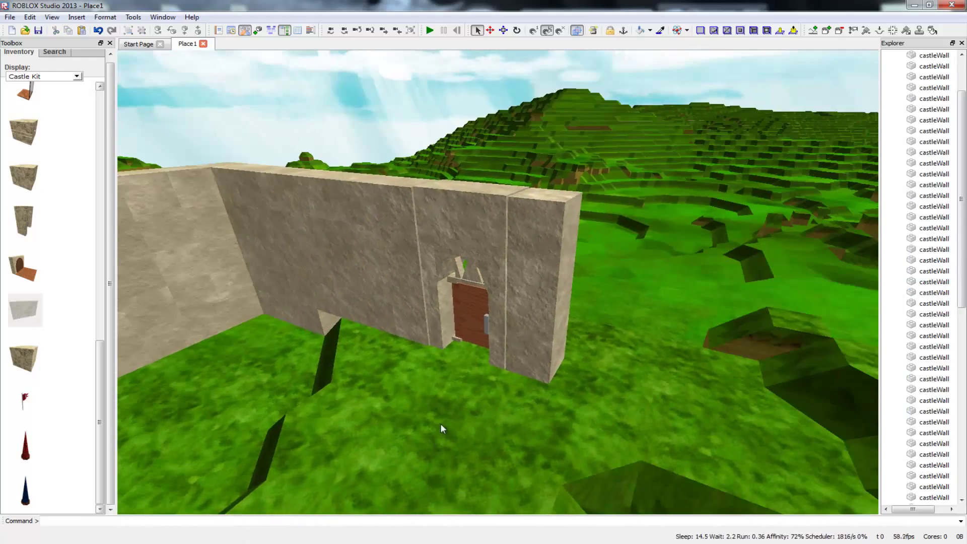
Step: Try to move the castle door out of the long side wall
{"action": "left_click", "coordinate": [476, 357]}
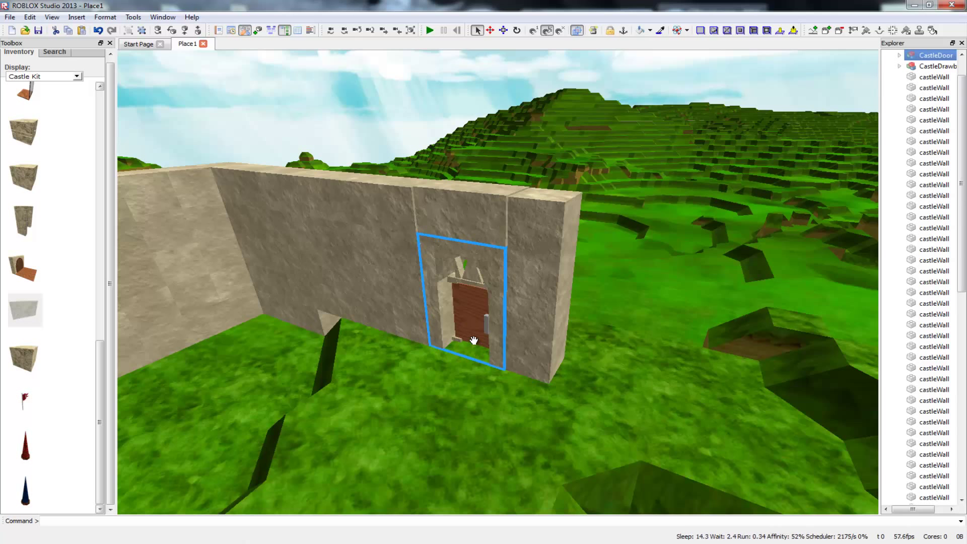
{"action": "left_click_drag", "start_coordinate": [472, 342], "coordinate": [460, 384]}
{"action": "left_click", "coordinate": [448, 165]}
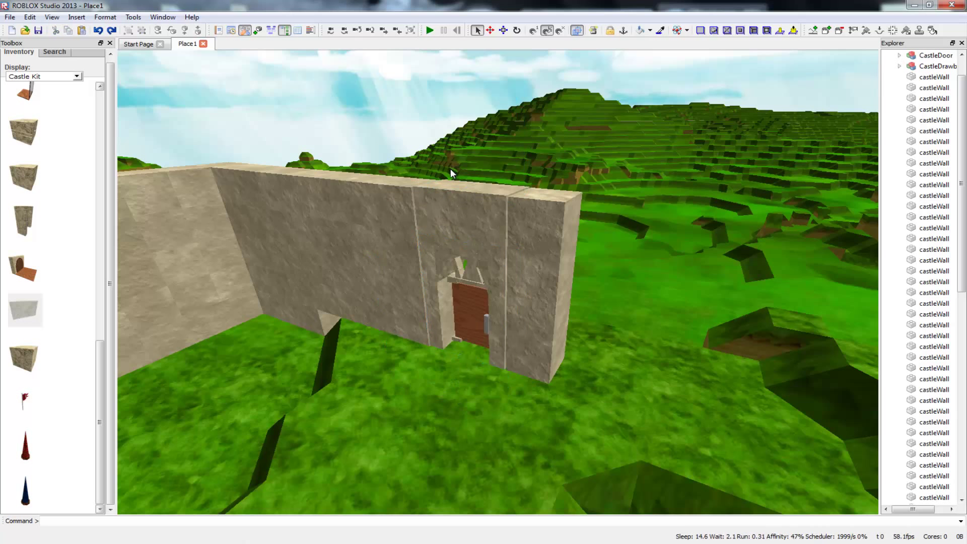
Step: Select the two wall blocks above the castle door and lift them out above the wall's top row
{"action": "left_click", "coordinate": [444, 207]}
{"action": "left_click", "coordinate": [476, 212], "text": "shift"}
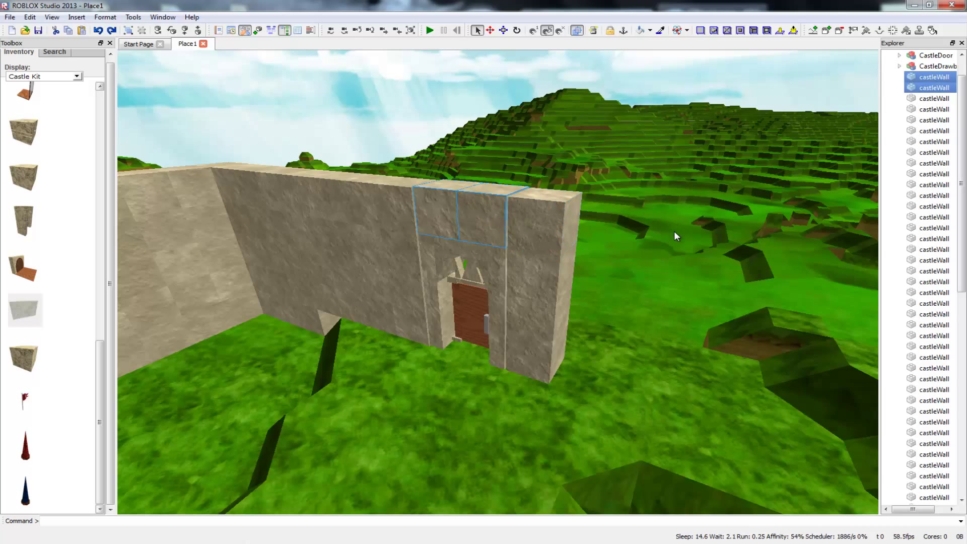
{"action": "left_click_drag", "start_coordinate": [487, 210], "coordinate": [491, 240]}
{"action": "right_click_drag", "start_coordinate": [562, 346], "coordinate": [579, 313]}
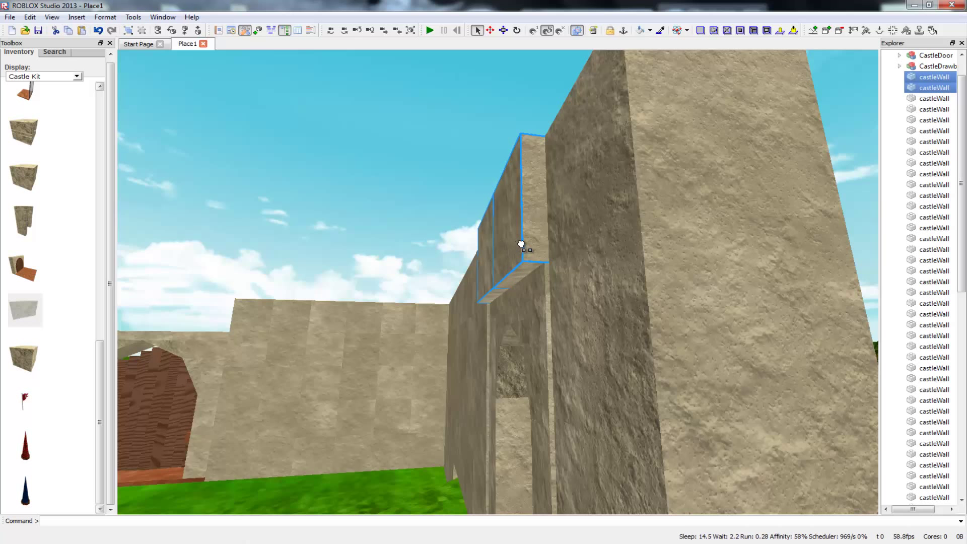
{"action": "mouse_move", "coordinate": [538, 243]}
{"action": "right_mouse_down"}
{"action": "mouse_move", "coordinate": [519, 352]}
{"action": "mouse_move", "coordinate": [529, 111]}
{"action": "mouse_move", "coordinate": [538, 248]}
{"action": "right_mouse_up"}
{"action": "left_click_drag", "start_coordinate": [521, 268], "coordinate": [540, 282]}
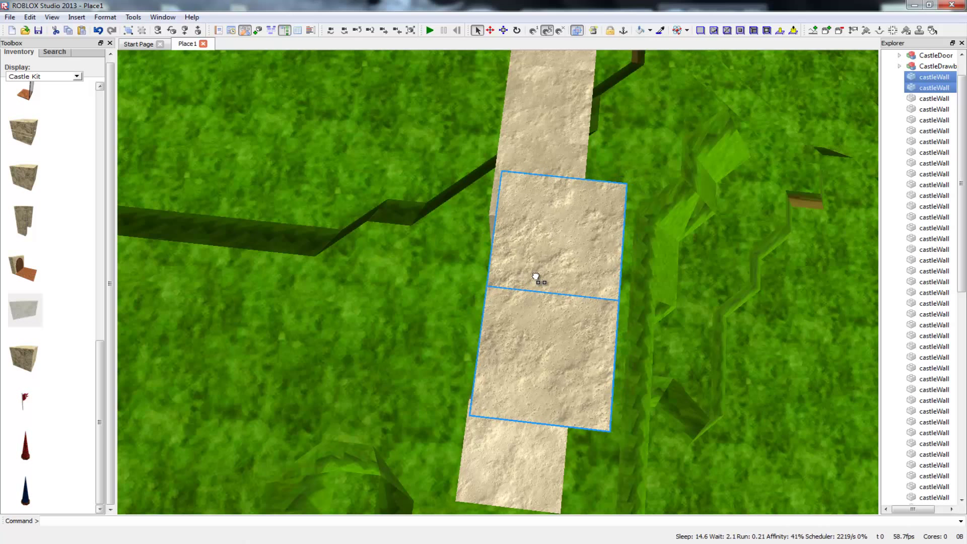
{"action": "right_click_drag", "start_coordinate": [540, 283], "coordinate": [535, 278]}
{"action": "left_click_drag", "start_coordinate": [536, 279], "coordinate": [514, 287]}
{"action": "scroll", "coordinate": [507, 421], "scroll_direction": "down", "scroll_amount": 3}
Step: Pull the top block of the end column beyond the castle door off the wall and set it aside on the grass
{"action": "left_click", "coordinate": [524, 367]}
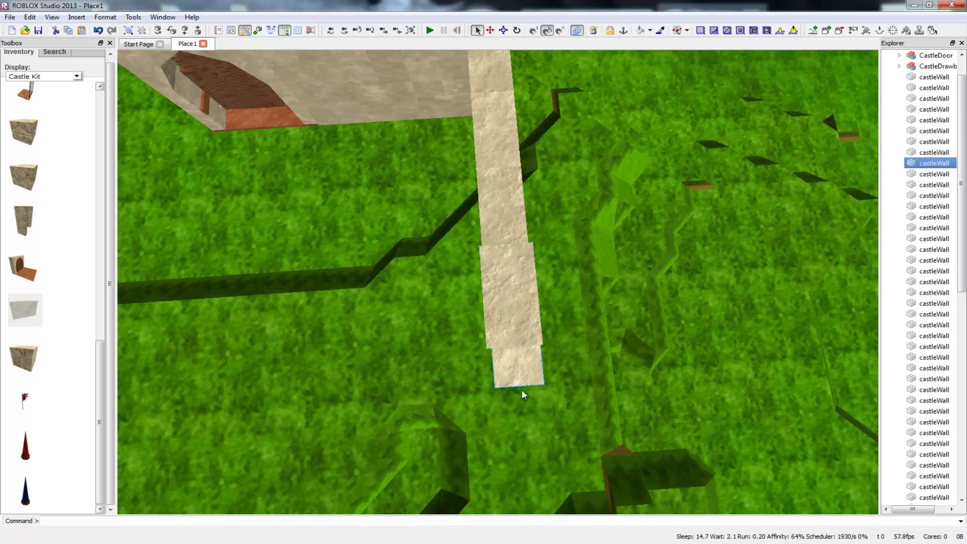
{"action": "left_click_drag", "start_coordinate": [529, 395], "coordinate": [583, 418]}
{"action": "scroll", "coordinate": [523, 368], "scroll_direction": "up", "scroll_amount": 2}
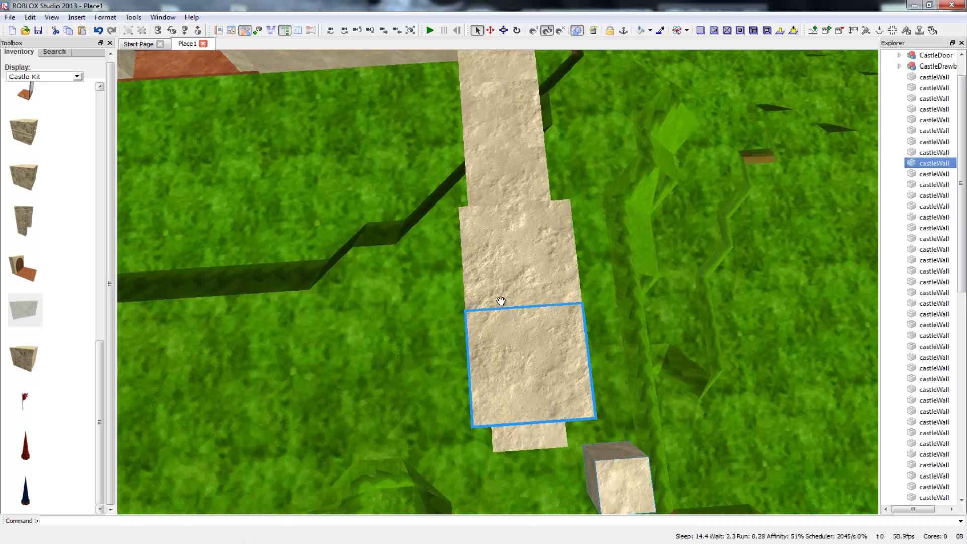
Step: Lower the two blocks back above the castle door in line with the top of the long side wall
{"action": "left_click", "coordinate": [510, 368], "text": "shift"}
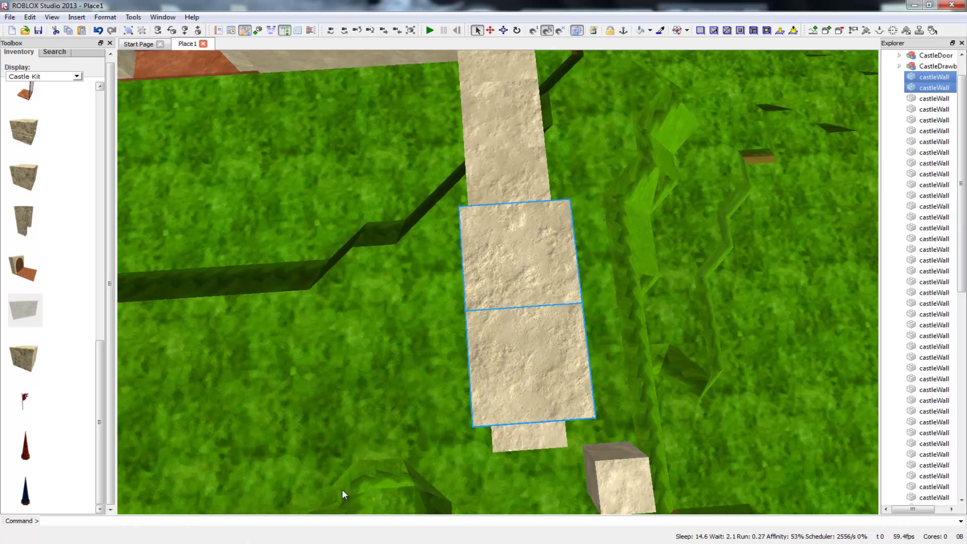
{"action": "left_click_drag", "start_coordinate": [535, 371], "coordinate": [521, 342]}
{"action": "left_click_drag", "start_coordinate": [518, 341], "coordinate": [521, 341]}
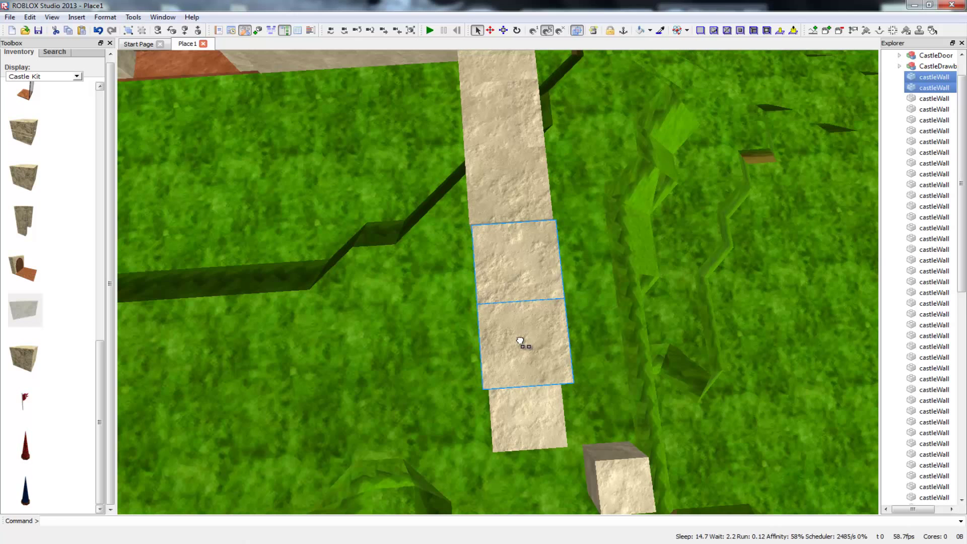
Step: Add the castle door to the two selected blocks above it and move the group against the long side wall
{"action": "key", "text": "a"}
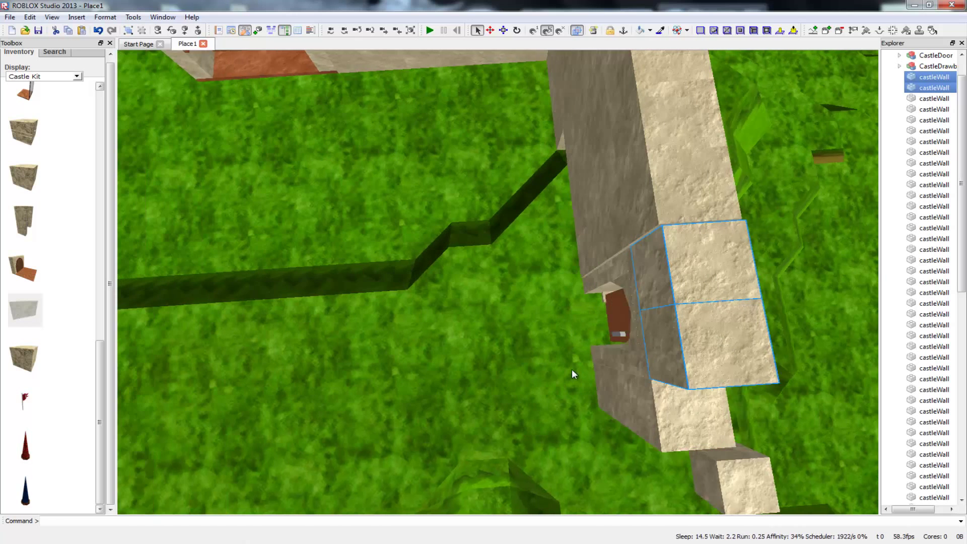
{"action": "key", "text": "d"}
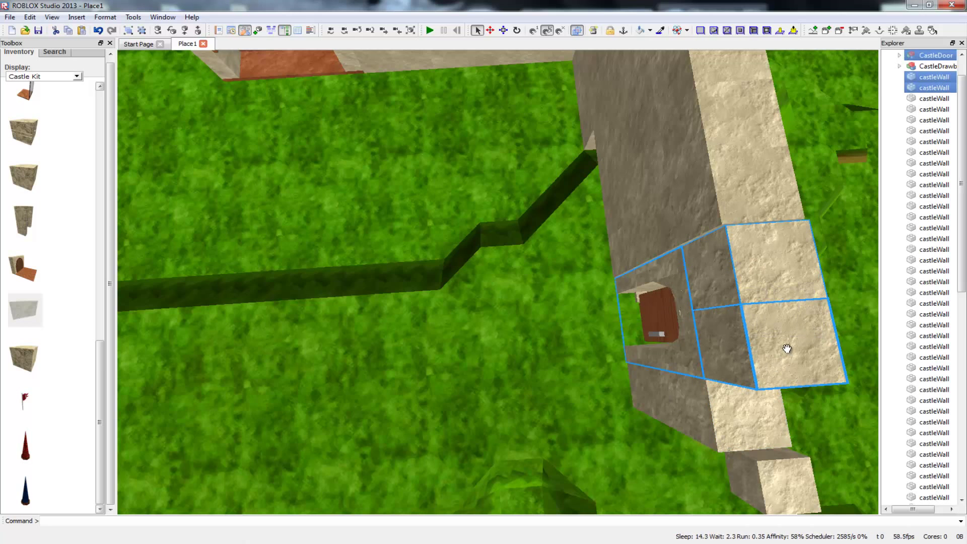
{"action": "key", "text": "d"}
{"action": "right_click_drag", "start_coordinate": [725, 323], "coordinate": [679, 354]}
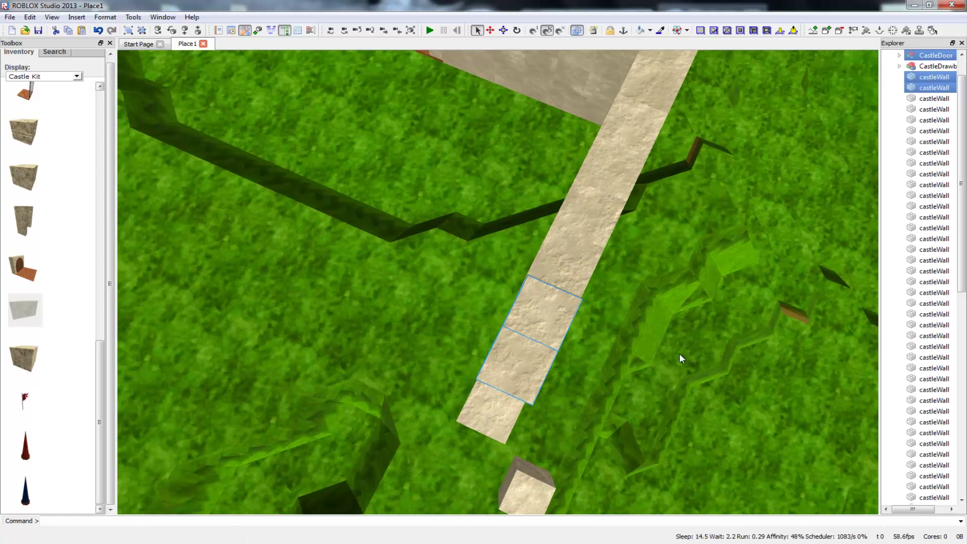
{"action": "scroll", "coordinate": [572, 336], "scroll_direction": "up", "scroll_amount": 3}
{"action": "scroll", "coordinate": [574, 342], "scroll_direction": "down", "scroll_amount": 1}
{"action": "key", "text": "d"}
{"action": "key", "text": "a"}
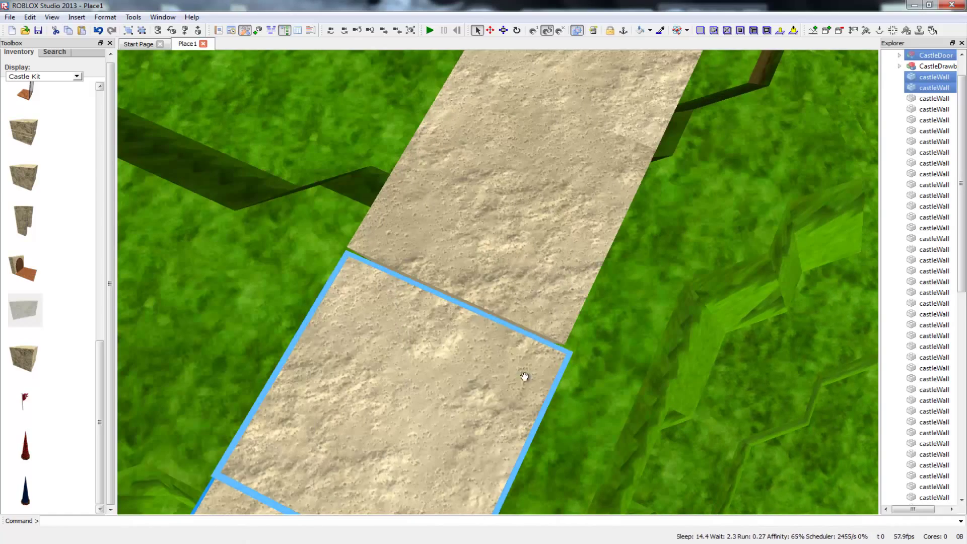
{"action": "left_click_drag", "start_coordinate": [524, 377], "coordinate": [476, 355]}
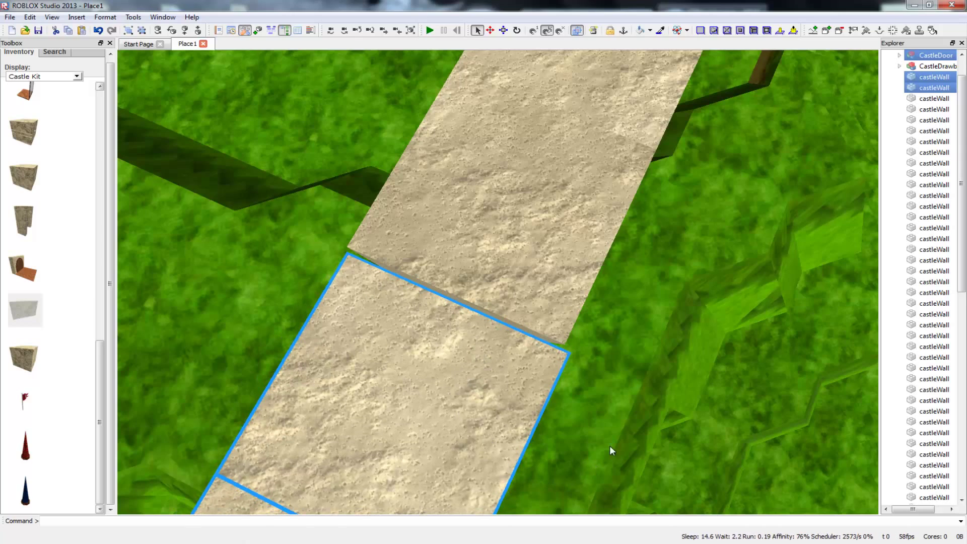
{"action": "left_click", "coordinate": [636, 422]}
Step: Select the castle door on its own and pull it out of the opening below the two wall blocks
{"action": "right_click_drag", "start_coordinate": [636, 421], "coordinate": [403, 312]}
{"action": "scroll", "coordinate": [620, 419], "scroll_direction": "down", "scroll_amount": 3}
{"action": "scroll", "coordinate": [483, 372], "scroll_direction": "up", "scroll_amount": 3}
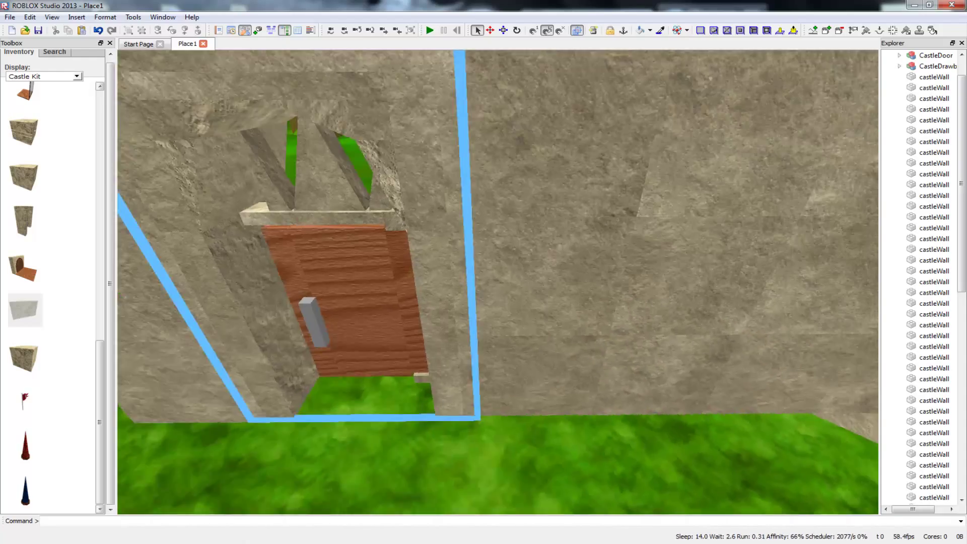
{"action": "scroll", "coordinate": [498, 283], "scroll_direction": "down", "scroll_amount": 3}
{"action": "right_click_drag", "start_coordinate": [497, 282], "coordinate": [470, 308]}
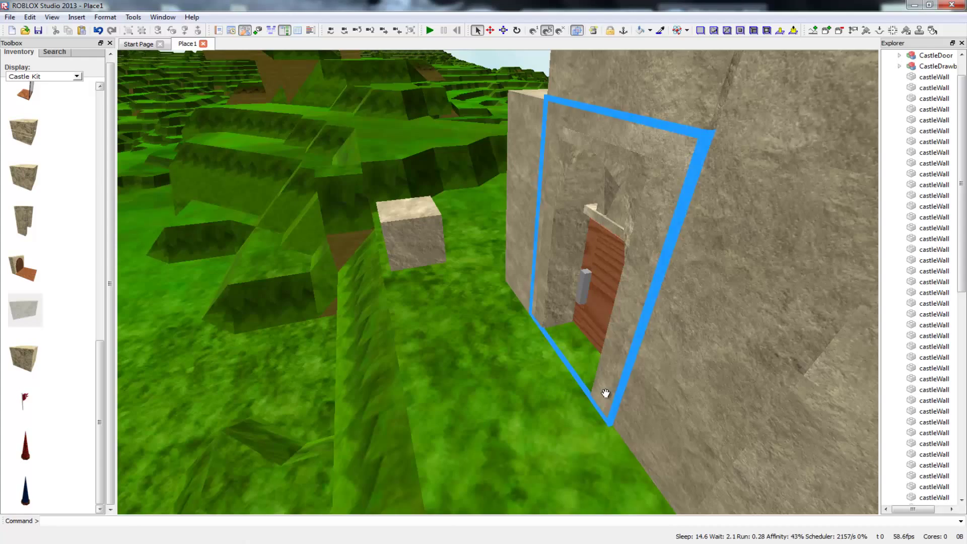
{"action": "right_click_drag", "start_coordinate": [606, 394], "coordinate": [748, 441]}
{"action": "scroll", "coordinate": [793, 441], "scroll_direction": "up", "scroll_amount": 2}
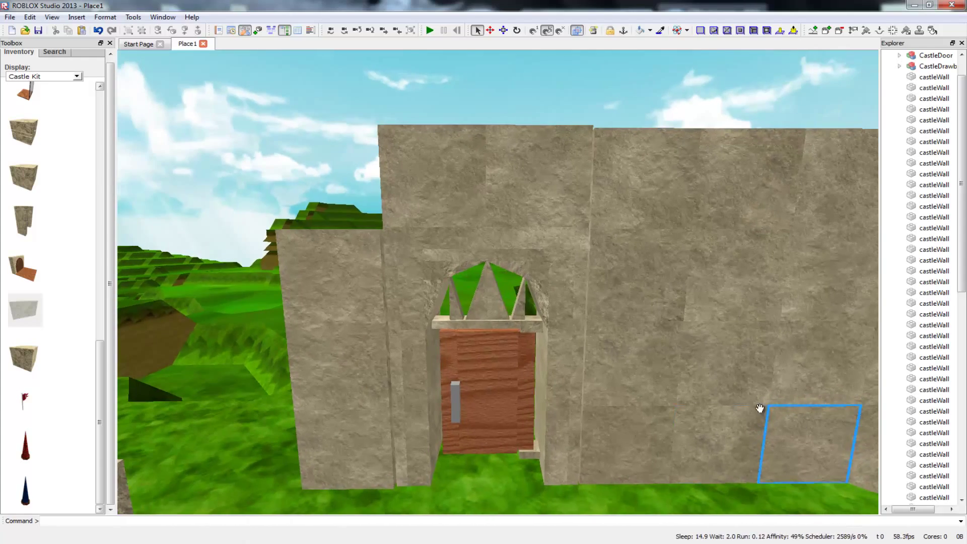
{"action": "left_click", "coordinate": [558, 440]}
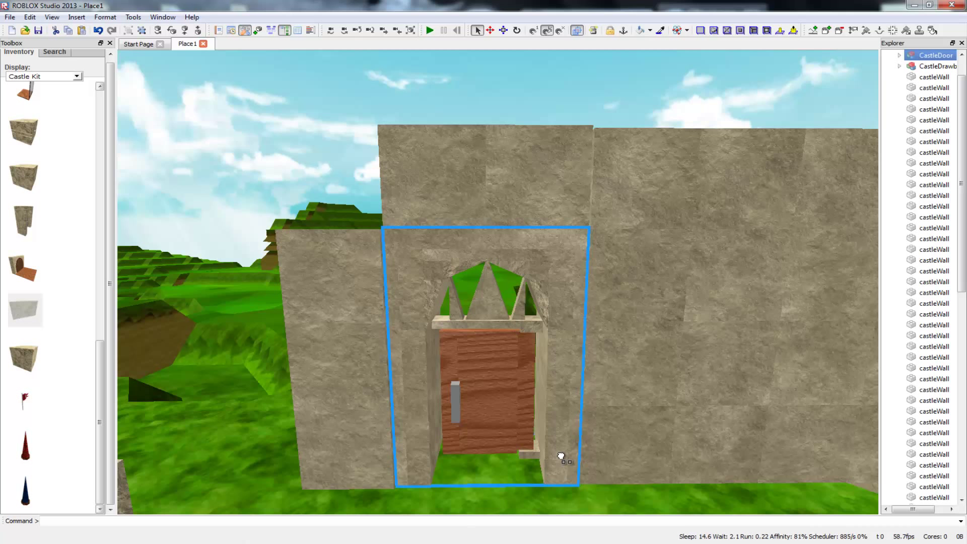
{"action": "left_click_drag", "start_coordinate": [566, 468], "coordinate": [546, 489]}
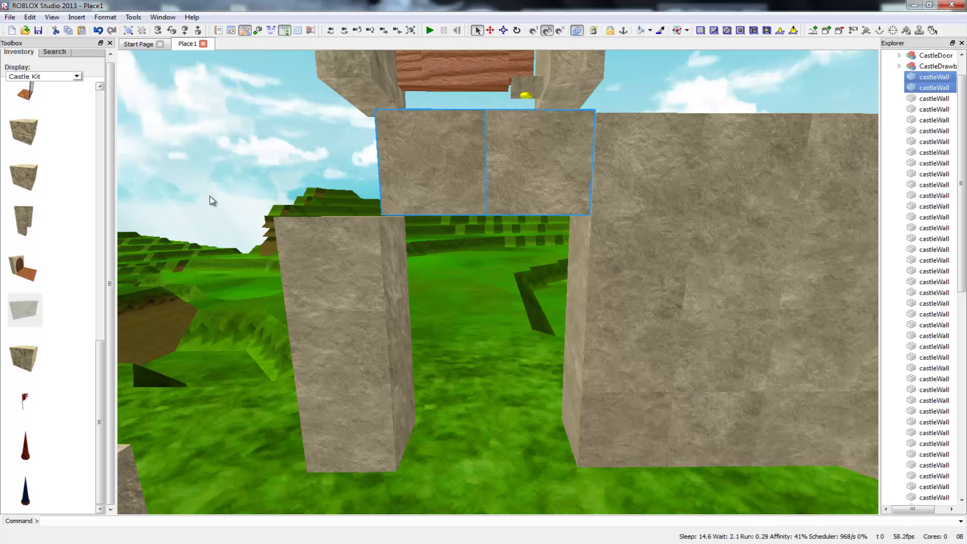
Step: Set the two overhead wall blocks aside on the grass and place the castle door back in the opening beside the long wall
{"action": "left_click_drag", "start_coordinate": [418, 216], "coordinate": [212, 416]}
{"action": "left_click", "coordinate": [458, 76]}
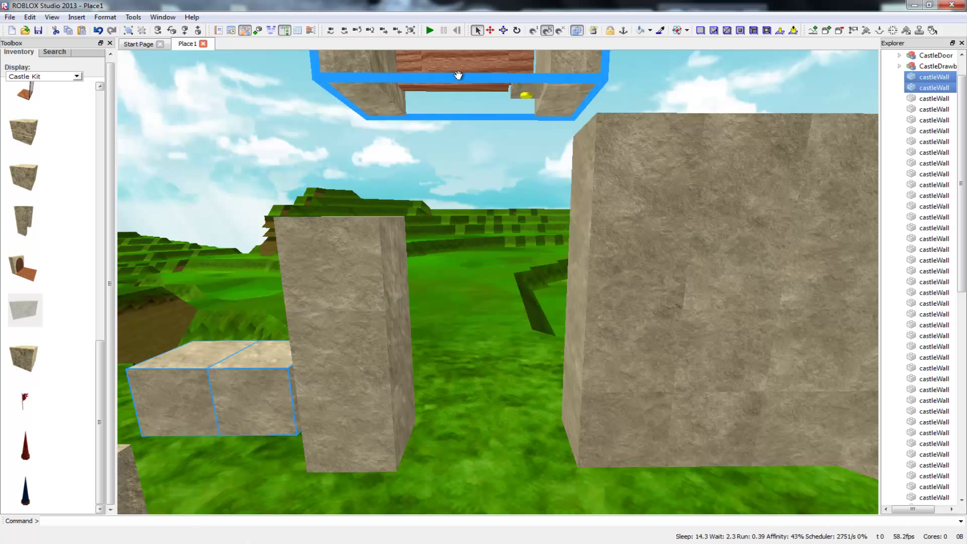
{"action": "left_click_drag", "start_coordinate": [467, 219], "coordinate": [492, 440]}
{"action": "left_click", "coordinate": [492, 440]}
{"action": "left_click", "coordinate": [499, 405]}
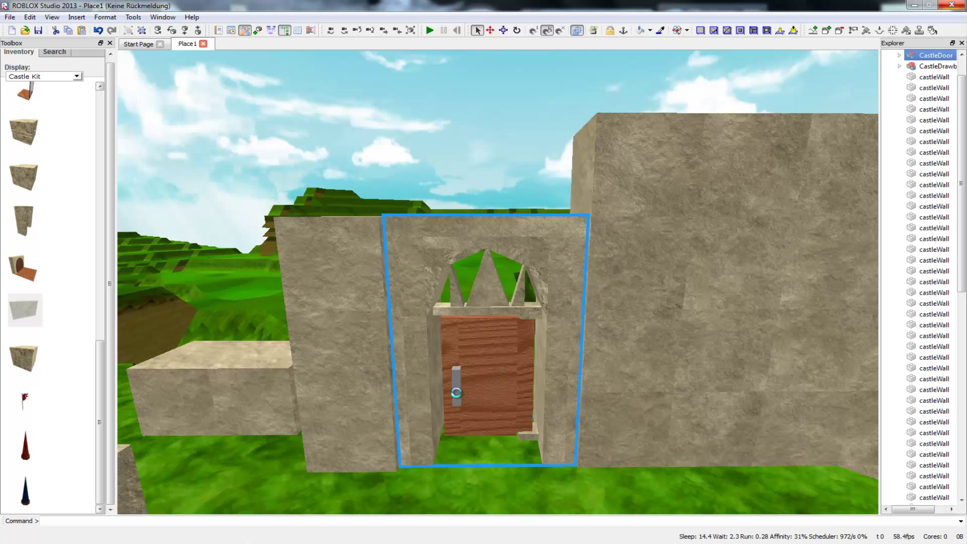
{"action": "left_click_drag", "start_coordinate": [458, 391], "coordinate": [492, 444]}
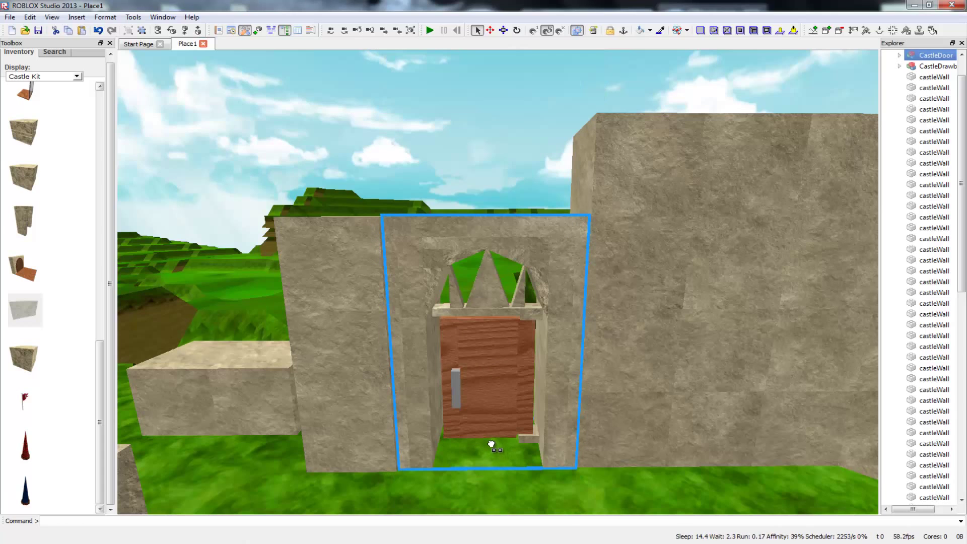
Step: Try to shift the castle door closer to the end of the long side wall at its base
{"action": "right_click_drag", "start_coordinate": [492, 445], "coordinate": [604, 444]}
{"action": "key", "text": "d"}
{"action": "right_click_drag", "start_coordinate": [473, 468], "coordinate": [475, 463]}
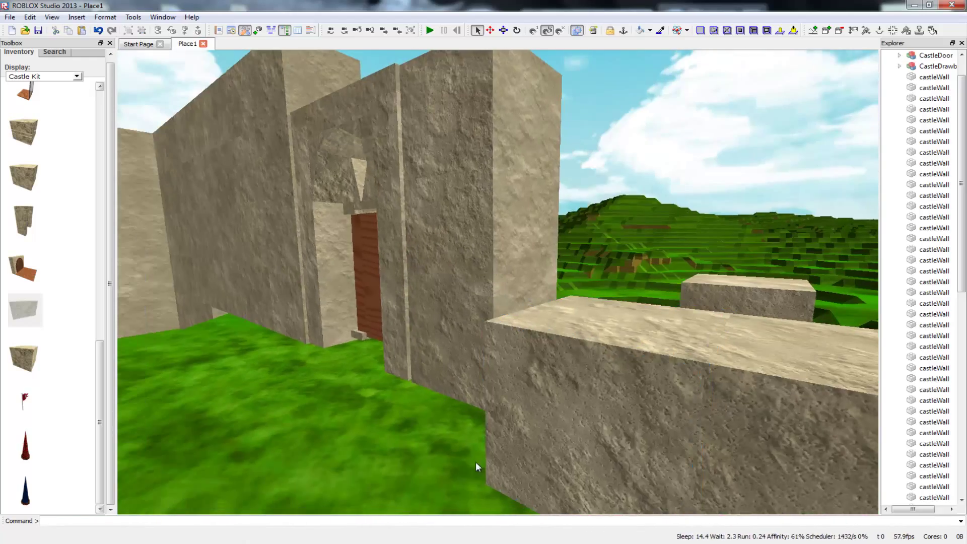
{"action": "key", "text": "d"}
{"action": "right_click_drag", "start_coordinate": [352, 378], "coordinate": [345, 384]}
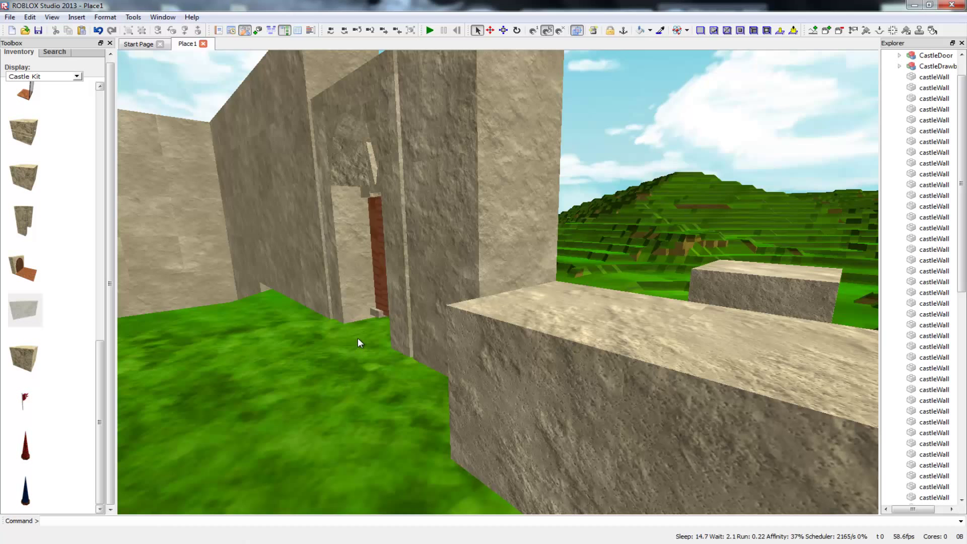
{"action": "left_click", "coordinate": [356, 307]}
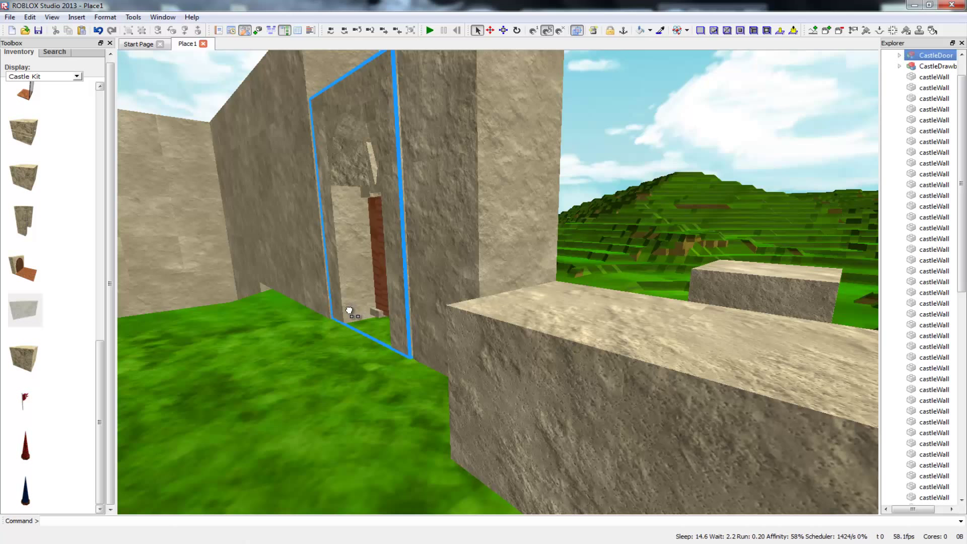
{"action": "key", "text": "Delete"}
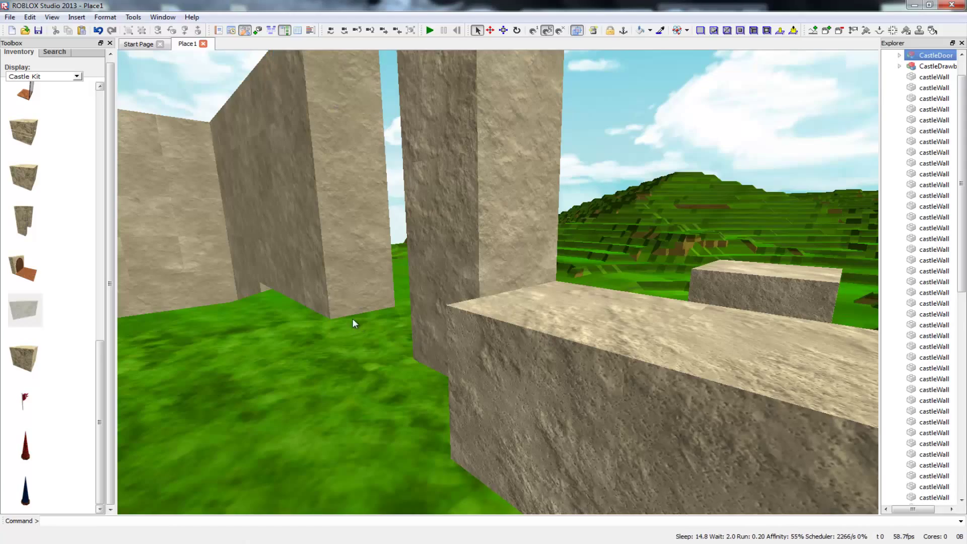
Step: Select the three stacked blocks of the end column and move them away from the door opening
{"action": "scroll", "coordinate": [435, 345], "scroll_direction": "down", "scroll_amount": 5}
{"action": "right_click_drag", "start_coordinate": [434, 345], "coordinate": [401, 304]}
{"action": "left_click_drag", "start_coordinate": [523, 343], "coordinate": [524, 346]}
{"action": "left_click_drag", "start_coordinate": [505, 330], "coordinate": [475, 330]}
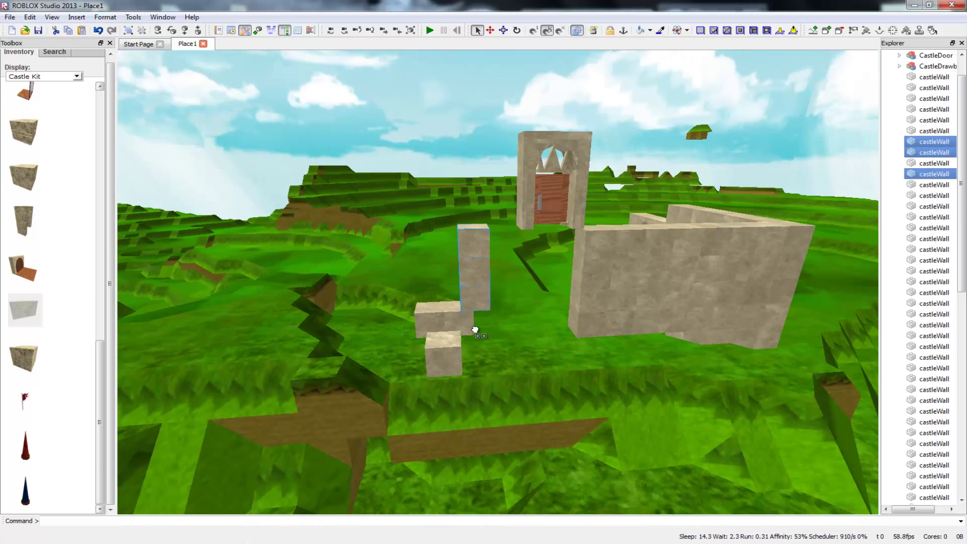
Step: Bring the castle door down from above the wall and stand it on the grass against the long side wall
{"action": "key", "text": "w"}
{"action": "right_click_drag", "start_coordinate": [518, 190], "coordinate": [492, 190]}
{"action": "left_click_drag", "start_coordinate": [518, 190], "coordinate": [509, 356]}
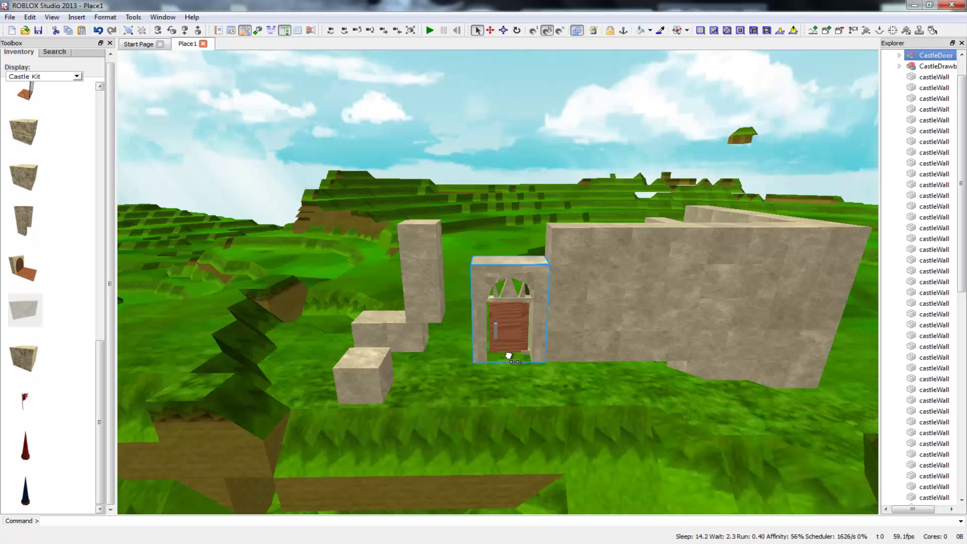
Step: Try to nudge the castle door flush with the long side wall from close up
{"action": "key", "text": "w"}
{"action": "right_click_drag", "start_coordinate": [507, 368], "coordinate": [567, 372]}
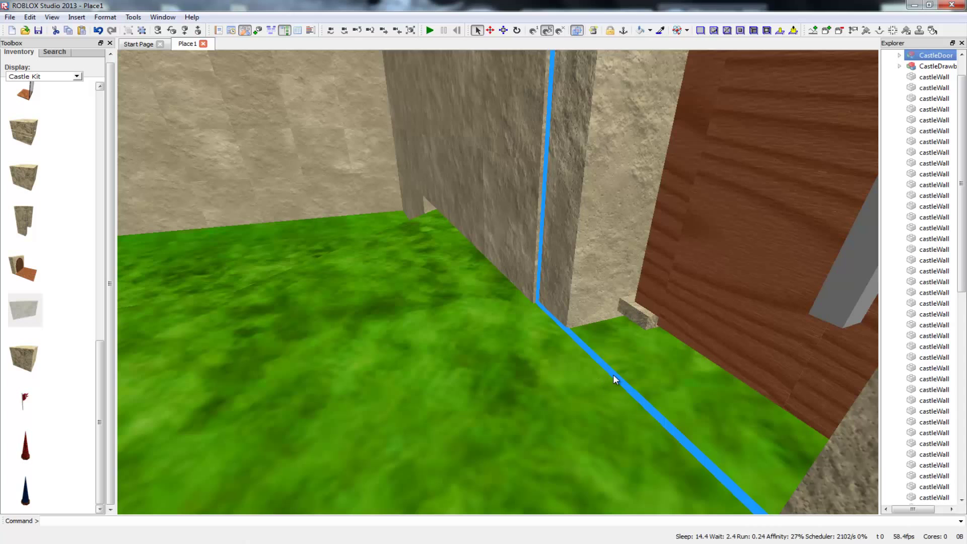
{"action": "right_click_drag", "start_coordinate": [613, 375], "coordinate": [552, 375]}
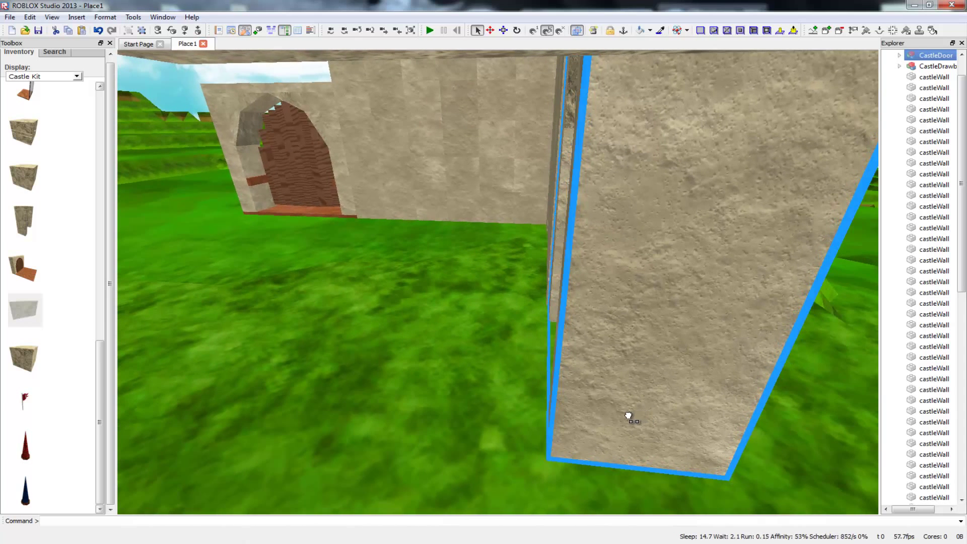
{"action": "left_click_drag", "start_coordinate": [622, 415], "coordinate": [619, 415]}
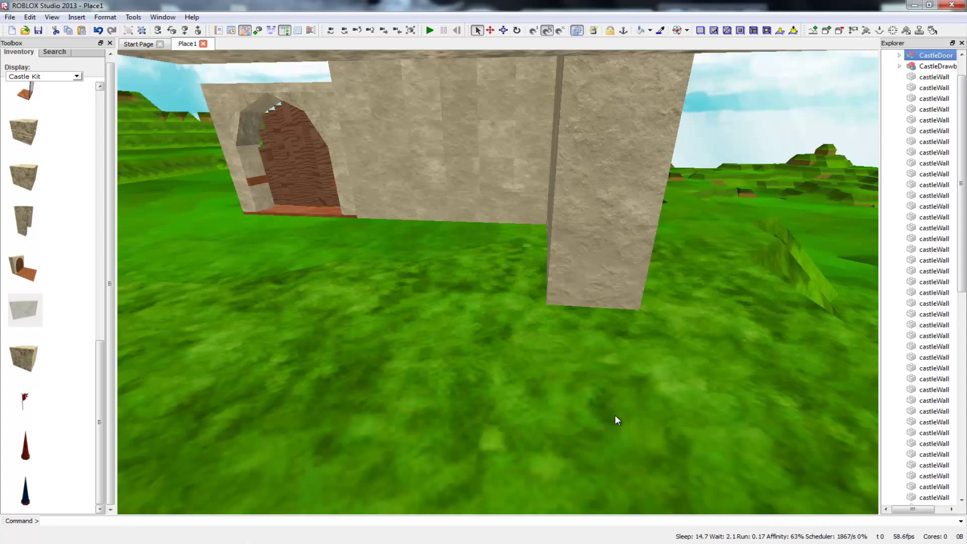
Step: Lower the castle door from the top of the wall to the grass at the end of the long side wall
{"action": "scroll", "coordinate": [613, 411], "scroll_direction": "down", "scroll_amount": 5}
{"action": "key", "text": "d"}
{"action": "key", "text": "w"}
{"action": "key", "text": "d"}
{"action": "right_click_drag", "start_coordinate": [430, 344], "coordinate": [425, 310]}
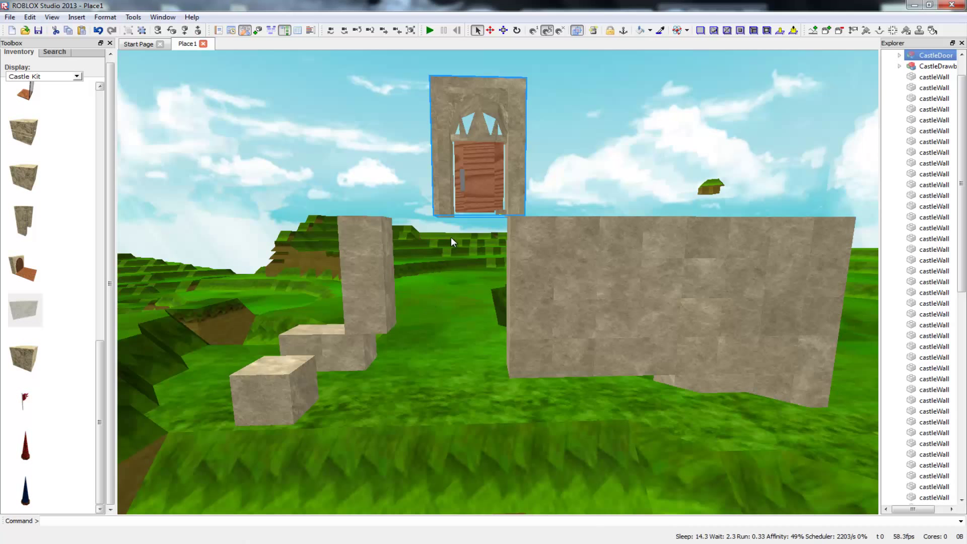
{"action": "left_click_drag", "start_coordinate": [479, 198], "coordinate": [459, 249]}
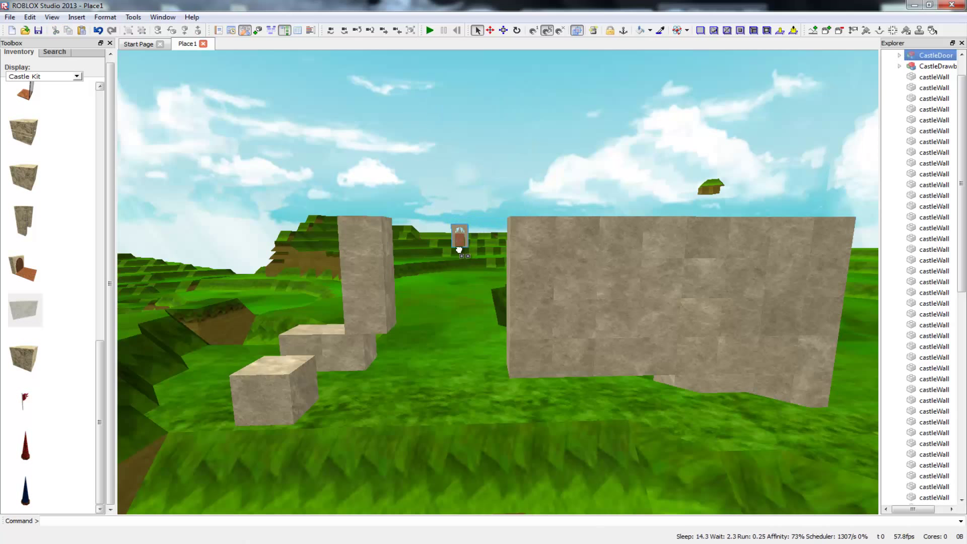
{"action": "left_click_drag", "start_coordinate": [450, 314], "coordinate": [467, 371]}
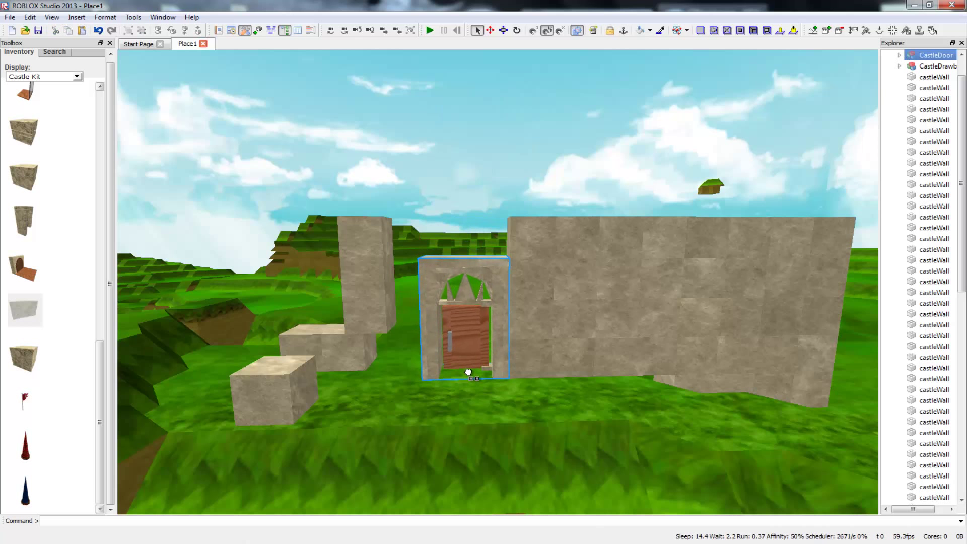
Step: Inspect the joint between the castle door and the long side wall, and turn off grid snapping for dragging parts
{"action": "key", "text": "a"}
{"action": "right_click_drag", "start_coordinate": [468, 370], "coordinate": [624, 365]}
{"action": "key", "text": "w"}
{"action": "left_click", "coordinate": [410, 376]}
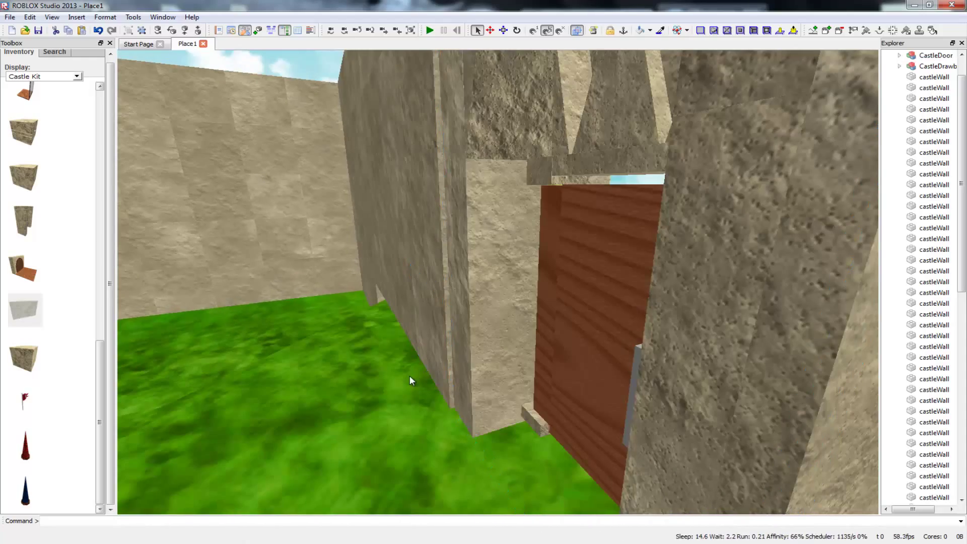
{"action": "key", "text": "w"}
{"action": "right_click_drag", "start_coordinate": [409, 376], "coordinate": [400, 277]}
{"action": "key", "text": "s"}
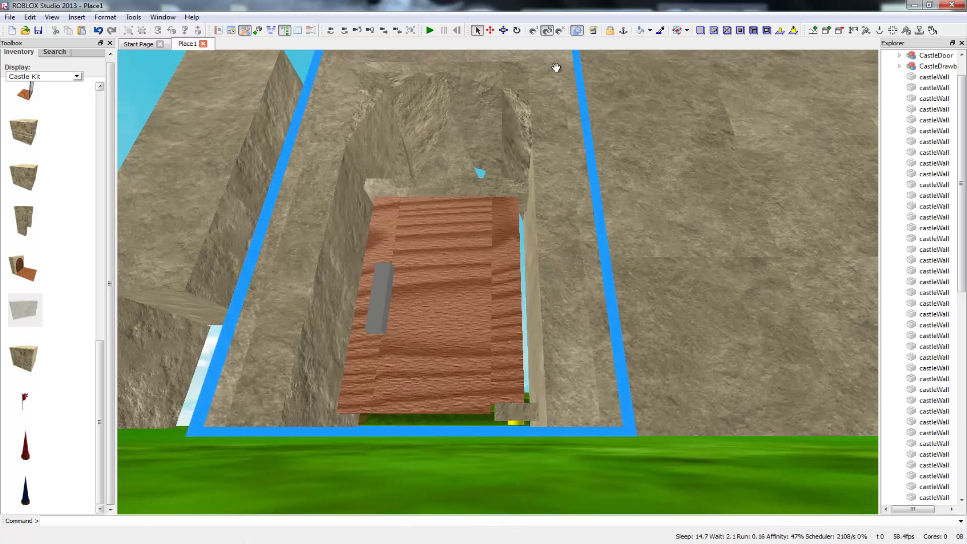
{"action": "left_click", "coordinate": [561, 32]}
Step: Examine the castle door, the end column and the loose wall blocks from a distance and from above
{"action": "right_click_drag", "start_coordinate": [574, 281], "coordinate": [574, 341]}
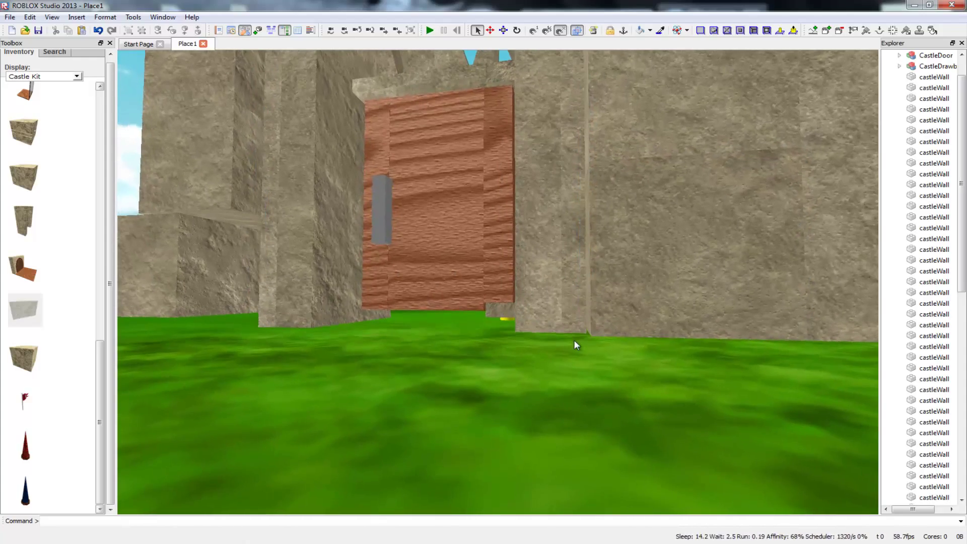
{"action": "key", "text": "s"}
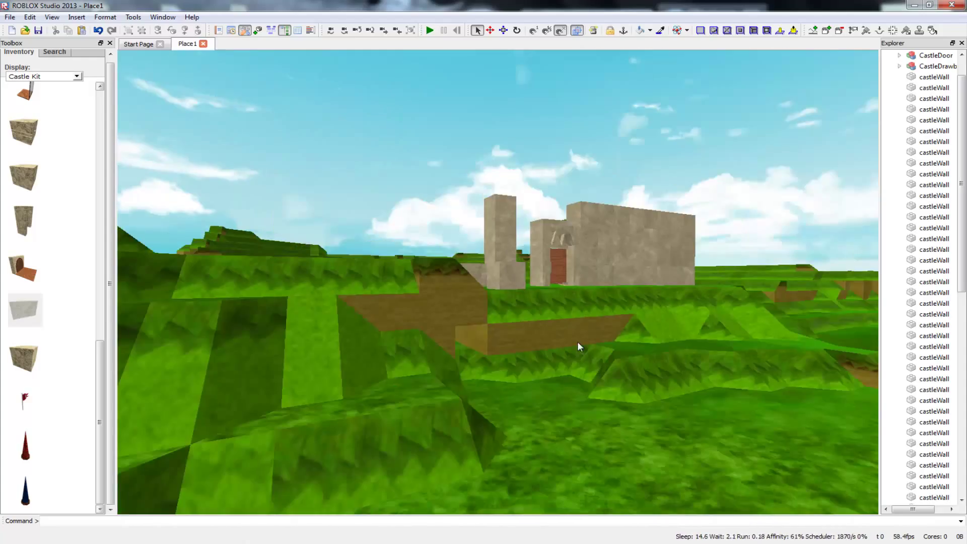
{"action": "key", "text": "w"}
{"action": "right_click_drag", "start_coordinate": [589, 352], "coordinate": [535, 383]}
{"action": "key", "text": "w"}
{"action": "key", "text": "s"}
{"action": "key", "text": "w"}
{"action": "right_click_drag", "start_coordinate": [535, 297], "coordinate": [561, 306]}
{"action": "key", "text": "w"}
{"action": "key", "text": "d"}
{"action": "key", "text": "w"}
{"action": "key", "text": "w"}
{"action": "key", "text": "w"}
{"action": "key", "text": "s"}
{"action": "scroll", "coordinate": [539, 362], "scroll_direction": "down", "scroll_amount": 1}
{"action": "scroll", "coordinate": [540, 362], "scroll_direction": "up", "scroll_amount": 5}
{"action": "scroll", "coordinate": [540, 362], "scroll_direction": "down", "scroll_amount": 5}
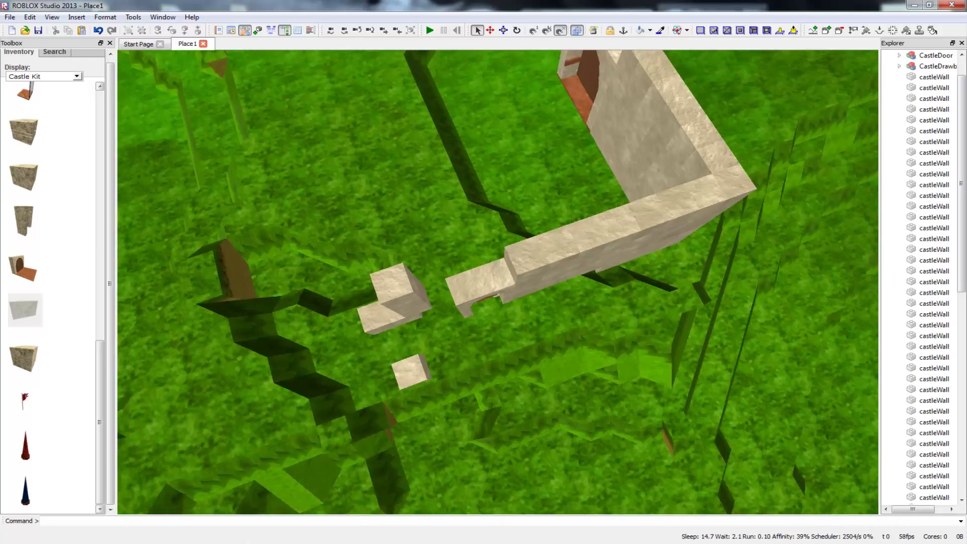
Step: Place the two loose wall blocks above the castle door and align them with the top of the long side wall
{"action": "right_click_drag", "start_coordinate": [539, 361], "coordinate": [444, 351]}
{"action": "left_click_drag", "start_coordinate": [431, 349], "coordinate": [624, 250]}
{"action": "right_click_drag", "start_coordinate": [625, 267], "coordinate": [721, 333]}
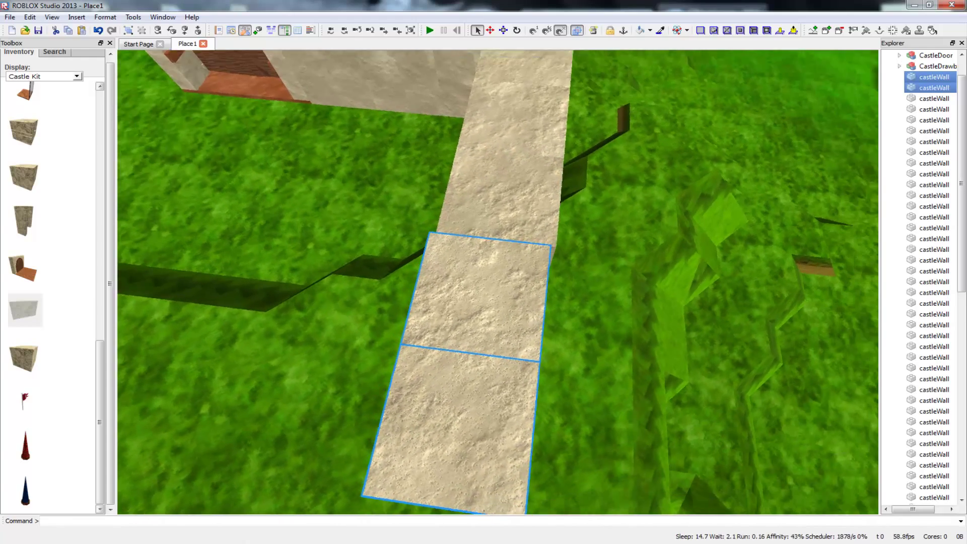
{"action": "right_click_drag", "start_coordinate": [559, 254], "coordinate": [570, 258]}
{"action": "left_click_drag", "start_coordinate": [521, 296], "coordinate": [488, 322]}
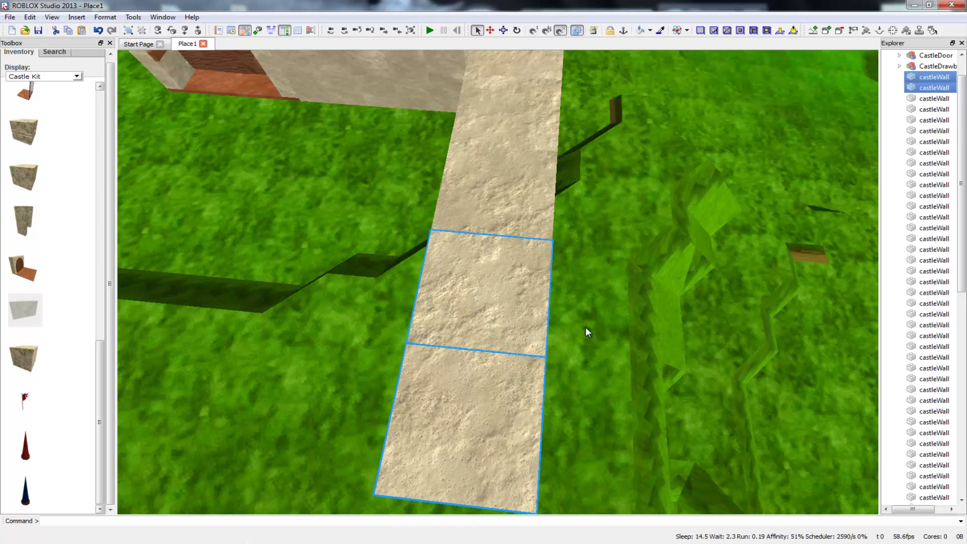
Step: Select the castle door below the two replaced wall blocks
{"action": "right_click_drag", "start_coordinate": [661, 362], "coordinate": [658, 364]}
{"action": "key", "text": "a"}
{"action": "key", "text": "w"}
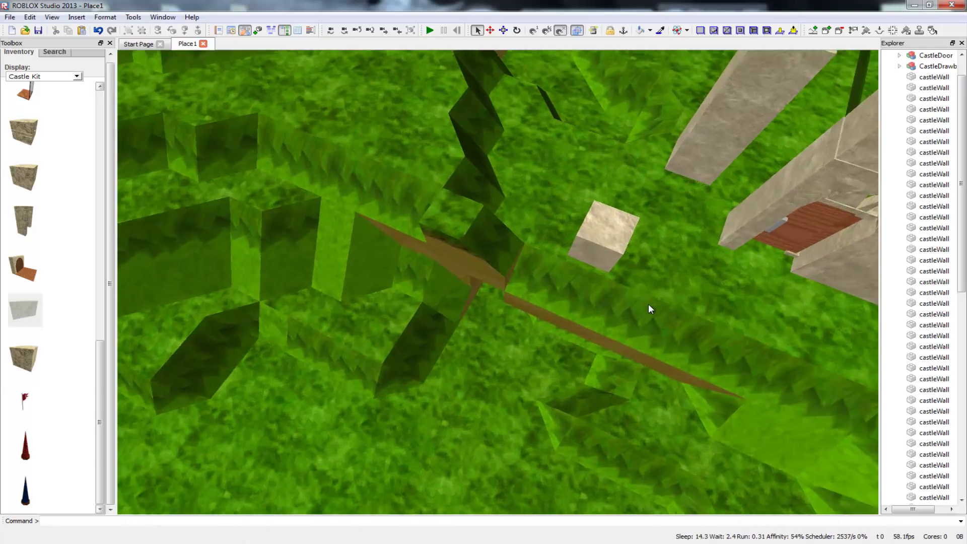
{"action": "key", "text": "d"}
{"action": "key", "text": "d"}
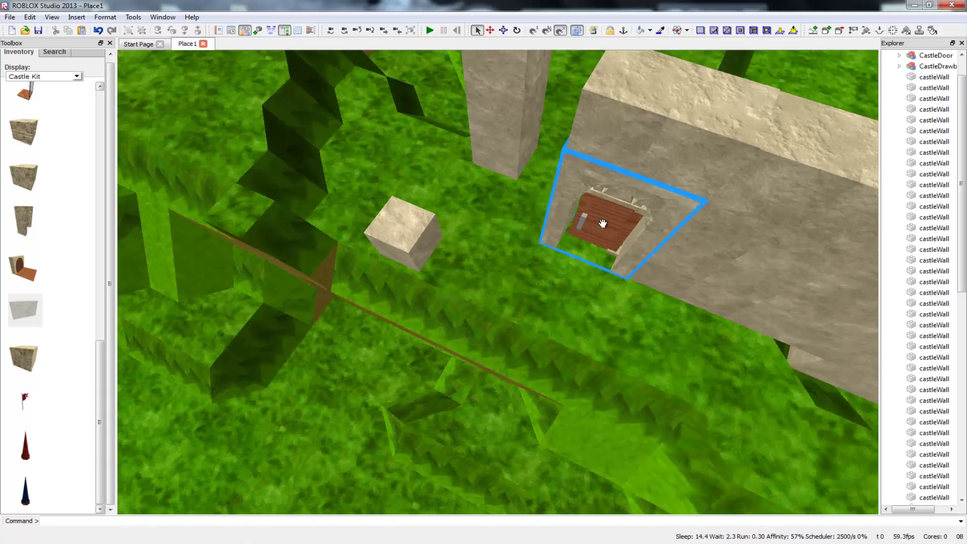
{"action": "key", "text": "a"}
{"action": "right_click_drag", "start_coordinate": [684, 253], "coordinate": [684, 255]}
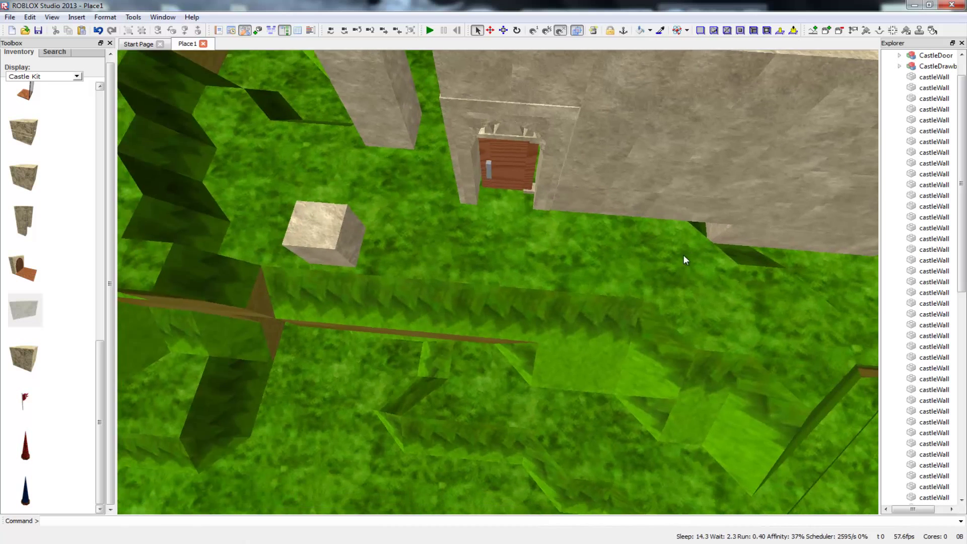
{"action": "left_click", "coordinate": [547, 162]}
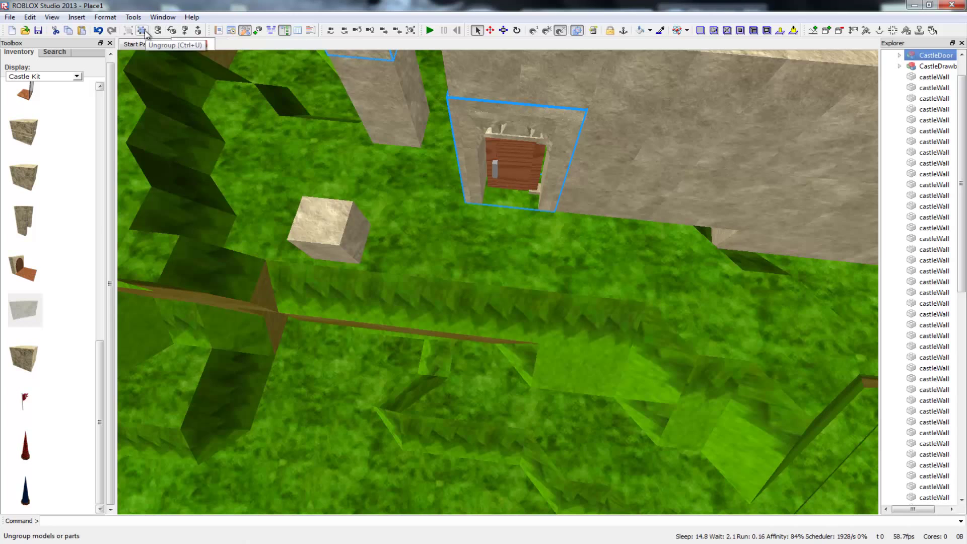
Step: Try to move the selected castle door upward and undo that move
{"action": "right_click_drag", "start_coordinate": [323, 165], "coordinate": [156, 176]}
{"action": "right_click_drag", "start_coordinate": [336, 215], "coordinate": [337, 215]}
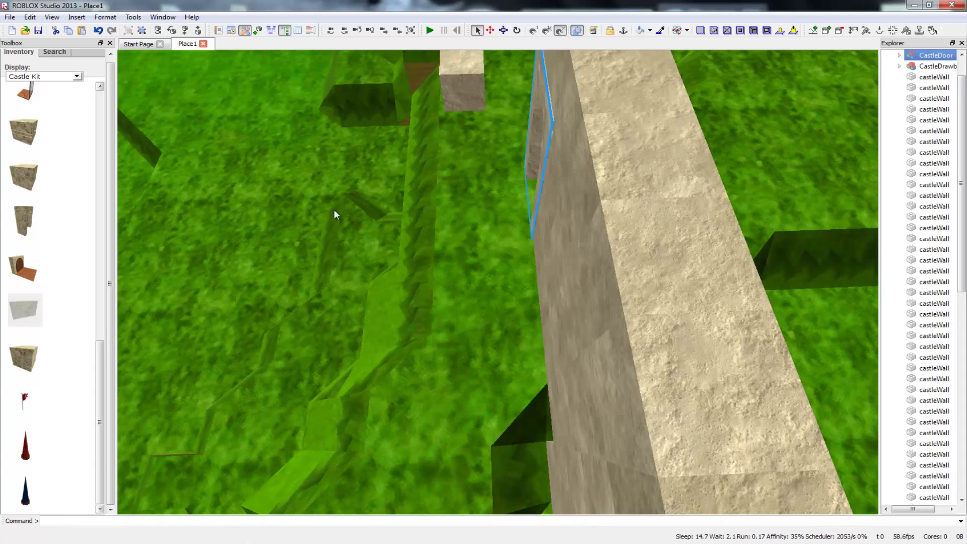
{"action": "right_click_drag", "start_coordinate": [277, 125], "coordinate": [276, 125]}
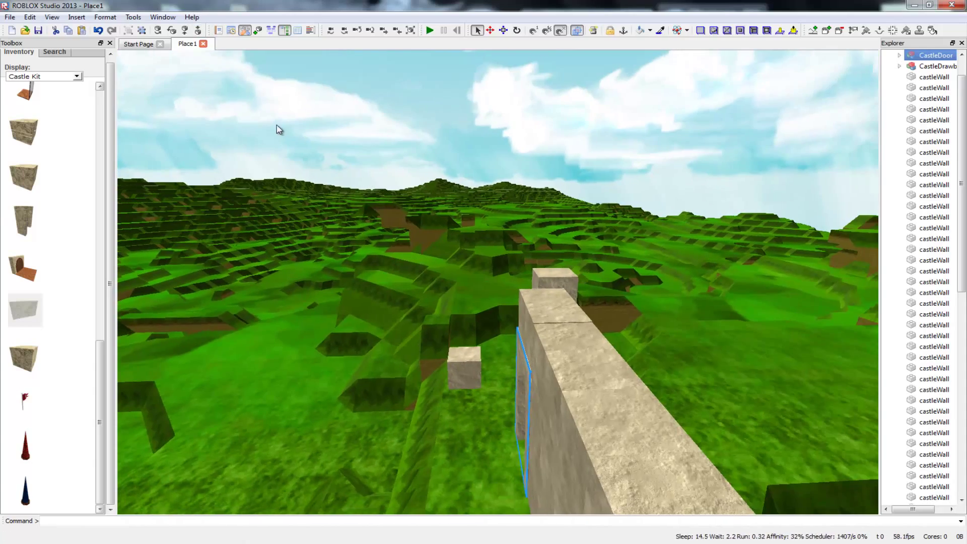
{"action": "left_click", "coordinate": [185, 31]}
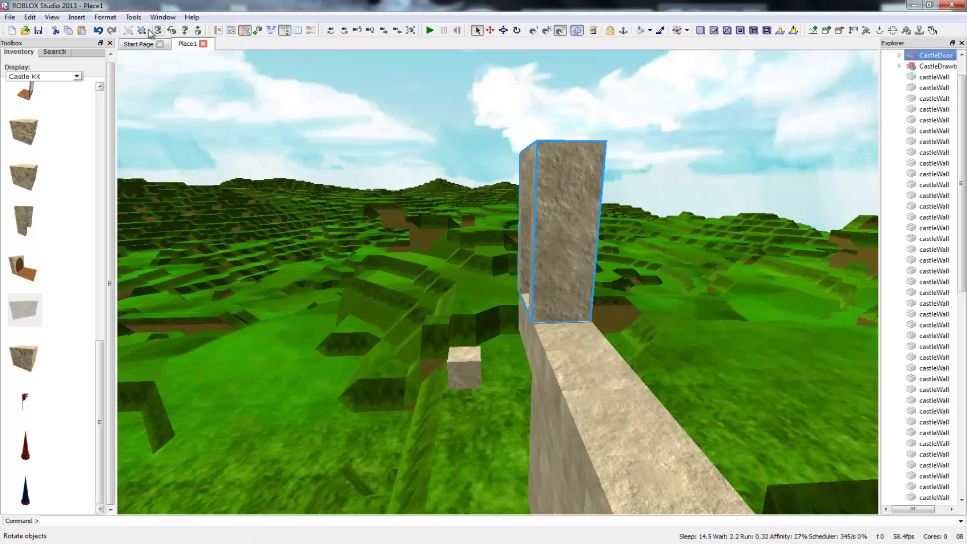
{"action": "left_click", "coordinate": [98, 31]}
{"action": "right_click_drag", "start_coordinate": [498, 282], "coordinate": [617, 256]}
{"action": "right_click_drag", "start_coordinate": [304, 272], "coordinate": [304, 272]}
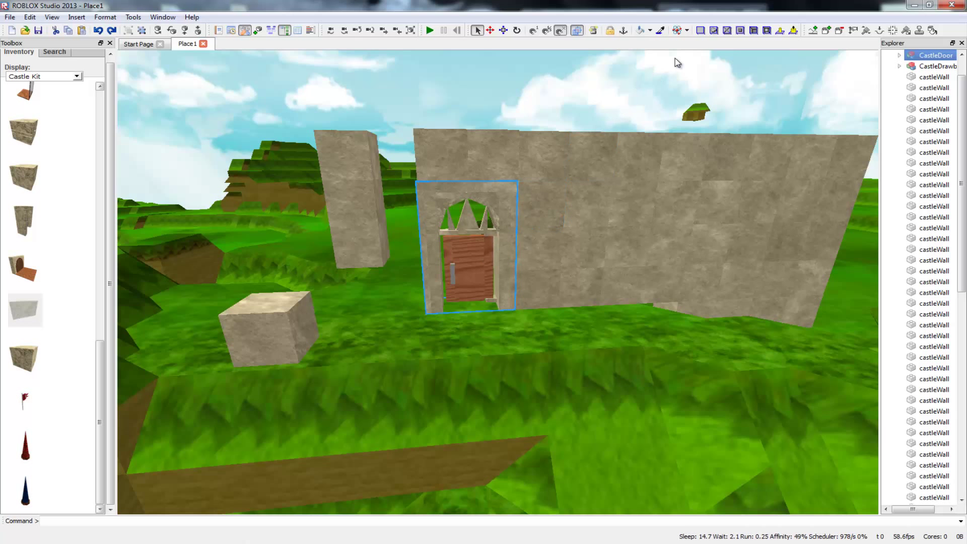
{"action": "left_click", "coordinate": [702, 31]}
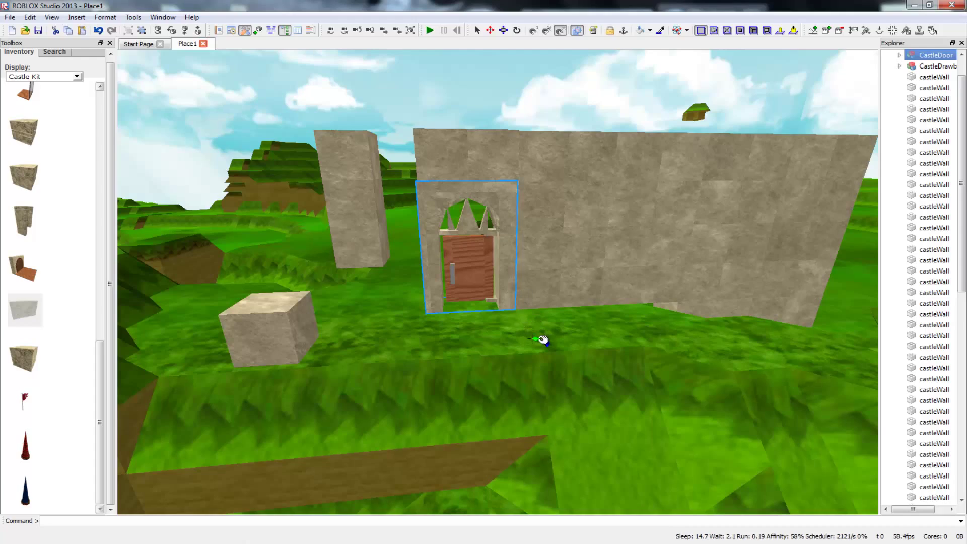
{"action": "scroll", "coordinate": [545, 340], "scroll_direction": "up", "scroll_amount": 5}
{"action": "scroll", "coordinate": [540, 339], "scroll_direction": "down", "scroll_amount": 3}
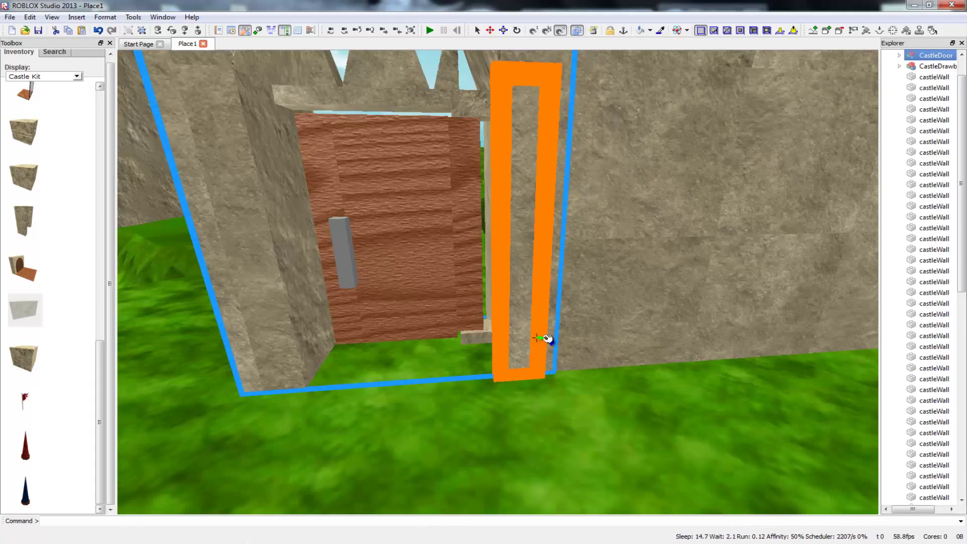
{"action": "key", "text": "d"}
{"action": "right_click_drag", "start_coordinate": [459, 408], "coordinate": [462, 412]}
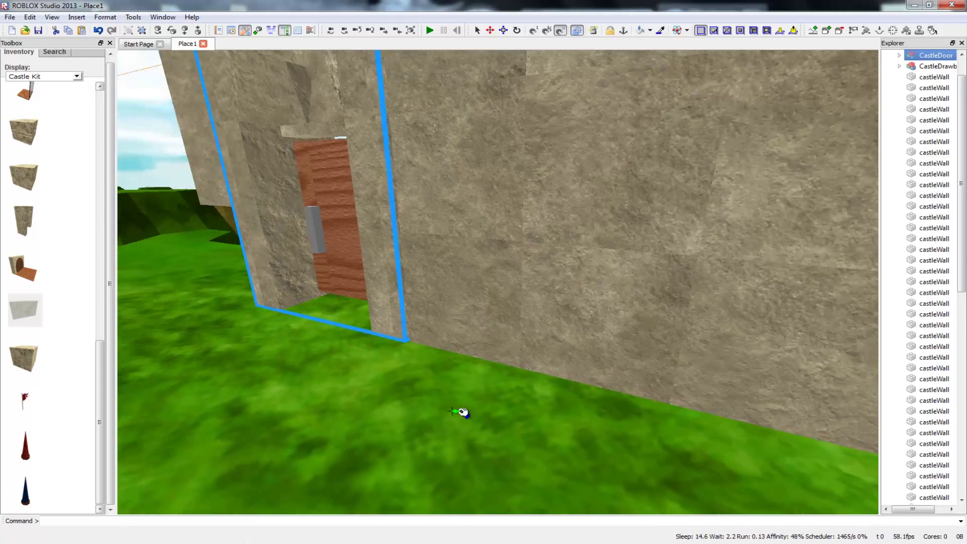
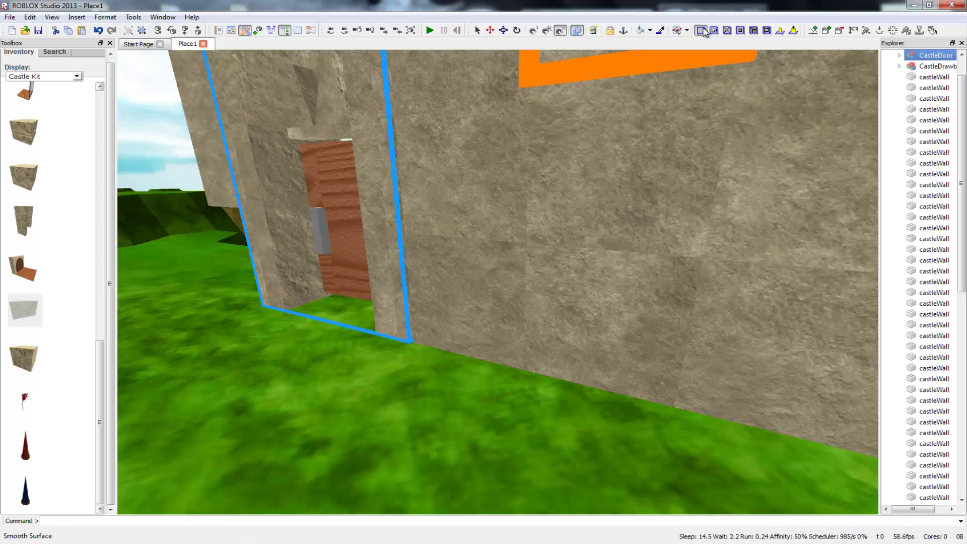
{"action": "left_click", "coordinate": [704, 30]}
{"action": "right_click_drag", "start_coordinate": [425, 316], "coordinate": [403, 272]}
{"action": "scroll", "coordinate": [498, 282], "scroll_direction": "down", "scroll_amount": 3}
{"action": "scroll", "coordinate": [494, 448], "scroll_direction": "up", "scroll_amount": 3}
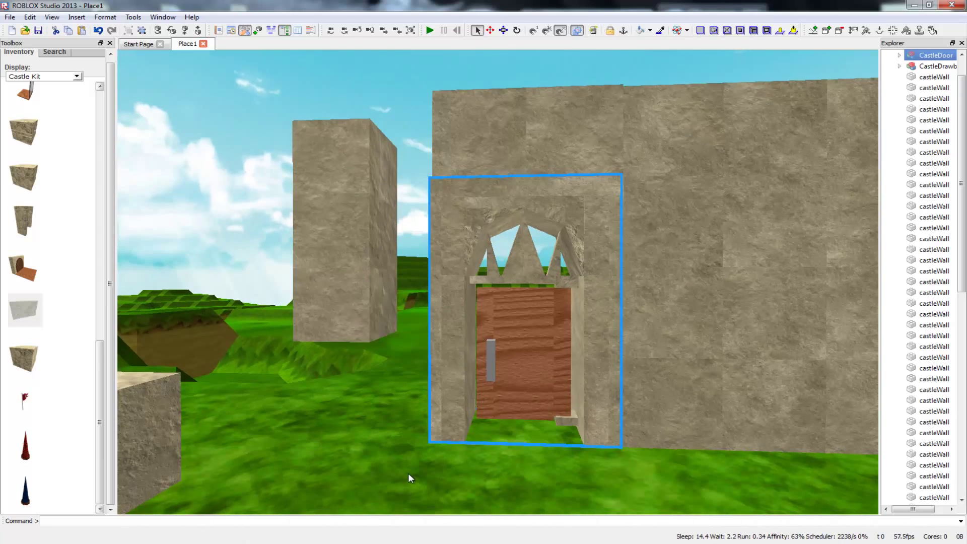
{"action": "left_click", "coordinate": [407, 475]}
{"action": "right_click_drag", "start_coordinate": [407, 475], "coordinate": [484, 494]}
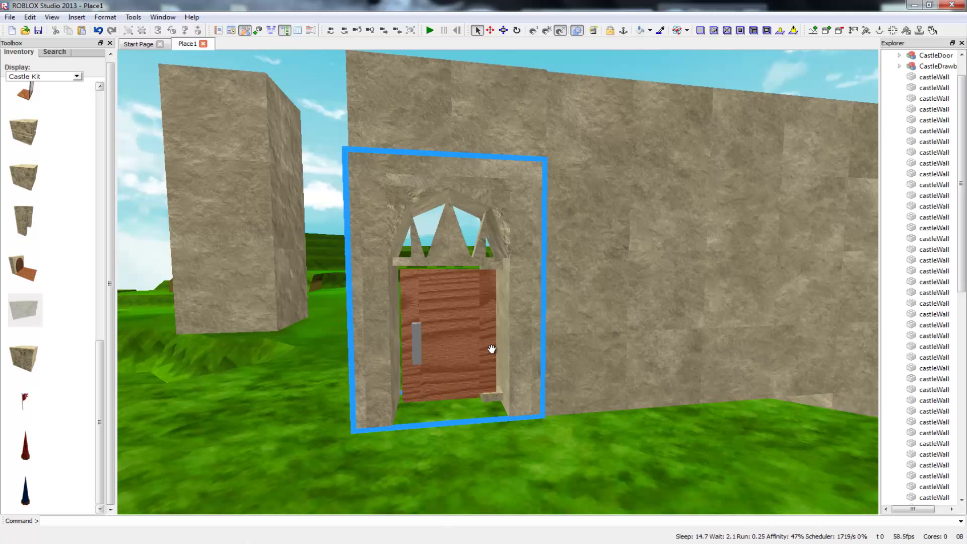
{"action": "left_click", "coordinate": [476, 327]}
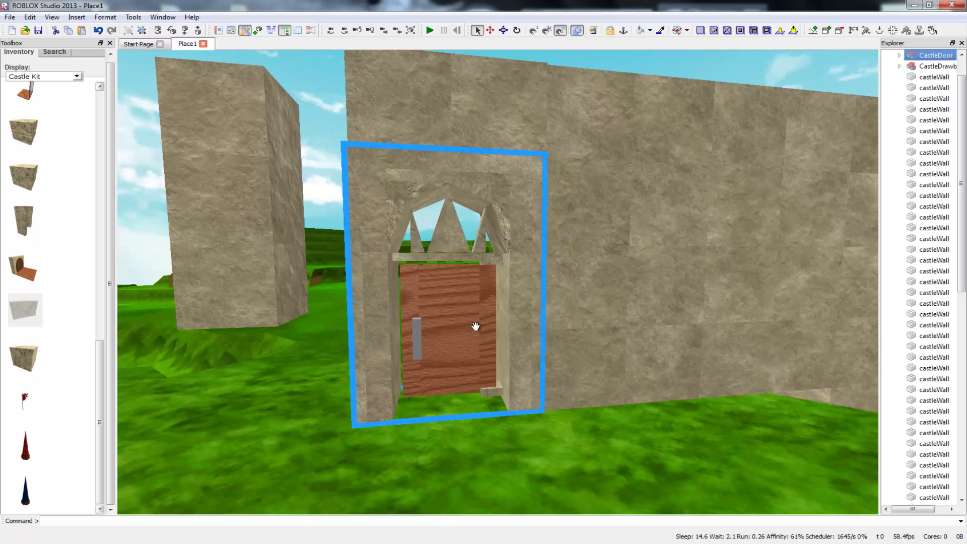
{"action": "left_click", "coordinate": [137, 18]}
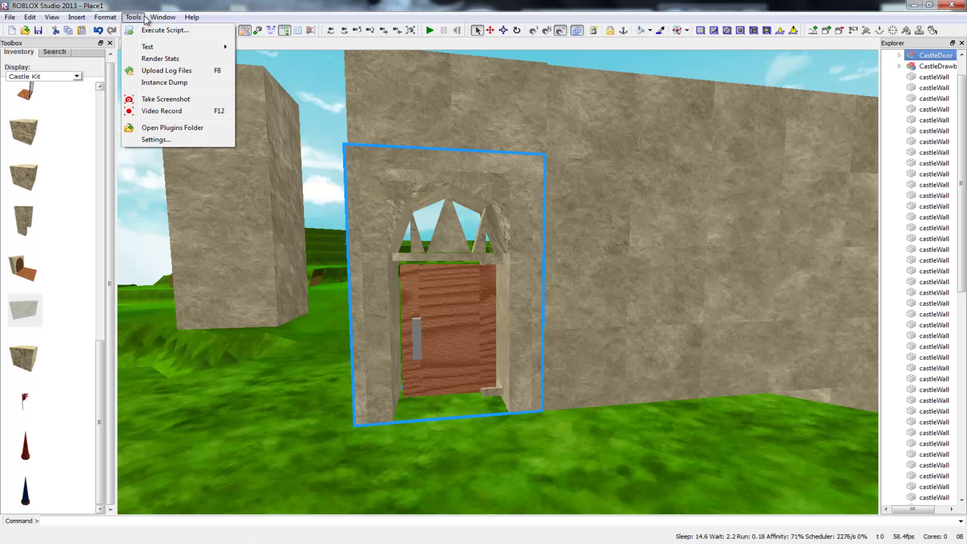
{"action": "mouse_move", "coordinate": [156, 20]}
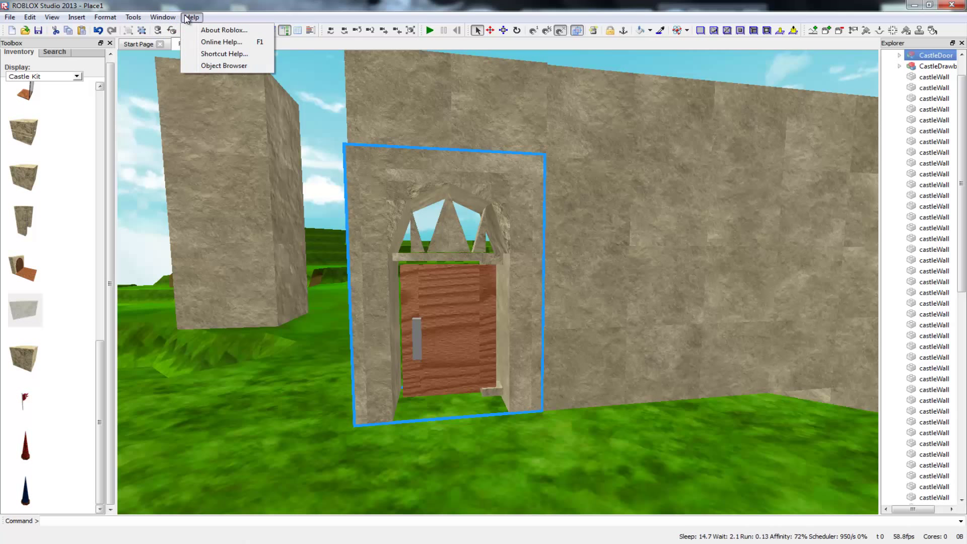
{"action": "mouse_move", "coordinate": [109, 19]}
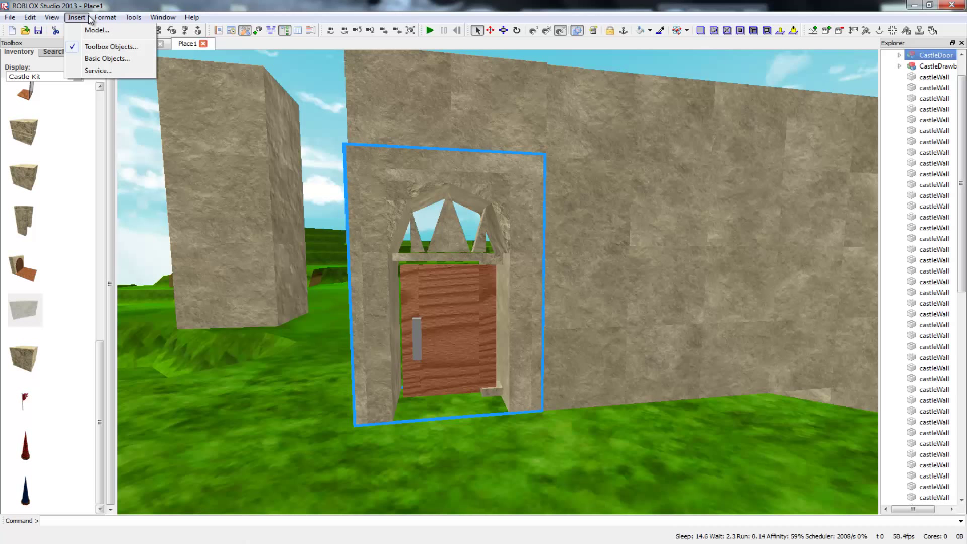
{"action": "mouse_move", "coordinate": [60, 19]}
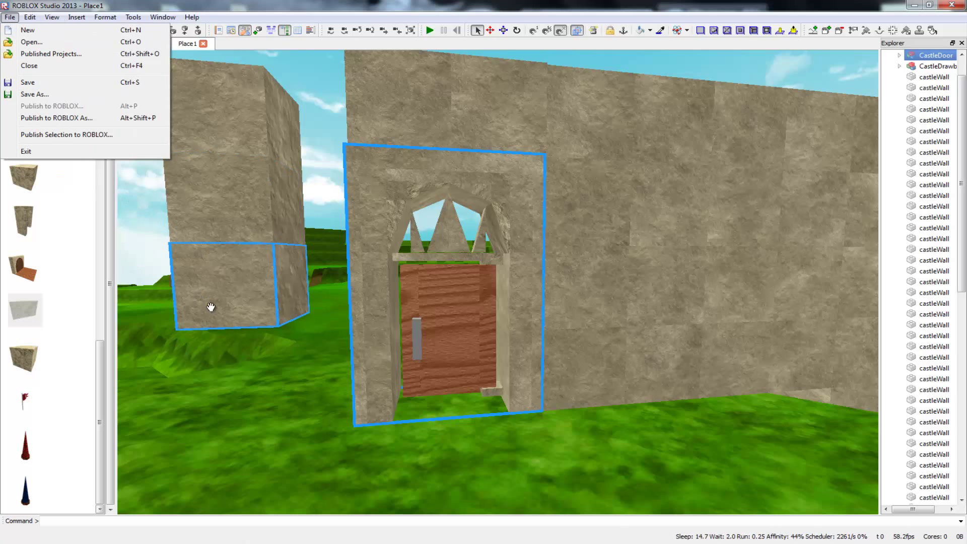
{"action": "left_click", "coordinate": [378, 395]}
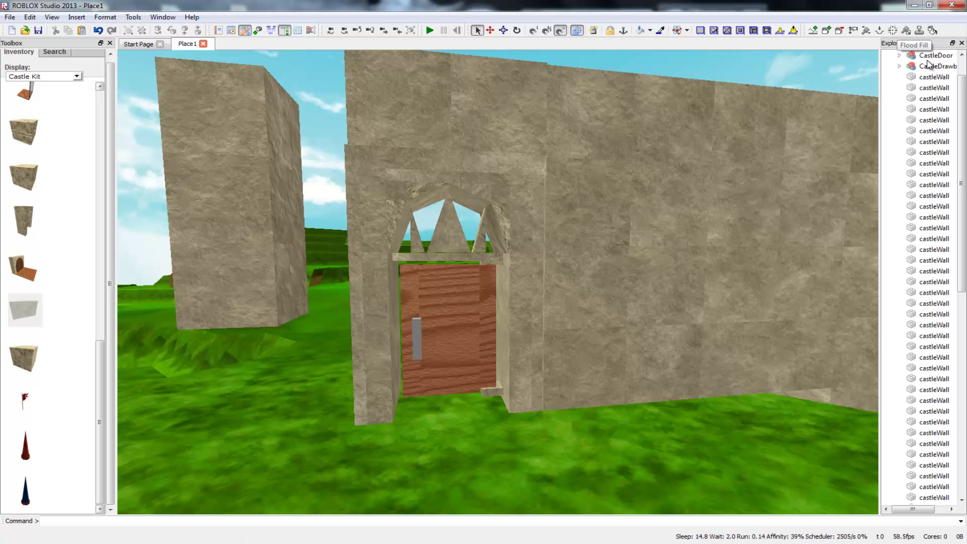
Step: Inspect the joint between the castle door and the long wall up close and select the door
{"action": "key", "text": "d"}
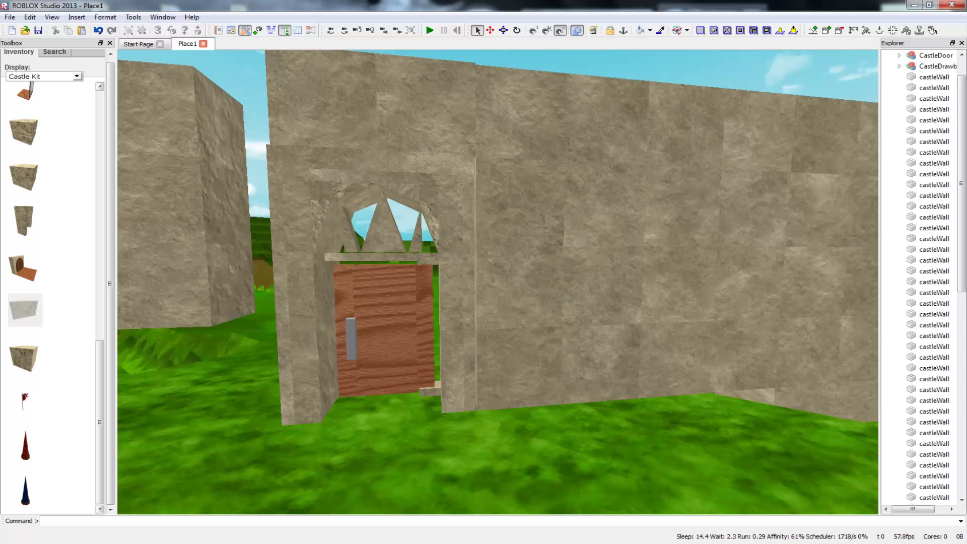
{"action": "key", "text": "w"}
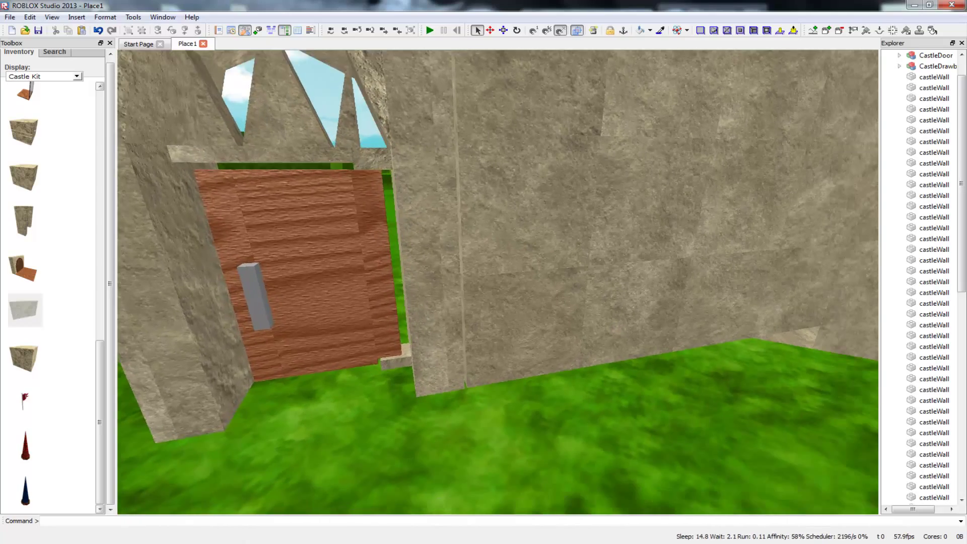
{"action": "key", "text": "a"}
{"action": "key", "text": "d"}
{"action": "key", "text": "w"}
{"action": "key", "text": "a"}
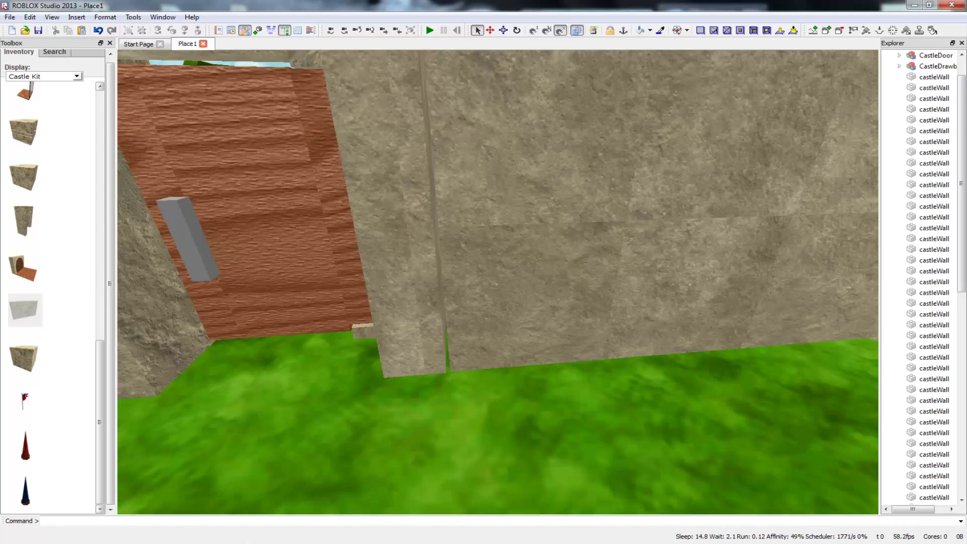
{"action": "right_click_drag", "start_coordinate": [423, 431], "coordinate": [418, 426]}
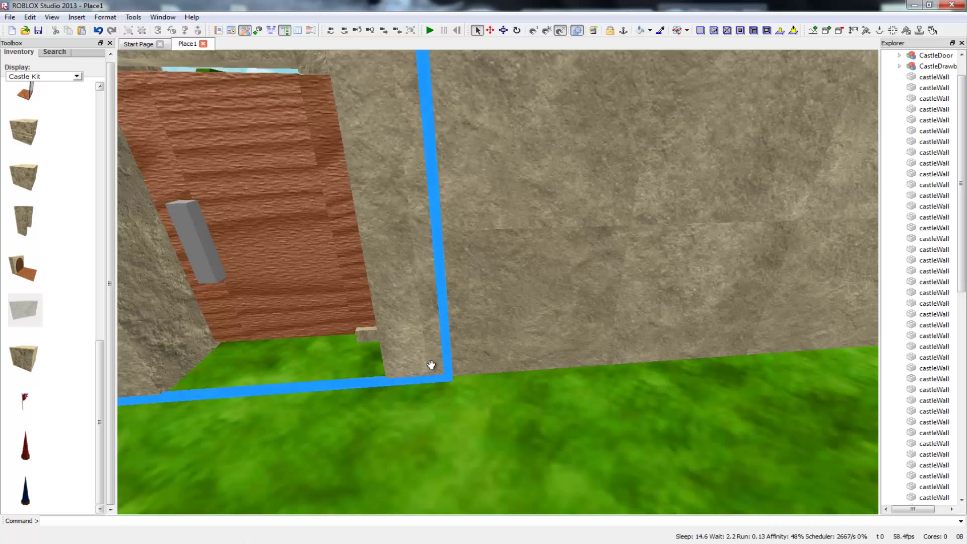
{"action": "left_click", "coordinate": [411, 357]}
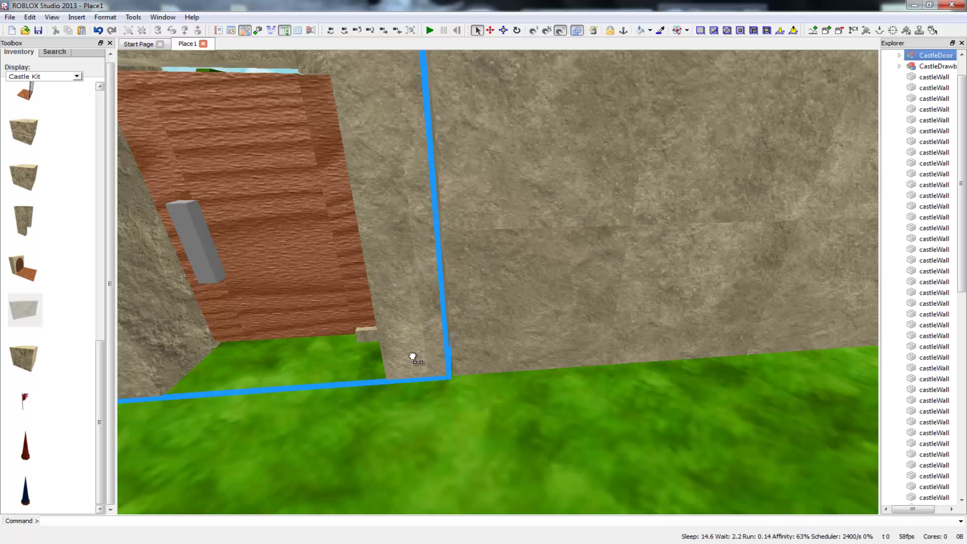
{"action": "key", "text": "d"}
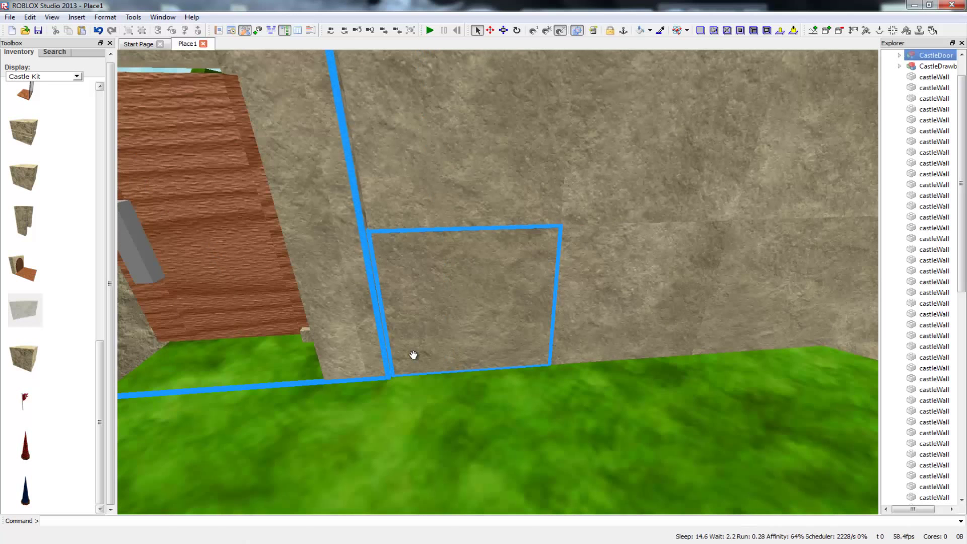
{"action": "key", "text": "a"}
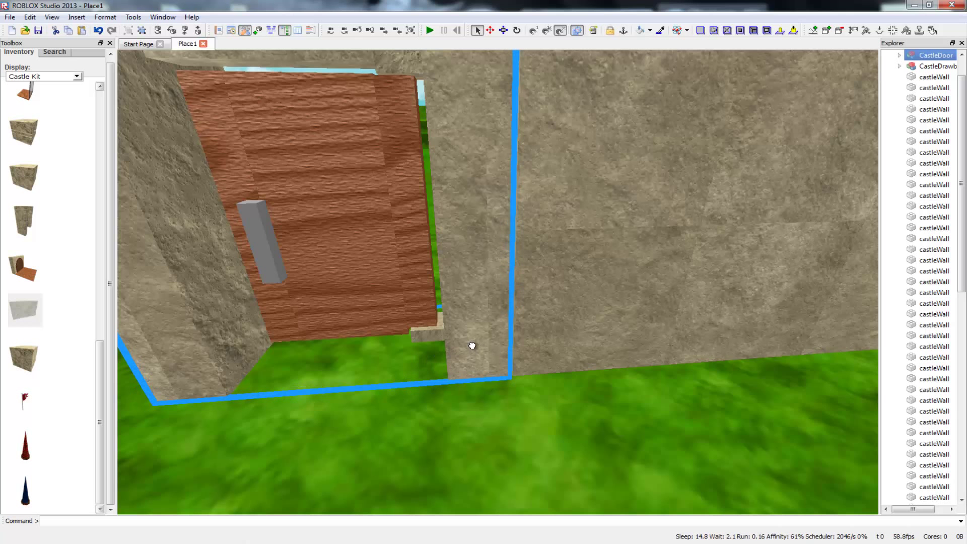
Step: Examine the castle door, the column and the long wall from a distance, from above and along the wall
{"action": "scroll", "coordinate": [479, 349], "scroll_direction": "down", "scroll_amount": 10}
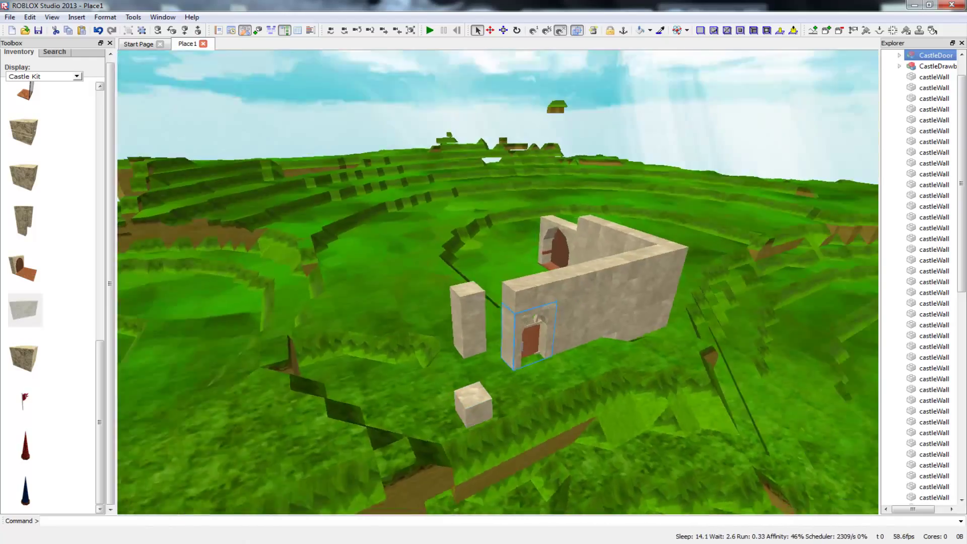
{"action": "right_click_drag", "start_coordinate": [480, 349], "coordinate": [766, 378]}
{"action": "scroll", "coordinate": [498, 282], "scroll_direction": "up", "scroll_amount": 4}
{"action": "right_click_drag", "start_coordinate": [498, 323], "coordinate": [443, 273]}
{"action": "scroll", "coordinate": [453, 323], "scroll_direction": "down", "scroll_amount": 2}
{"action": "right_click_drag", "start_coordinate": [473, 362], "coordinate": [615, 348]}
{"action": "right_click_drag", "start_coordinate": [474, 383], "coordinate": [363, 297]}
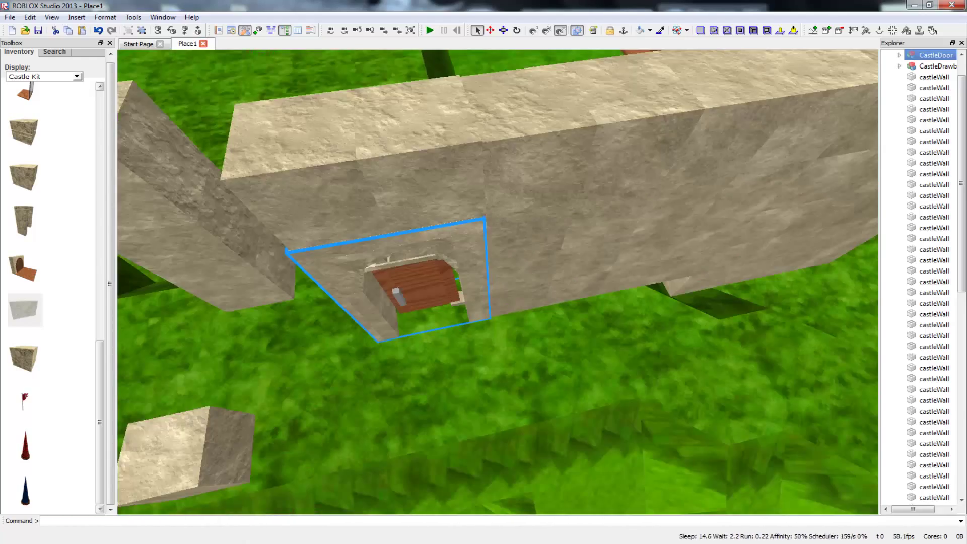
{"action": "right_click_drag", "start_coordinate": [474, 323], "coordinate": [473, 131]}
{"action": "scroll", "coordinate": [473, 343], "scroll_direction": "up", "scroll_amount": 3}
{"action": "scroll", "coordinate": [473, 108], "scroll_direction": "up", "scroll_amount": 2}
{"action": "right_click_drag", "start_coordinate": [656, 131], "coordinate": [536, 240]}
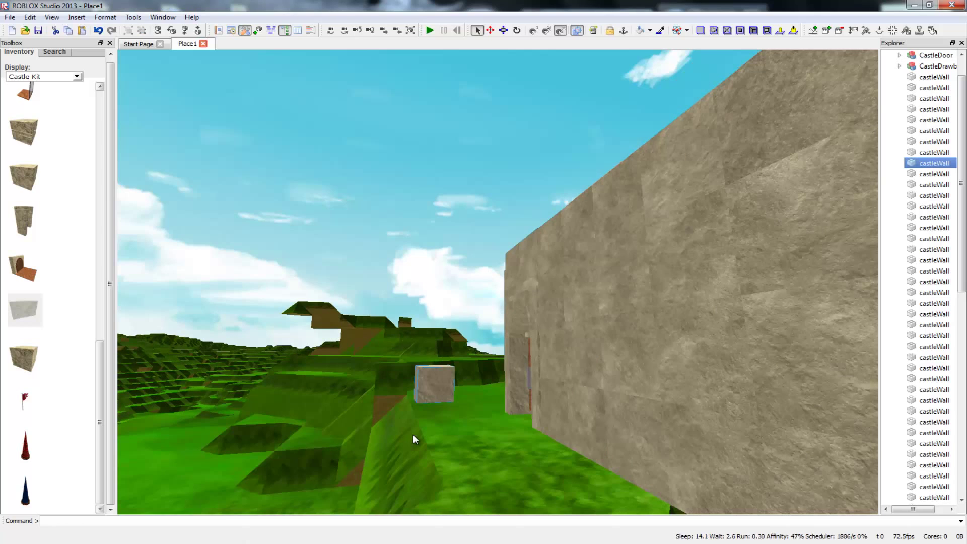
Step: Place the loose wall block at the base of the free-standing column and align it using a different drag grid setting
{"action": "right_click_drag", "start_coordinate": [413, 446], "coordinate": [428, 399]}
{"action": "left_click_drag", "start_coordinate": [447, 399], "coordinate": [442, 325]}
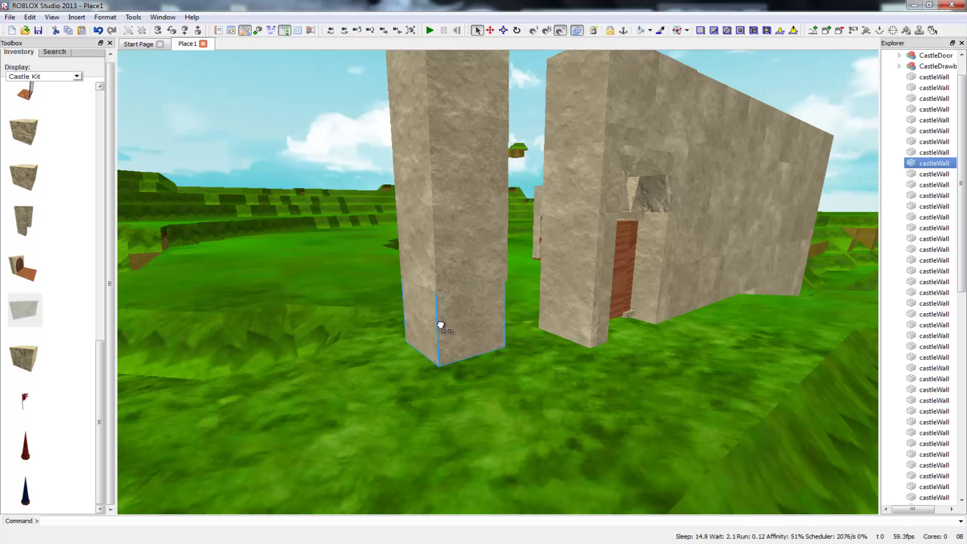
{"action": "right_click_drag", "start_coordinate": [441, 326], "coordinate": [594, 327]}
{"action": "left_click_drag", "start_coordinate": [451, 360], "coordinate": [469, 367]}
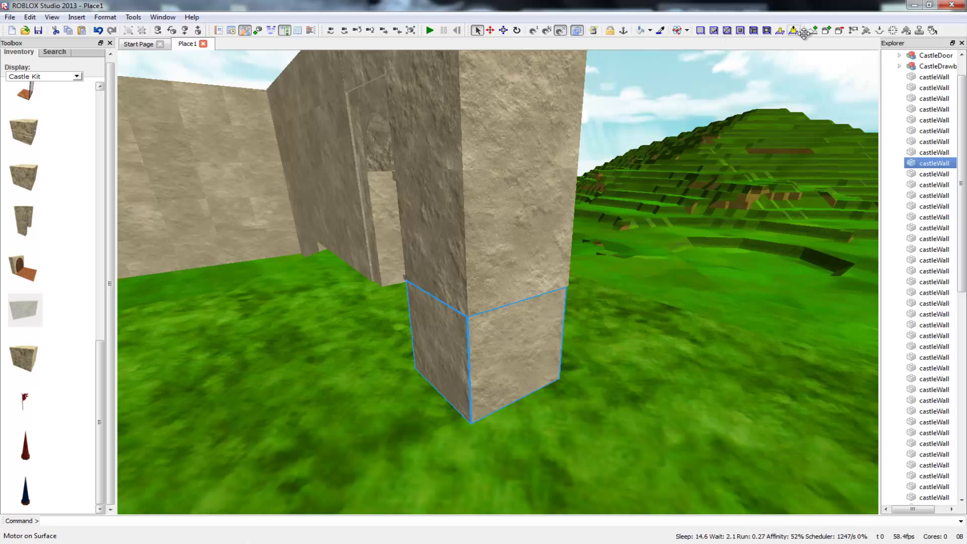
{"action": "left_click", "coordinate": [547, 31]}
{"action": "left_click_drag", "start_coordinate": [495, 346], "coordinate": [495, 371]}
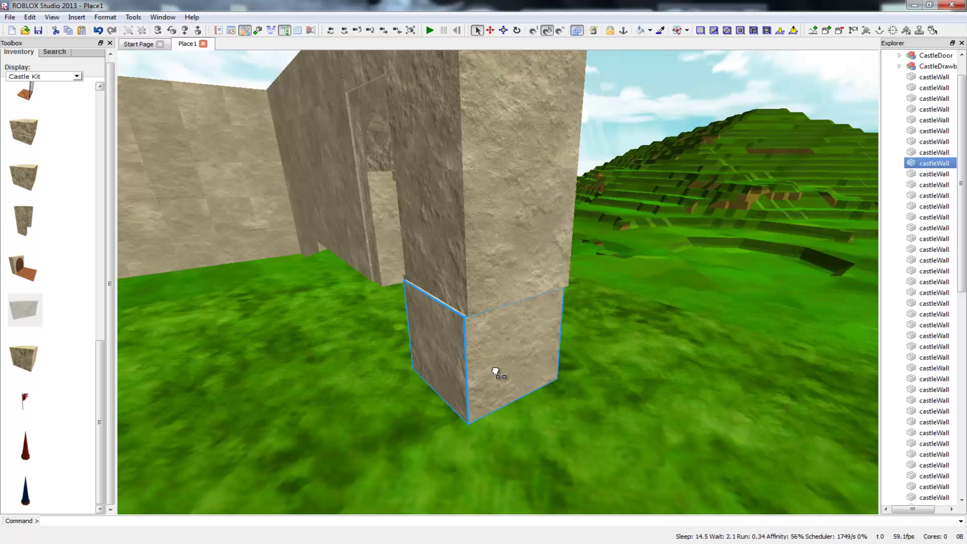
{"action": "left_click", "coordinate": [509, 299]}
{"action": "left_click", "coordinate": [504, 140], "text": "ctrl"}
{"action": "right_click_drag", "start_coordinate": [683, 238], "coordinate": [670, 164]}
{"action": "left_click", "coordinate": [518, 181], "text": "ctrl"}
{"action": "mouse_move", "coordinate": [572, 394]}
{"action": "right_mouse_down"}
{"action": "mouse_move", "coordinate": [572, 428]}
{"action": "mouse_move", "coordinate": [544, 473]}
{"action": "mouse_move", "coordinate": [572, 393]}
{"action": "right_mouse_up"}
{"action": "left_click", "coordinate": [578, 301]}
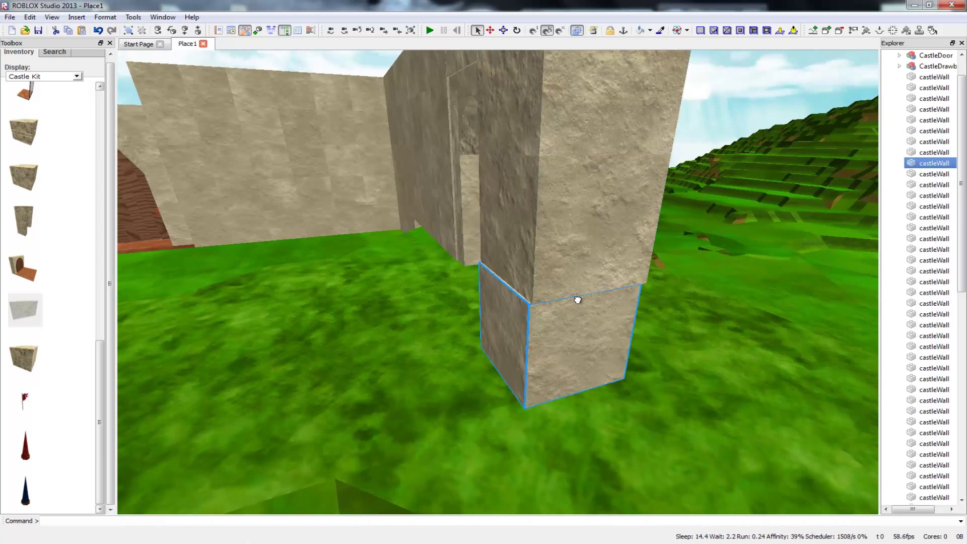
Step: Select the three upper blocks of the column and align them with the bottom block
{"action": "right_click_drag", "start_coordinate": [578, 299], "coordinate": [579, 237]}
{"action": "left_click", "coordinate": [540, 242]}
{"action": "left_click", "coordinate": [527, 363], "text": "shift"}
{"action": "left_click", "coordinate": [532, 428], "text": "shift"}
{"action": "right_click_drag", "start_coordinate": [531, 428], "coordinate": [532, 479]}
{"action": "right_click_drag", "start_coordinate": [646, 401], "coordinate": [616, 446]}
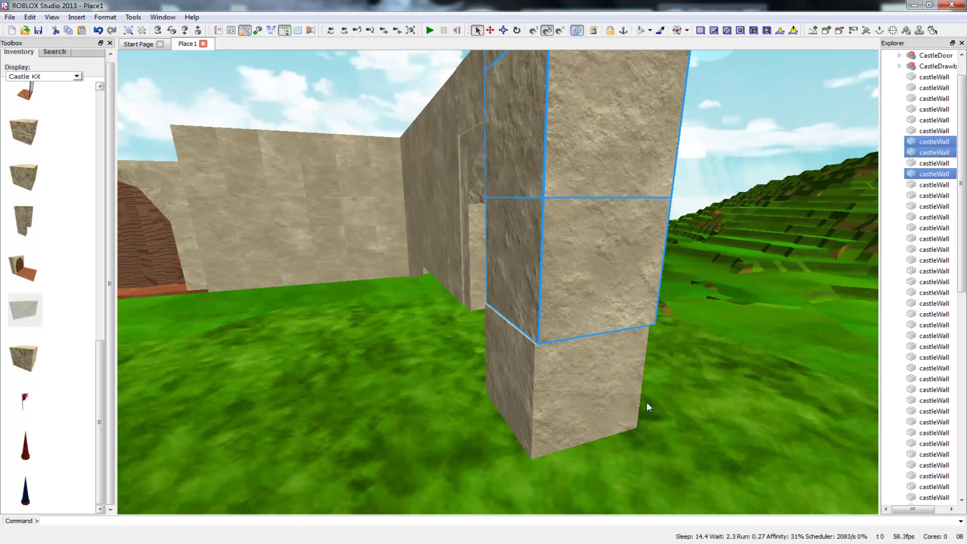
{"action": "left_click_drag", "start_coordinate": [583, 317], "coordinate": [563, 316]}
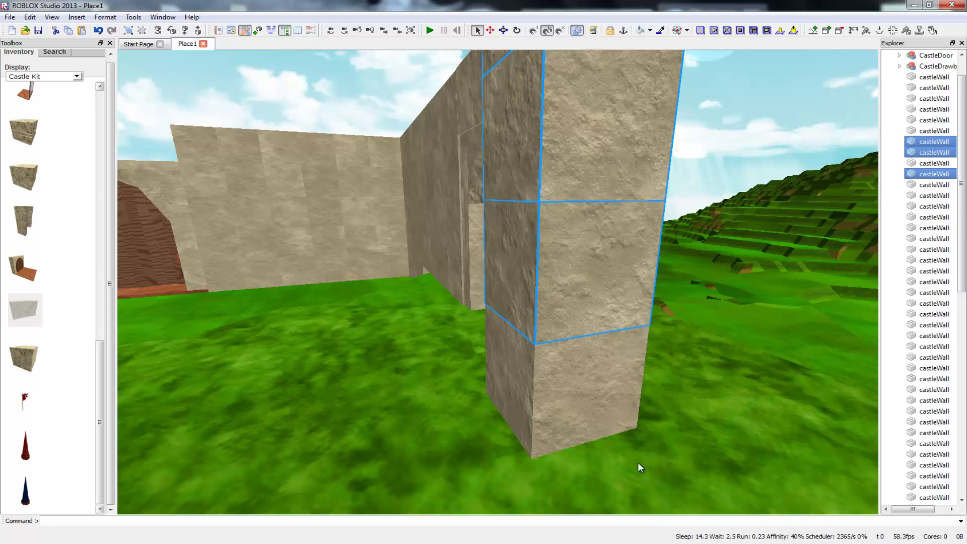
Step: Add the bottom block to the selection and move the four-block column next to the castle door
{"action": "left_click", "coordinate": [602, 396], "text": "shift"}
{"action": "right_click_drag", "start_coordinate": [750, 387], "coordinate": [608, 302]}
{"action": "key", "text": "s"}
{"action": "left_click_drag", "start_coordinate": [542, 304], "coordinate": [581, 340]}
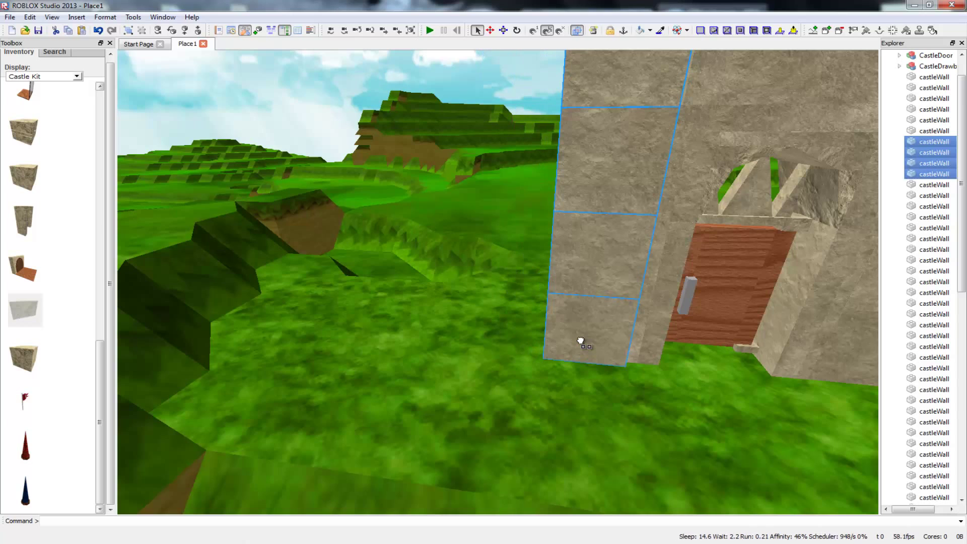
Step: Shift the four-block column along the ground to line it up with the outer side of the door frame
{"action": "right_click_drag", "start_coordinate": [608, 385], "coordinate": [615, 358]}
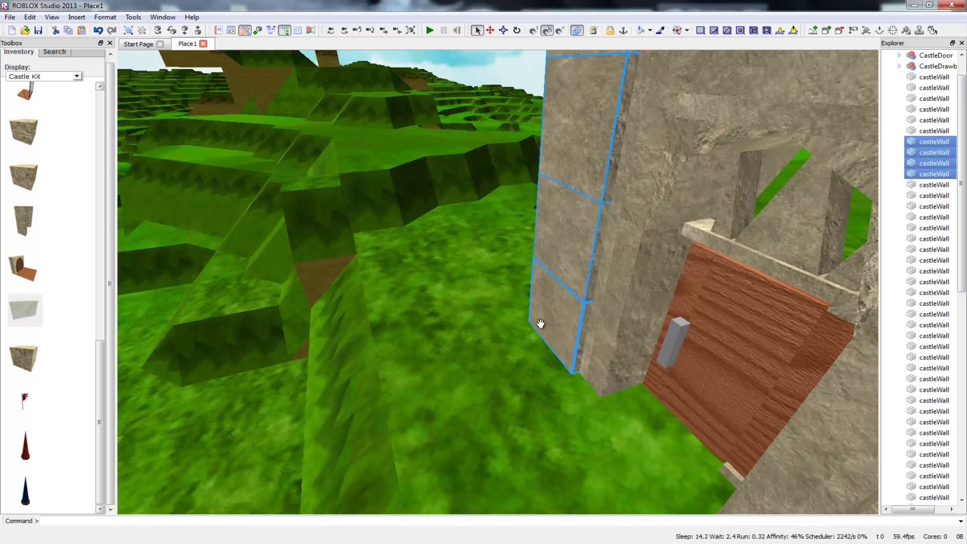
{"action": "left_click_drag", "start_coordinate": [546, 321], "coordinate": [582, 333]}
{"action": "left_click_drag", "start_coordinate": [556, 299], "coordinate": [864, 347]}
{"action": "key", "text": "a"}
{"action": "mouse_move", "coordinate": [863, 347]}
{"action": "right_mouse_down"}
{"action": "mouse_move", "coordinate": [876, 347]}
{"action": "mouse_move", "coordinate": [857, 342]}
{"action": "mouse_move", "coordinate": [869, 323]}
{"action": "mouse_move", "coordinate": [864, 252]}
{"action": "mouse_move", "coordinate": [857, 362]}
{"action": "mouse_move", "coordinate": [856, 348]}
{"action": "right_mouse_up"}
{"action": "key", "text": "s"}
{"action": "left_click_drag", "start_coordinate": [862, 348], "coordinate": [750, 290]}
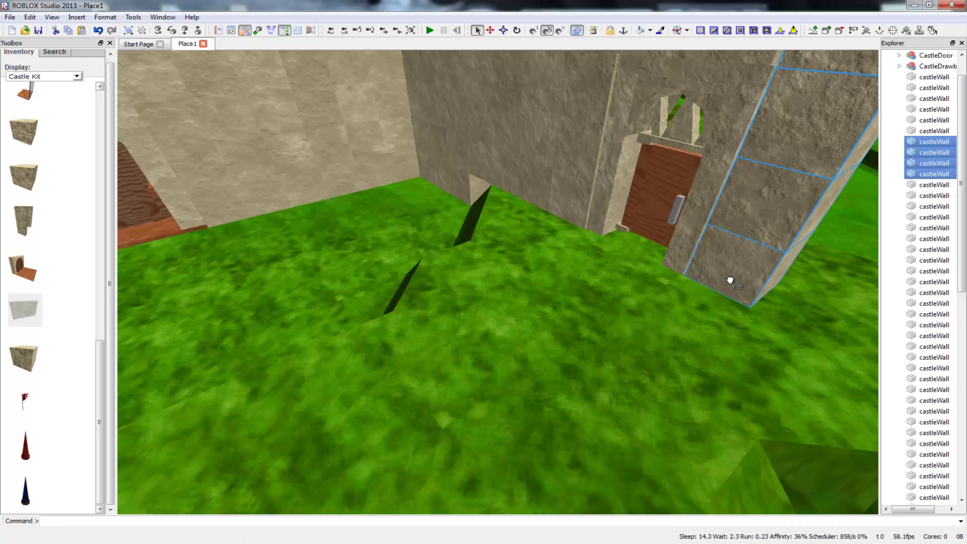
Step: Check the column from the inner side of the castle and slide it closer to the door frame
{"action": "right_click_drag", "start_coordinate": [776, 312], "coordinate": [698, 341]}
{"action": "right_click_drag", "start_coordinate": [389, 406], "coordinate": [484, 393]}
{"action": "key", "text": "w"}
{"action": "key", "text": "w"}
{"action": "key", "text": "s"}
{"action": "key", "text": "a"}
{"action": "right_click_drag", "start_coordinate": [319, 452], "coordinate": [320, 452]}
{"action": "key", "text": "a"}
{"action": "right_click_drag", "start_coordinate": [439, 445], "coordinate": [442, 444]}
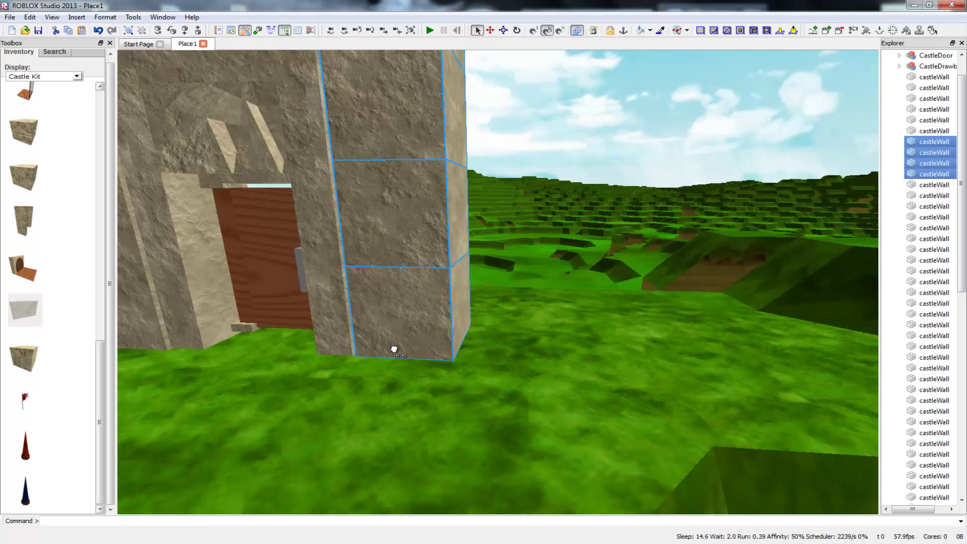
{"action": "left_click_drag", "start_coordinate": [394, 352], "coordinate": [419, 341]}
Step: Close the remaining gap between the column and the castle door frame, and deselect the column
{"action": "right_click_drag", "start_coordinate": [476, 361], "coordinate": [401, 390]}
{"action": "right_click_drag", "start_coordinate": [480, 324], "coordinate": [479, 324]}
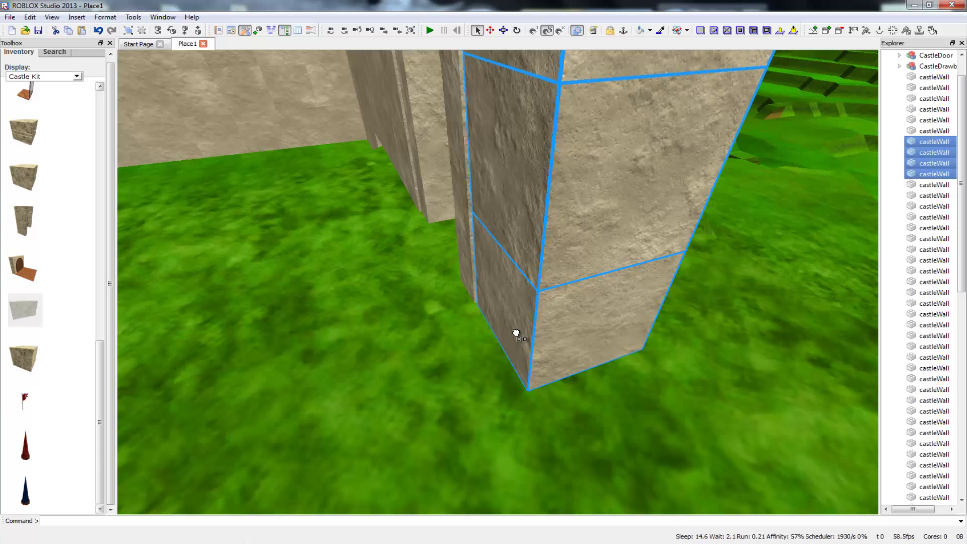
{"action": "left_click_drag", "start_coordinate": [525, 343], "coordinate": [554, 328]}
{"action": "right_click_drag", "start_coordinate": [554, 329], "coordinate": [551, 328]}
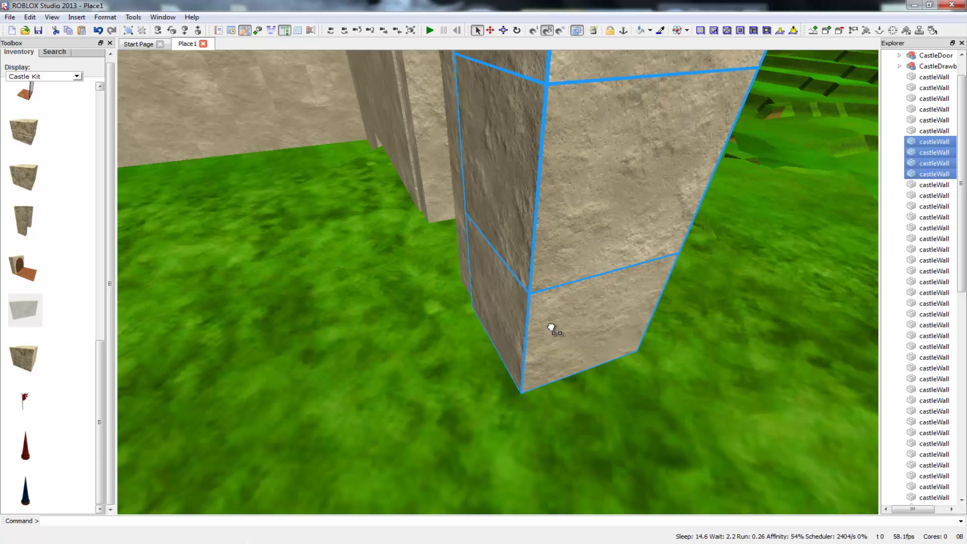
{"action": "right_click_drag", "start_coordinate": [725, 363], "coordinate": [732, 286]}
{"action": "left_click", "coordinate": [679, 359]}
{"action": "right_click_drag", "start_coordinate": [679, 359], "coordinate": [619, 371]}
{"action": "right_click_drag", "start_coordinate": [529, 439], "coordinate": [514, 456]}
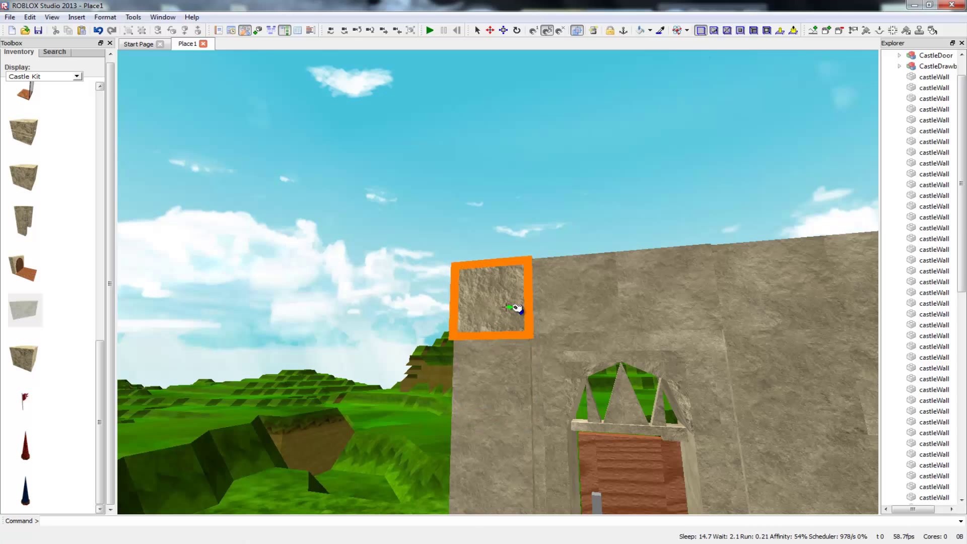
Step: Fill the gap above the arched castle gate with a row of wall blocks level with the top of the adjoining wall
{"action": "left_click", "coordinate": [530, 309]}
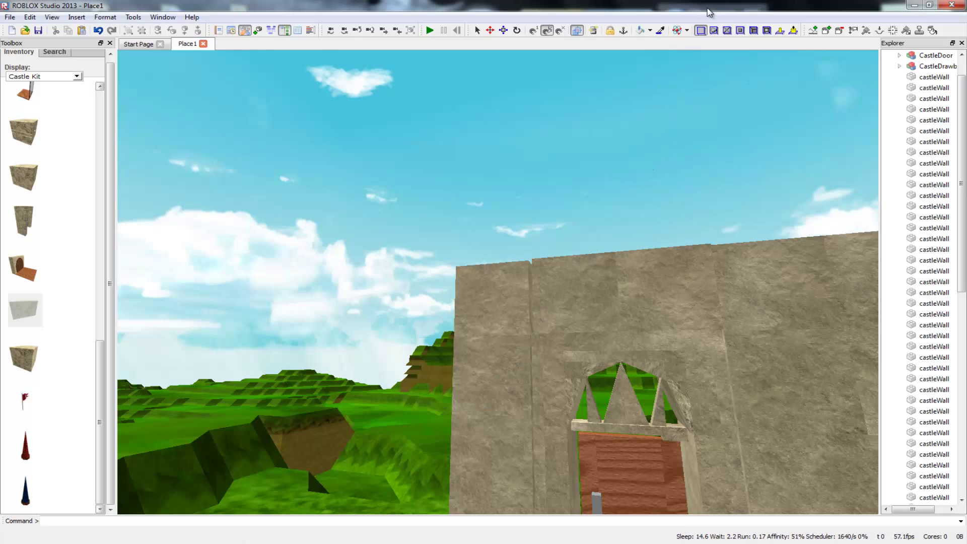
{"action": "right_click_drag", "start_coordinate": [555, 289], "coordinate": [574, 275]}
{"action": "scroll", "coordinate": [555, 289], "scroll_direction": "down", "scroll_amount": 3}
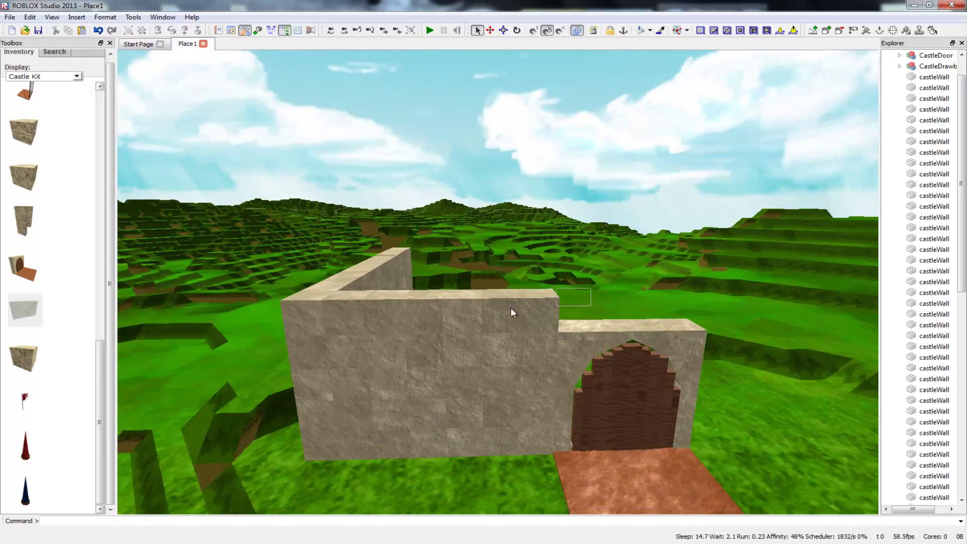
{"action": "left_click_drag", "start_coordinate": [434, 308], "coordinate": [682, 323]}
{"action": "right_click_drag", "start_coordinate": [757, 358], "coordinate": [775, 377]}
{"action": "key", "text": "d"}
{"action": "key", "text": "d"}
{"action": "key", "text": "a"}
{"action": "left_click_drag", "start_coordinate": [514, 294], "coordinate": [511, 339]}
{"action": "right_click_drag", "start_coordinate": [710, 429], "coordinate": [811, 347]}
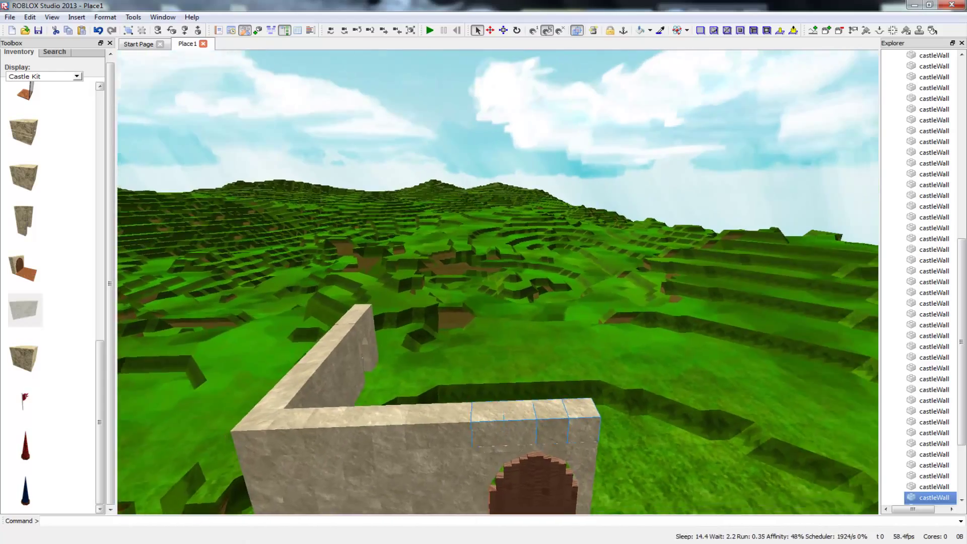
Step: Select a large block section of the front wall beside the arched gate, copy it, and clear the selection
{"action": "scroll", "coordinate": [431, 340], "scroll_direction": "down", "scroll_amount": 3}
{"action": "right_click_drag", "start_coordinate": [464, 330], "coordinate": [431, 340]}
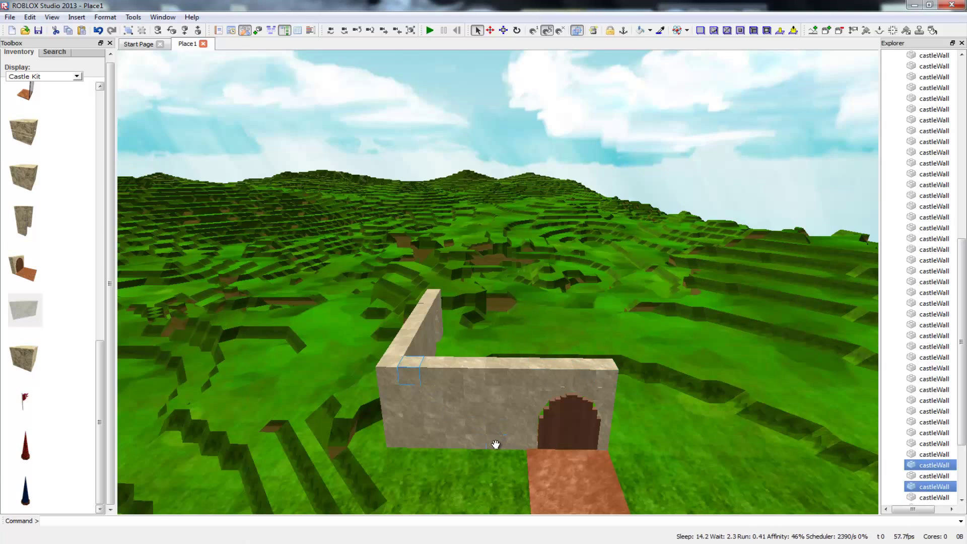
{"action": "right_click_drag", "start_coordinate": [413, 351], "coordinate": [467, 329]}
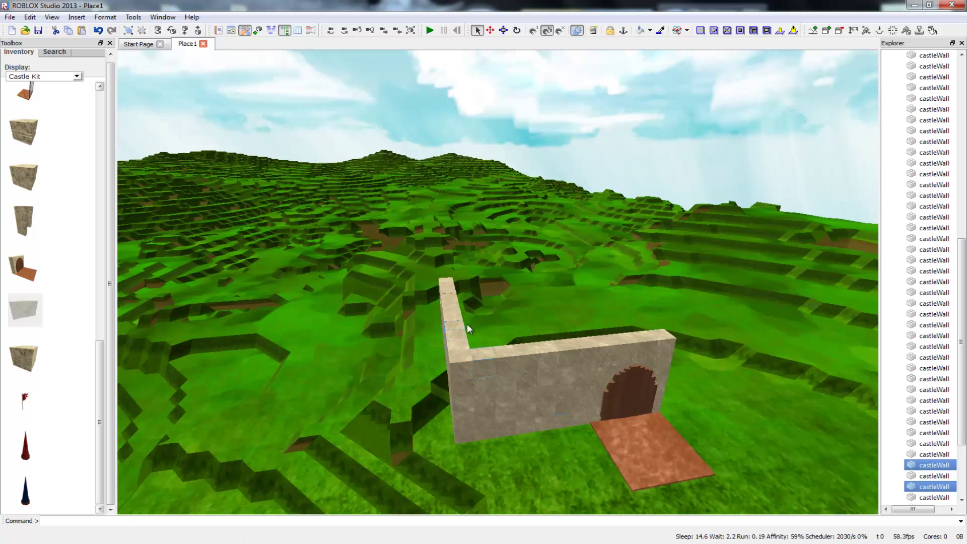
{"action": "left_click_drag", "start_coordinate": [509, 375], "coordinate": [592, 433]}
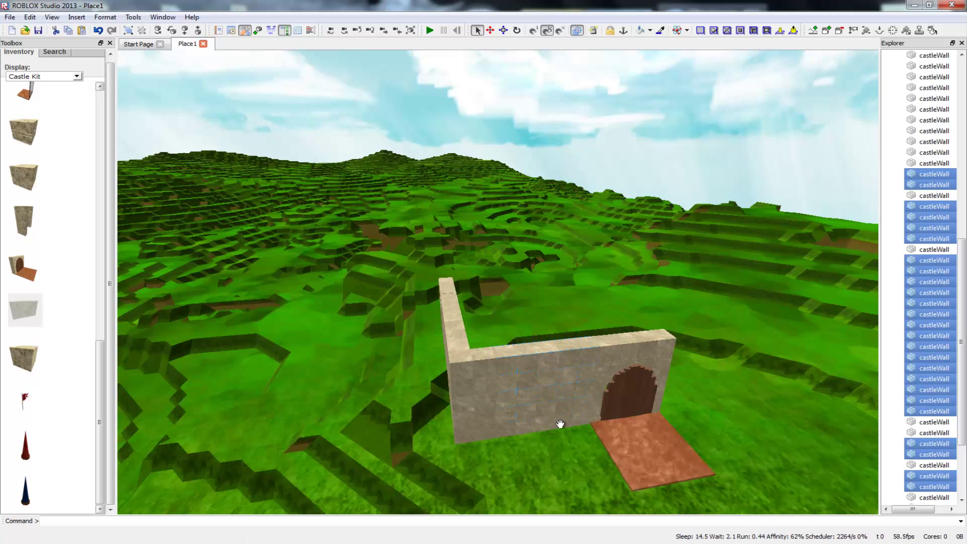
{"action": "left_click", "coordinate": [741, 428]}
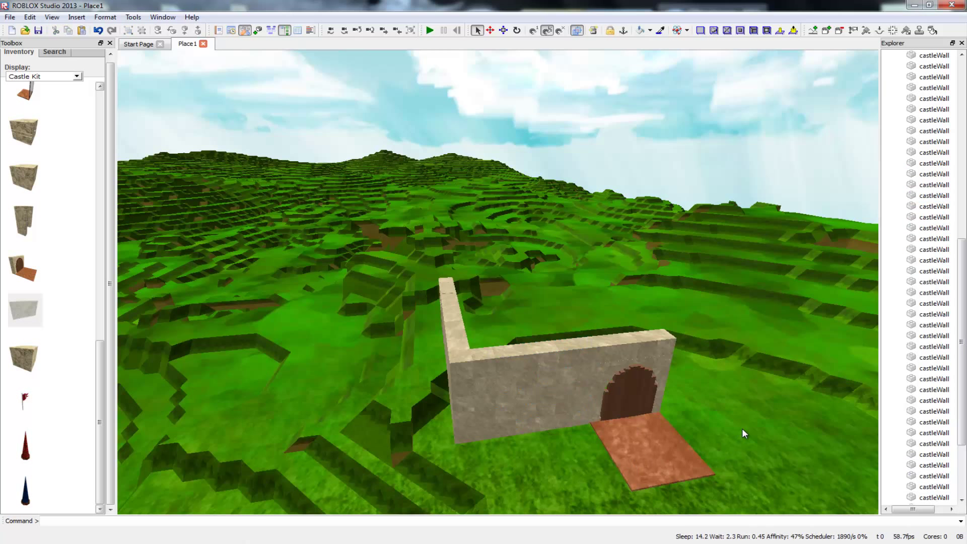
Step: Paste the copied wall section against the free side of the arched gate to continue the front wall, and deselect it
{"action": "key", "text": "ctrl+v"}
{"action": "left_click_drag", "start_coordinate": [484, 317], "coordinate": [700, 403]}
{"action": "right_click_drag", "start_coordinate": [700, 404], "coordinate": [729, 445]}
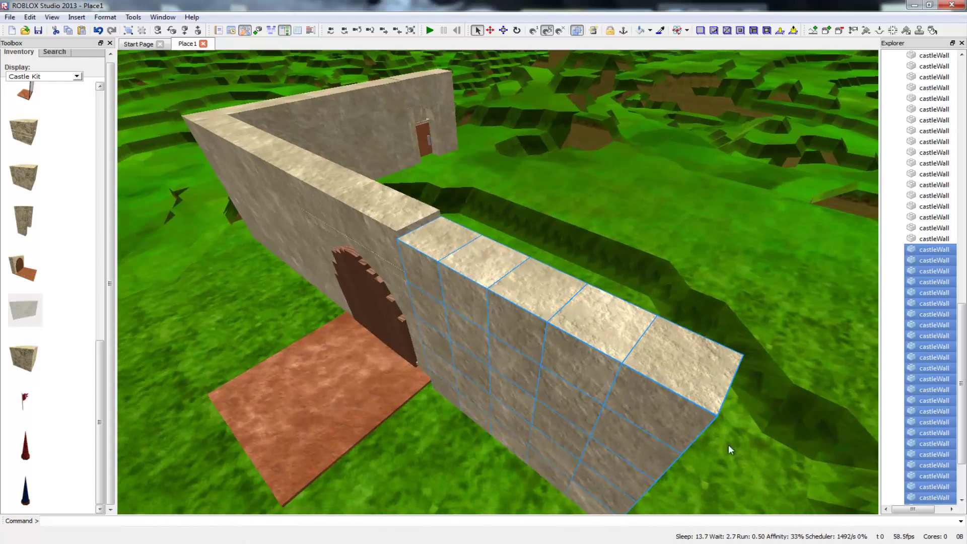
{"action": "mouse_move", "coordinate": [517, 436]}
{"action": "left_mouse_down"}
{"action": "mouse_move", "coordinate": [534, 432]}
{"action": "mouse_move", "coordinate": [519, 424]}
{"action": "left_mouse_up"}
{"action": "scroll", "coordinate": [498, 282], "scroll_direction": "down", "scroll_amount": 3}
{"action": "mouse_move", "coordinate": [519, 424]}
{"action": "right_mouse_down"}
{"action": "mouse_move", "coordinate": [613, 398]}
{"action": "mouse_move", "coordinate": [637, 406]}
{"action": "mouse_move", "coordinate": [524, 421]}
{"action": "mouse_move", "coordinate": [518, 440]}
{"action": "right_mouse_up"}
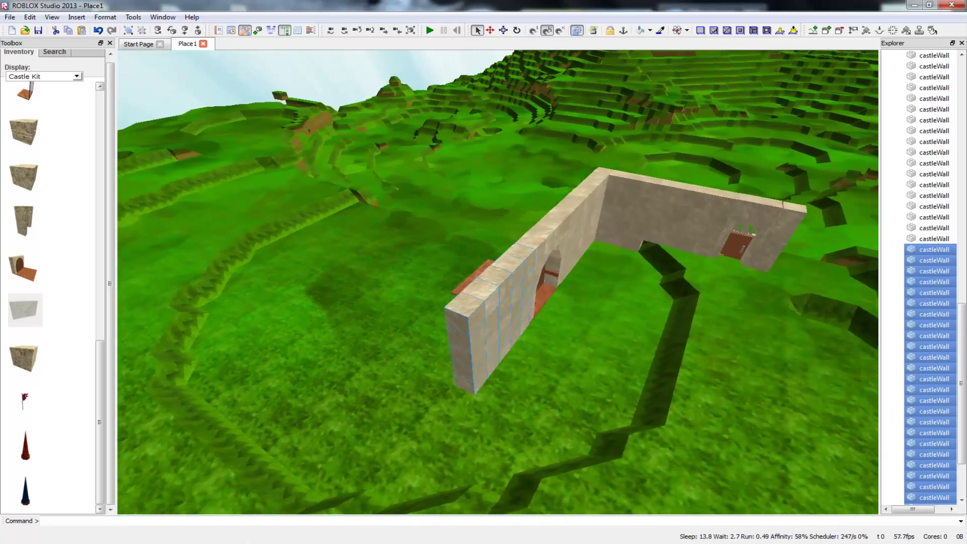
{"action": "scroll", "coordinate": [520, 436], "scroll_direction": "down", "scroll_amount": 2}
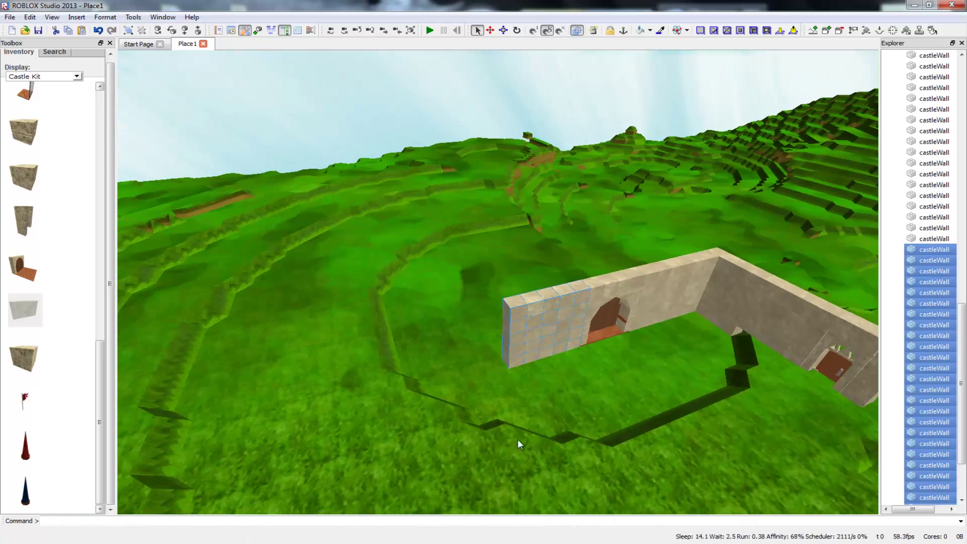
{"action": "left_click", "coordinate": [563, 386]}
Step: Paste another copy of the wall section and move it to the free end of the front wall, at right angles to it
{"action": "key", "text": "ctrl+v"}
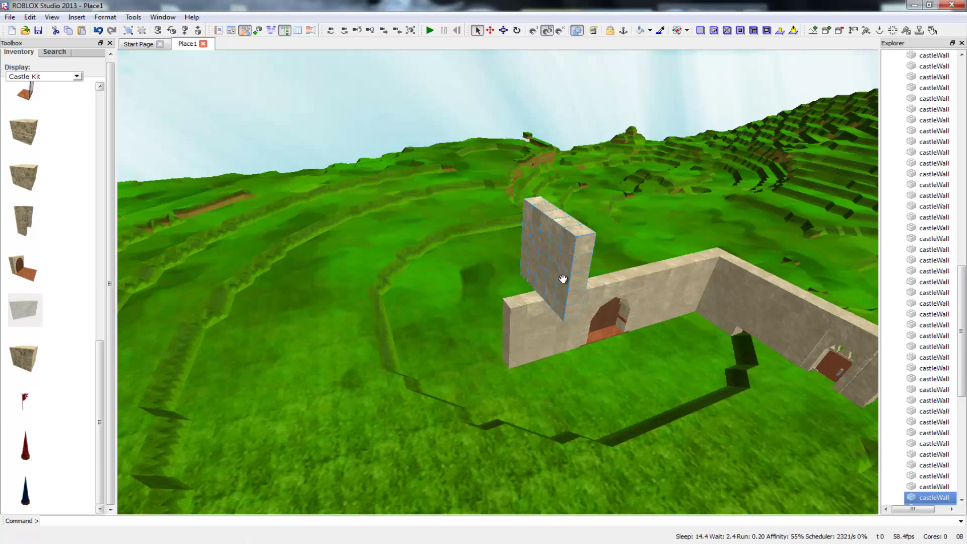
{"action": "left_click_drag", "start_coordinate": [579, 387], "coordinate": [559, 444]}
{"action": "right_click_drag", "start_coordinate": [560, 443], "coordinate": [705, 444]}
{"action": "right_click_drag", "start_coordinate": [519, 383], "coordinate": [406, 445]}
Step: Slide the perpendicular wall section against the front wall's end so the two walls form a corner
{"action": "scroll", "coordinate": [527, 445], "scroll_direction": "up", "scroll_amount": 4}
{"action": "right_click_drag", "start_coordinate": [528, 444], "coordinate": [577, 474]}
{"action": "scroll", "coordinate": [511, 429], "scroll_direction": "up", "scroll_amount": 2}
{"action": "right_click_drag", "start_coordinate": [439, 413], "coordinate": [479, 397]}
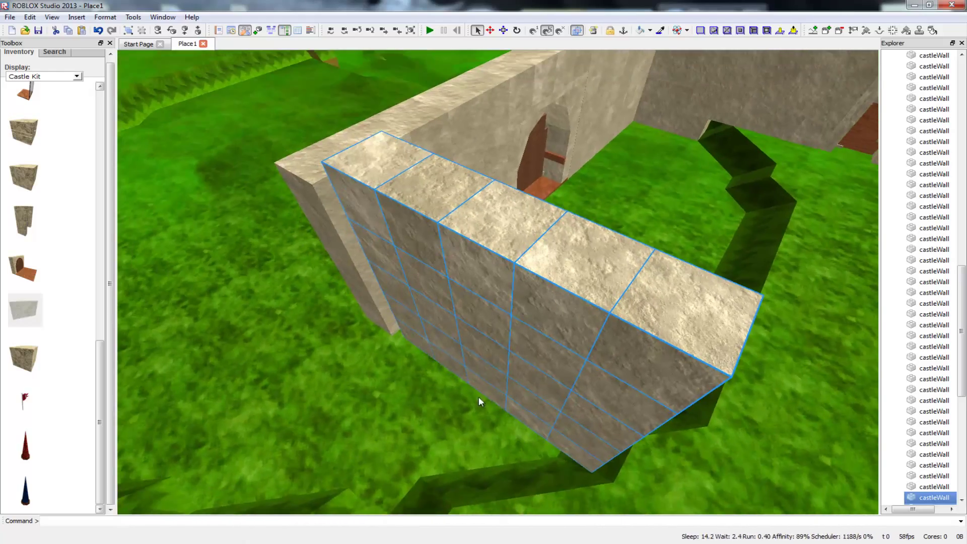
{"action": "left_click_drag", "start_coordinate": [507, 355], "coordinate": [517, 413]}
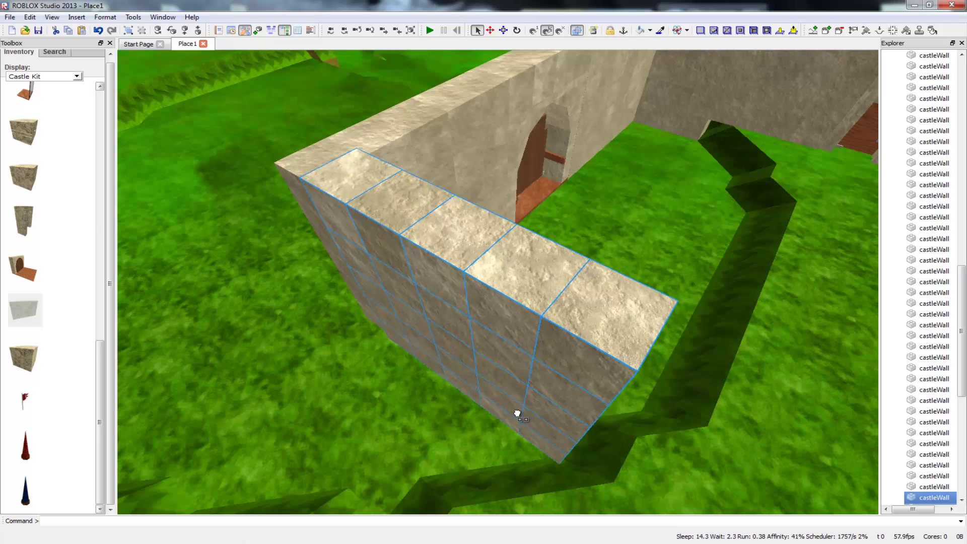
{"action": "right_click_drag", "start_coordinate": [529, 403], "coordinate": [519, 401]}
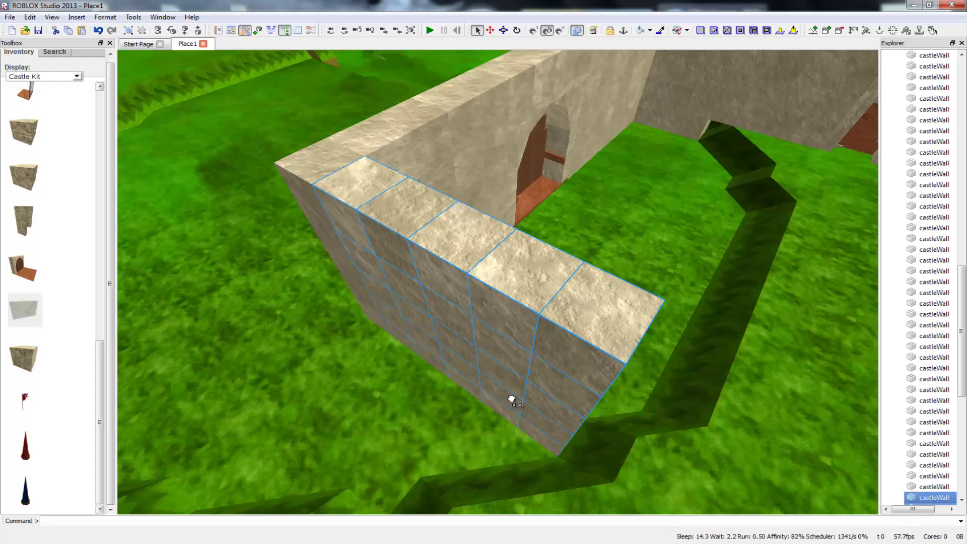
Step: Delete the floating chunk of terrain above the hills with the terrain Remover
{"action": "right_click_drag", "start_coordinate": [315, 428], "coordinate": [360, 386]}
{"action": "key", "text": "a"}
{"action": "key", "text": "s"}
{"action": "key", "text": "a"}
{"action": "key", "text": "w"}
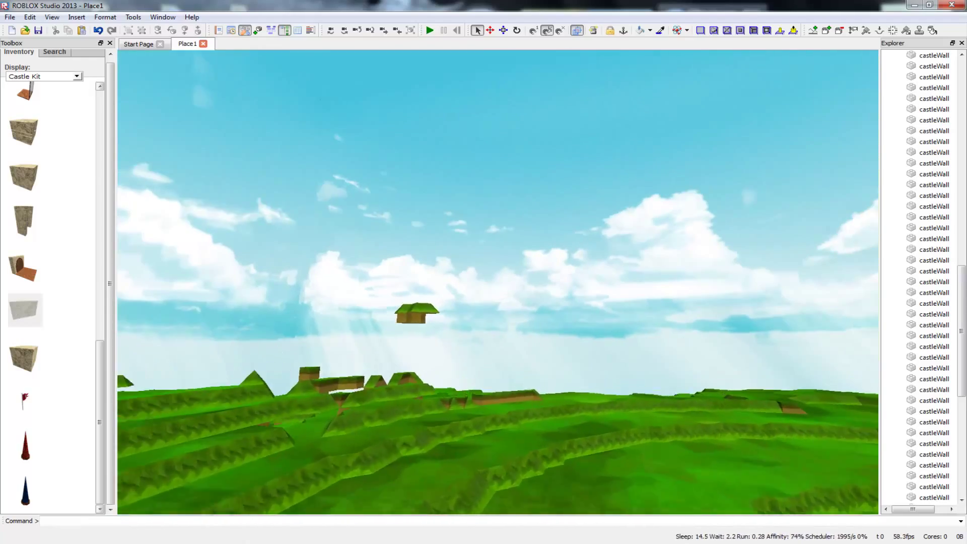
{"action": "scroll", "coordinate": [316, 434], "scroll_direction": "up", "scroll_amount": 1}
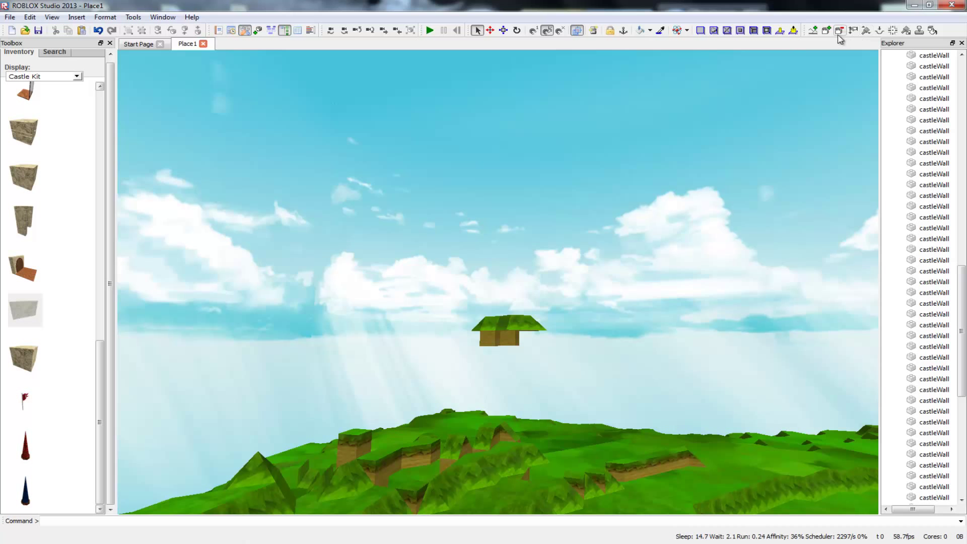
{"action": "left_click", "coordinate": [503, 325]}
{"action": "left_click", "coordinate": [489, 328]}
{"action": "left_click", "coordinate": [493, 330]}
{"action": "left_click", "coordinate": [501, 331]}
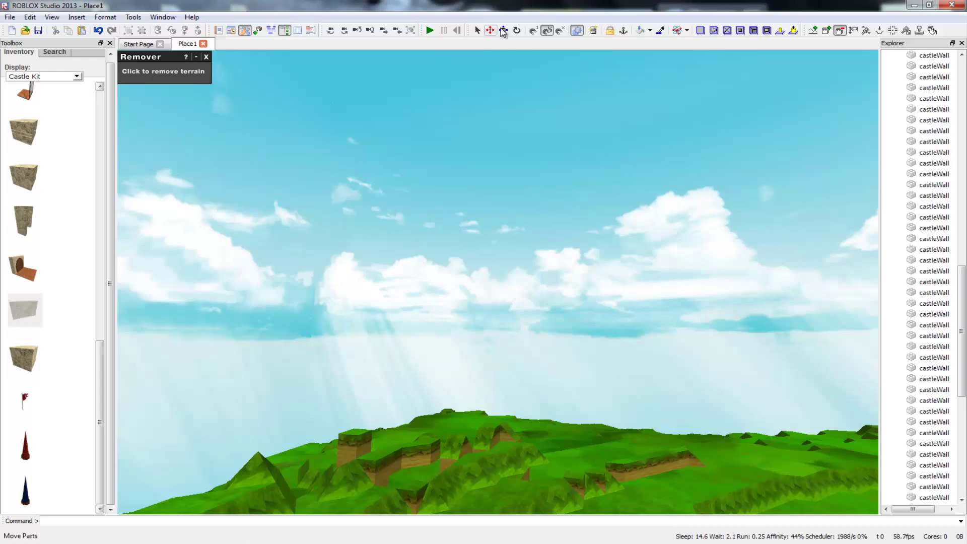
Step: Return to the castle, select the blocks of the new side wall, copy them, and clear the selection
{"action": "right_click_drag", "start_coordinate": [369, 276], "coordinate": [181, 350]}
{"action": "key", "text": "d"}
{"action": "key", "text": "w"}
{"action": "key", "text": "a"}
{"action": "right_click_drag", "start_coordinate": [302, 300], "coordinate": [176, 299]}
{"action": "key", "text": "d"}
{"action": "key", "text": "w"}
{"action": "key", "text": "d"}
{"action": "right_click_drag", "start_coordinate": [475, 262], "coordinate": [375, 288]}
{"action": "left_click_drag", "start_coordinate": [301, 143], "coordinate": [519, 323]}
{"action": "right_click_drag", "start_coordinate": [519, 323], "coordinate": [660, 287]}
{"action": "key", "text": "a"}
{"action": "key", "text": "s"}
{"action": "key", "text": "w"}
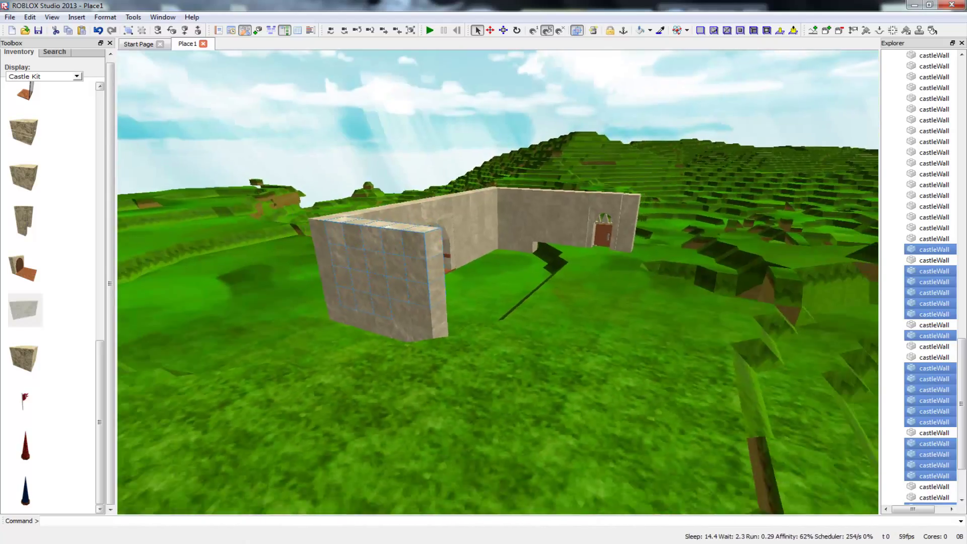
{"action": "right_click_drag", "start_coordinate": [486, 317], "coordinate": [444, 436]}
{"action": "left_click", "coordinate": [555, 416]}
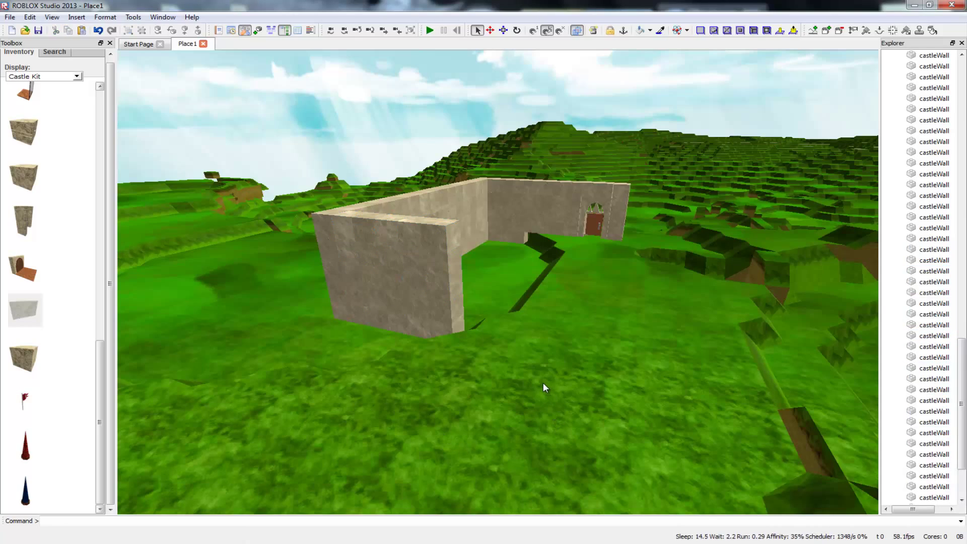
Step: Paste the copied wall section on the grass beside the castle and rotate it parallel to the new side wall
{"action": "key", "text": "ctrl+v"}
{"action": "left_click_drag", "start_coordinate": [488, 383], "coordinate": [618, 463]}
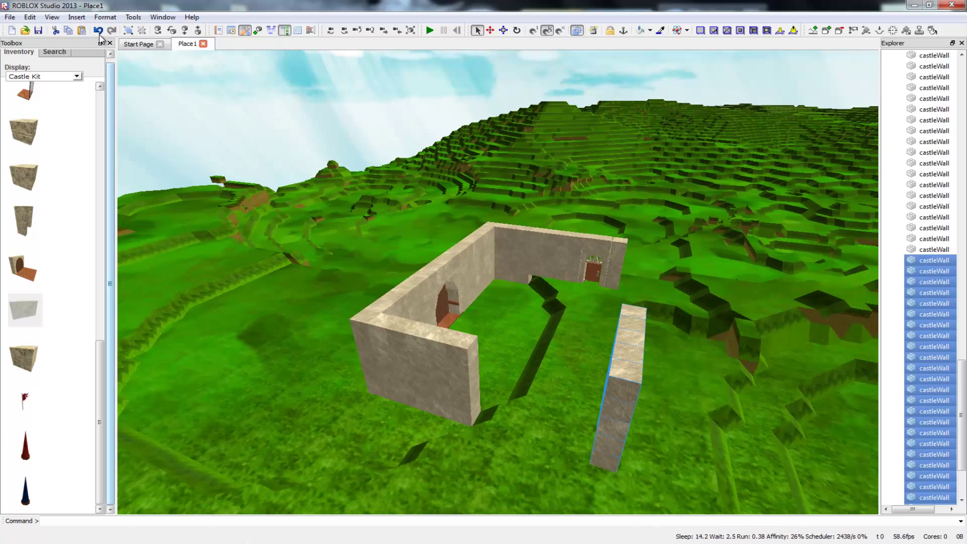
{"action": "left_click", "coordinate": [158, 31]}
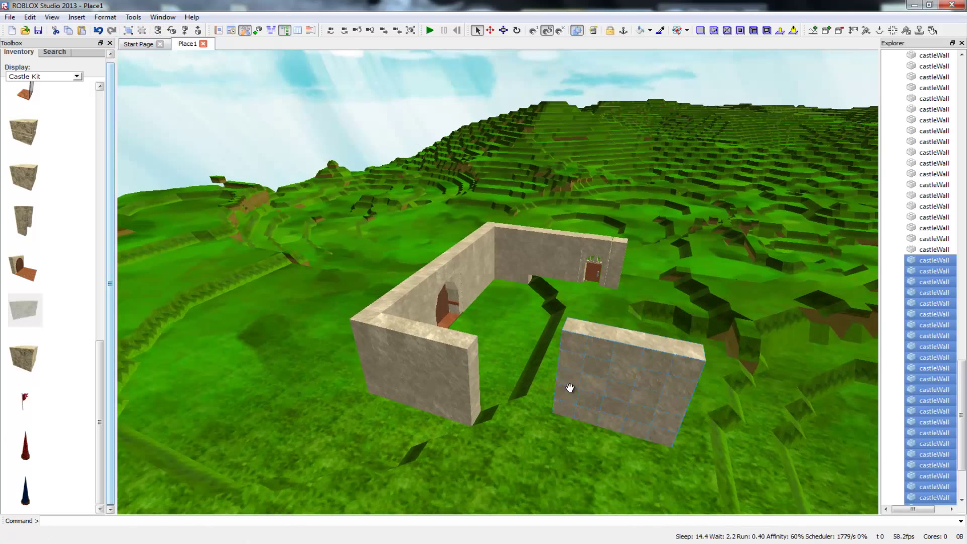
Step: Move the rotated wall section close to the free end of the side wall
{"action": "left_click_drag", "start_coordinate": [646, 393], "coordinate": [623, 399]}
{"action": "left_click_drag", "start_coordinate": [544, 425], "coordinate": [555, 446]}
{"action": "mouse_move", "coordinate": [554, 445]}
{"action": "right_mouse_down"}
{"action": "mouse_move", "coordinate": [403, 474]}
{"action": "mouse_move", "coordinate": [370, 466]}
{"action": "mouse_move", "coordinate": [567, 447]}
{"action": "right_mouse_up"}
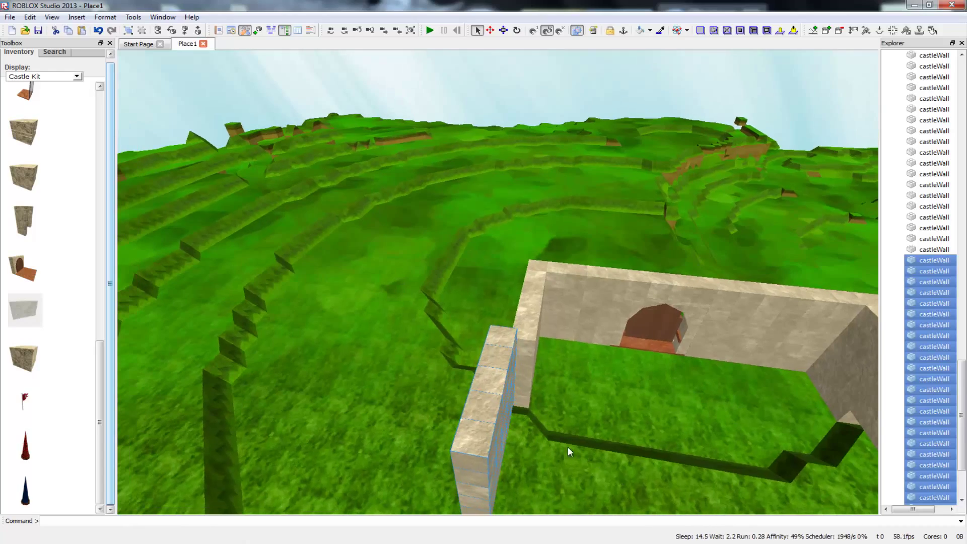
{"action": "left_click_drag", "start_coordinate": [453, 418], "coordinate": [469, 425]}
{"action": "right_click_drag", "start_coordinate": [483, 428], "coordinate": [473, 340]}
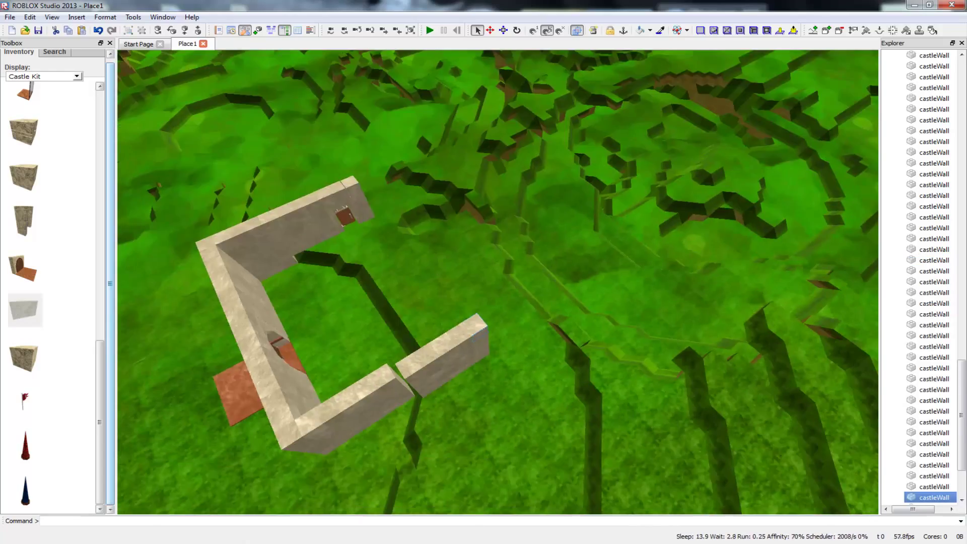
Step: Select all blocks of the detached wall section and slide them together up to the side wall
{"action": "left_click_drag", "start_coordinate": [397, 297], "coordinate": [462, 385]}
{"action": "left_click_drag", "start_coordinate": [434, 290], "coordinate": [576, 382]}
{"action": "right_click_drag", "start_coordinate": [525, 382], "coordinate": [496, 382]}
{"action": "left_click_drag", "start_coordinate": [525, 382], "coordinate": [496, 379]}
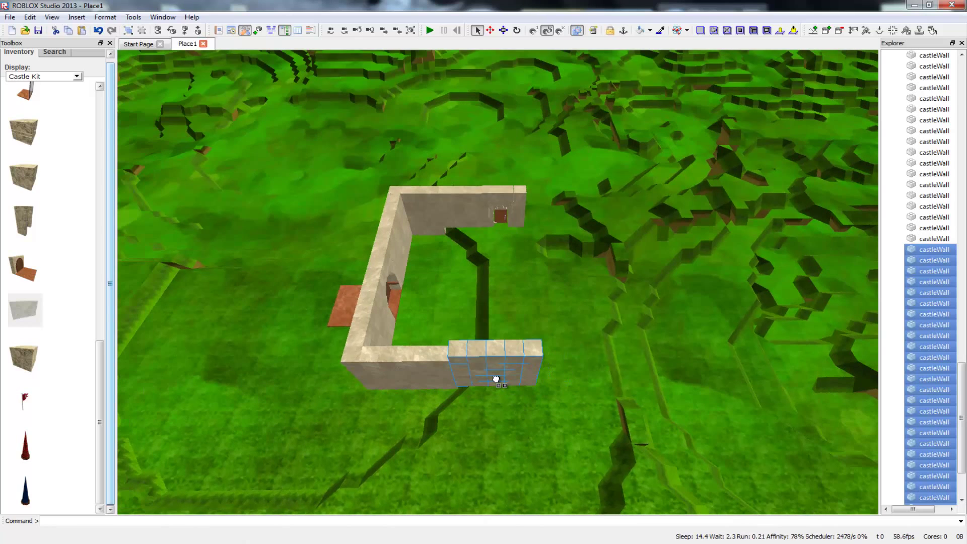
Step: Reposition the selected wall section from above so that it sits directly behind the free end of the side wall
{"action": "right_click_drag", "start_coordinate": [497, 378], "coordinate": [596, 393]}
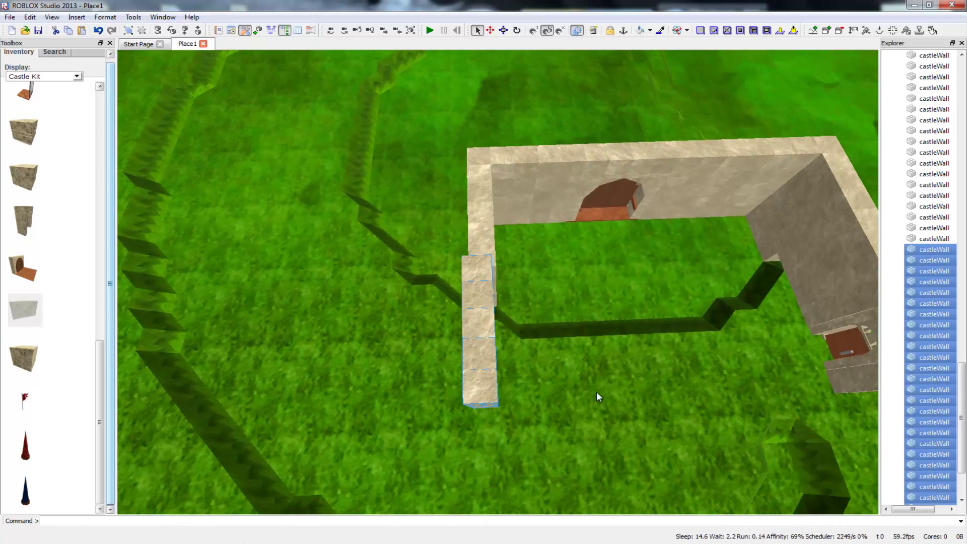
{"action": "left_click_drag", "start_coordinate": [483, 373], "coordinate": [487, 380]}
{"action": "right_click_drag", "start_coordinate": [487, 380], "coordinate": [527, 274]}
{"action": "left_click_drag", "start_coordinate": [518, 243], "coordinate": [505, 266]}
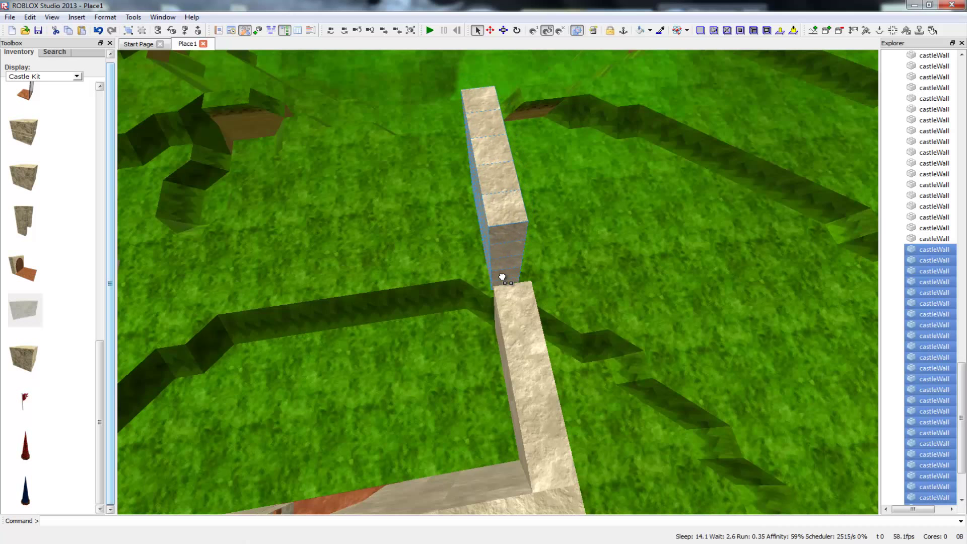
{"action": "left_click_drag", "start_coordinate": [497, 197], "coordinate": [494, 268]}
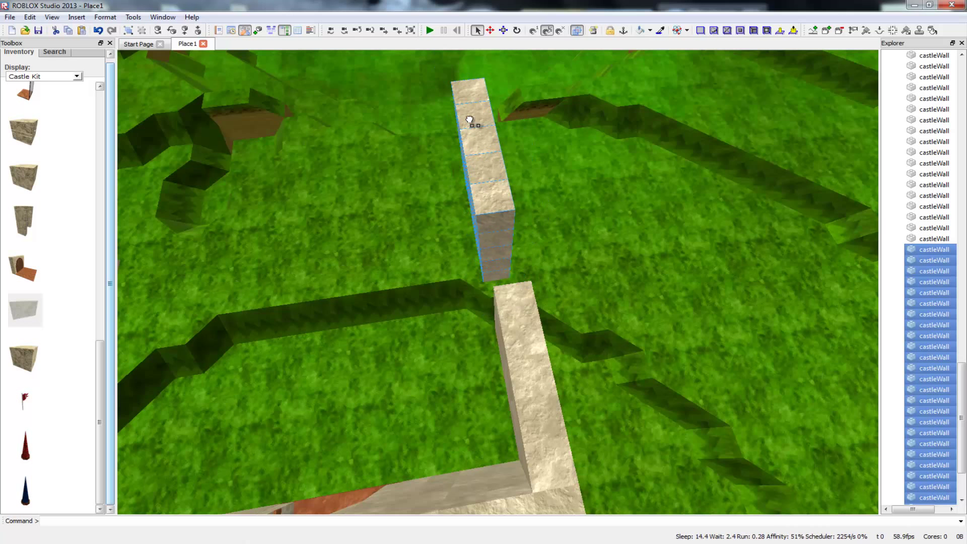
{"action": "left_click_drag", "start_coordinate": [470, 120], "coordinate": [477, 156]}
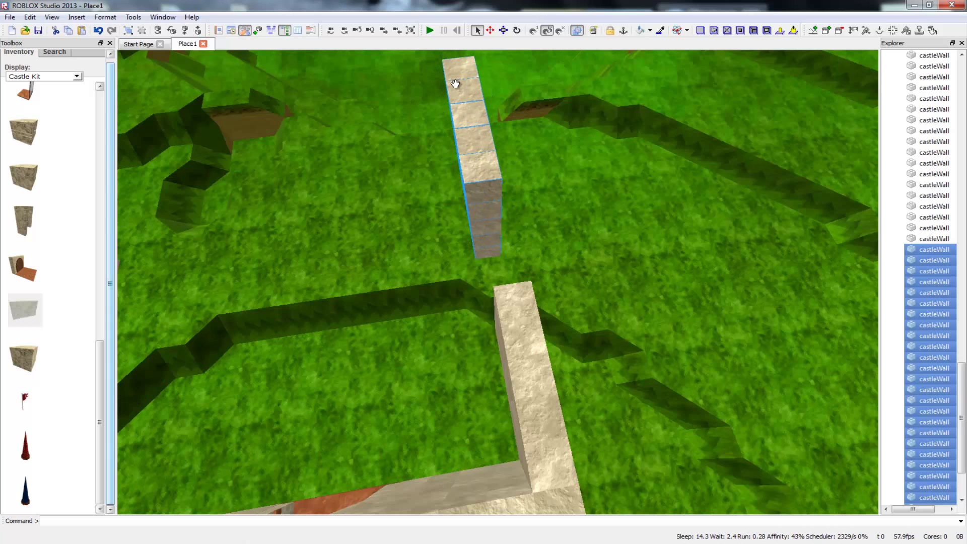
{"action": "left_click_drag", "start_coordinate": [484, 202], "coordinate": [489, 223]}
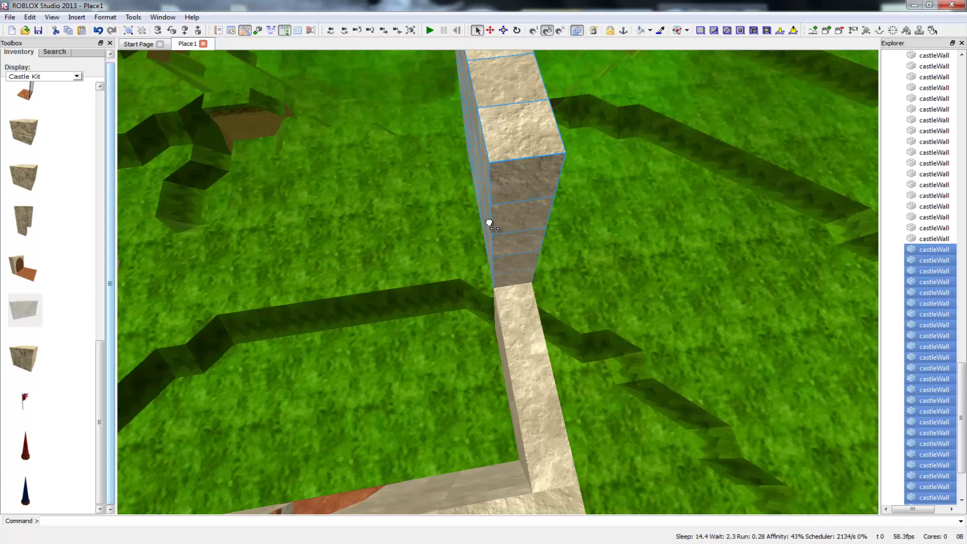
Step: Shift the added section sideways until its outer face is flush with the side wall, and deselect it
{"action": "right_click_drag", "start_coordinate": [489, 221], "coordinate": [487, 224]}
{"action": "left_click_drag", "start_coordinate": [424, 230], "coordinate": [442, 284]}
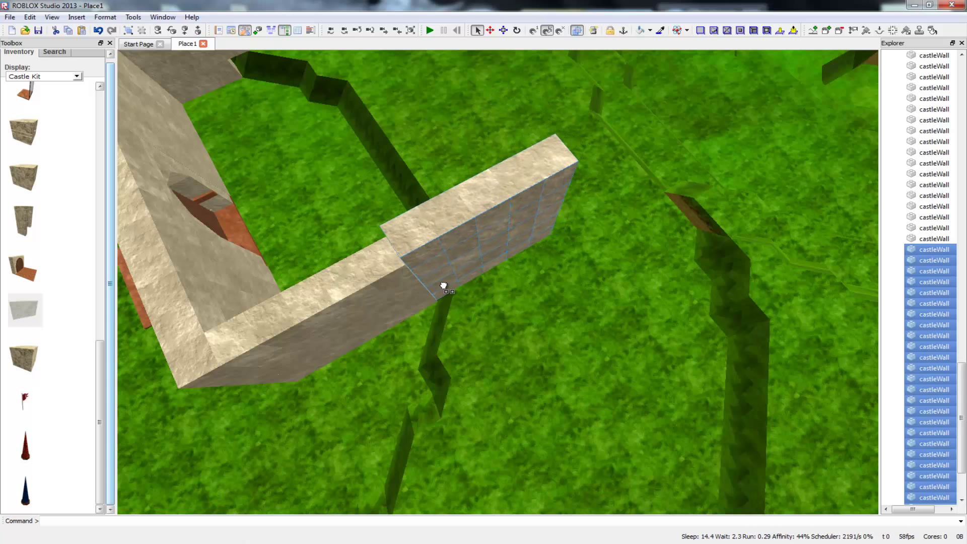
{"action": "right_click_drag", "start_coordinate": [442, 285], "coordinate": [610, 257]}
{"action": "scroll", "coordinate": [498, 282], "scroll_direction": "up", "scroll_amount": 3}
{"action": "right_click_drag", "start_coordinate": [575, 166], "coordinate": [766, 156]}
{"action": "right_click_drag", "start_coordinate": [688, 181], "coordinate": [670, 352]}
{"action": "right_click_drag", "start_coordinate": [615, 211], "coordinate": [440, 402]}
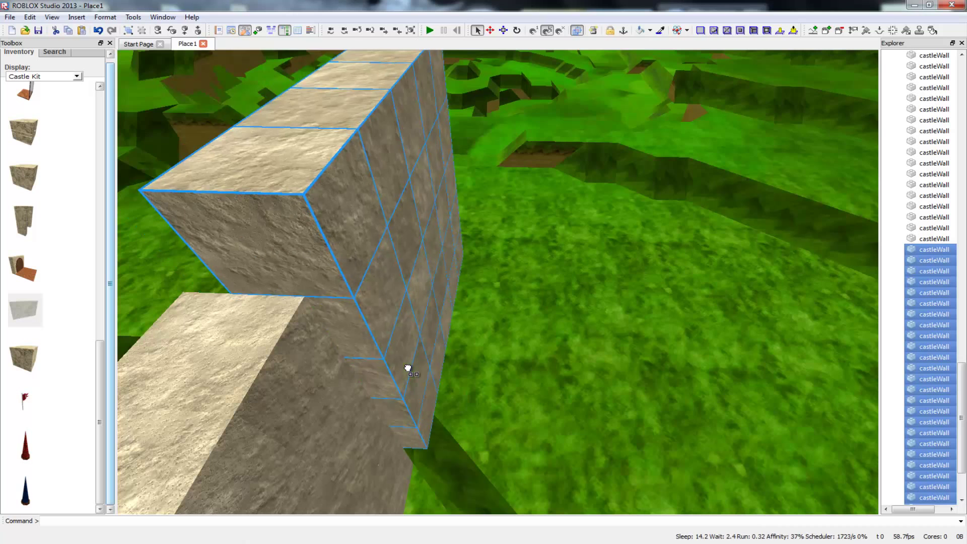
{"action": "left_click_drag", "start_coordinate": [407, 368], "coordinate": [398, 371]}
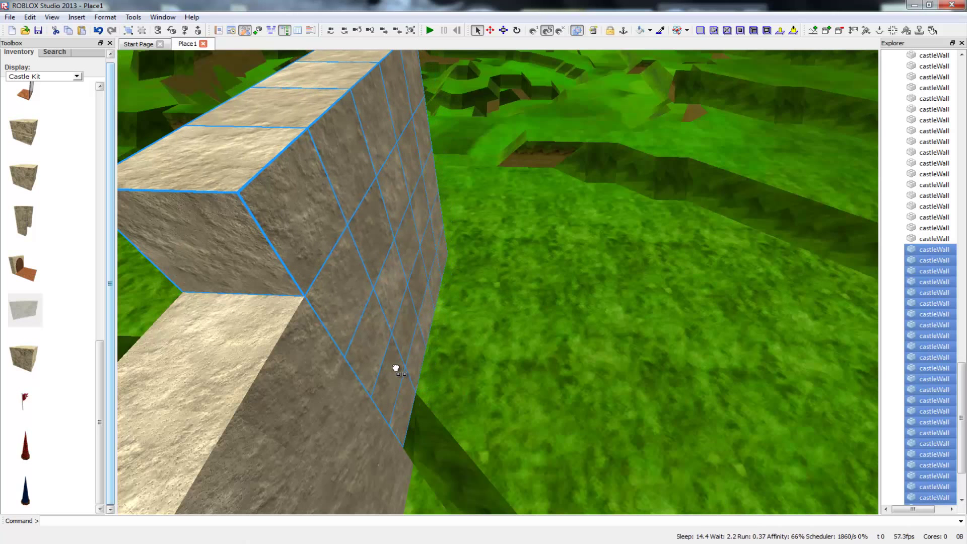
{"action": "left_click", "coordinate": [542, 406]}
Step: Paste another copy of the wall section and move it down toward the end of the extended side wall
{"action": "right_click_drag", "start_coordinate": [542, 405], "coordinate": [383, 282]}
{"action": "right_click_drag", "start_coordinate": [555, 383], "coordinate": [671, 378]}
{"action": "scroll", "coordinate": [559, 387], "scroll_direction": "down", "scroll_amount": 1}
{"action": "scroll", "coordinate": [554, 351], "scroll_direction": "down", "scroll_amount": 2}
{"action": "scroll", "coordinate": [553, 351], "scroll_direction": "down", "scroll_amount": 3}
{"action": "key", "text": "a"}
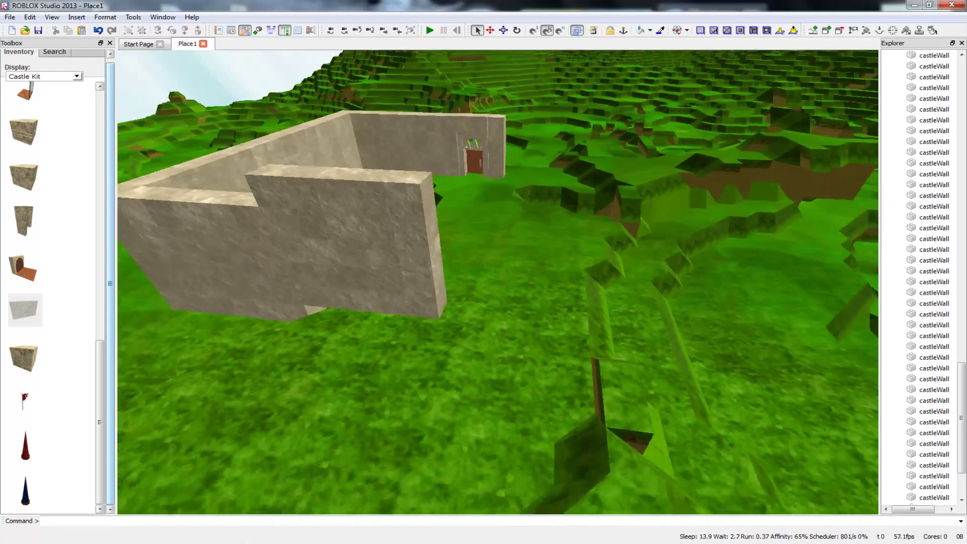
{"action": "right_click_drag", "start_coordinate": [497, 303], "coordinate": [496, 303]}
{"action": "key", "text": "ctrl+v"}
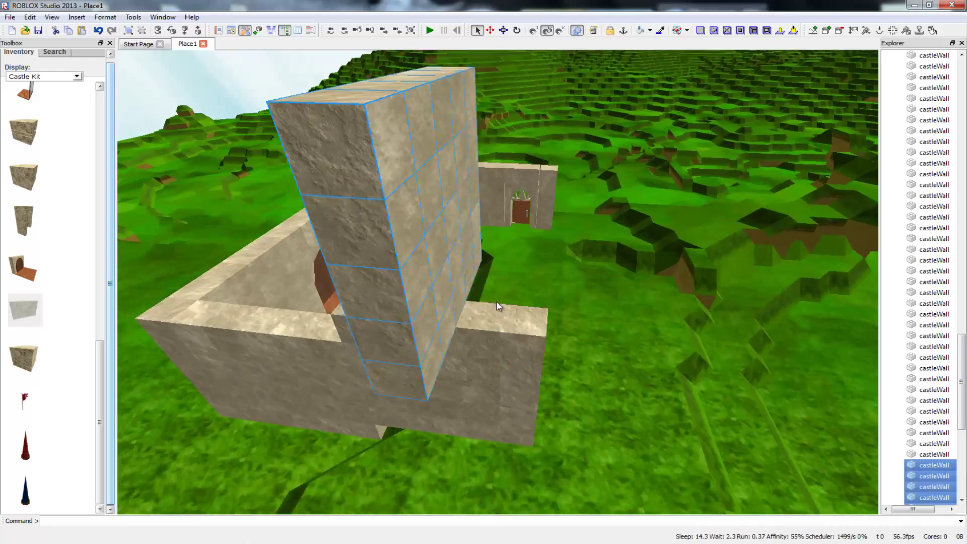
{"action": "left_click_drag", "start_coordinate": [473, 309], "coordinate": [445, 435]}
Step: Place the pasted section at right angles across the end of the side wall to start the back wall
{"action": "key", "text": "d"}
{"action": "key", "text": "d"}
{"action": "right_click_drag", "start_coordinate": [445, 435], "coordinate": [386, 461]}
{"action": "left_click_drag", "start_coordinate": [385, 428], "coordinate": [434, 410]}
{"action": "right_click_drag", "start_coordinate": [440, 400], "coordinate": [481, 473]}
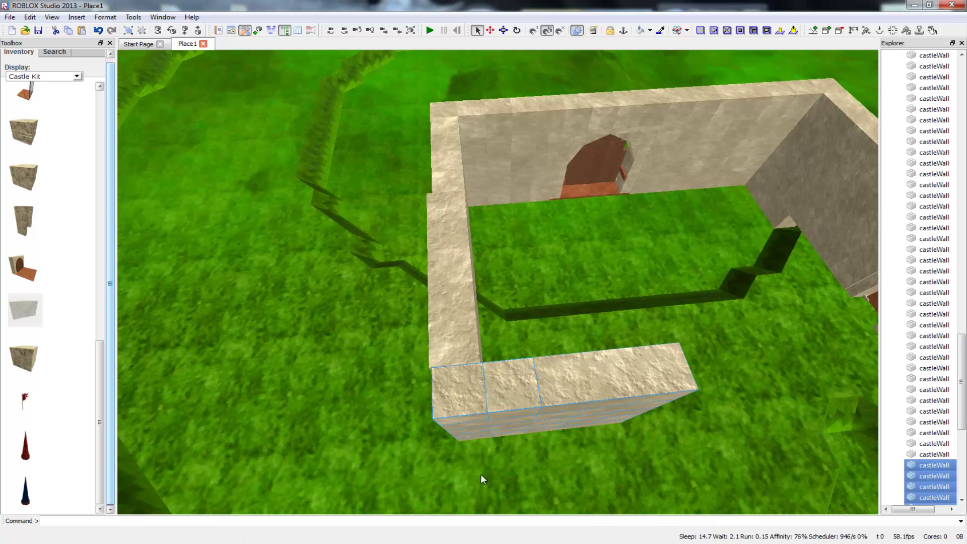
Step: Align the selected back-wall section with the side wall's outer edge, and add a duplicate beyond its free end to lengthen the back wall
{"action": "left_click_drag", "start_coordinate": [602, 411], "coordinate": [568, 413]}
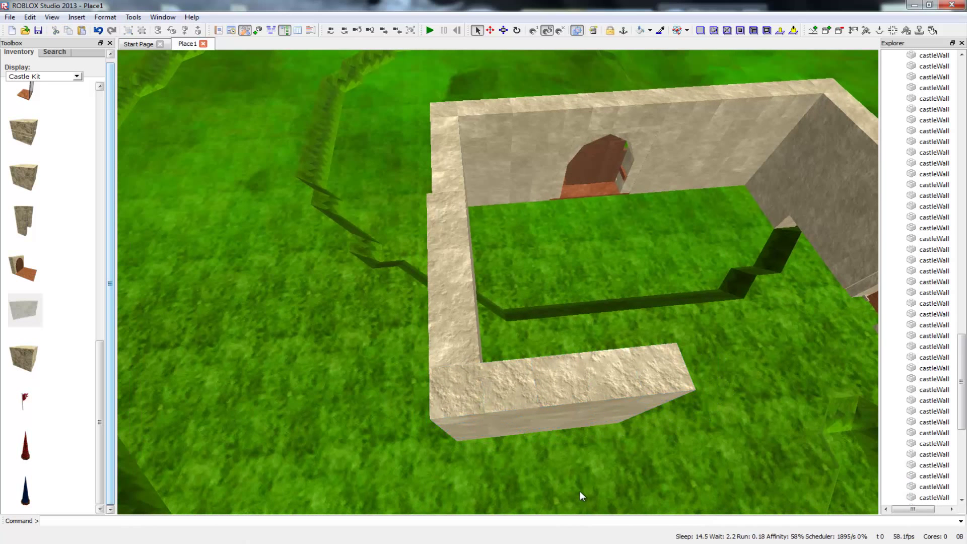
{"action": "scroll", "coordinate": [580, 491], "scroll_direction": "down", "scroll_amount": 5}
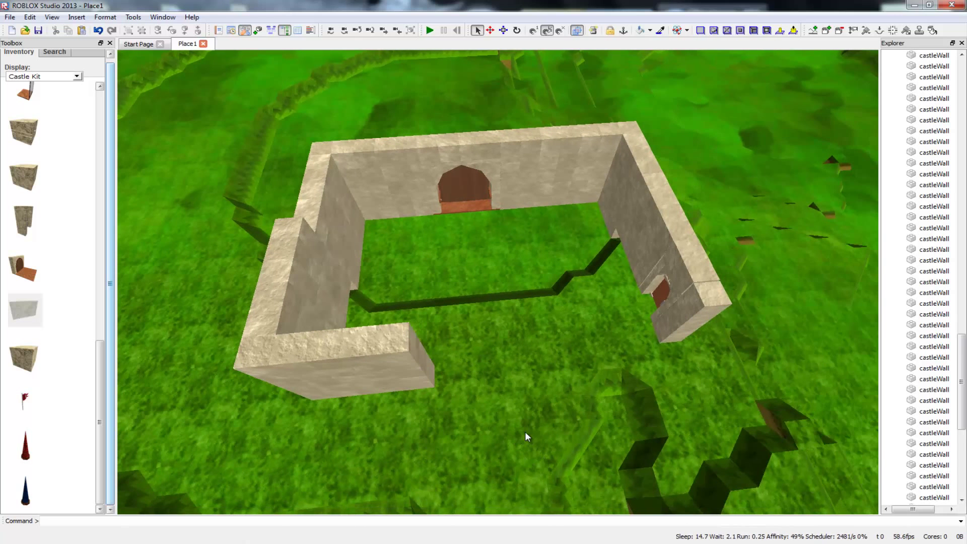
{"action": "key", "text": "ctrl+d"}
{"action": "left_click_drag", "start_coordinate": [360, 306], "coordinate": [540, 365]}
{"action": "left_click", "coordinate": [531, 431]}
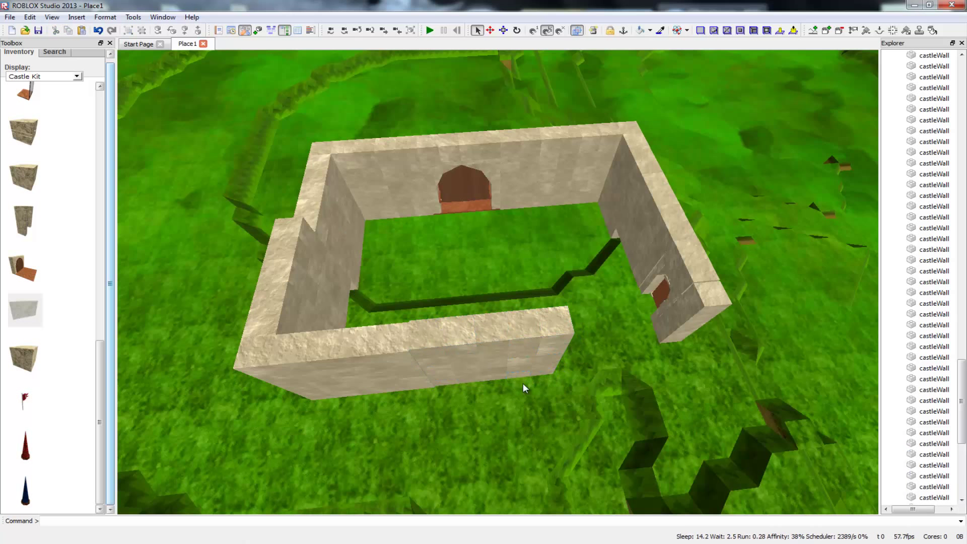
Step: Adjust the duplicated section so that it butts against the first back-wall section in line with it, and deselect it
{"action": "left_click", "coordinate": [448, 313]}
{"action": "left_click_drag", "start_coordinate": [441, 309], "coordinate": [427, 307]}
{"action": "mouse_move", "coordinate": [491, 377]}
{"action": "left_mouse_down"}
{"action": "mouse_move", "coordinate": [501, 382]}
{"action": "mouse_move", "coordinate": [496, 373]}
{"action": "left_mouse_up"}
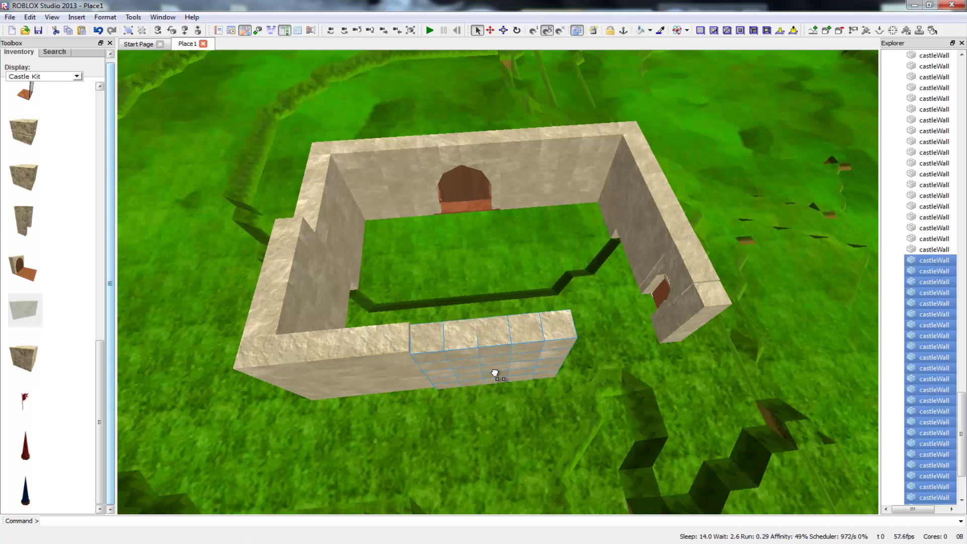
{"action": "left_click", "coordinate": [537, 435]}
Step: Paste another wall section and stand it in line with the back wall to bridge the gap toward the side wall with the small door
{"action": "mouse_move", "coordinate": [536, 434]}
{"action": "right_mouse_down"}
{"action": "mouse_move", "coordinate": [428, 435]}
{"action": "mouse_move", "coordinate": [530, 437]}
{"action": "right_mouse_up"}
{"action": "key", "text": "d"}
{"action": "right_click_drag", "start_coordinate": [477, 411], "coordinate": [506, 416]}
{"action": "key", "text": "w"}
{"action": "key", "text": "s"}
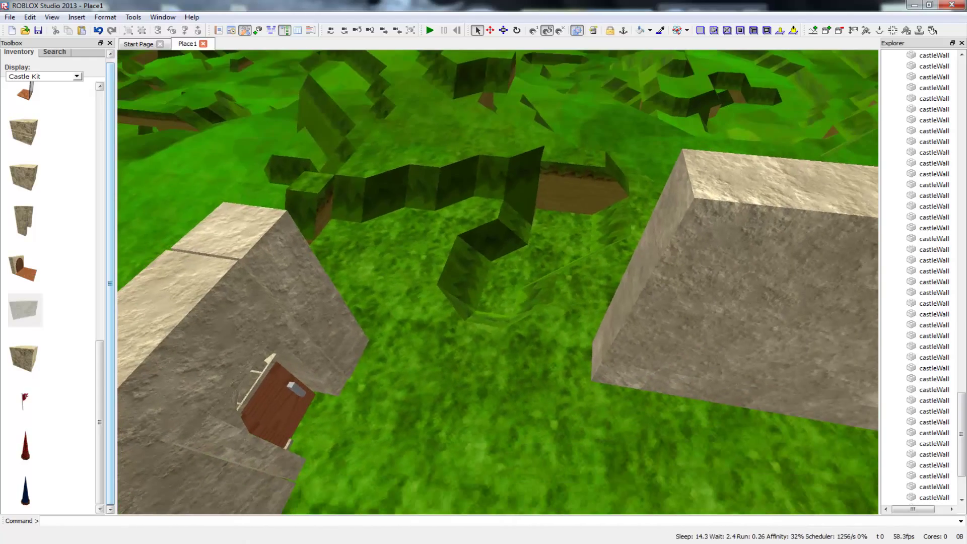
{"action": "key", "text": "ctrl+v"}
{"action": "left_click_drag", "start_coordinate": [459, 355], "coordinate": [328, 381]}
{"action": "left_click_drag", "start_coordinate": [332, 383], "coordinate": [332, 384]}
{"action": "key", "text": "t"}
{"action": "key", "text": "t"}
{"action": "key", "text": "t"}
{"action": "key", "text": "t"}
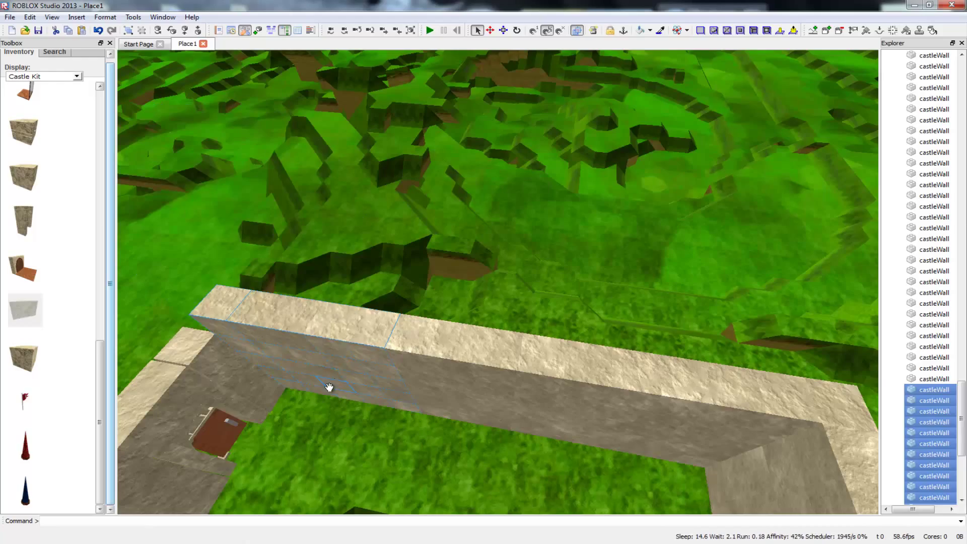
Step: Examine from outside how the new back-wall section meets the side wall at the corner beside the small door
{"action": "right_click_drag", "start_coordinate": [343, 471], "coordinate": [123, 382]}
{"action": "right_click_drag", "start_coordinate": [287, 397], "coordinate": [347, 479]}
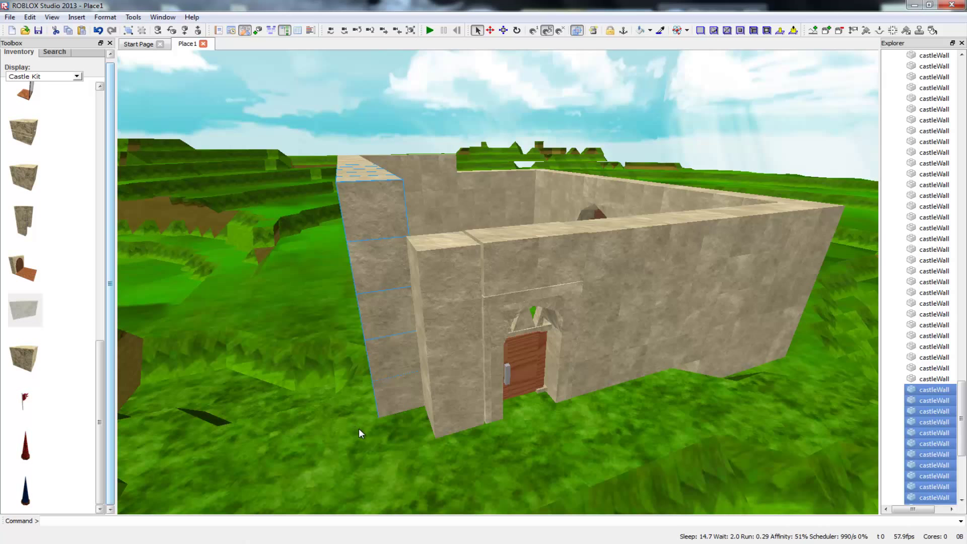
{"action": "key", "text": "w"}
{"action": "key", "text": "a"}
{"action": "key", "text": "d"}
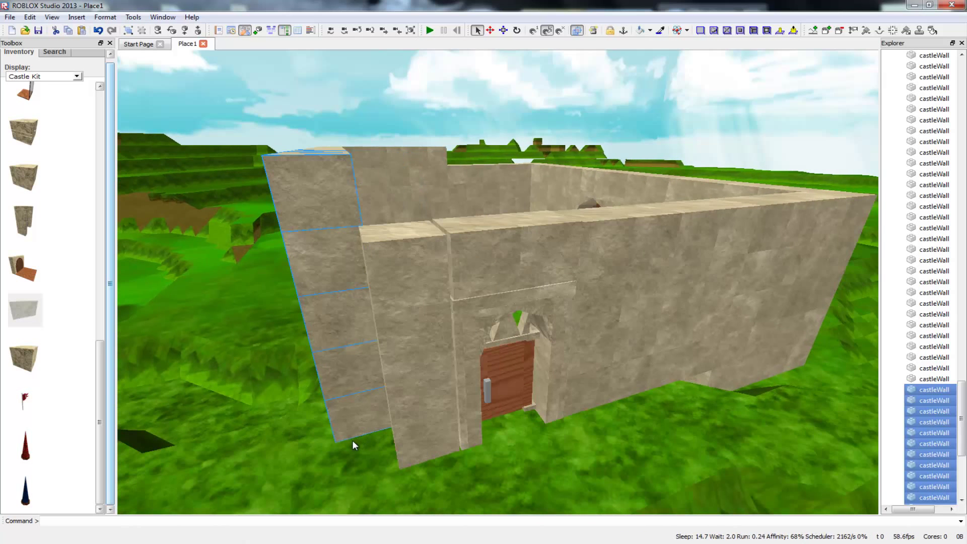
{"action": "key", "text": "s"}
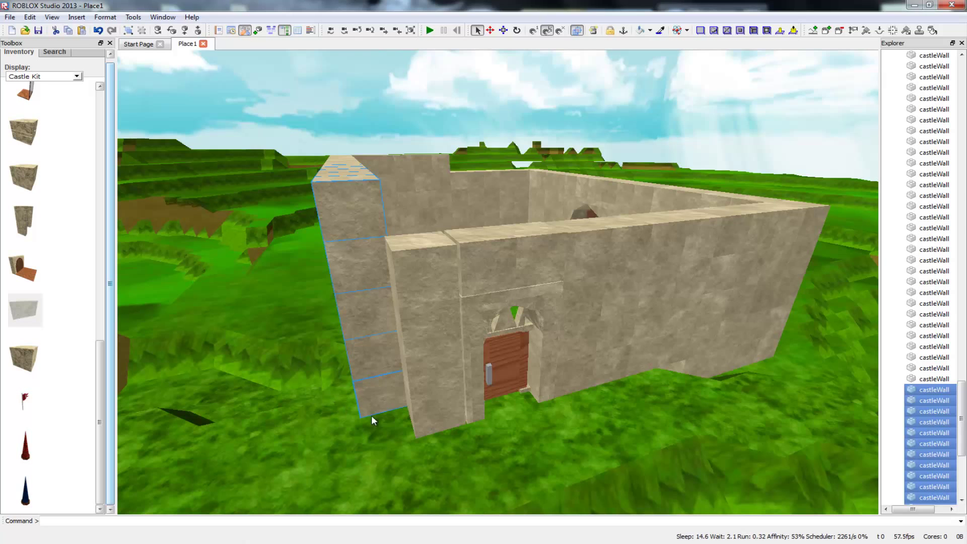
{"action": "right_click_drag", "start_coordinate": [498, 283], "coordinate": [444, 300]}
{"action": "key", "text": "d"}
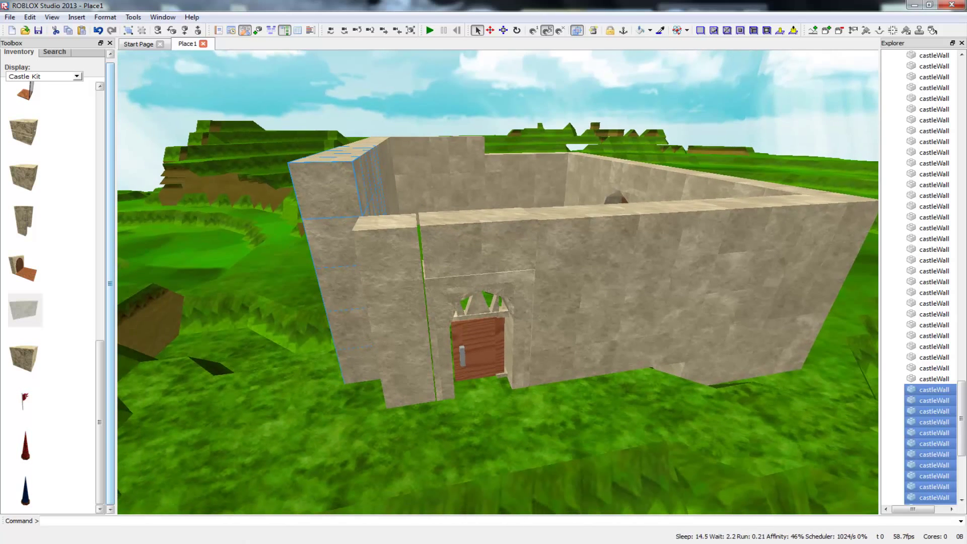
{"action": "key", "text": "d"}
{"action": "key", "text": "a"}
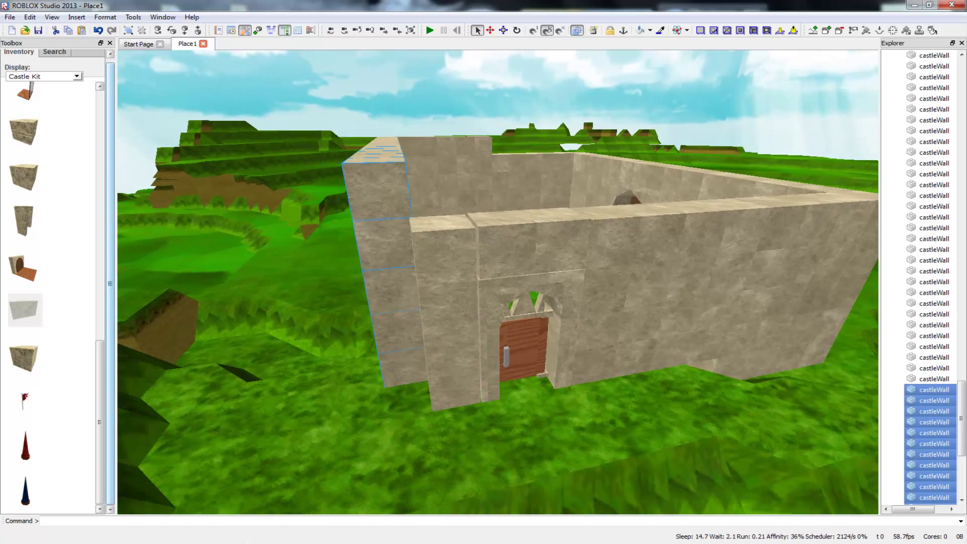
Step: Select the four stacked blocks at the end of the side wall beside the small door and move them outward against the back wall's end
{"action": "left_click", "coordinate": [461, 256]}
{"action": "left_click", "coordinate": [445, 318], "text": "ctrl"}
{"action": "left_click", "coordinate": [446, 355], "text": "ctrl"}
{"action": "left_click", "coordinate": [460, 396], "text": "ctrl"}
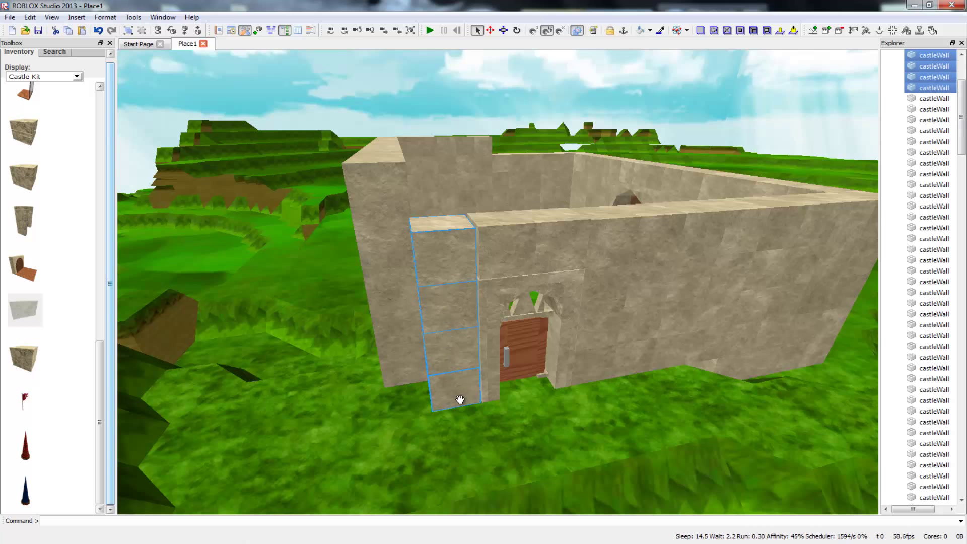
{"action": "left_click_drag", "start_coordinate": [458, 396], "coordinate": [408, 398]}
{"action": "right_click_drag", "start_coordinate": [408, 397], "coordinate": [362, 468]}
{"action": "key", "text": "a"}
{"action": "key", "text": "a"}
{"action": "key", "text": "d"}
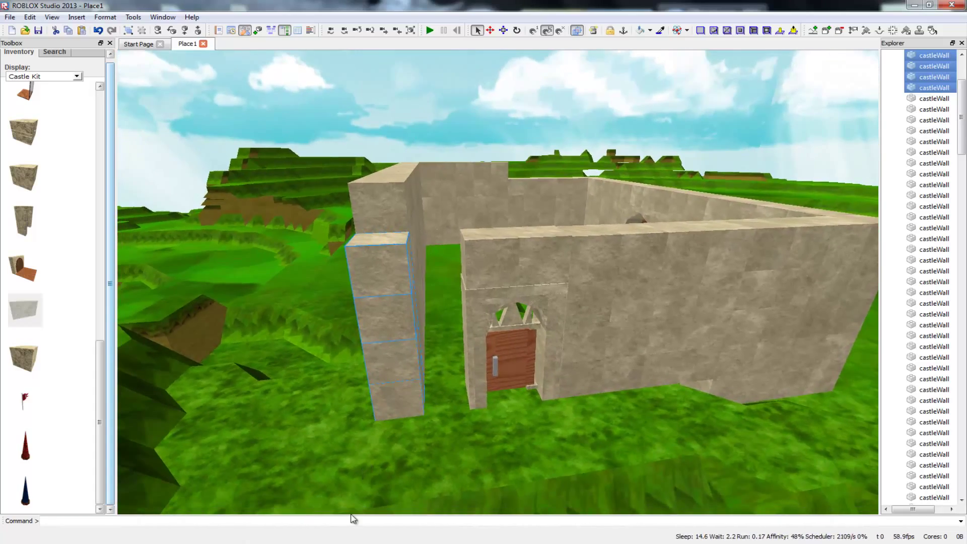
Step: Duplicate the four-block column and place the copy on the grass outside the corner near the small door
{"action": "key", "text": "ctrl+d"}
{"action": "left_click_drag", "start_coordinate": [494, 372], "coordinate": [304, 459]}
{"action": "scroll", "coordinate": [546, 493], "scroll_direction": "down", "scroll_amount": 3}
{"action": "scroll", "coordinate": [495, 442], "scroll_direction": "up", "scroll_amount": 2}
{"action": "scroll", "coordinate": [497, 444], "scroll_direction": "down", "scroll_amount": 1}
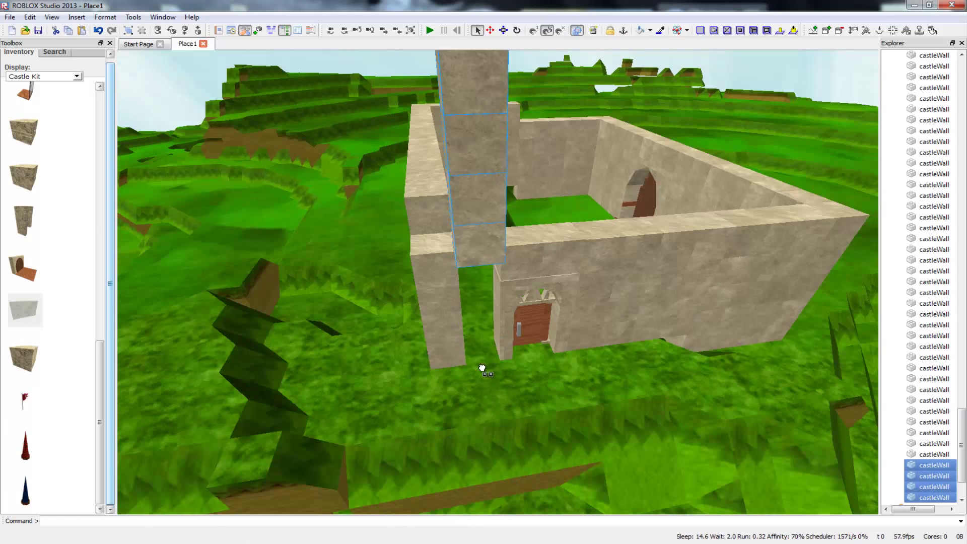
{"action": "scroll", "coordinate": [489, 387], "scroll_direction": "down", "scroll_amount": 2}
{"action": "scroll", "coordinate": [484, 376], "scroll_direction": "up", "scroll_amount": 2}
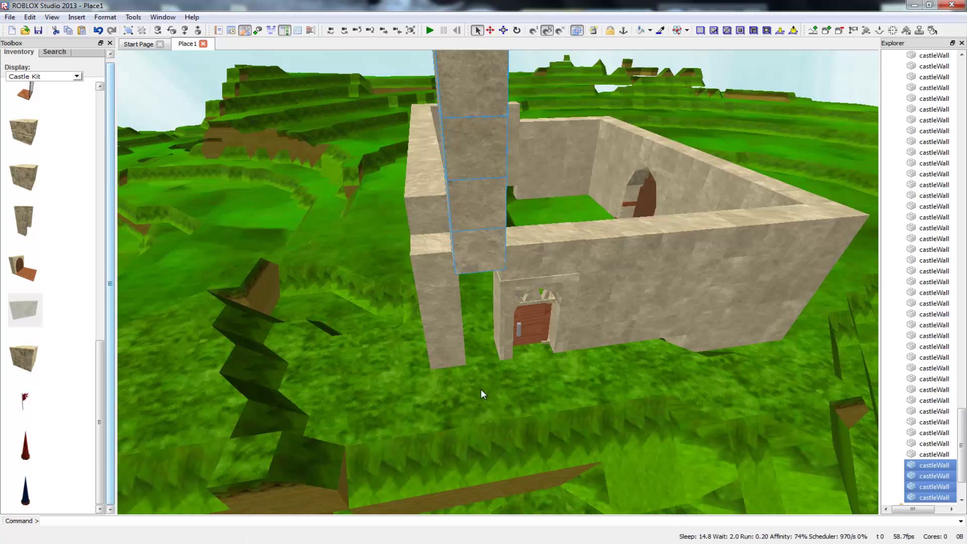
{"action": "scroll", "coordinate": [470, 348], "scroll_direction": "up", "scroll_amount": 2}
{"action": "scroll", "coordinate": [479, 464], "scroll_direction": "down", "scroll_amount": 2}
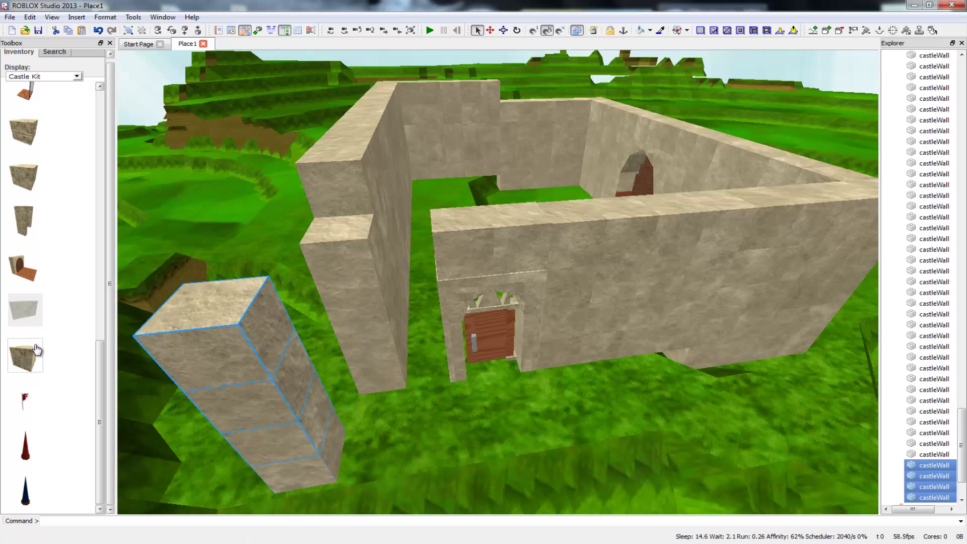
Step: Insert a Wedge from the Castle Kit and place it on the grass between the freestanding column and the small door
{"action": "left_click", "coordinate": [34, 324]}
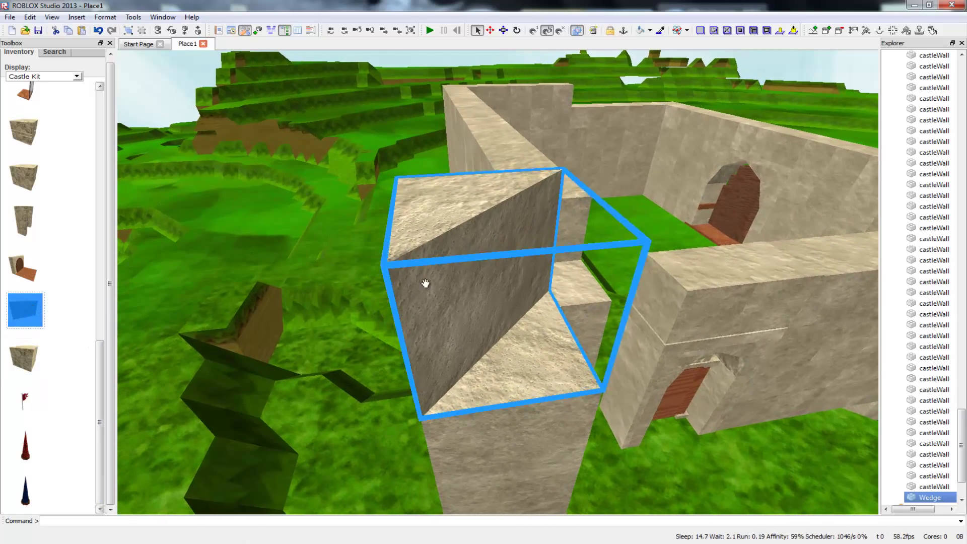
{"action": "left_click_drag", "start_coordinate": [473, 292], "coordinate": [381, 446]}
{"action": "scroll", "coordinate": [555, 345], "scroll_direction": "down", "scroll_amount": 3}
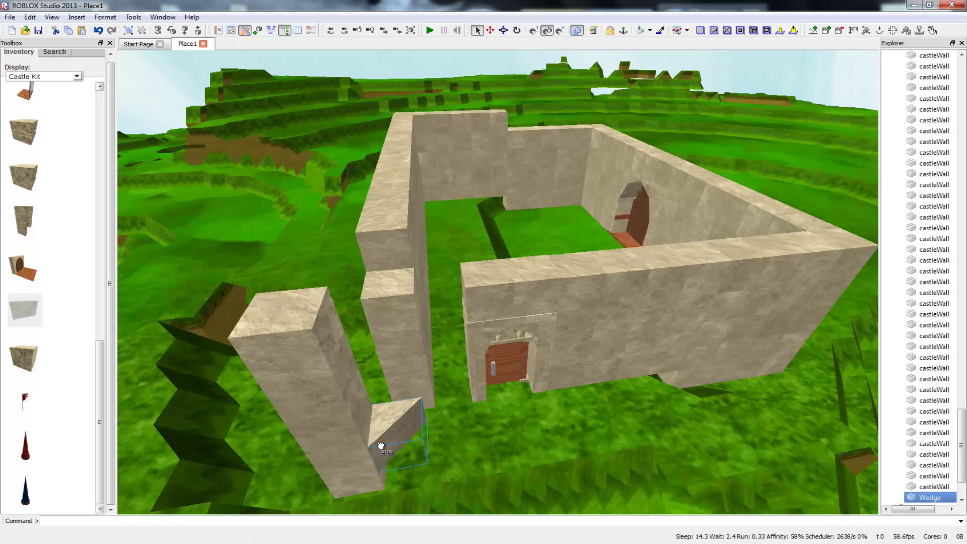
{"action": "left_click", "coordinate": [427, 455]}
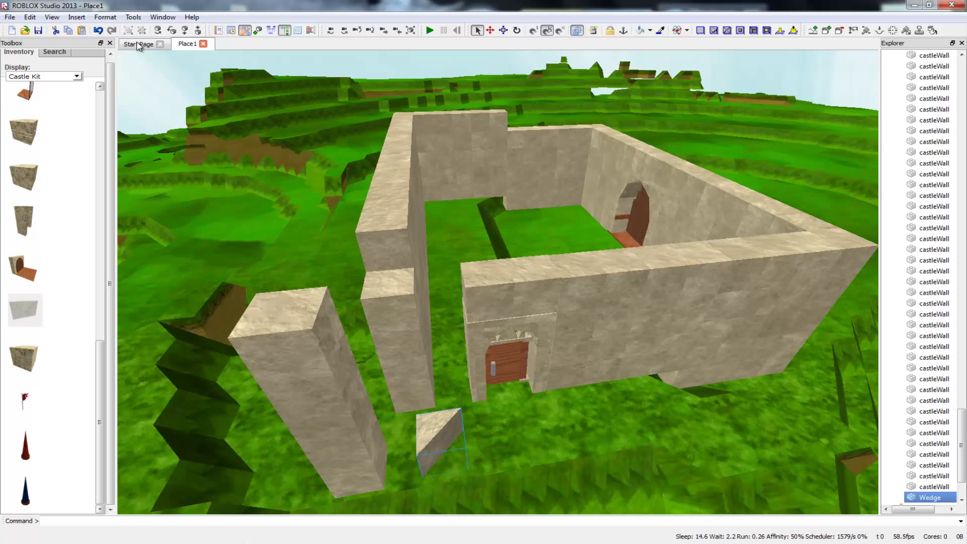
Step: Turn the wedge through its rotated positions and tilt it to orient its slope for the wall's corner
{"action": "left_click", "coordinate": [163, 32]}
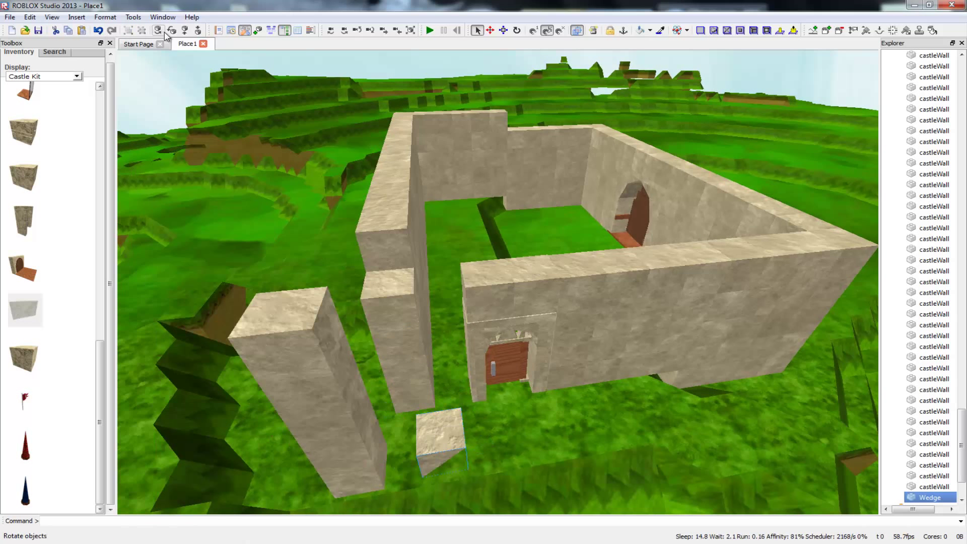
{"action": "left_click", "coordinate": [166, 35]}
{"action": "left_click", "coordinate": [166, 34]}
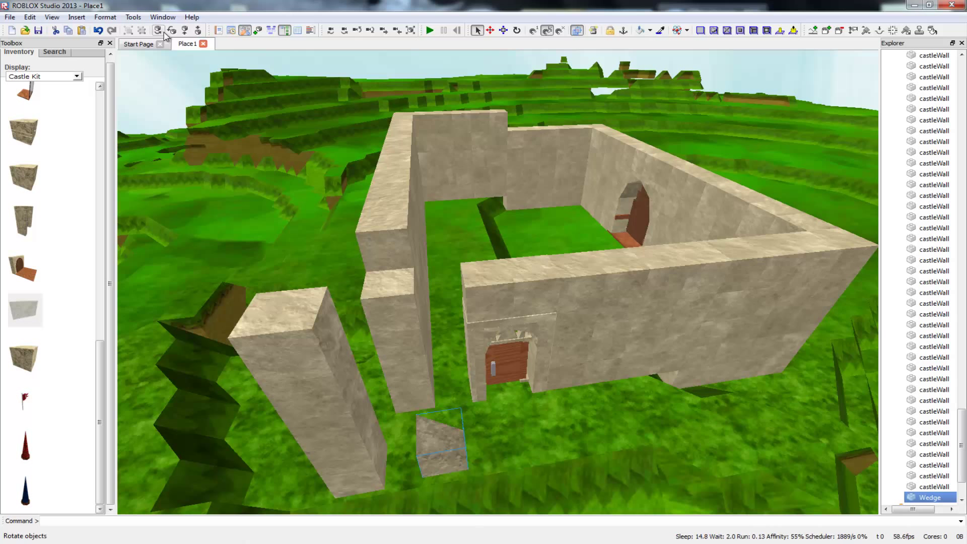
{"action": "left_click", "coordinate": [166, 34]}
{"action": "left_click", "coordinate": [166, 34]}
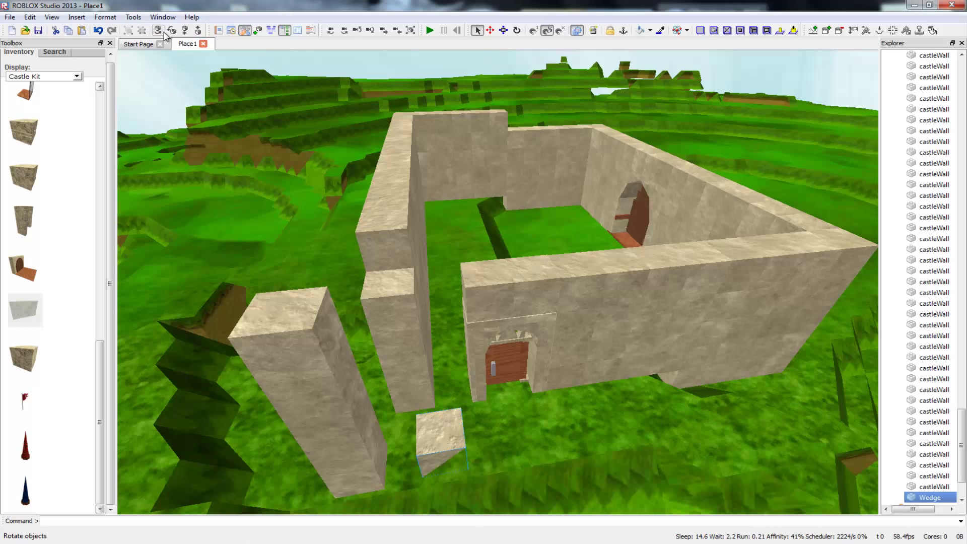
{"action": "left_click", "coordinate": [166, 35]}
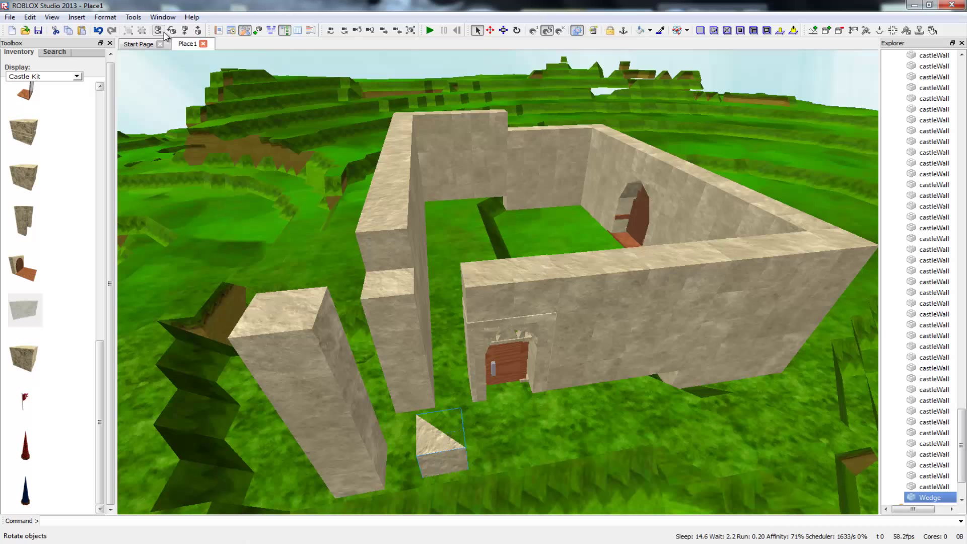
{"action": "left_click", "coordinate": [166, 35]}
{"action": "left_click", "coordinate": [166, 34]}
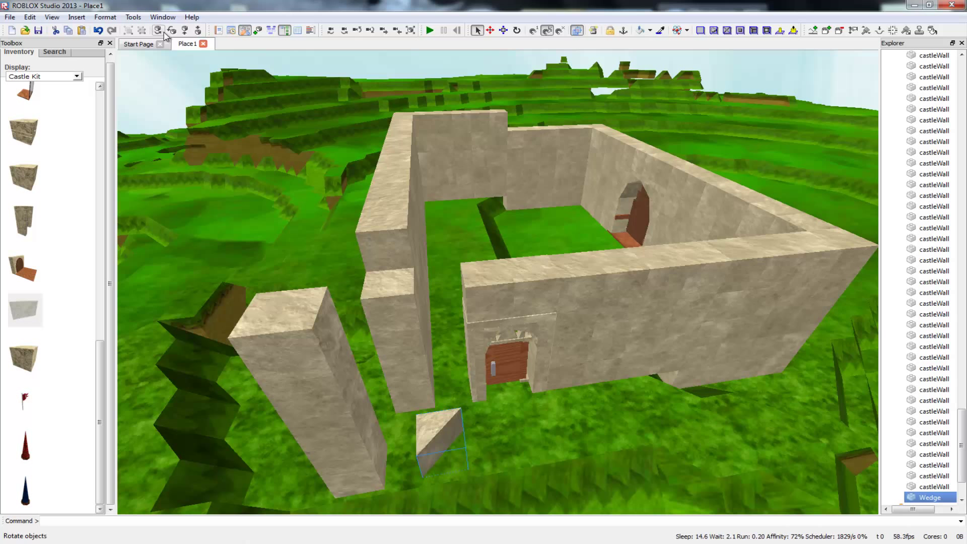
{"action": "left_click", "coordinate": [165, 34]}
{"action": "left_click", "coordinate": [166, 34]}
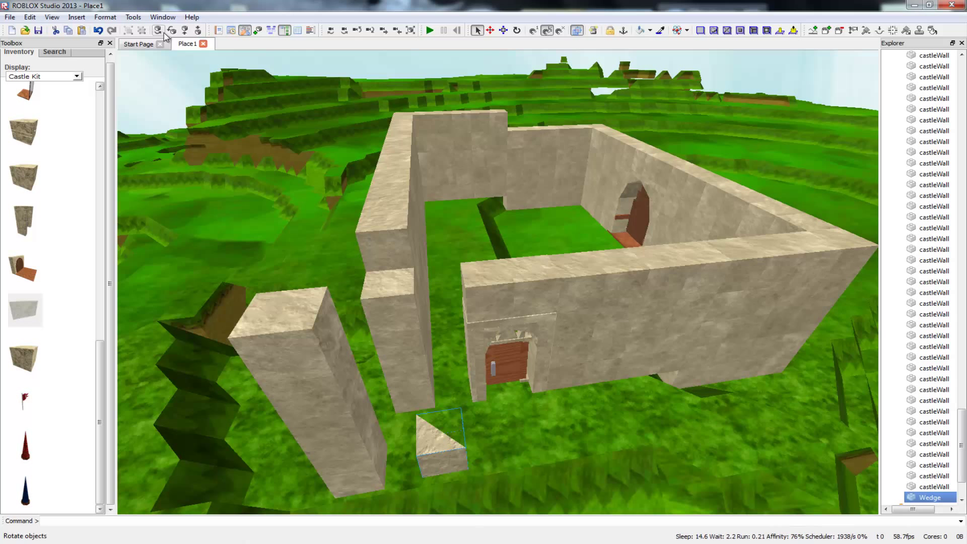
{"action": "left_click", "coordinate": [166, 35]}
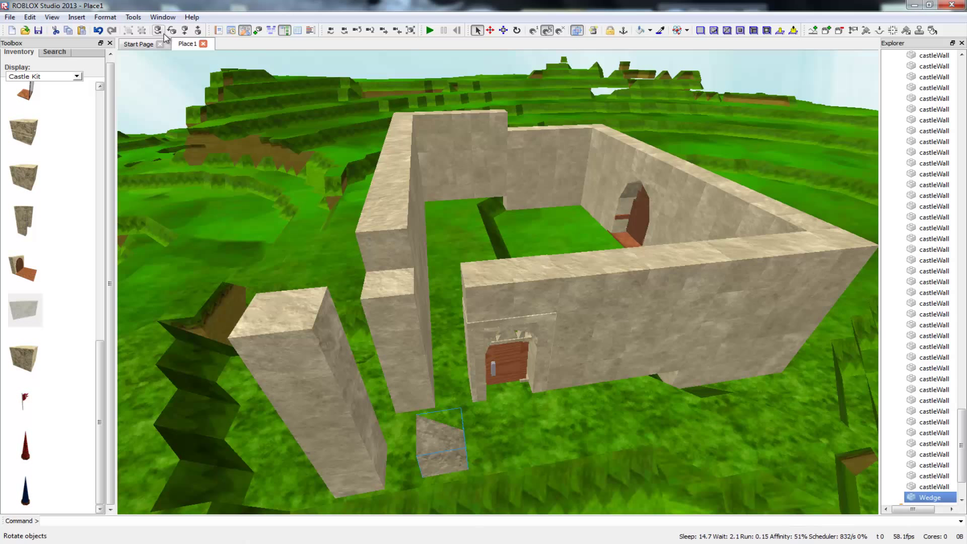
{"action": "left_click", "coordinate": [166, 34]}
{"action": "left_click", "coordinate": [166, 35]}
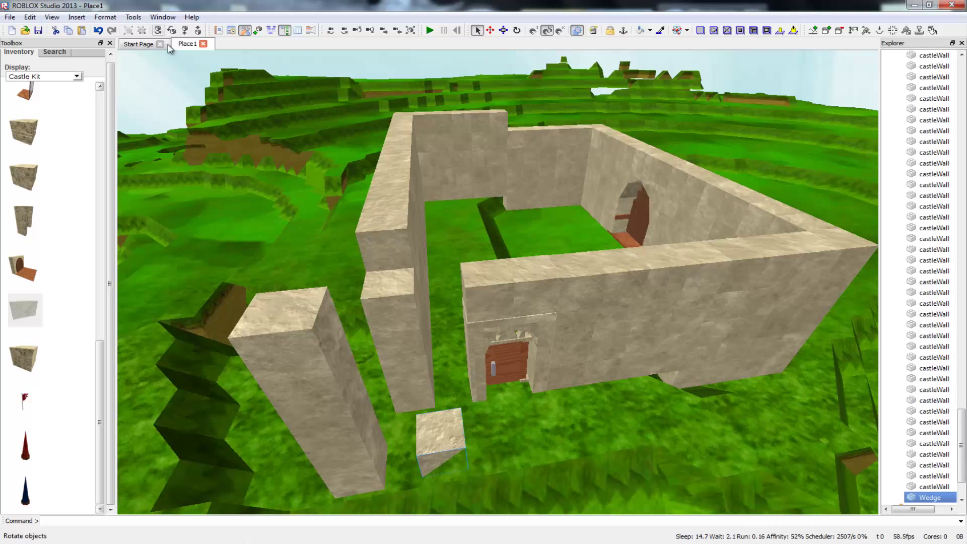
{"action": "scroll", "coordinate": [442, 443], "scroll_direction": "up", "scroll_amount": 5}
{"action": "scroll", "coordinate": [464, 470], "scroll_direction": "down", "scroll_amount": 6}
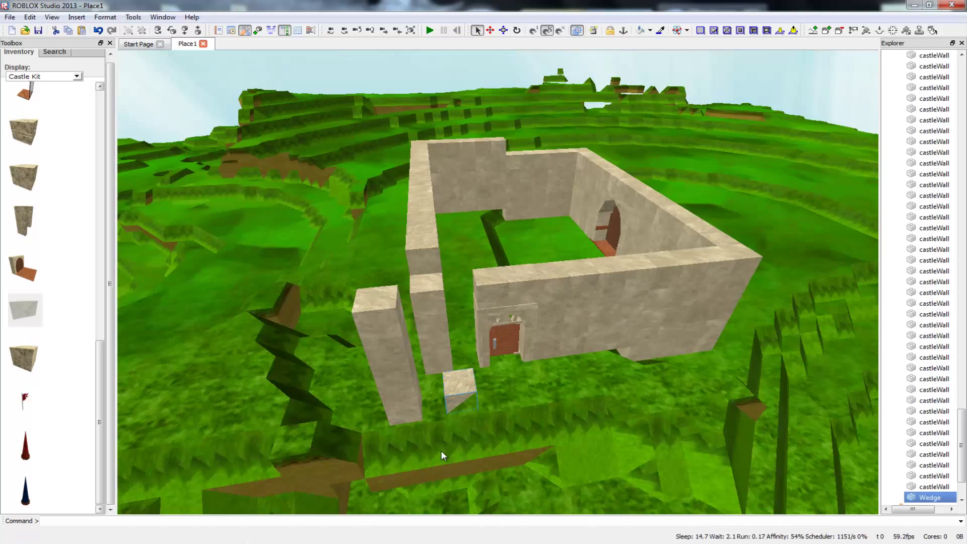
{"action": "right_click_drag", "start_coordinate": [442, 456], "coordinate": [215, 90]}
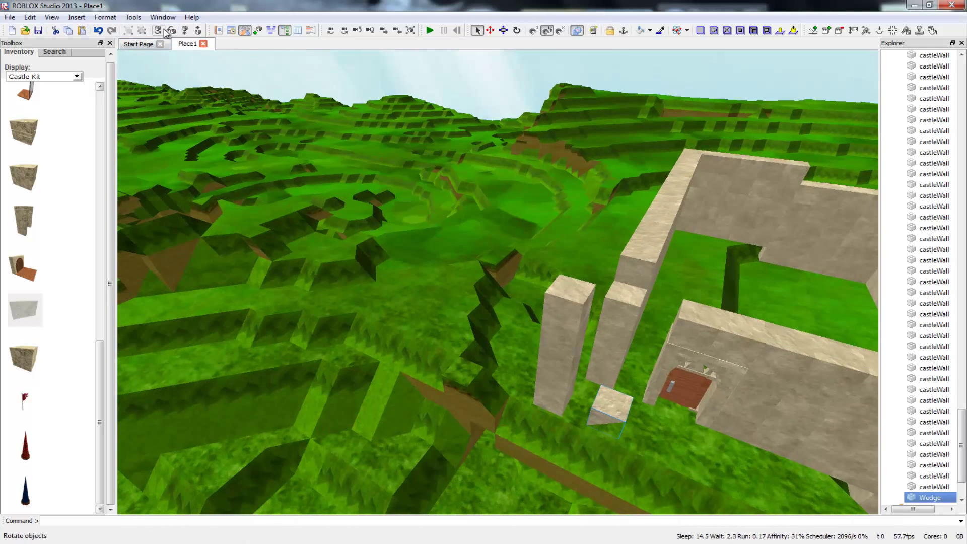
{"action": "left_click", "coordinate": [166, 33]}
{"action": "left_click", "coordinate": [166, 32]}
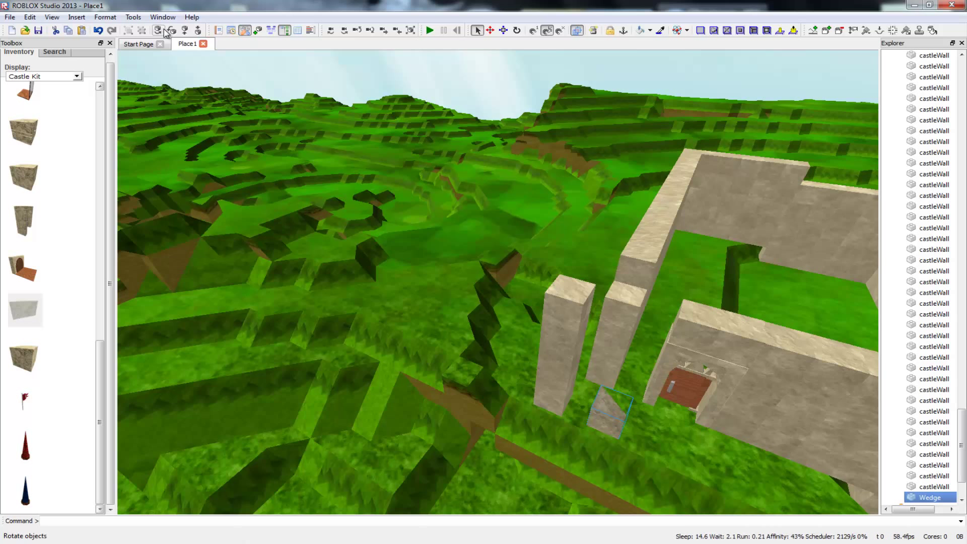
{"action": "left_click", "coordinate": [166, 33]}
{"action": "left_click", "coordinate": [165, 32]}
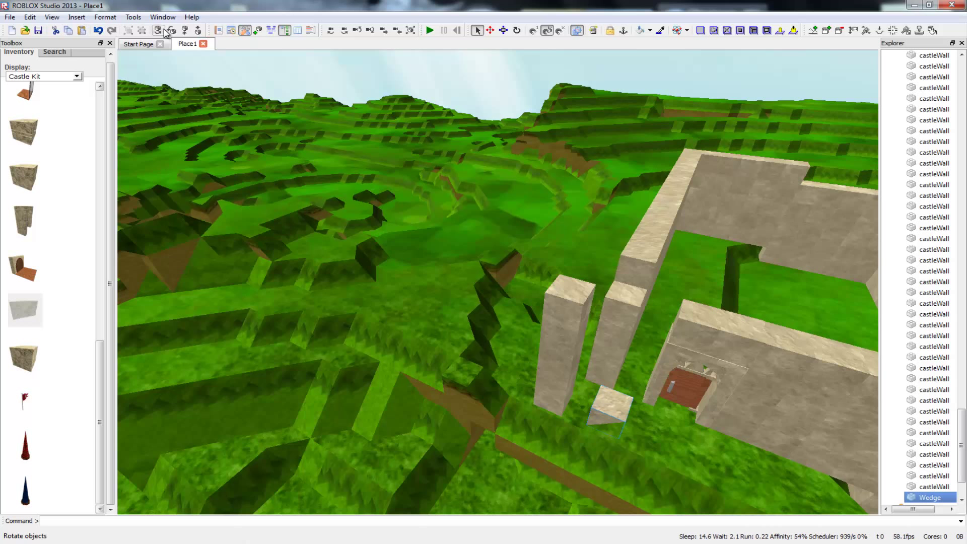
{"action": "left_click", "coordinate": [165, 32]}
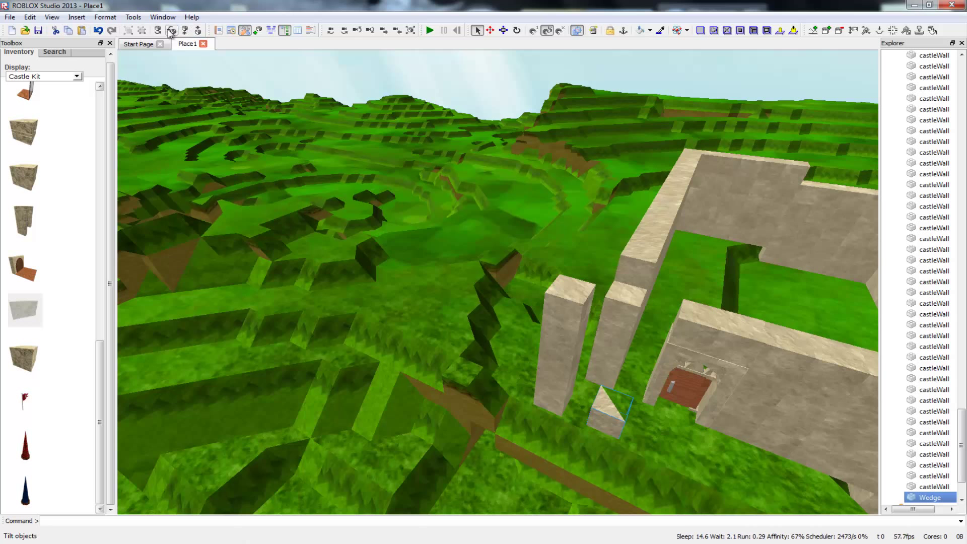
{"action": "left_click", "coordinate": [170, 32]}
Step: Move the wedge onto the top of the column at the end of the side wall
{"action": "right_click_drag", "start_coordinate": [664, 434], "coordinate": [690, 403]}
{"action": "scroll", "coordinate": [664, 434], "scroll_direction": "down", "scroll_amount": 2}
{"action": "scroll", "coordinate": [497, 282], "scroll_direction": "up", "scroll_amount": 5}
{"action": "scroll", "coordinate": [497, 282], "scroll_direction": "down", "scroll_amount": 3}
{"action": "scroll", "coordinate": [498, 282], "scroll_direction": "up", "scroll_amount": 3}
{"action": "left_click_drag", "start_coordinate": [440, 429], "coordinate": [420, 202]}
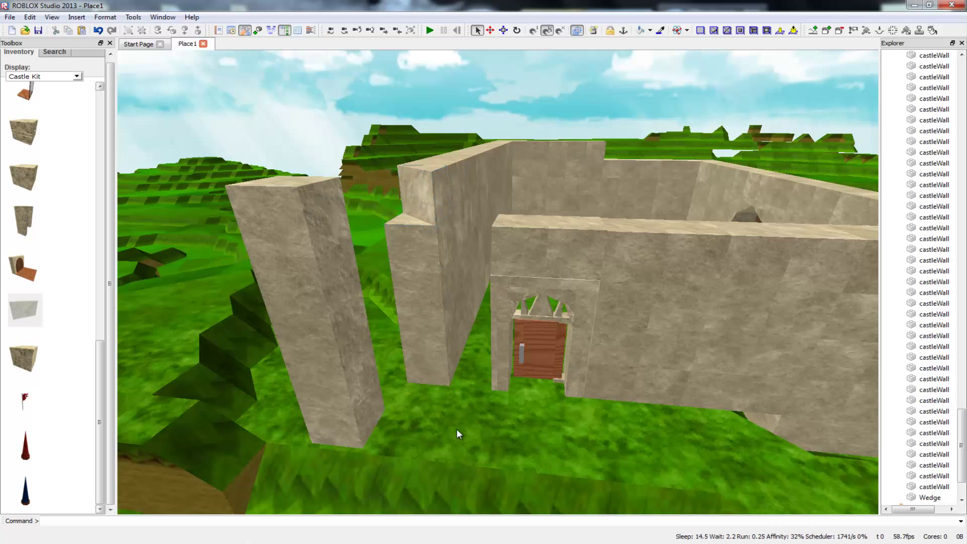
Step: Select the wall-end column's blocks along with the wedge on top and shift them outward from the wall
{"action": "left_click", "coordinate": [433, 246], "text": "ctrl"}
{"action": "left_click", "coordinate": [438, 294], "text": "ctrl"}
{"action": "left_click", "coordinate": [444, 342], "text": "ctrl"}
{"action": "left_click", "coordinate": [447, 371], "text": "ctrl"}
{"action": "left_click_drag", "start_coordinate": [441, 381], "coordinate": [417, 371]}
Step: Select the five blocks of the freestanding column and move them into the gap beside the small door
{"action": "left_click", "coordinate": [360, 413]}
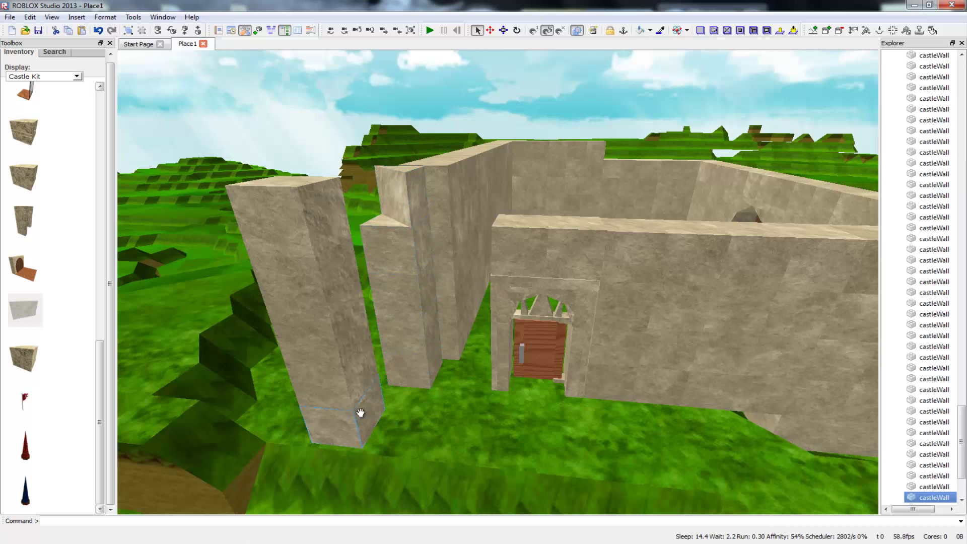
{"action": "left_click", "coordinate": [367, 205], "text": "ctrl"}
{"action": "left_click", "coordinate": [317, 287], "text": "ctrl"}
{"action": "left_click", "coordinate": [324, 331], "text": "ctrl"}
{"action": "left_click", "coordinate": [336, 387], "text": "ctrl"}
{"action": "left_click", "coordinate": [354, 440], "text": "ctrl"}
{"action": "left_click", "coordinate": [368, 412], "text": "ctrl"}
{"action": "left_click_drag", "start_coordinate": [355, 394], "coordinate": [472, 378]}
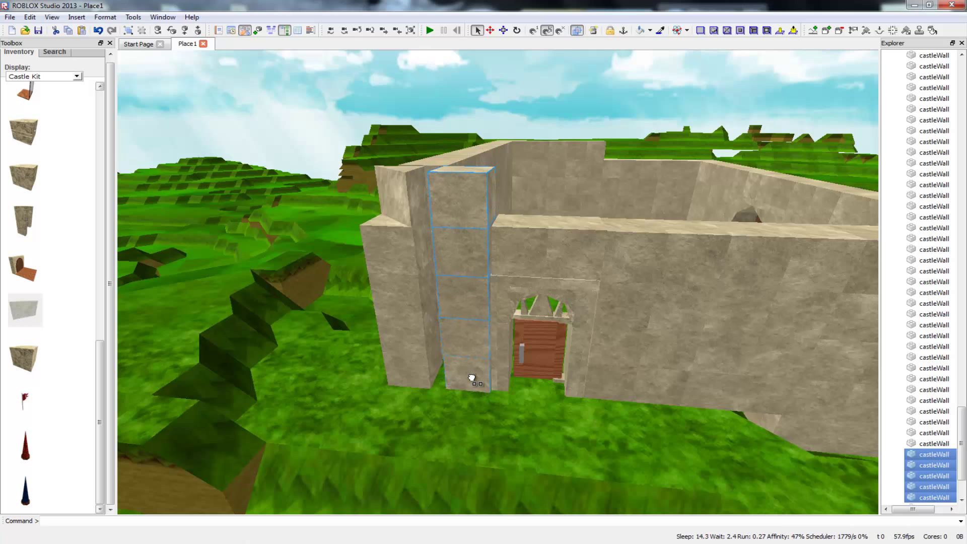
Step: Select the corner column's blocks and its wedge and move them flush against the column beside the small door
{"action": "right_click_drag", "start_coordinate": [463, 403], "coordinate": [594, 403]}
{"action": "scroll", "coordinate": [498, 282], "scroll_direction": "up", "scroll_amount": 5}
{"action": "scroll", "coordinate": [498, 282], "scroll_direction": "down", "scroll_amount": 5}
{"action": "left_click", "coordinate": [512, 405]}
{"action": "right_click_drag", "start_coordinate": [504, 413], "coordinate": [478, 421]}
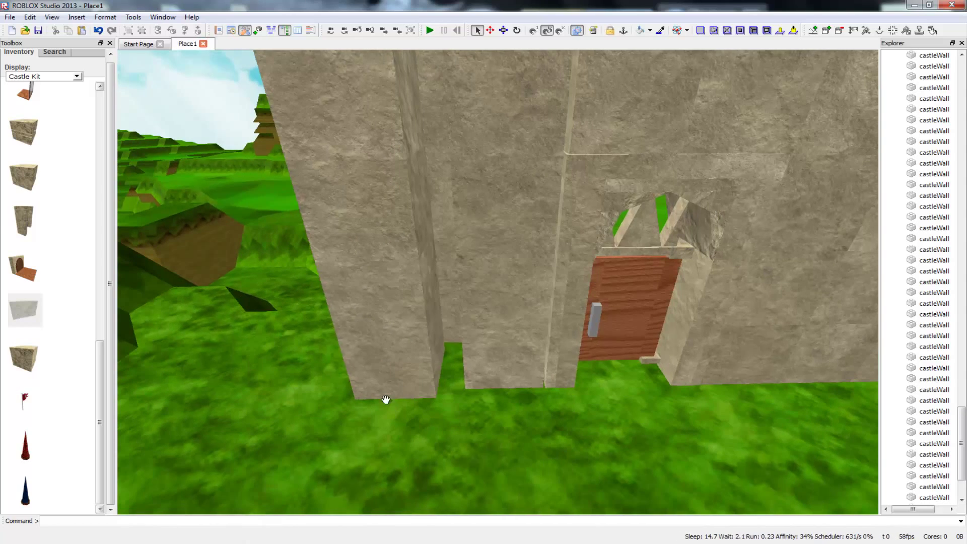
{"action": "left_click", "coordinate": [374, 312]}
{"action": "left_click", "coordinate": [337, 134], "text": "ctrl"}
{"action": "left_click", "coordinate": [356, 227], "text": "ctrl"}
{"action": "left_click", "coordinate": [367, 280], "text": "ctrl"}
{"action": "right_click_drag", "start_coordinate": [362, 328], "coordinate": [363, 313]}
{"action": "left_click", "coordinate": [372, 162], "text": "shift"}
{"action": "left_click", "coordinate": [385, 410], "text": "shift"}
{"action": "right_click_drag", "start_coordinate": [385, 410], "coordinate": [388, 436]}
{"action": "left_click_drag", "start_coordinate": [406, 352], "coordinate": [427, 367]}
Step: Insert another wedge from the Castle Kit and place it at the top of the corner column
{"action": "scroll", "coordinate": [410, 449], "scroll_direction": "down", "scroll_amount": 3}
{"action": "right_click_drag", "start_coordinate": [410, 449], "coordinate": [388, 388]}
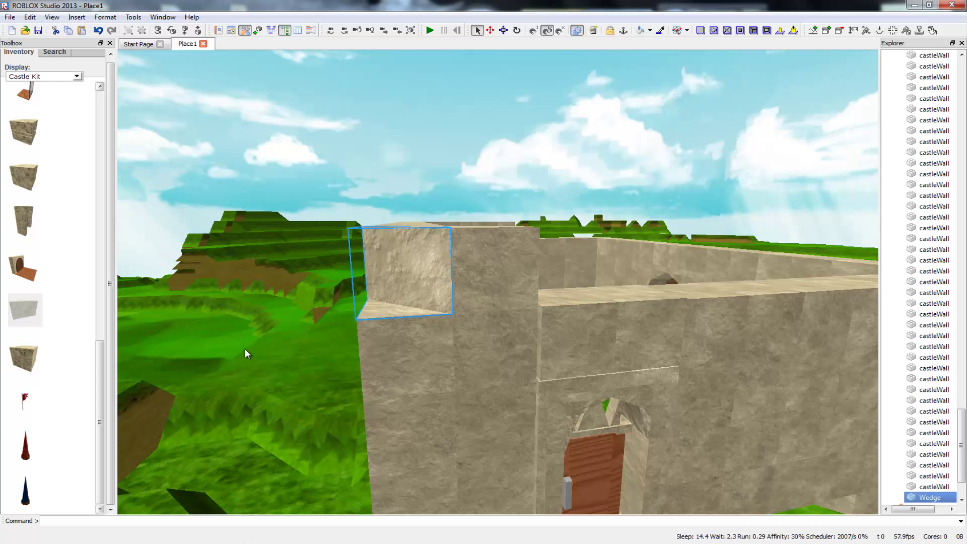
{"action": "left_click", "coordinate": [23, 177]}
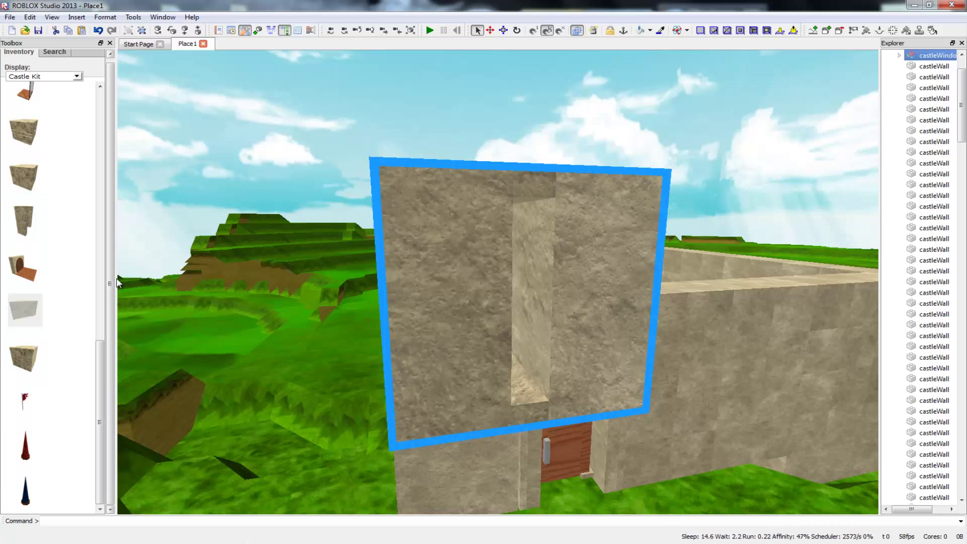
{"action": "key", "text": "Delete"}
{"action": "left_click", "coordinate": [24, 310]}
{"action": "left_click_drag", "start_coordinate": [447, 339], "coordinate": [400, 285]}
Step: Select the top row of blocks on the raised long wall and its corner, and paste a copy of it
{"action": "right_click_drag", "start_coordinate": [498, 282], "coordinate": [474, 262]}
{"action": "right_click_drag", "start_coordinate": [295, 348], "coordinate": [604, 340]}
{"action": "key", "text": "s"}
{"action": "right_click_drag", "start_coordinate": [498, 282], "coordinate": [198, 326]}
{"action": "left_click", "coordinate": [200, 274]}
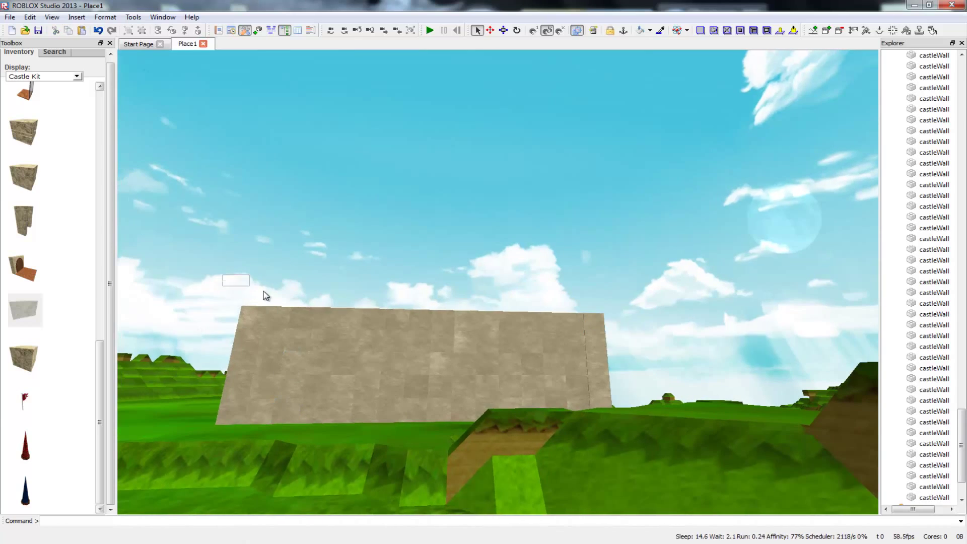
{"action": "left_click_drag", "start_coordinate": [345, 323], "coordinate": [601, 324]}
{"action": "right_click_drag", "start_coordinate": [599, 321], "coordinate": [650, 319]}
{"action": "left_click_drag", "start_coordinate": [591, 320], "coordinate": [144, 329]}
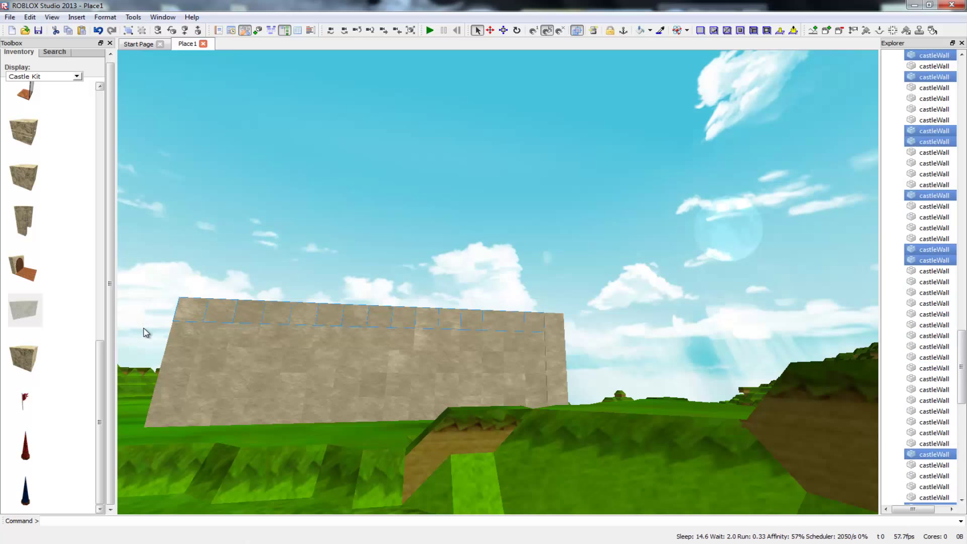
{"action": "right_click_drag", "start_coordinate": [467, 381], "coordinate": [383, 383]}
{"action": "key", "text": "w"}
{"action": "key", "text": "w"}
{"action": "right_click_drag", "start_coordinate": [555, 373], "coordinate": [497, 403]}
{"action": "key", "text": "s"}
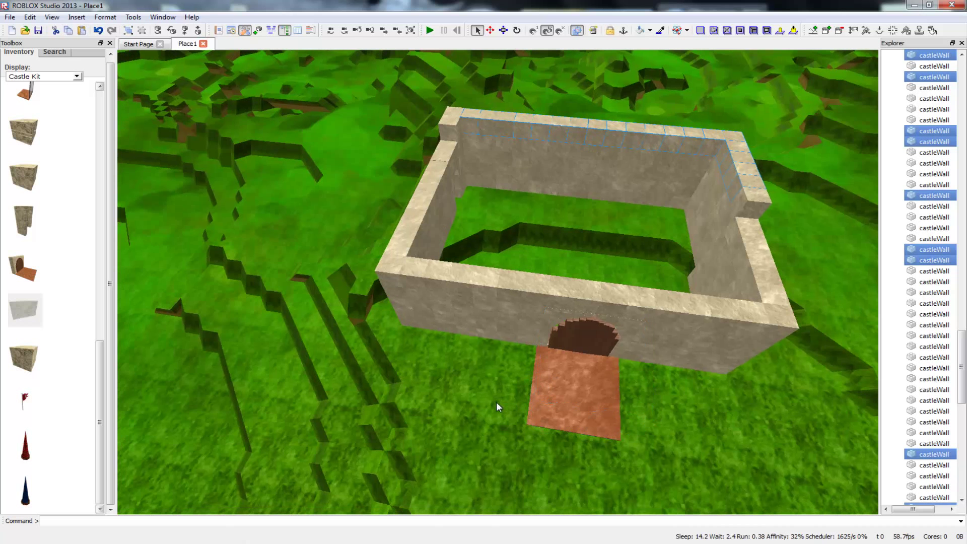
{"action": "left_click", "coordinate": [436, 404]}
{"action": "key", "text": "ctrl+v"}
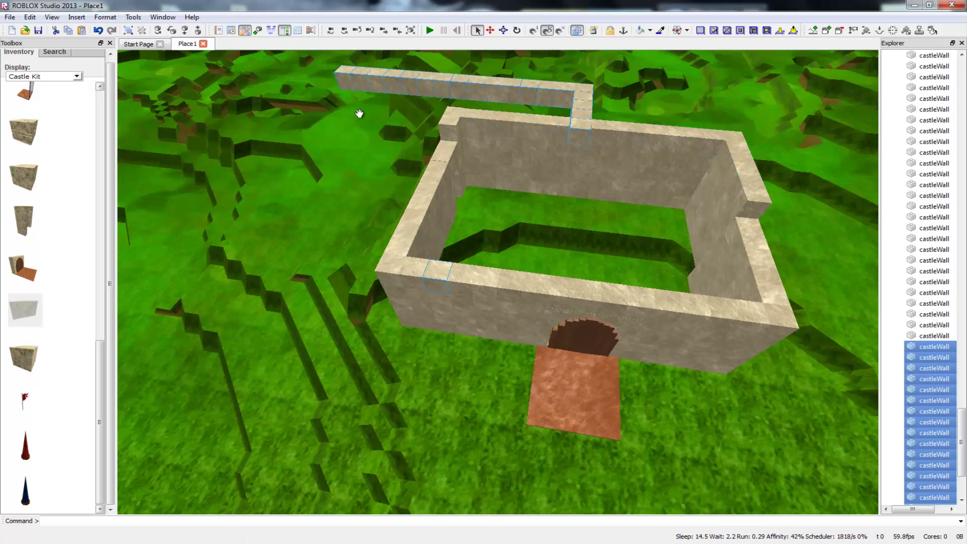
Step: Rotate the copied block row by two turns and set it on top of the arched-gate wall
{"action": "left_click", "coordinate": [159, 31]}
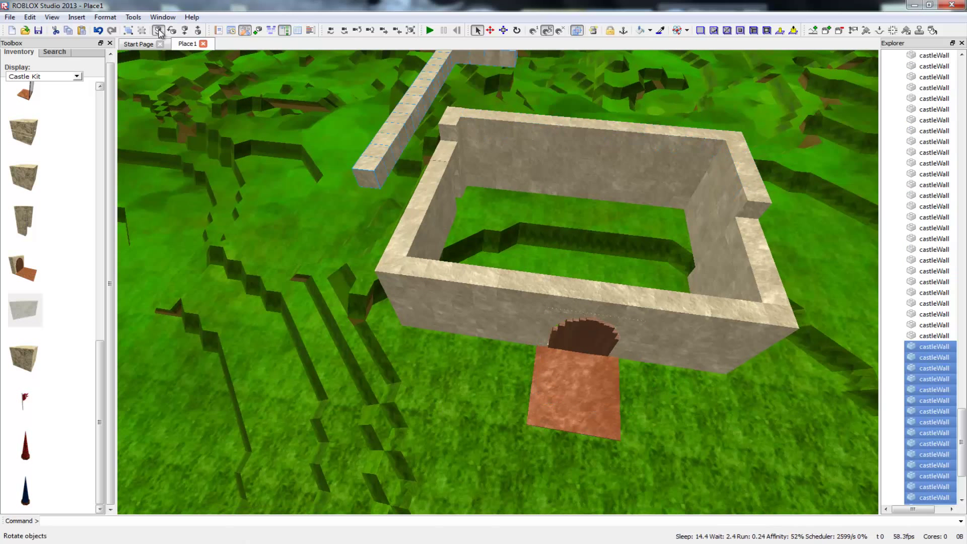
{"action": "left_click", "coordinate": [160, 31]}
{"action": "left_click_drag", "start_coordinate": [325, 110], "coordinate": [415, 264]}
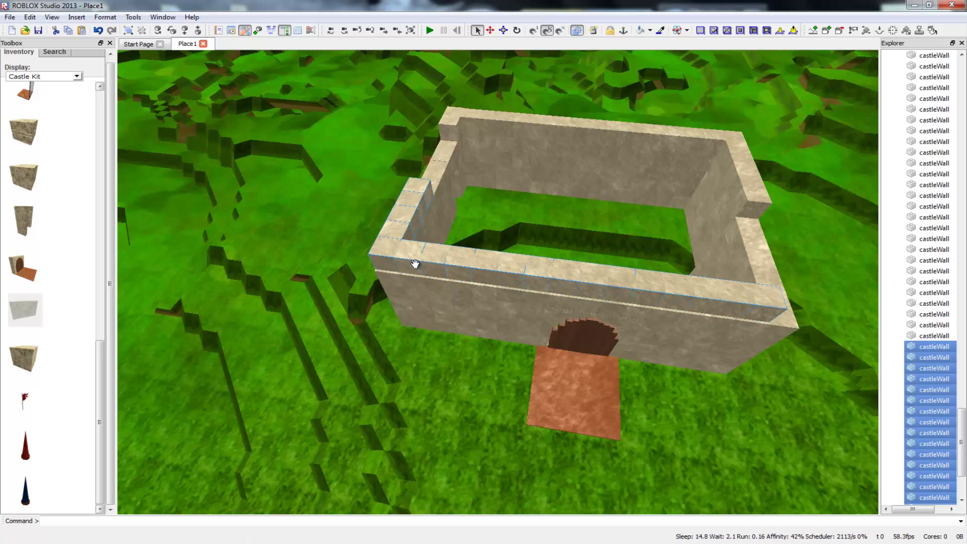
Step: Adjust the copied row to line up with the outer edges of the arched-gate wall
{"action": "right_click_drag", "start_coordinate": [508, 365], "coordinate": [378, 322]}
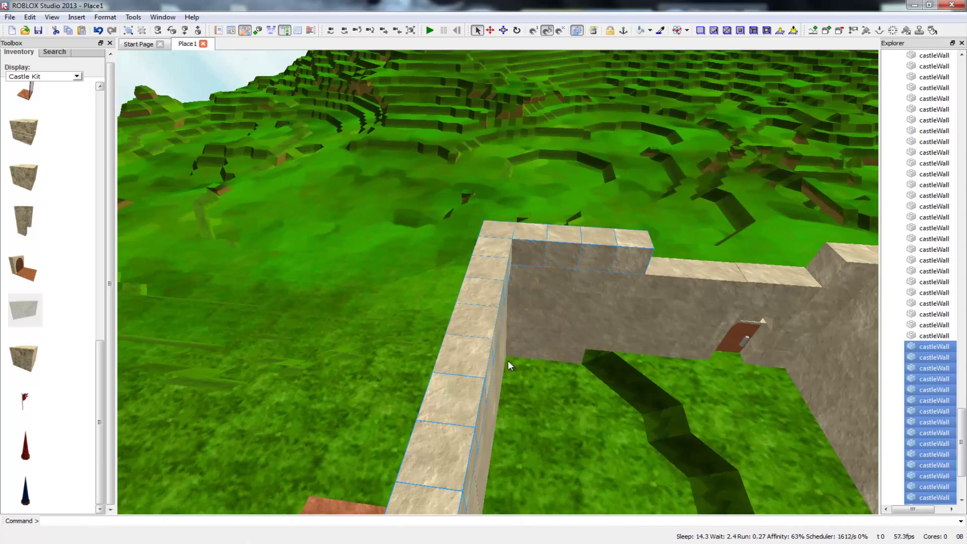
{"action": "left_click_drag", "start_coordinate": [468, 363], "coordinate": [452, 382]}
{"action": "right_click_drag", "start_coordinate": [452, 383], "coordinate": [549, 403]}
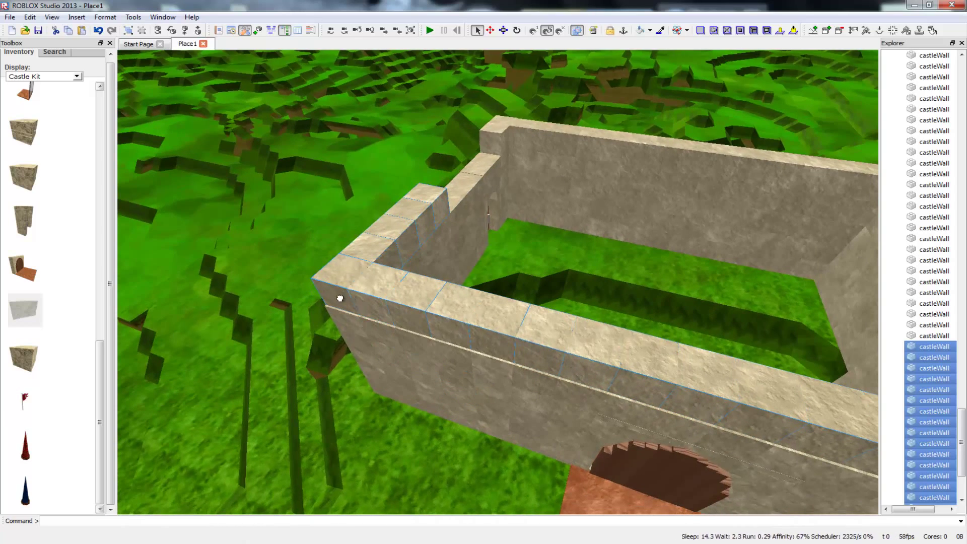
{"action": "left_click_drag", "start_coordinate": [337, 304], "coordinate": [354, 298]}
Step: Copy the six top blocks of the raised wall section and set them on the adjacent lower section, flush with the outer corner
{"action": "right_click_drag", "start_coordinate": [353, 299], "coordinate": [237, 196]}
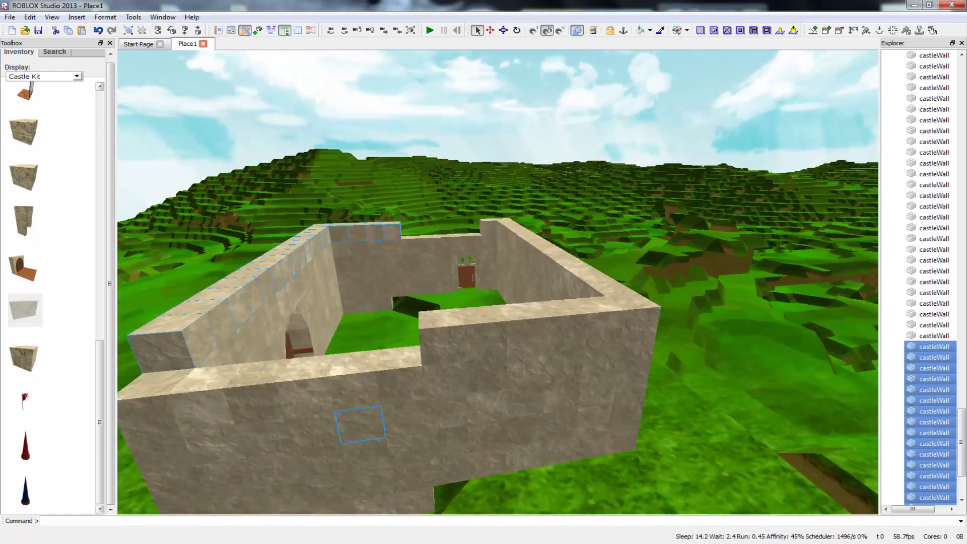
{"action": "right_click_drag", "start_coordinate": [435, 415], "coordinate": [405, 397]}
{"action": "scroll", "coordinate": [405, 397], "scroll_direction": "down", "scroll_amount": 2}
{"action": "left_click", "coordinate": [466, 316]}
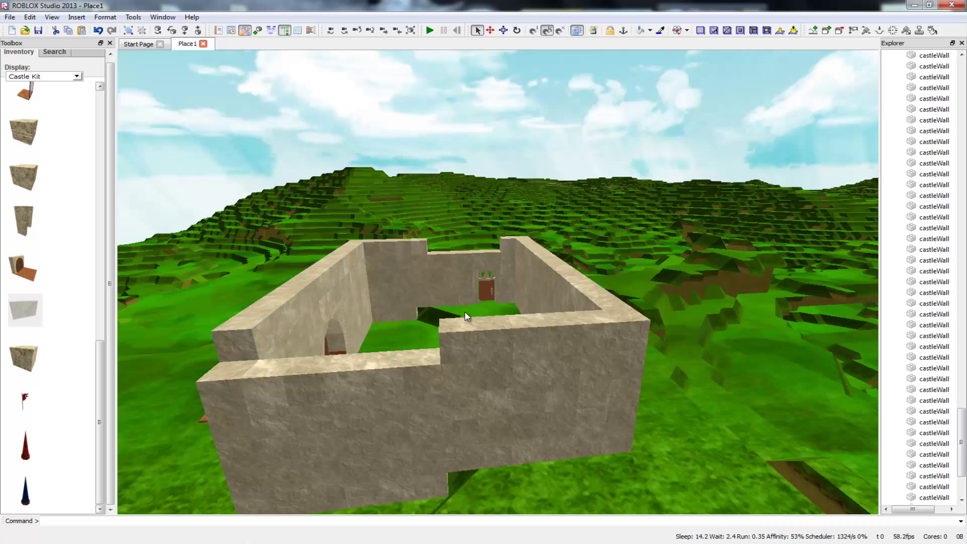
{"action": "left_click", "coordinate": [456, 337]}
{"action": "left_click", "coordinate": [497, 337], "text": "shift"}
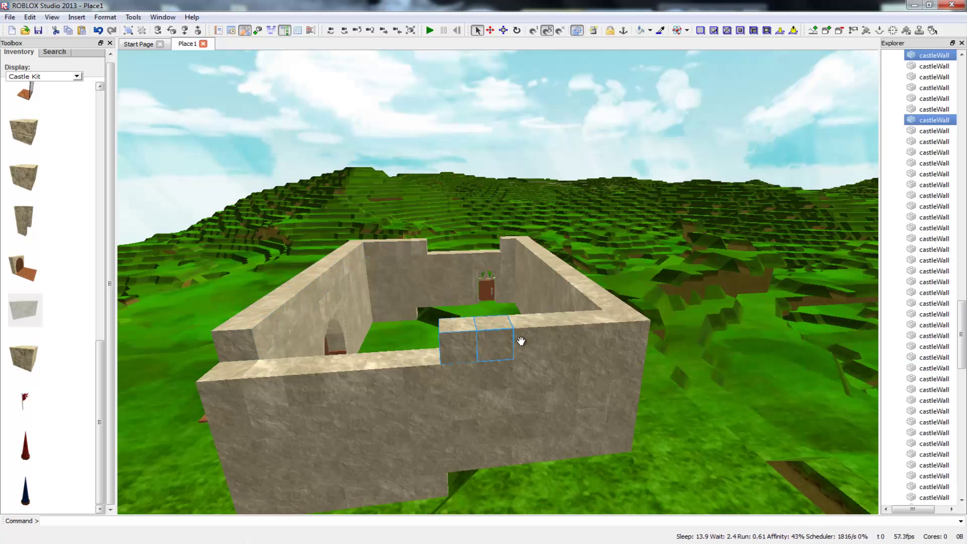
{"action": "left_click", "coordinate": [531, 337], "text": "shift"}
{"action": "left_click", "coordinate": [565, 338], "text": "shift"}
{"action": "left_click", "coordinate": [600, 339], "text": "shift"}
{"action": "left_click", "coordinate": [627, 334], "text": "shift"}
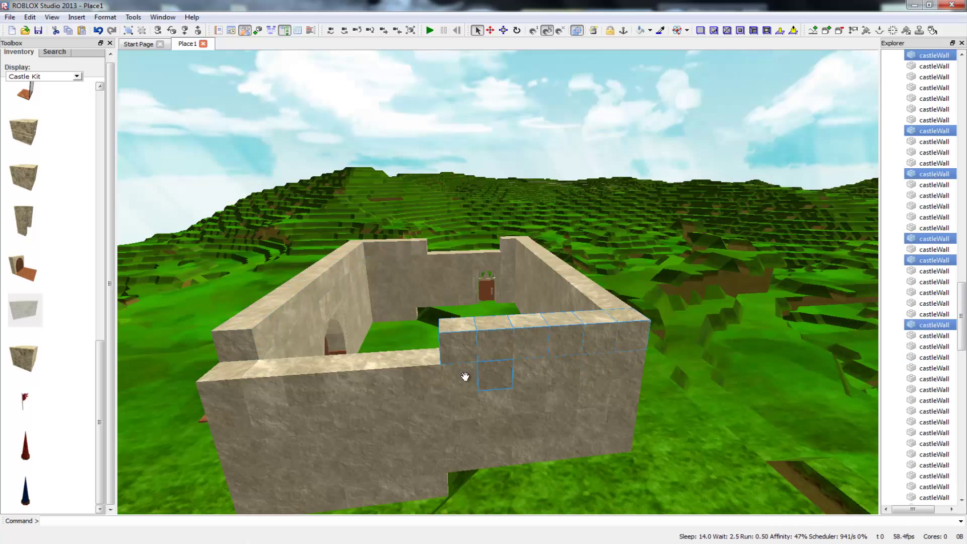
{"action": "left_click_drag", "start_coordinate": [412, 388], "coordinate": [304, 371]}
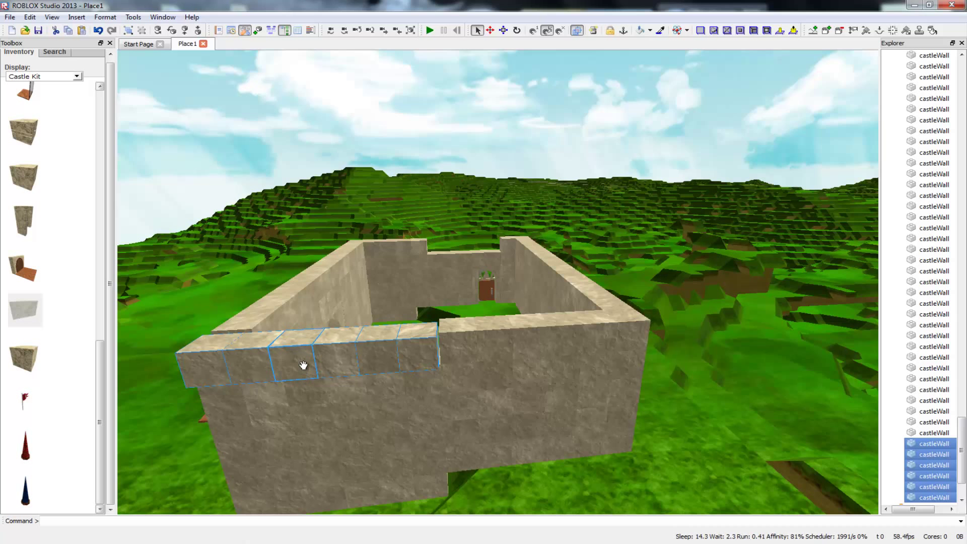
{"action": "mouse_move", "coordinate": [415, 356]}
{"action": "left_mouse_down"}
{"action": "mouse_move", "coordinate": [398, 354]}
{"action": "mouse_move", "coordinate": [422, 358]}
{"action": "left_mouse_up"}
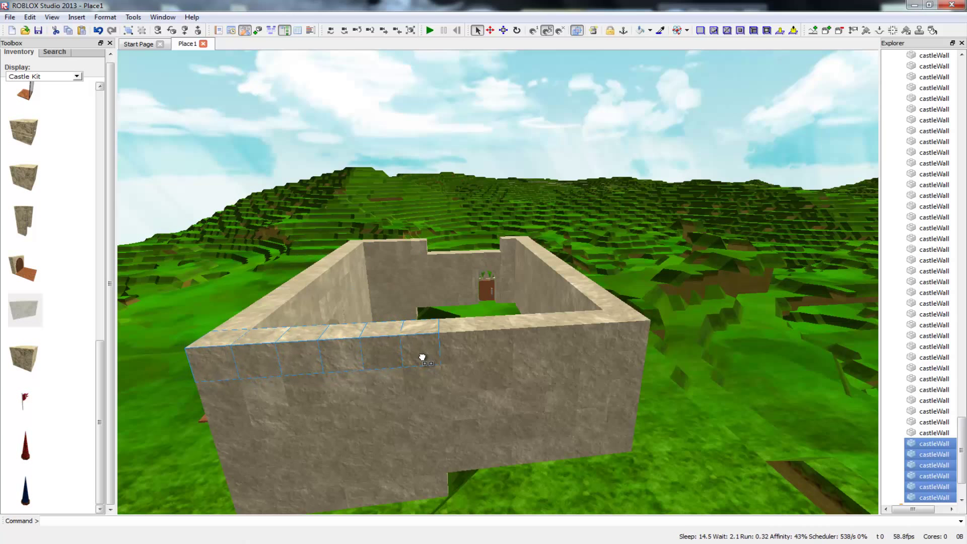
Step: Paste a copy of the block row above the gap in the small-door wall
{"action": "left_click", "coordinate": [724, 420]}
{"action": "right_click_drag", "start_coordinate": [706, 446], "coordinate": [343, 434]}
{"action": "key", "text": "d"}
{"action": "key", "text": "s"}
{"action": "mouse_move", "coordinate": [737, 388]}
{"action": "right_mouse_down"}
{"action": "mouse_move", "coordinate": [625, 388]}
{"action": "mouse_move", "coordinate": [737, 389]}
{"action": "right_mouse_up"}
{"action": "left_click", "coordinate": [594, 369]}
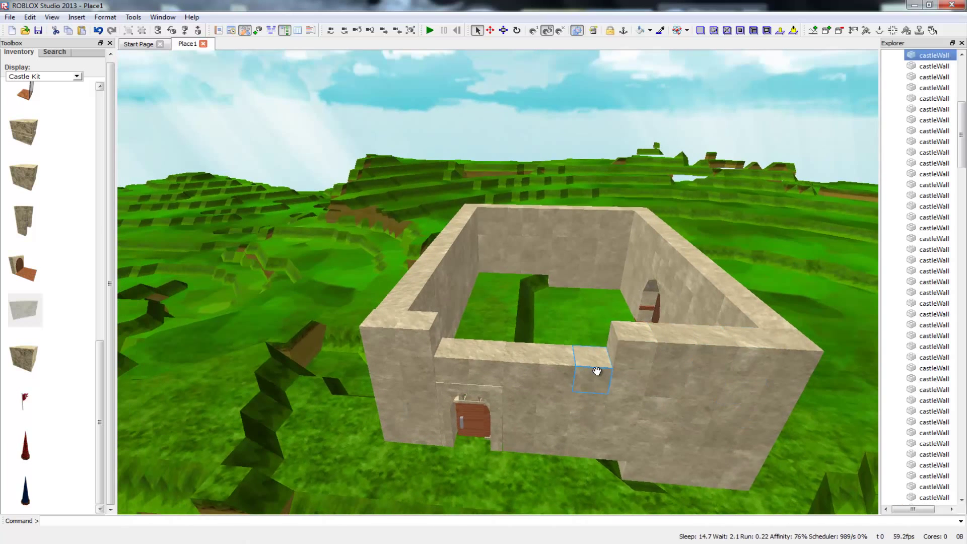
{"action": "key", "text": "ctrl+v"}
{"action": "left_click_drag", "start_coordinate": [598, 322], "coordinate": [531, 351]}
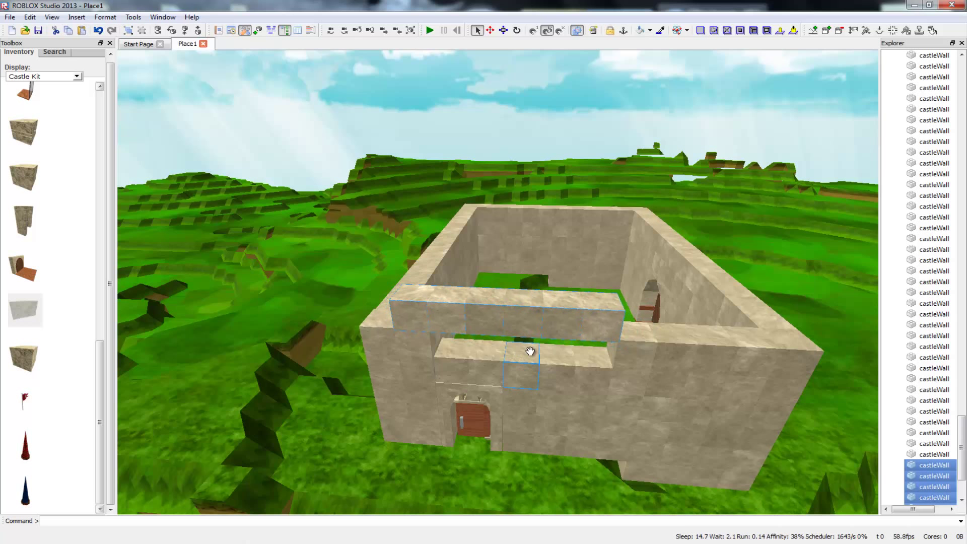
Step: Fit five of the pasted blocks into the gap above the small door, level with the wall top
{"action": "key", "text": "Delete"}
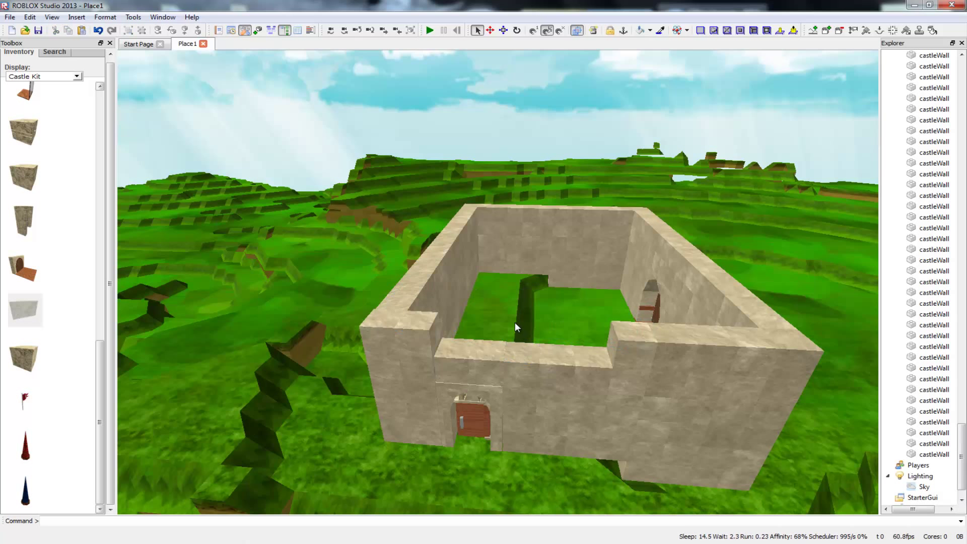
{"action": "key", "text": "ctrl+z"}
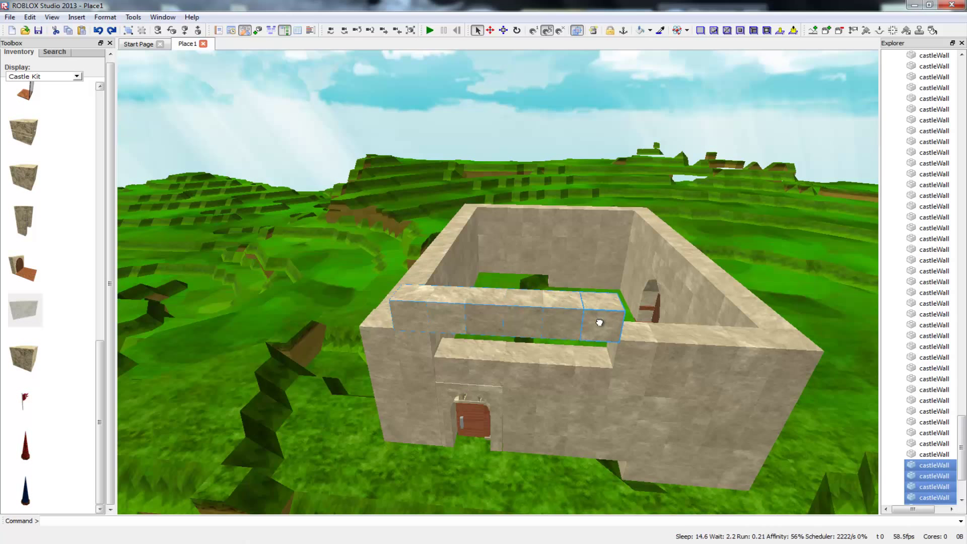
{"action": "left_click", "coordinate": [617, 292]}
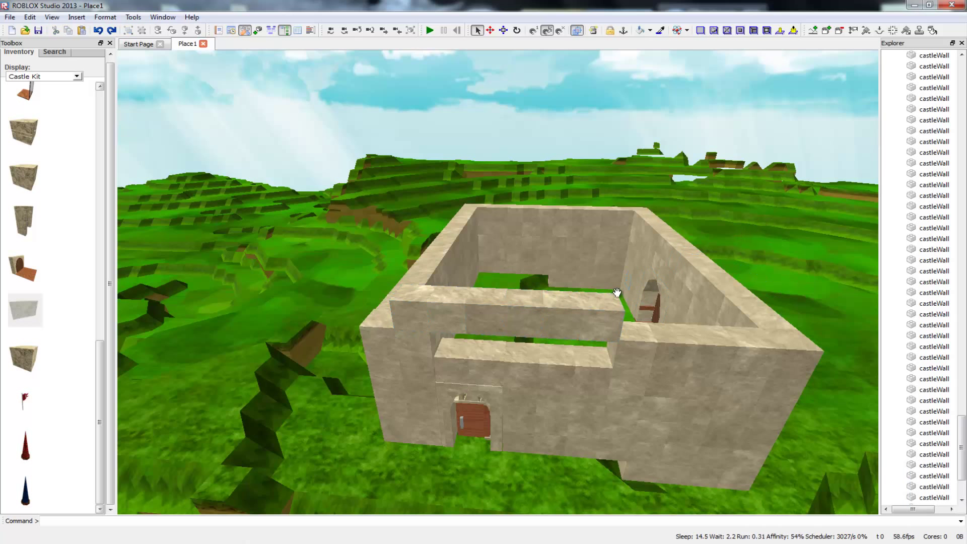
{"action": "left_click_drag", "start_coordinate": [608, 294], "coordinate": [556, 356]}
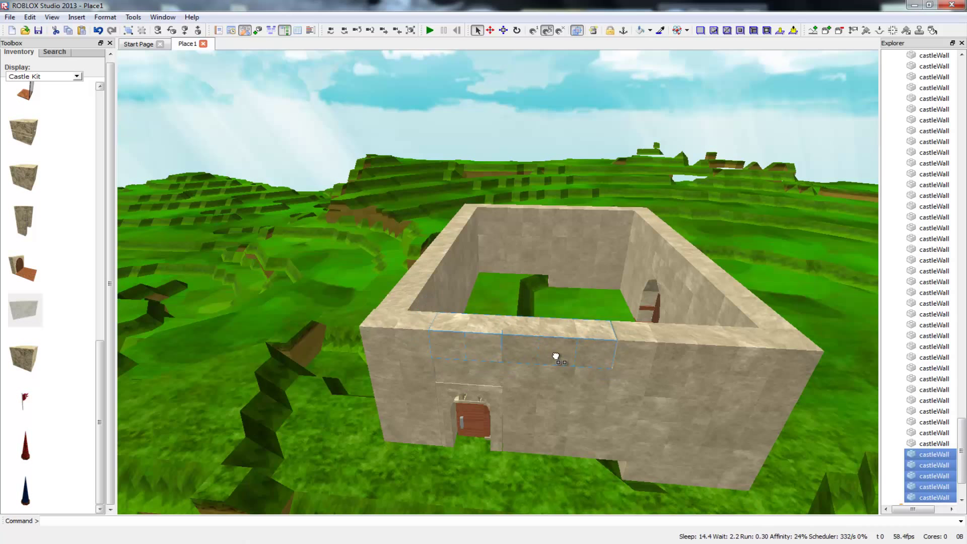
Step: Adjust the five inserted blocks to line up with the edges of the small-door wall
{"action": "right_click_drag", "start_coordinate": [560, 475], "coordinate": [408, 512]}
{"action": "key", "text": "w"}
{"action": "right_click_drag", "start_coordinate": [568, 451], "coordinate": [568, 481]}
{"action": "key", "text": "s"}
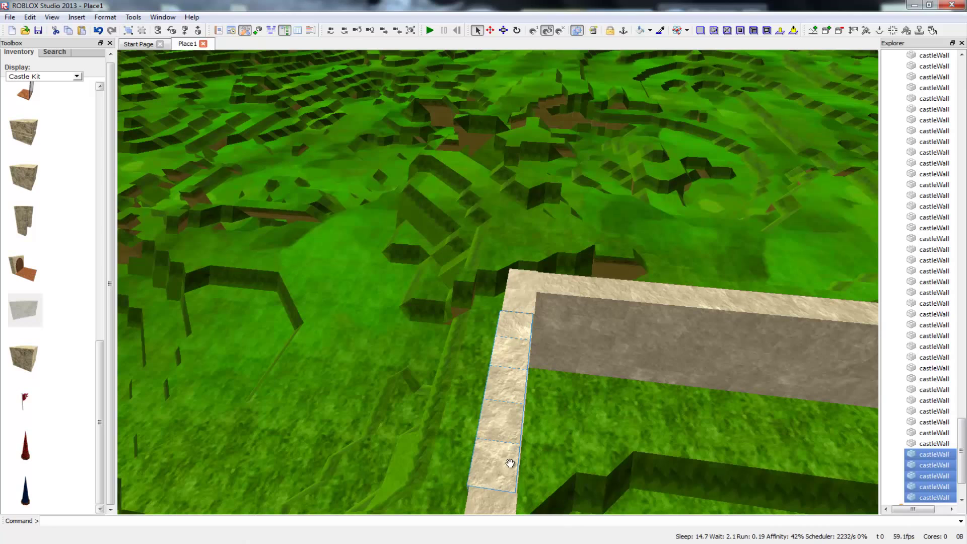
{"action": "left_click_drag", "start_coordinate": [499, 472], "coordinate": [496, 478]}
Step: Select the four upper corner blocks beside the small door and shift them against the neighbouring blocks to close the seam
{"action": "left_click", "coordinate": [625, 474]}
{"action": "key", "text": "s"}
{"action": "mouse_move", "coordinate": [625, 475]}
{"action": "right_mouse_down"}
{"action": "mouse_move", "coordinate": [715, 486]}
{"action": "mouse_move", "coordinate": [700, 488]}
{"action": "mouse_move", "coordinate": [745, 483]}
{"action": "mouse_move", "coordinate": [615, 465]}
{"action": "right_mouse_up"}
{"action": "scroll", "coordinate": [630, 468], "scroll_direction": "up", "scroll_amount": 5}
{"action": "key", "text": "s"}
{"action": "key", "text": "w"}
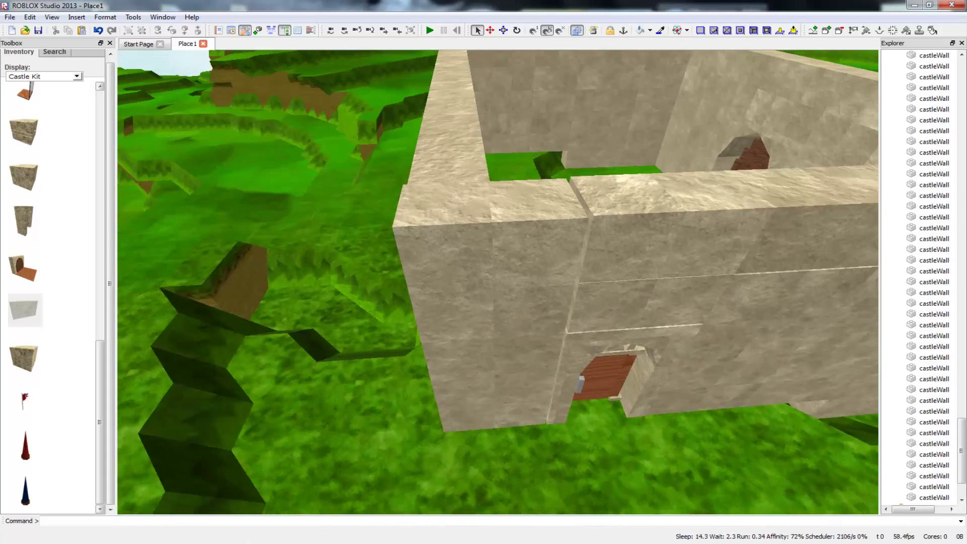
{"action": "left_click", "coordinate": [471, 259]}
{"action": "left_click", "coordinate": [520, 305], "text": "ctrl"}
{"action": "left_click", "coordinate": [506, 280], "text": "ctrl"}
{"action": "left_click", "coordinate": [486, 311], "text": "ctrl"}
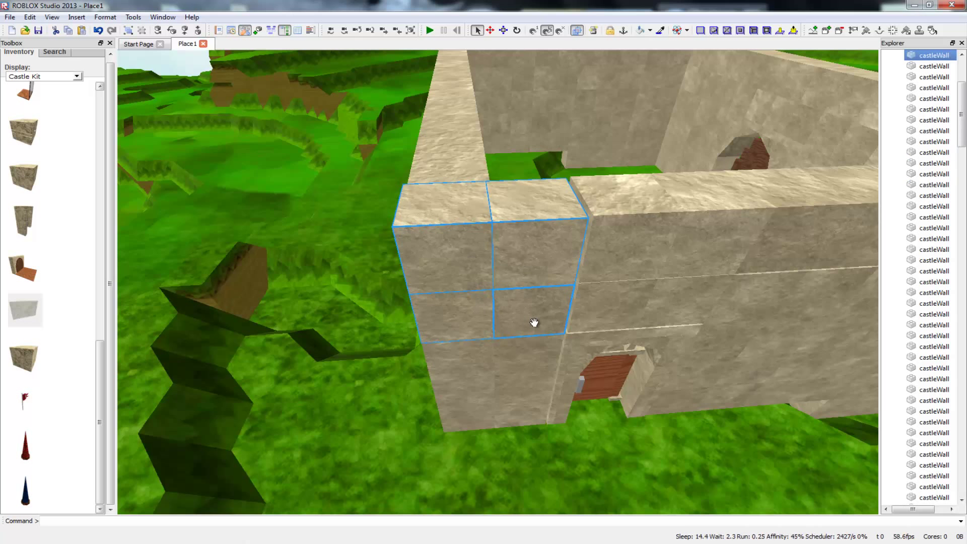
{"action": "mouse_move", "coordinate": [539, 324]}
{"action": "left_mouse_down"}
{"action": "mouse_move", "coordinate": [551, 324]}
{"action": "mouse_move", "coordinate": [529, 324]}
{"action": "mouse_move", "coordinate": [528, 314]}
{"action": "left_mouse_up"}
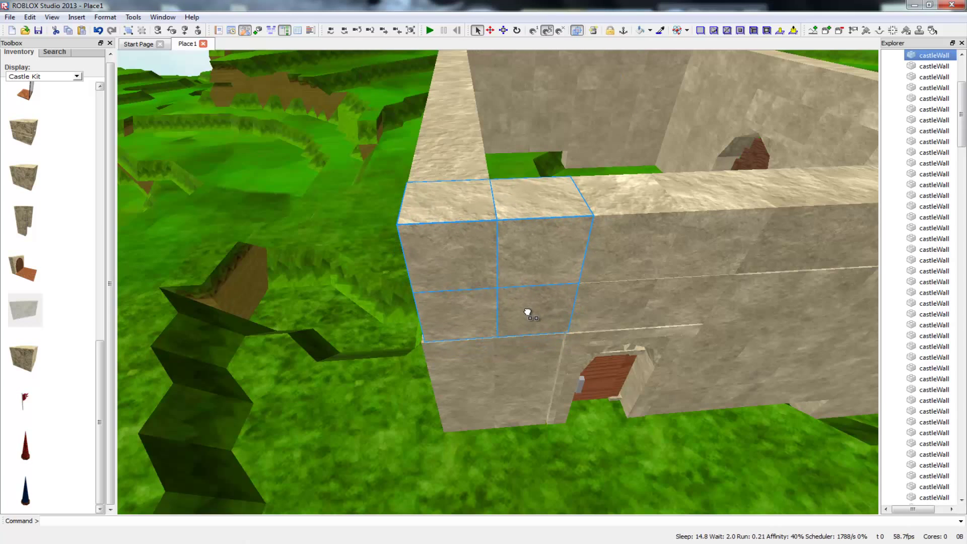
Step: Inspect the small-door wall up close and the whole castle from outside for uneven walls
{"action": "left_click", "coordinate": [360, 429]}
{"action": "right_click_drag", "start_coordinate": [360, 428], "coordinate": [403, 348]}
{"action": "right_click_drag", "start_coordinate": [382, 455], "coordinate": [381, 455]}
{"action": "right_click_drag", "start_coordinate": [427, 412], "coordinate": [398, 370]}
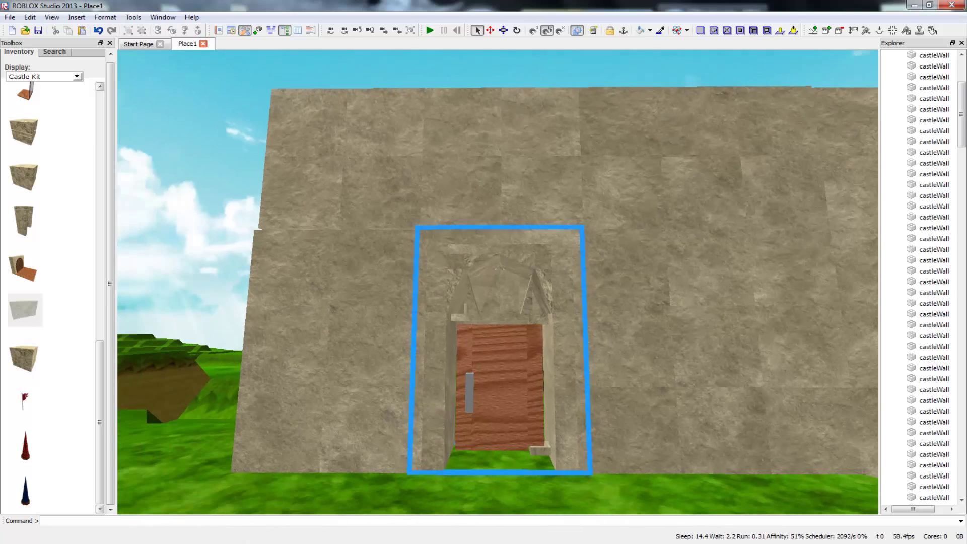
{"action": "right_click_drag", "start_coordinate": [488, 460], "coordinate": [479, 343]}
{"action": "key", "text": "s"}
{"action": "key", "text": "w"}
{"action": "key", "text": "s"}
{"action": "key", "text": "d"}
{"action": "key", "text": "s"}
{"action": "key", "text": "s"}
{"action": "right_click_drag", "start_coordinate": [350, 262], "coordinate": [350, 262]}
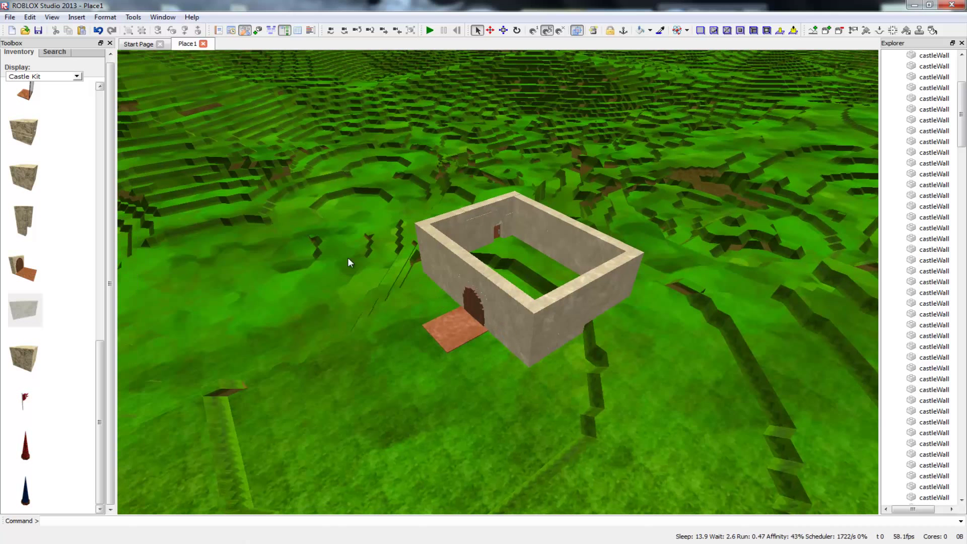
Step: Browse the Castle Kit pieces, insert the red castle roof wedge and place it on a wall corner
{"action": "left_click", "coordinate": [23, 413]}
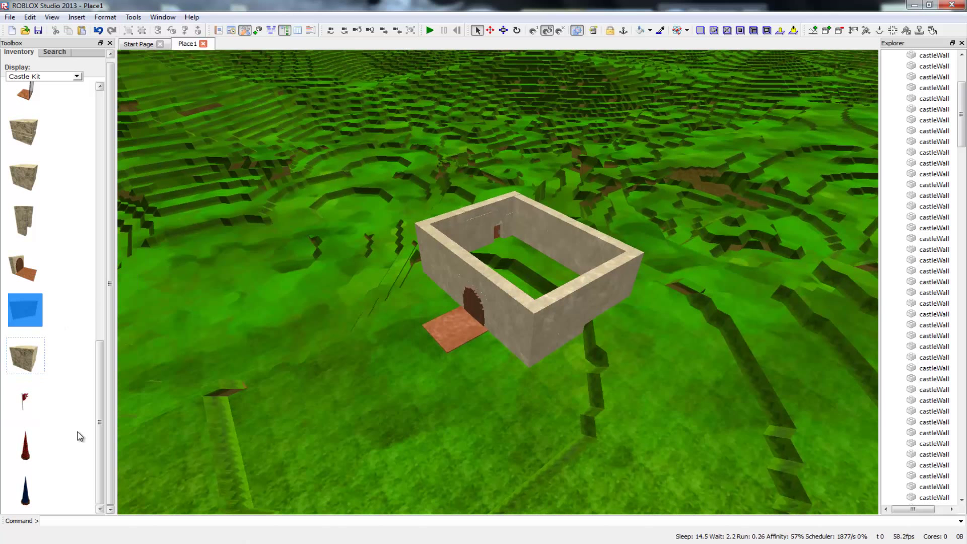
{"action": "left_click", "coordinate": [100, 434]}
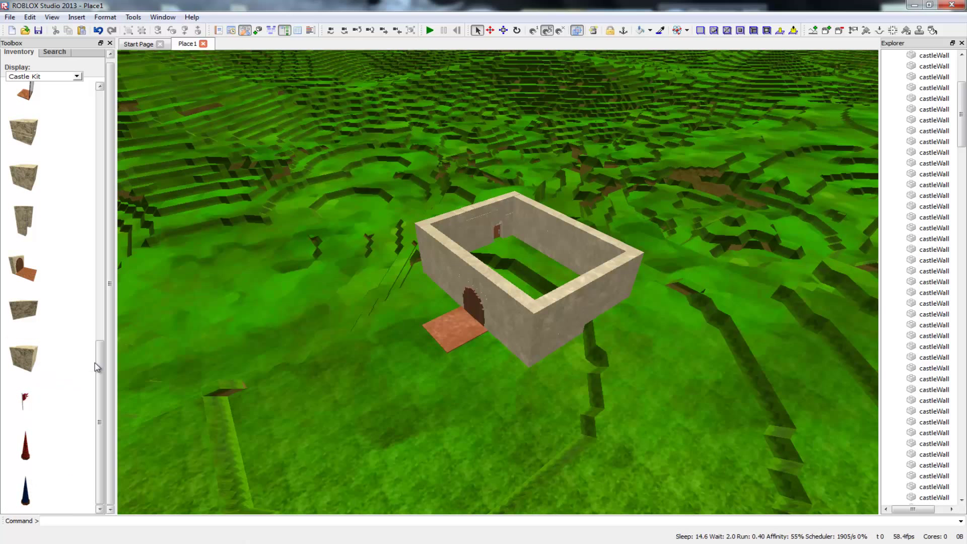
{"action": "left_click_drag", "start_coordinate": [97, 368], "coordinate": [68, 278]}
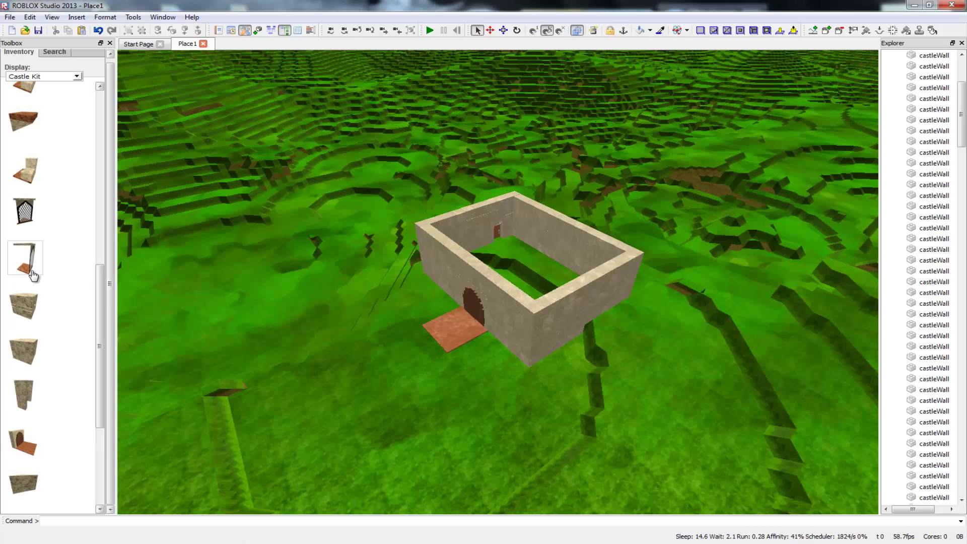
{"action": "left_click_drag", "start_coordinate": [99, 279], "coordinate": [99, 233]}
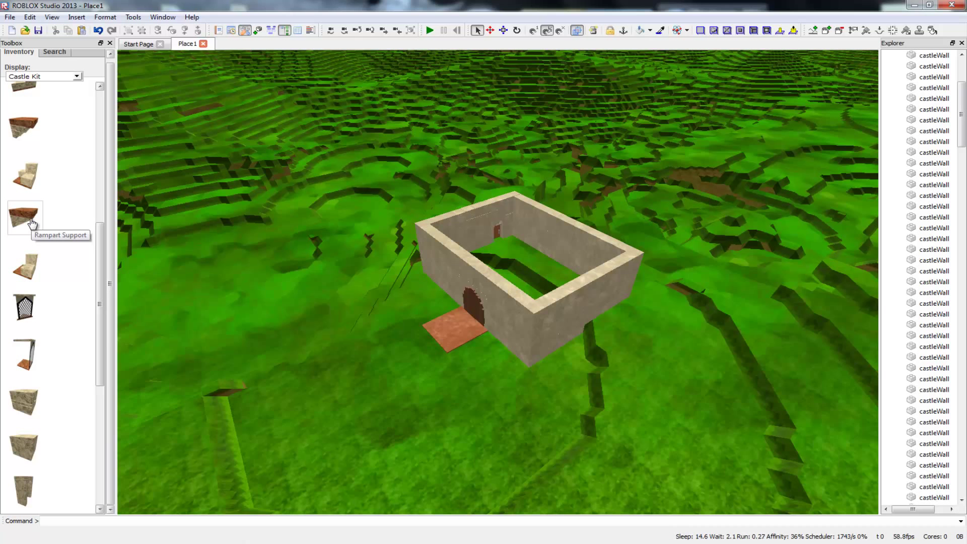
{"action": "left_click_drag", "start_coordinate": [101, 270], "coordinate": [127, 160]}
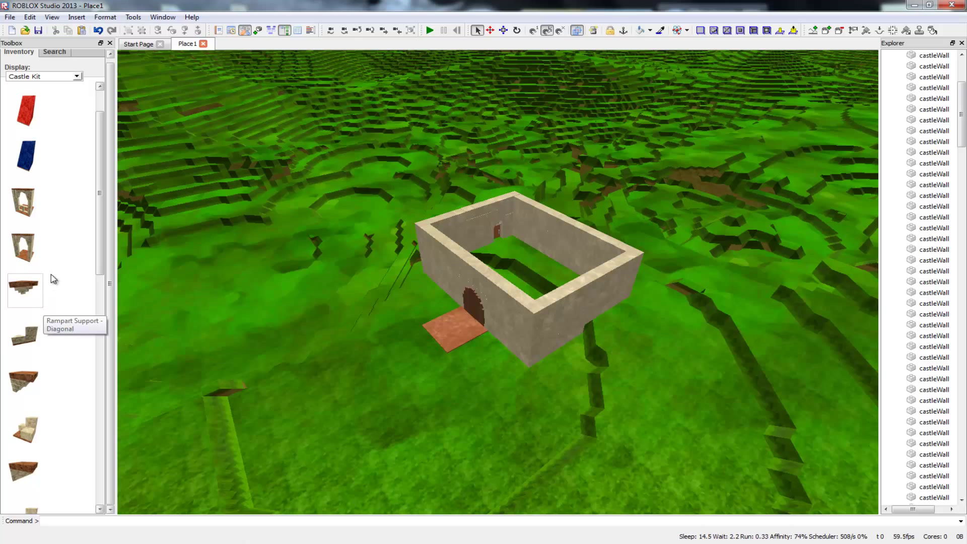
{"action": "scroll", "coordinate": [79, 169], "scroll_direction": "up", "scroll_amount": 1}
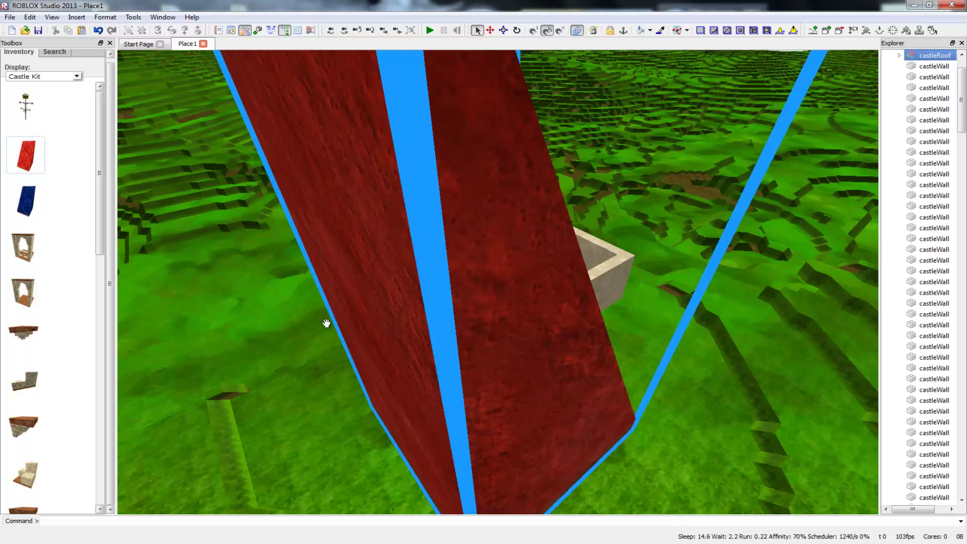
{"action": "scroll", "coordinate": [554, 292], "scroll_direction": "down", "scroll_amount": 10}
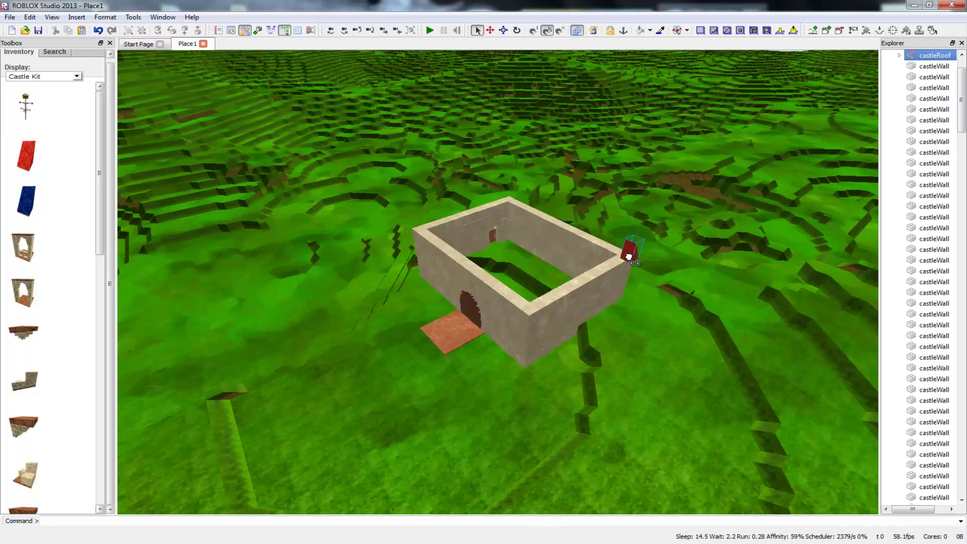
Step: Shift the red roof wedge on the corner to sit flush with the outer wall faces
{"action": "right_click_drag", "start_coordinate": [554, 292], "coordinate": [509, 298]}
{"action": "key", "text": "w"}
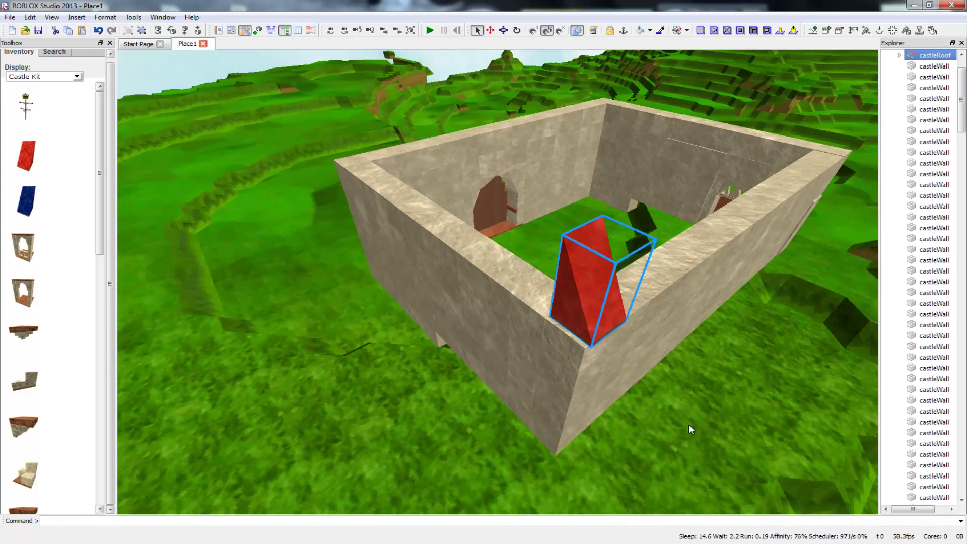
{"action": "left_click", "coordinate": [591, 293]}
{"action": "left_click_drag", "start_coordinate": [584, 297], "coordinate": [581, 322]}
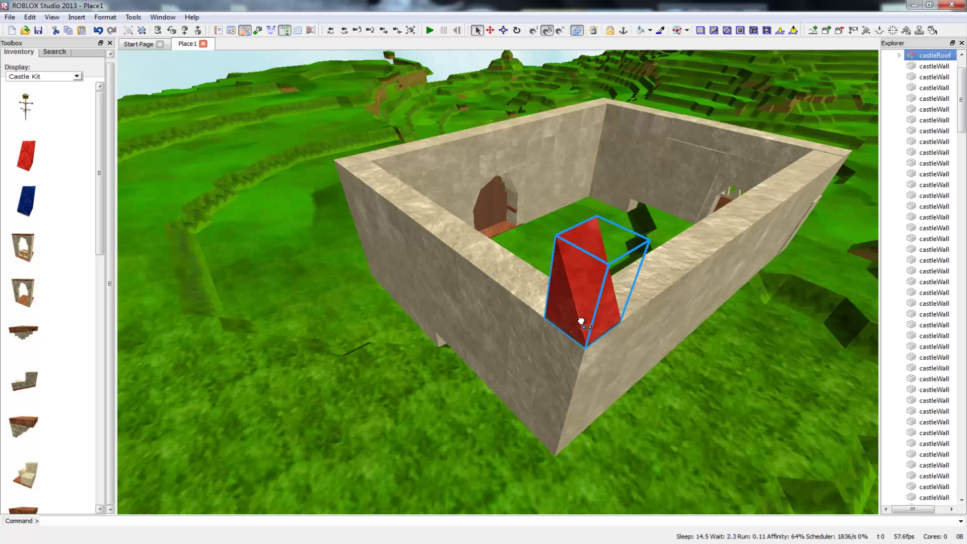
Step: Paste five copies of the red roof wedge along the top of the wall, starting next to the corner wedge
{"action": "right_click_drag", "start_coordinate": [658, 420], "coordinate": [678, 417]}
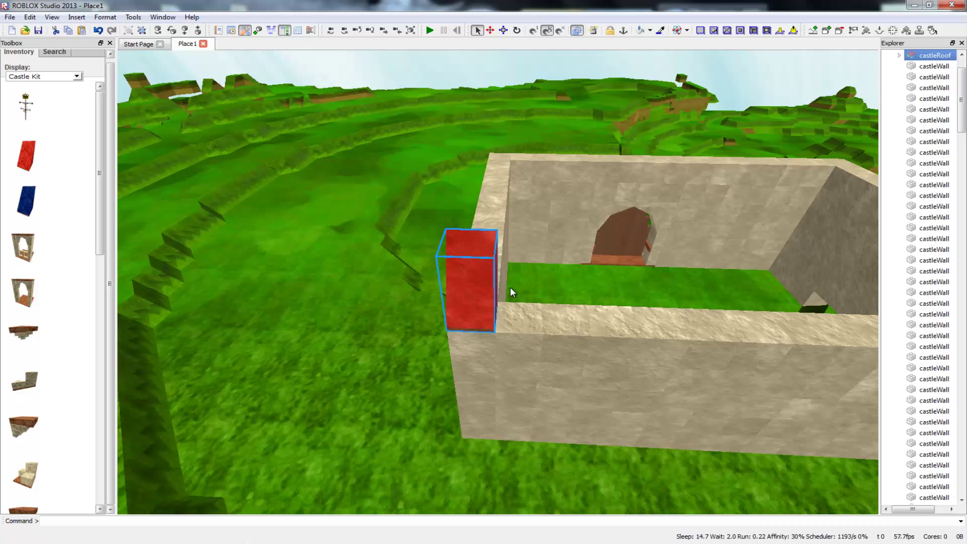
{"action": "left_click", "coordinate": [528, 324]}
{"action": "key", "text": "ctrl+v"}
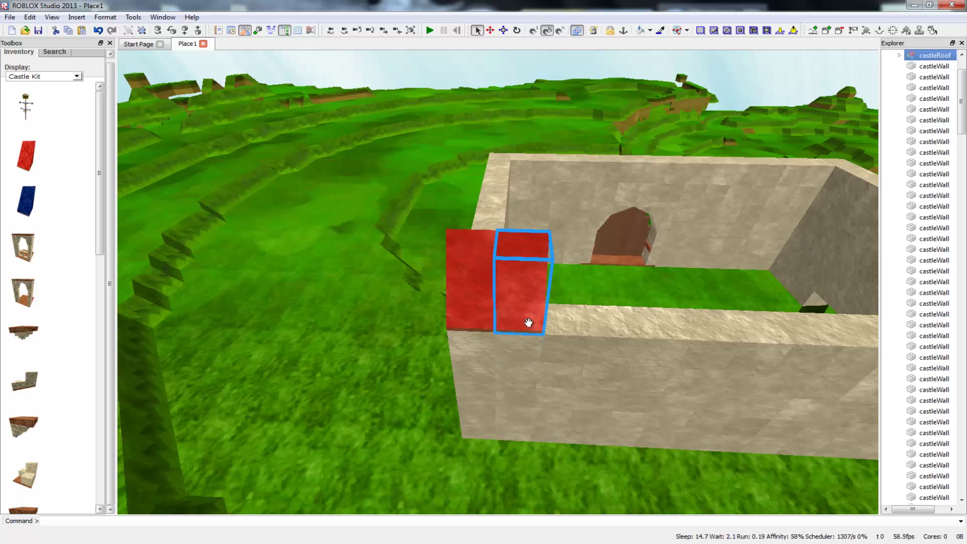
{"action": "left_click", "coordinate": [568, 323]}
{"action": "key", "text": "ctrl+v"}
{"action": "left_click", "coordinate": [619, 323]}
{"action": "key", "text": "ctrl+v"}
{"action": "left_click", "coordinate": [666, 324]}
{"action": "key", "text": "ctrl+v"}
{"action": "left_click", "coordinate": [734, 325]}
{"action": "key", "text": "ctrl+v"}
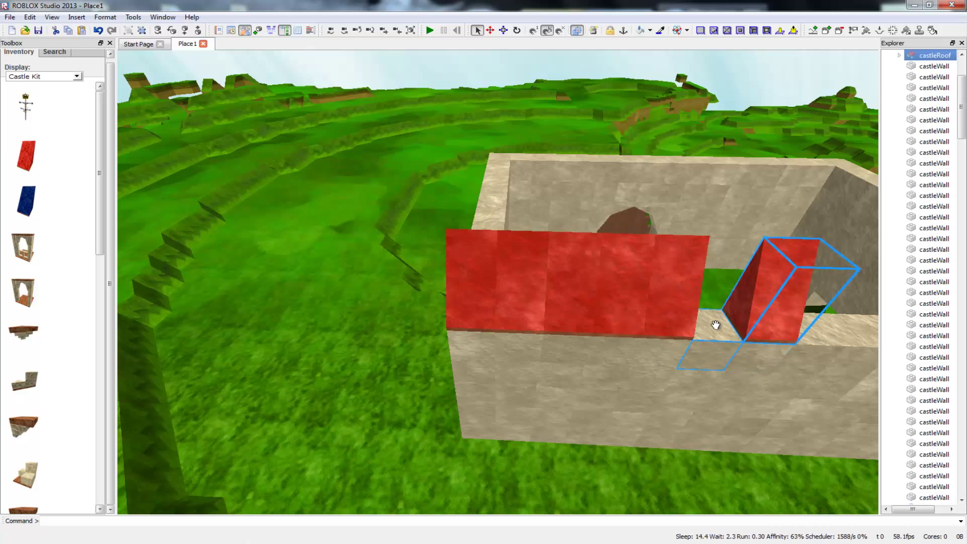
Step: Fill the remaining gap in the roof row with another copy of the red wedge, undoing the misplaced paste
{"action": "key", "text": "ctrl+v"}
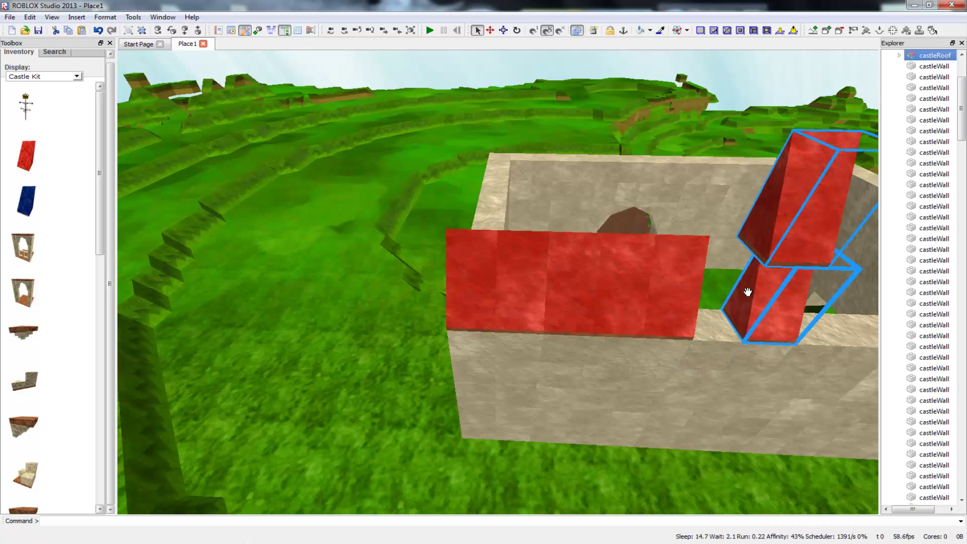
{"action": "key", "text": "ctrl+z"}
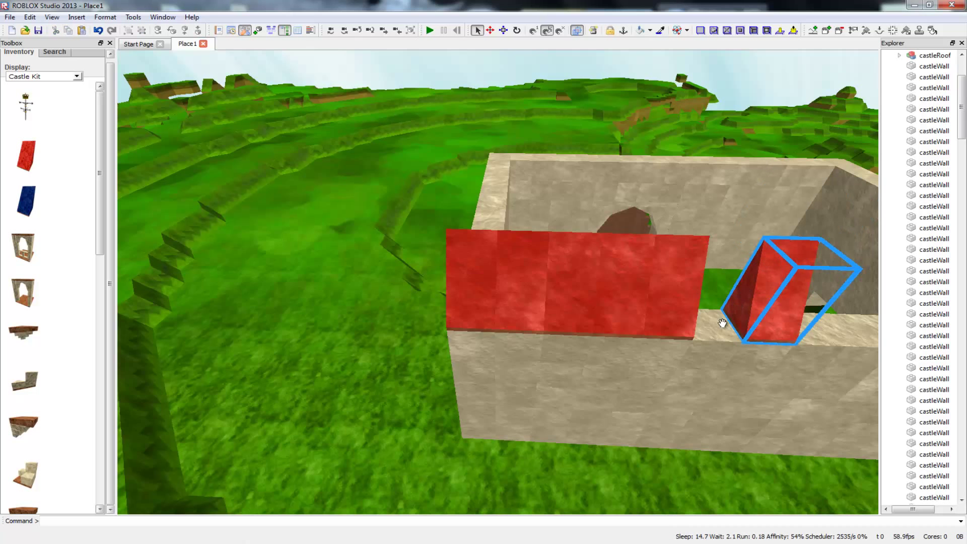
{"action": "key", "text": "ctrl+v"}
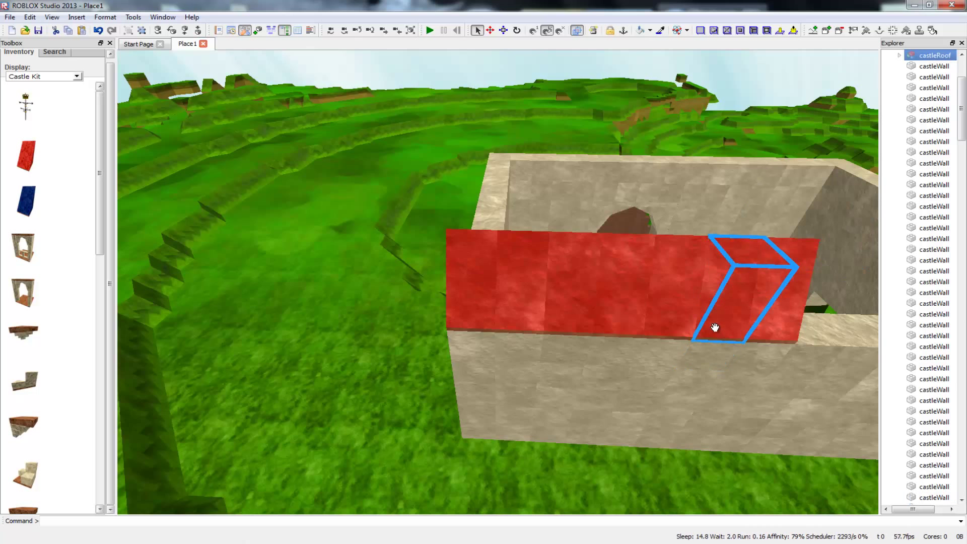
Step: Copy all seven red roof wedges and paste the group along the remaining stretch of the same wall top
{"action": "left_click", "coordinate": [493, 291]}
{"action": "left_click", "coordinate": [524, 296], "text": "ctrl"}
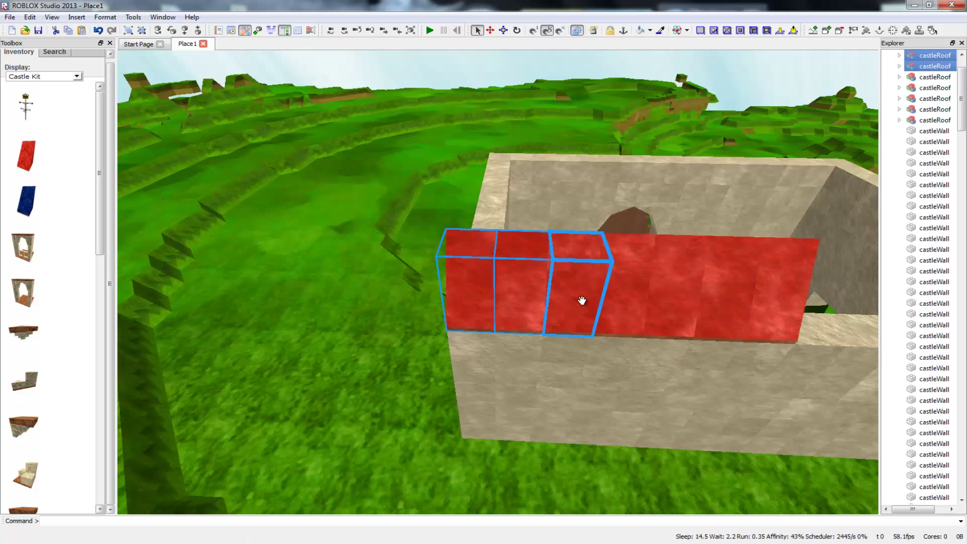
{"action": "left_click", "coordinate": [581, 301], "text": "ctrl"}
{"action": "left_click", "coordinate": [660, 302], "text": "ctrl"}
{"action": "left_click", "coordinate": [637, 283], "text": "ctrl"}
{"action": "left_click", "coordinate": [739, 287], "text": "shift"}
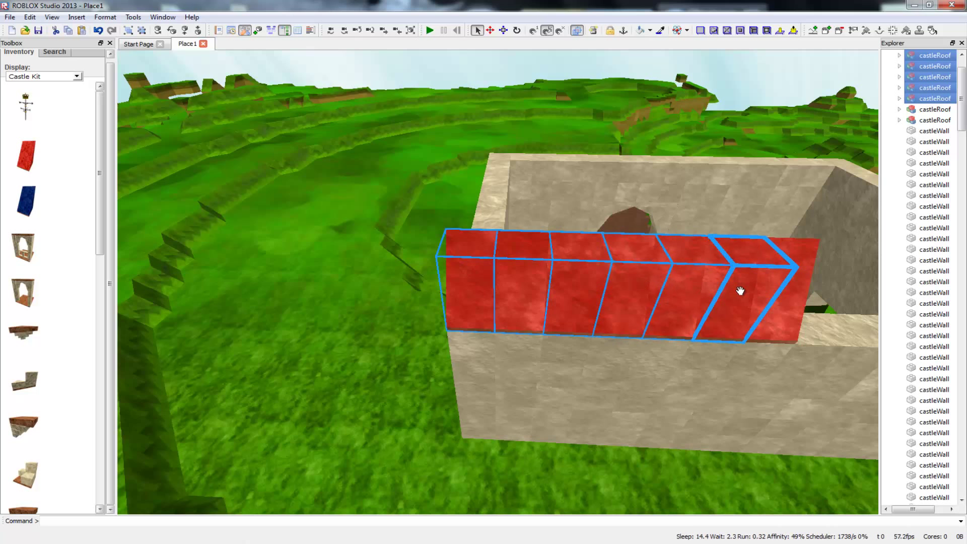
{"action": "left_click", "coordinate": [784, 333], "text": "shift"}
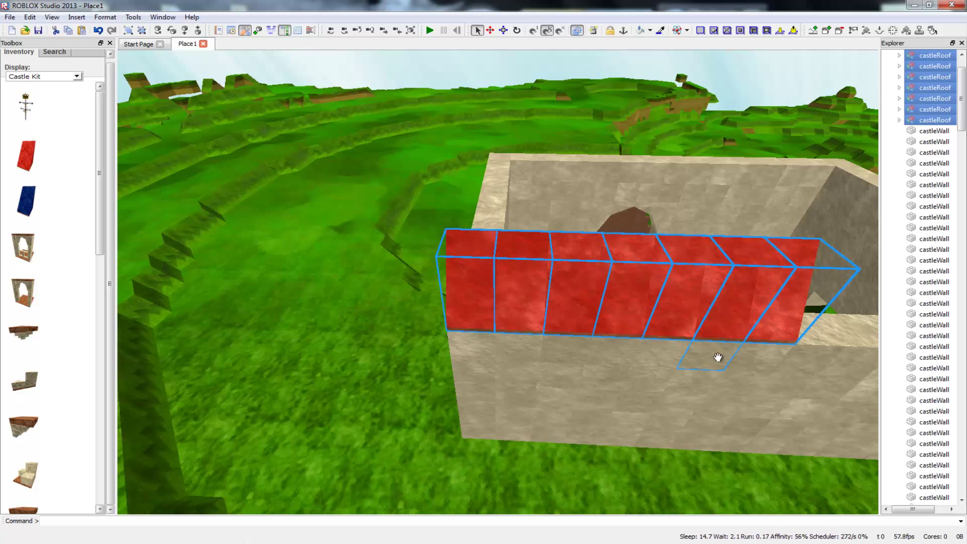
{"action": "right_click_drag", "start_coordinate": [776, 413], "coordinate": [706, 418]}
{"action": "key", "text": "d"}
{"action": "scroll", "coordinate": [716, 393], "scroll_direction": "down", "scroll_amount": 2}
{"action": "key", "text": "a"}
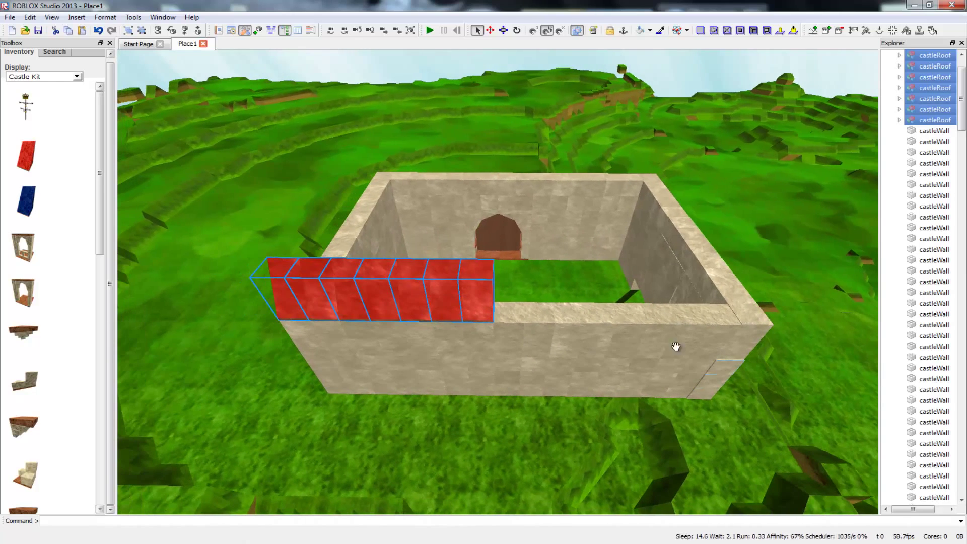
{"action": "left_click", "coordinate": [597, 316]}
{"action": "key", "text": "ctrl+v"}
Step: Paste the group of red roof wedges onto the adjacent wall with the small door and rotate it to run along that wall
{"action": "right_click_drag", "start_coordinate": [689, 328], "coordinate": [746, 406]}
{"action": "key", "text": "d"}
{"action": "key", "text": "s"}
{"action": "left_click", "coordinate": [566, 329]}
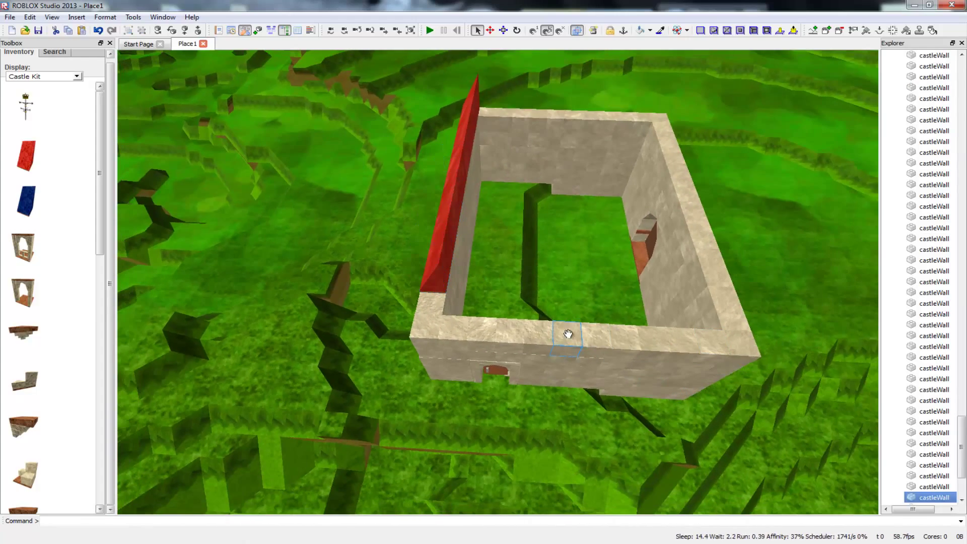
{"action": "key", "text": "ctrl+v"}
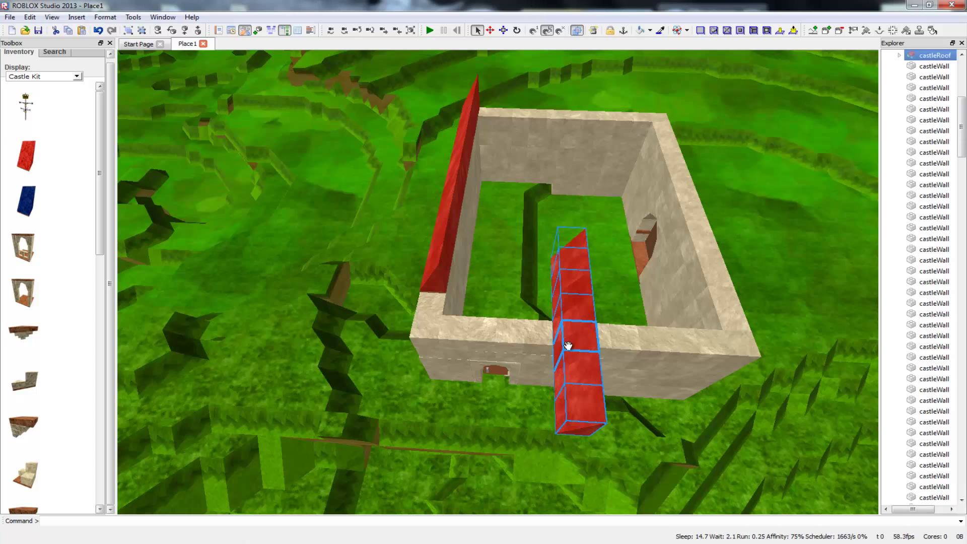
{"action": "left_click", "coordinate": [158, 31]}
Step: Paste another group of seven red roof wedges on top of the arched gate wall and rotate it so the slope faces outward
{"action": "right_click_drag", "start_coordinate": [605, 388], "coordinate": [599, 393]}
{"action": "key", "text": "s"}
{"action": "key", "text": "d"}
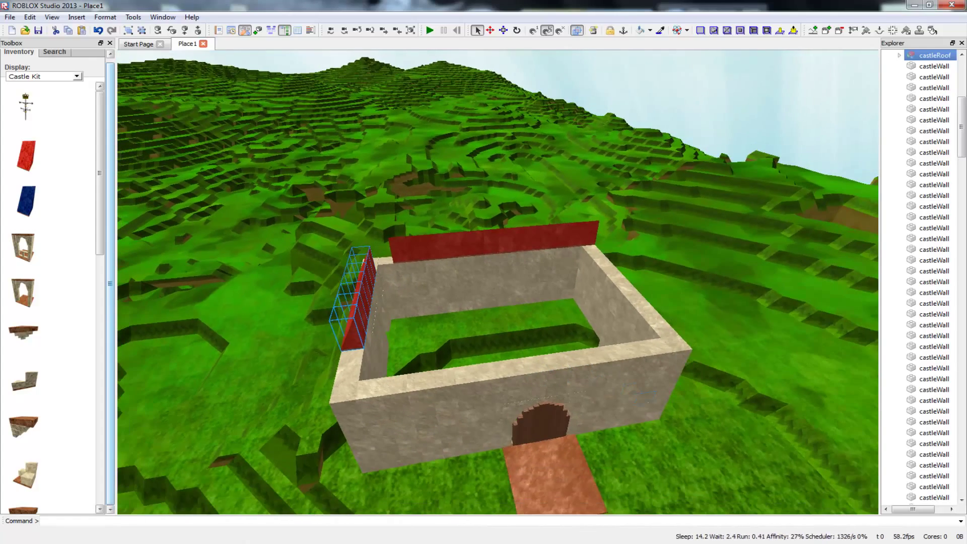
{"action": "left_click", "coordinate": [453, 381]}
{"action": "key", "text": "ctrl+v"}
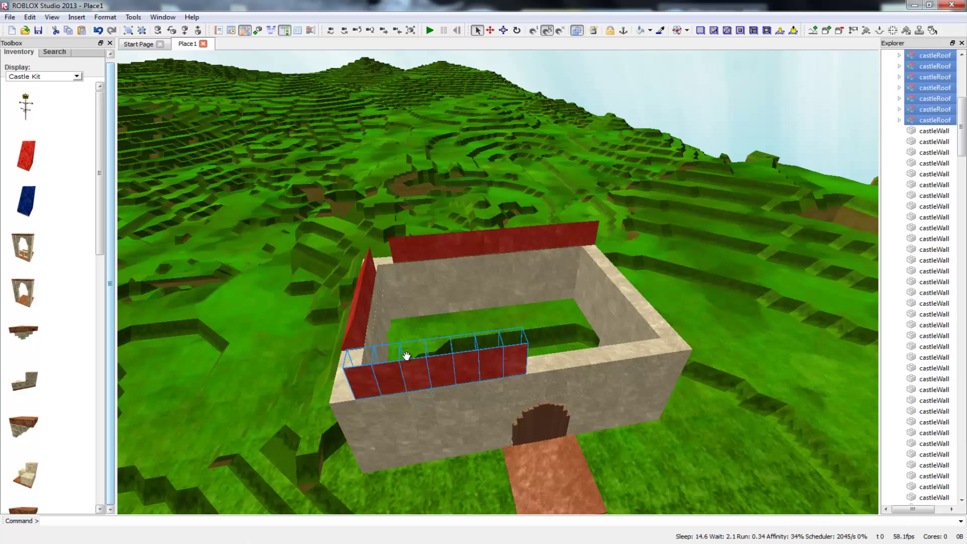
{"action": "left_click", "coordinate": [159, 32]}
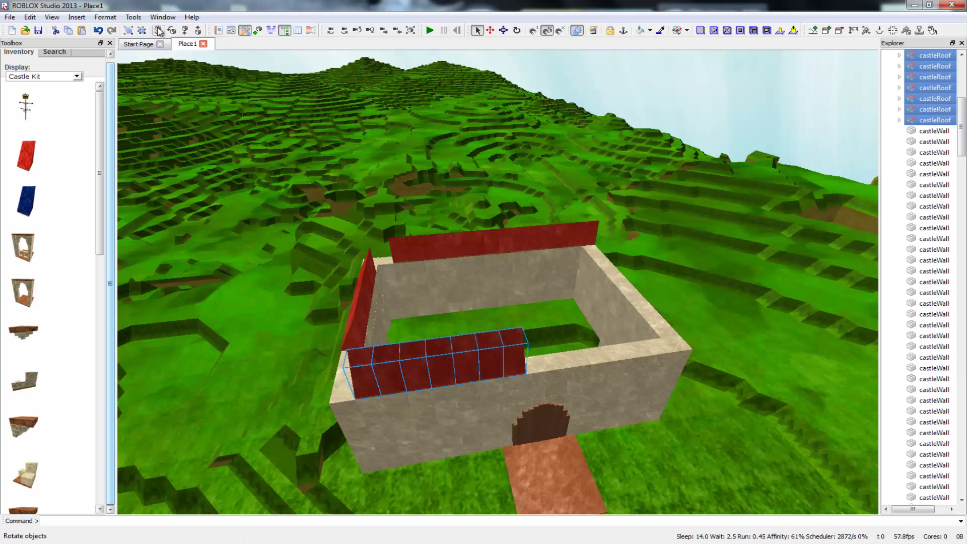
Step: Paste a second wedge group on the gate wall up to its other corner and rotate it to slope outward
{"action": "key", "text": "d"}
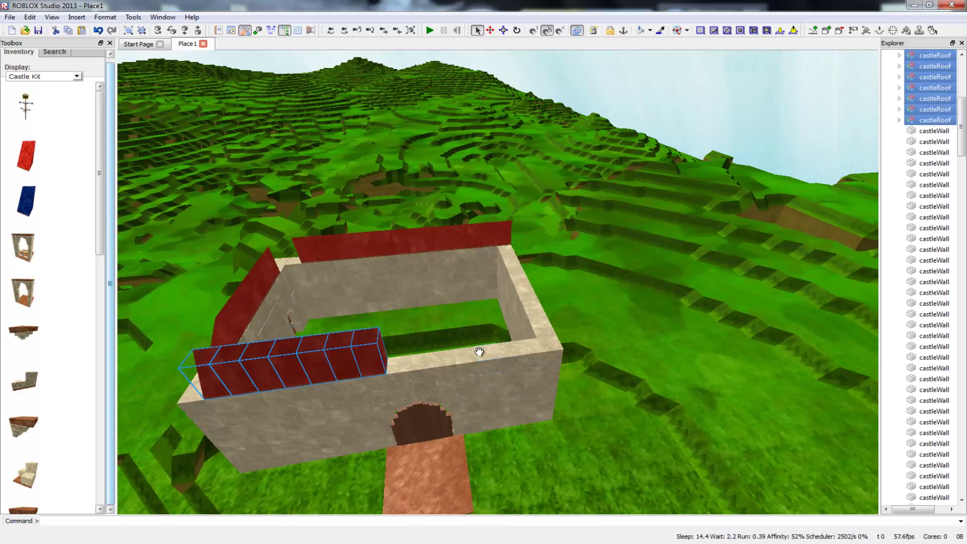
{"action": "left_click", "coordinate": [479, 352]}
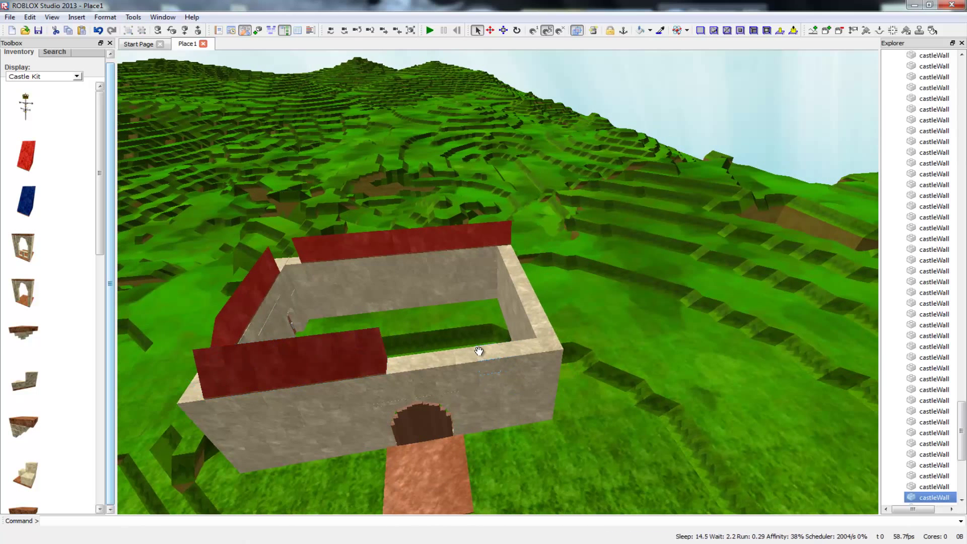
{"action": "key", "text": "ctrl+v"}
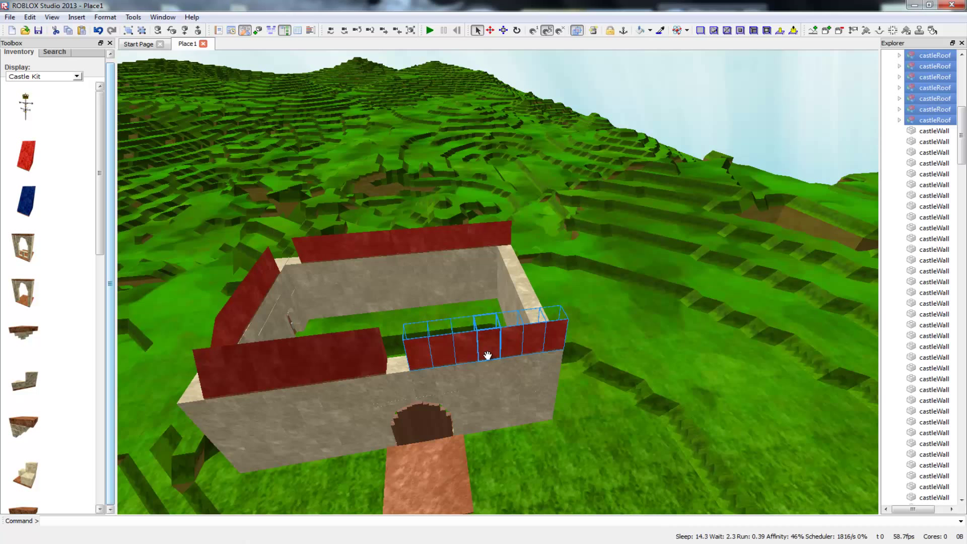
{"action": "left_click", "coordinate": [164, 30]}
{"action": "left_click", "coordinate": [164, 31]}
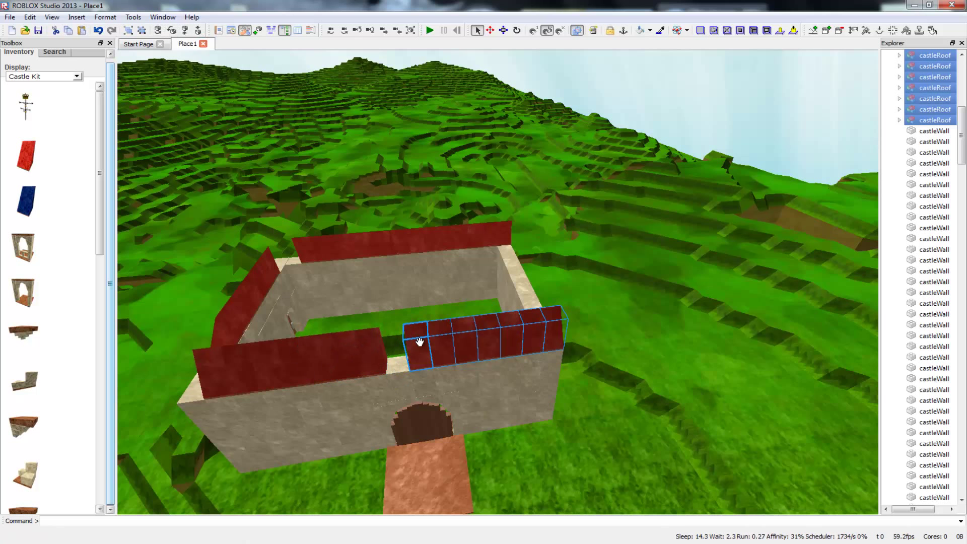
{"action": "left_click", "coordinate": [398, 373]}
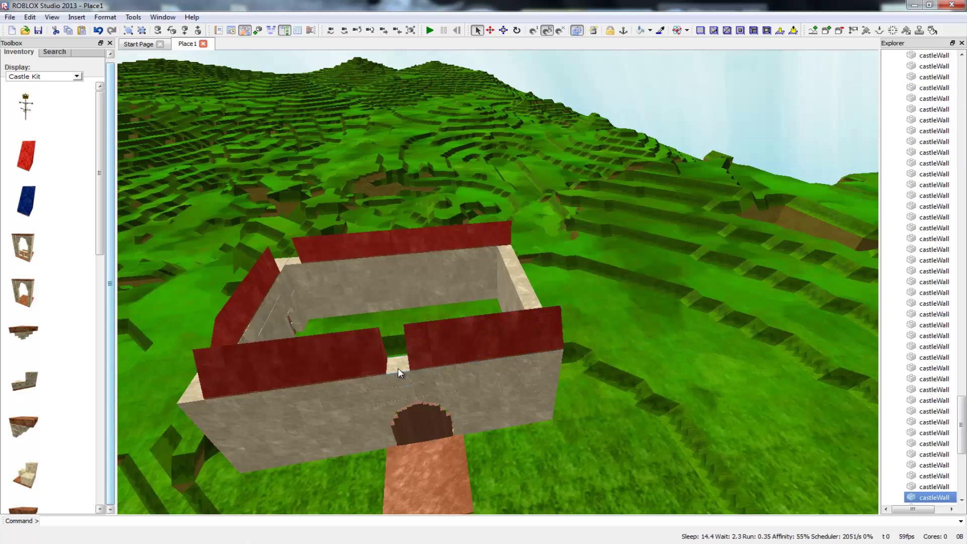
{"action": "key", "text": "ctrl+z"}
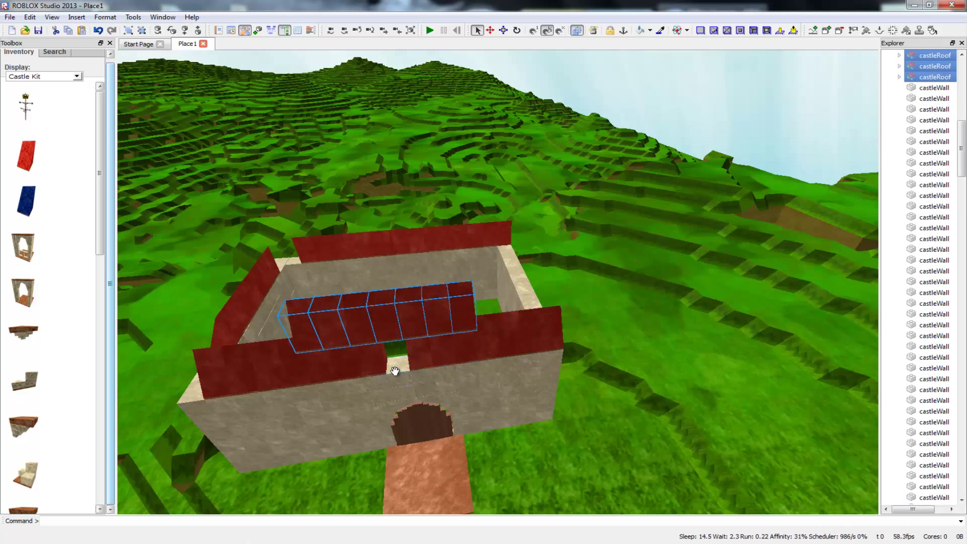
{"action": "key", "text": "ctrl+z"}
Step: Copy a single red roof wedge into the gap above the arched gate and onto the bare corner of that wall
{"action": "left_click", "coordinate": [425, 353]}
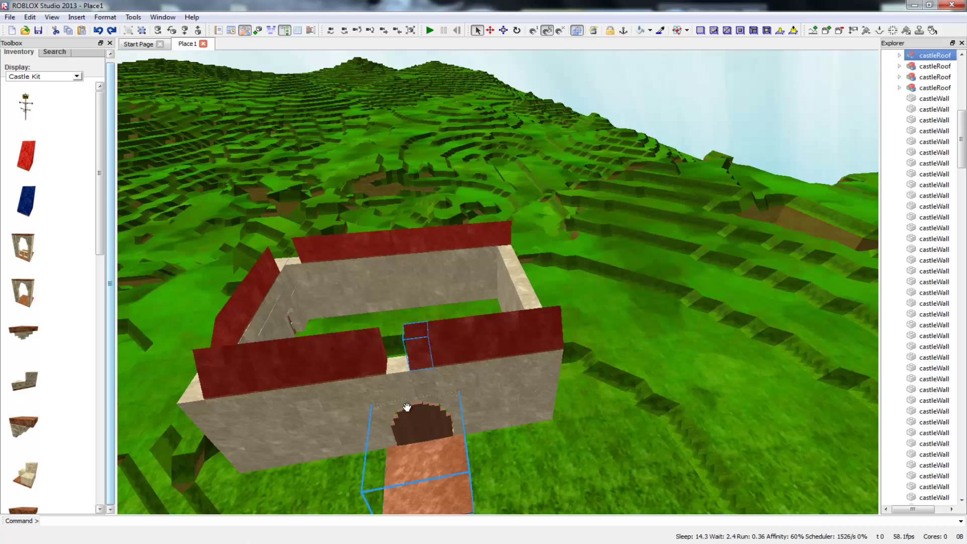
{"action": "key", "text": "Delete"}
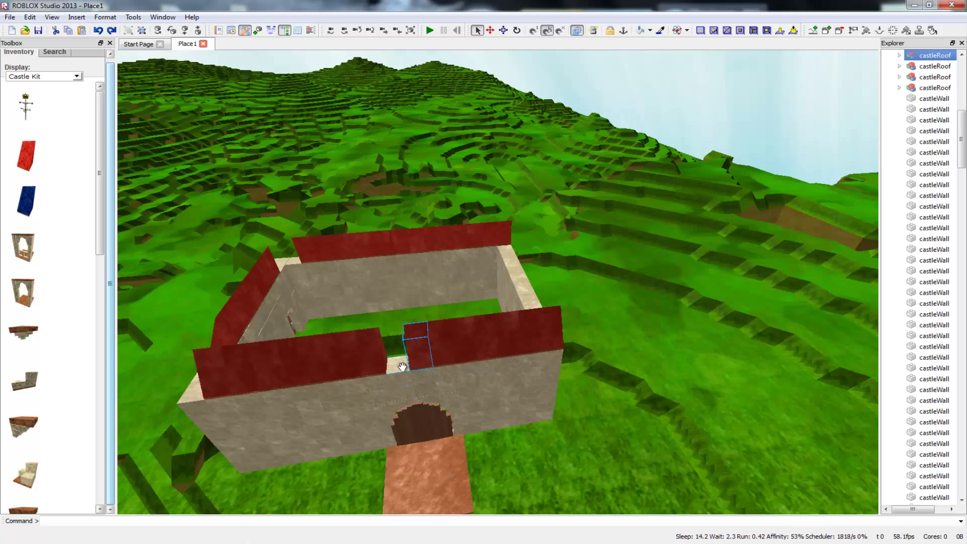
{"action": "left_click", "coordinate": [401, 368]}
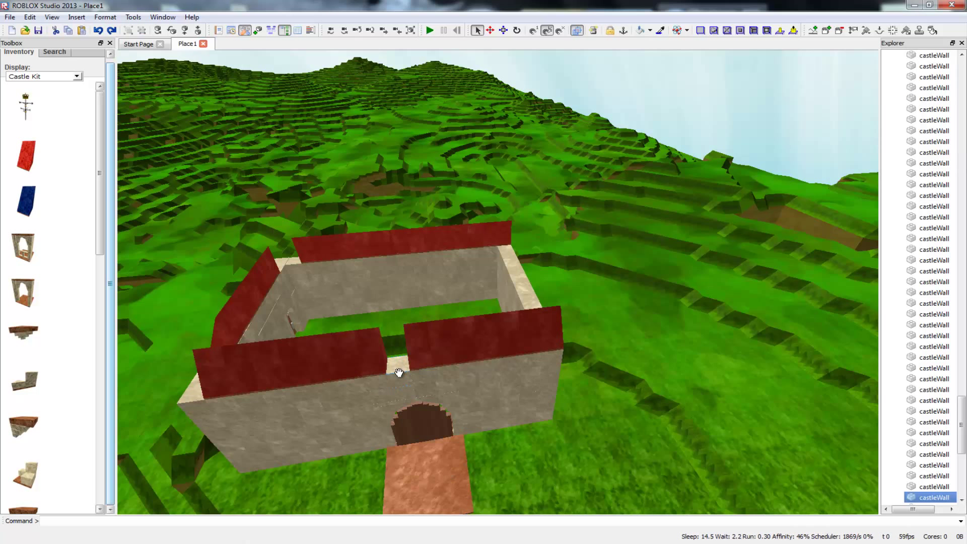
{"action": "key", "text": "ctrl+z"}
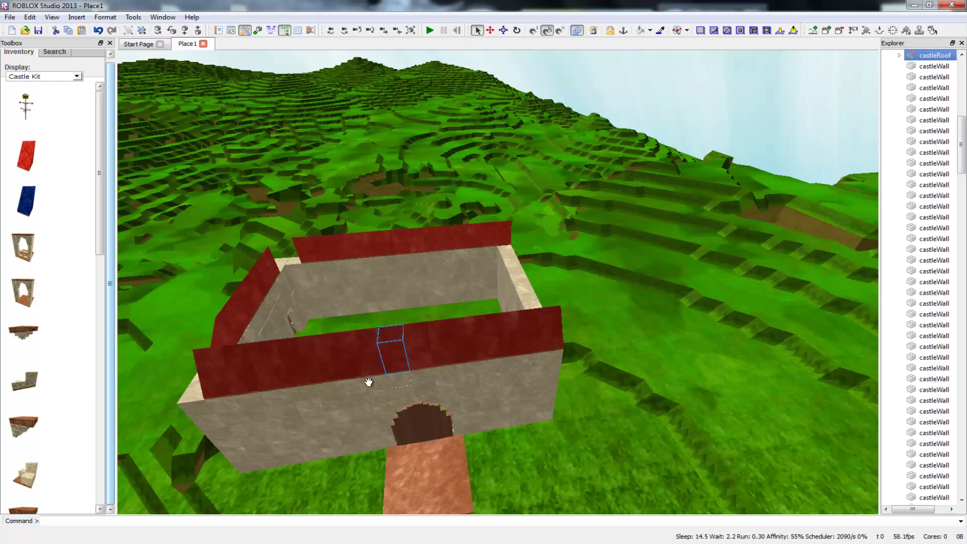
{"action": "left_click", "coordinate": [194, 396]}
{"action": "key", "text": "ctrl+z"}
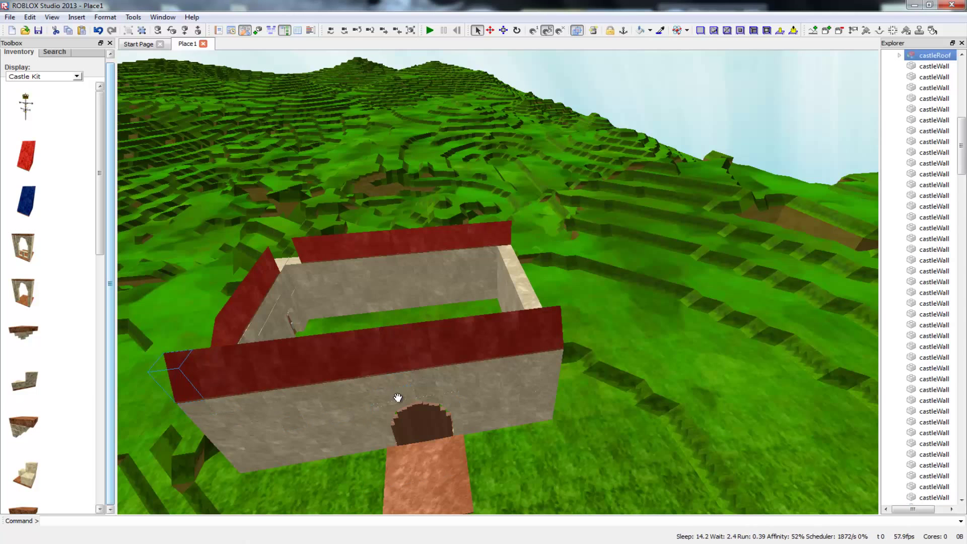
Step: Copy the two end wedges of the roof row opposite the gate onto that wall's bare corner and push them against the row
{"action": "mouse_move", "coordinate": [297, 370]}
{"action": "right_mouse_down"}
{"action": "mouse_move", "coordinate": [217, 348]}
{"action": "mouse_move", "coordinate": [327, 353]}
{"action": "mouse_move", "coordinate": [242, 360]}
{"action": "mouse_move", "coordinate": [297, 370]}
{"action": "mouse_move", "coordinate": [276, 387]}
{"action": "mouse_move", "coordinate": [288, 384]}
{"action": "right_mouse_up"}
{"action": "left_click", "coordinate": [400, 273], "text": "shift"}
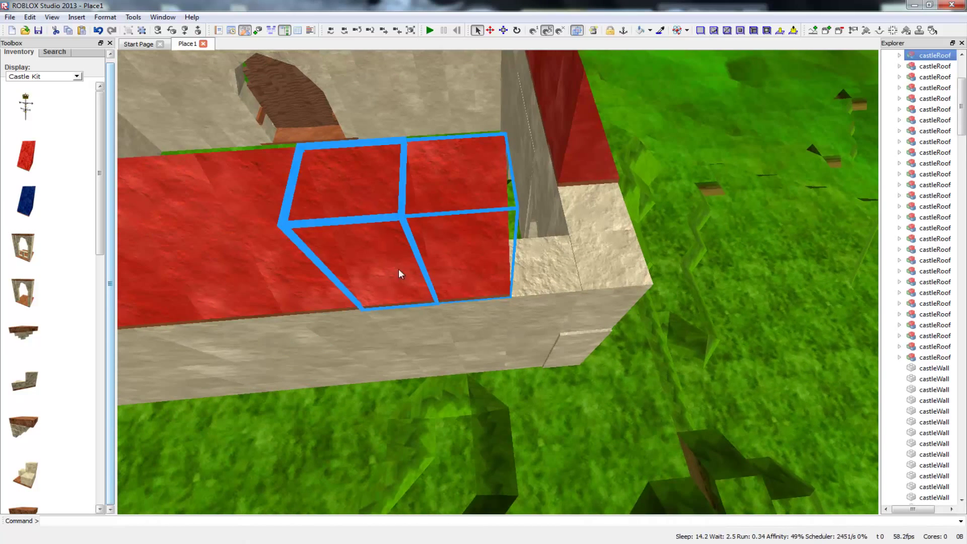
{"action": "left_click", "coordinate": [592, 266]}
{"action": "key", "text": "ctrl+v"}
{"action": "left_click_drag", "start_coordinate": [600, 268], "coordinate": [541, 266]}
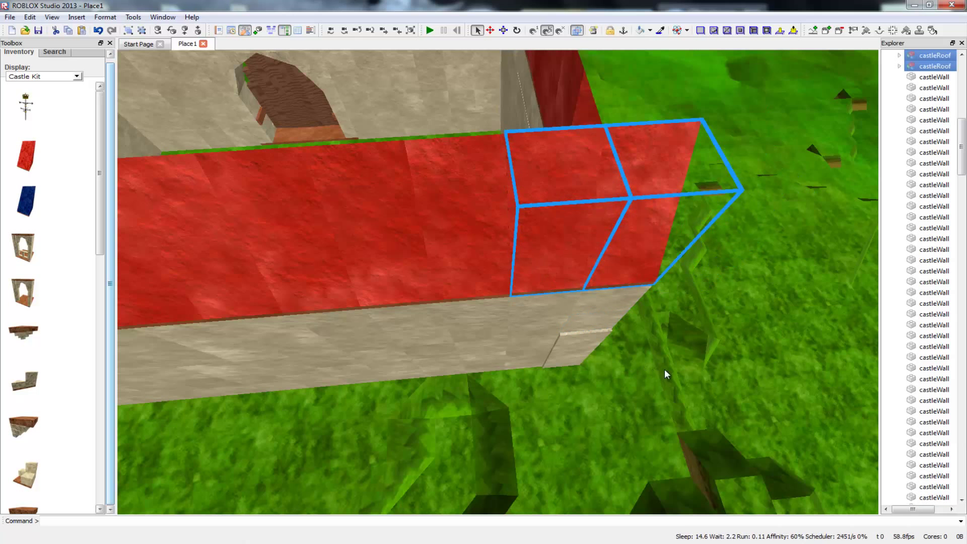
{"action": "left_click", "coordinate": [729, 376]}
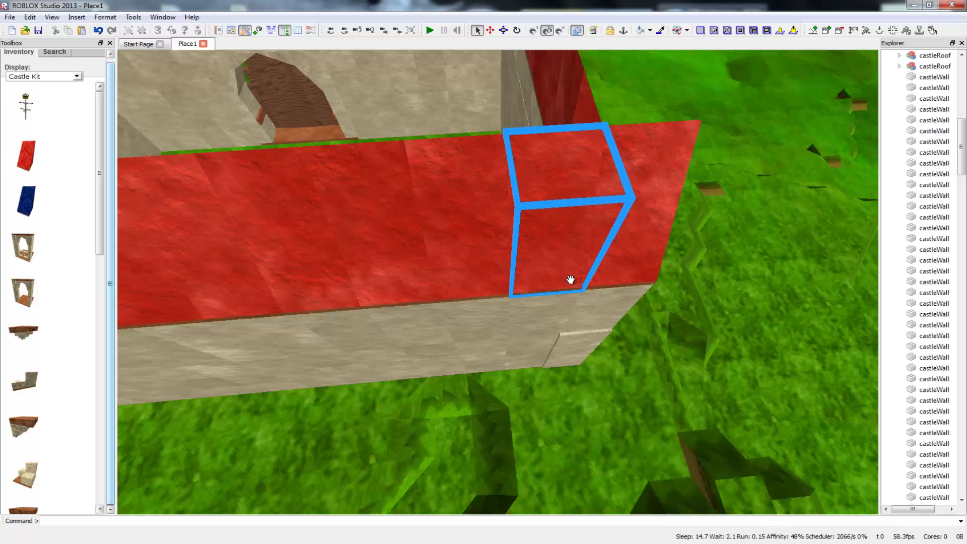
{"action": "left_click", "coordinate": [611, 255]}
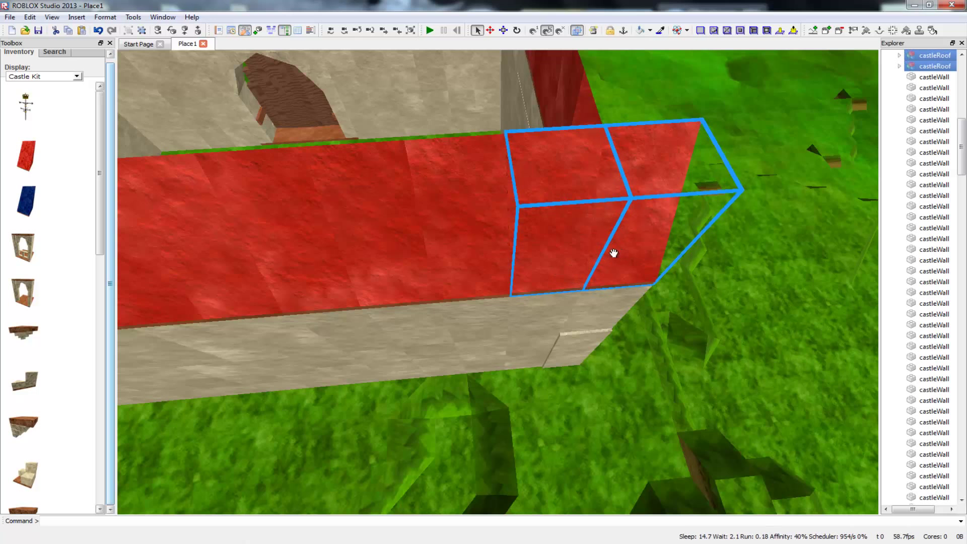
{"action": "mouse_move", "coordinate": [561, 267]}
{"action": "left_mouse_down"}
{"action": "mouse_move", "coordinate": [600, 268]}
{"action": "mouse_move", "coordinate": [542, 265]}
{"action": "left_mouse_up"}
Step: Select both red wedges on the new corner and shift them into line with the adjoining roof row
{"action": "right_click_drag", "start_coordinate": [619, 360], "coordinate": [657, 349]}
{"action": "key", "text": "d"}
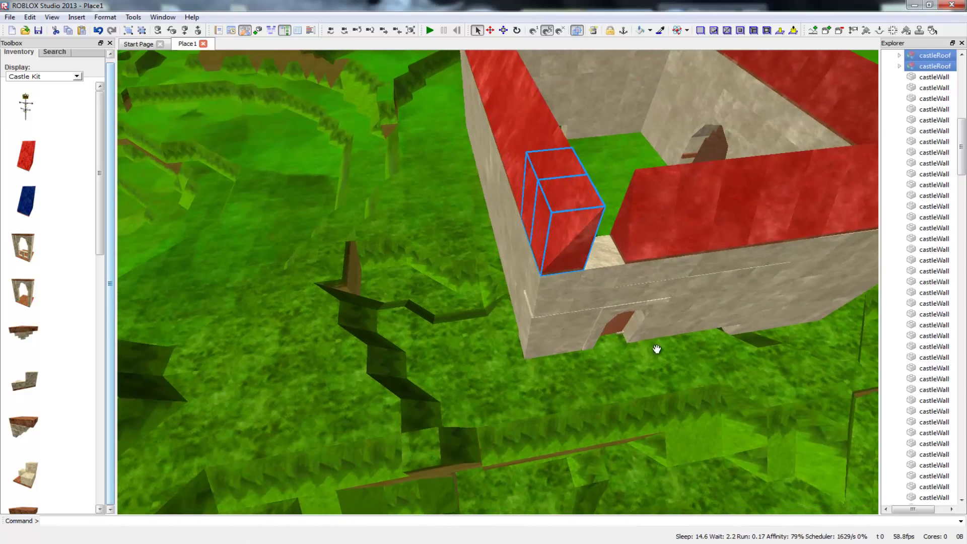
{"action": "key", "text": "Delete"}
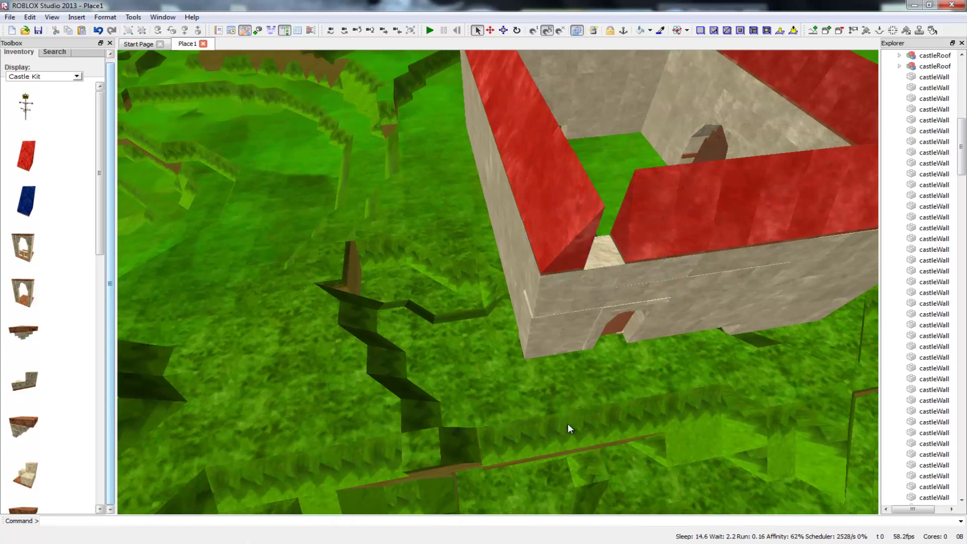
{"action": "scroll", "coordinate": [568, 423], "scroll_direction": "up", "scroll_amount": 5}
{"action": "scroll", "coordinate": [568, 422], "scroll_direction": "down", "scroll_amount": 3}
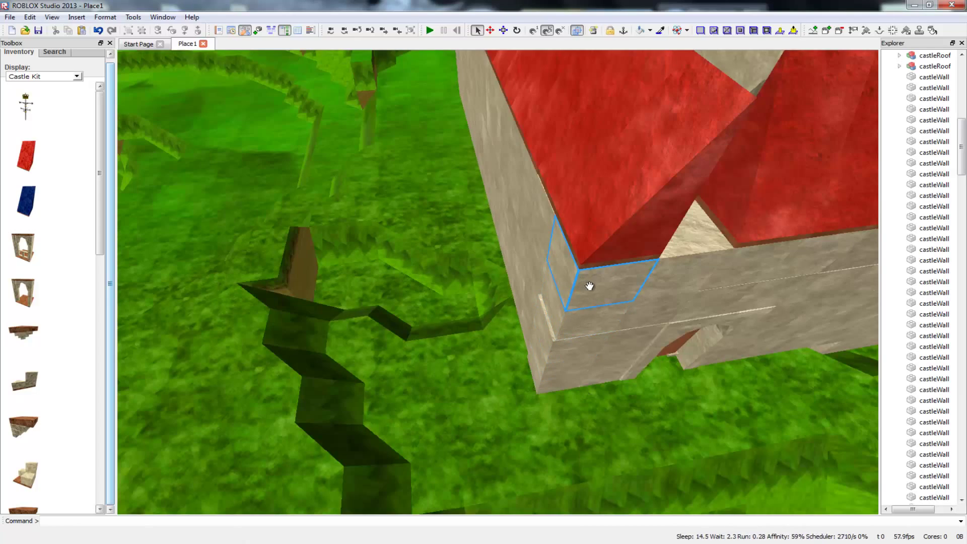
{"action": "left_click", "coordinate": [559, 192]}
{"action": "right_click_drag", "start_coordinate": [559, 191], "coordinate": [559, 192]}
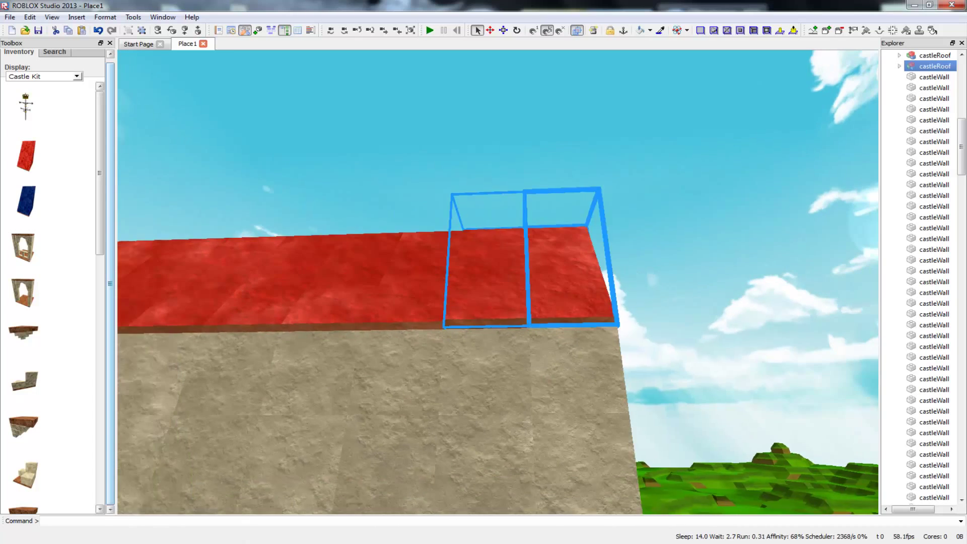
{"action": "right_click_drag", "start_coordinate": [574, 287], "coordinate": [574, 288]}
{"action": "left_click", "coordinate": [698, 341]}
{"action": "right_click_drag", "start_coordinate": [667, 350], "coordinate": [667, 351]}
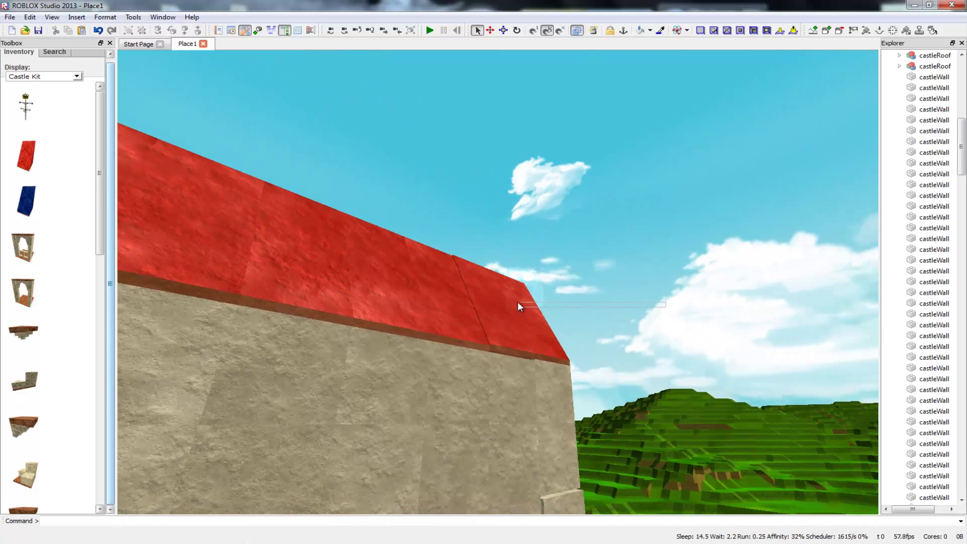
{"action": "left_click", "coordinate": [560, 348]}
{"action": "left_click", "coordinate": [527, 353], "text": "shift"}
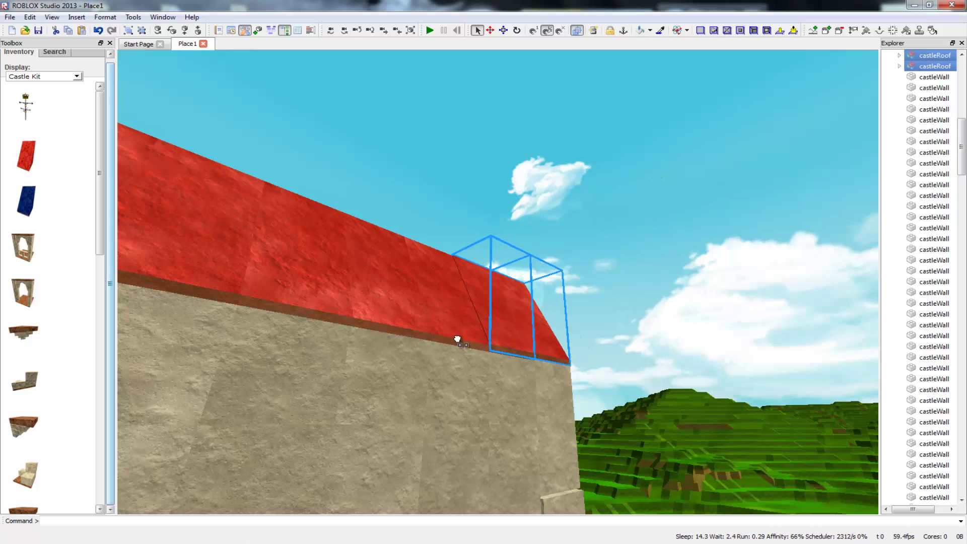
{"action": "right_click_drag", "start_coordinate": [517, 337], "coordinate": [506, 358]}
{"action": "left_click_drag", "start_coordinate": [506, 358], "coordinate": [484, 348]}
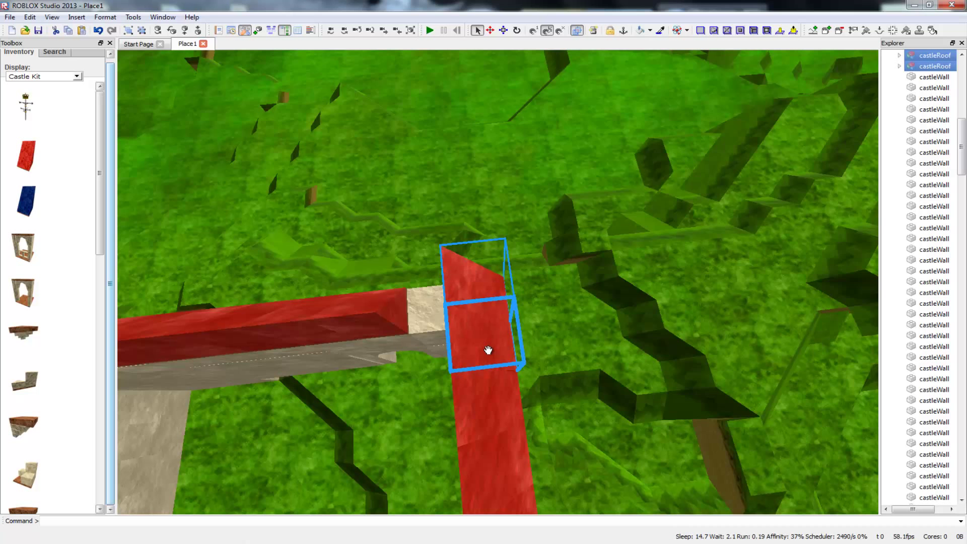
Step: Fine-tune the corner wedges' position, moving the outermost one against its neighbour
{"action": "left_click", "coordinate": [506, 347]}
{"action": "left_click_drag", "start_coordinate": [504, 347], "coordinate": [491, 350]}
{"action": "left_click", "coordinate": [599, 346]}
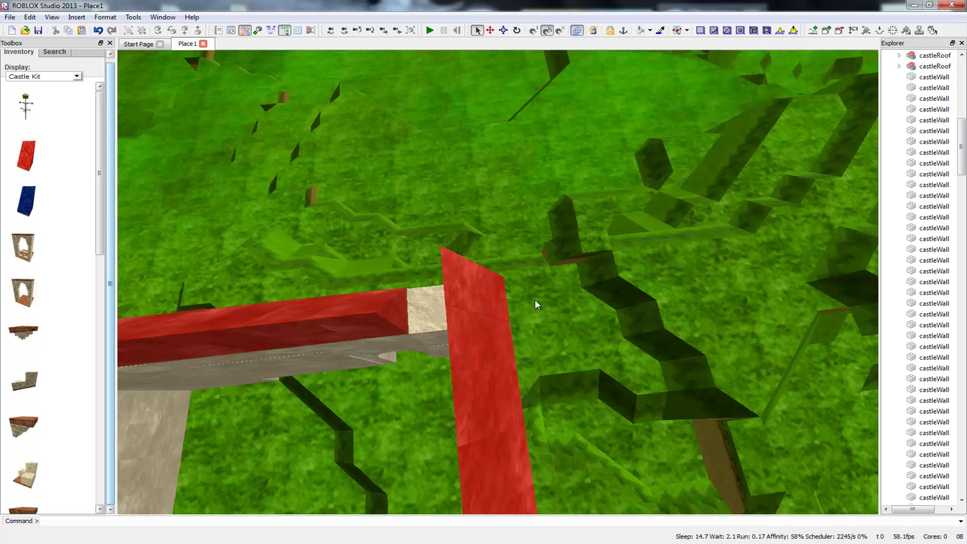
{"action": "left_click", "coordinate": [476, 288]}
{"action": "mouse_move", "coordinate": [484, 289]}
{"action": "left_mouse_down"}
{"action": "mouse_move", "coordinate": [492, 291]}
{"action": "mouse_move", "coordinate": [483, 305]}
{"action": "left_mouse_up"}
{"action": "left_click", "coordinate": [589, 354]}
Step: Copy the end wedge of the roof row above the wooden door onto the bare wall block beside it
{"action": "right_click_drag", "start_coordinate": [590, 355], "coordinate": [620, 255]}
{"action": "left_click", "coordinate": [554, 221]}
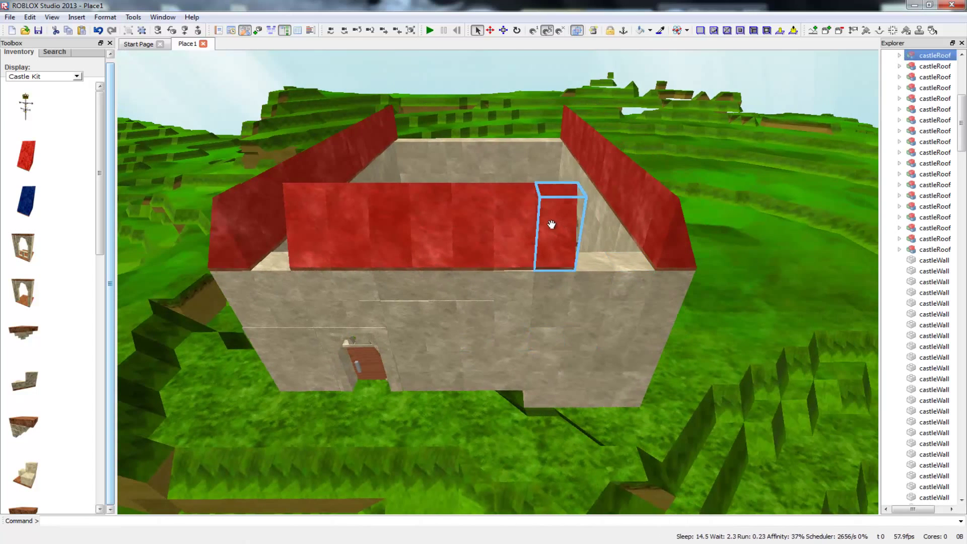
{"action": "key", "text": "Delete"}
{"action": "left_click", "coordinate": [591, 278]}
{"action": "key", "text": "ctrl+z"}
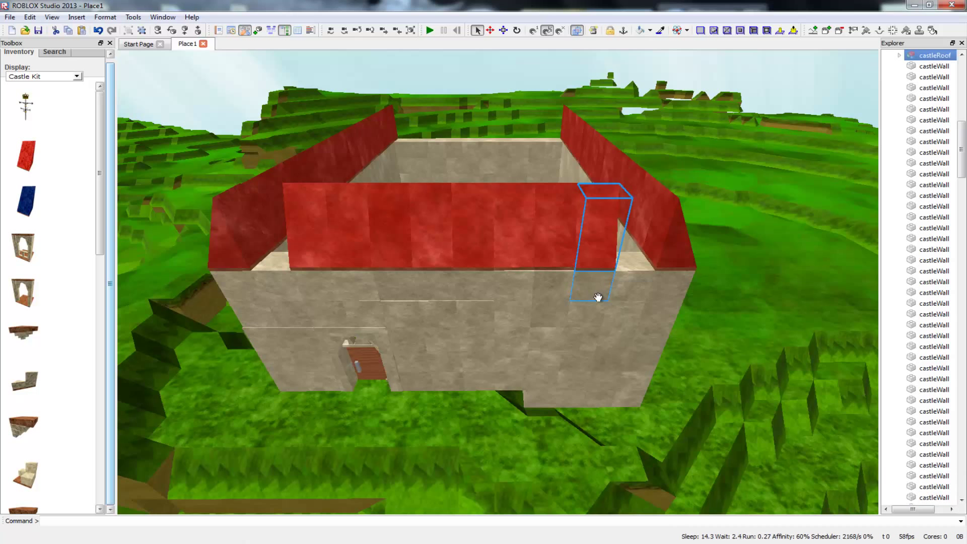
Step: Select all eight red wedges of the roof row above the wooden door for copying
{"action": "left_click", "coordinate": [311, 237]}
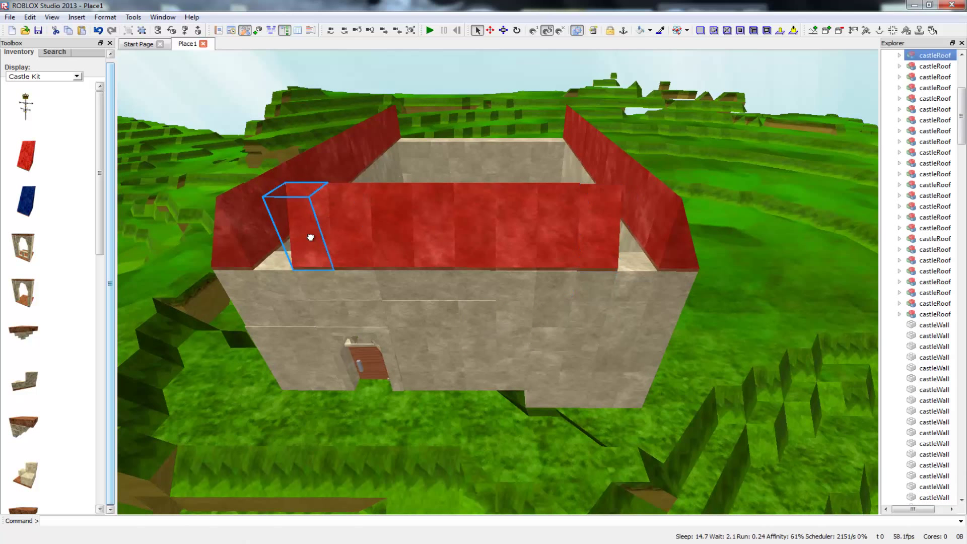
{"action": "left_click", "coordinate": [588, 252], "text": "shift"}
{"action": "left_click", "coordinate": [560, 243], "text": "shift"}
{"action": "left_click", "coordinate": [518, 240], "text": "shift"}
{"action": "left_click", "coordinate": [474, 240], "text": "shift"}
{"action": "left_click", "coordinate": [430, 240], "text": "shift"}
{"action": "left_click", "coordinate": [392, 242], "text": "shift"}
{"action": "left_click", "coordinate": [392, 241], "text": "shift"}
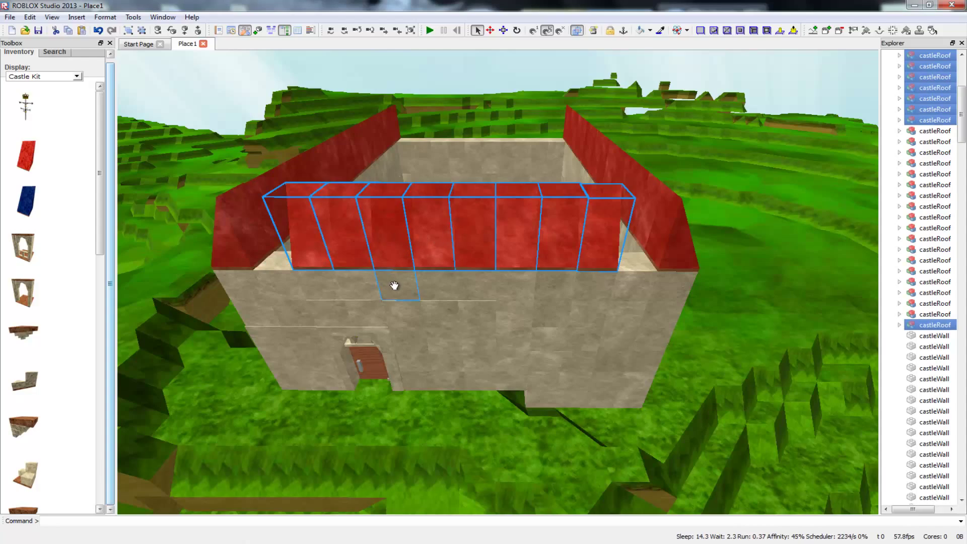
Step: Paste the copied roof row onto the bare wall opposite the wooden door and rotate it to slope outward
{"action": "right_click_drag", "start_coordinate": [425, 255], "coordinate": [471, 235]}
{"action": "key", "text": "w"}
{"action": "key", "text": "w"}
{"action": "right_click_drag", "start_coordinate": [498, 282], "coordinate": [554, 141]}
{"action": "right_click_drag", "start_coordinate": [401, 258], "coordinate": [402, 257]}
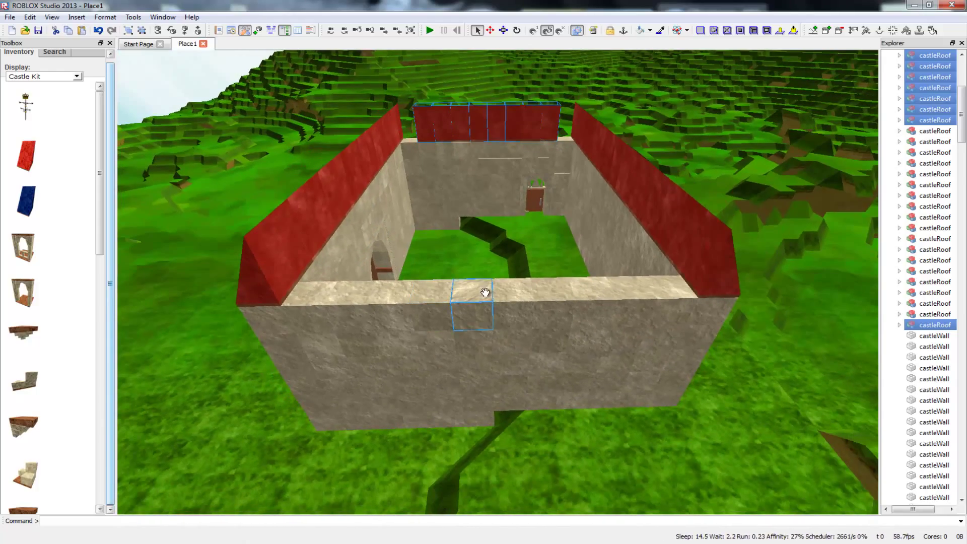
{"action": "left_click", "coordinate": [505, 298]}
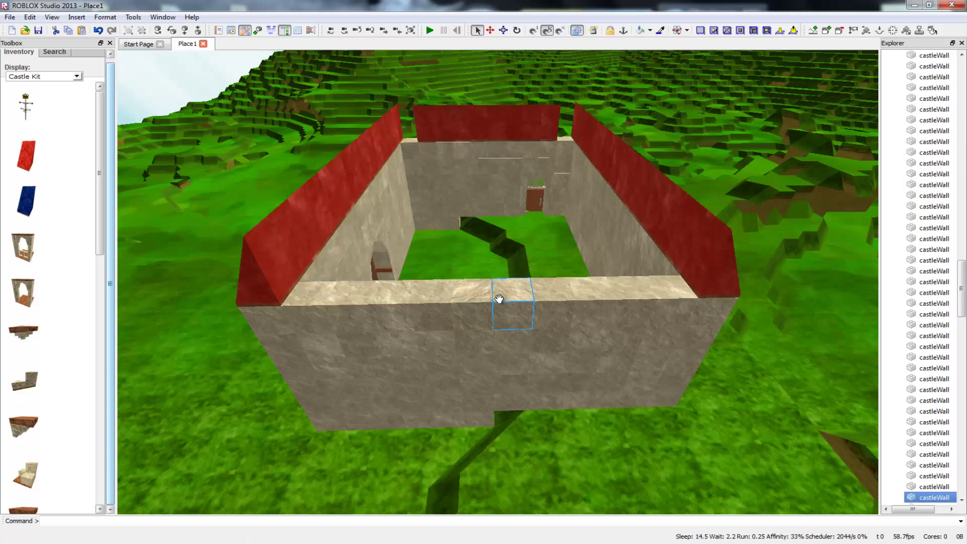
{"action": "key", "text": "ctrl+v"}
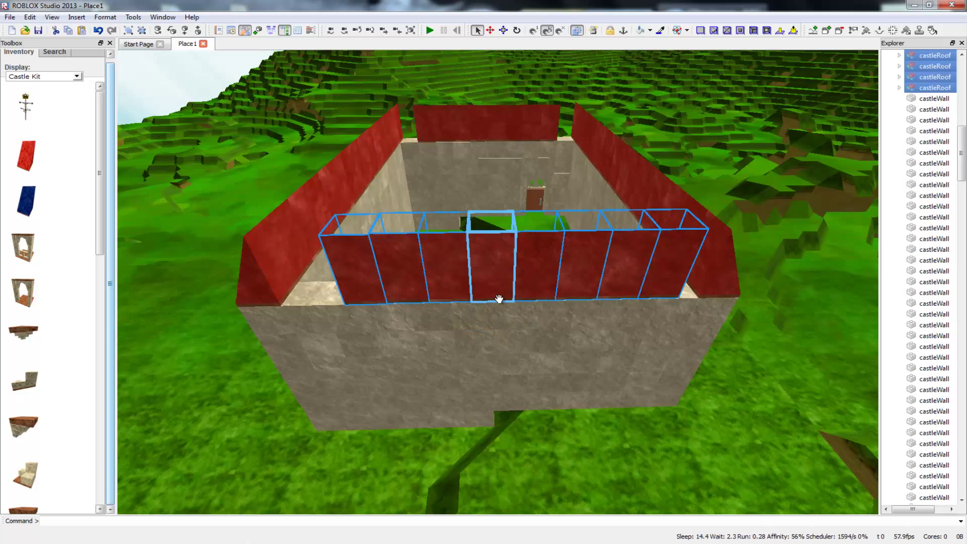
{"action": "left_click", "coordinate": [159, 33]}
{"action": "left_click", "coordinate": [159, 32]}
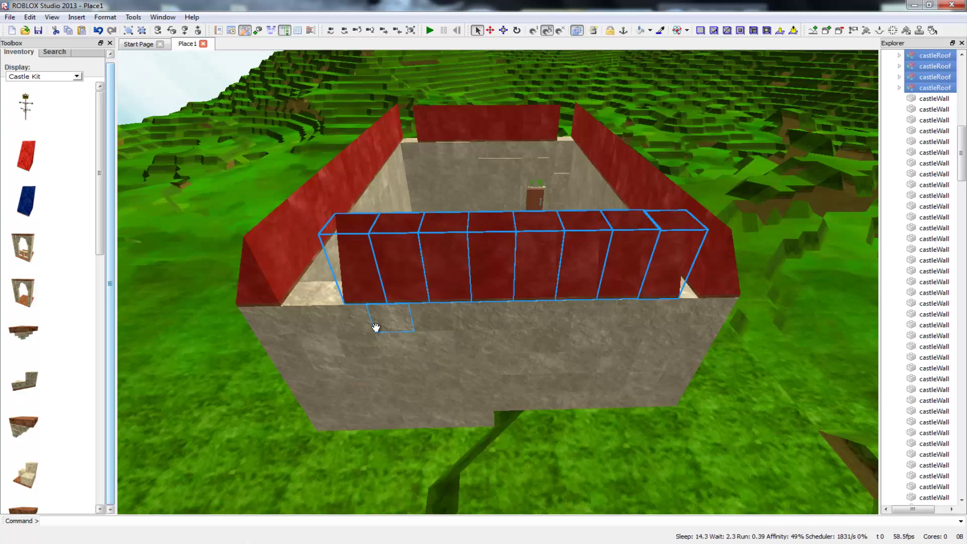
Step: Select all eight wedges of the newly pasted roof row and shift them slightly along the wall toward the arched gate's side
{"action": "right_click_drag", "start_coordinate": [357, 398], "coordinate": [439, 405]}
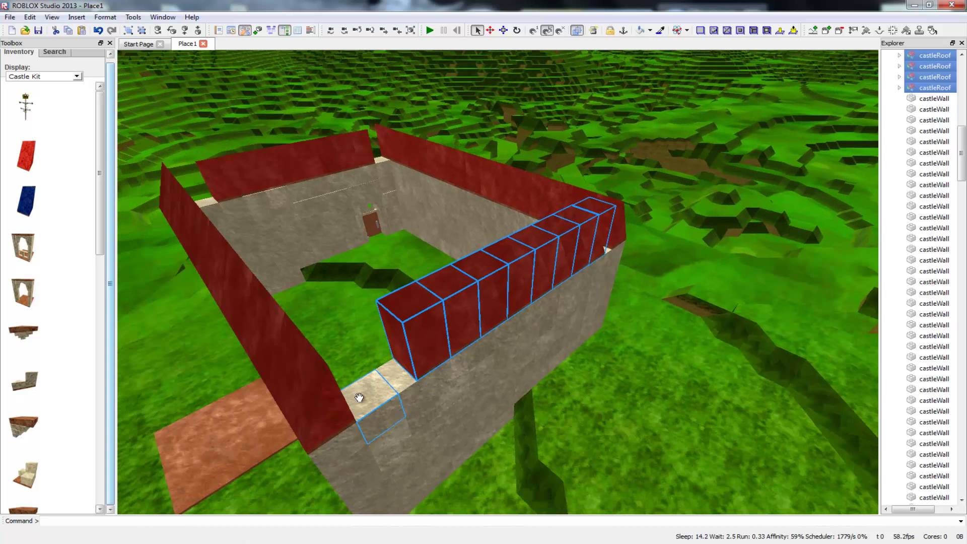
{"action": "left_click", "coordinate": [321, 273]}
{"action": "left_click", "coordinate": [388, 337]}
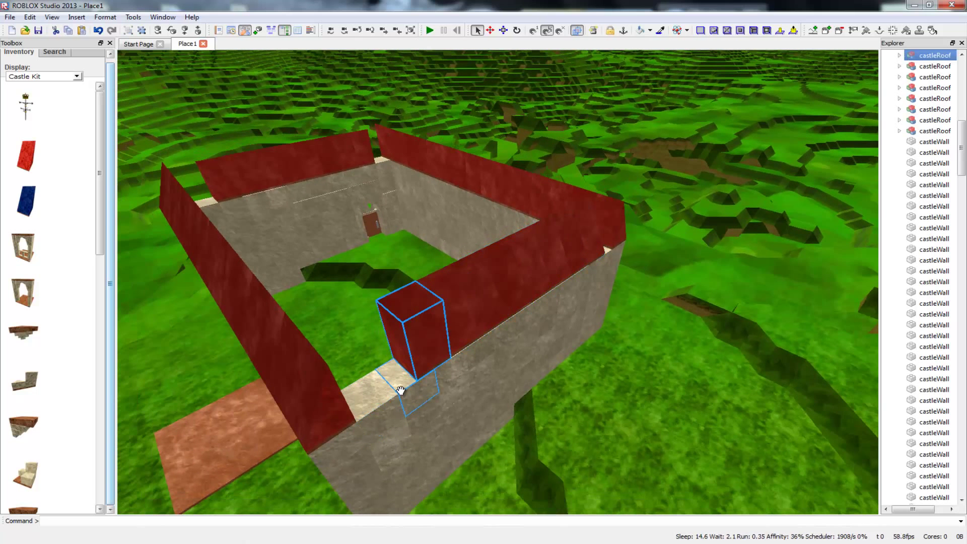
{"action": "right_click_drag", "start_coordinate": [448, 383], "coordinate": [553, 396]}
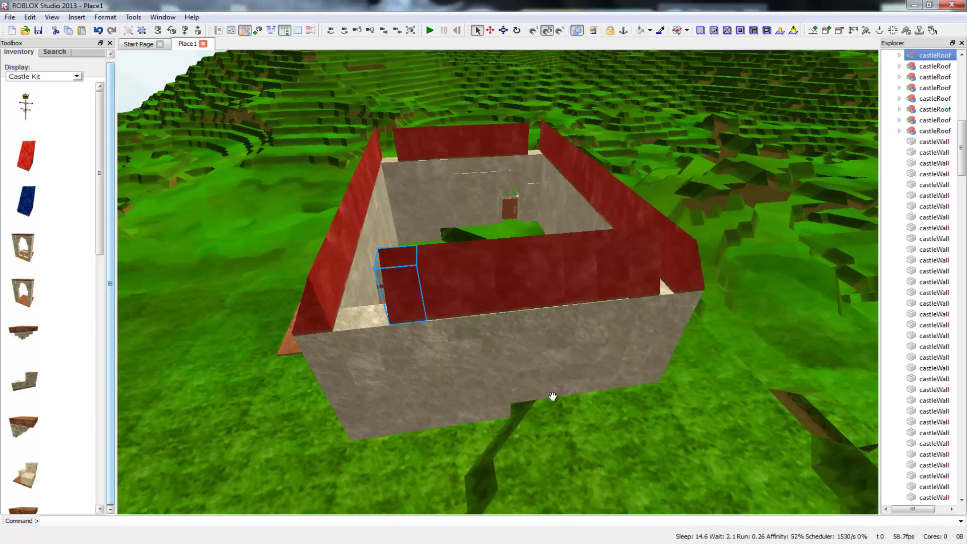
{"action": "left_click", "coordinate": [461, 287], "text": "shift"}
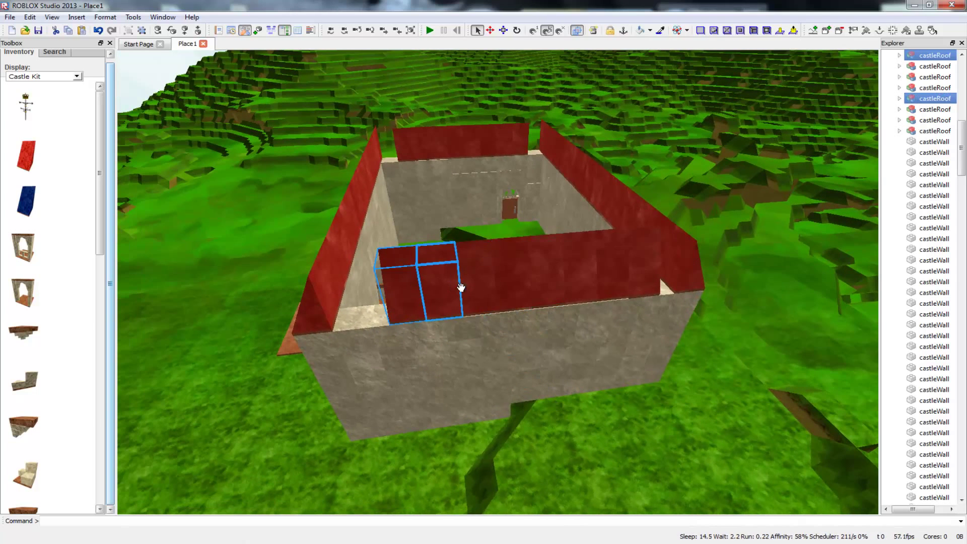
{"action": "left_click", "coordinate": [478, 284], "text": "shift"}
{"action": "left_click", "coordinate": [514, 295], "text": "shift"}
{"action": "left_click", "coordinate": [585, 282], "text": "shift"}
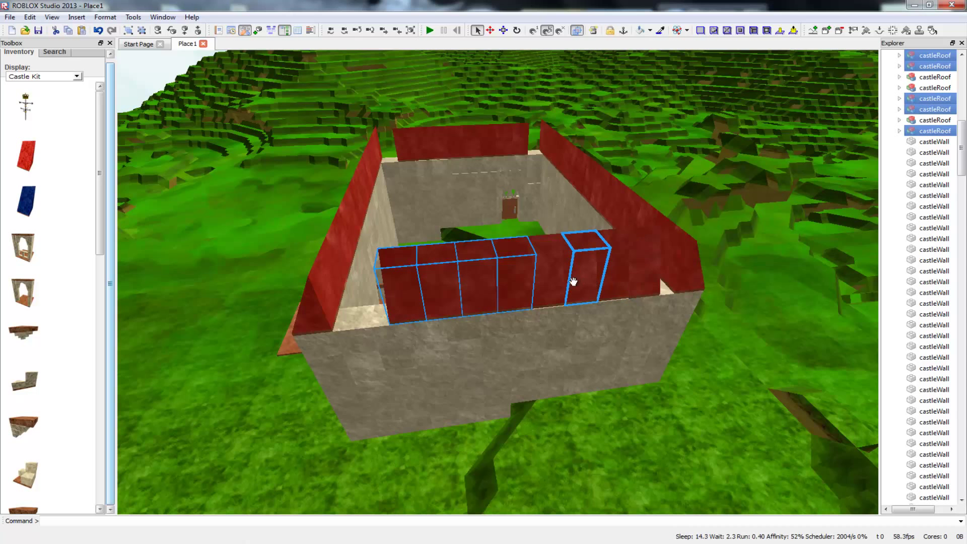
{"action": "left_click", "coordinate": [557, 275], "text": "shift"}
{"action": "left_click", "coordinate": [626, 281], "text": "shift"}
{"action": "left_click", "coordinate": [661, 278], "text": "shift"}
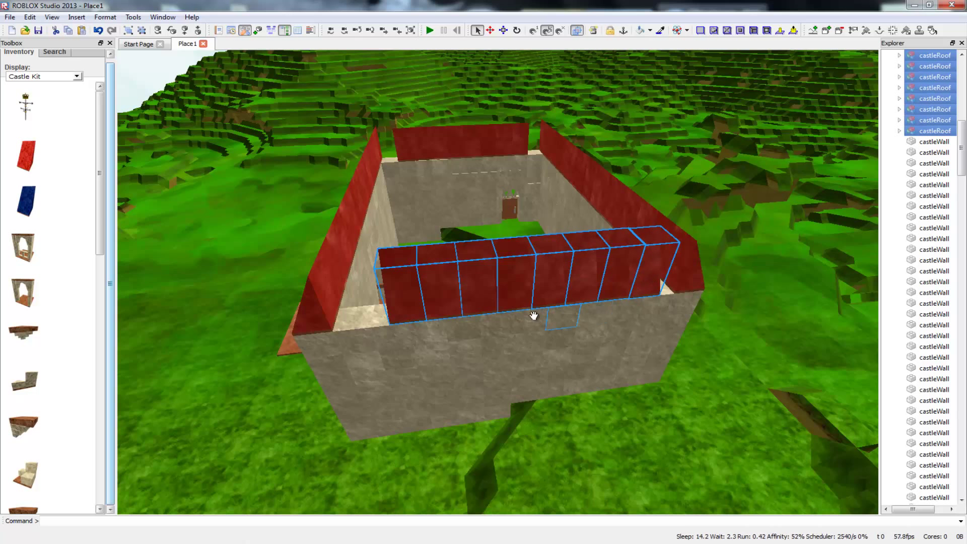
{"action": "left_click_drag", "start_coordinate": [414, 310], "coordinate": [393, 314]}
{"action": "right_click_drag", "start_coordinate": [393, 313], "coordinate": [397, 325]}
{"action": "key", "text": "w"}
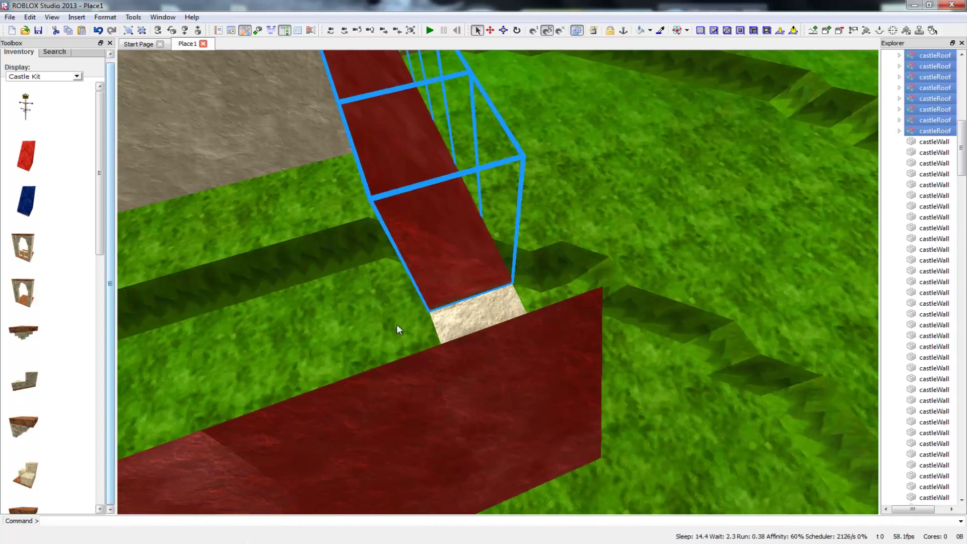
Step: Select seven wedges of the new row, leaving out the end one farthest from the arched gate, and reposition them on the wall top
{"action": "left_click", "coordinate": [581, 238]}
{"action": "key", "text": "s"}
{"action": "right_click_drag", "start_coordinate": [580, 238], "coordinate": [580, 237]}
{"action": "key", "text": "d"}
{"action": "key", "text": "w"}
{"action": "right_click_drag", "start_coordinate": [395, 296], "coordinate": [396, 295]}
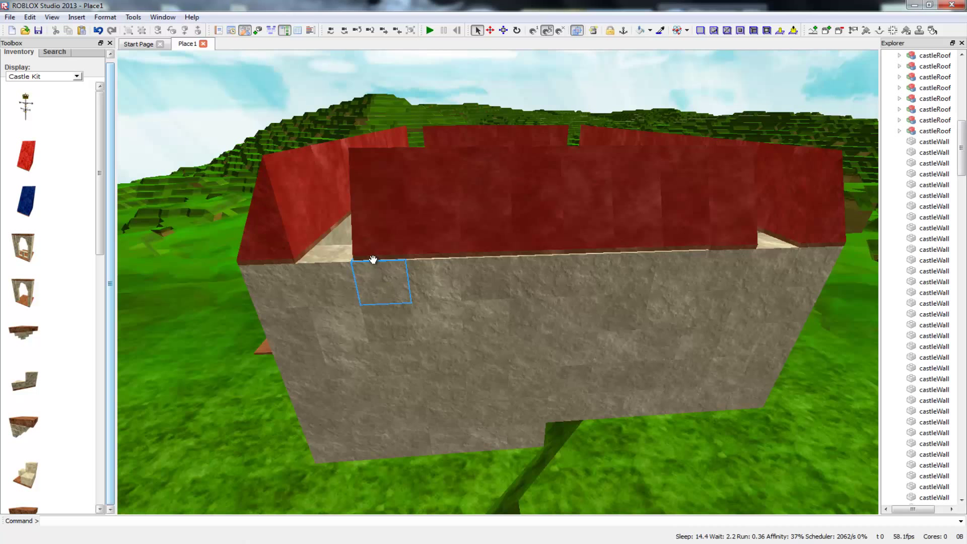
{"action": "left_click", "coordinate": [389, 238]}
{"action": "left_click", "coordinate": [497, 238], "text": "ctrl"}
{"action": "left_click", "coordinate": [535, 234], "text": "ctrl"}
{"action": "left_click", "coordinate": [583, 238], "text": "ctrl"}
{"action": "left_click", "coordinate": [679, 236], "text": "shift"}
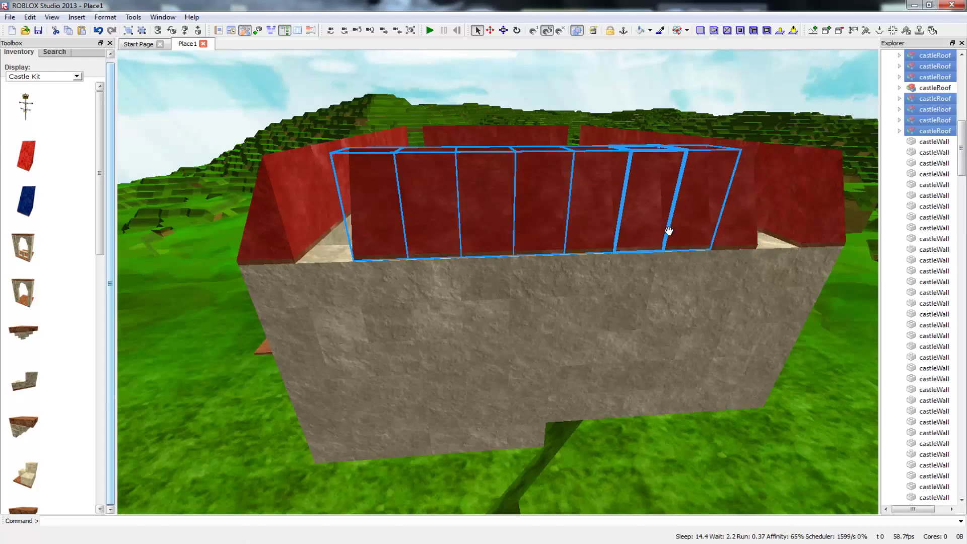
{"action": "key", "text": "w"}
{"action": "right_click_drag", "start_coordinate": [622, 272], "coordinate": [598, 283]}
{"action": "key", "text": "s"}
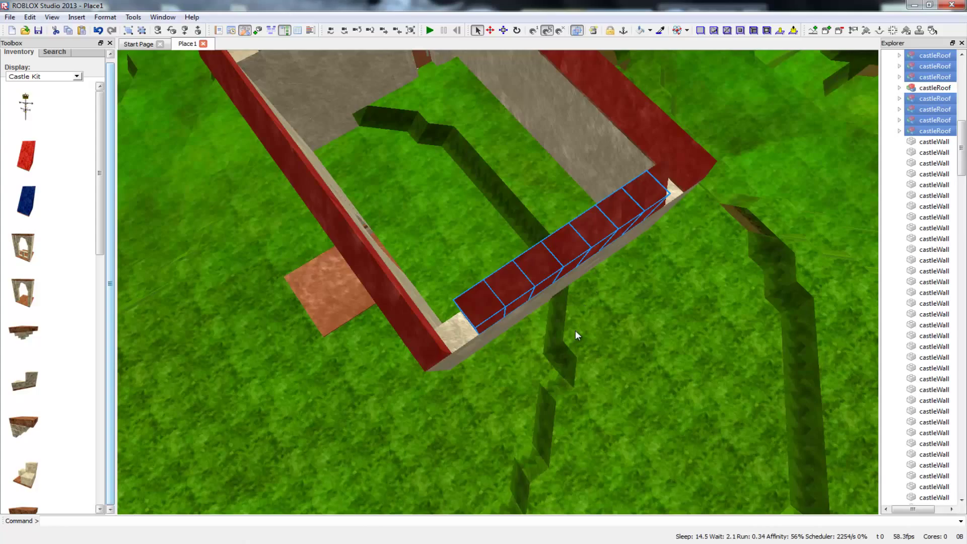
{"action": "scroll", "coordinate": [577, 335], "scroll_direction": "up", "scroll_amount": 5}
{"action": "scroll", "coordinate": [558, 335], "scroll_direction": "down", "scroll_amount": 3}
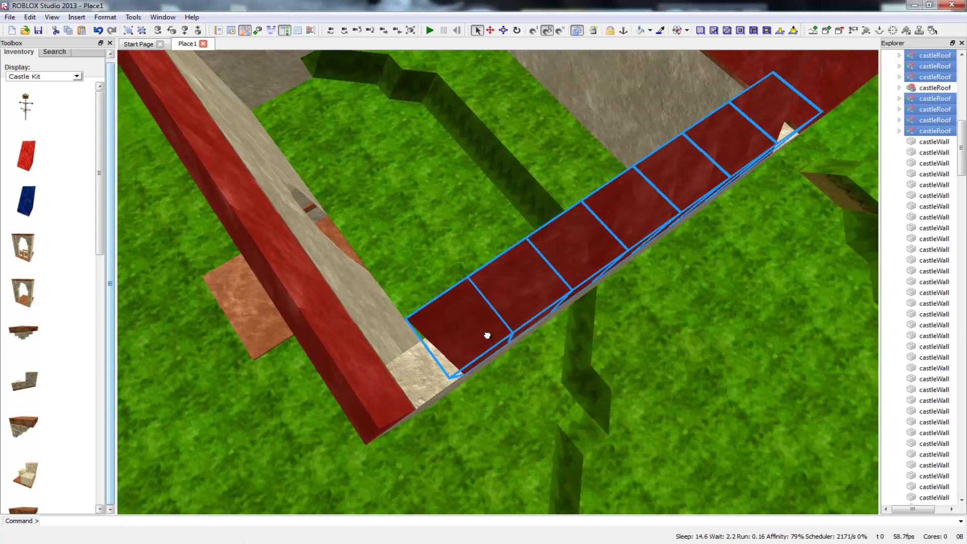
{"action": "scroll", "coordinate": [473, 336], "scroll_direction": "down", "scroll_amount": 5}
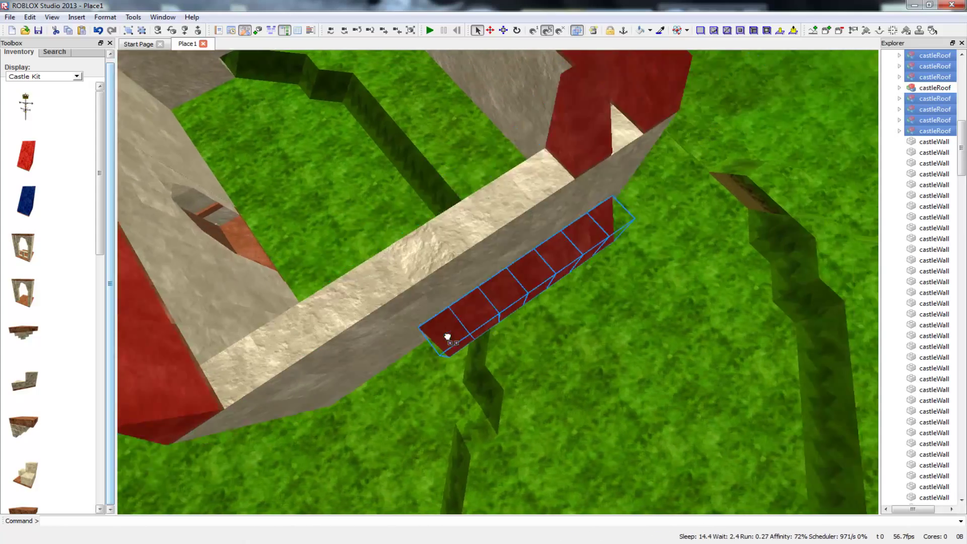
{"action": "left_click_drag", "start_coordinate": [448, 337], "coordinate": [175, 275]}
{"action": "key", "text": "d"}
{"action": "key", "text": "a"}
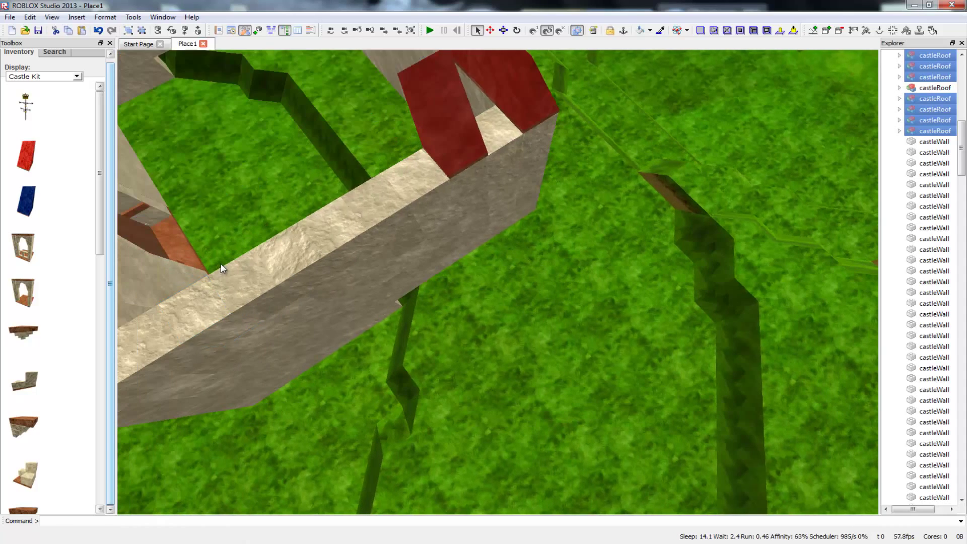
{"action": "scroll", "coordinate": [221, 264], "scroll_direction": "down", "scroll_amount": 3}
{"action": "left_click_drag", "start_coordinate": [334, 173], "coordinate": [439, 243]}
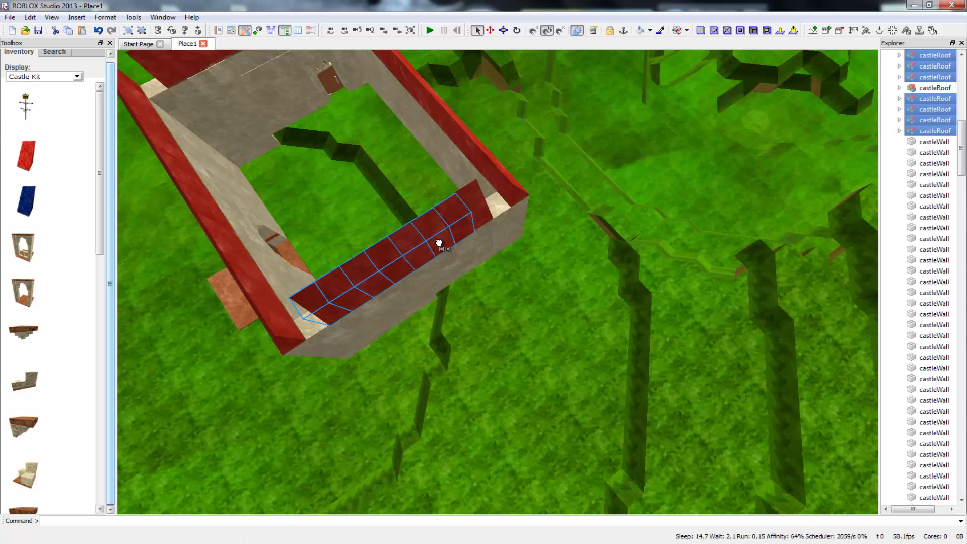
Step: Fine-tune the seven selected wedges so they sit flush against the remaining wedge of the row
{"action": "scroll", "coordinate": [455, 324], "scroll_direction": "up", "scroll_amount": 2}
{"action": "right_click_drag", "start_coordinate": [455, 324], "coordinate": [353, 226]}
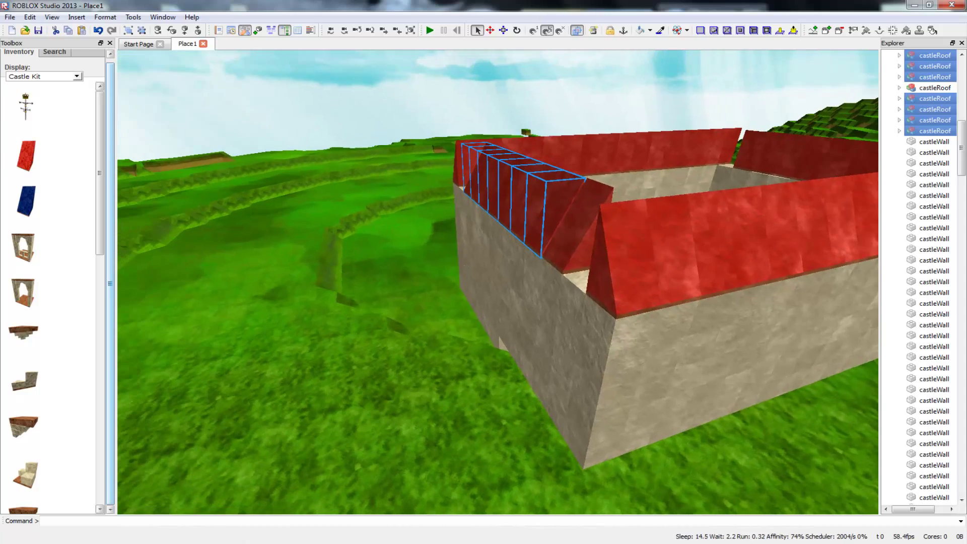
{"action": "right_click_drag", "start_coordinate": [394, 297], "coordinate": [401, 265]}
{"action": "scroll", "coordinate": [404, 297], "scroll_direction": "up", "scroll_amount": 3}
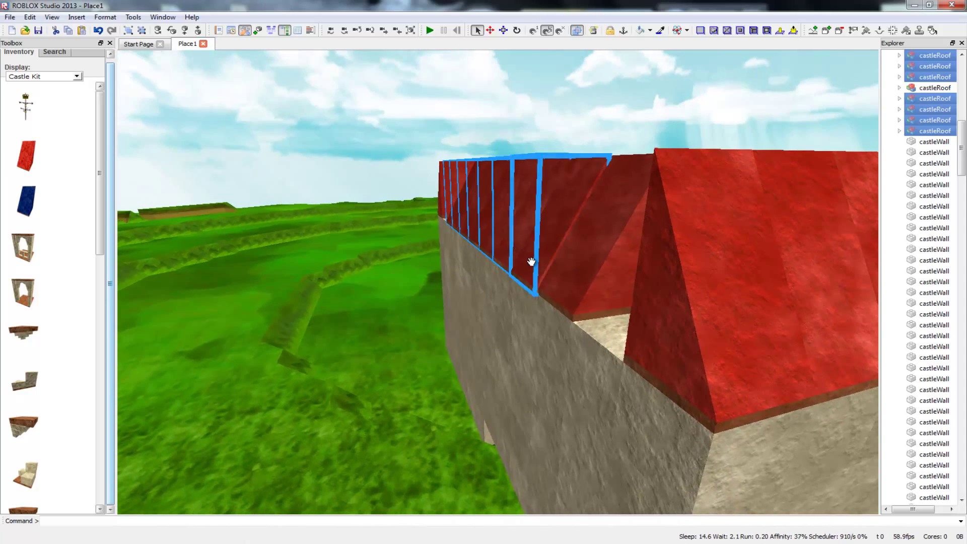
{"action": "mouse_move", "coordinate": [524, 264]}
{"action": "left_mouse_down"}
{"action": "mouse_move", "coordinate": [543, 265]}
{"action": "mouse_move", "coordinate": [548, 280]}
{"action": "mouse_move", "coordinate": [480, 166]}
{"action": "mouse_move", "coordinate": [473, 199]}
{"action": "mouse_move", "coordinate": [512, 255]}
{"action": "left_mouse_up"}
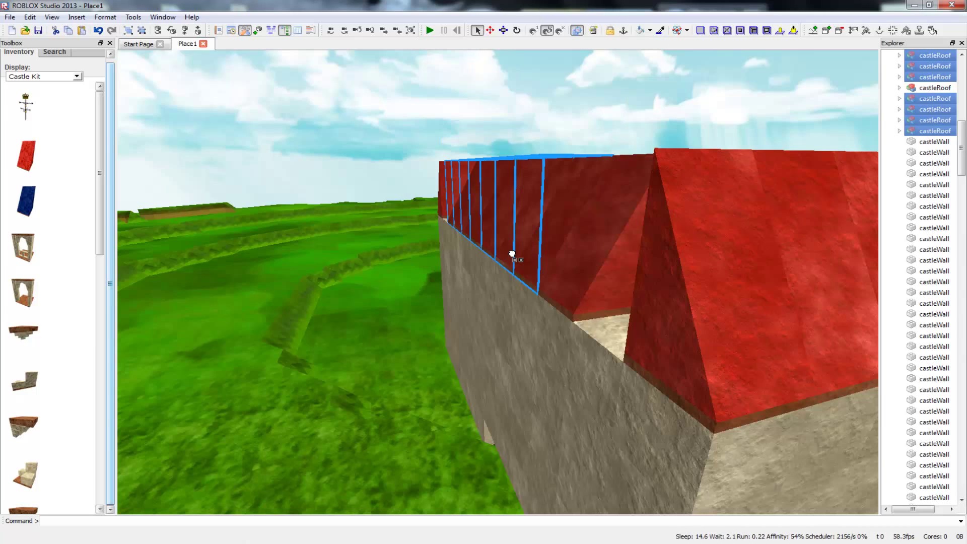
Step: Insert a red Castle Kit roof wedge on the bare block at the row's end and rotate it to match the row
{"action": "left_click", "coordinate": [386, 431]}
{"action": "right_click_drag", "start_coordinate": [385, 431], "coordinate": [466, 416]}
{"action": "right_click_drag", "start_coordinate": [385, 431], "coordinate": [385, 431]}
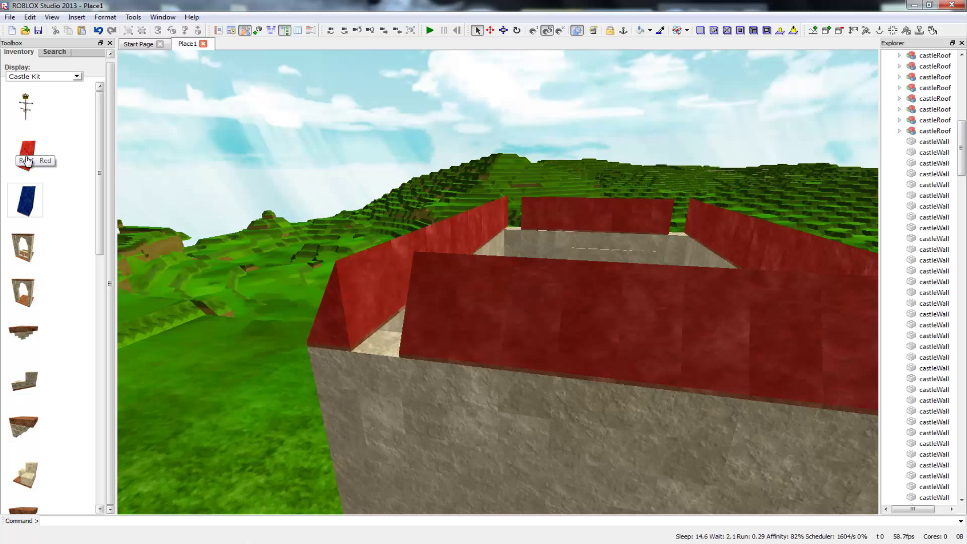
{"action": "left_click", "coordinate": [376, 363]}
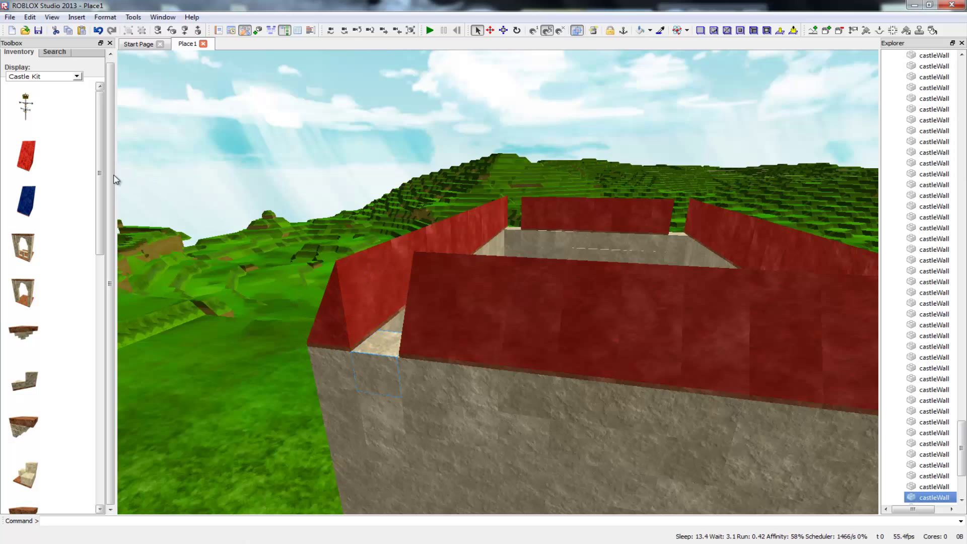
{"action": "left_click", "coordinate": [22, 156]}
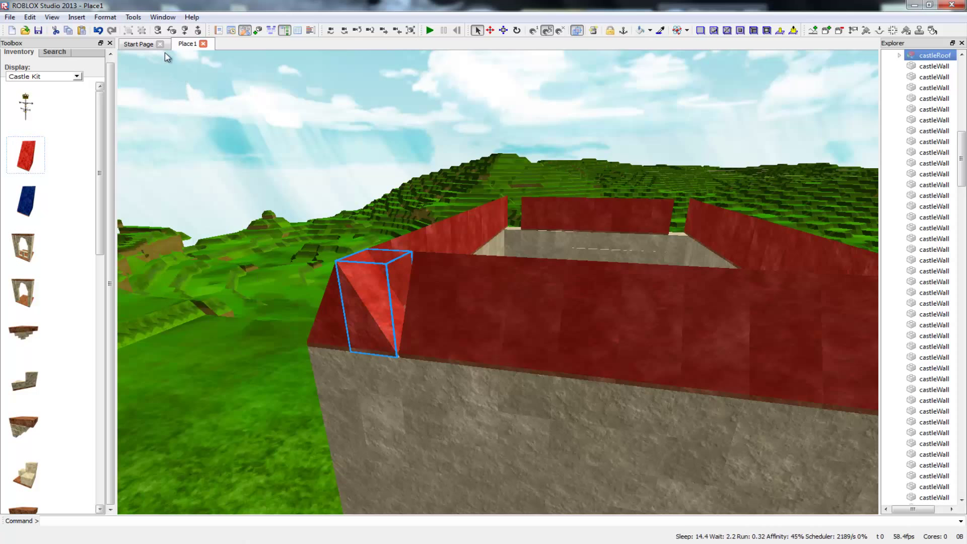
{"action": "left_click", "coordinate": [159, 31]}
{"action": "left_click", "coordinate": [159, 30]}
{"action": "left_click", "coordinate": [160, 30]}
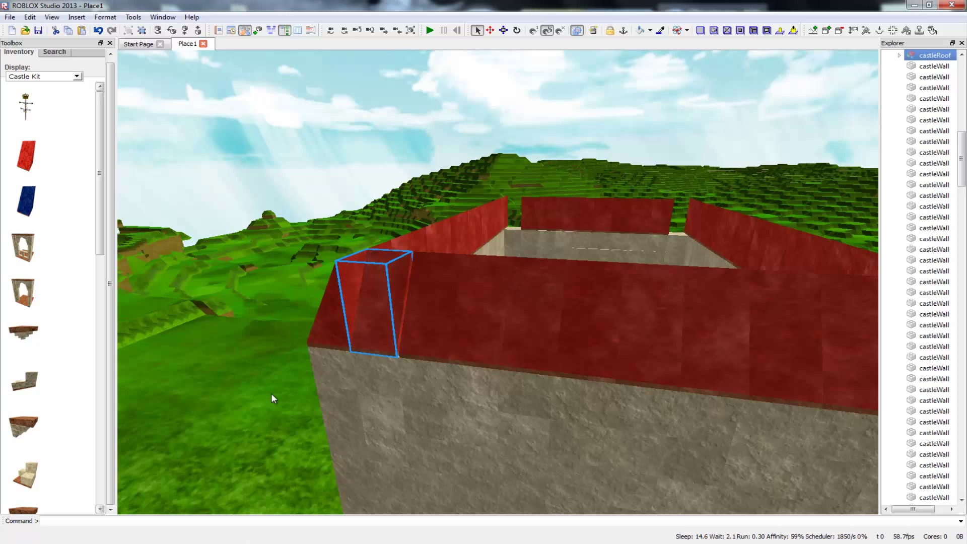
Step: Select the eight original wedges of this row and shift them against the newly inserted corner wedge to close the seam
{"action": "left_click", "coordinate": [209, 426]}
{"action": "mouse_move", "coordinate": [217, 424]}
{"action": "right_mouse_down"}
{"action": "mouse_move", "coordinate": [353, 423]}
{"action": "mouse_move", "coordinate": [372, 406]}
{"action": "mouse_move", "coordinate": [227, 411]}
{"action": "mouse_move", "coordinate": [234, 427]}
{"action": "right_mouse_up"}
{"action": "key", "text": "a"}
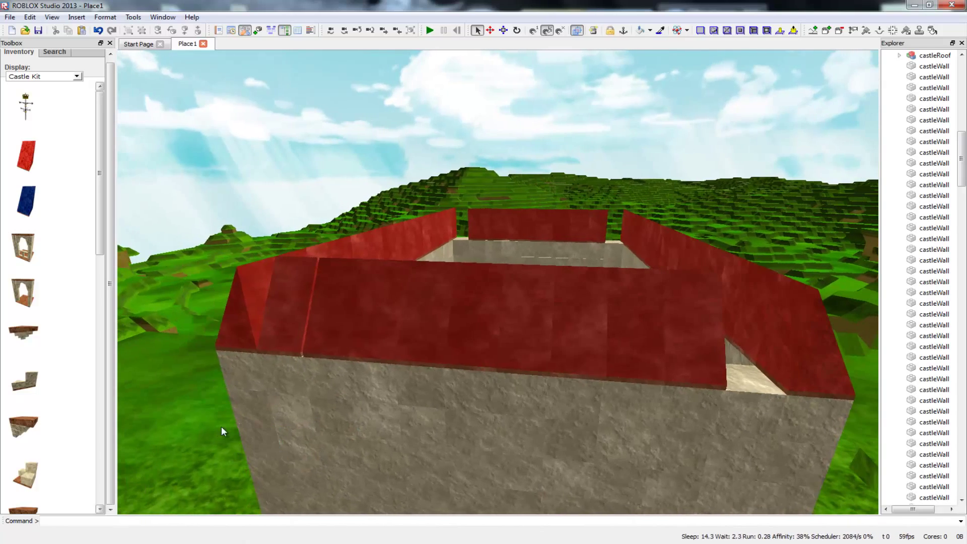
{"action": "left_click", "coordinate": [321, 316]}
{"action": "left_click", "coordinate": [370, 330], "text": "ctrl"}
{"action": "left_click", "coordinate": [406, 341], "text": "ctrl"}
{"action": "left_click", "coordinate": [465, 345], "text": "ctrl"}
{"action": "left_click", "coordinate": [517, 350], "text": "ctrl"}
{"action": "left_click", "coordinate": [566, 356], "text": "ctrl"}
{"action": "left_click", "coordinate": [670, 354], "text": "ctrl"}
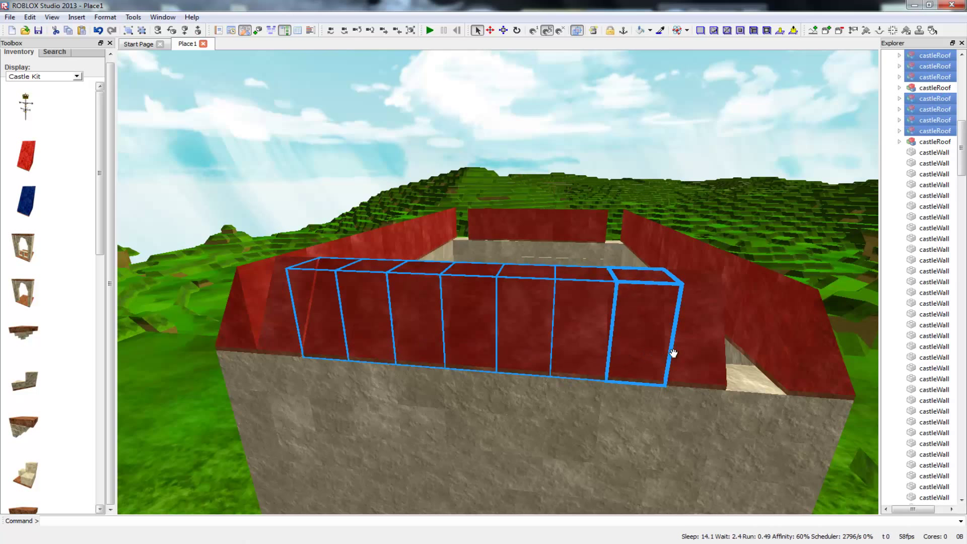
{"action": "left_click", "coordinate": [684, 356], "text": "ctrl"}
{"action": "mouse_move", "coordinate": [326, 349]}
{"action": "left_mouse_down"}
{"action": "mouse_move", "coordinate": [400, 352]}
{"action": "mouse_move", "coordinate": [347, 348]}
{"action": "mouse_move", "coordinate": [399, 345]}
{"action": "mouse_move", "coordinate": [335, 406]}
{"action": "mouse_move", "coordinate": [399, 346]}
{"action": "mouse_move", "coordinate": [338, 348]}
{"action": "left_mouse_up"}
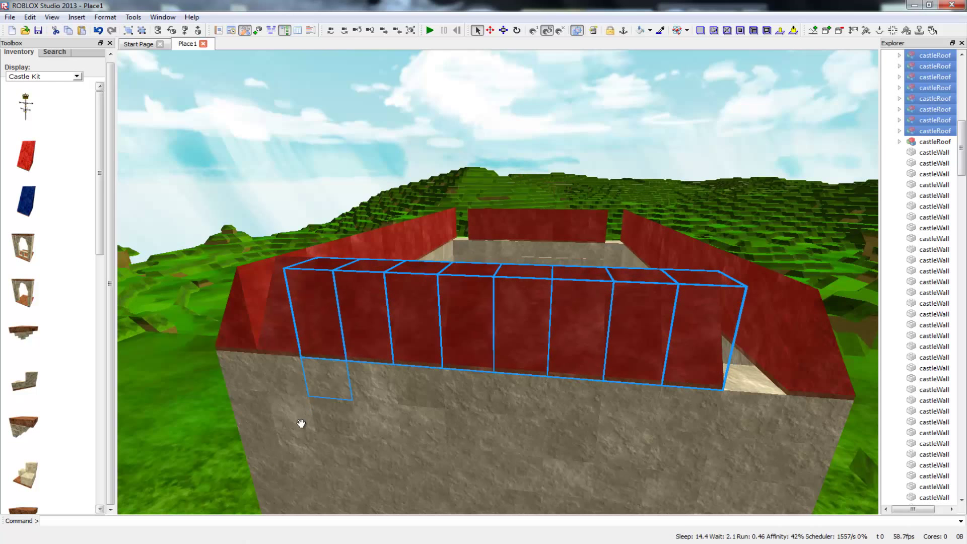
Step: Copy the wedge at the row's other end onto the bare wall block beside it
{"action": "left_click", "coordinate": [183, 443]}
{"action": "right_click_drag", "start_coordinate": [478, 433], "coordinate": [491, 451]}
{"action": "left_click", "coordinate": [450, 347]}
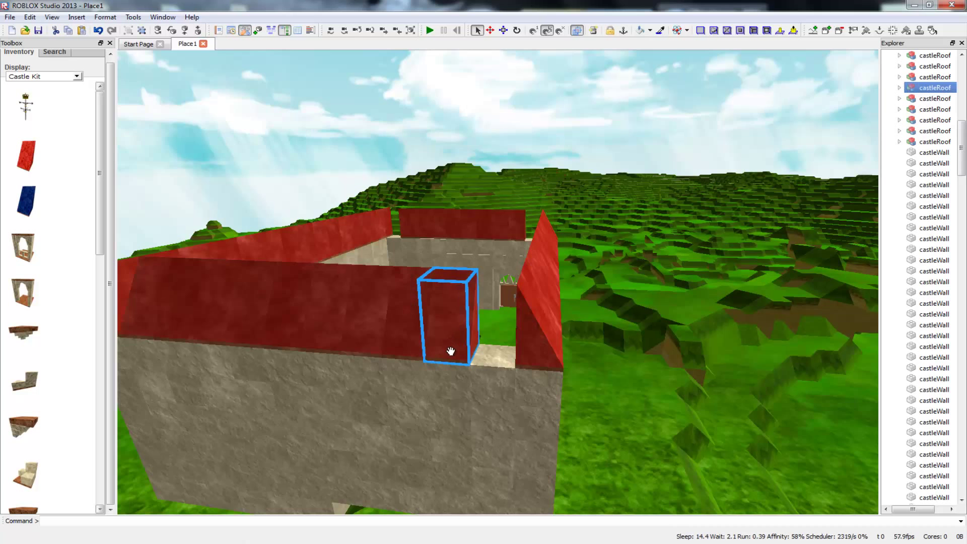
{"action": "left_click", "coordinate": [486, 377]}
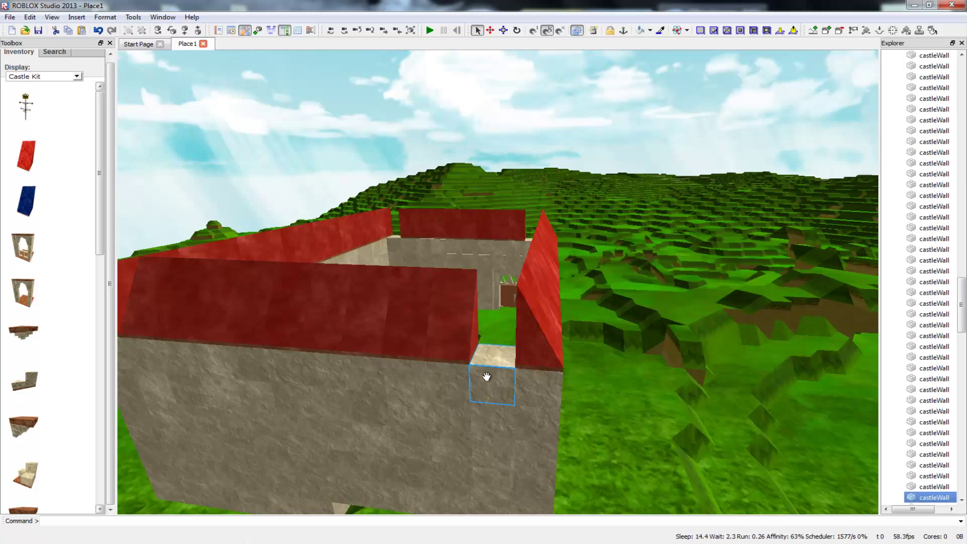
{"action": "key", "text": "ctrl+v"}
Step: Copy the end wedge of the roof row above the door wall onto the bare corner block beside it
{"action": "left_click", "coordinate": [684, 379]}
{"action": "mouse_move", "coordinate": [685, 378]}
{"action": "right_mouse_down"}
{"action": "mouse_move", "coordinate": [716, 327]}
{"action": "mouse_move", "coordinate": [670, 358]}
{"action": "mouse_move", "coordinate": [655, 398]}
{"action": "mouse_move", "coordinate": [680, 393]}
{"action": "mouse_move", "coordinate": [554, 363]}
{"action": "mouse_move", "coordinate": [428, 377]}
{"action": "mouse_move", "coordinate": [605, 419]}
{"action": "mouse_move", "coordinate": [682, 382]}
{"action": "right_mouse_up"}
{"action": "key", "text": "w"}
{"action": "key", "text": "w"}
{"action": "key", "text": "w"}
{"action": "key", "text": "s"}
{"action": "left_click", "coordinate": [464, 325]}
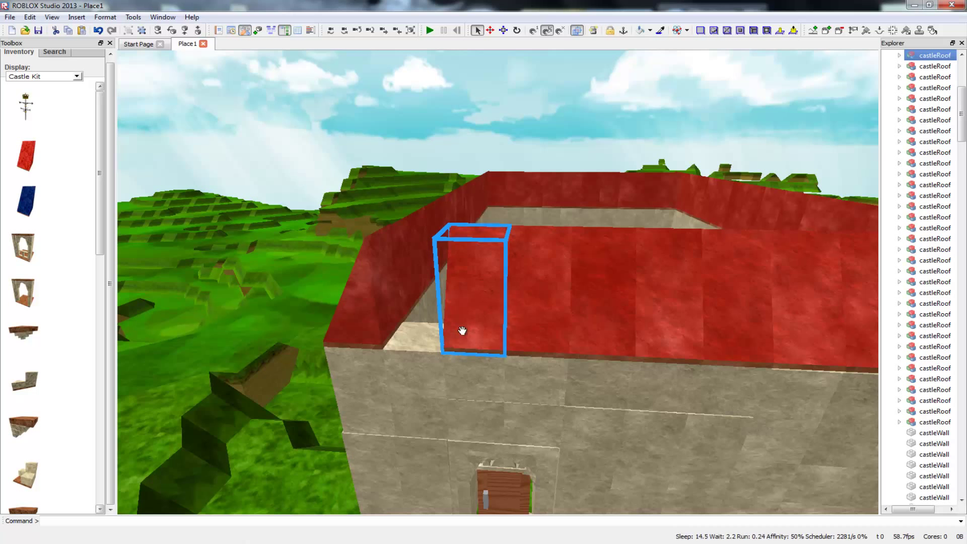
{"action": "key", "text": "Delete"}
{"action": "left_click", "coordinate": [414, 342]}
{"action": "key", "text": "ctrl+z"}
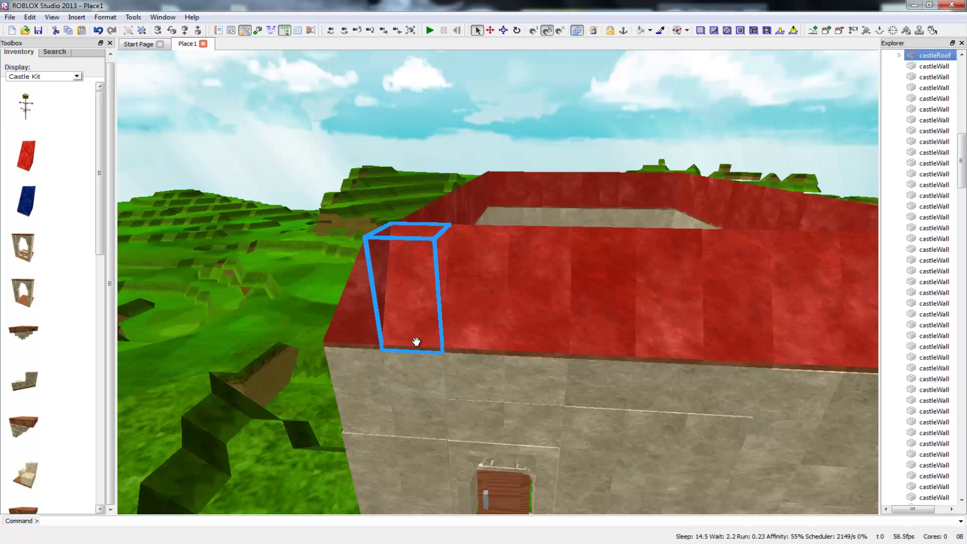
Step: Place another copy of the wedge on the bare wall block at the row's opposite end
{"action": "mouse_move", "coordinate": [538, 394]}
{"action": "right_mouse_down"}
{"action": "mouse_move", "coordinate": [516, 403]}
{"action": "mouse_move", "coordinate": [529, 393]}
{"action": "right_mouse_up"}
{"action": "key", "text": "d"}
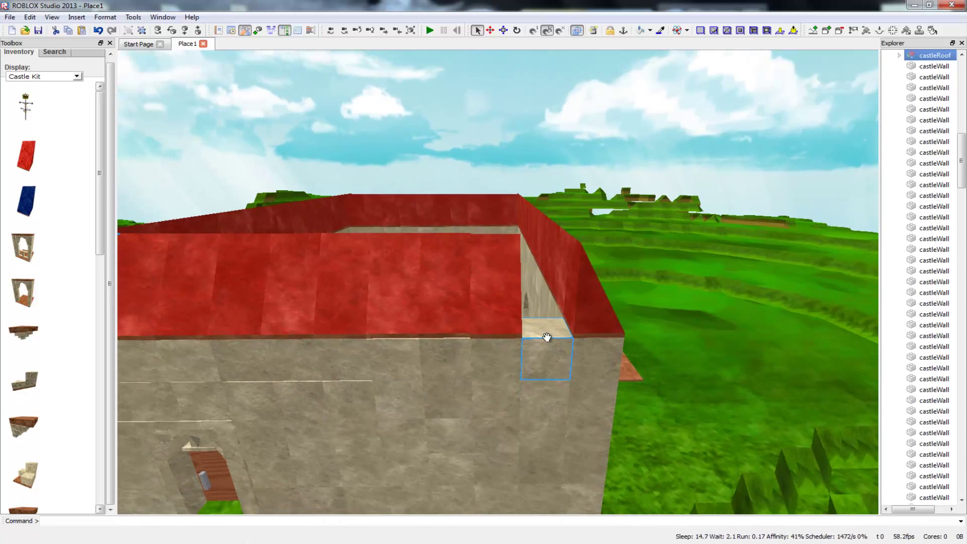
{"action": "left_click", "coordinate": [547, 337]}
Step: Select every roof wedge along the adjacent long wall and paste a duplicate of the whole row
{"action": "right_click_drag", "start_coordinate": [547, 395], "coordinate": [580, 408]}
{"action": "scroll", "coordinate": [557, 414], "scroll_direction": "up", "scroll_amount": 5}
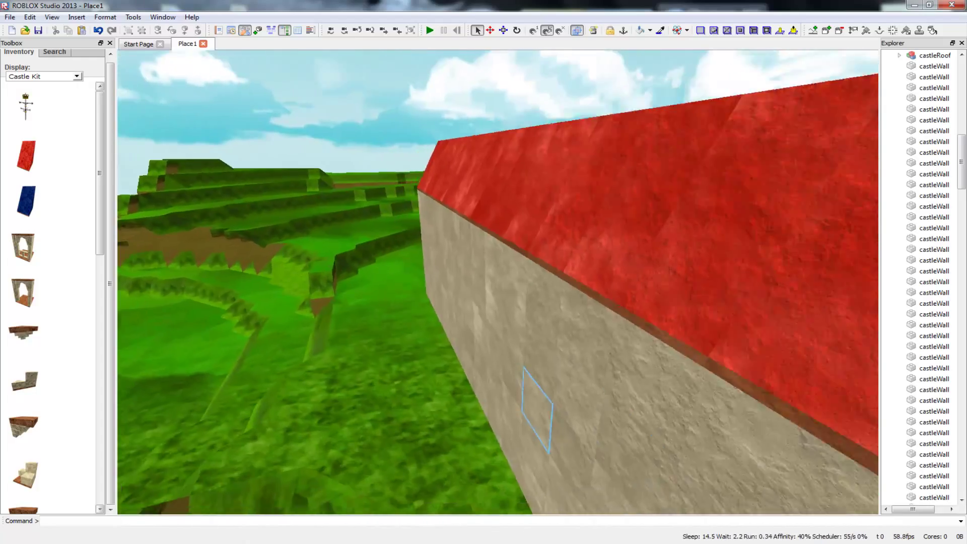
{"action": "scroll", "coordinate": [560, 406], "scroll_direction": "down", "scroll_amount": 4}
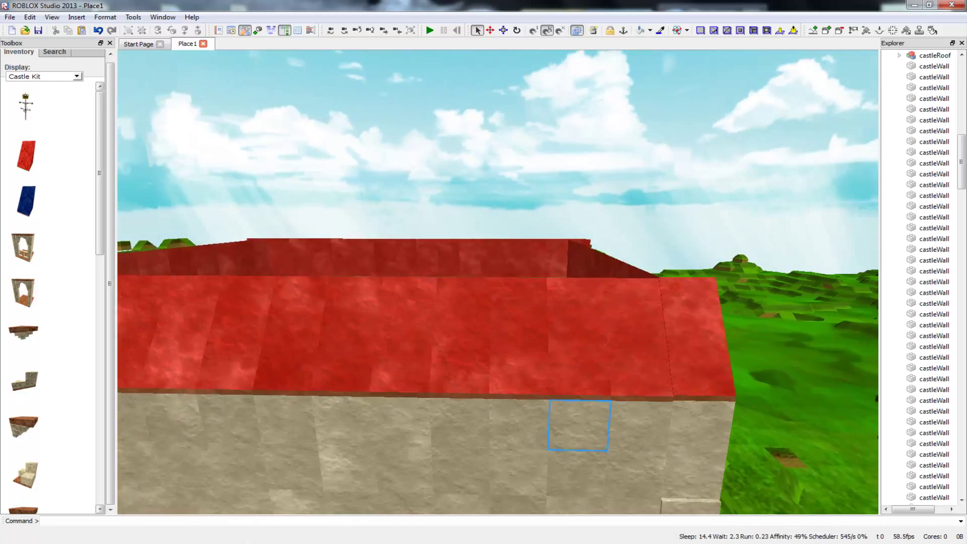
{"action": "scroll", "coordinate": [554, 418], "scroll_direction": "down", "scroll_amount": 8}
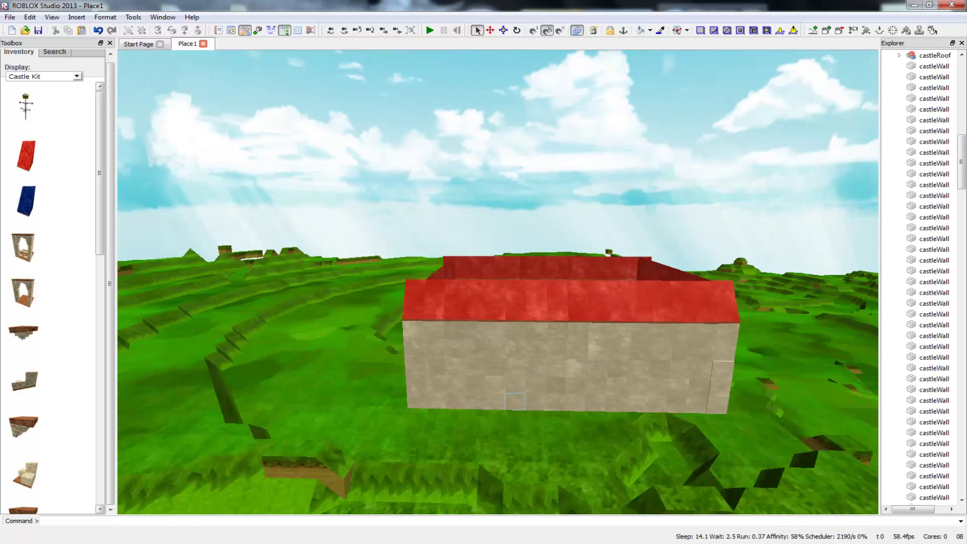
{"action": "right_click_drag", "start_coordinate": [515, 402], "coordinate": [524, 364]}
{"action": "scroll", "coordinate": [540, 385], "scroll_direction": "up", "scroll_amount": 4}
{"action": "right_click_drag", "start_coordinate": [521, 402], "coordinate": [501, 400]}
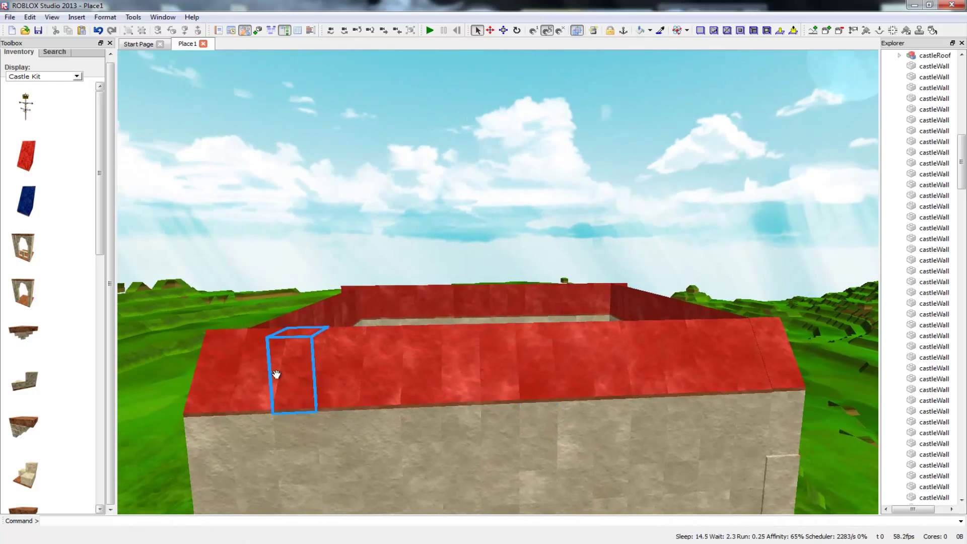
{"action": "left_click", "coordinate": [249, 404]}
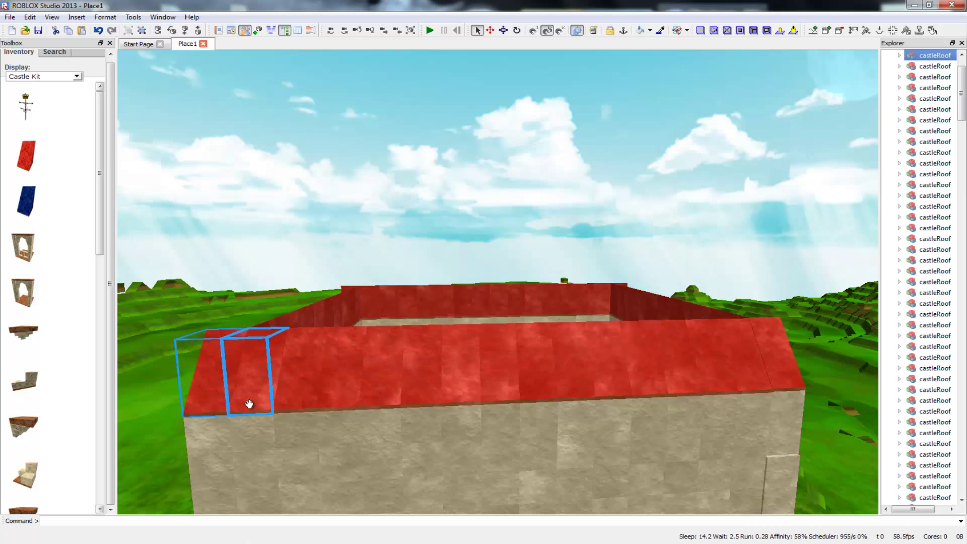
{"action": "left_click", "coordinate": [461, 387], "text": "shift"}
{"action": "left_click", "coordinate": [499, 388], "text": "shift"}
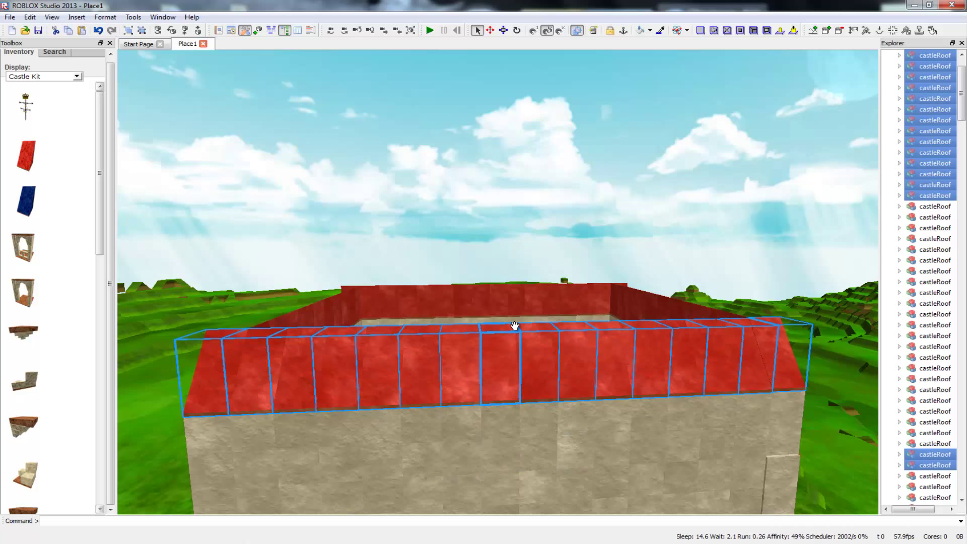
{"action": "left_click", "coordinate": [505, 348]}
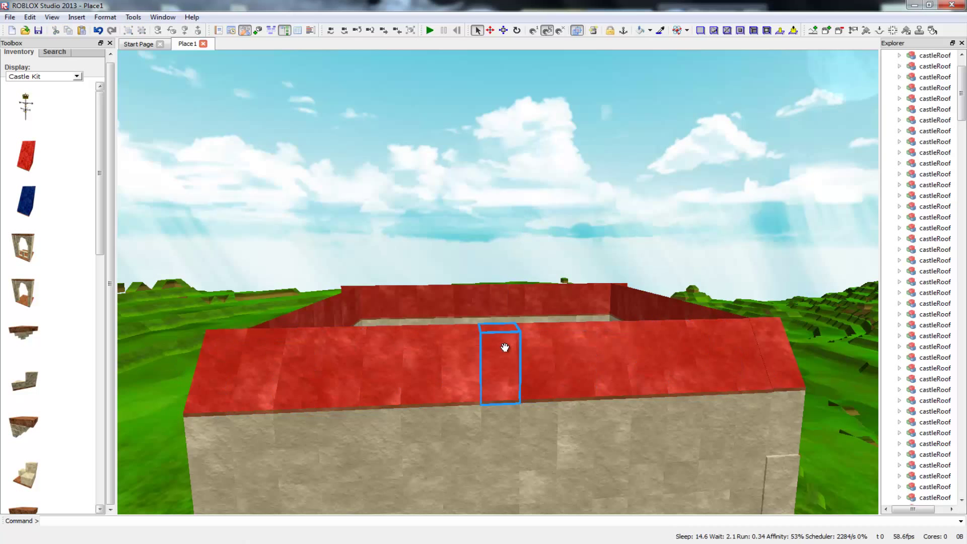
{"action": "key", "text": "ctrl+v"}
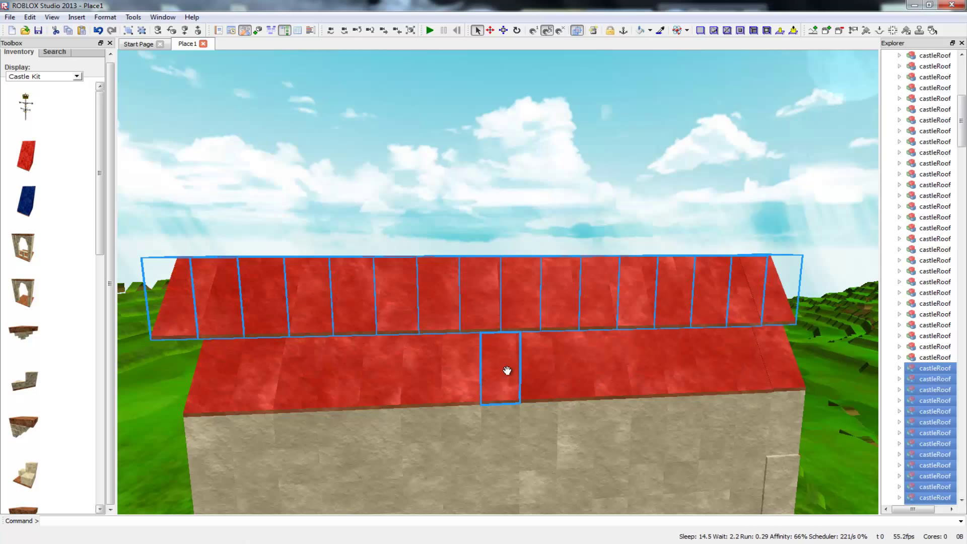
Step: Move the pasted wedge row inward on top of the existing roof as a second tier
{"action": "mouse_move", "coordinate": [488, 322]}
{"action": "left_mouse_down"}
{"action": "mouse_move", "coordinate": [490, 304]}
{"action": "mouse_move", "coordinate": [536, 325]}
{"action": "mouse_move", "coordinate": [483, 325]}
{"action": "left_mouse_up"}
{"action": "mouse_move", "coordinate": [482, 318]}
{"action": "right_mouse_down"}
{"action": "mouse_move", "coordinate": [478, 327]}
{"action": "mouse_move", "coordinate": [491, 302]}
{"action": "mouse_move", "coordinate": [509, 331]}
{"action": "mouse_move", "coordinate": [473, 335]}
{"action": "mouse_move", "coordinate": [507, 321]}
{"action": "mouse_move", "coordinate": [481, 330]}
{"action": "mouse_move", "coordinate": [471, 319]}
{"action": "right_mouse_up"}
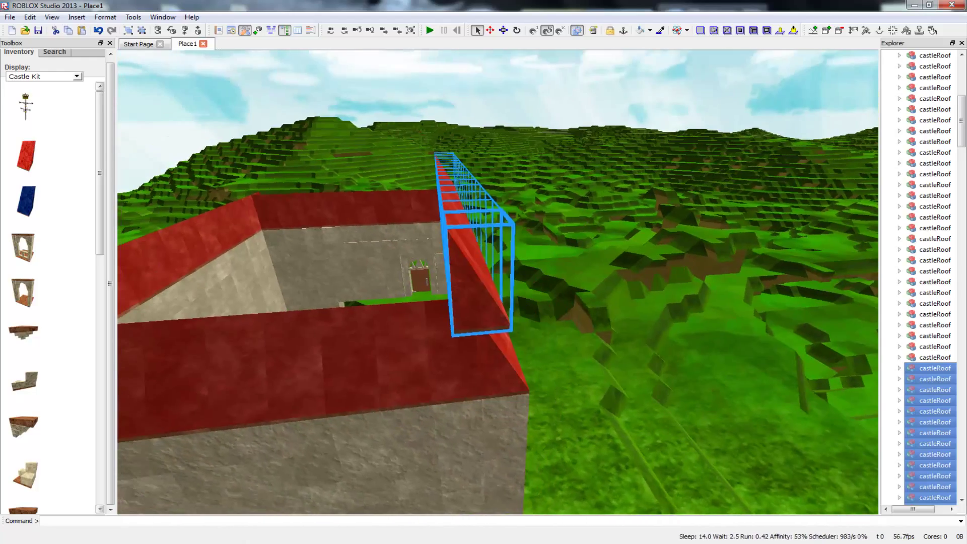
{"action": "left_click_drag", "start_coordinate": [482, 296], "coordinate": [338, 335]}
{"action": "key", "text": "d"}
{"action": "key", "text": "a"}
{"action": "key", "text": "d"}
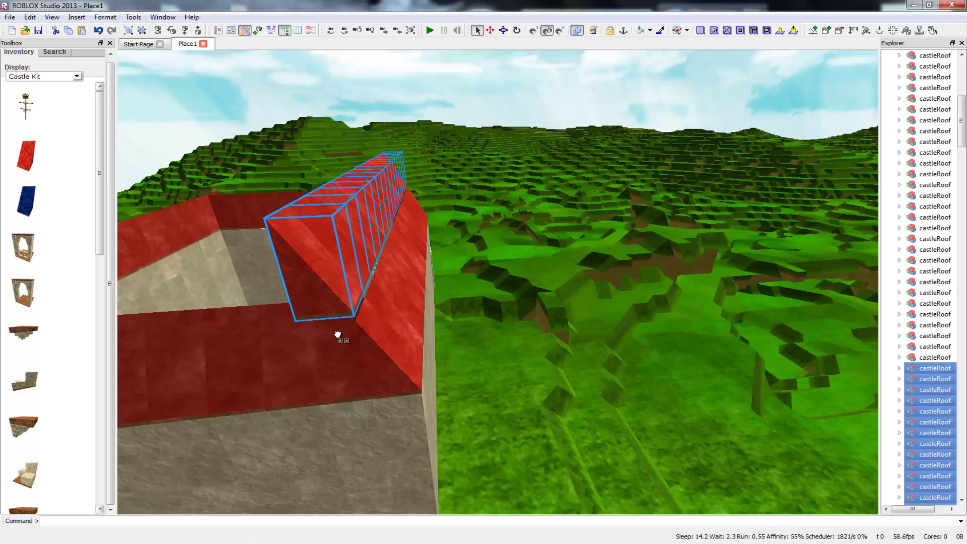
{"action": "key", "text": "d"}
{"action": "right_click_drag", "start_coordinate": [420, 347], "coordinate": [466, 330]}
{"action": "key", "text": "d"}
{"action": "left_click_drag", "start_coordinate": [457, 272], "coordinate": [364, 268]}
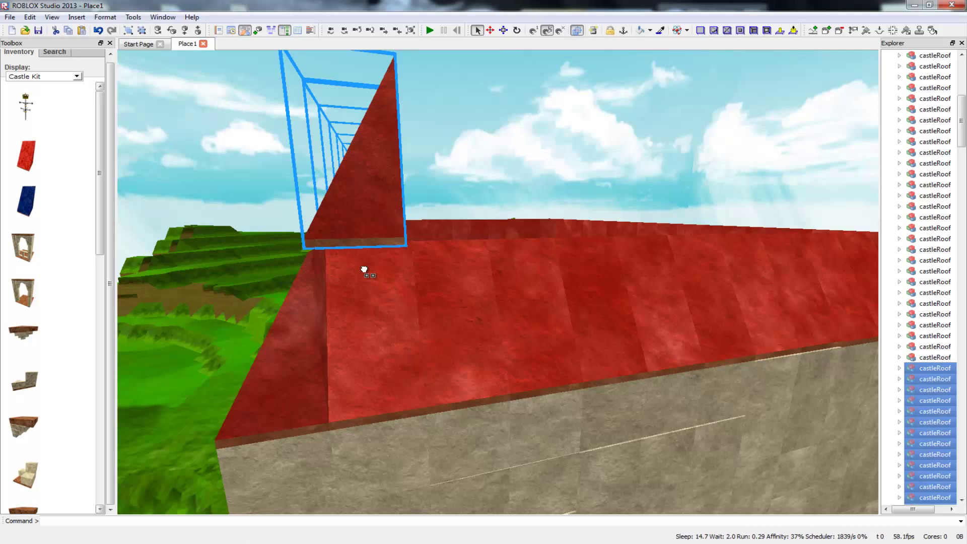
Step: Reposition the second-tier row so its slope continues directly from the ridge of the wedges below
{"action": "right_click_drag", "start_coordinate": [300, 329], "coordinate": [294, 331]}
{"action": "scroll", "coordinate": [296, 331], "scroll_direction": "up", "scroll_amount": 3}
{"action": "left_click_drag", "start_coordinate": [312, 215], "coordinate": [186, 282]}
{"action": "key", "text": "d"}
{"action": "key", "text": "w"}
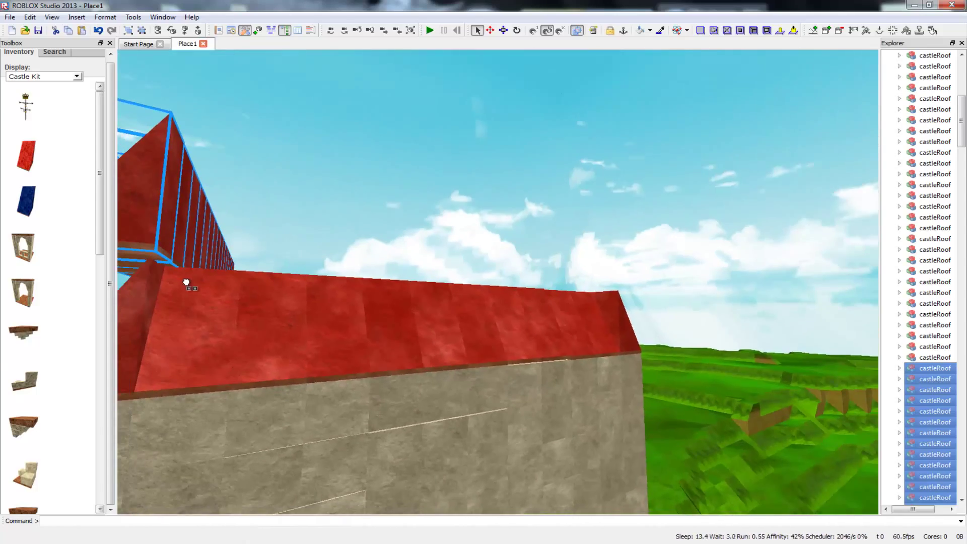
{"action": "scroll", "coordinate": [186, 284], "scroll_direction": "down", "scroll_amount": 5}
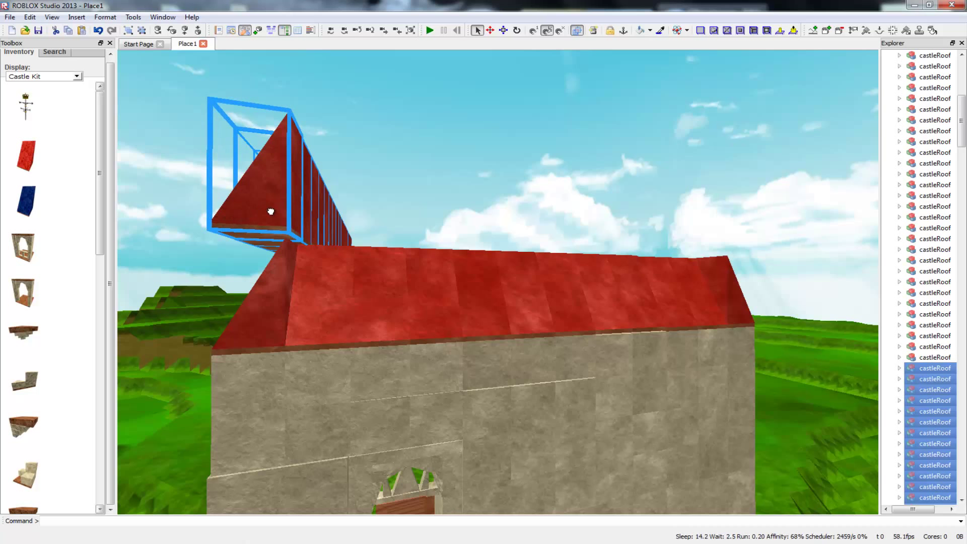
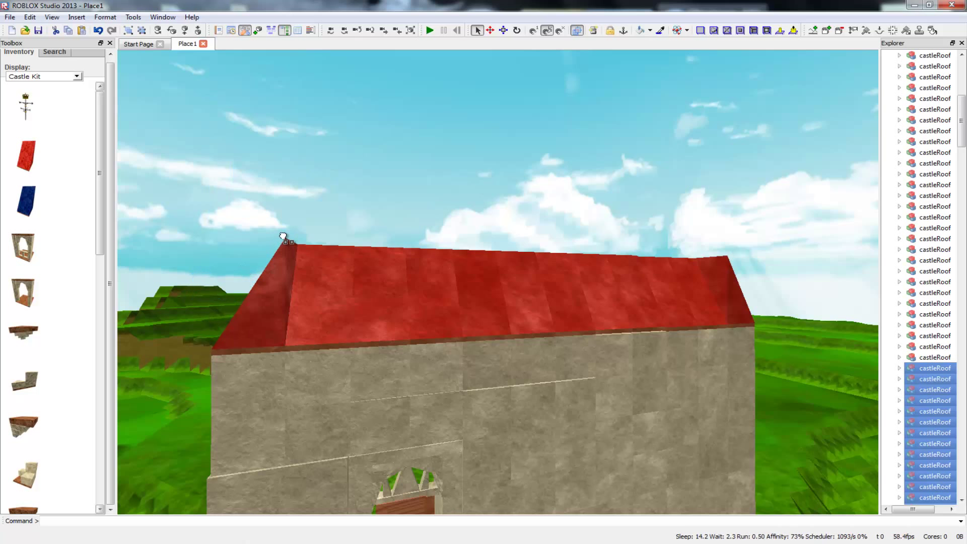
{"action": "right_click_drag", "start_coordinate": [498, 282], "coordinate": [482, 371]}
{"action": "scroll", "coordinate": [498, 282], "scroll_direction": "down", "scroll_amount": 1}
{"action": "right_click_drag", "start_coordinate": [497, 282], "coordinate": [414, 272]}
{"action": "scroll", "coordinate": [498, 282], "scroll_direction": "down", "scroll_amount": 4}
{"action": "left_click_drag", "start_coordinate": [350, 337], "coordinate": [353, 357]}
{"action": "right_click_drag", "start_coordinate": [320, 368], "coordinate": [293, 369]}
{"action": "key", "text": "w"}
{"action": "key", "text": "s"}
{"action": "left_click", "coordinate": [286, 361]}
Step: Reselect the whole second-tier wedge row and paste a duplicate of it
{"action": "key", "text": "a"}
{"action": "key", "text": "w"}
{"action": "right_click_drag", "start_coordinate": [378, 369], "coordinate": [378, 369]}
{"action": "key", "text": "d"}
{"action": "key", "text": "w"}
{"action": "key", "text": "w"}
{"action": "key", "text": "s"}
{"action": "right_click_drag", "start_coordinate": [289, 330], "coordinate": [301, 306]}
{"action": "key", "text": "a"}
{"action": "key", "text": "w"}
{"action": "key", "text": "a"}
{"action": "key", "text": "s"}
{"action": "key", "text": "w"}
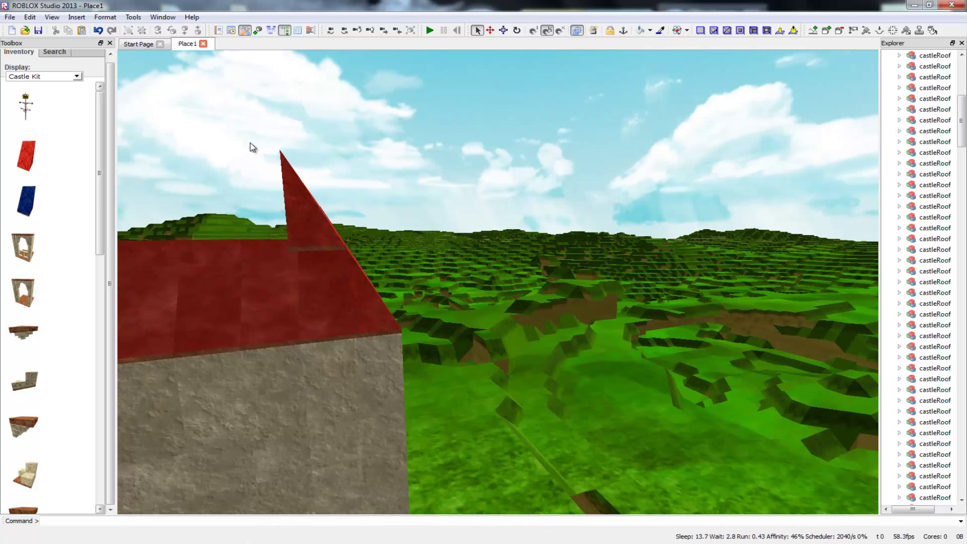
{"action": "left_click_drag", "start_coordinate": [366, 215], "coordinate": [408, 235]}
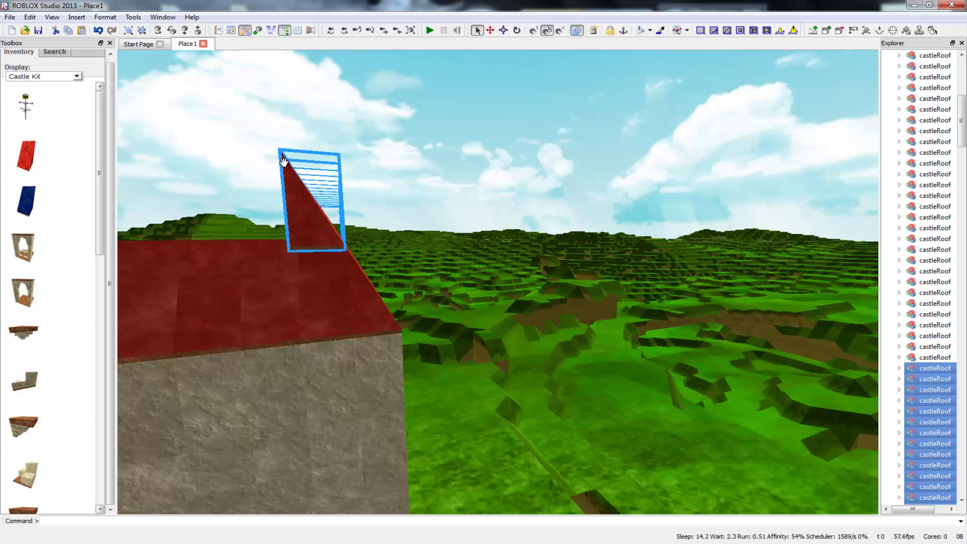
{"action": "key", "text": "ctrl+v"}
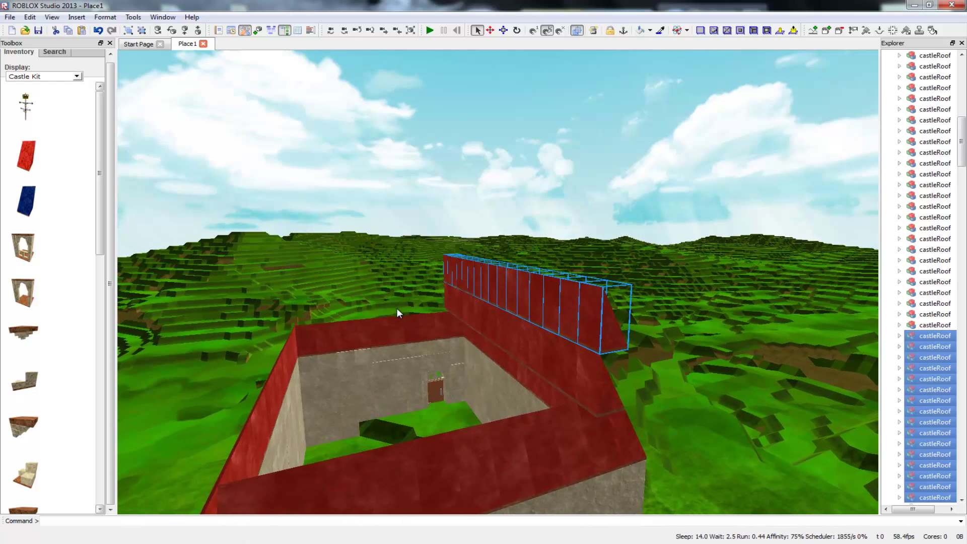
Step: Switch to the one-stud grid and set the pasted row beside the second-tier row, on its inner side at the same height
{"action": "key", "text": "d"}
{"action": "mouse_move", "coordinate": [330, 315]}
{"action": "right_mouse_down"}
{"action": "mouse_move", "coordinate": [267, 315]}
{"action": "mouse_move", "coordinate": [331, 317]}
{"action": "right_mouse_up"}
{"action": "key", "text": "w"}
{"action": "key", "text": "d"}
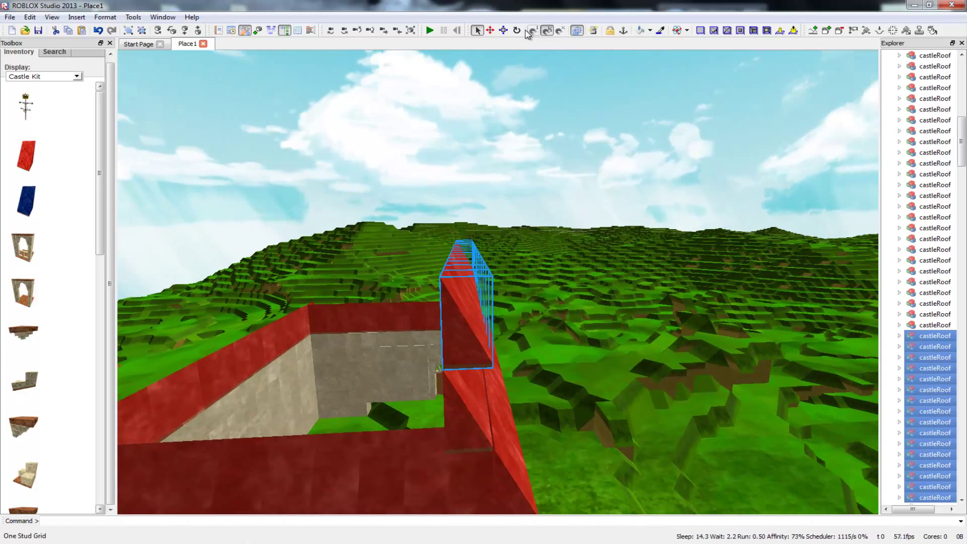
{"action": "left_click_drag", "start_coordinate": [467, 358], "coordinate": [451, 374]}
{"action": "right_click_drag", "start_coordinate": [451, 374], "coordinate": [355, 352]}
{"action": "key", "text": "s"}
{"action": "key", "text": "a"}
{"action": "right_click_drag", "start_coordinate": [476, 362], "coordinate": [442, 373]}
{"action": "left_click_drag", "start_coordinate": [429, 339], "coordinate": [443, 367]}
{"action": "right_click_drag", "start_coordinate": [443, 359], "coordinate": [448, 166]}
{"action": "right_click_drag", "start_coordinate": [443, 360], "coordinate": [443, 479]}
{"action": "left_click_drag", "start_coordinate": [423, 301], "coordinate": [430, 305]}
{"action": "right_click_drag", "start_coordinate": [429, 305], "coordinate": [594, 305]}
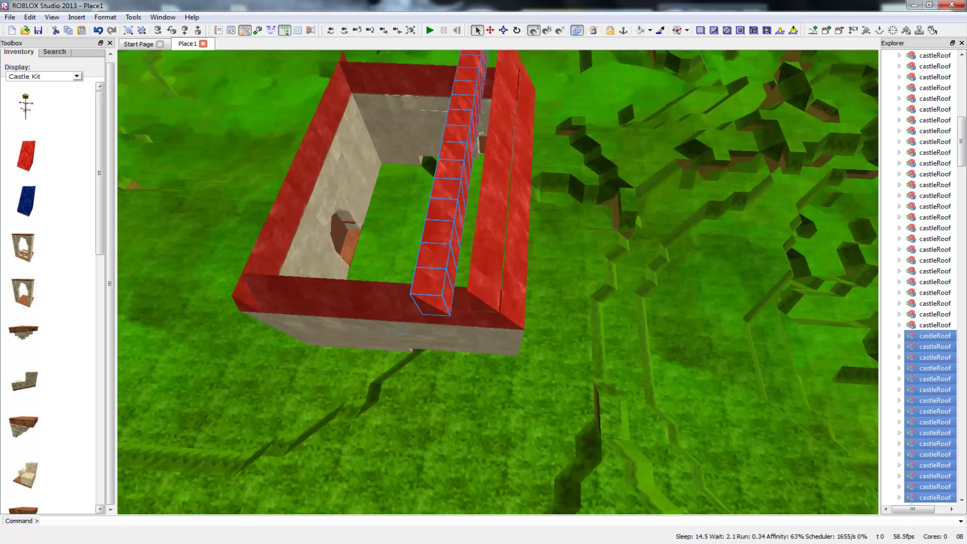
{"action": "left_click_drag", "start_coordinate": [434, 309], "coordinate": [462, 293]}
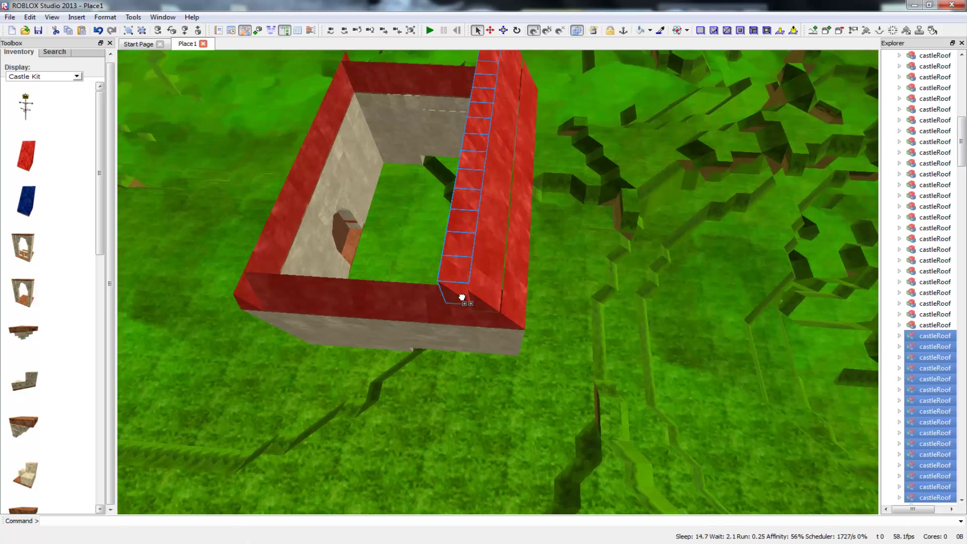
Step: Paste a third upper-tier wedge row and place it against the inner side of the second one
{"action": "mouse_move", "coordinate": [425, 412]}
{"action": "right_mouse_down"}
{"action": "mouse_move", "coordinate": [322, 383]}
{"action": "mouse_move", "coordinate": [363, 388]}
{"action": "mouse_move", "coordinate": [444, 423]}
{"action": "mouse_move", "coordinate": [395, 383]}
{"action": "mouse_move", "coordinate": [490, 377]}
{"action": "mouse_move", "coordinate": [406, 379]}
{"action": "mouse_move", "coordinate": [419, 419]}
{"action": "right_mouse_up"}
{"action": "key", "text": "a"}
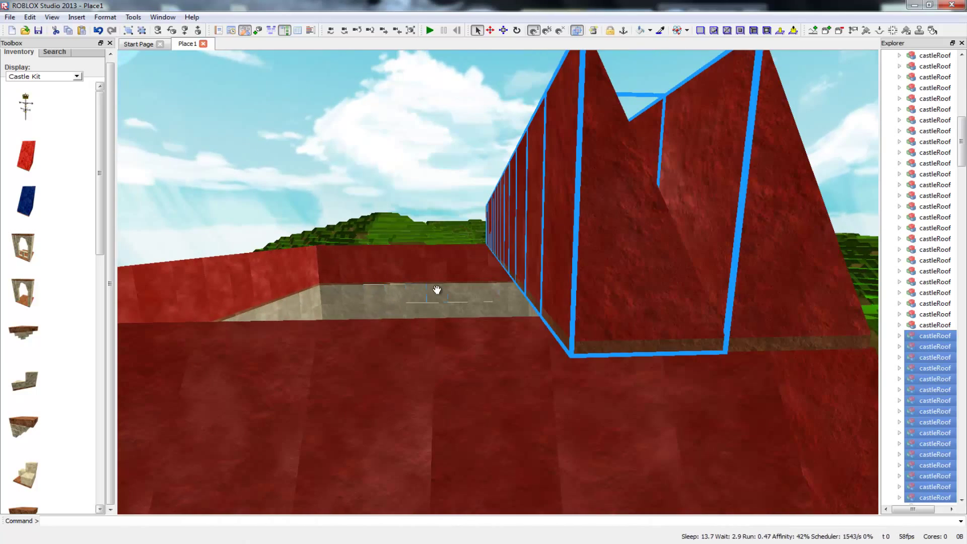
{"action": "scroll", "coordinate": [437, 290], "scroll_direction": "down", "scroll_amount": 10}
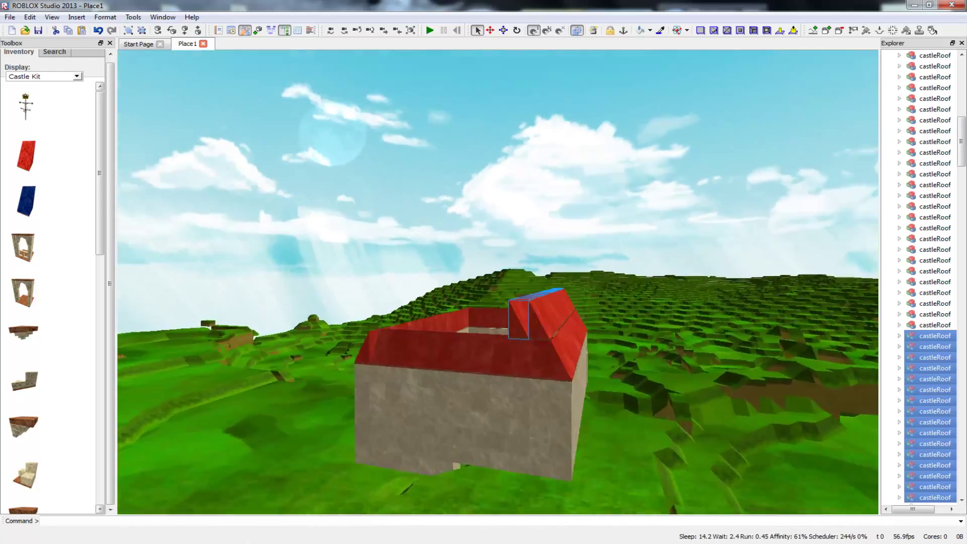
{"action": "right_click_drag", "start_coordinate": [437, 290], "coordinate": [353, 378]}
{"action": "scroll", "coordinate": [498, 282], "scroll_direction": "up", "scroll_amount": 2}
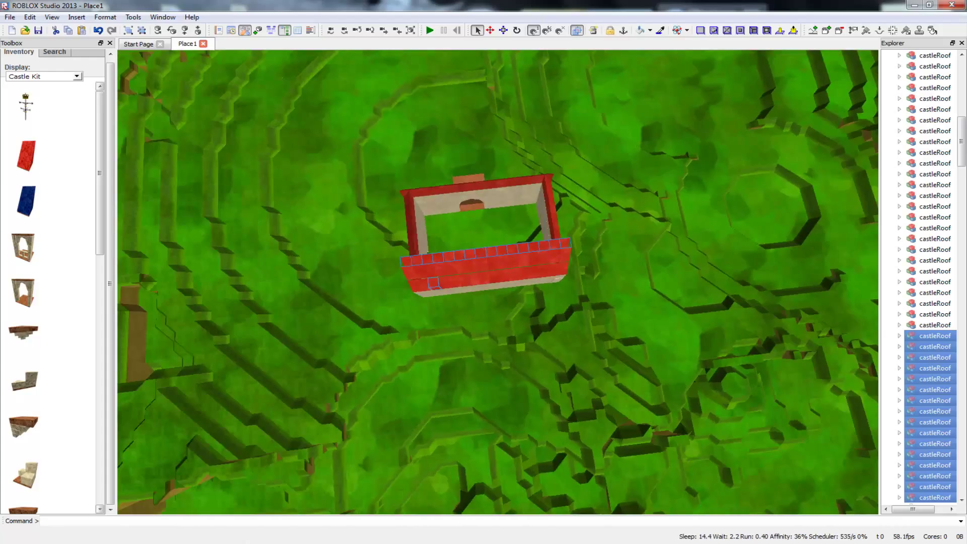
{"action": "scroll", "coordinate": [433, 285], "scroll_direction": "up", "scroll_amount": 6}
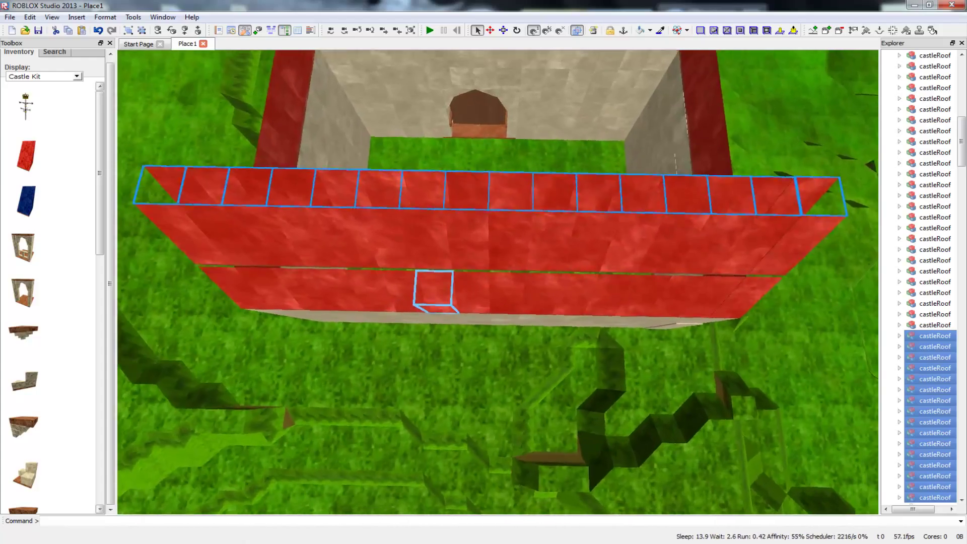
{"action": "right_click_drag", "start_coordinate": [434, 285], "coordinate": [446, 307]}
{"action": "scroll", "coordinate": [437, 291], "scroll_direction": "down", "scroll_amount": 2}
{"action": "left_click", "coordinate": [508, 366]}
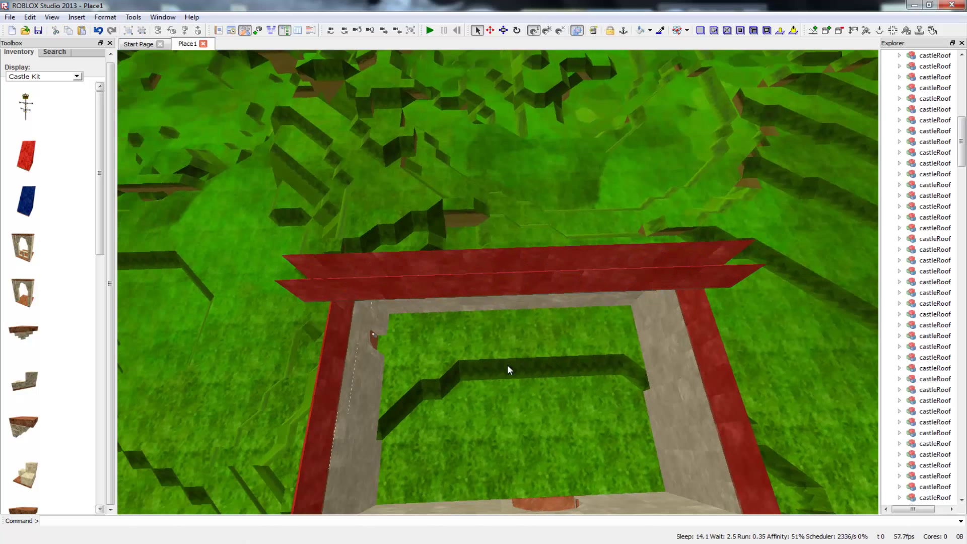
{"action": "key", "text": "ctrl+v"}
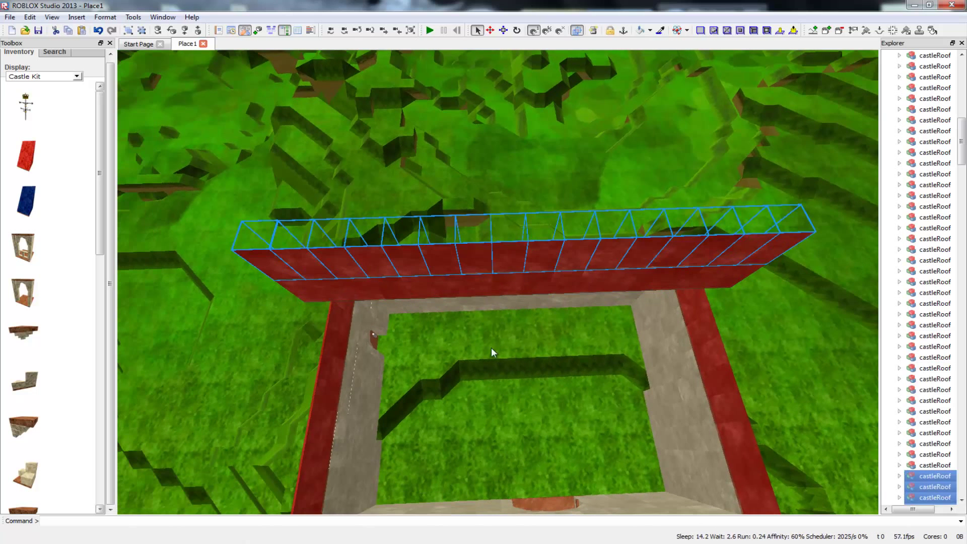
{"action": "left_click_drag", "start_coordinate": [502, 266], "coordinate": [505, 348]}
Step: Paste a fourth upper-tier wedge row and place it directly inside the third row
{"action": "right_click_drag", "start_coordinate": [373, 334], "coordinate": [461, 409]}
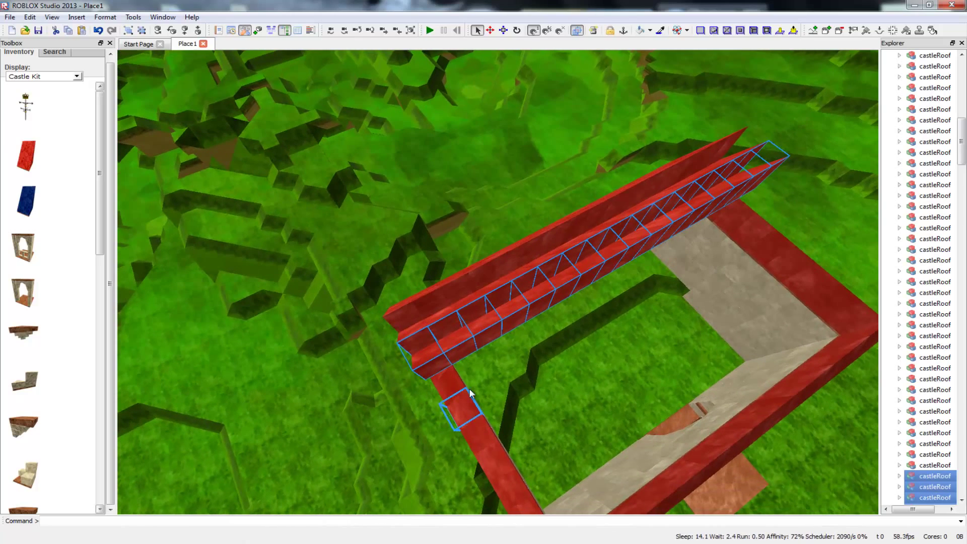
{"action": "left_click", "coordinate": [486, 378]}
{"action": "key", "text": "ctrl+v"}
{"action": "left_click_drag", "start_coordinate": [464, 318], "coordinate": [481, 391]}
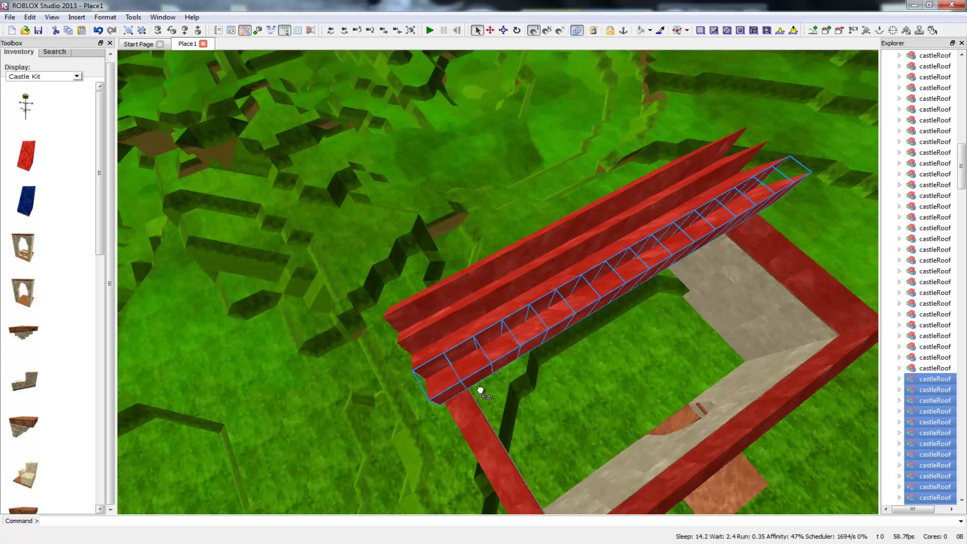
Step: Paste a fifth upper-tier wedge row and set it against the inner side of the fourth
{"action": "left_click", "coordinate": [520, 402]}
{"action": "key", "text": "ctrl+v"}
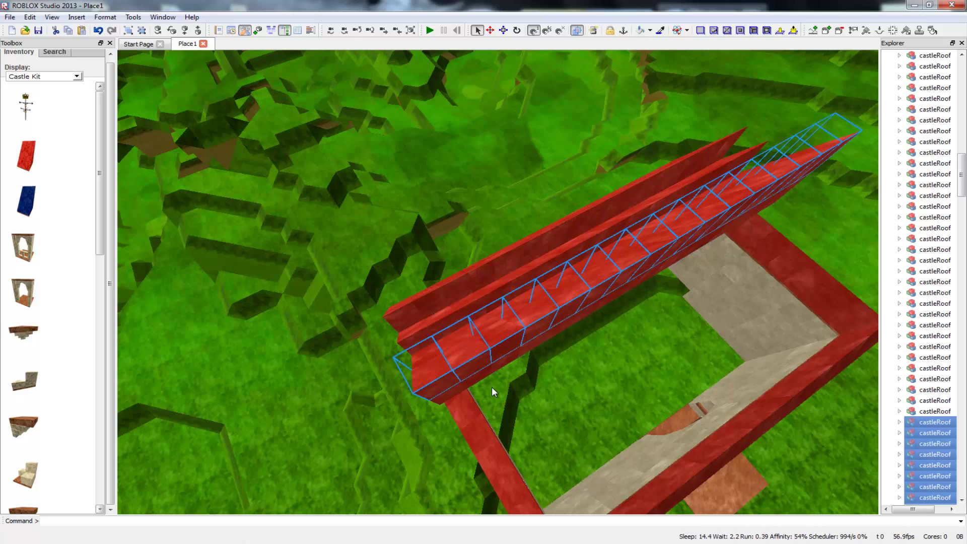
{"action": "left_click_drag", "start_coordinate": [470, 346], "coordinate": [494, 406]}
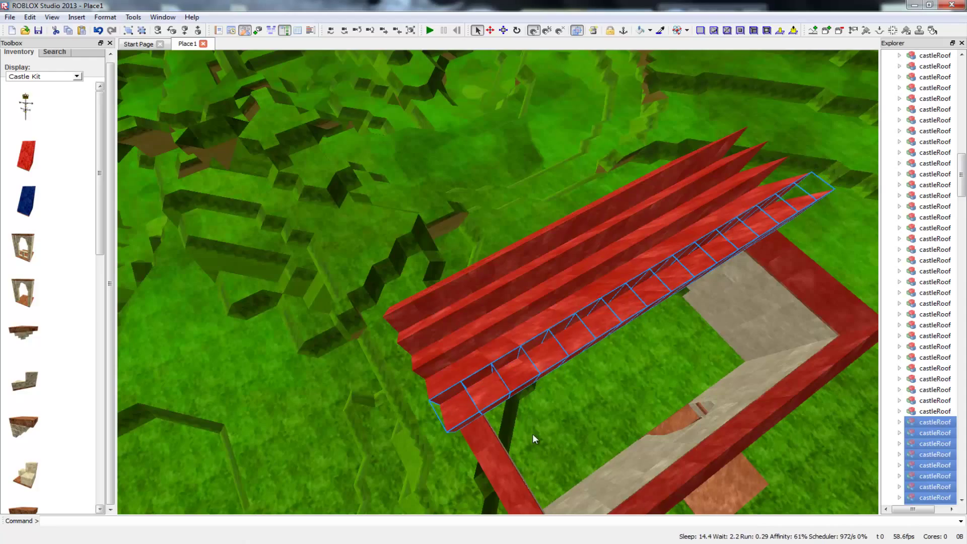
Step: Raise the fifth wedge row above the peaks of the other upper-tier rows
{"action": "right_click_drag", "start_coordinate": [556, 412], "coordinate": [516, 393]}
{"action": "key", "text": "w"}
{"action": "scroll", "coordinate": [548, 407], "scroll_direction": "down", "scroll_amount": 5}
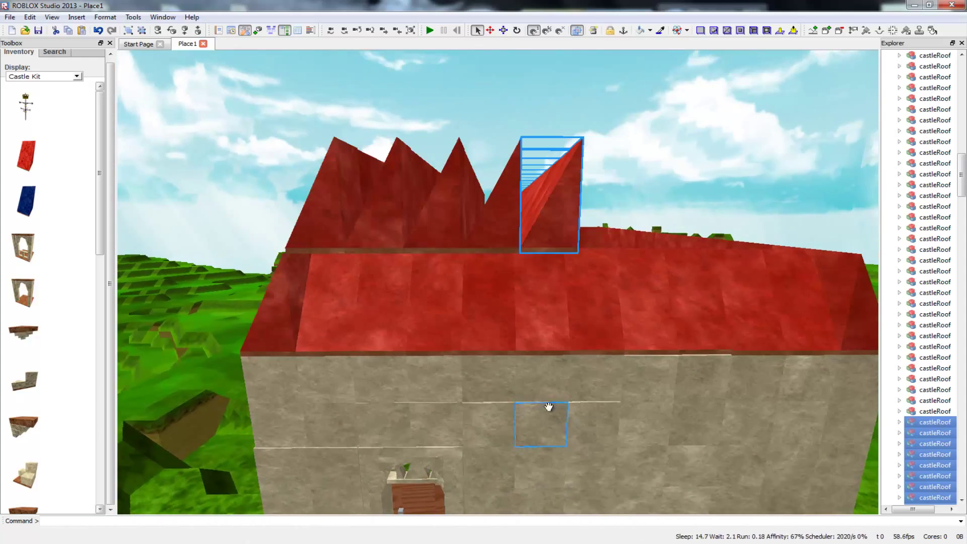
{"action": "left_click", "coordinate": [186, 33]}
{"action": "left_click", "coordinate": [186, 33]}
{"action": "left_click", "coordinate": [186, 34]}
{"action": "left_click", "coordinate": [186, 33]}
{"action": "left_click", "coordinate": [186, 33]}
{"action": "left_click", "coordinate": [186, 33]}
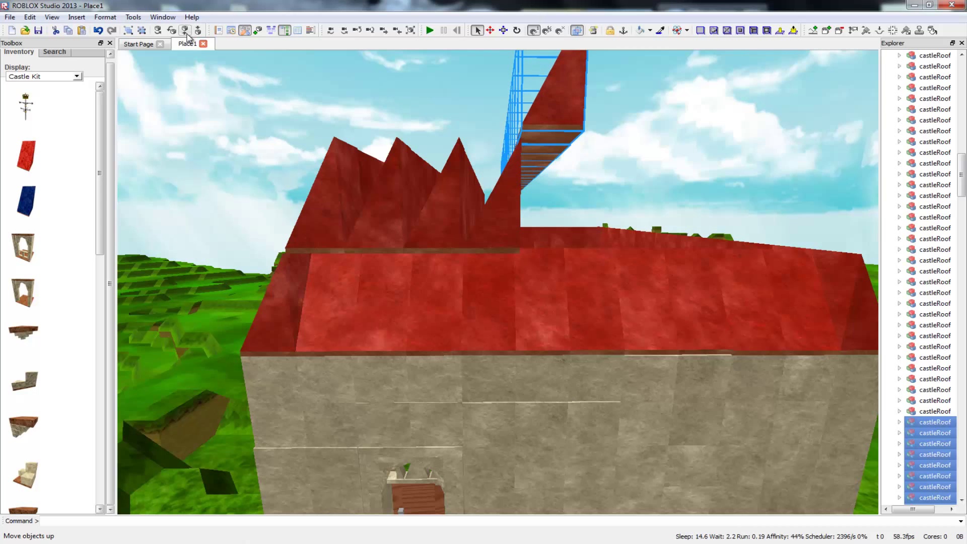
Step: Raise the fifth upper-tier wedge row further, well clear of the other rows' peaks
{"action": "left_click", "coordinate": [186, 33]}
{"action": "left_click", "coordinate": [186, 33]}
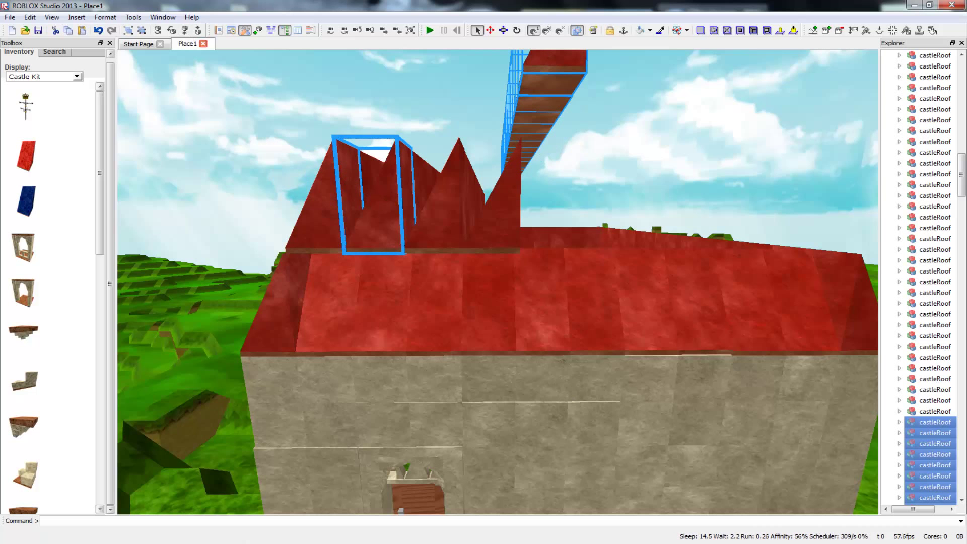
{"action": "right_click_drag", "start_coordinate": [498, 282], "coordinate": [560, 283]}
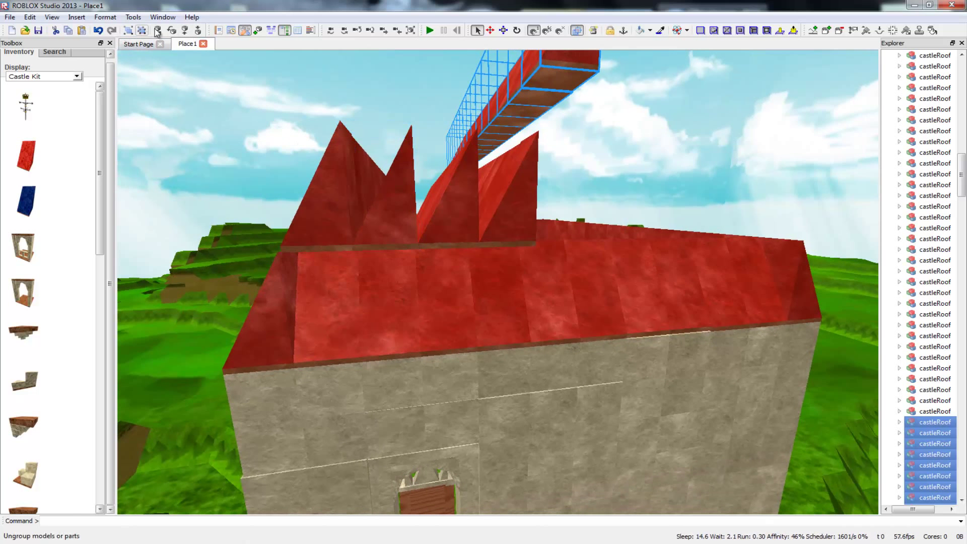
{"action": "left_click", "coordinate": [185, 32]}
{"action": "left_click", "coordinate": [184, 33]}
{"action": "left_click", "coordinate": [184, 33]}
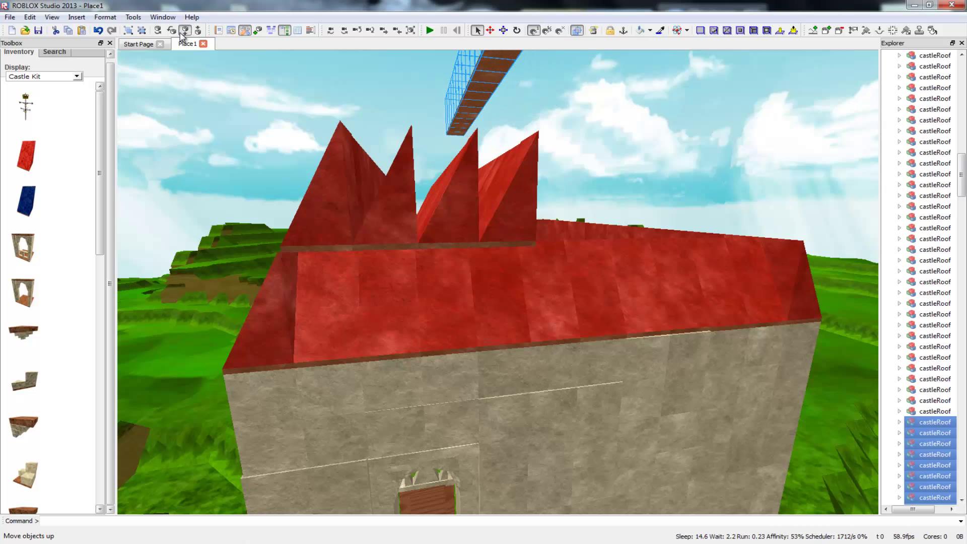
{"action": "left_click", "coordinate": [404, 190]}
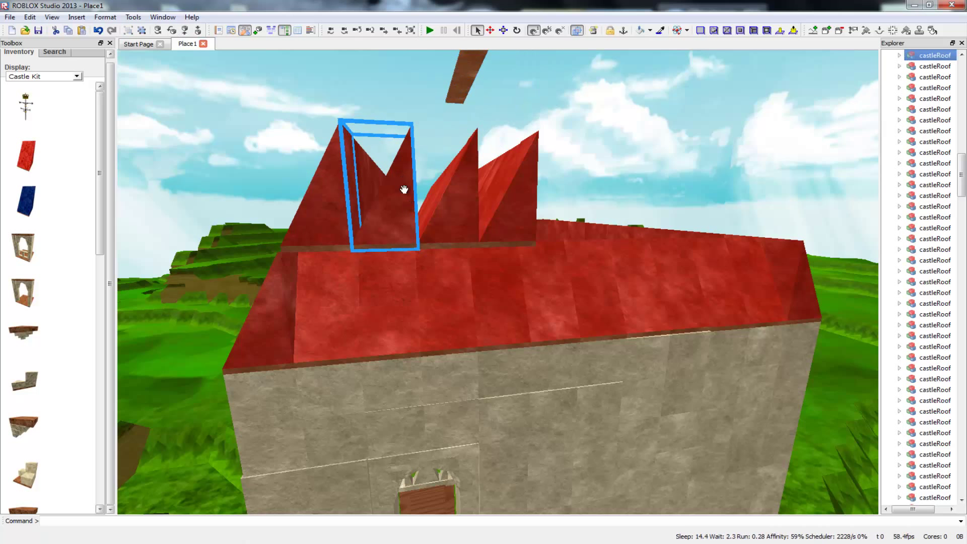
{"action": "left_click_drag", "start_coordinate": [407, 207], "coordinate": [407, 207]}
{"action": "right_click_drag", "start_coordinate": [407, 207], "coordinate": [388, 147]}
{"action": "key", "text": "w"}
{"action": "key", "text": "s"}
{"action": "left_click", "coordinate": [378, 78]}
{"action": "left_click_drag", "start_coordinate": [398, 143], "coordinate": [422, 251]}
{"action": "right_click_drag", "start_coordinate": [422, 251], "coordinate": [519, 242]}
{"action": "left_click", "coordinate": [475, 242]}
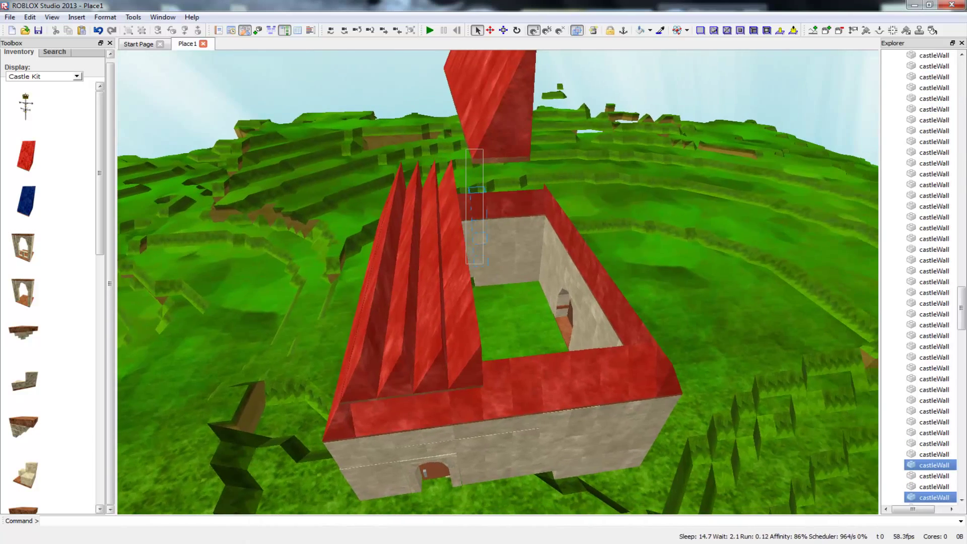
Step: Try to select the second upper-tier wedge row and raise it, then undo the move
{"action": "left_click", "coordinate": [407, 279]}
{"action": "left_click_drag", "start_coordinate": [395, 322], "coordinate": [391, 366]}
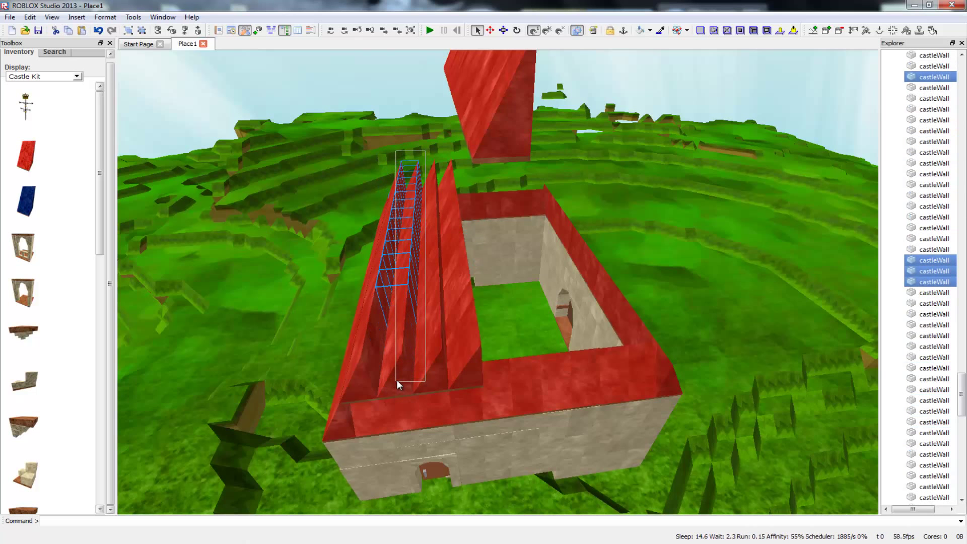
{"action": "left_click", "coordinate": [399, 344]}
{"action": "left_click_drag", "start_coordinate": [399, 343], "coordinate": [410, 300]}
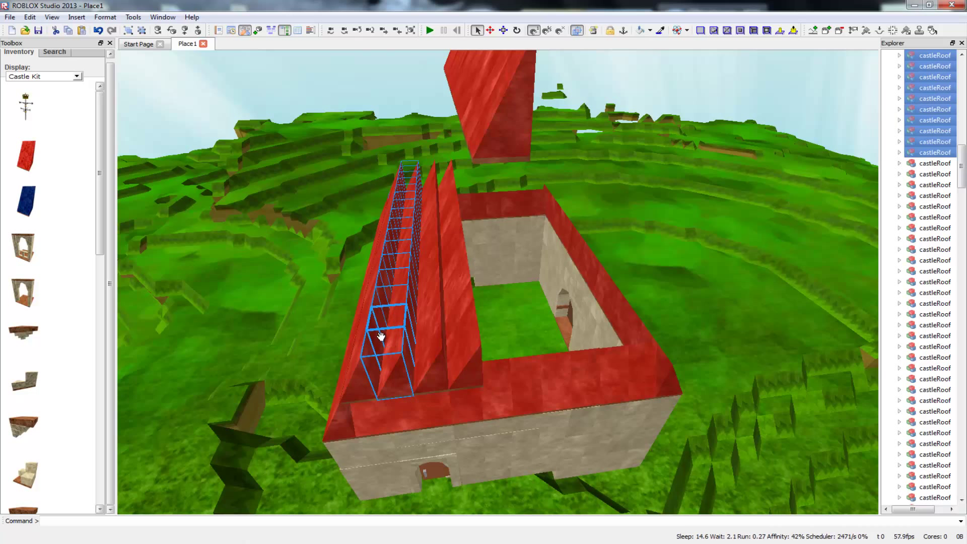
{"action": "left_click", "coordinate": [191, 31]}
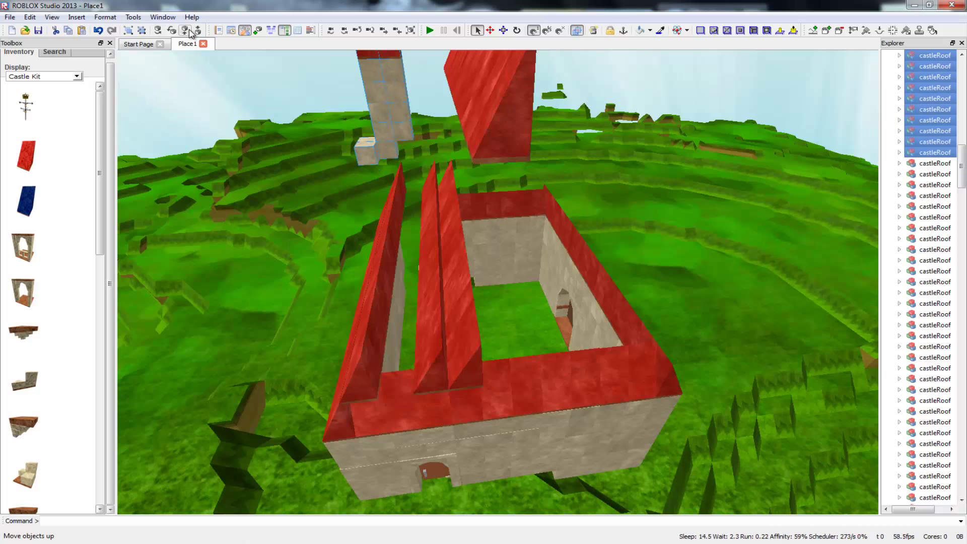
{"action": "key", "text": "ctrl+z"}
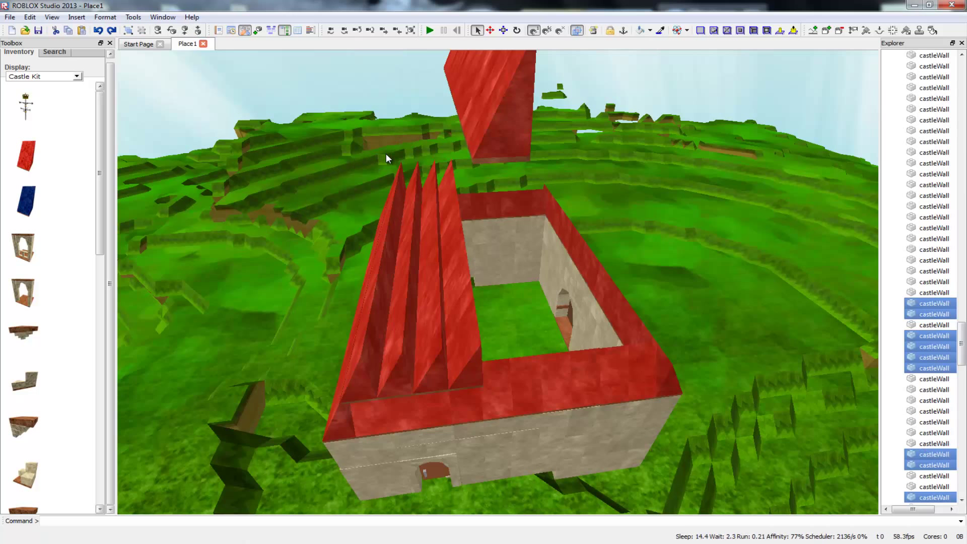
{"action": "right_click_drag", "start_coordinate": [403, 370], "coordinate": [395, 335]}
{"action": "key", "text": "w"}
{"action": "key", "text": "w"}
{"action": "mouse_move", "coordinate": [403, 420]}
{"action": "right_mouse_down"}
{"action": "mouse_move", "coordinate": [406, 345]}
{"action": "mouse_move", "coordinate": [375, 385]}
{"action": "mouse_move", "coordinate": [411, 416]}
{"action": "mouse_move", "coordinate": [391, 416]}
{"action": "right_mouse_up"}
{"action": "right_click_drag", "start_coordinate": [425, 311], "coordinate": [426, 310]}
{"action": "left_click", "coordinate": [454, 218]}
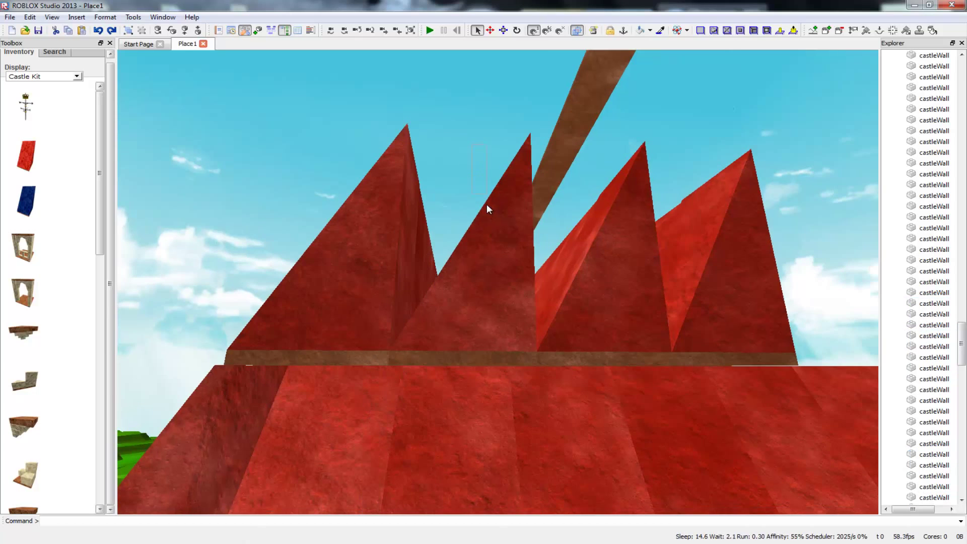
{"action": "right_click_drag", "start_coordinate": [453, 217], "coordinate": [480, 171]}
{"action": "key", "text": "w"}
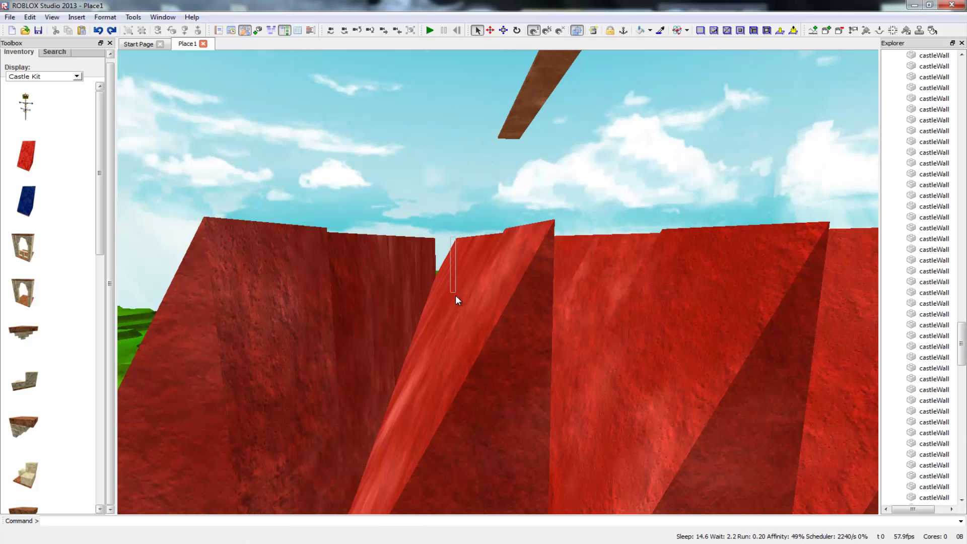
{"action": "left_click_drag", "start_coordinate": [468, 302], "coordinate": [301, 361]}
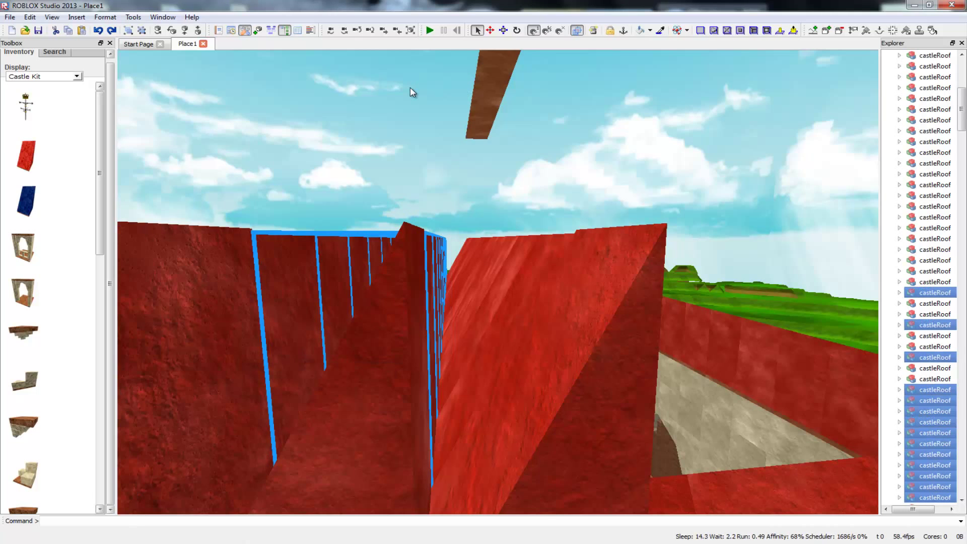
{"action": "right_click_drag", "start_coordinate": [498, 283], "coordinate": [575, 443]}
{"action": "key", "text": "w"}
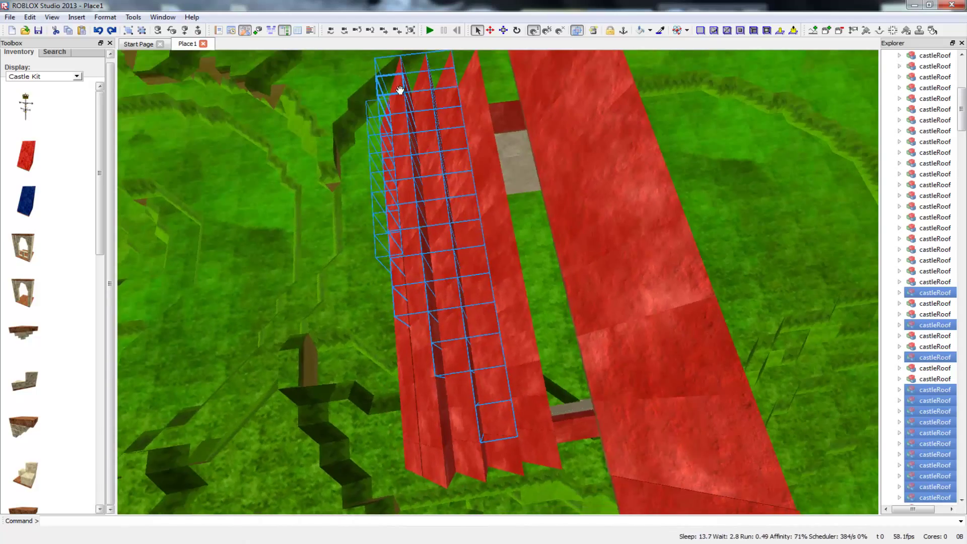
{"action": "scroll", "coordinate": [400, 90], "scroll_direction": "down", "scroll_amount": 3}
{"action": "left_click", "coordinate": [383, 111]}
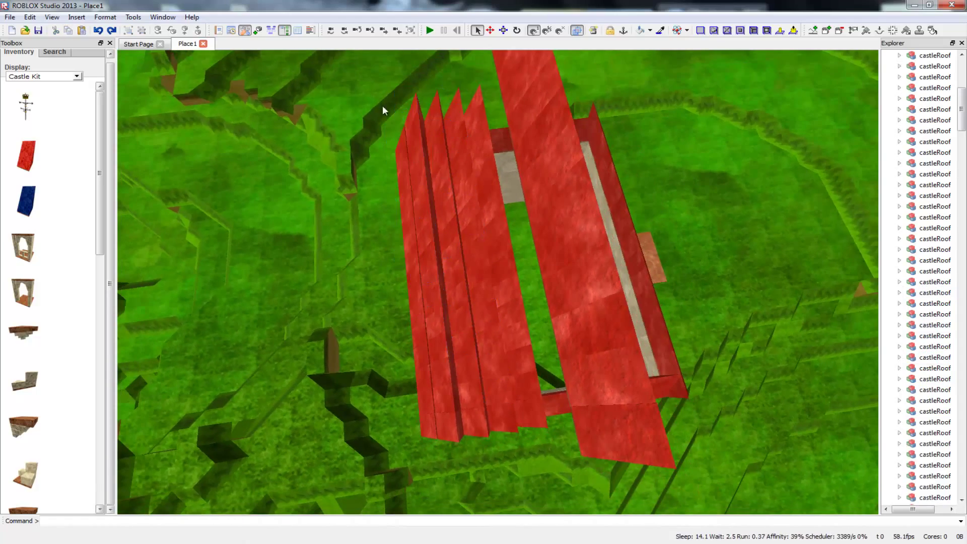
Step: Select every wedge of the third upper-tier row, leaving out the lower-tier roof piece at its end
{"action": "left_click", "coordinate": [456, 96]}
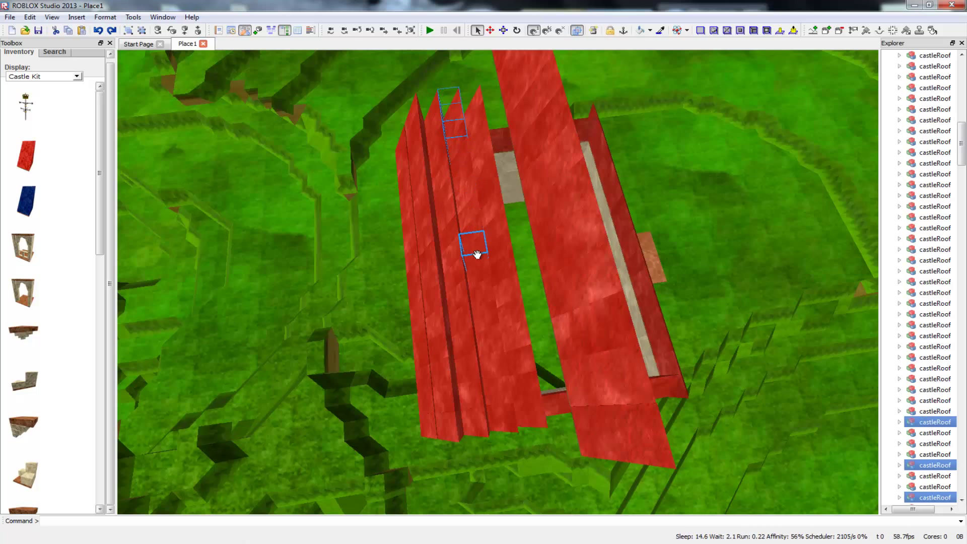
{"action": "left_click", "coordinate": [469, 161], "text": "ctrl"}
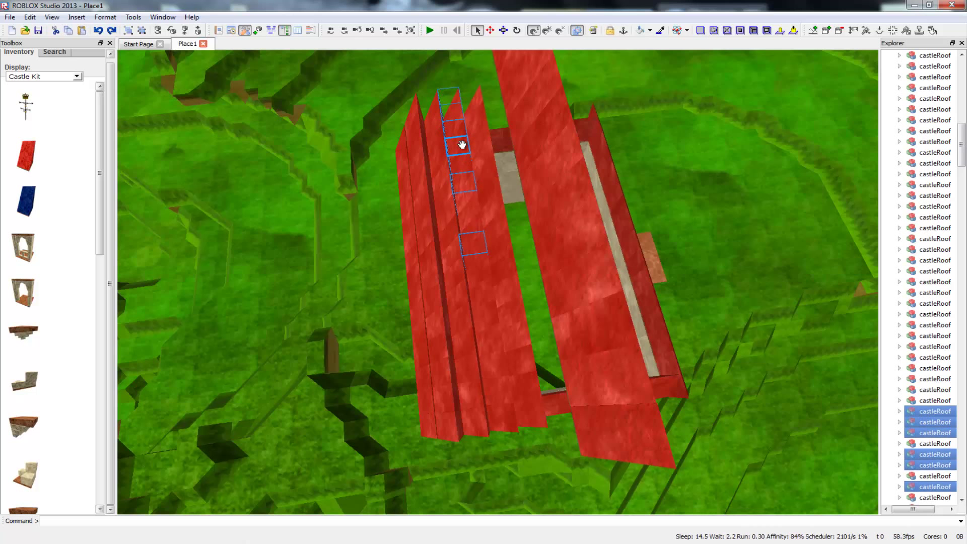
{"action": "left_click", "coordinate": [460, 183], "text": "ctrl"}
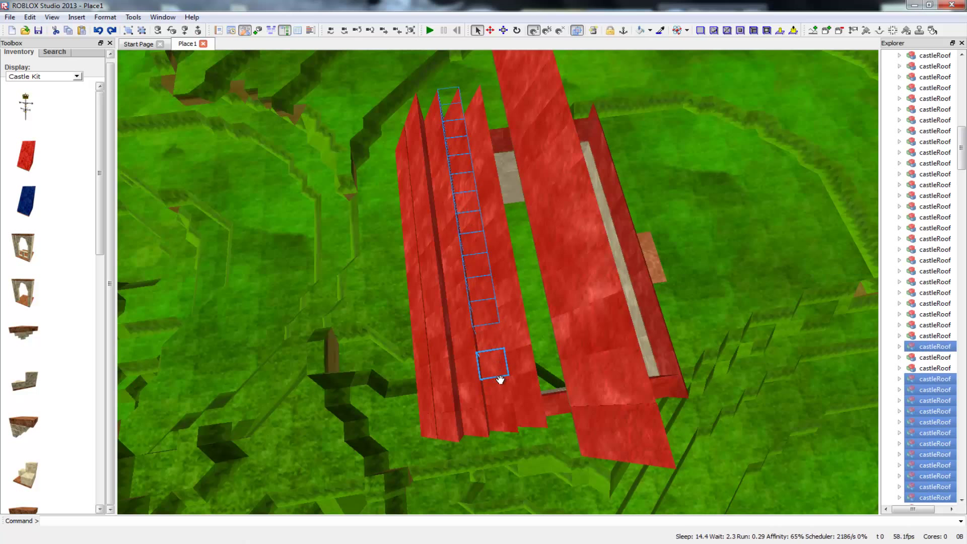
{"action": "left_click", "coordinate": [497, 398], "text": "ctrl"}
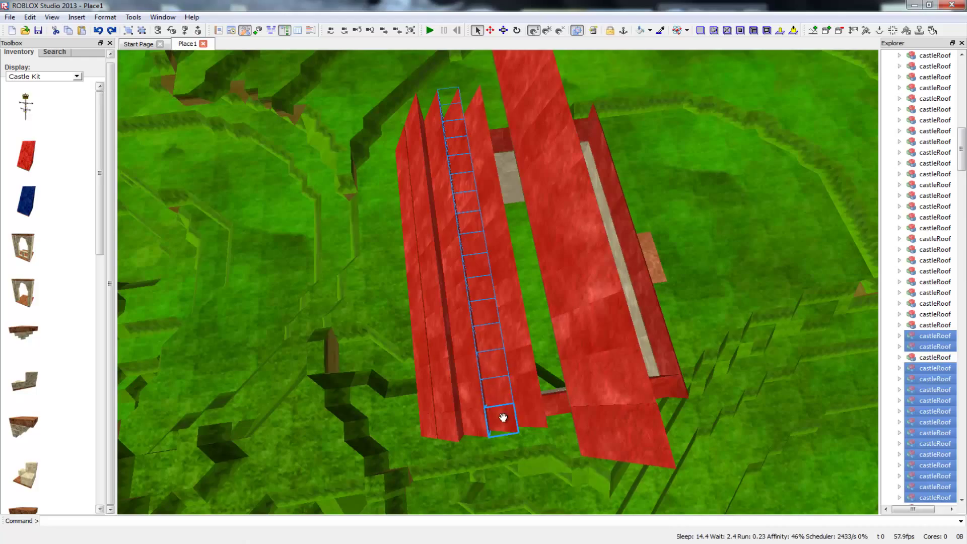
{"action": "right_click_drag", "start_coordinate": [520, 301], "coordinate": [475, 361]}
{"action": "scroll", "coordinate": [514, 307], "scroll_direction": "down", "scroll_amount": 2}
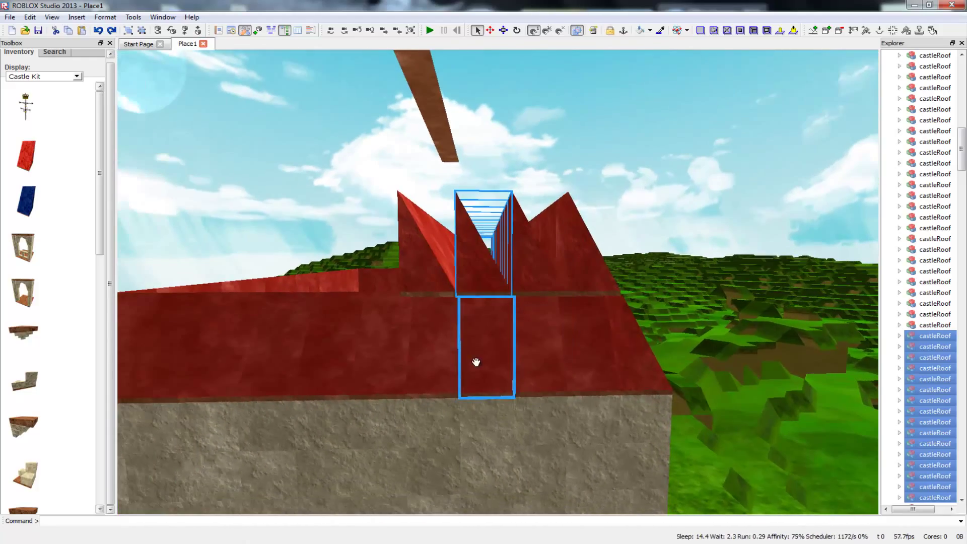
{"action": "left_click", "coordinate": [474, 278]}
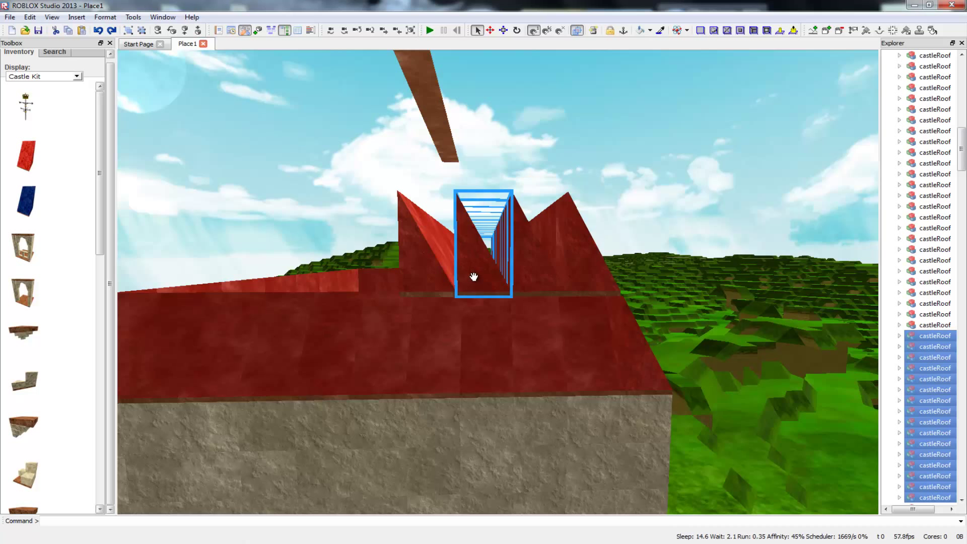
Step: Raise the third upper-tier wedge row well above the peaks of the neighbouring rows
{"action": "left_click", "coordinate": [186, 30]}
{"action": "left_click", "coordinate": [185, 30]}
{"action": "left_click", "coordinate": [185, 30]}
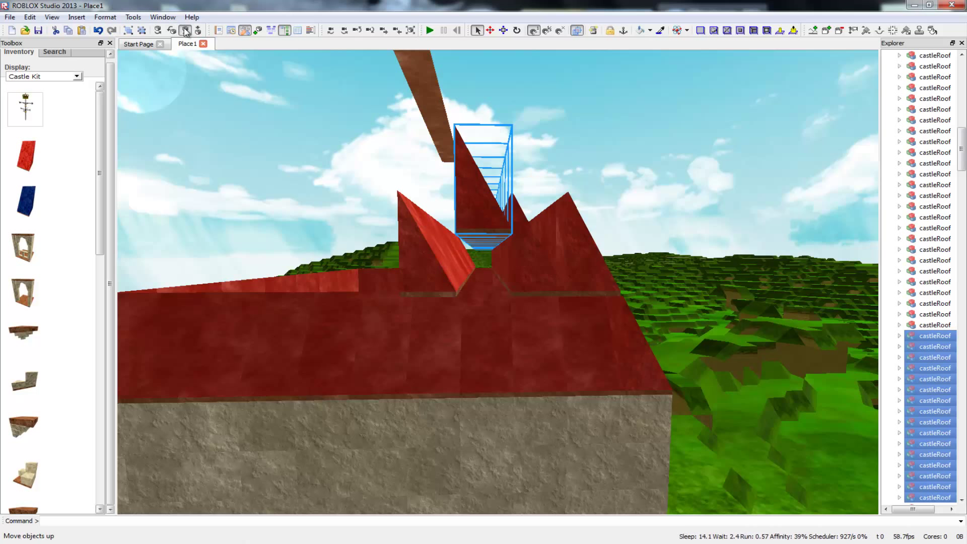
{"action": "left_click", "coordinate": [185, 30]}
{"action": "left_click", "coordinate": [186, 30]}
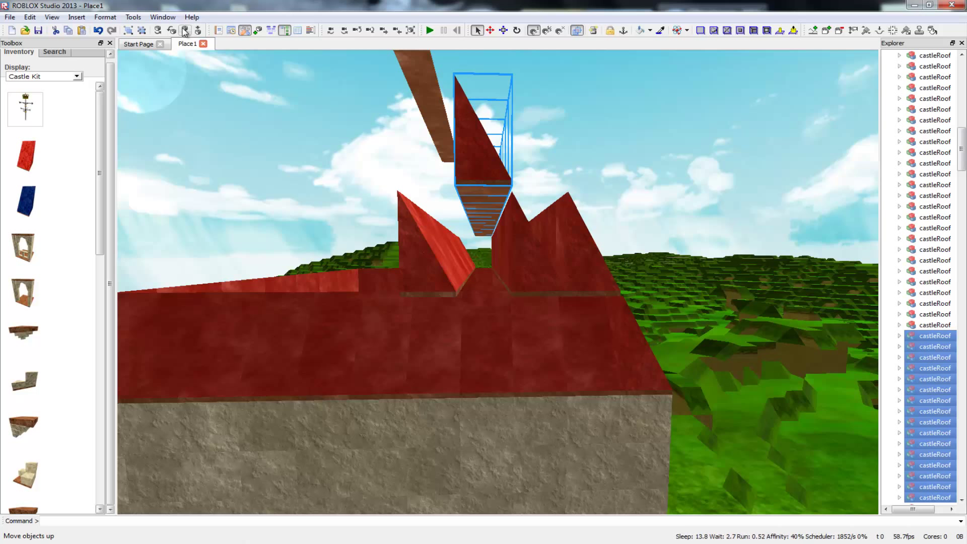
{"action": "left_click", "coordinate": [186, 31]}
{"action": "left_click", "coordinate": [186, 31]}
{"action": "left_click", "coordinate": [185, 31]}
{"action": "left_click", "coordinate": [186, 30]}
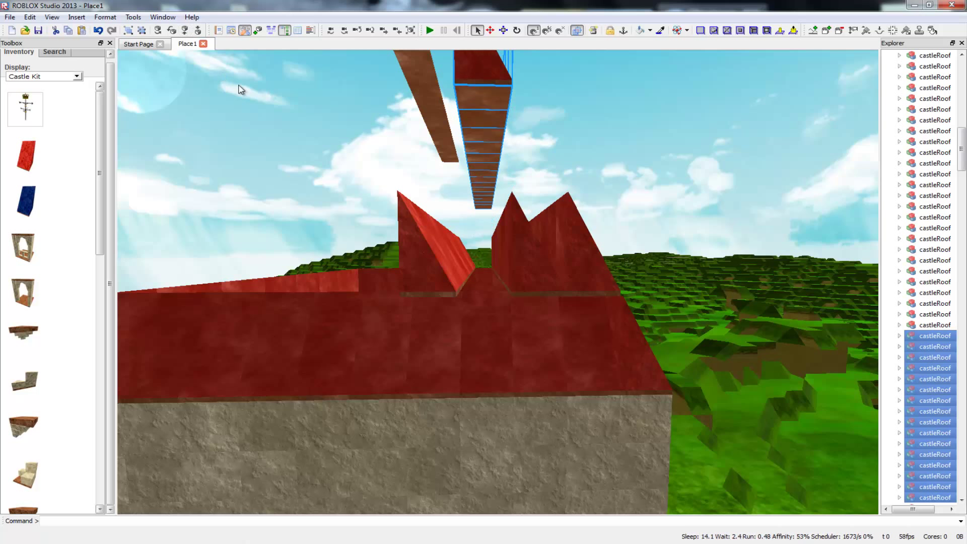
Step: Select the complete second upper-tier wedge row along the length of the roof
{"action": "left_click", "coordinate": [482, 245]}
{"action": "left_click_drag", "start_coordinate": [508, 260], "coordinate": [536, 254]}
{"action": "right_click_drag", "start_coordinate": [536, 254], "coordinate": [393, 166]}
{"action": "key", "text": "d"}
{"action": "key", "text": "d"}
{"action": "key", "text": "w"}
{"action": "key", "text": "s"}
{"action": "right_click_drag", "start_coordinate": [705, 267], "coordinate": [716, 383]}
{"action": "key", "text": "w"}
{"action": "key", "text": "d"}
{"action": "right_click_drag", "start_coordinate": [638, 272], "coordinate": [471, 272]}
{"action": "key", "text": "s"}
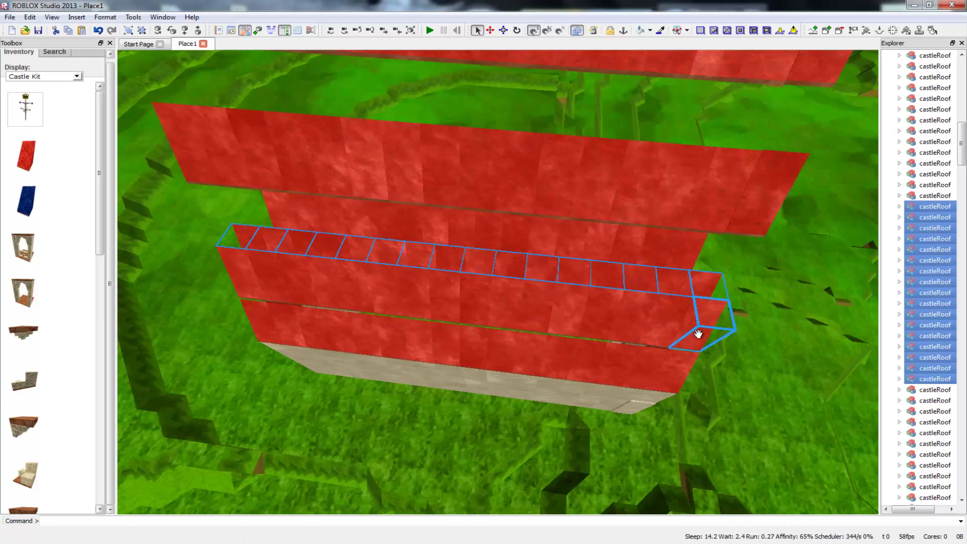
Step: Raise the second wedge row until its base is level with the first row's peak, continuing the roof slope
{"action": "right_click_drag", "start_coordinate": [755, 374], "coordinate": [645, 375]}
{"action": "key", "text": "d"}
{"action": "key", "text": "s"}
{"action": "right_click_drag", "start_coordinate": [791, 360], "coordinate": [772, 372]}
{"action": "key", "text": "w"}
{"action": "key", "text": "s"}
{"action": "key", "text": "w"}
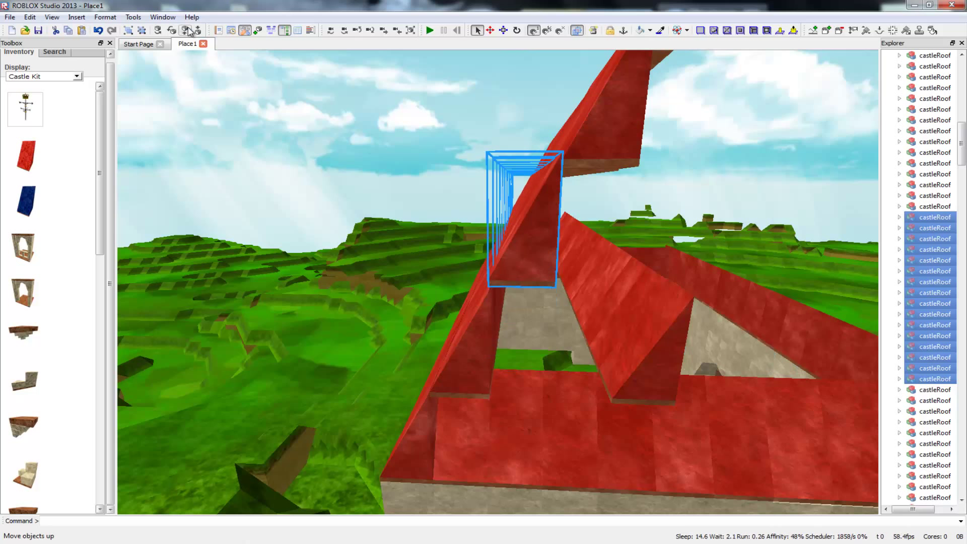
{"action": "left_click", "coordinate": [196, 31]}
{"action": "right_click_drag", "start_coordinate": [281, 251], "coordinate": [262, 222]}
{"action": "key", "text": "w"}
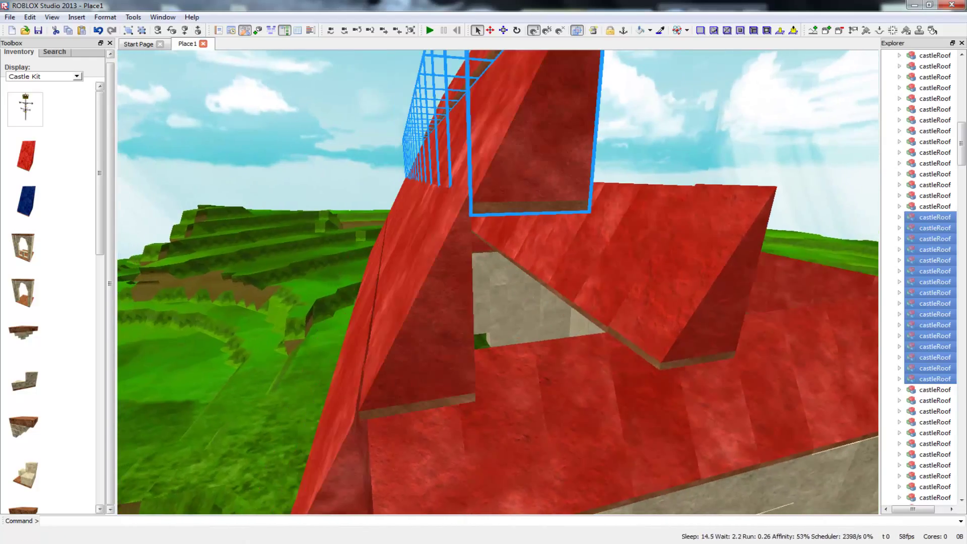
{"action": "right_click_drag", "start_coordinate": [290, 260], "coordinate": [290, 259]}
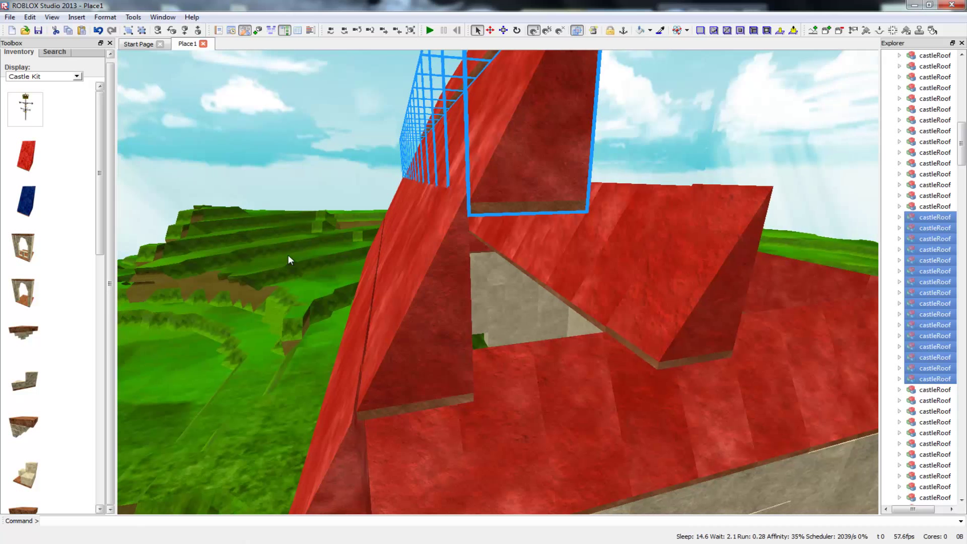
{"action": "left_click", "coordinate": [188, 30]}
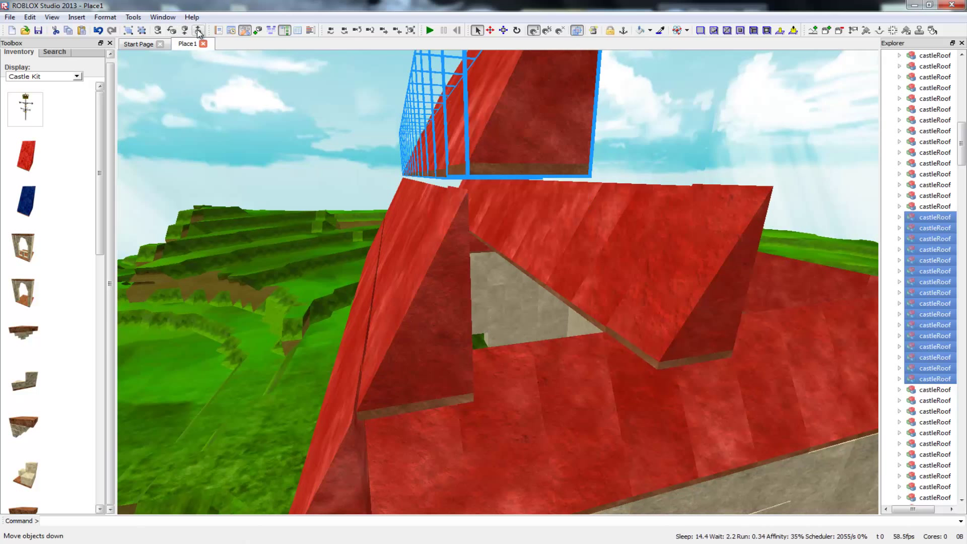
{"action": "left_click", "coordinate": [199, 31]}
Step: Select the raised third wedge row and lower it so its base meets the second row's peak
{"action": "right_click_drag", "start_coordinate": [196, 63], "coordinate": [264, 162]}
{"action": "key", "text": "s"}
{"action": "key", "text": "w"}
{"action": "key", "text": "a"}
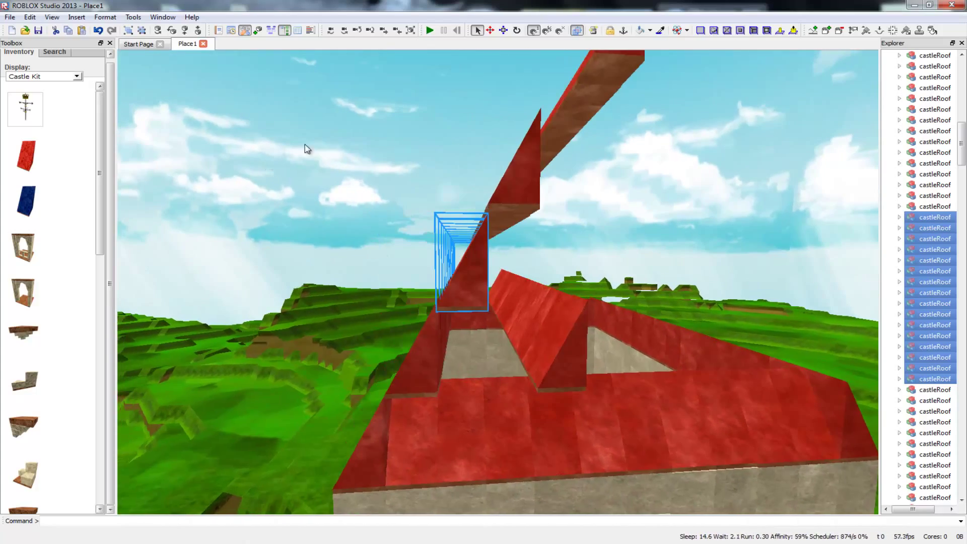
{"action": "key", "text": "d"}
{"action": "left_click_drag", "start_coordinate": [492, 245], "coordinate": [435, 146]}
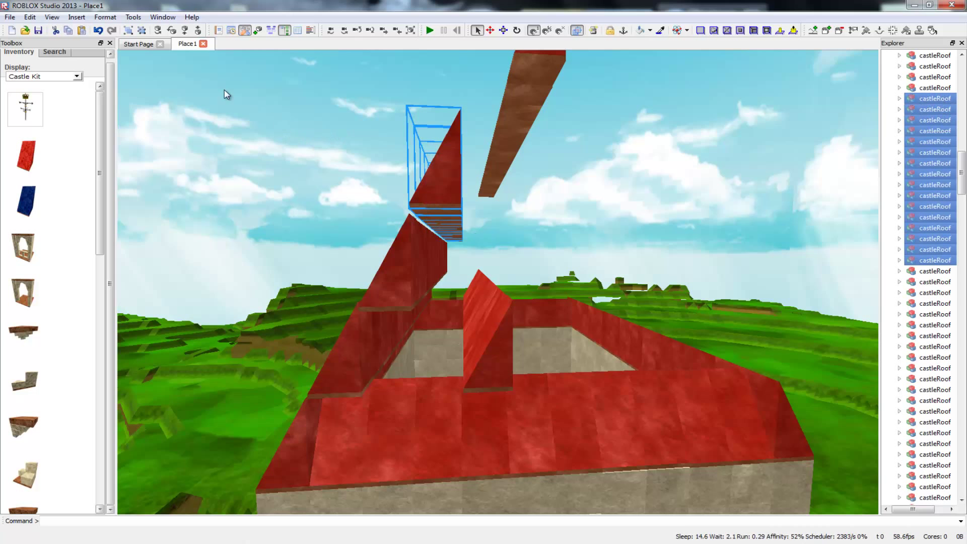
{"action": "left_click", "coordinate": [196, 31]}
{"action": "right_click_drag", "start_coordinate": [498, 282], "coordinate": [565, 229]}
{"action": "key", "text": "w"}
{"action": "key", "text": "s"}
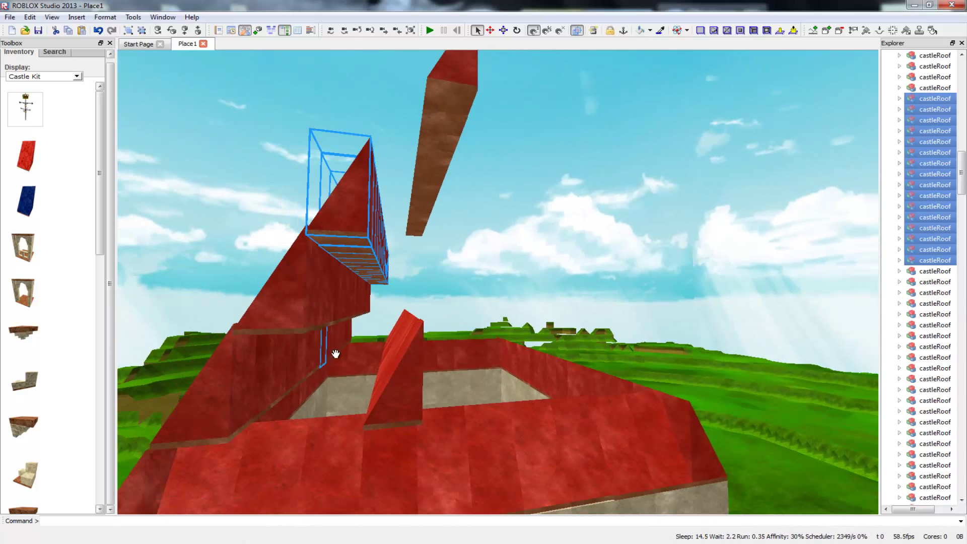
Step: Select the whole fourth upper-tier wedge row, leaving out the lower-tier roof piece at its end
{"action": "left_click", "coordinate": [407, 304]}
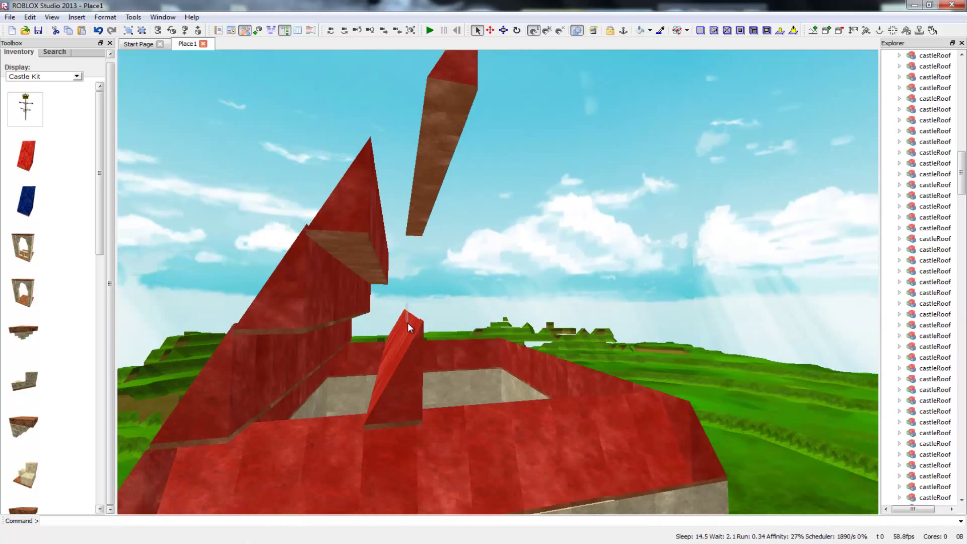
{"action": "left_click", "coordinate": [434, 328]}
{"action": "left_click_drag", "start_coordinate": [419, 337], "coordinate": [420, 371]}
{"action": "key", "text": "d"}
{"action": "right_click_drag", "start_coordinate": [420, 370], "coordinate": [373, 388]}
{"action": "key", "text": "d"}
{"action": "key", "text": "s"}
{"action": "left_click", "coordinate": [368, 397], "text": "ctrl"}
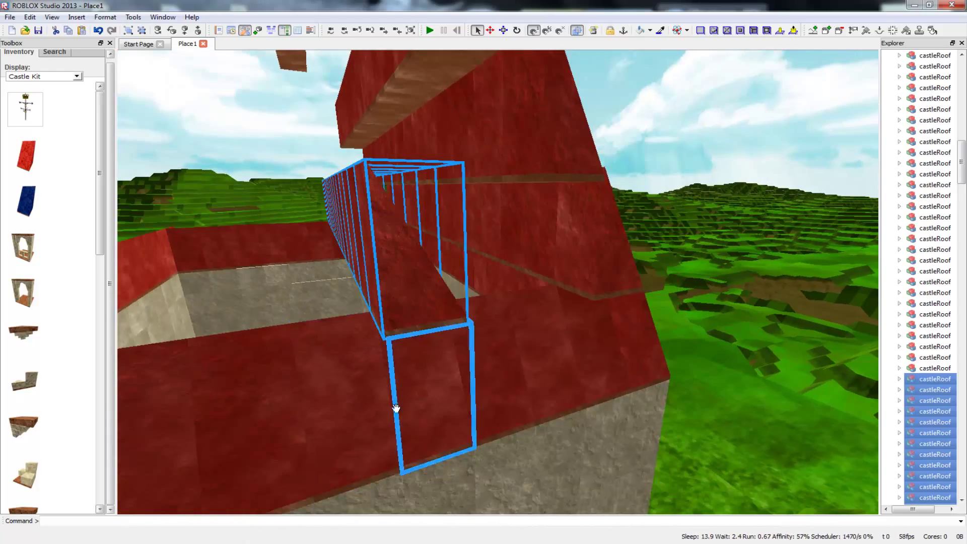
Step: Raise the selected fourth upper-tier wedge row until its base is level with the peak of the row below
{"action": "key", "text": "a"}
{"action": "right_click_drag", "start_coordinate": [216, 286], "coordinate": [292, 237]}
{"action": "key", "text": "s"}
{"action": "key", "text": "w"}
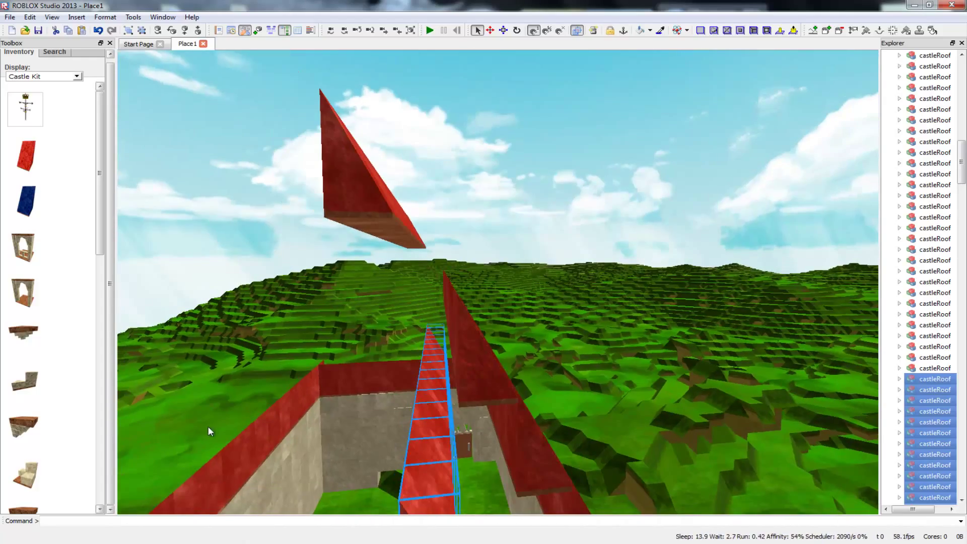
{"action": "left_click", "coordinate": [186, 30]}
{"action": "left_click", "coordinate": [185, 30]}
{"action": "left_click", "coordinate": [186, 31]}
{"action": "left_click", "coordinate": [185, 30]}
{"action": "left_click", "coordinate": [185, 30]}
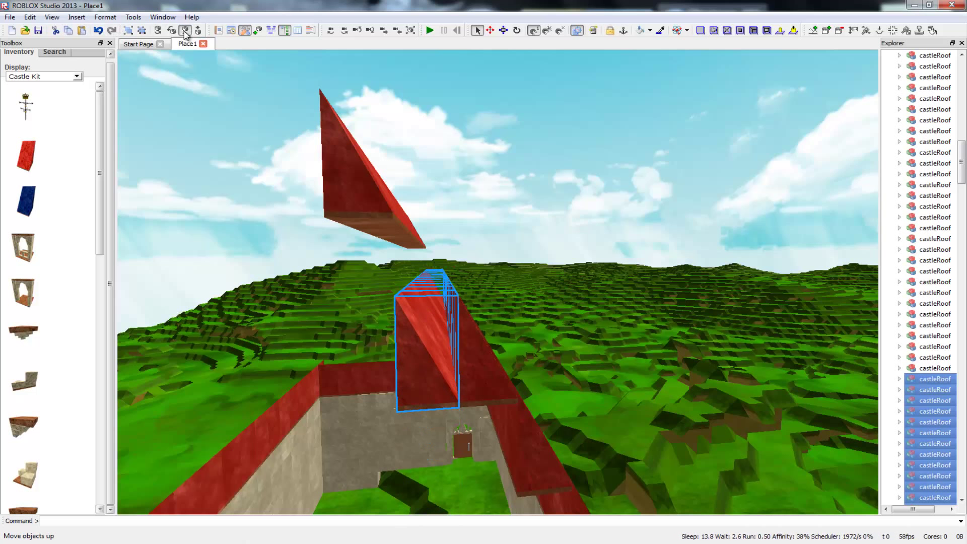
{"action": "left_click", "coordinate": [185, 31]}
{"action": "left_click", "coordinate": [186, 30]}
{"action": "left_click", "coordinate": [186, 30]}
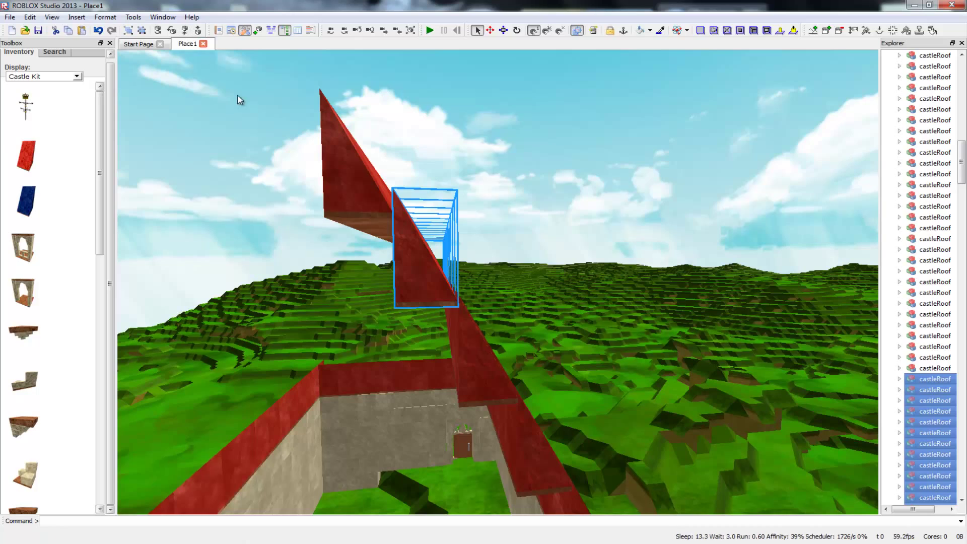
Step: Select the whole floating topmost wedge row and adjust its height so its base meets the peak of the row beneath
{"action": "mouse_move", "coordinate": [312, 217]}
{"action": "right_mouse_down"}
{"action": "mouse_move", "coordinate": [363, 234]}
{"action": "mouse_move", "coordinate": [294, 224]}
{"action": "right_mouse_up"}
{"action": "key", "text": "a"}
{"action": "key", "text": "d"}
{"action": "key", "text": "a"}
{"action": "left_click_drag", "start_coordinate": [294, 106], "coordinate": [379, 158]}
{"action": "left_click_drag", "start_coordinate": [357, 88], "coordinate": [450, 204]}
{"action": "right_click_drag", "start_coordinate": [451, 204], "coordinate": [413, 172]}
{"action": "key", "text": "w"}
{"action": "right_click_drag", "start_coordinate": [488, 237], "coordinate": [467, 246]}
{"action": "key", "text": "d"}
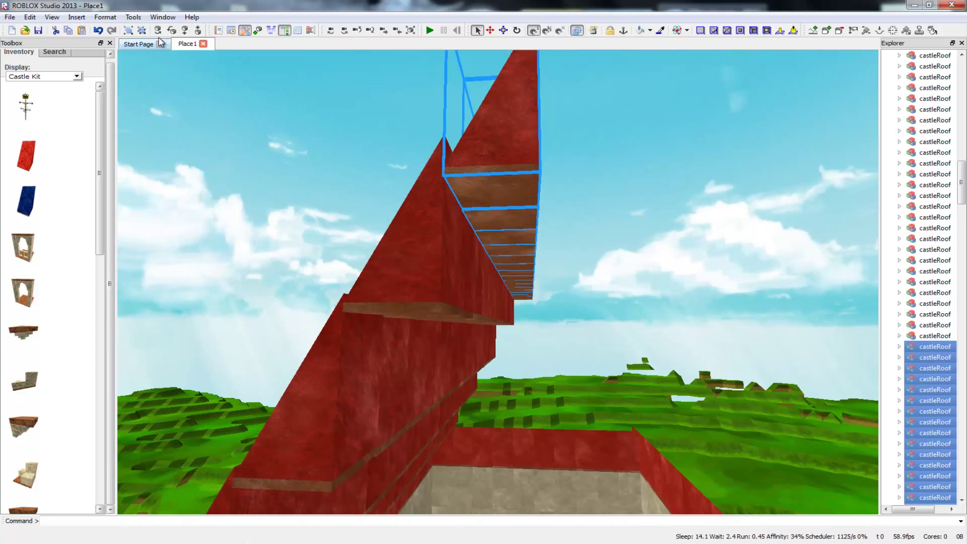
{"action": "left_click", "coordinate": [184, 31]}
{"action": "left_click", "coordinate": [185, 30]}
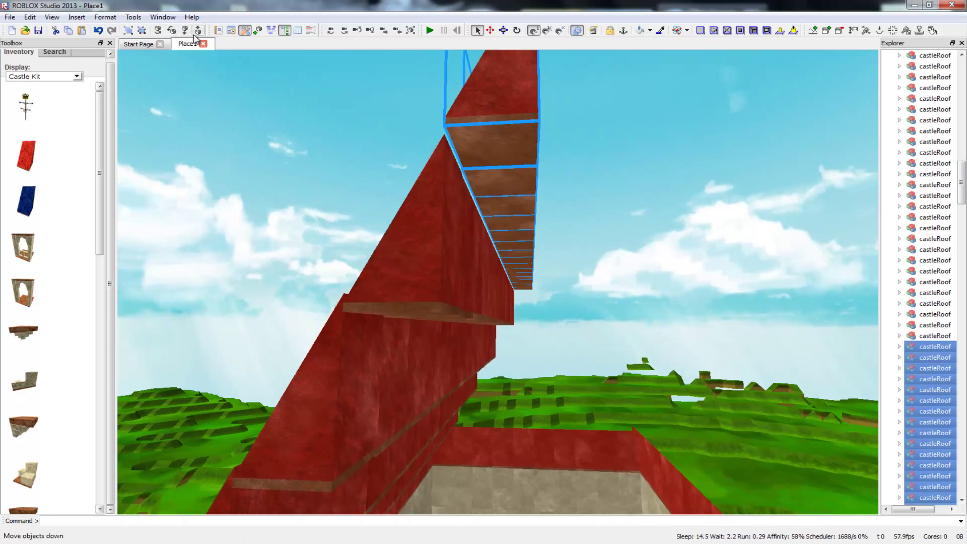
{"action": "left_click", "coordinate": [195, 34]}
Step: Select all the stacked upper wedge rows of the finished roof slope together, leaving out the lower tier along the walls
{"action": "scroll", "coordinate": [258, 215], "scroll_direction": "down", "scroll_amount": 2}
{"action": "right_click_drag", "start_coordinate": [315, 377], "coordinate": [256, 358]}
{"action": "key", "text": "s"}
{"action": "key", "text": "d"}
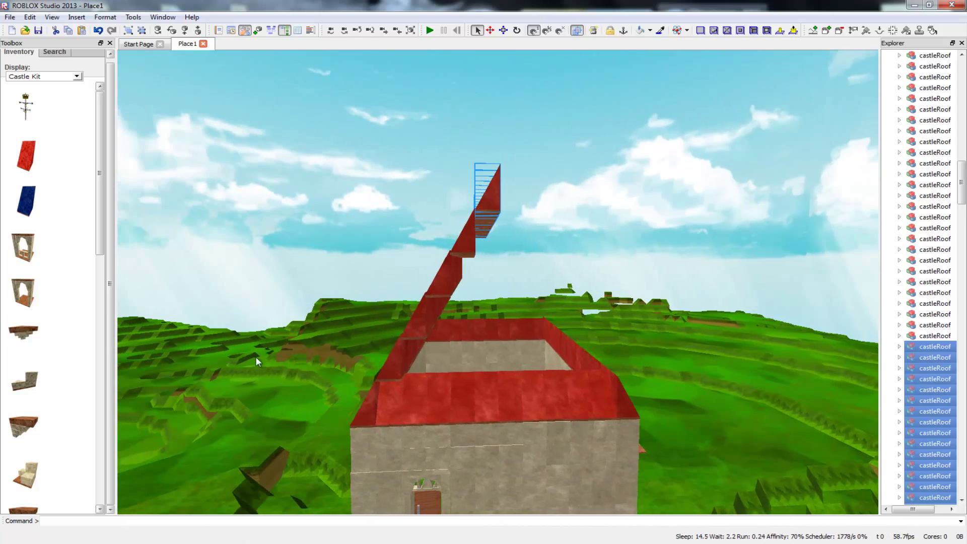
{"action": "left_click", "coordinate": [396, 206]}
{"action": "right_click_drag", "start_coordinate": [321, 206], "coordinate": [321, 169]}
{"action": "key", "text": "w"}
{"action": "key", "text": "w"}
{"action": "key", "text": "w"}
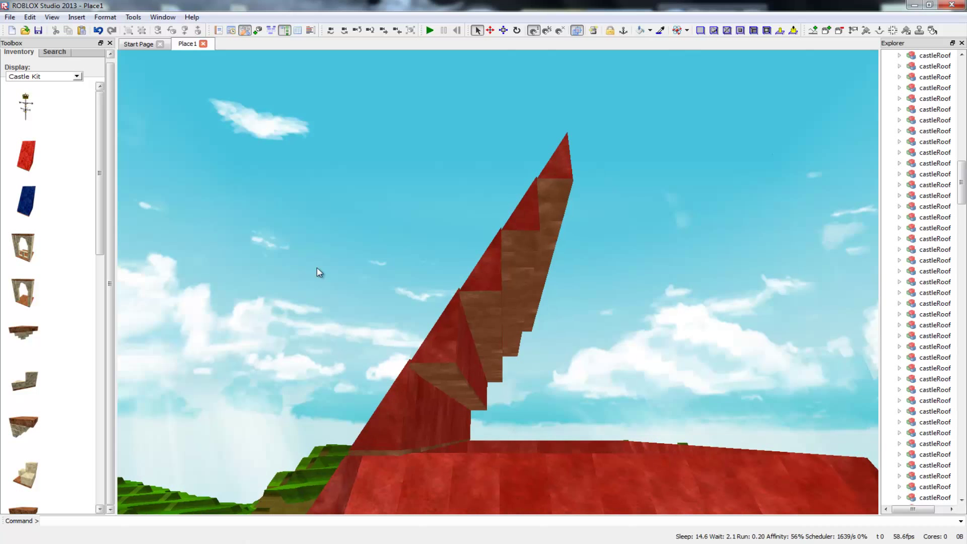
{"action": "left_click_drag", "start_coordinate": [369, 127], "coordinate": [357, 232]}
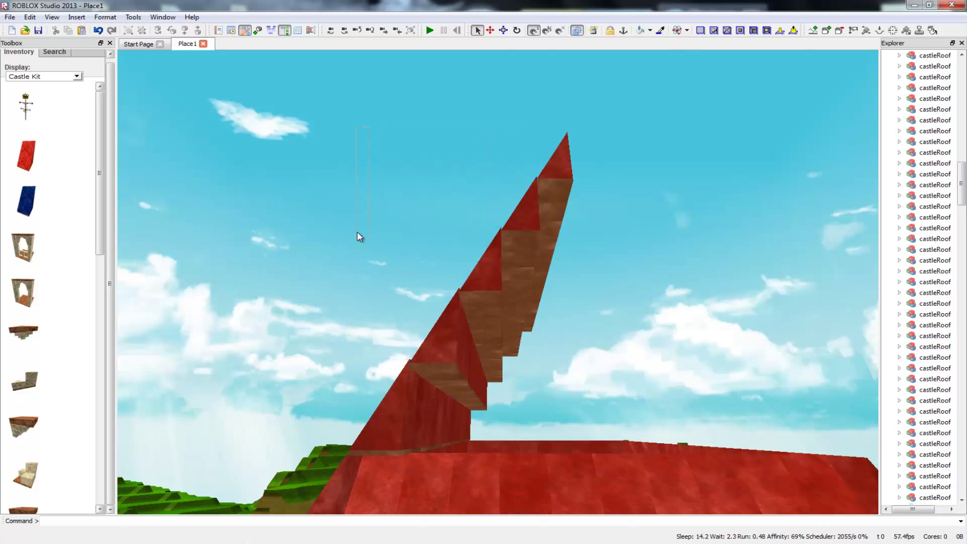
{"action": "left_click_drag", "start_coordinate": [212, 125], "coordinate": [626, 413]}
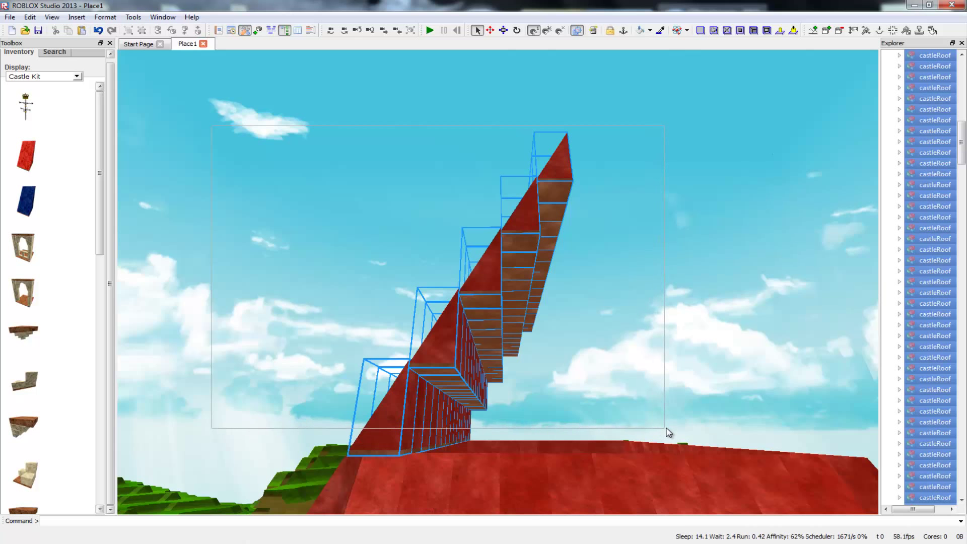
Step: Paste a duplicate of the roof slope and rotate it to face the opposite way for the castle's other side
{"action": "left_click", "coordinate": [600, 409]}
{"action": "right_click_drag", "start_coordinate": [608, 419], "coordinate": [554, 468]}
{"action": "right_click_drag", "start_coordinate": [574, 343], "coordinate": [624, 416]}
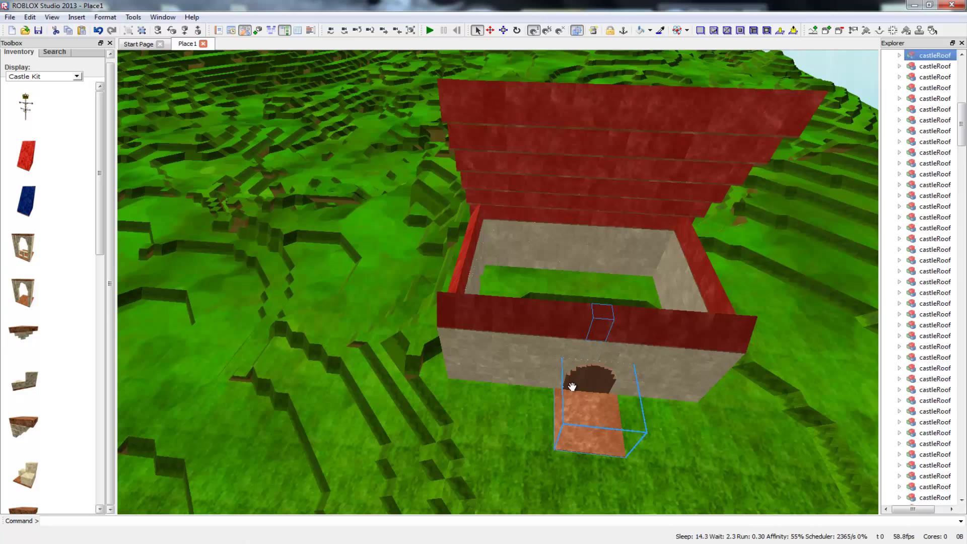
{"action": "key", "text": "ctrl+v"}
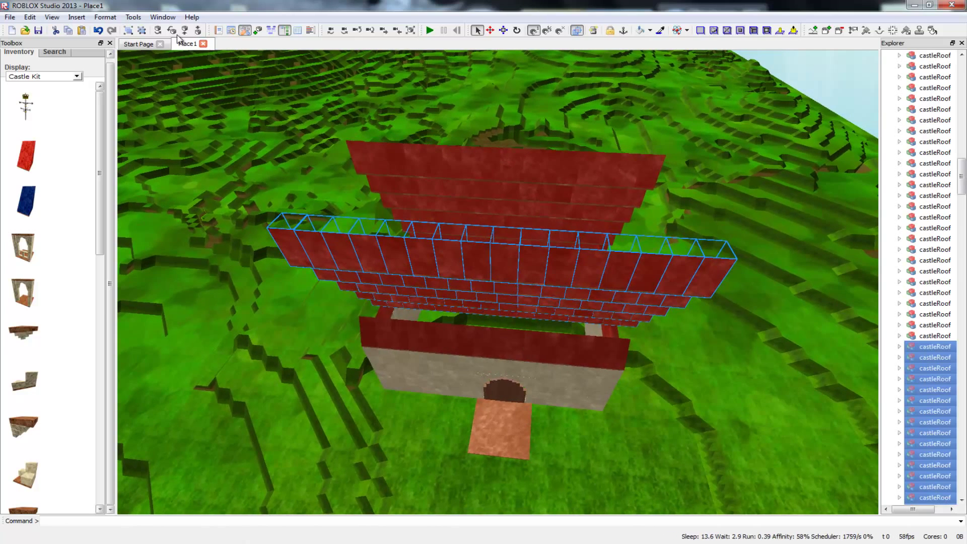
{"action": "left_click", "coordinate": [162, 32]}
{"action": "right_click_drag", "start_coordinate": [220, 199], "coordinate": [226, 219]}
Step: Move the duplicated slope above the entrance-side wall so it leans toward the original slope
{"action": "right_click_drag", "start_coordinate": [568, 437], "coordinate": [605, 364]}
{"action": "left_click_drag", "start_coordinate": [618, 346], "coordinate": [555, 381]}
{"action": "key", "text": "a"}
{"action": "key", "text": "d"}
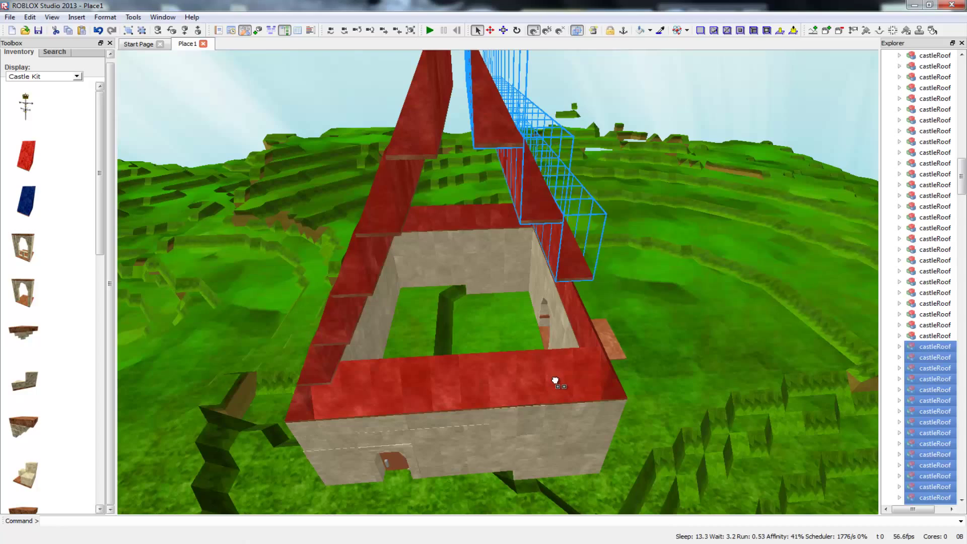
{"action": "left_click_drag", "start_coordinate": [551, 416], "coordinate": [531, 439]}
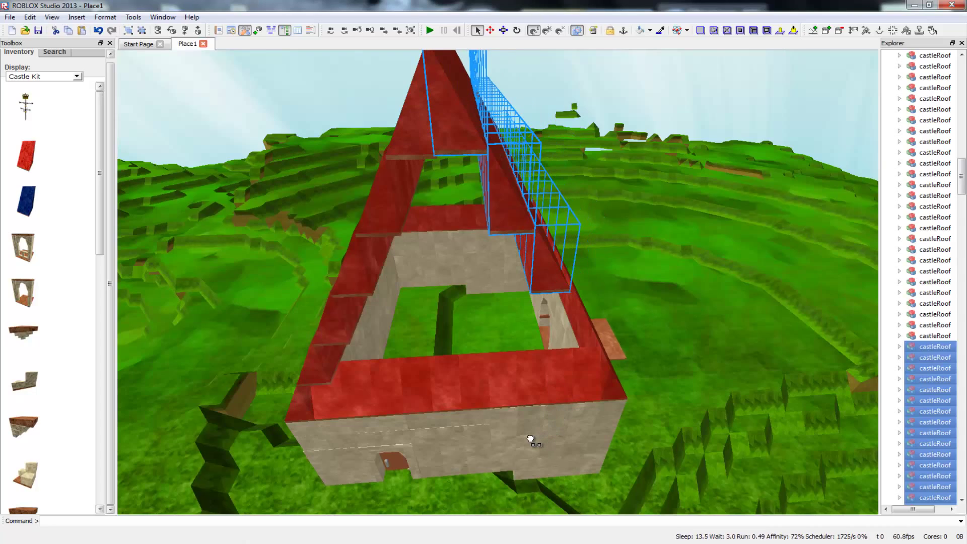
{"action": "key", "text": "d"}
{"action": "mouse_move", "coordinate": [643, 383]}
{"action": "right_mouse_down"}
{"action": "mouse_move", "coordinate": [580, 396]}
{"action": "mouse_move", "coordinate": [580, 332]}
{"action": "mouse_move", "coordinate": [584, 383]}
{"action": "mouse_move", "coordinate": [604, 398]}
{"action": "mouse_move", "coordinate": [645, 400]}
{"action": "right_mouse_up"}
{"action": "key", "text": "s"}
{"action": "key", "text": "a"}
{"action": "right_click_drag", "start_coordinate": [649, 357], "coordinate": [649, 358]}
{"action": "left_click_drag", "start_coordinate": [557, 229], "coordinate": [588, 298]}
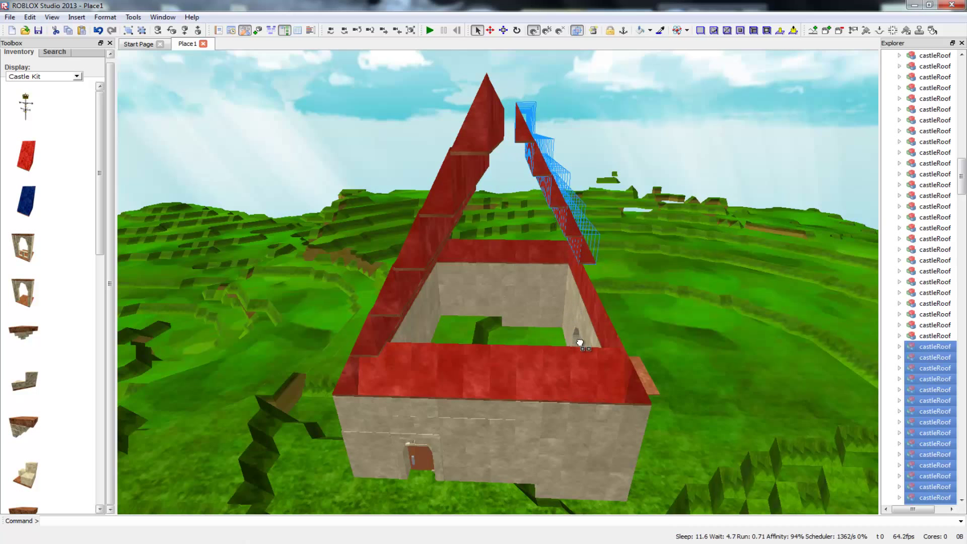
{"action": "left_click_drag", "start_coordinate": [595, 369], "coordinate": [614, 389]}
Step: Shift the duplicated slope along the ridge until it meets the original slope and their ends line up
{"action": "mouse_move", "coordinate": [516, 235]}
{"action": "right_mouse_down"}
{"action": "mouse_move", "coordinate": [515, 181]}
{"action": "mouse_move", "coordinate": [645, 184]}
{"action": "mouse_move", "coordinate": [625, 212]}
{"action": "mouse_move", "coordinate": [594, 206]}
{"action": "mouse_move", "coordinate": [620, 212]}
{"action": "mouse_move", "coordinate": [620, 101]}
{"action": "mouse_move", "coordinate": [612, 237]}
{"action": "mouse_move", "coordinate": [612, 146]}
{"action": "mouse_move", "coordinate": [516, 234]}
{"action": "right_mouse_up"}
{"action": "scroll", "coordinate": [516, 234], "scroll_direction": "up", "scroll_amount": 4}
{"action": "scroll", "coordinate": [625, 212], "scroll_direction": "down", "scroll_amount": 3}
{"action": "right_click_drag", "start_coordinate": [641, 210], "coordinate": [641, 210]}
{"action": "scroll", "coordinate": [641, 209], "scroll_direction": "up", "scroll_amount": 1}
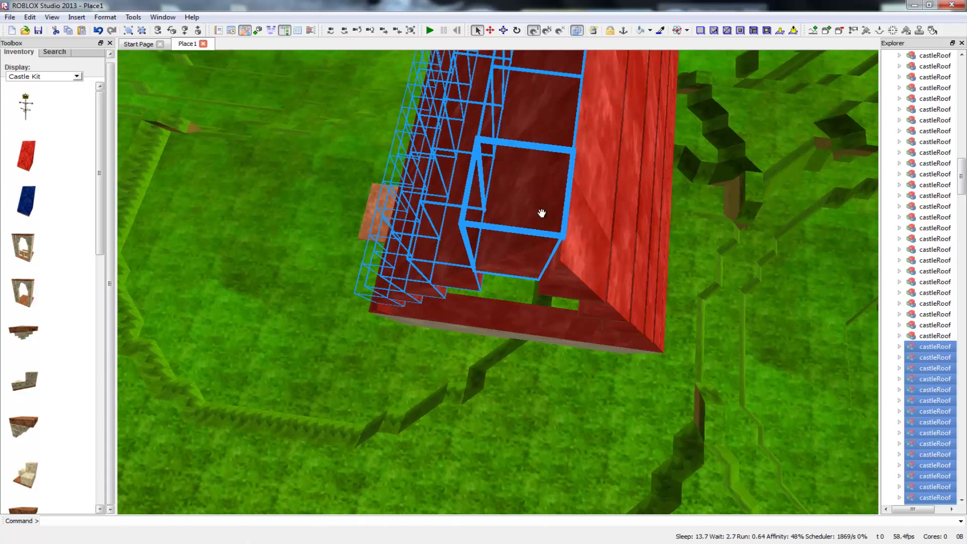
{"action": "mouse_move", "coordinate": [533, 256]}
{"action": "left_mouse_down"}
{"action": "mouse_move", "coordinate": [540, 274]}
{"action": "mouse_move", "coordinate": [523, 271]}
{"action": "left_mouse_up"}
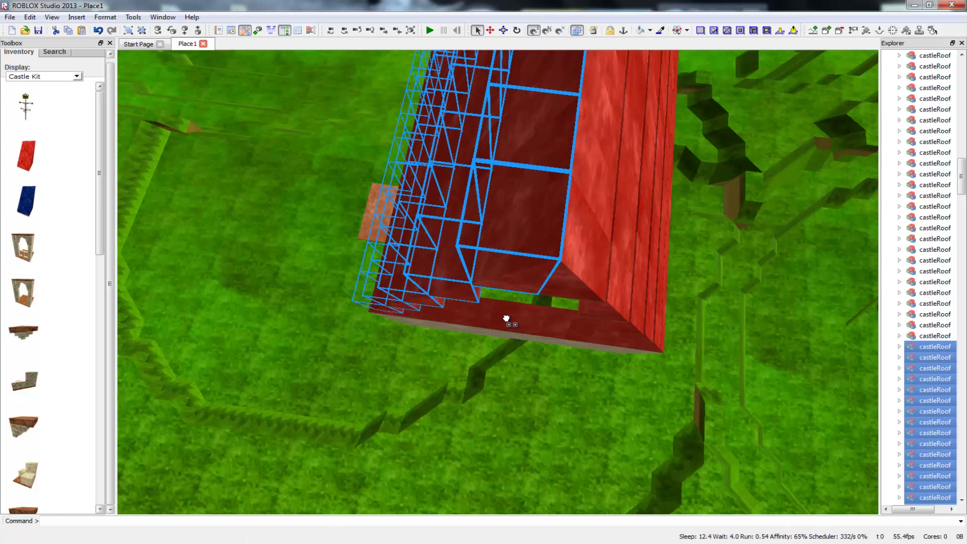
Step: Deselect the slope and examine how both roof sides meet, looking along the roof from the gable end
{"action": "left_click", "coordinate": [292, 381]}
{"action": "right_click_drag", "start_coordinate": [291, 381], "coordinate": [274, 441]}
{"action": "scroll", "coordinate": [297, 358], "scroll_direction": "down", "scroll_amount": 2}
{"action": "scroll", "coordinate": [305, 383], "scroll_direction": "up", "scroll_amount": 2}
{"action": "scroll", "coordinate": [288, 428], "scroll_direction": "down", "scroll_amount": 3}
{"action": "key", "text": "w"}
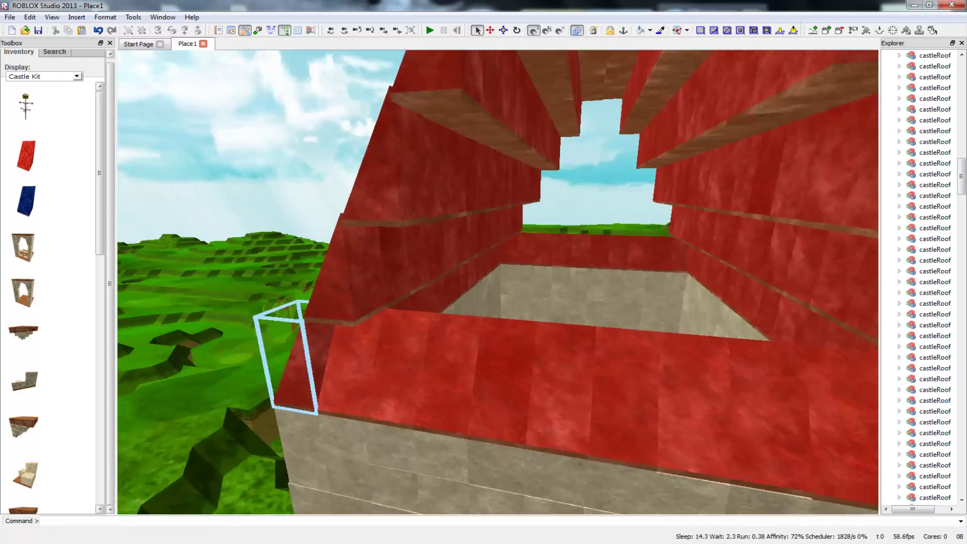
{"action": "right_click_drag", "start_coordinate": [287, 363], "coordinate": [275, 386]}
{"action": "key", "text": "s"}
{"action": "key", "text": "d"}
{"action": "key", "text": "w"}
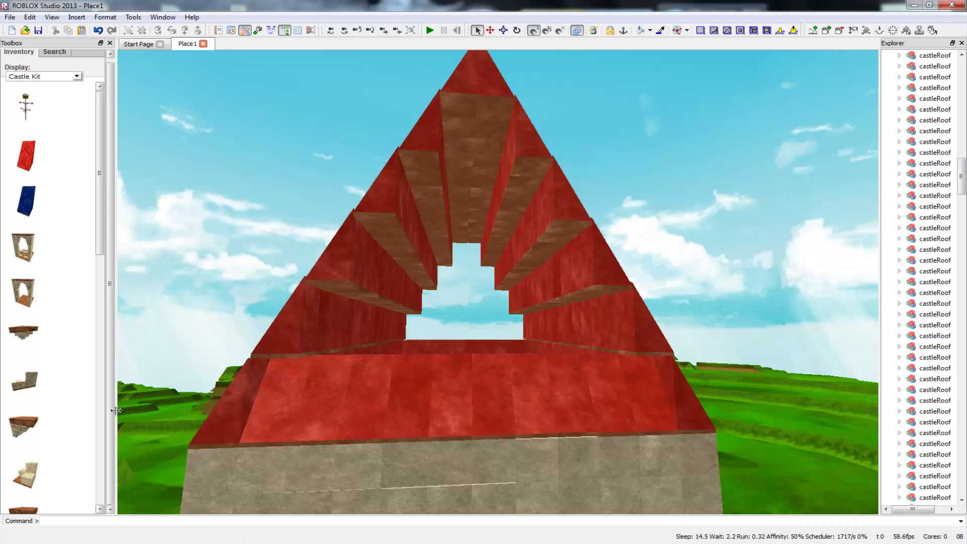
Step: Insert the red castle flag from the Castle Kit near the end of the roof ridge
{"action": "left_click_drag", "start_coordinate": [99, 169], "coordinate": [124, 479]}
{"action": "mouse_move", "coordinate": [184, 338]}
{"action": "right_mouse_down"}
{"action": "mouse_move", "coordinate": [184, 303]}
{"action": "mouse_move", "coordinate": [176, 383]}
{"action": "mouse_move", "coordinate": [197, 343]}
{"action": "right_mouse_up"}
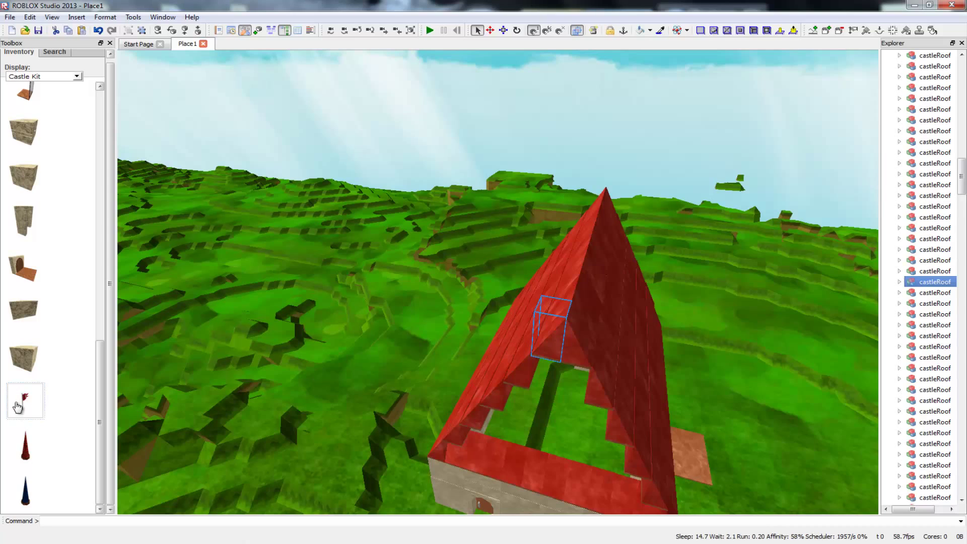
{"action": "right_click_drag", "start_coordinate": [527, 346], "coordinate": [537, 360]}
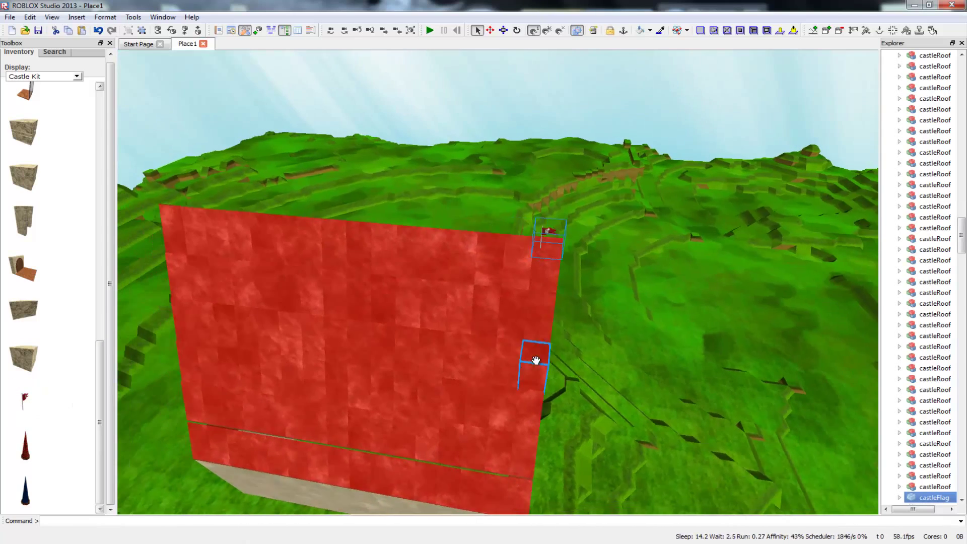
{"action": "scroll", "coordinate": [549, 345], "scroll_direction": "up", "scroll_amount": 3}
{"action": "right_click_drag", "start_coordinate": [636, 196], "coordinate": [680, 111]}
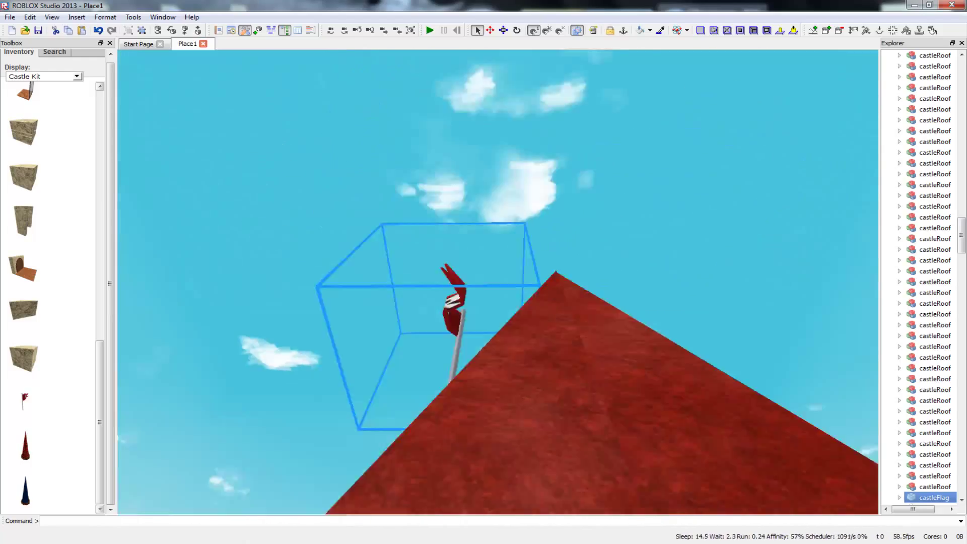
{"action": "right_click_drag", "start_coordinate": [620, 294], "coordinate": [620, 295]}
Step: Move the flag onto the open gable end just below the roof's peak, with its pole pointing outward
{"action": "left_click_drag", "start_coordinate": [483, 312], "coordinate": [531, 350]}
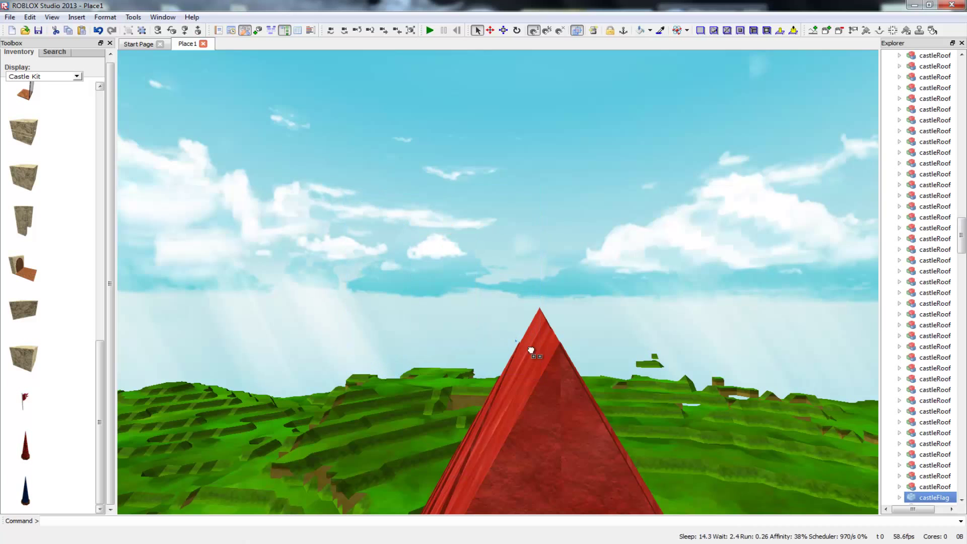
{"action": "key", "text": "a"}
{"action": "left_click_drag", "start_coordinate": [575, 386], "coordinate": [684, 402]}
{"action": "left_click_drag", "start_coordinate": [754, 404], "coordinate": [589, 360]}
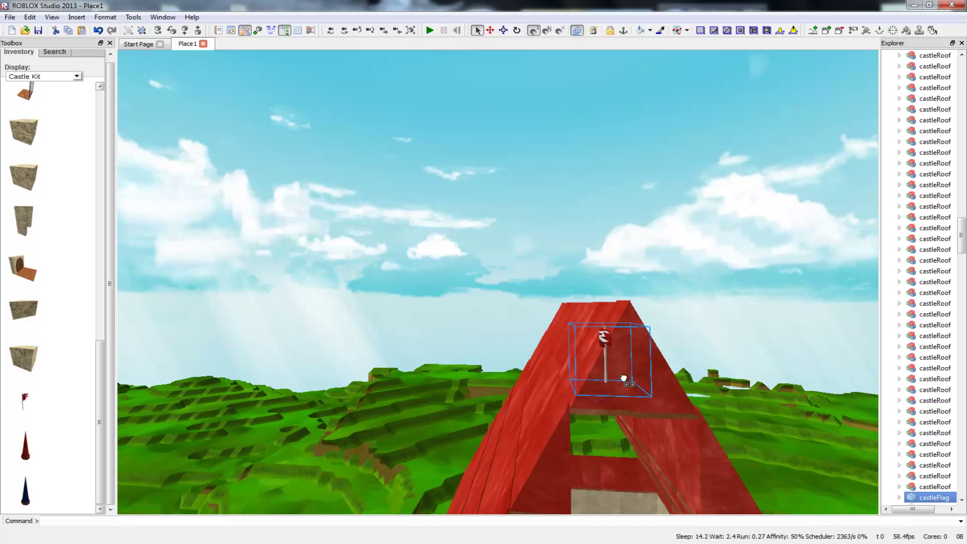
{"action": "key", "text": "a"}
{"action": "left_click_drag", "start_coordinate": [642, 377], "coordinate": [753, 388]}
{"action": "mouse_move", "coordinate": [754, 389]}
{"action": "right_mouse_down"}
{"action": "mouse_move", "coordinate": [812, 390]}
{"action": "mouse_move", "coordinate": [747, 388]}
{"action": "right_mouse_up"}
{"action": "key", "text": "d"}
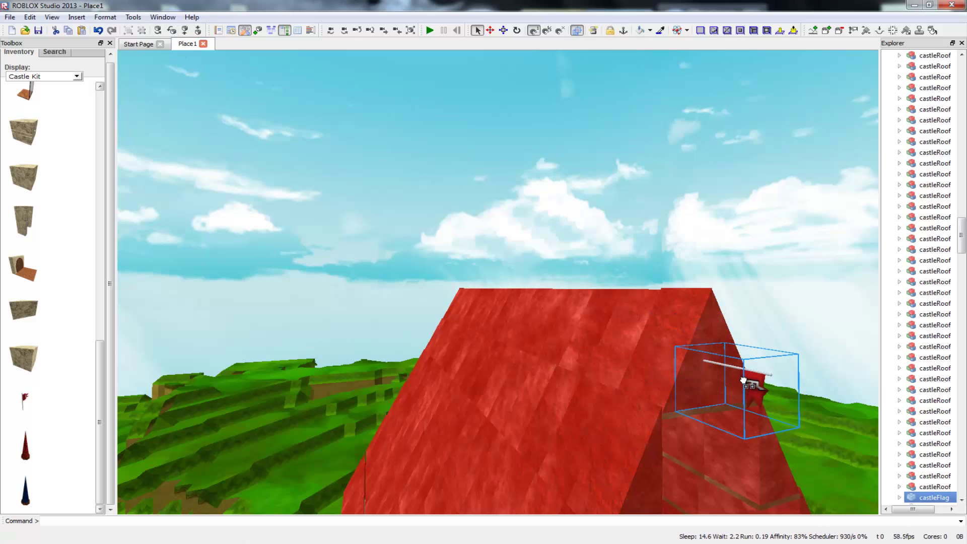
Step: Insert a red castle steeple from the Castle Kit beside the roof
{"action": "right_click_drag", "start_coordinate": [752, 376], "coordinate": [595, 428]}
{"action": "scroll", "coordinate": [752, 376], "scroll_direction": "up", "scroll_amount": 3}
{"action": "scroll", "coordinate": [751, 377], "scroll_direction": "down", "scroll_amount": 3}
{"action": "right_click_drag", "start_coordinate": [443, 429], "coordinate": [593, 409]}
{"action": "scroll", "coordinate": [593, 409], "scroll_direction": "down", "scroll_amount": 3}
{"action": "right_click_drag", "start_coordinate": [532, 433], "coordinate": [426, 435]}
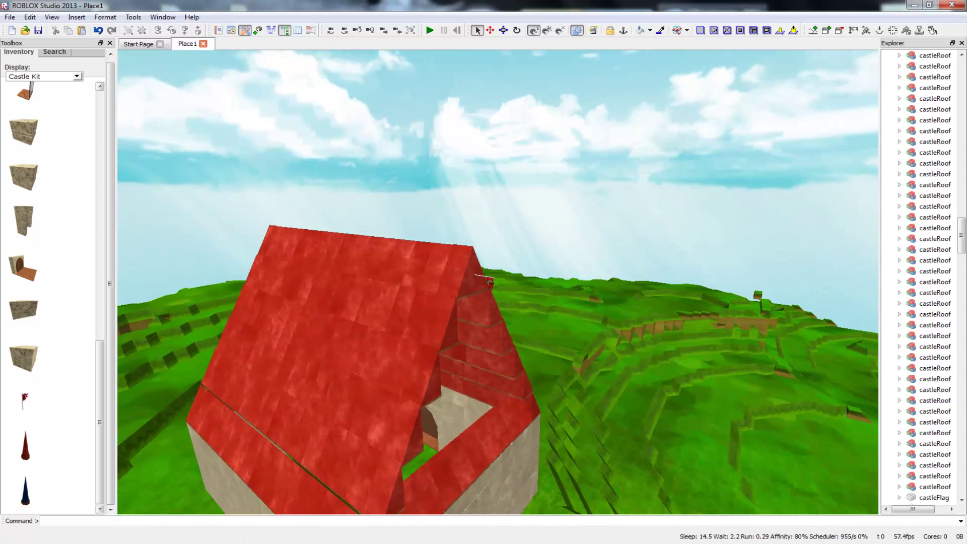
{"action": "right_click_drag", "start_coordinate": [434, 328], "coordinate": [426, 328]}
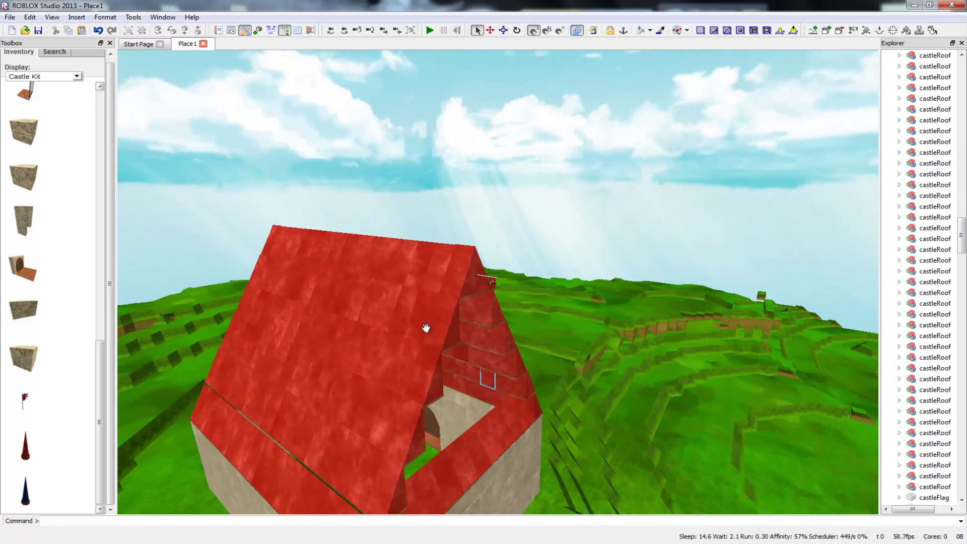
{"action": "left_click", "coordinate": [24, 456]}
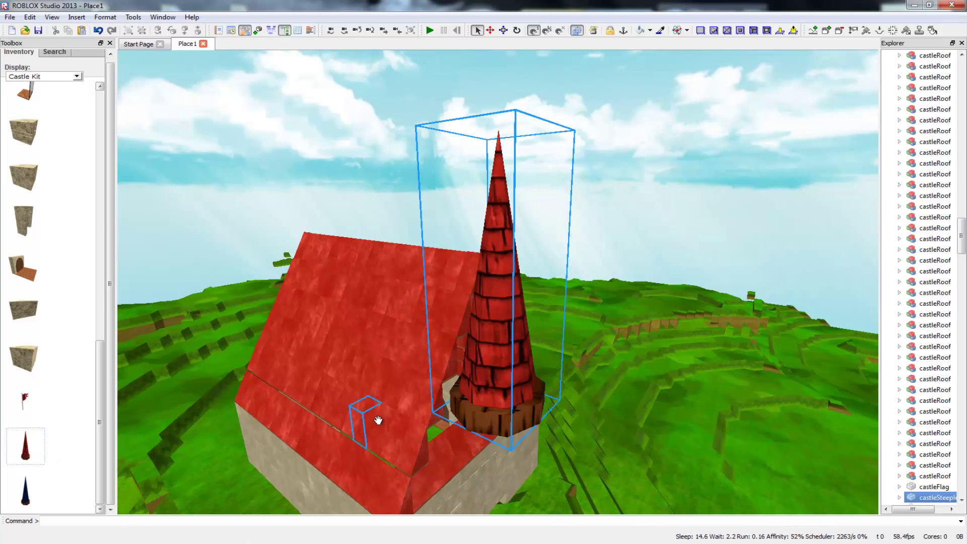
Step: Try the red steeple in different spots on the sloping roof face
{"action": "left_click_drag", "start_coordinate": [506, 409], "coordinate": [442, 427]}
{"action": "mouse_move", "coordinate": [272, 456]}
{"action": "right_mouse_down"}
{"action": "mouse_move", "coordinate": [277, 446]}
{"action": "mouse_move", "coordinate": [261, 457]}
{"action": "right_mouse_up"}
{"action": "left_click_drag", "start_coordinate": [262, 458], "coordinate": [384, 360]}
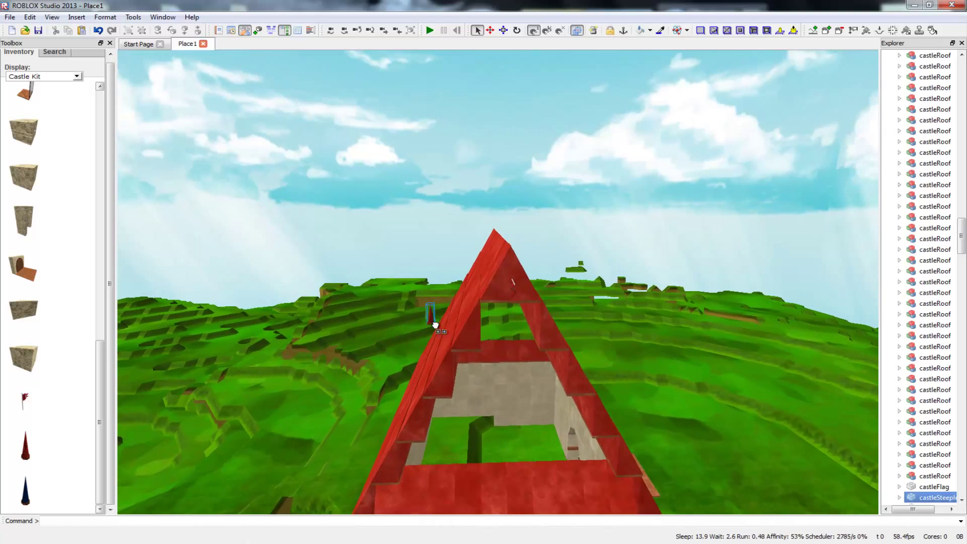
{"action": "right_click_drag", "start_coordinate": [479, 283], "coordinate": [506, 299]}
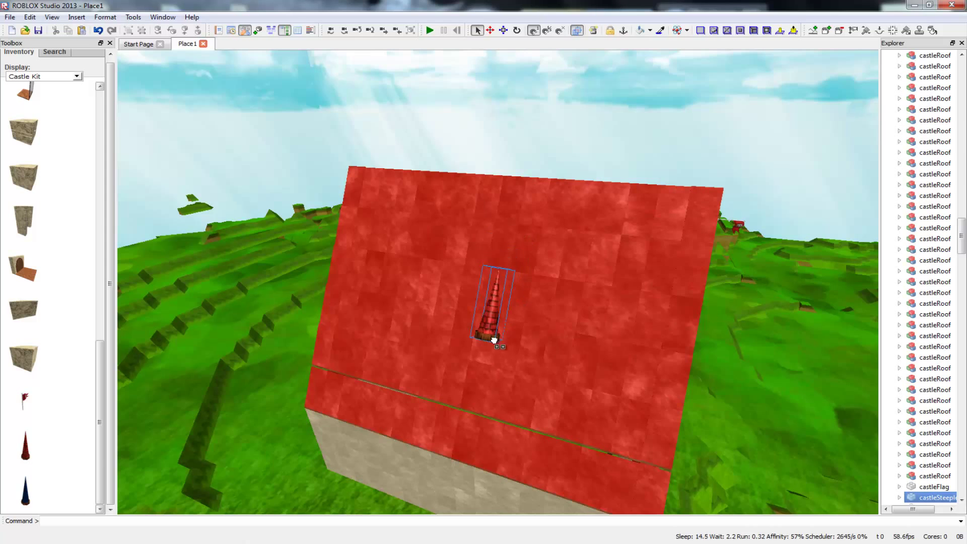
{"action": "key", "text": "s"}
{"action": "key", "text": "d"}
Step: Mount the red steeple upright on the entrance wall, above and to one side of the arched doorway
{"action": "left_click_drag", "start_coordinate": [423, 456], "coordinate": [244, 460]}
{"action": "right_click_drag", "start_coordinate": [244, 460], "coordinate": [265, 479]}
{"action": "key", "text": "s"}
{"action": "key", "text": "w"}
{"action": "right_click_drag", "start_coordinate": [216, 453], "coordinate": [255, 393]}
{"action": "right_click_drag", "start_coordinate": [390, 254], "coordinate": [410, 252]}
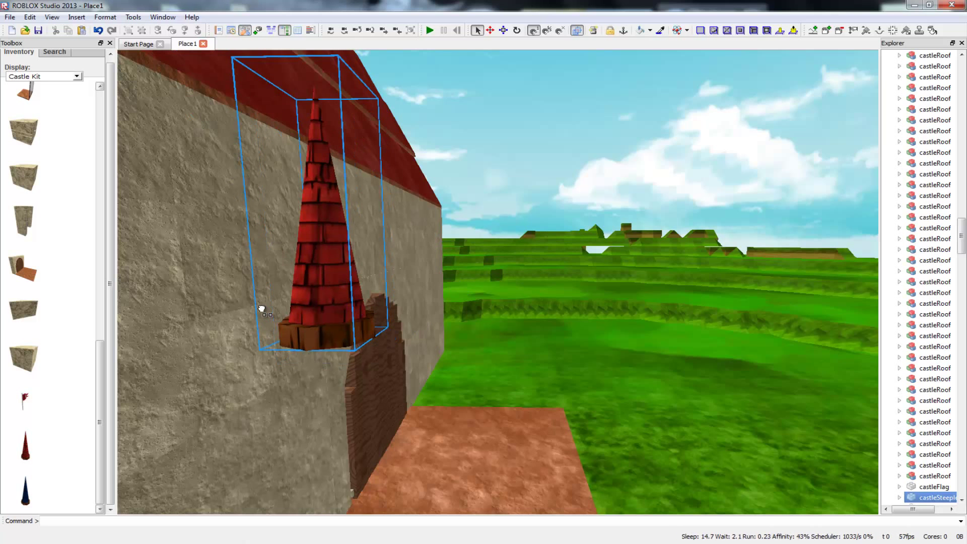
{"action": "left_click", "coordinate": [296, 286]}
Step: Paste a second red steeple onto the entrance wall on the other side of the doorway, at a matching height
{"action": "right_click_drag", "start_coordinate": [295, 286], "coordinate": [436, 341]}
{"action": "key", "text": "d"}
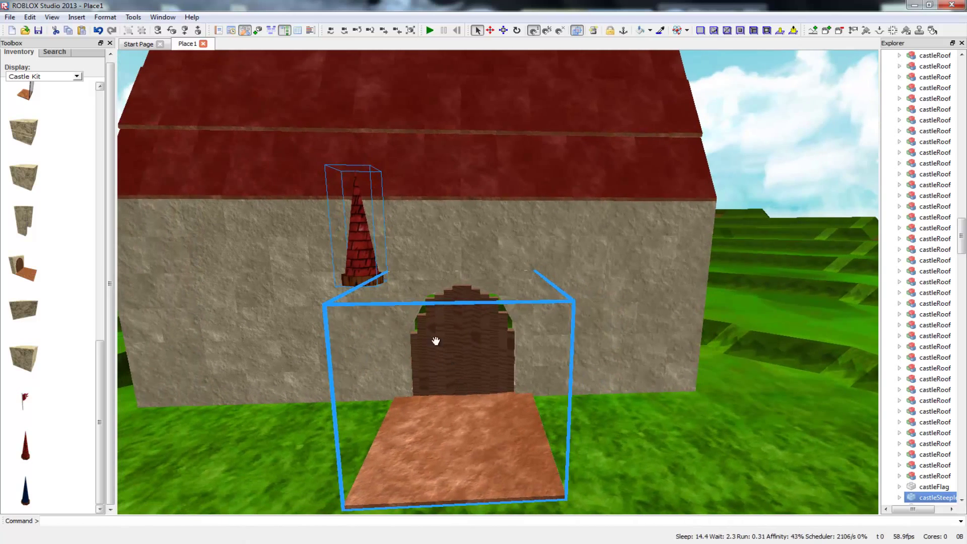
{"action": "key", "text": "a"}
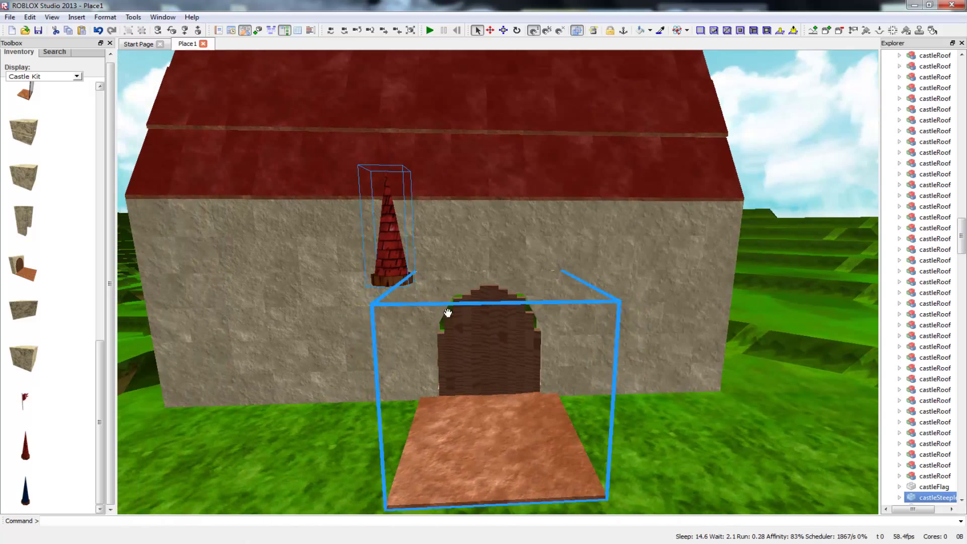
{"action": "left_click", "coordinate": [573, 295]}
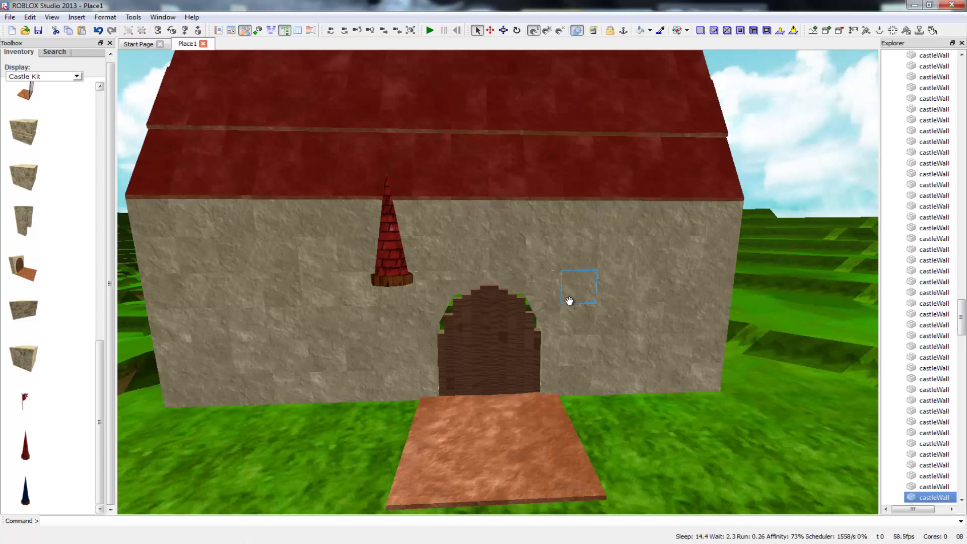
{"action": "key", "text": "ctrl+v"}
{"action": "left_click_drag", "start_coordinate": [512, 359], "coordinate": [506, 488]}
{"action": "scroll", "coordinate": [509, 494], "scroll_direction": "down", "scroll_amount": 3}
{"action": "scroll", "coordinate": [510, 497], "scroll_direction": "down", "scroll_amount": 2}
{"action": "scroll", "coordinate": [510, 503], "scroll_direction": "down", "scroll_amount": 2}
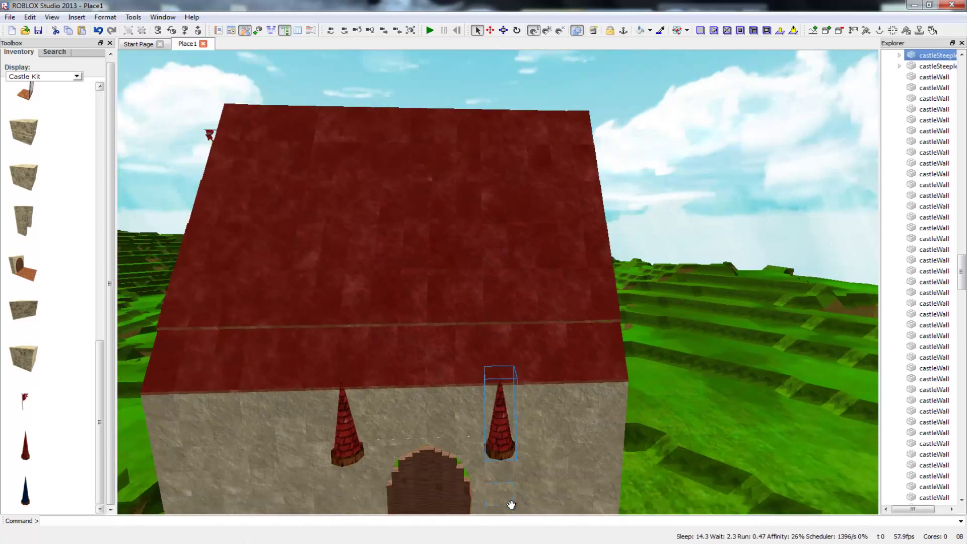
{"action": "scroll", "coordinate": [507, 505], "scroll_direction": "up", "scroll_amount": 4}
{"action": "scroll", "coordinate": [473, 507], "scroll_direction": "down", "scroll_amount": 4}
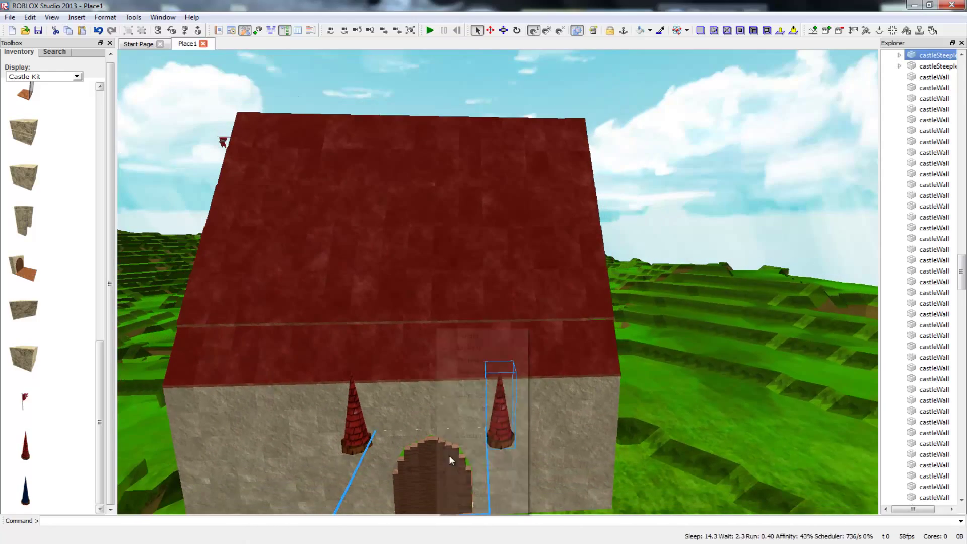
Step: Insert a Castle Kit wall block and move it into the open gable end, above the lowest roof row
{"action": "right_click_drag", "start_coordinate": [441, 479], "coordinate": [504, 383]}
{"action": "scroll", "coordinate": [632, 340], "scroll_direction": "down", "scroll_amount": 3}
{"action": "right_click_drag", "start_coordinate": [638, 328], "coordinate": [581, 345]}
{"action": "scroll", "coordinate": [598, 345], "scroll_direction": "down", "scroll_amount": 2}
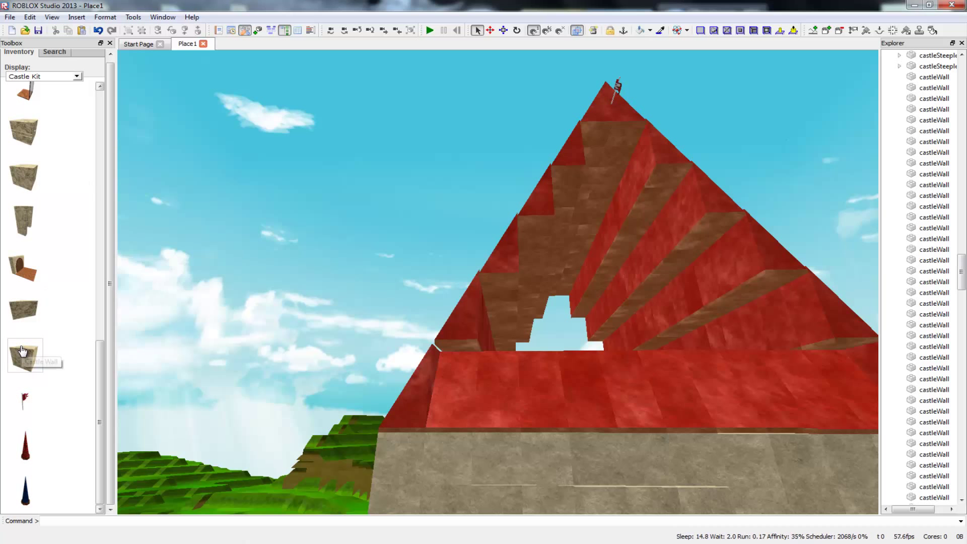
{"action": "left_click", "coordinate": [504, 367]}
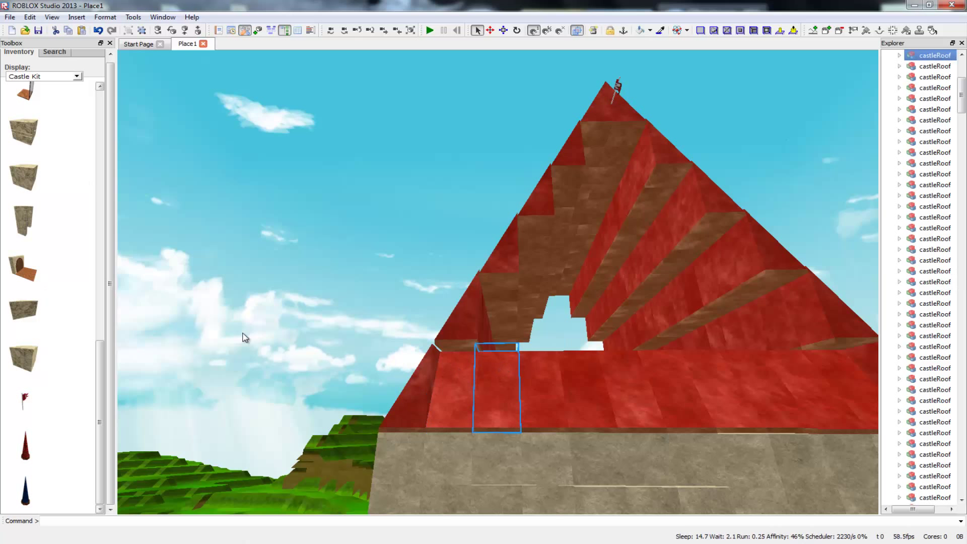
{"action": "left_click", "coordinate": [28, 360]}
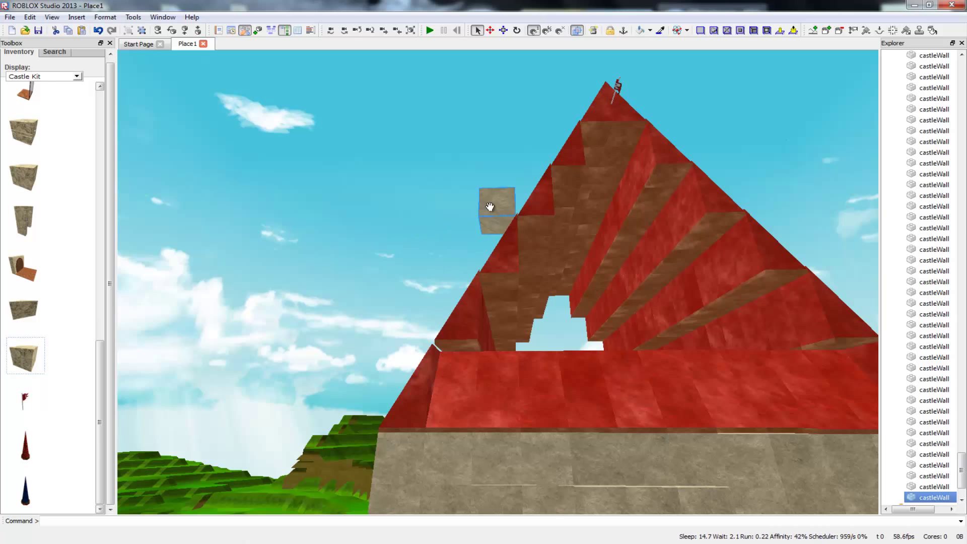
{"action": "right_click_drag", "start_coordinate": [545, 344], "coordinate": [570, 338]}
{"action": "left_click_drag", "start_coordinate": [570, 338], "coordinate": [533, 260]}
{"action": "right_click_drag", "start_coordinate": [533, 259], "coordinate": [503, 238]}
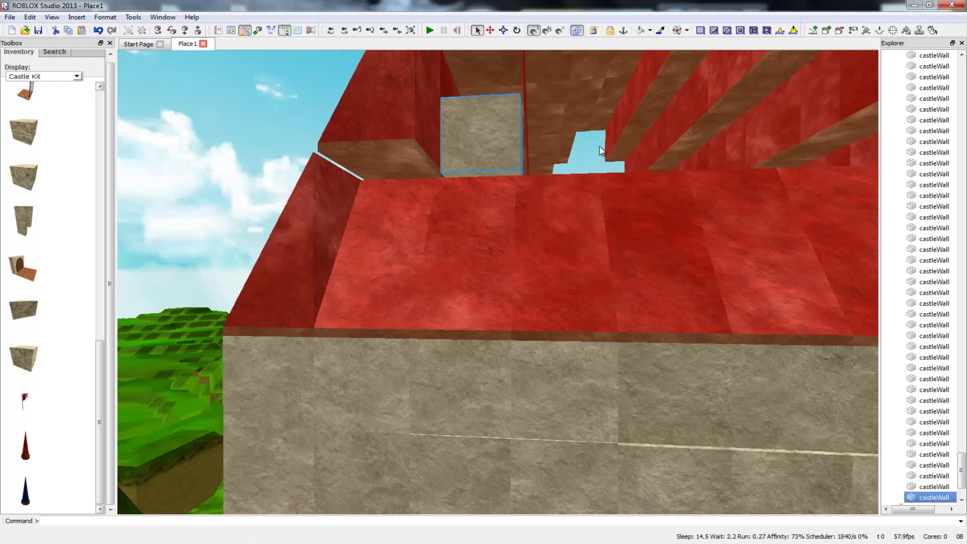
Step: Seat the wall block on the top edge of the end roof row, beside the sloping roof
{"action": "scroll", "coordinate": [595, 149], "scroll_direction": "up", "scroll_amount": 2}
{"action": "right_click_drag", "start_coordinate": [595, 148], "coordinate": [594, 101]}
{"action": "scroll", "coordinate": [594, 148], "scroll_direction": "up", "scroll_amount": 2}
{"action": "right_click_drag", "start_coordinate": [595, 149], "coordinate": [607, 163]}
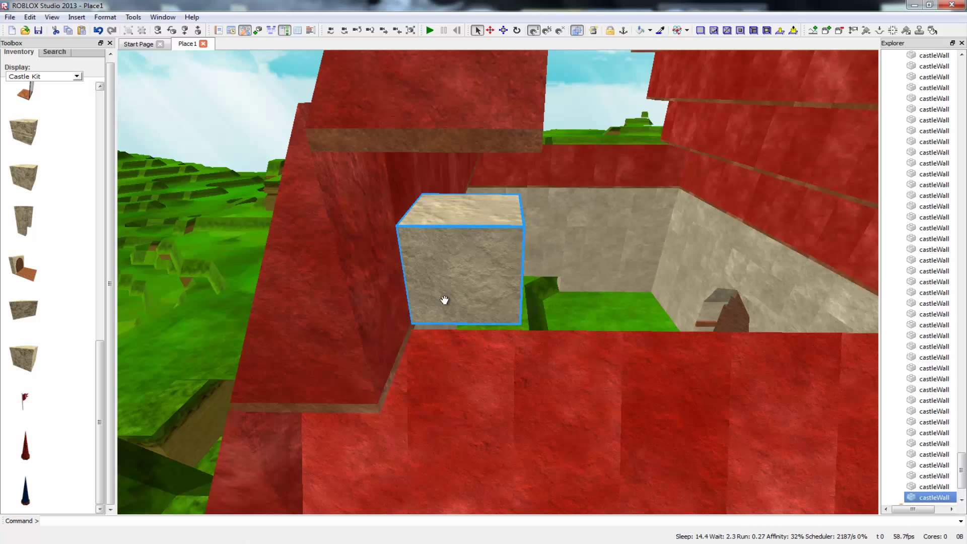
{"action": "left_click_drag", "start_coordinate": [464, 296], "coordinate": [461, 297]}
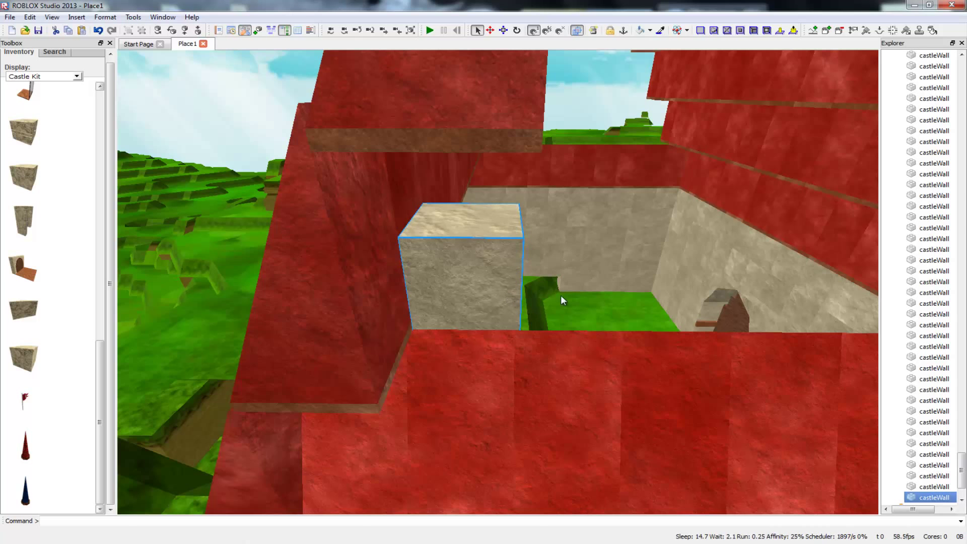
{"action": "right_click_drag", "start_coordinate": [403, 222], "coordinate": [491, 230]}
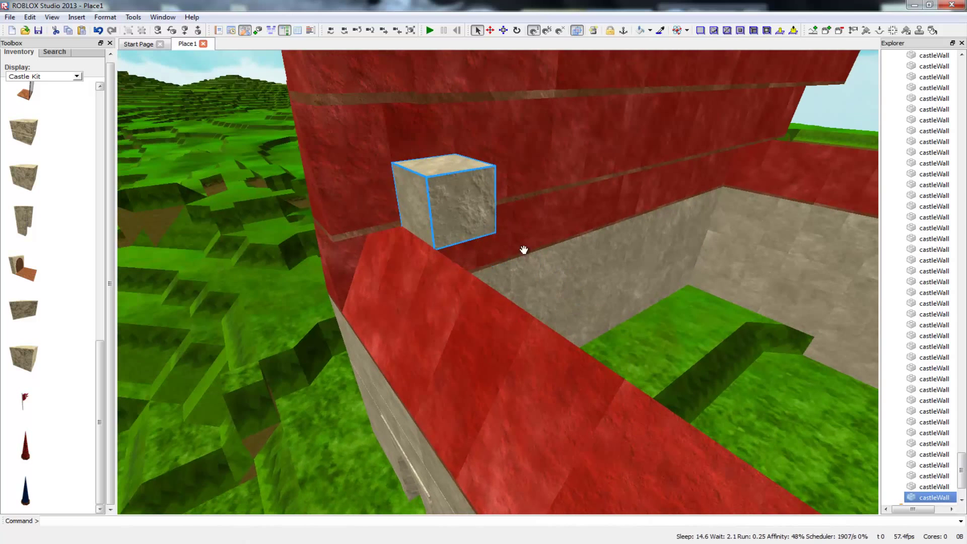
{"action": "key", "text": "f"}
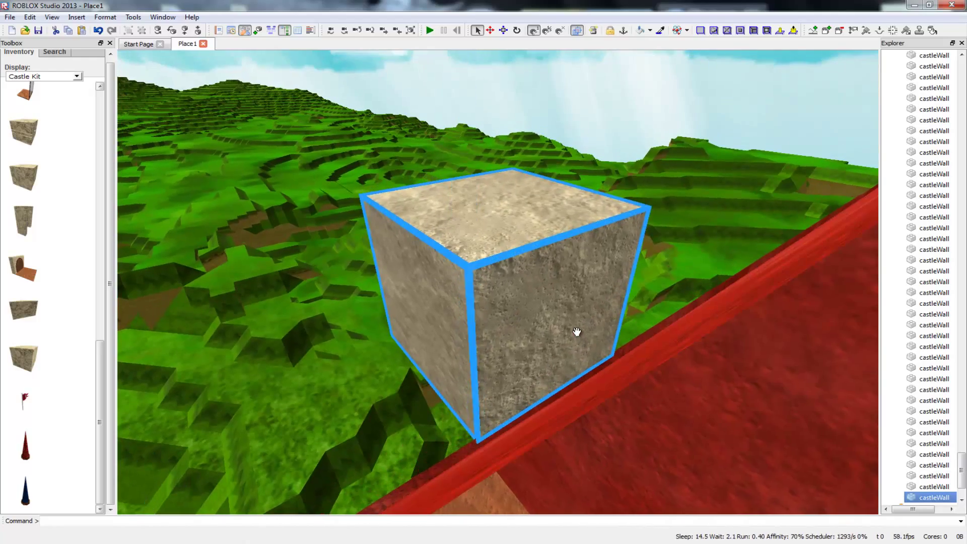
Step: Duplicate a wall block and set the copy beside the first one on the end roof row
{"action": "key", "text": "Delete"}
{"action": "right_click_drag", "start_coordinate": [576, 327], "coordinate": [640, 368]}
{"action": "scroll", "coordinate": [625, 383], "scroll_direction": "up", "scroll_amount": 1}
{"action": "right_click_drag", "start_coordinate": [566, 398], "coordinate": [591, 393]}
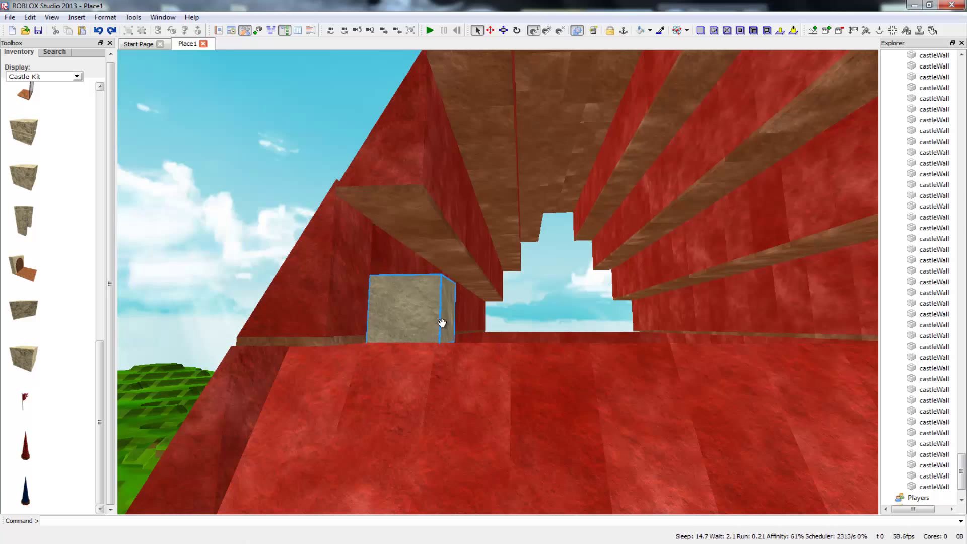
{"action": "scroll", "coordinate": [496, 410], "scroll_direction": "down", "scroll_amount": 3}
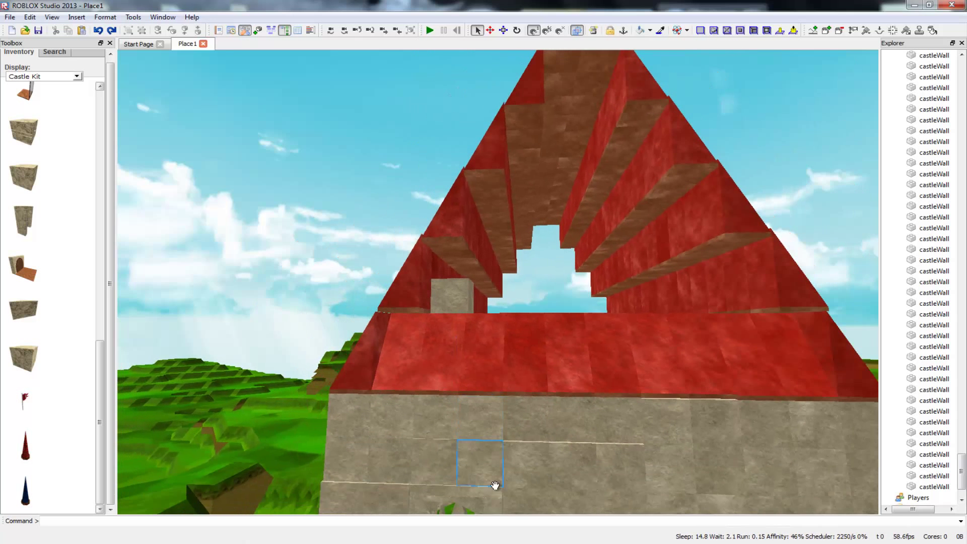
{"action": "left_click", "coordinate": [485, 441]}
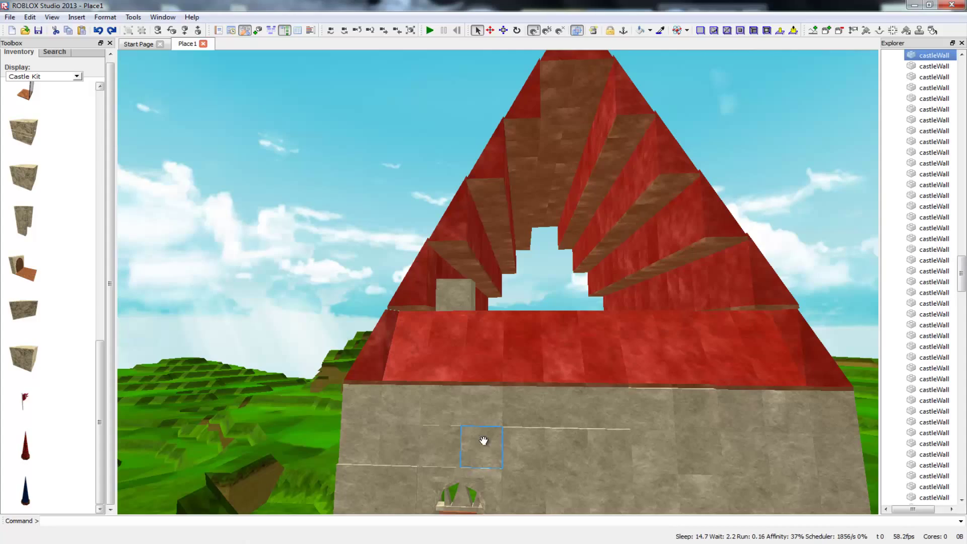
{"action": "key", "text": "ctrl+d"}
{"action": "scroll", "coordinate": [527, 316], "scroll_direction": "up", "scroll_amount": 3}
{"action": "right_click_drag", "start_coordinate": [528, 316], "coordinate": [471, 237]}
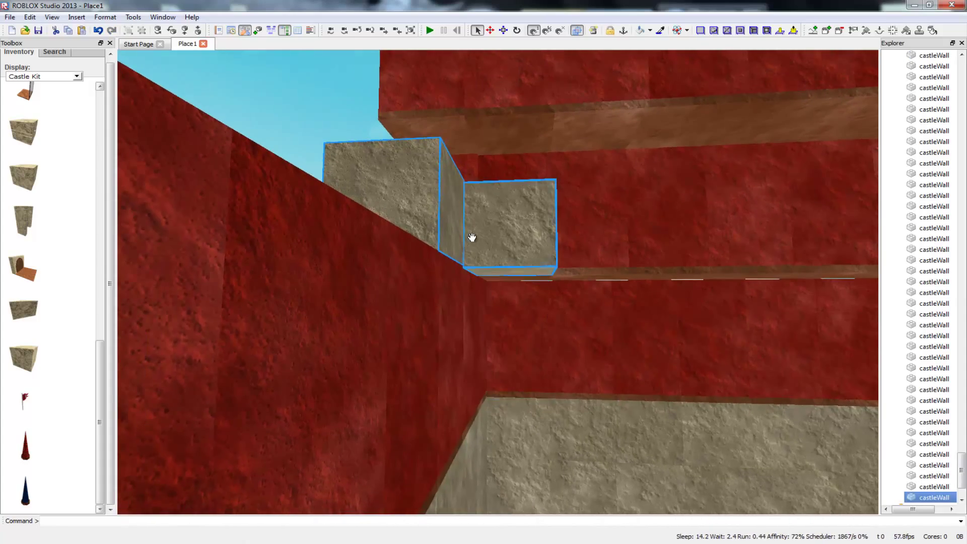
{"action": "left_click_drag", "start_coordinate": [554, 263], "coordinate": [527, 239]}
{"action": "left_click_drag", "start_coordinate": [531, 201], "coordinate": [551, 194]}
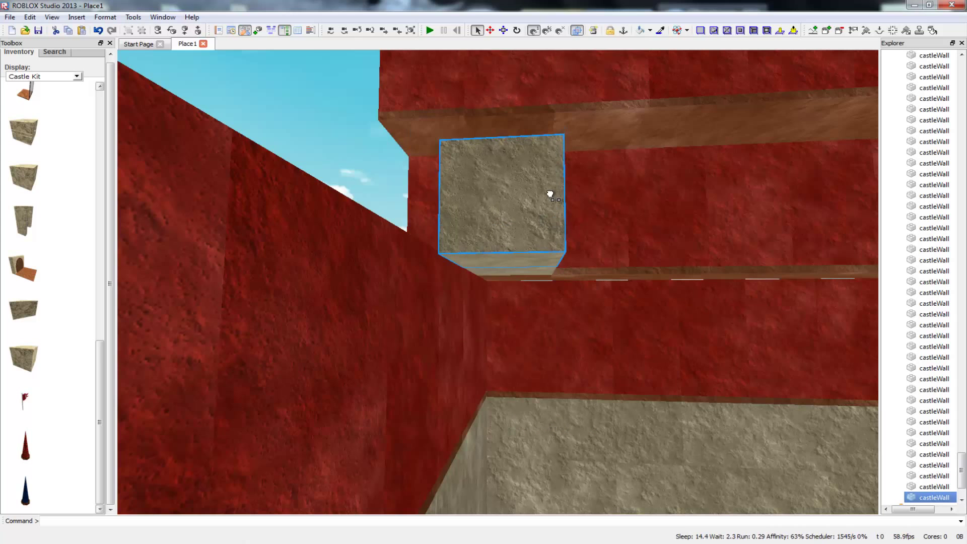
Step: Add a third wall block and stack it on the inner block of the gable row
{"action": "right_click_drag", "start_coordinate": [552, 346], "coordinate": [557, 323]}
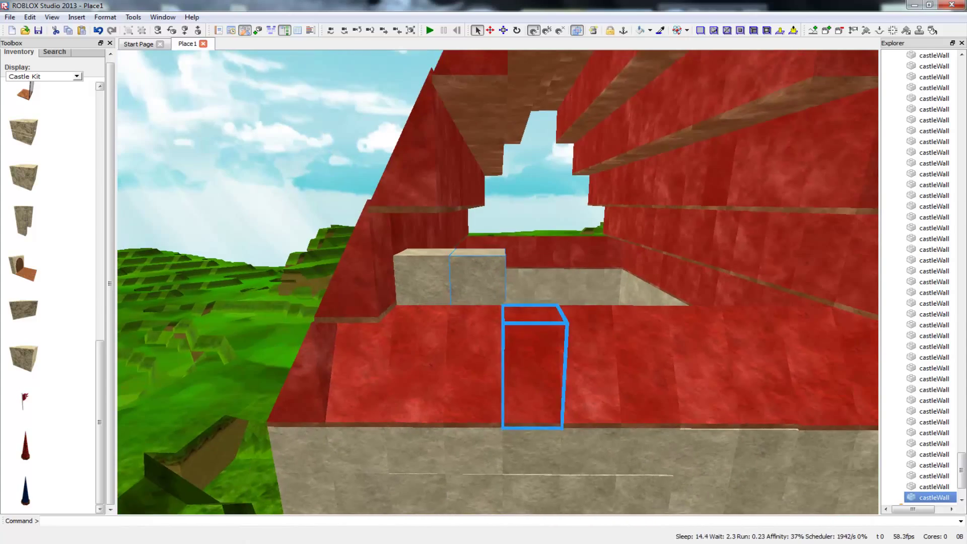
{"action": "scroll", "coordinate": [558, 352], "scroll_direction": "down", "scroll_amount": 3}
{"action": "scroll", "coordinate": [558, 353], "scroll_direction": "up", "scroll_amount": 5}
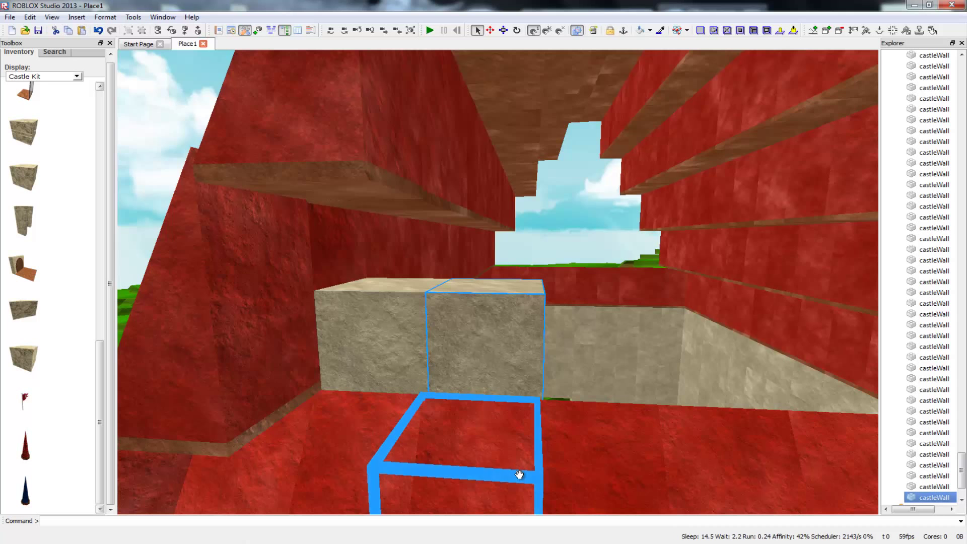
{"action": "scroll", "coordinate": [519, 453], "scroll_direction": "down", "scroll_amount": 5}
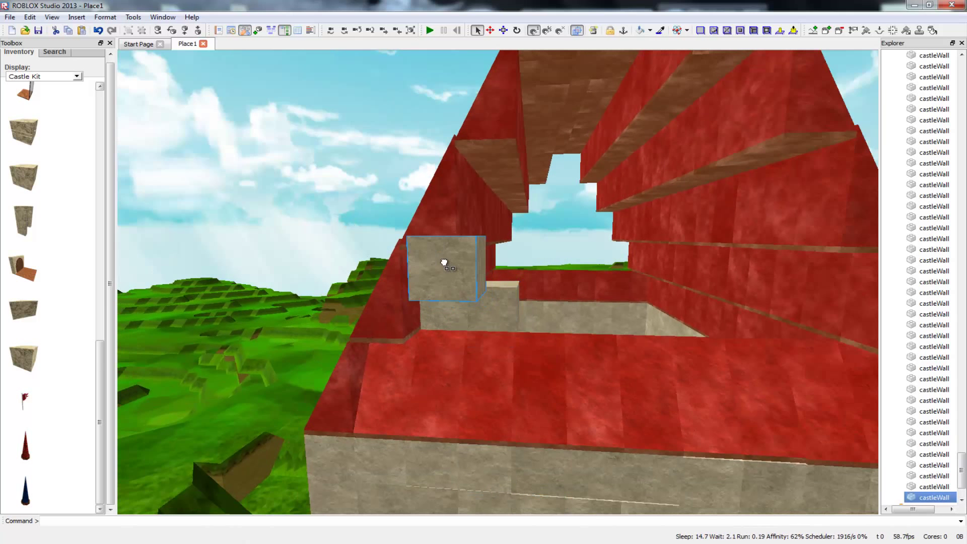
{"action": "scroll", "coordinate": [501, 293], "scroll_direction": "up", "scroll_amount": 3}
{"action": "right_click_drag", "start_coordinate": [500, 293], "coordinate": [396, 226]}
{"action": "scroll", "coordinate": [458, 292], "scroll_direction": "down", "scroll_amount": 1}
{"action": "scroll", "coordinate": [418, 383], "scroll_direction": "up", "scroll_amount": 2}
{"action": "left_click_drag", "start_coordinate": [368, 264], "coordinate": [563, 309]}
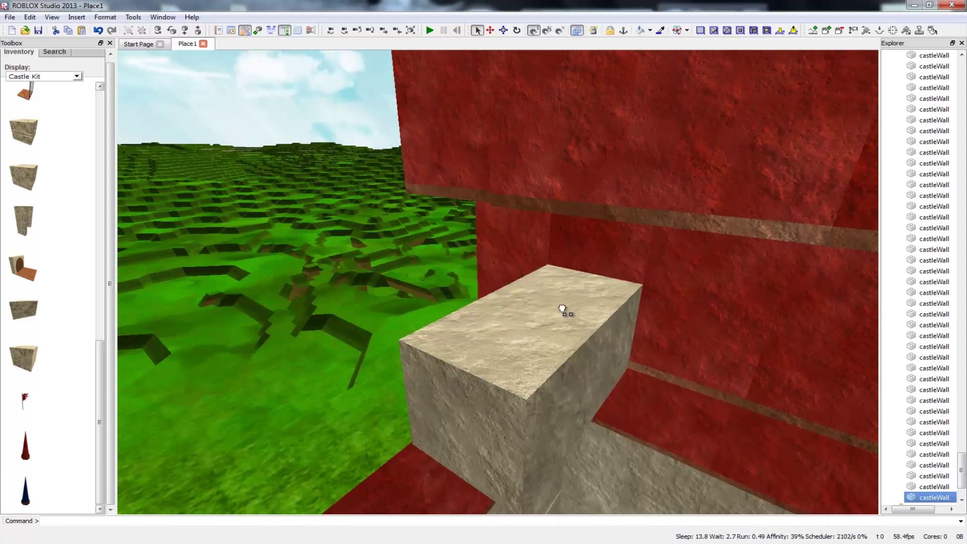
{"action": "left_click_drag", "start_coordinate": [534, 396], "coordinate": [523, 248]}
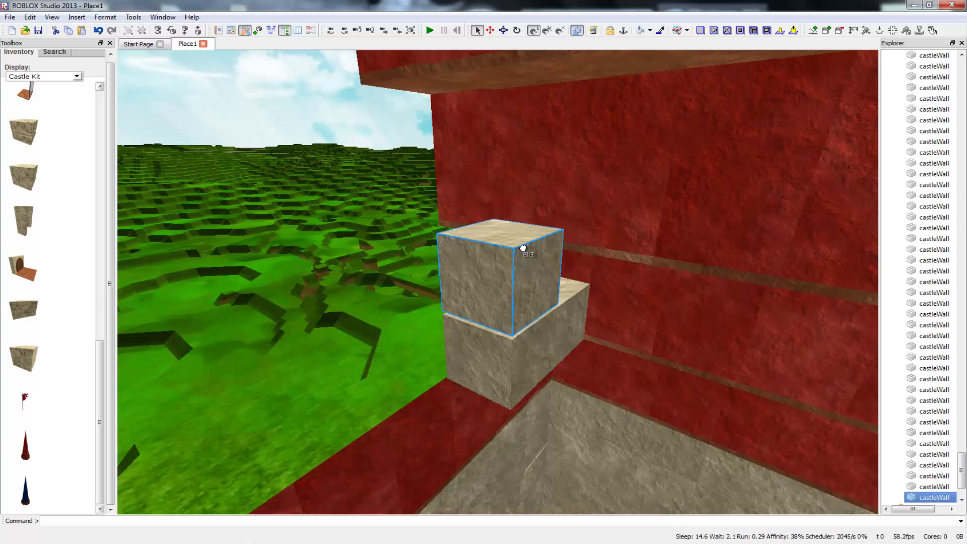
{"action": "left_click_drag", "start_coordinate": [523, 270], "coordinate": [521, 264]}
Step: Examine the gable opening and the stepped wall blocks from several distances and angles
{"action": "mouse_move", "coordinate": [393, 348]}
{"action": "right_mouse_down"}
{"action": "mouse_move", "coordinate": [443, 337]}
{"action": "mouse_move", "coordinate": [392, 349]}
{"action": "right_mouse_up"}
{"action": "scroll", "coordinate": [393, 349], "scroll_direction": "down", "scroll_amount": 5}
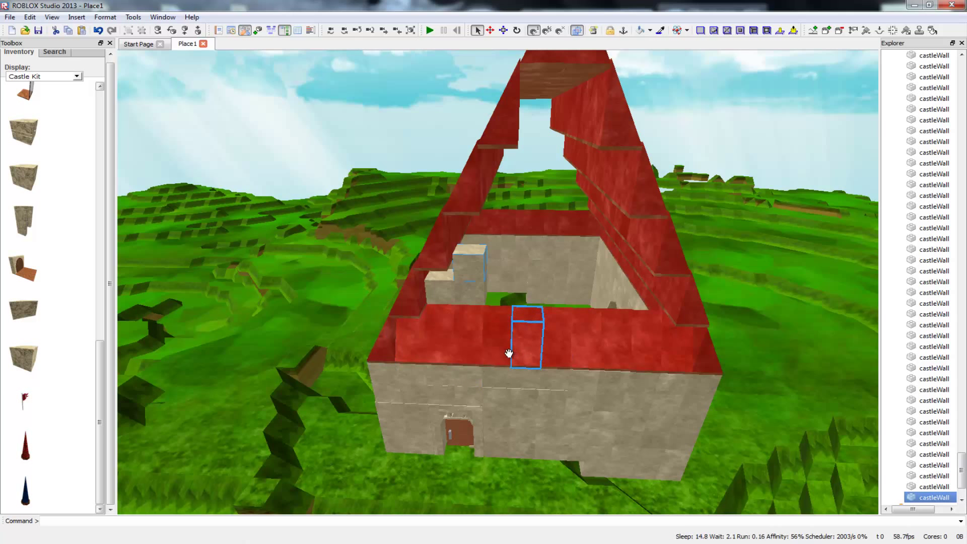
{"action": "right_click_drag", "start_coordinate": [497, 372], "coordinate": [497, 302]}
{"action": "key", "text": "w"}
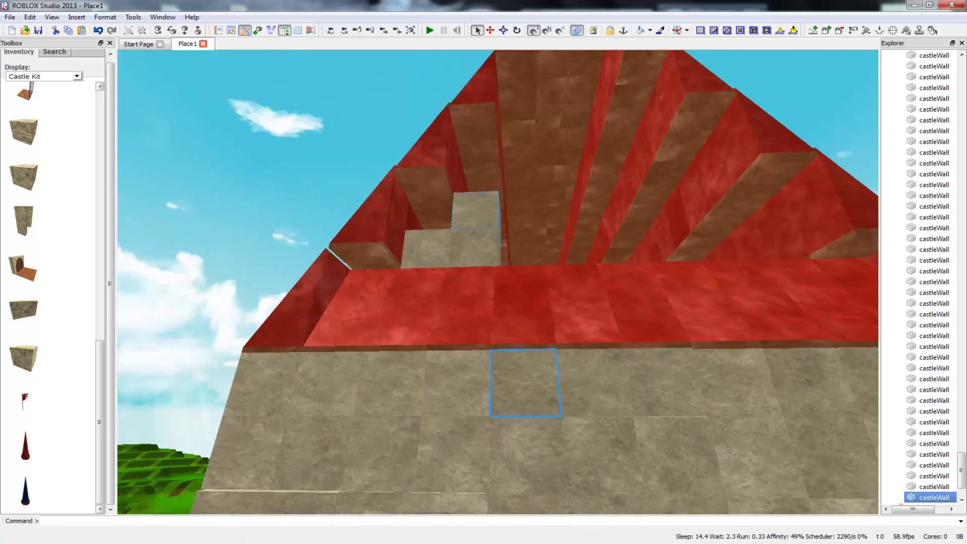
{"action": "key", "text": "s"}
{"action": "right_click_drag", "start_coordinate": [497, 387], "coordinate": [504, 343]}
{"action": "key", "text": "d"}
{"action": "key", "text": "a"}
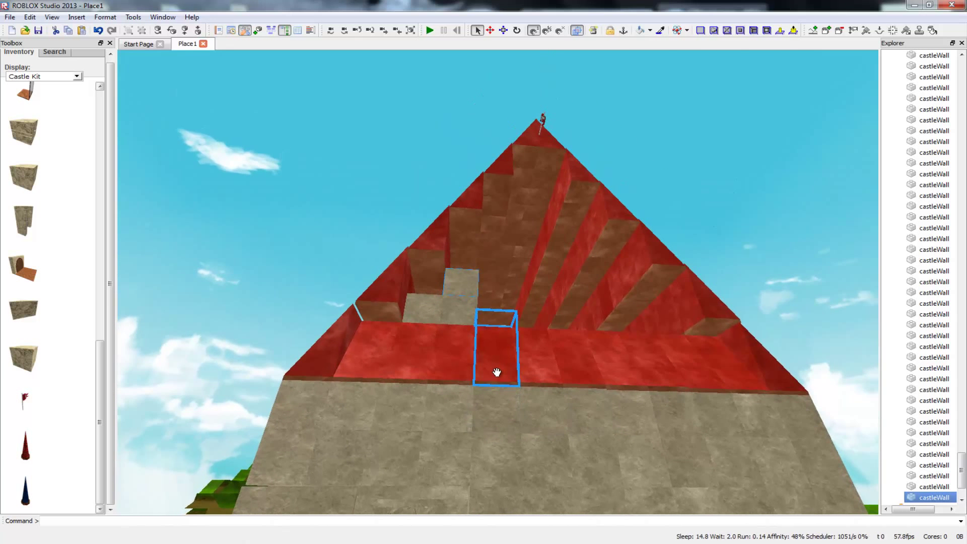
{"action": "mouse_move", "coordinate": [497, 372]}
{"action": "right_mouse_down"}
{"action": "mouse_move", "coordinate": [517, 382]}
{"action": "mouse_move", "coordinate": [486, 312]}
{"action": "mouse_move", "coordinate": [497, 438]}
{"action": "mouse_move", "coordinate": [492, 352]}
{"action": "mouse_move", "coordinate": [472, 372]}
{"action": "mouse_move", "coordinate": [487, 302]}
{"action": "mouse_move", "coordinate": [472, 402]}
{"action": "mouse_move", "coordinate": [497, 392]}
{"action": "mouse_move", "coordinate": [496, 372]}
{"action": "right_mouse_up"}
{"action": "key", "text": "w"}
{"action": "key", "text": "w"}
Step: Select the three stepped wall blocks together and drag them out of the gable to the ground in front of the castle
{"action": "key", "text": "a"}
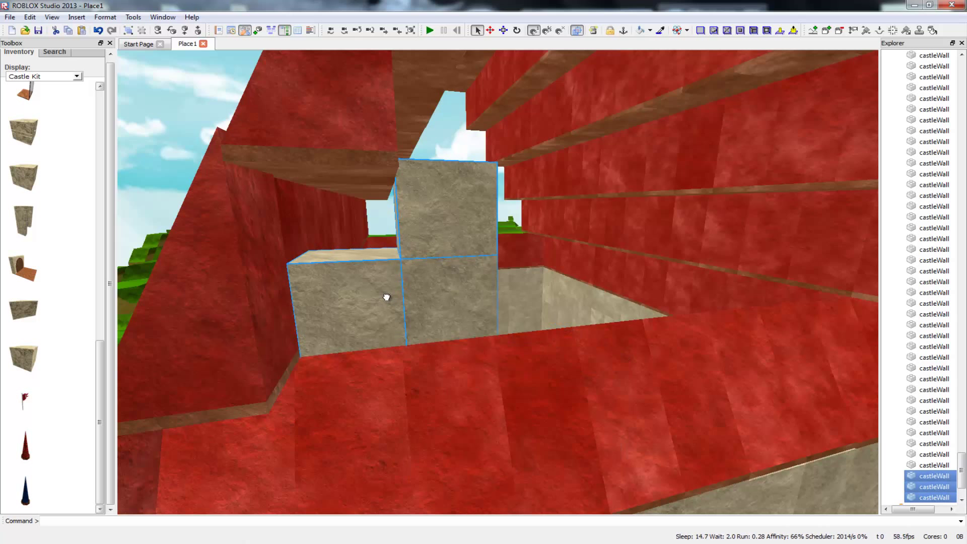
{"action": "left_click_drag", "start_coordinate": [386, 304], "coordinate": [387, 315]}
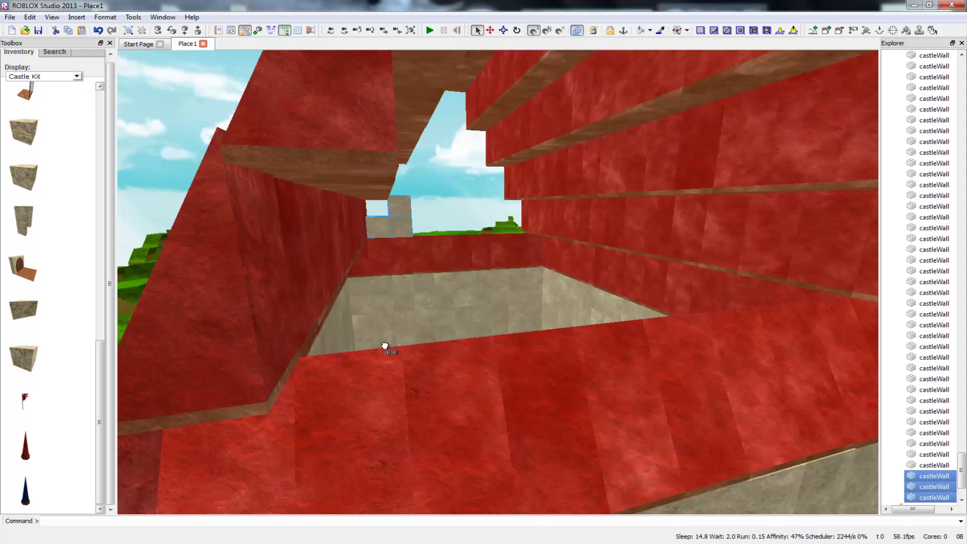
{"action": "key", "text": "d"}
{"action": "key", "text": "w"}
{"action": "right_click_drag", "start_coordinate": [356, 358], "coordinate": [242, 357]}
{"action": "key", "text": "s"}
{"action": "key", "text": "d"}
{"action": "right_click_drag", "start_coordinate": [398, 324], "coordinate": [331, 295]}
{"action": "key", "text": "w"}
{"action": "key", "text": "w"}
{"action": "key", "text": "s"}
{"action": "key", "text": "s"}
{"action": "right_click_drag", "start_coordinate": [357, 334], "coordinate": [367, 304]}
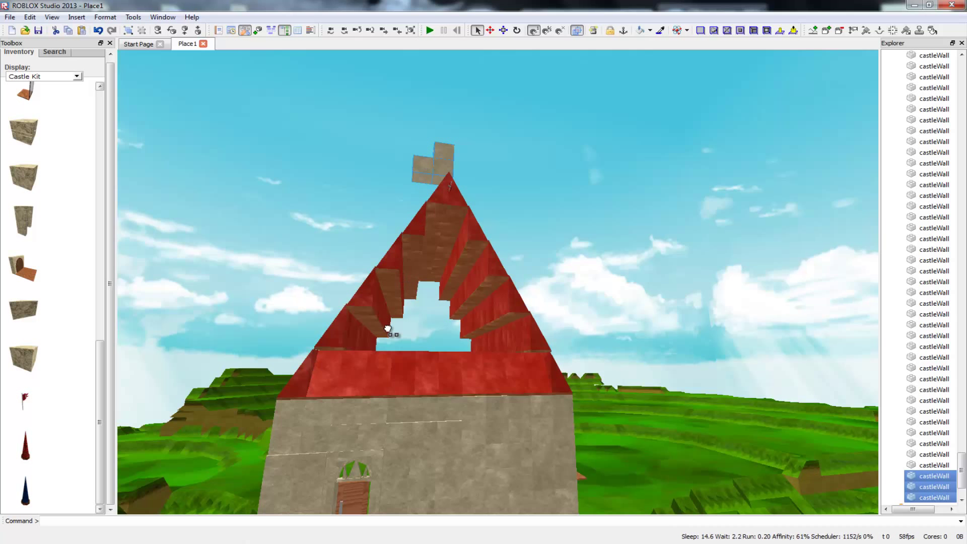
{"action": "left_click_drag", "start_coordinate": [379, 466], "coordinate": [351, 447]}
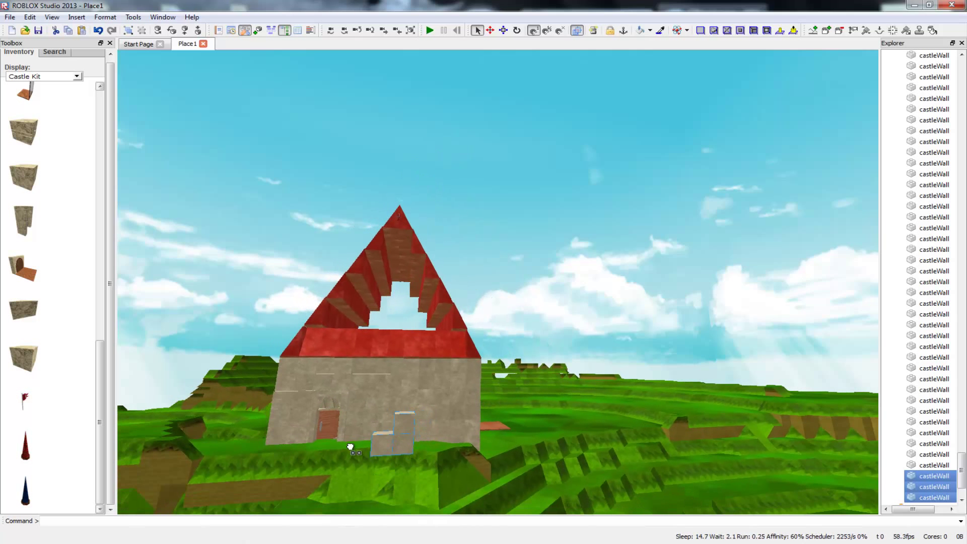
Step: Try to bring the group of three wall blocks back up to the end roof row from inside the castle
{"action": "key", "text": "w"}
{"action": "right_click_drag", "start_coordinate": [351, 446], "coordinate": [398, 504]}
{"action": "key", "text": "w"}
{"action": "key", "text": "w"}
{"action": "left_click", "coordinate": [398, 443]}
{"action": "left_click", "coordinate": [491, 423]}
{"action": "left_click_drag", "start_coordinate": [582, 413], "coordinate": [598, 431]}
{"action": "key", "text": "s"}
{"action": "key", "text": "a"}
{"action": "left_click_drag", "start_coordinate": [558, 391], "coordinate": [672, 175]}
{"action": "key", "text": "a"}
{"action": "key", "text": "d"}
{"action": "right_click_drag", "start_coordinate": [671, 175], "coordinate": [671, 212]}
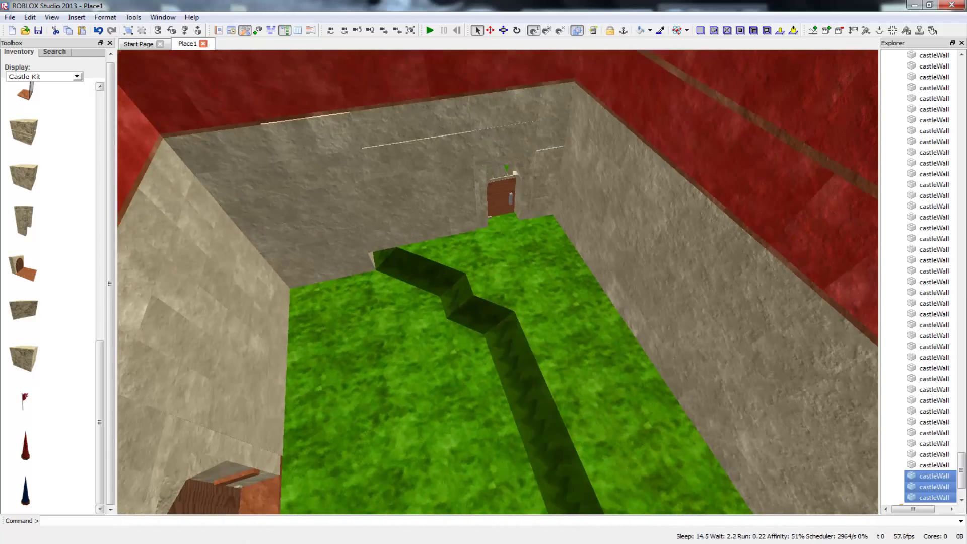
{"action": "right_click_drag", "start_coordinate": [496, 369], "coordinate": [496, 370]}
{"action": "right_click_drag", "start_coordinate": [476, 326], "coordinate": [580, 189]}
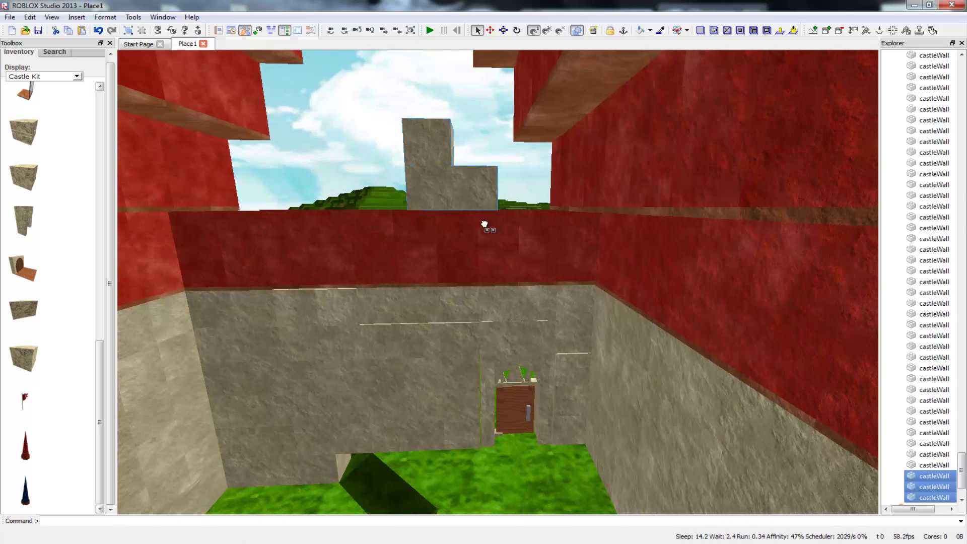
Step: Set the group of three wall blocks on the end roof row above the small door, near the sloping roof
{"action": "left_click_drag", "start_coordinate": [435, 205], "coordinate": [545, 242]}
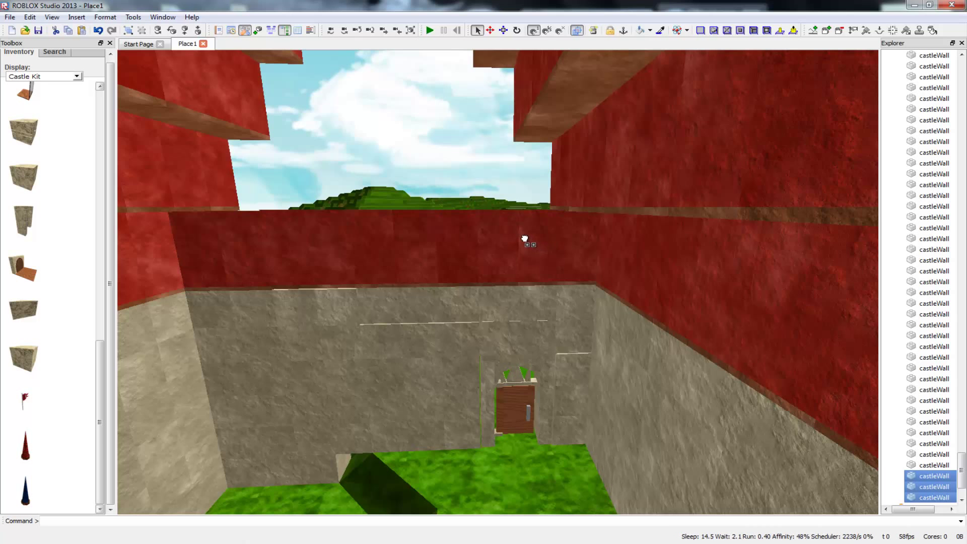
{"action": "right_click_drag", "start_coordinate": [530, 383], "coordinate": [489, 263]}
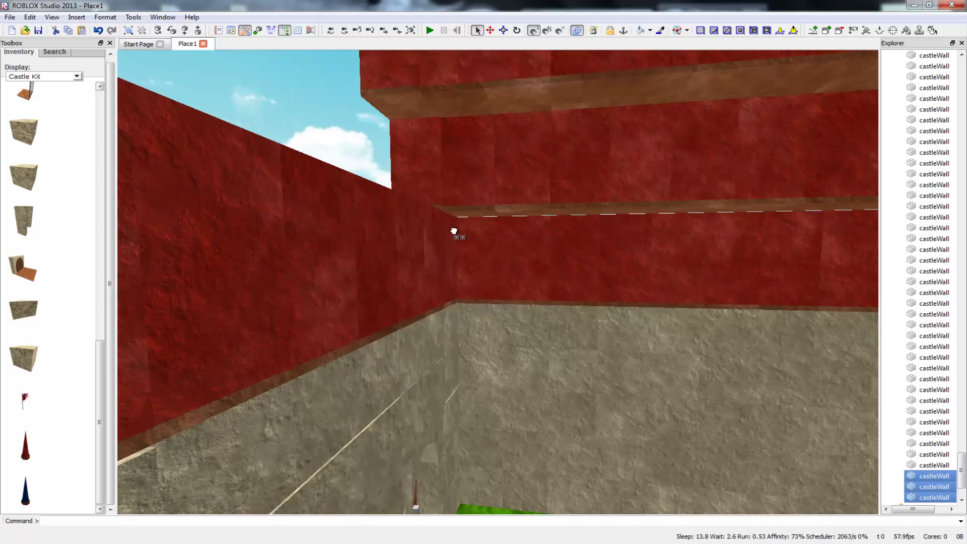
{"action": "right_click_drag", "start_coordinate": [379, 195], "coordinate": [518, 172]}
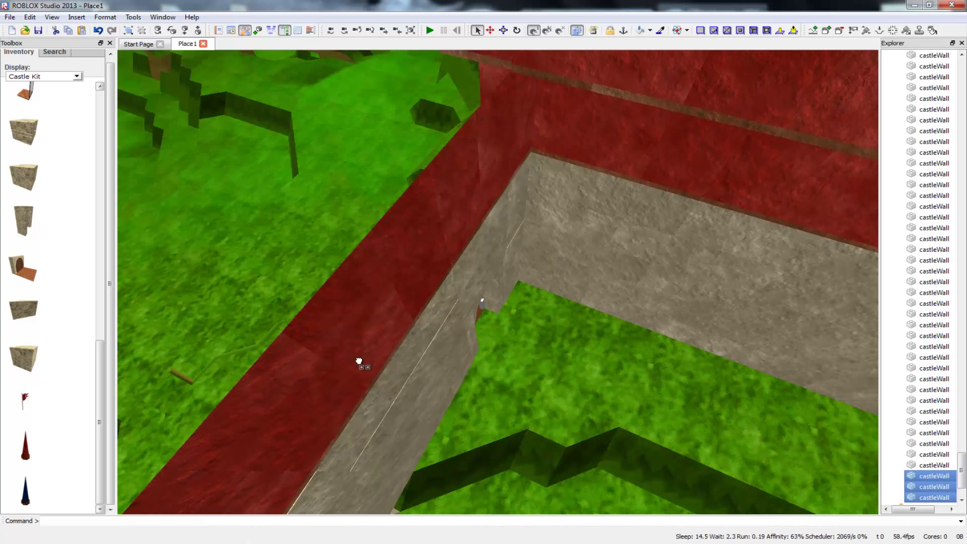
{"action": "left_click_drag", "start_coordinate": [504, 355], "coordinate": [455, 238]}
{"action": "mouse_move", "coordinate": [433, 272]}
{"action": "right_mouse_down"}
{"action": "mouse_move", "coordinate": [499, 267]}
{"action": "mouse_move", "coordinate": [463, 262]}
{"action": "mouse_move", "coordinate": [474, 267]}
{"action": "mouse_move", "coordinate": [474, 308]}
{"action": "mouse_move", "coordinate": [383, 272]}
{"action": "mouse_move", "coordinate": [443, 252]}
{"action": "mouse_move", "coordinate": [474, 216]}
{"action": "mouse_move", "coordinate": [433, 272]}
{"action": "right_mouse_up"}
{"action": "right_click_drag", "start_coordinate": [479, 220], "coordinate": [479, 221]}
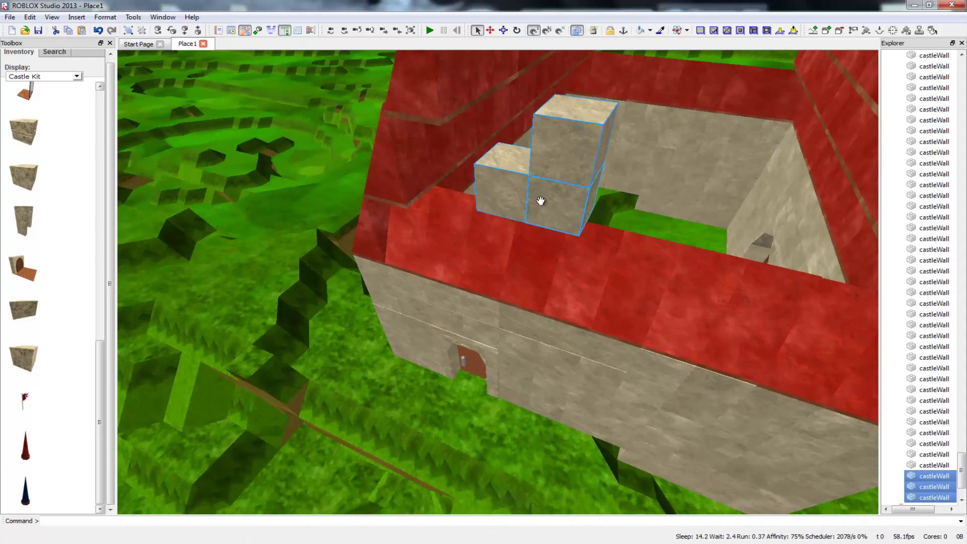
Step: Try to fit the group of three wall blocks into the corner between the end roof row and the sloping roof
{"action": "right_click_drag", "start_coordinate": [540, 244], "coordinate": [470, 329]}
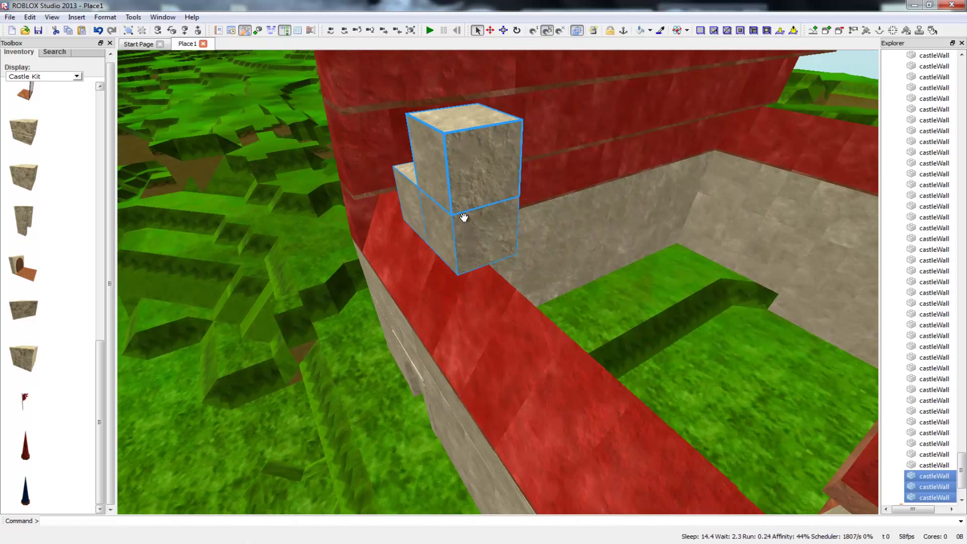
{"action": "mouse_move", "coordinate": [476, 272]}
{"action": "right_mouse_down"}
{"action": "mouse_move", "coordinate": [499, 263]}
{"action": "mouse_move", "coordinate": [453, 257]}
{"action": "mouse_move", "coordinate": [483, 258]}
{"action": "right_mouse_up"}
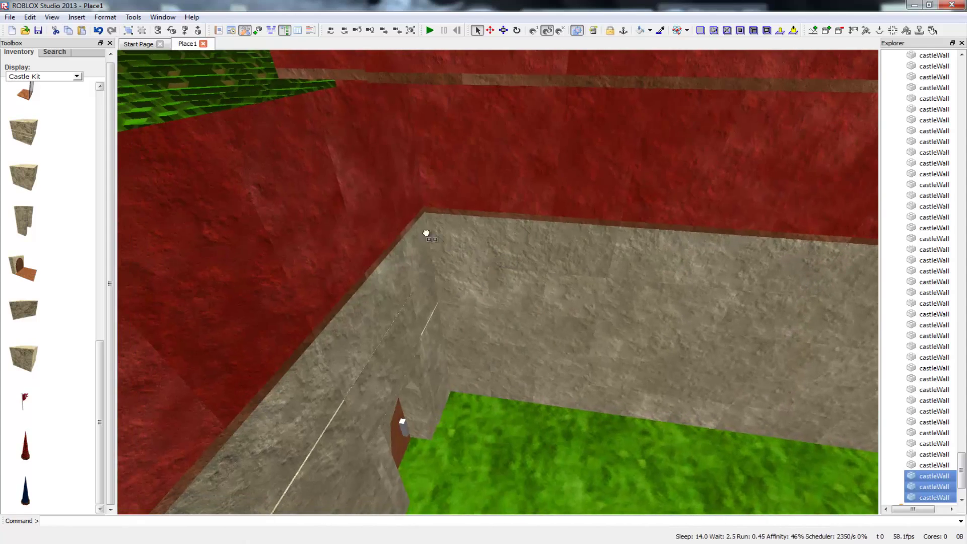
{"action": "scroll", "coordinate": [376, 217], "scroll_direction": "down", "scroll_amount": 3}
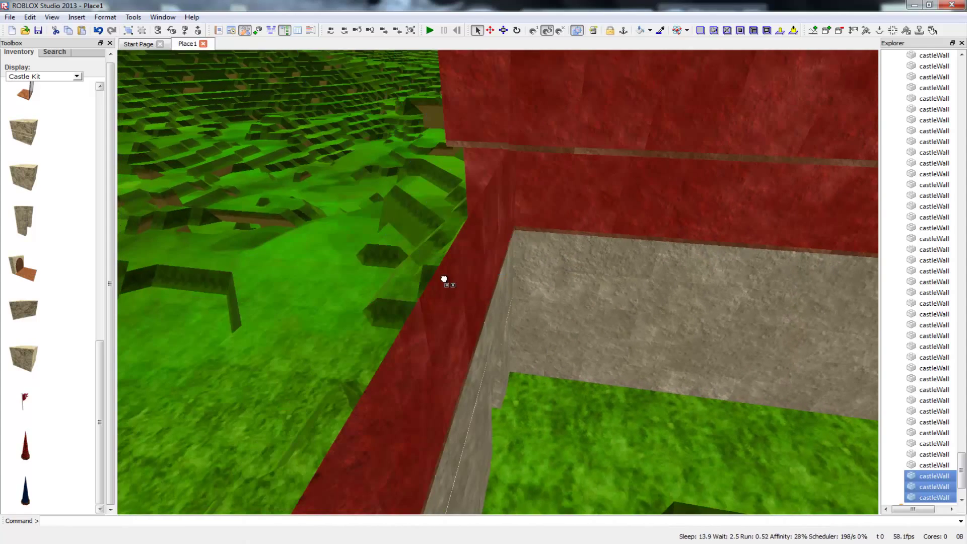
{"action": "key", "text": "a"}
{"action": "right_click_drag", "start_coordinate": [555, 298], "coordinate": [780, 290]}
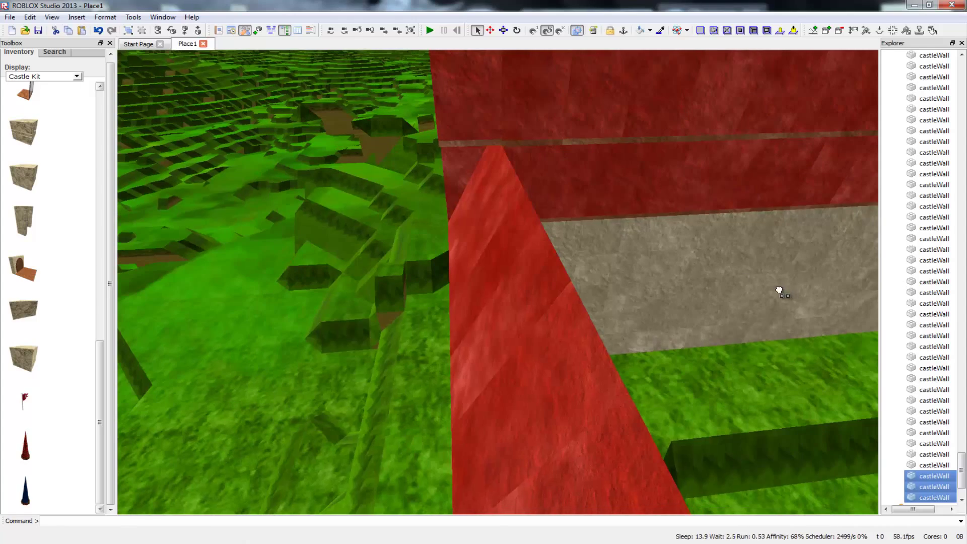
{"action": "mouse_move", "coordinate": [655, 261]}
{"action": "right_mouse_down"}
{"action": "mouse_move", "coordinate": [509, 272]}
{"action": "mouse_move", "coordinate": [659, 265]}
{"action": "right_mouse_up"}
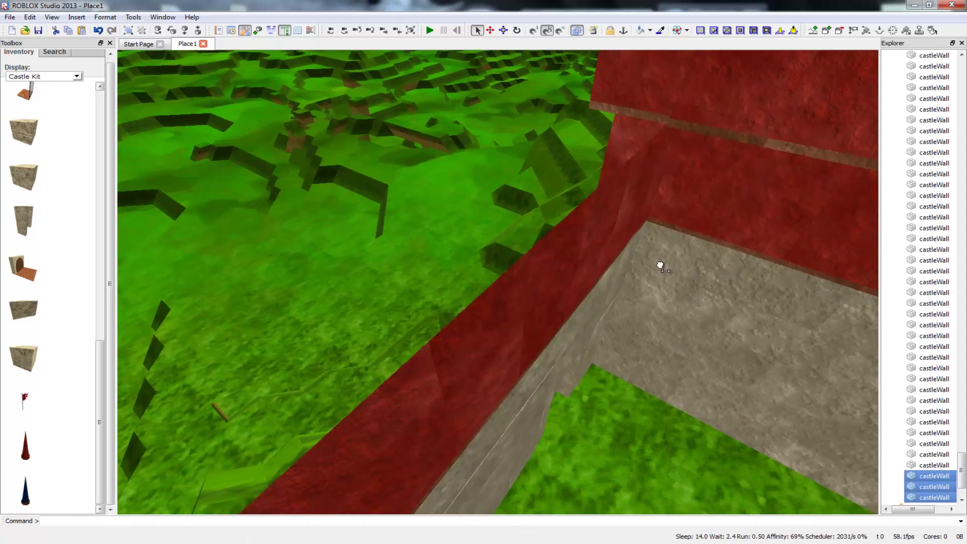
Step: Turn off the collision check and bring the group of three wall blocks back onto the end roof row
{"action": "scroll", "coordinate": [659, 266], "scroll_direction": "down", "scroll_amount": 2}
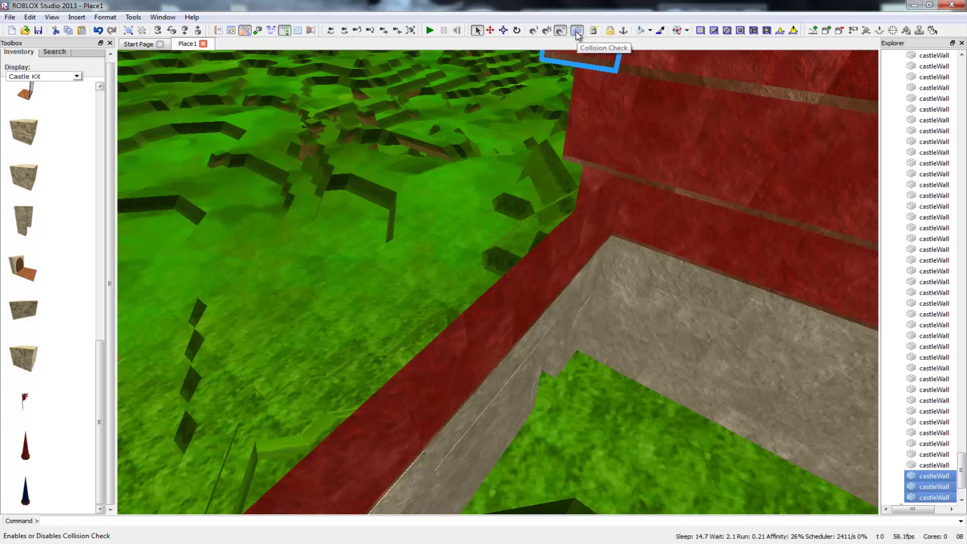
{"action": "key", "text": "s"}
{"action": "right_click_drag", "start_coordinate": [472, 230], "coordinate": [588, 147]}
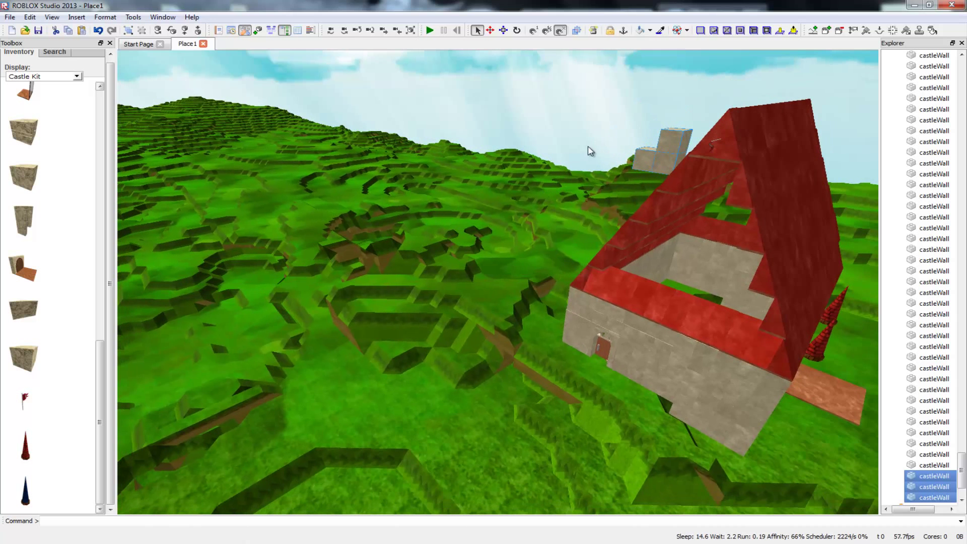
{"action": "left_click_drag", "start_coordinate": [653, 157], "coordinate": [650, 304]}
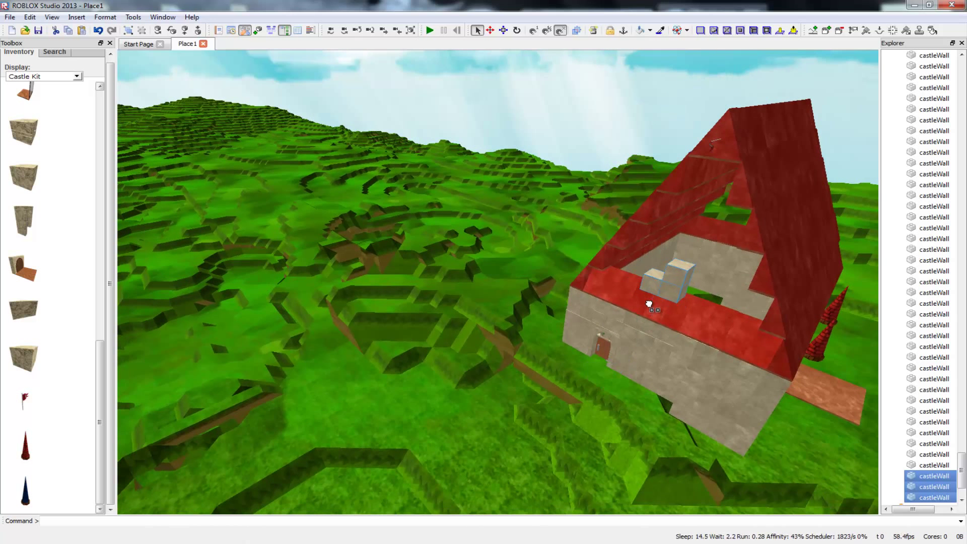
Step: Try to move the group of three wall blocks against the sloping roof at the corner of the end roof row
{"action": "right_click_drag", "start_coordinate": [665, 302], "coordinate": [690, 299]}
{"action": "key", "text": "w"}
{"action": "key", "text": "s"}
{"action": "key", "text": "w"}
{"action": "scroll", "coordinate": [687, 309], "scroll_direction": "down", "scroll_amount": 3}
{"action": "left_click_drag", "start_coordinate": [549, 336], "coordinate": [597, 348]}
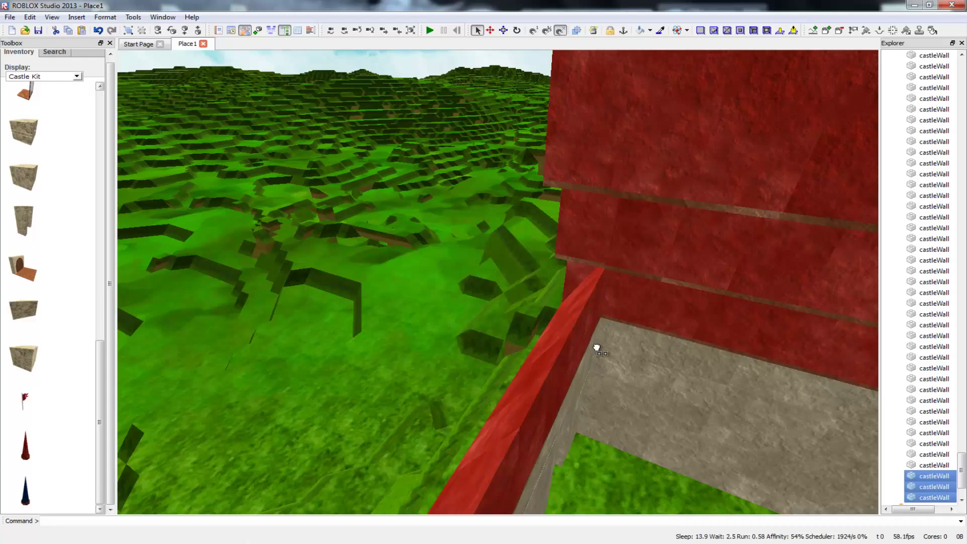
{"action": "right_click_drag", "start_coordinate": [587, 390], "coordinate": [675, 425]}
{"action": "key", "text": "w"}
{"action": "key", "text": "w"}
{"action": "key", "text": "s"}
{"action": "key", "text": "w"}
Step: Try to reposition the group of three wall blocks along the end wall with the small door
{"action": "right_click_drag", "start_coordinate": [542, 408], "coordinate": [587, 308]}
{"action": "key", "text": "w"}
{"action": "key", "text": "w"}
{"action": "mouse_move", "coordinate": [558, 340]}
{"action": "right_mouse_down"}
{"action": "mouse_move", "coordinate": [566, 317]}
{"action": "mouse_move", "coordinate": [605, 310]}
{"action": "mouse_move", "coordinate": [607, 358]}
{"action": "mouse_move", "coordinate": [650, 242]}
{"action": "mouse_move", "coordinate": [620, 240]}
{"action": "mouse_move", "coordinate": [630, 225]}
{"action": "mouse_move", "coordinate": [645, 230]}
{"action": "mouse_move", "coordinate": [549, 287]}
{"action": "mouse_move", "coordinate": [553, 341]}
{"action": "mouse_move", "coordinate": [558, 318]}
{"action": "right_mouse_up"}
{"action": "key", "text": "s"}
{"action": "key", "text": "a"}
{"action": "key", "text": "a"}
{"action": "key", "text": "w"}
{"action": "left_click_drag", "start_coordinate": [539, 295], "coordinate": [474, 438]}
{"action": "key", "text": "d"}
{"action": "key", "text": "s"}
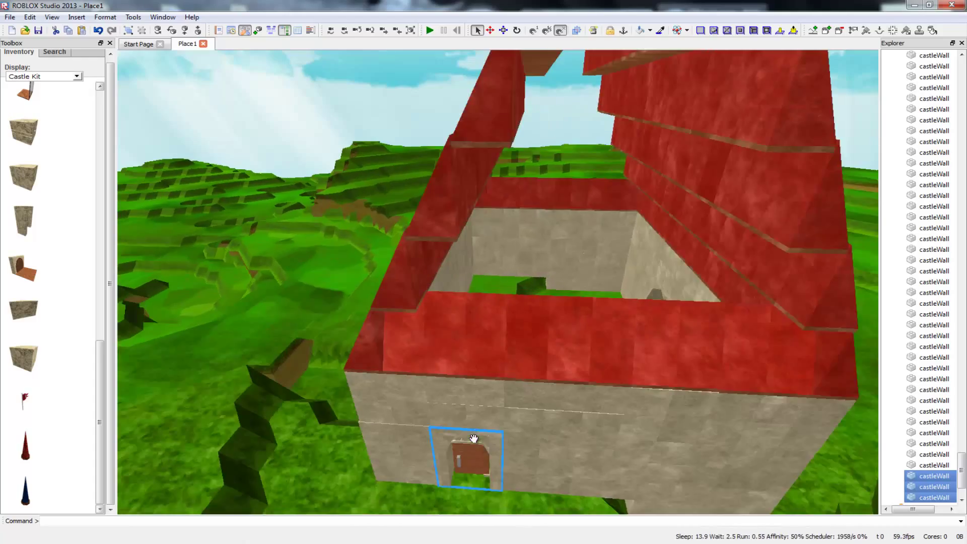
Step: Bring the group of three wall blocks up in front of the end roof row above the small door
{"action": "scroll", "coordinate": [473, 438], "scroll_direction": "down", "scroll_amount": 3}
{"action": "scroll", "coordinate": [475, 466], "scroll_direction": "up", "scroll_amount": 6}
{"action": "mouse_move", "coordinate": [474, 439]}
{"action": "right_mouse_down"}
{"action": "mouse_move", "coordinate": [479, 486]}
{"action": "mouse_move", "coordinate": [478, 322]}
{"action": "mouse_move", "coordinate": [479, 383]}
{"action": "mouse_move", "coordinate": [466, 444]}
{"action": "mouse_move", "coordinate": [448, 468]}
{"action": "mouse_move", "coordinate": [479, 323]}
{"action": "mouse_move", "coordinate": [464, 393]}
{"action": "mouse_move", "coordinate": [466, 454]}
{"action": "mouse_move", "coordinate": [469, 308]}
{"action": "mouse_move", "coordinate": [466, 444]}
{"action": "right_mouse_up"}
{"action": "left_click_drag", "start_coordinate": [512, 440], "coordinate": [570, 240]}
{"action": "left_click_drag", "start_coordinate": [551, 356], "coordinate": [551, 345]}
{"action": "right_click_drag", "start_coordinate": [551, 346], "coordinate": [504, 322]}
{"action": "left_click_drag", "start_coordinate": [550, 346], "coordinate": [561, 307]}
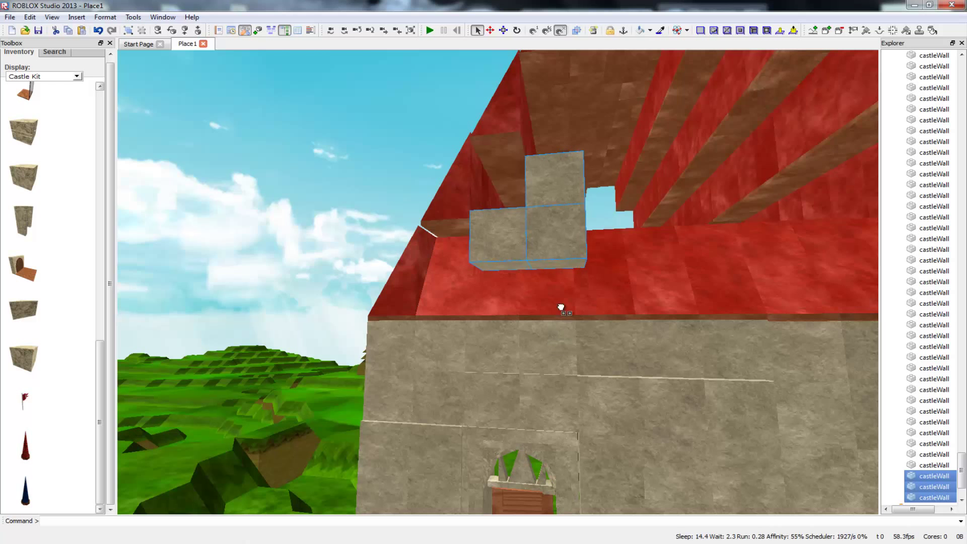
Step: Try to shift the group of three wall blocks closer to the sloping roof edge
{"action": "key", "text": "d"}
{"action": "right_click_drag", "start_coordinate": [530, 226], "coordinate": [454, 226]}
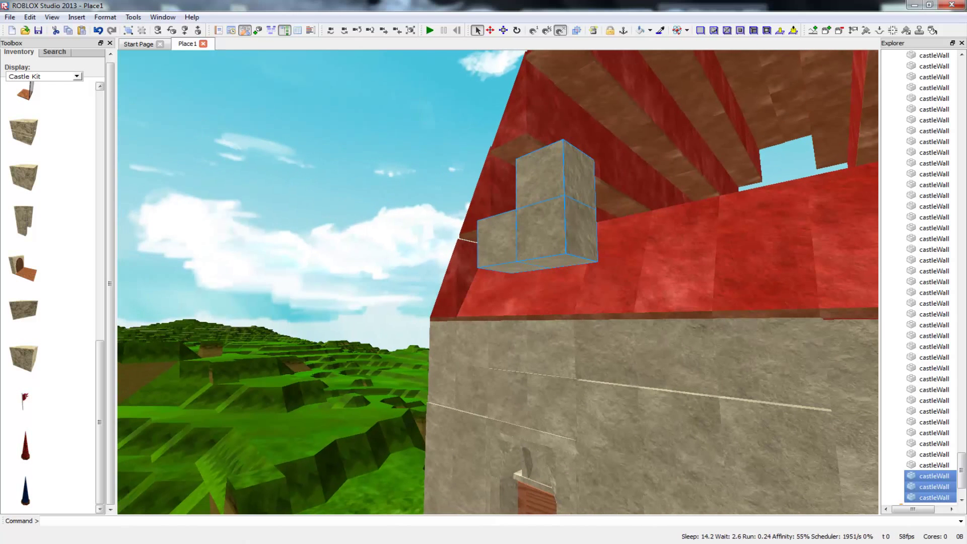
{"action": "left_click_drag", "start_coordinate": [319, 336], "coordinate": [551, 277]}
{"action": "left_click_drag", "start_coordinate": [625, 333], "coordinate": [585, 337]}
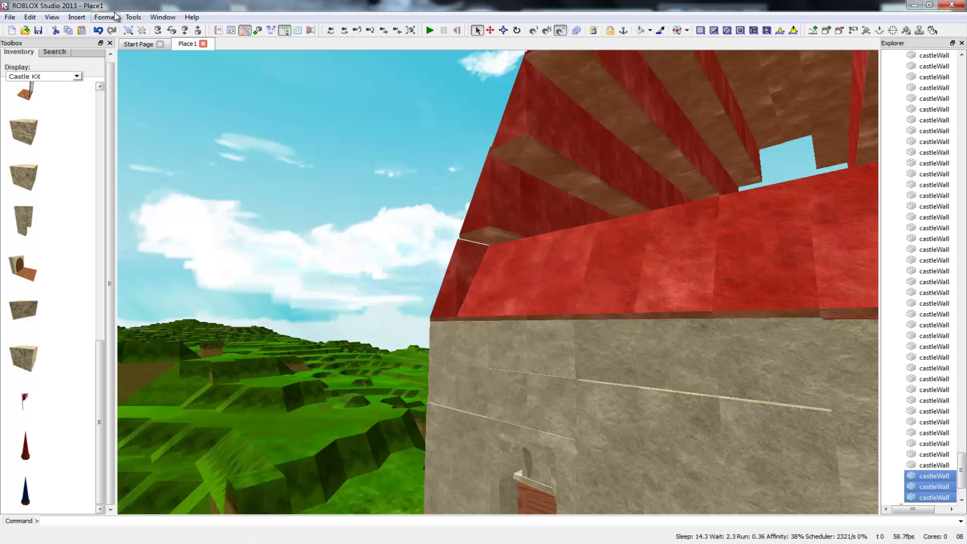
Step: Undo the recent moves of the group of three wall blocks, back to their place just behind the end roof row
{"action": "left_click", "coordinate": [98, 31]}
{"action": "left_click", "coordinate": [98, 30]}
{"action": "left_click", "coordinate": [98, 30]}
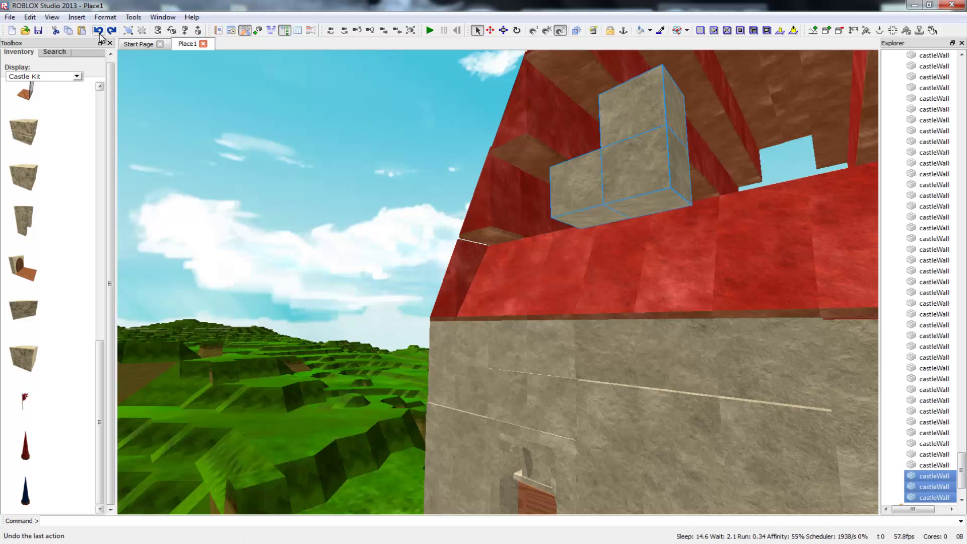
{"action": "left_click", "coordinate": [99, 31]}
{"action": "left_click", "coordinate": [99, 30]}
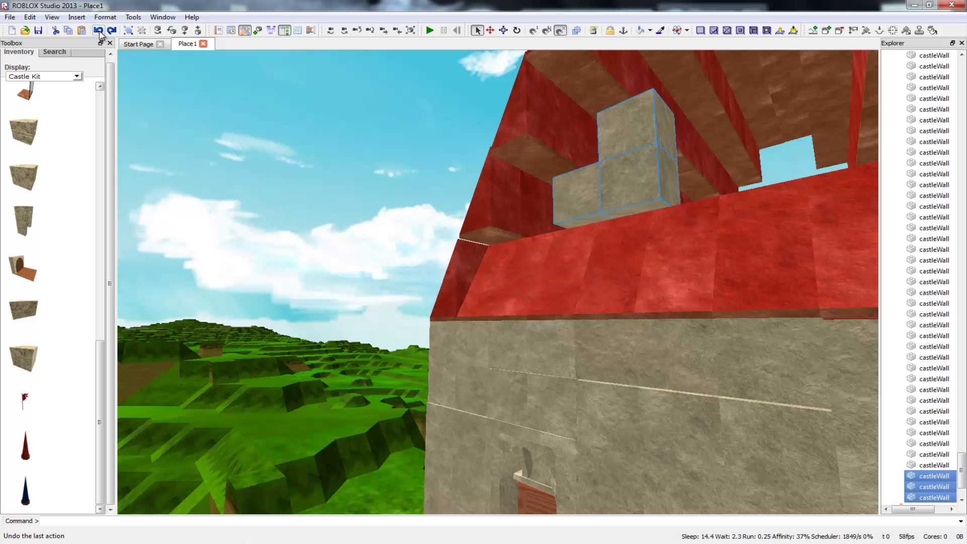
{"action": "left_click", "coordinate": [98, 30]}
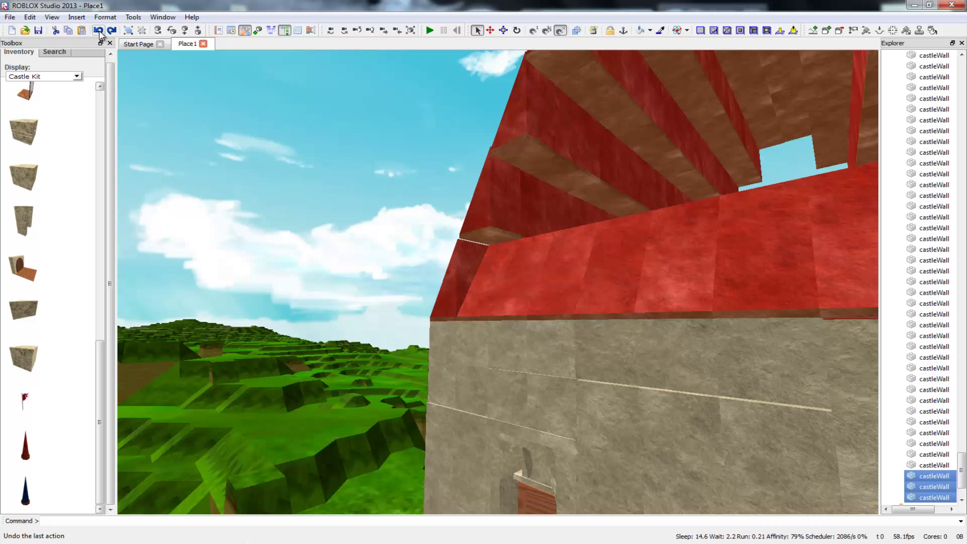
{"action": "left_click", "coordinate": [98, 30]}
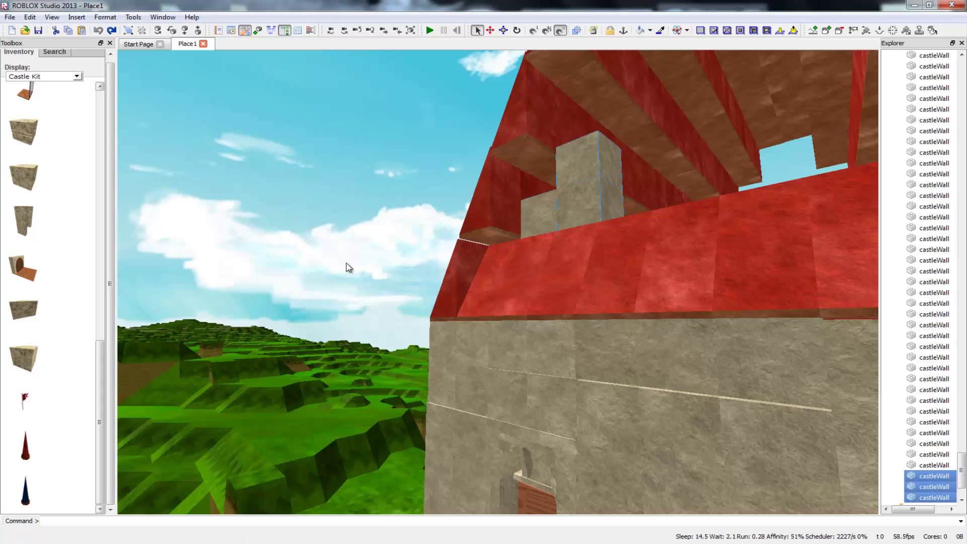
Step: Clear the selection and reselect the three stepped wall blocks together
{"action": "right_click_drag", "start_coordinate": [260, 356], "coordinate": [356, 354]}
{"action": "key", "text": "a"}
{"action": "key", "text": "d"}
{"action": "key", "text": "w"}
{"action": "key", "text": "Escape"}
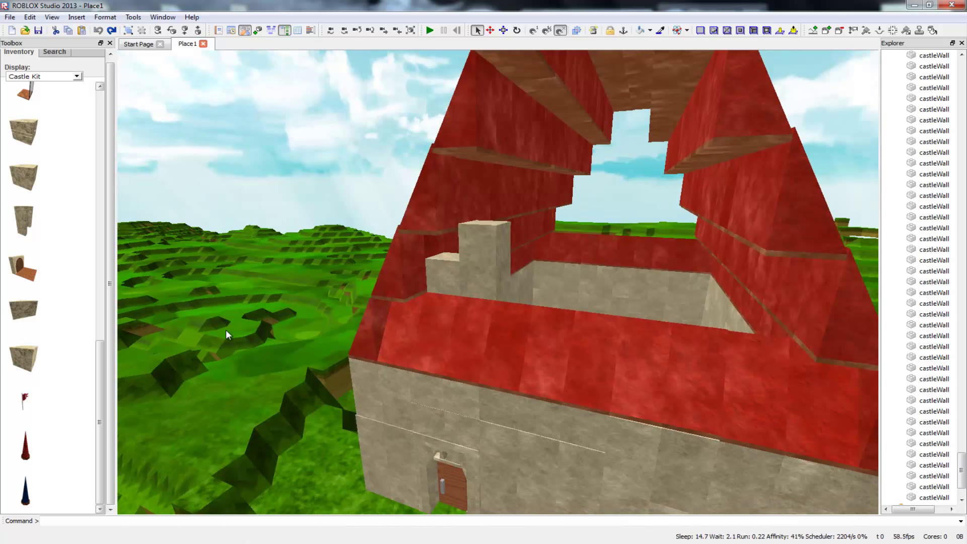
{"action": "left_click", "coordinate": [479, 283]}
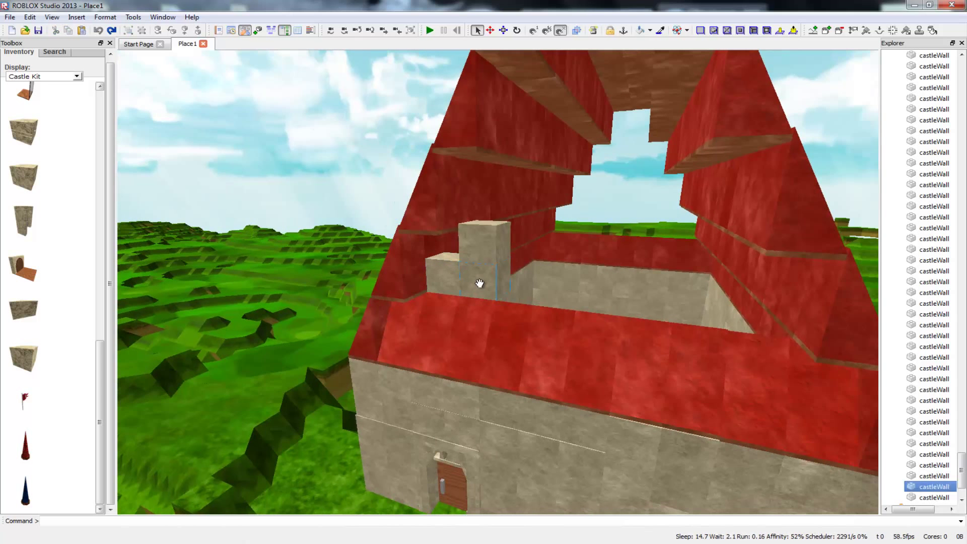
{"action": "left_click", "coordinate": [484, 248]}
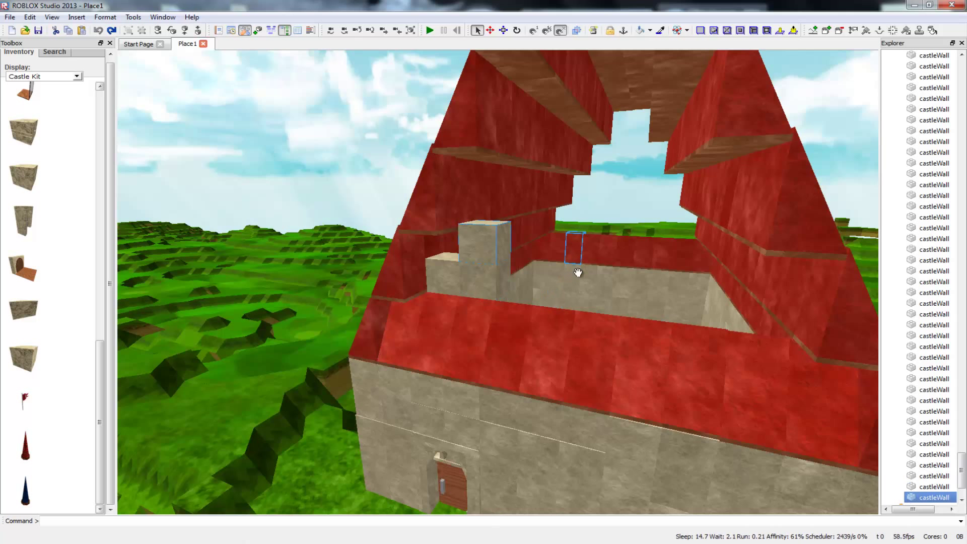
{"action": "right_click_drag", "start_coordinate": [582, 297], "coordinate": [680, 322]}
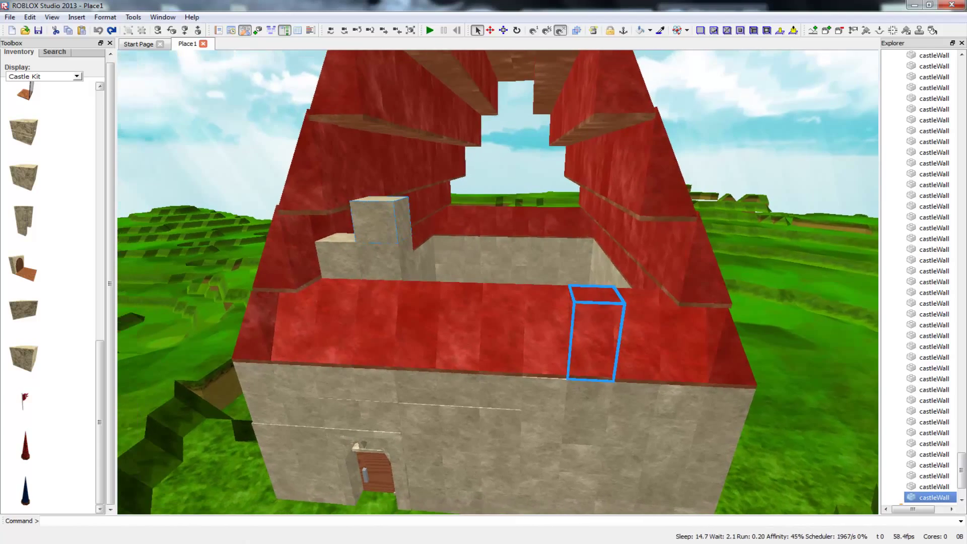
{"action": "mouse_move", "coordinate": [582, 297]}
{"action": "right_mouse_down"}
{"action": "mouse_move", "coordinate": [499, 263]}
{"action": "mouse_move", "coordinate": [554, 293]}
{"action": "mouse_move", "coordinate": [580, 293]}
{"action": "right_mouse_up"}
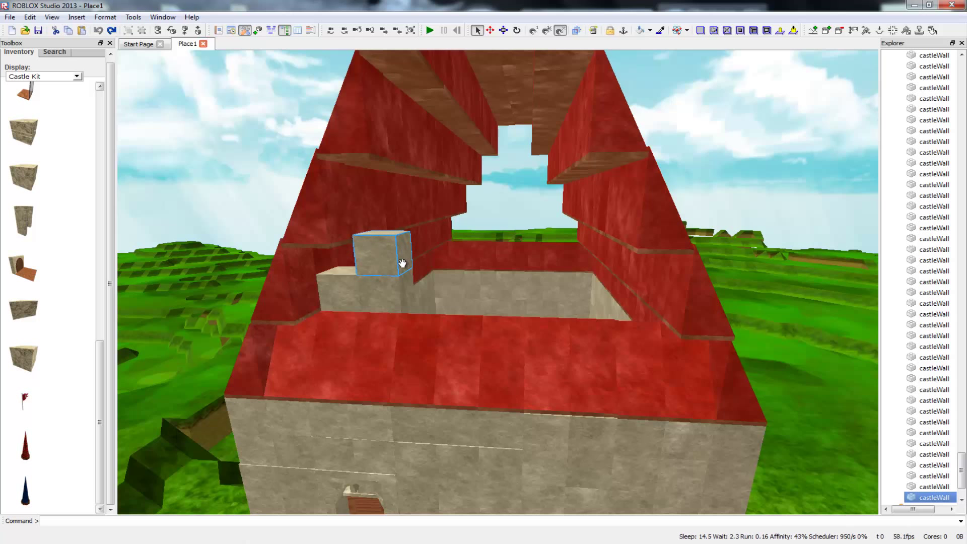
{"action": "left_click", "coordinate": [352, 294]}
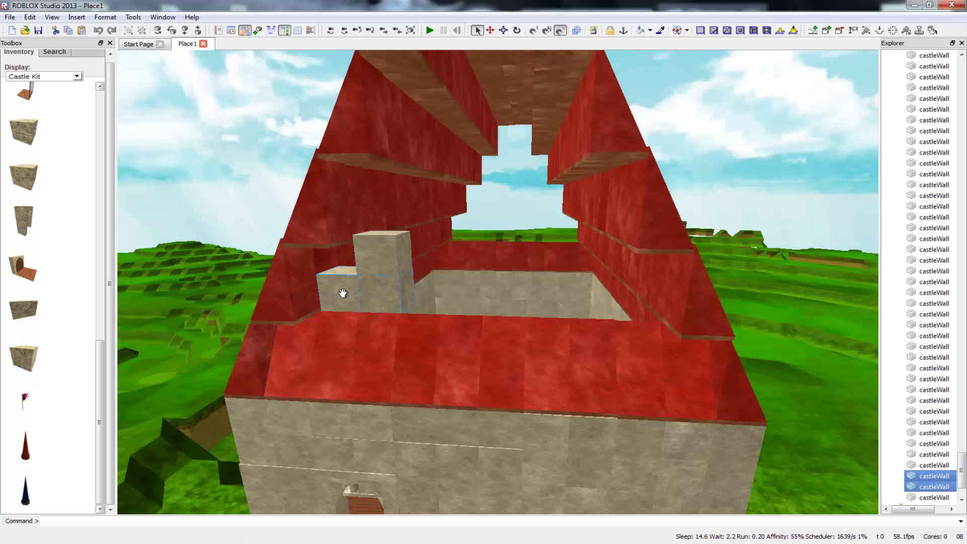
{"action": "left_click", "coordinate": [384, 269], "text": "ctrl"}
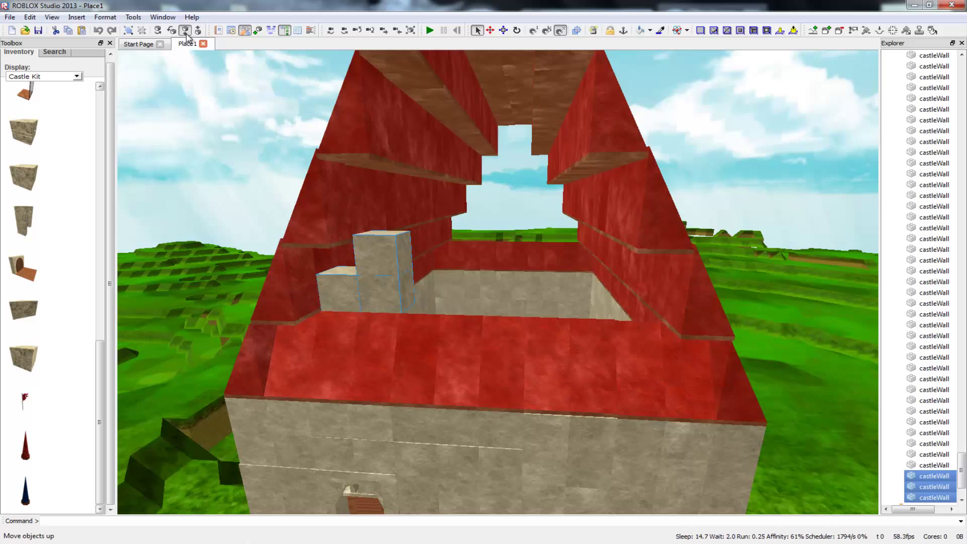
Step: Raise the three stepped wall blocks slightly above the end roof row, undoing the excess upward movement
{"action": "left_click", "coordinate": [185, 31]}
{"action": "left_click", "coordinate": [186, 31]}
{"action": "left_click", "coordinate": [185, 31]}
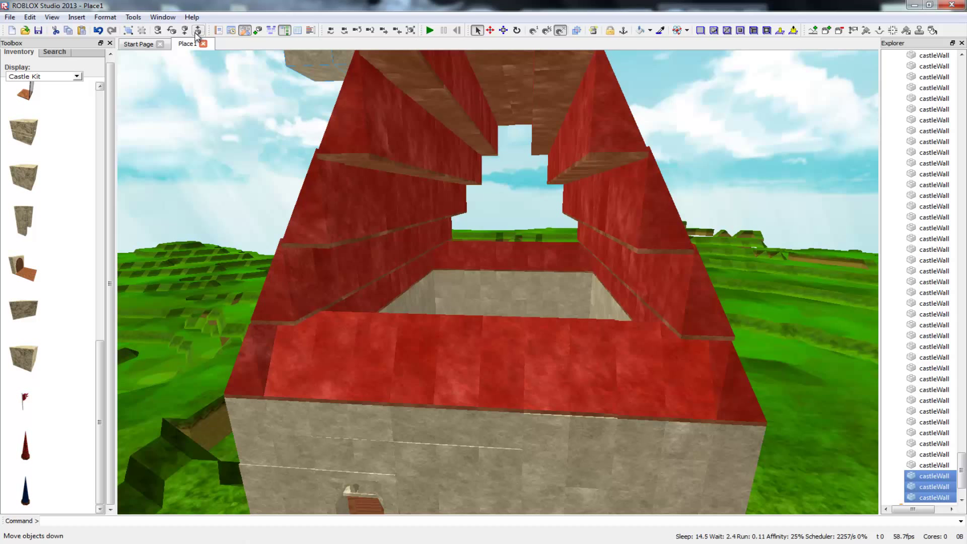
{"action": "left_click", "coordinate": [99, 31]}
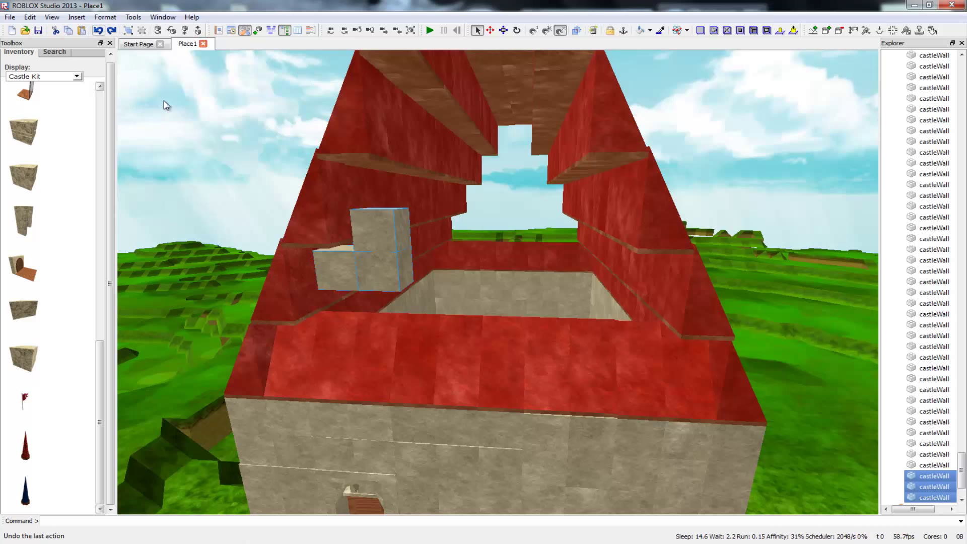
Step: Duplicate the two lower wall blocks of the raised group by copying and pasting them
{"action": "right_click_drag", "start_coordinate": [317, 303], "coordinate": [146, 267]}
{"action": "key", "text": "w"}
{"action": "key", "text": "w"}
{"action": "key", "text": "w"}
{"action": "key", "text": "s"}
{"action": "key", "text": "w"}
{"action": "key", "text": "w"}
{"action": "right_click_drag", "start_coordinate": [282, 322], "coordinate": [322, 305]}
{"action": "key", "text": "w"}
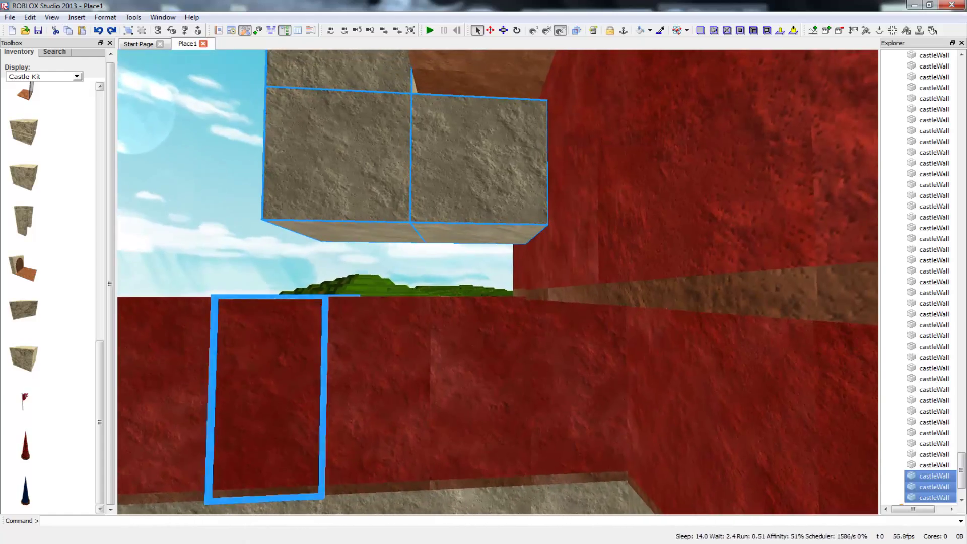
{"action": "left_click", "coordinate": [281, 244]}
{"action": "left_click", "coordinate": [313, 184]}
{"action": "left_click", "coordinate": [463, 196], "text": "ctrl"}
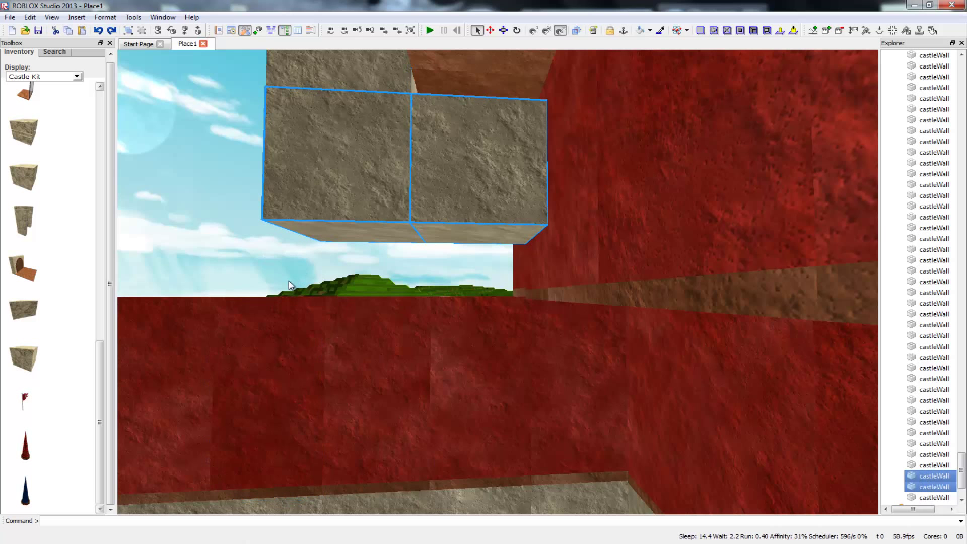
{"action": "scroll", "coordinate": [270, 375], "scroll_direction": "down", "scroll_amount": 2}
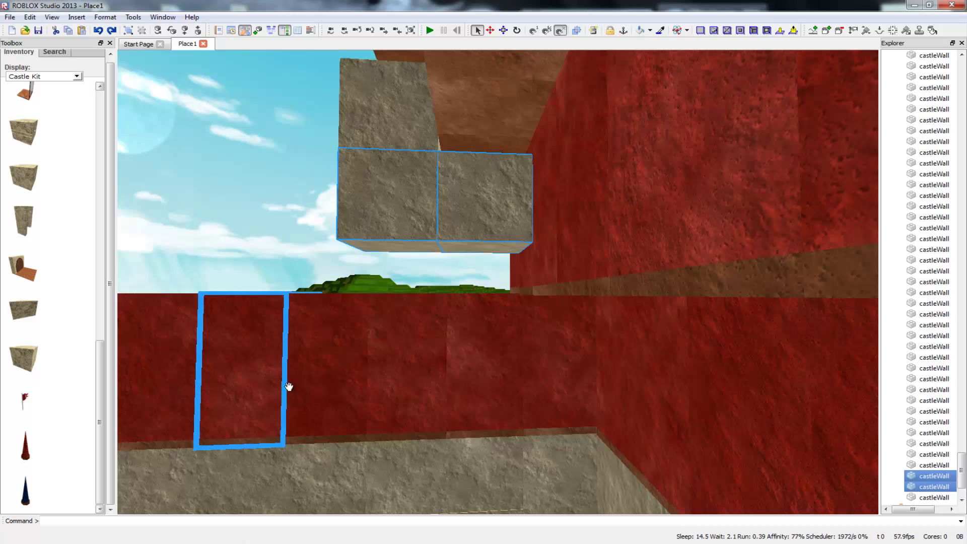
{"action": "left_click", "coordinate": [261, 427]}
{"action": "key", "text": "ctrl+v"}
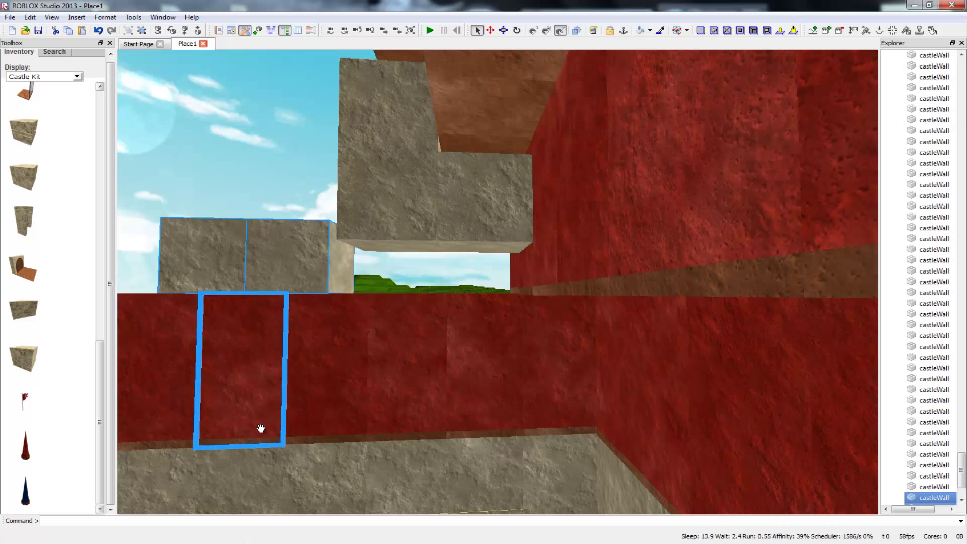
Step: Try to position the pasted wall blocks beneath the raised stepped group at the open gable
{"action": "left_click_drag", "start_coordinate": [274, 278], "coordinate": [445, 394]}
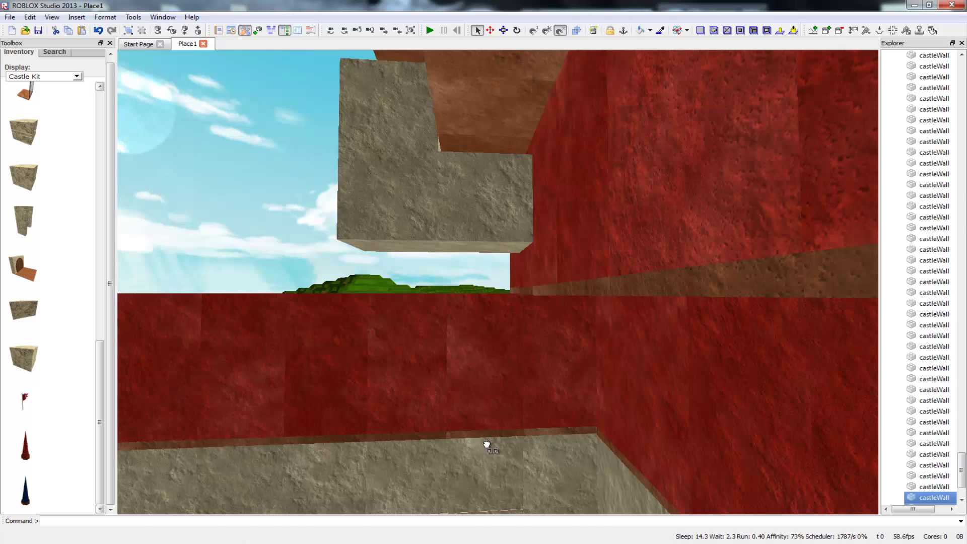
{"action": "right_click_drag", "start_coordinate": [487, 445], "coordinate": [487, 450]}
{"action": "scroll", "coordinate": [487, 451], "scroll_direction": "down", "scroll_amount": 3}
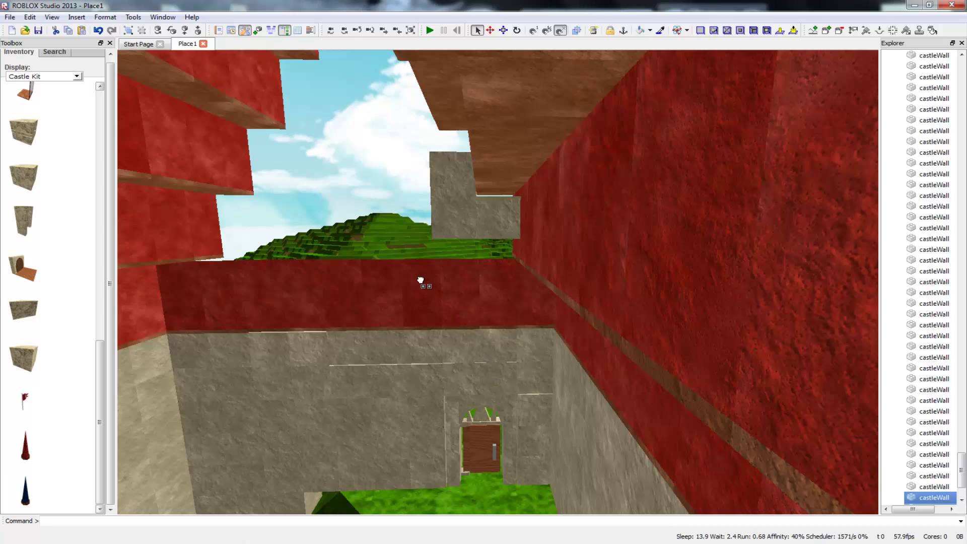
{"action": "left_click_drag", "start_coordinate": [332, 234], "coordinate": [481, 374]}
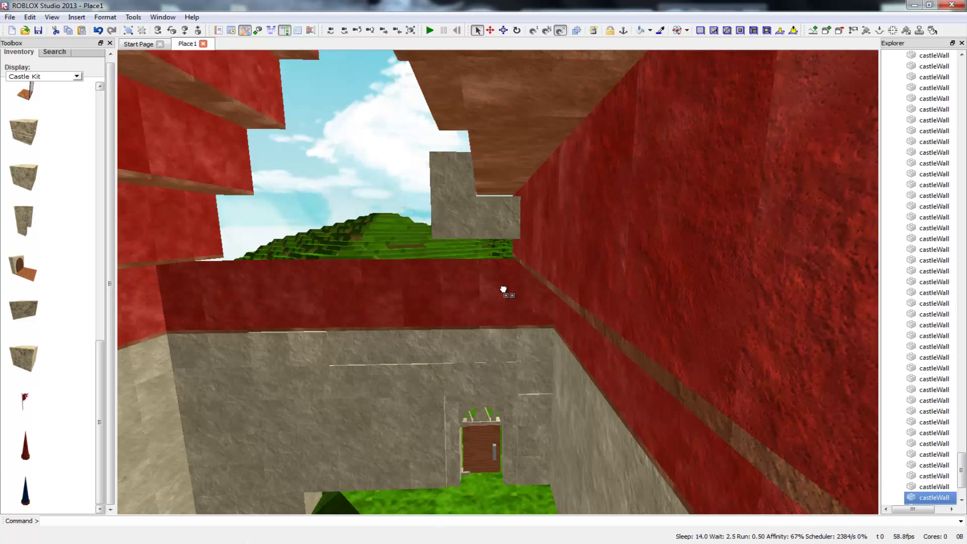
{"action": "right_click_drag", "start_coordinate": [481, 374], "coordinate": [493, 309]}
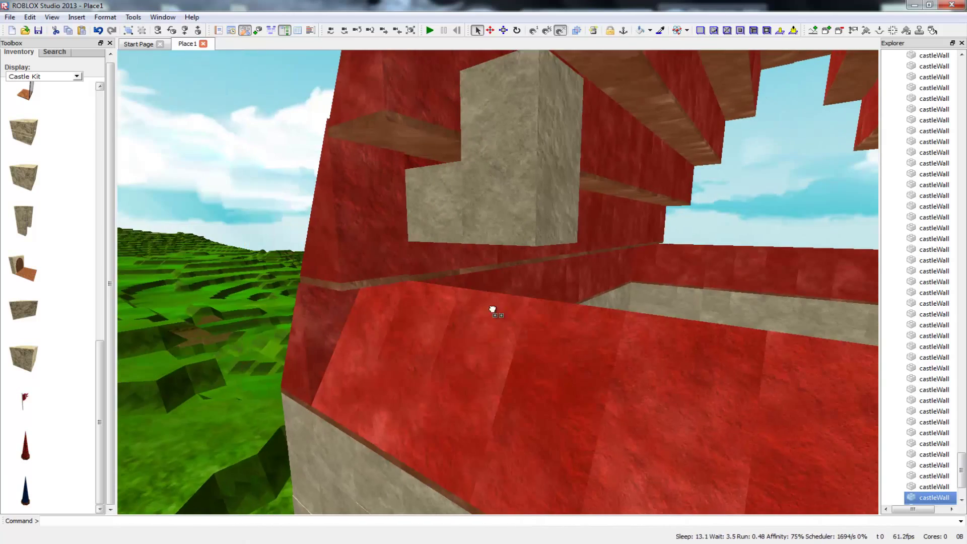
{"action": "scroll", "coordinate": [590, 260], "scroll_direction": "down", "scroll_amount": 3}
{"action": "left_click_drag", "start_coordinate": [546, 252], "coordinate": [583, 195]}
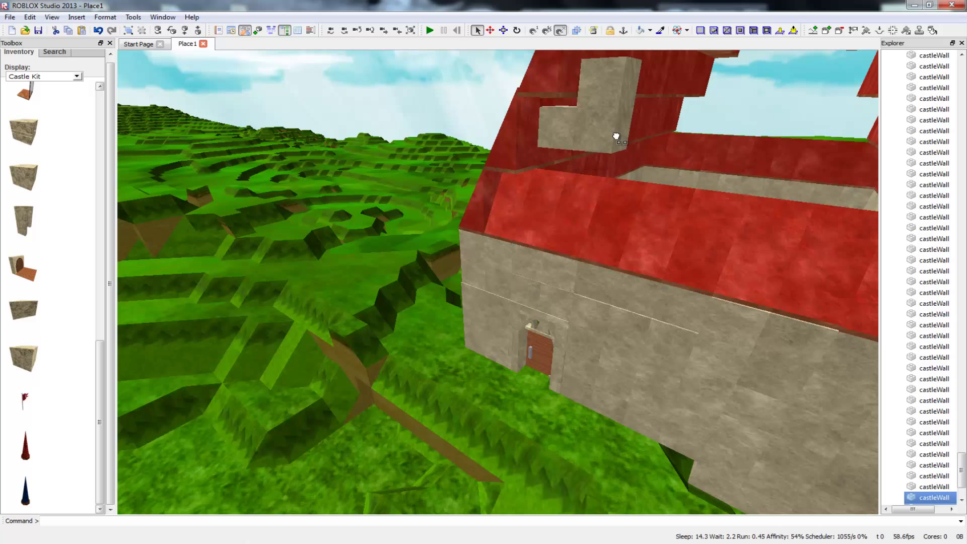
{"action": "right_click_drag", "start_coordinate": [630, 135], "coordinate": [595, 161]}
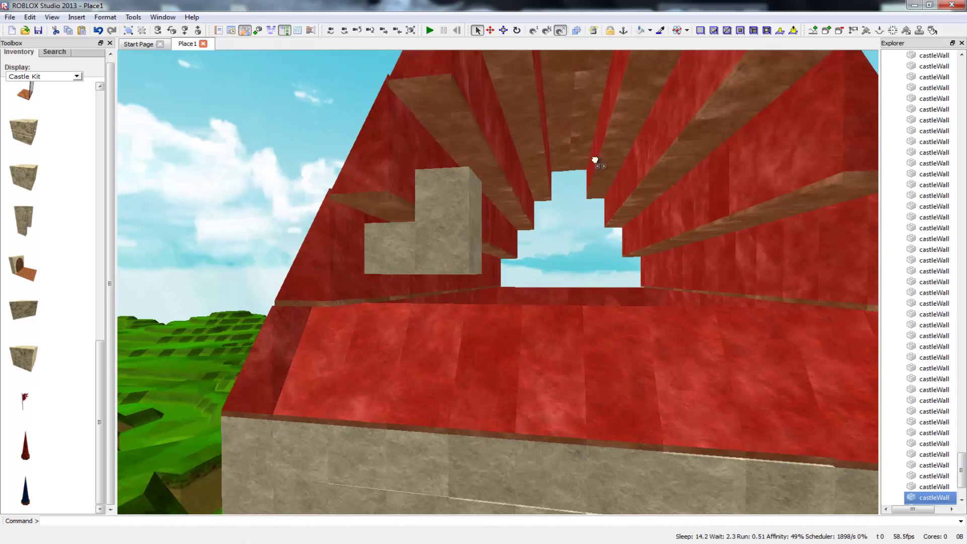
{"action": "scroll", "coordinate": [433, 366], "scroll_direction": "down", "scroll_amount": 3}
{"action": "left_click_drag", "start_coordinate": [433, 366], "coordinate": [354, 492]}
{"action": "right_click_drag", "start_coordinate": [354, 492], "coordinate": [334, 479]}
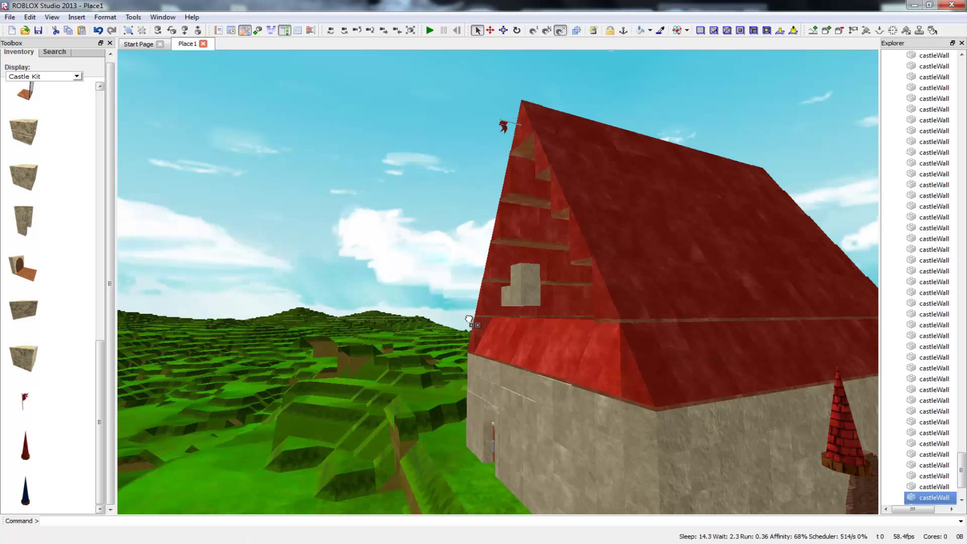
Step: Bring the pasted wall block inside the roof, just below the raised stepped group
{"action": "left_click_drag", "start_coordinate": [493, 369], "coordinate": [514, 274]}
{"action": "left_click_drag", "start_coordinate": [507, 309], "coordinate": [787, 431]}
{"action": "key", "text": "a"}
{"action": "left_click_drag", "start_coordinate": [668, 352], "coordinate": [549, 54]}
{"action": "key", "text": "a"}
{"action": "right_click_drag", "start_coordinate": [607, 438], "coordinate": [665, 454]}
{"action": "left_click_drag", "start_coordinate": [365, 451], "coordinate": [652, 277]}
{"action": "right_click_drag", "start_coordinate": [652, 277], "coordinate": [605, 277]}
{"action": "scroll", "coordinate": [631, 268], "scroll_direction": "down", "scroll_amount": 5}
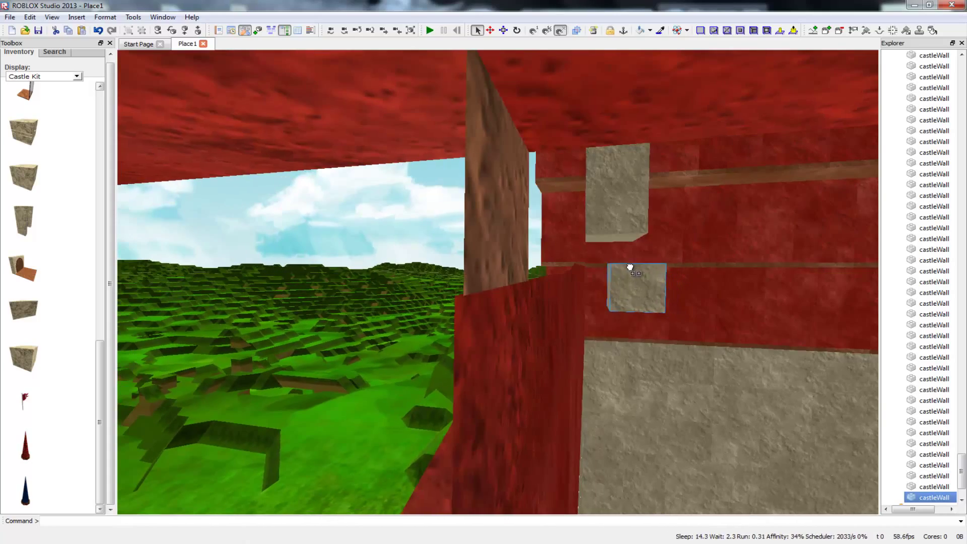
Step: Set the first pasted wall block directly beneath the outer lower block of the stepped group
{"action": "left_click_drag", "start_coordinate": [630, 267], "coordinate": [611, 250]}
{"action": "right_click_drag", "start_coordinate": [611, 250], "coordinate": [588, 252]}
{"action": "left_click_drag", "start_coordinate": [615, 250], "coordinate": [637, 202]}
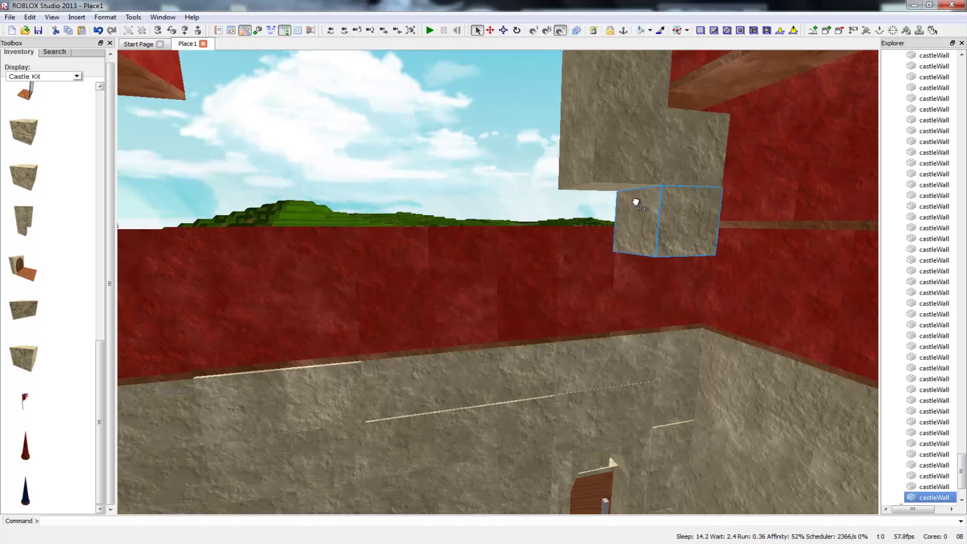
{"action": "right_click_drag", "start_coordinate": [633, 311], "coordinate": [527, 288]}
Step: Select the second pasted wall block and move it toward the inner column of the stepped group
{"action": "left_click", "coordinate": [627, 285]}
{"action": "right_click_drag", "start_coordinate": [615, 282], "coordinate": [615, 310]}
{"action": "left_click_drag", "start_coordinate": [641, 263], "coordinate": [627, 318]}
{"action": "right_click_drag", "start_coordinate": [626, 317], "coordinate": [616, 294]}
{"action": "left_click_drag", "start_coordinate": [616, 294], "coordinate": [600, 200]}
{"action": "mouse_move", "coordinate": [600, 201]}
{"action": "right_mouse_down"}
{"action": "mouse_move", "coordinate": [642, 226]}
{"action": "mouse_move", "coordinate": [593, 193]}
{"action": "right_mouse_up"}
{"action": "mouse_move", "coordinate": [593, 193]}
{"action": "left_mouse_down"}
{"action": "mouse_move", "coordinate": [610, 174]}
{"action": "mouse_move", "coordinate": [600, 183]}
{"action": "left_mouse_up"}
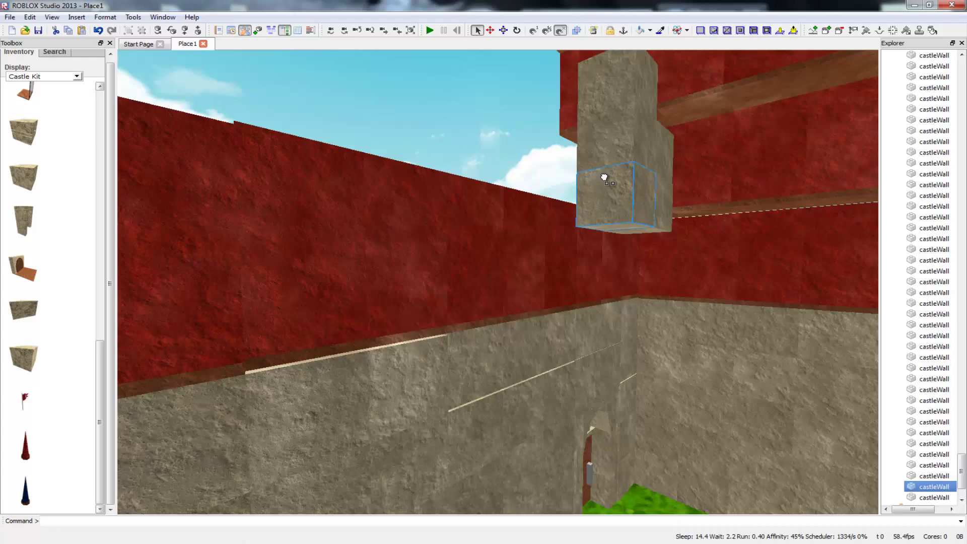
Step: Adjust the second pasted wall block's depth and height to fit under the inner column, beside the first block
{"action": "right_click_drag", "start_coordinate": [602, 194], "coordinate": [623, 260]}
{"action": "key", "text": "w"}
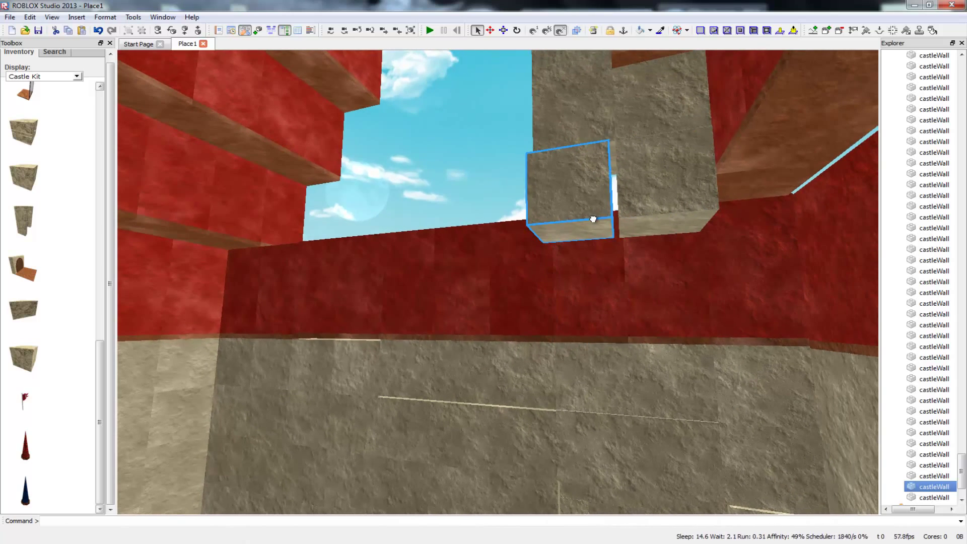
{"action": "right_click_drag", "start_coordinate": [614, 222], "coordinate": [645, 226]}
{"action": "mouse_move", "coordinate": [619, 224]}
{"action": "left_mouse_down"}
{"action": "mouse_move", "coordinate": [635, 374]}
{"action": "mouse_move", "coordinate": [605, 213]}
{"action": "left_mouse_up"}
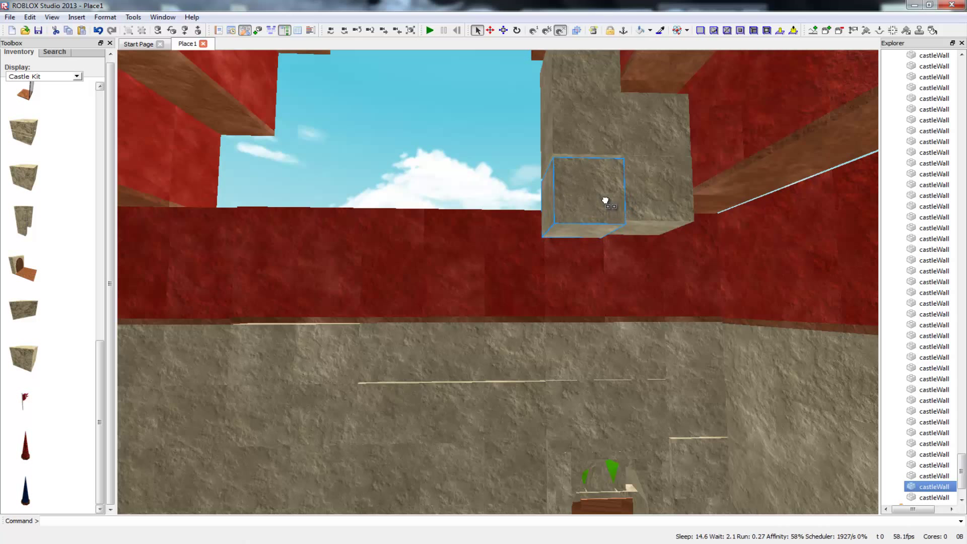
{"action": "left_click_drag", "start_coordinate": [608, 200], "coordinate": [609, 161]}
{"action": "scroll", "coordinate": [613, 203], "scroll_direction": "up", "scroll_amount": 1}
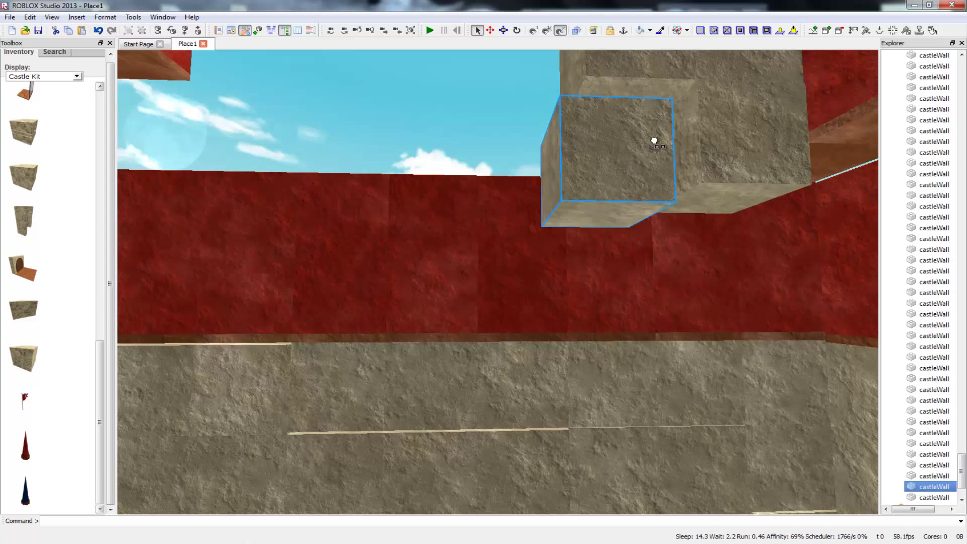
{"action": "right_click_drag", "start_coordinate": [635, 194], "coordinate": [640, 172]}
{"action": "right_click_drag", "start_coordinate": [583, 241], "coordinate": [801, 171]}
{"action": "right_click_drag", "start_coordinate": [802, 221], "coordinate": [739, 263]}
{"action": "left_click_drag", "start_coordinate": [738, 263], "coordinate": [534, 339]}
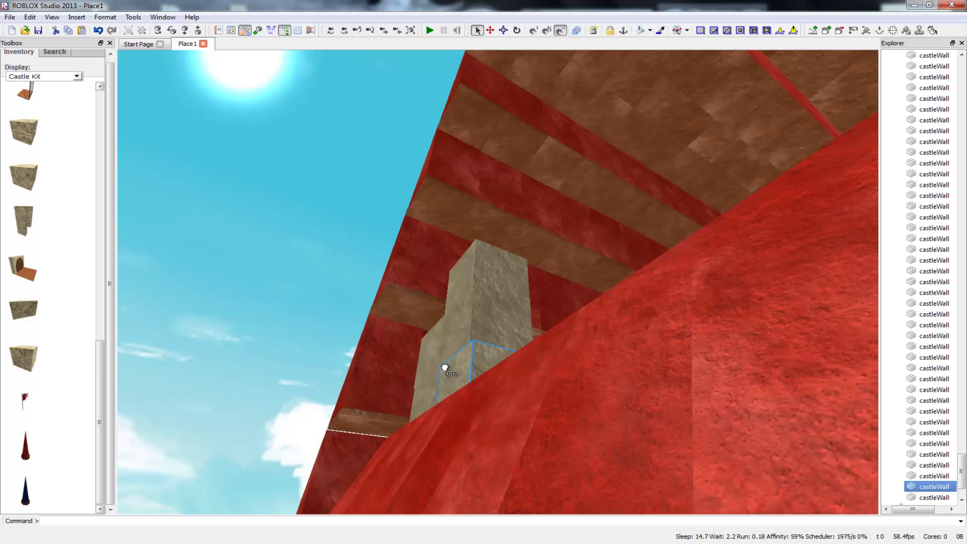
{"action": "right_click_drag", "start_coordinate": [444, 257], "coordinate": [497, 262]}
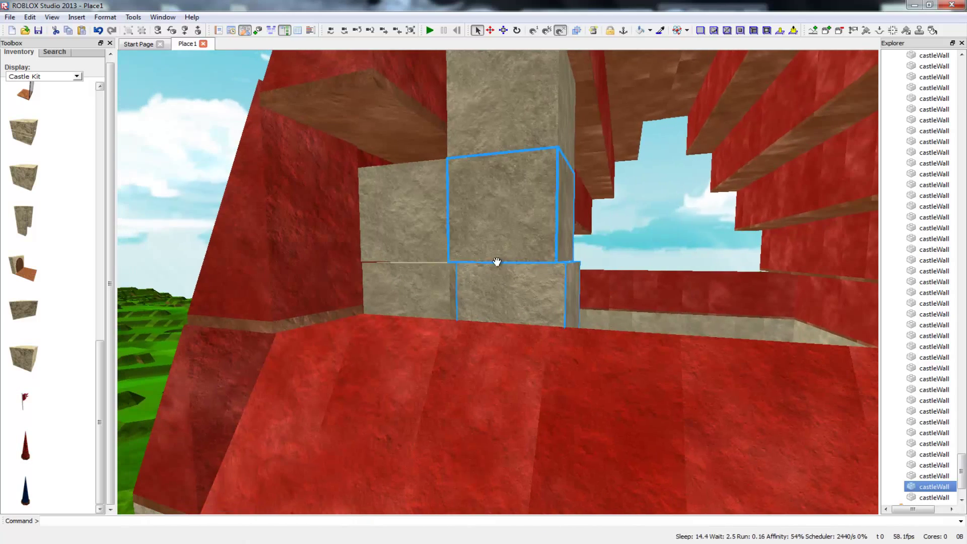
Step: Seat the second wall block in the remaining gap between the inner column and the end roof row
{"action": "left_click_drag", "start_coordinate": [494, 301], "coordinate": [643, 289]}
{"action": "key", "text": "a"}
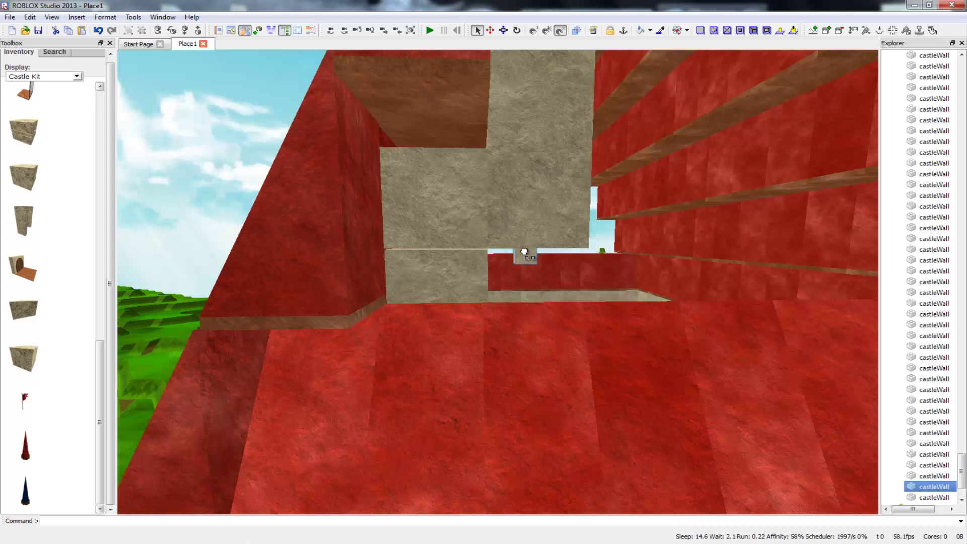
{"action": "left_click_drag", "start_coordinate": [522, 271], "coordinate": [465, 207]}
{"action": "key", "text": "w"}
{"action": "scroll", "coordinate": [527, 261], "scroll_direction": "down", "scroll_amount": 5}
{"action": "right_click_drag", "start_coordinate": [464, 207], "coordinate": [423, 214]}
{"action": "left_click_drag", "start_coordinate": [423, 214], "coordinate": [446, 183]}
{"action": "right_click_drag", "start_coordinate": [446, 179], "coordinate": [589, 179]}
Step: Add another copy of the wall block and move it up onto the inner column in the gable
{"action": "right_click_drag", "start_coordinate": [478, 246], "coordinate": [473, 227]}
{"action": "left_click", "coordinate": [473, 226]}
{"action": "left_click_drag", "start_coordinate": [473, 226], "coordinate": [519, 463]}
{"action": "scroll", "coordinate": [482, 491], "scroll_direction": "down", "scroll_amount": 3}
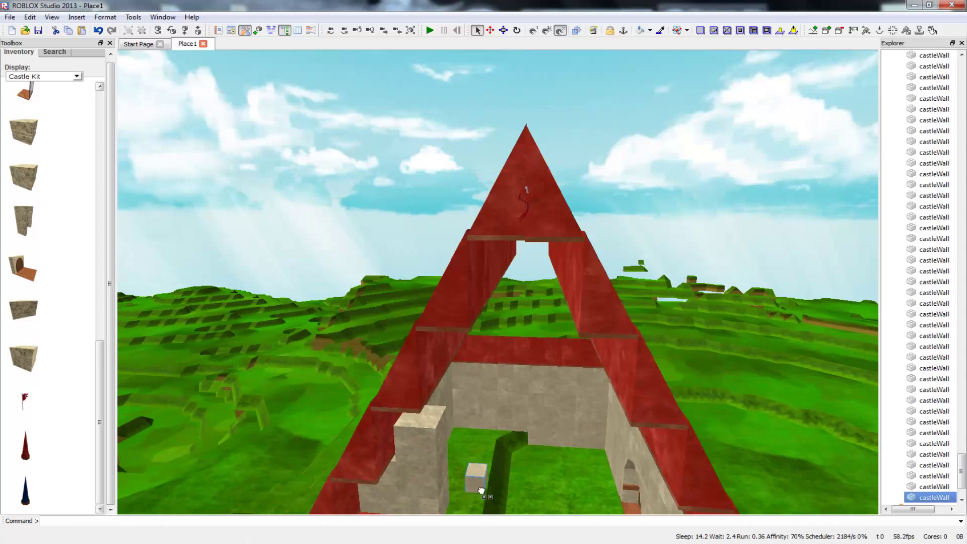
{"action": "mouse_move", "coordinate": [434, 459]}
{"action": "left_mouse_down"}
{"action": "mouse_move", "coordinate": [418, 402]}
{"action": "mouse_move", "coordinate": [440, 439]}
{"action": "mouse_move", "coordinate": [439, 474]}
{"action": "left_mouse_up"}
{"action": "right_click_drag", "start_coordinate": [440, 474], "coordinate": [440, 504]}
{"action": "scroll", "coordinate": [443, 473], "scroll_direction": "up", "scroll_amount": 3}
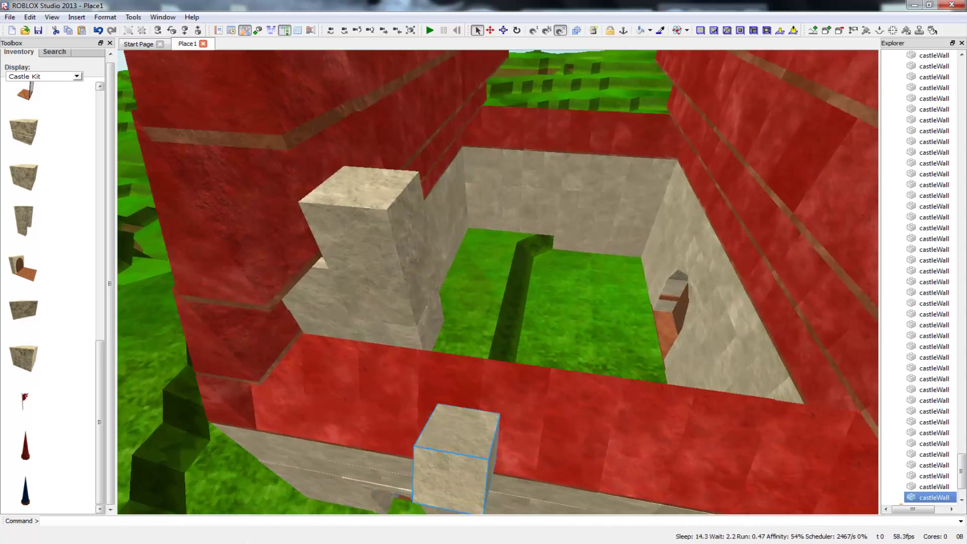
{"action": "left_click_drag", "start_coordinate": [456, 456], "coordinate": [447, 484]}
{"action": "right_click_drag", "start_coordinate": [447, 484], "coordinate": [447, 468]}
{"action": "left_click_drag", "start_coordinate": [448, 470], "coordinate": [487, 336]}
{"action": "scroll", "coordinate": [548, 391], "scroll_direction": "down", "scroll_amount": 5}
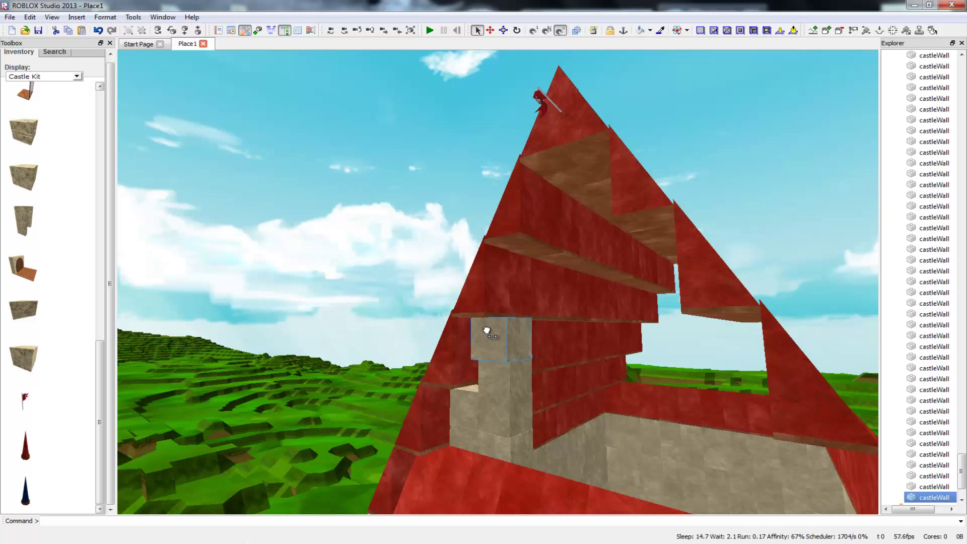
Step: Reposition the new wall block so it sits on the column's top, directly under the roof ledge
{"action": "right_click_drag", "start_coordinate": [487, 332], "coordinate": [283, 373]}
{"action": "scroll", "coordinate": [497, 381], "scroll_direction": "up", "scroll_amount": 4}
{"action": "key", "text": "d"}
{"action": "right_click_drag", "start_coordinate": [424, 347], "coordinate": [417, 344]}
{"action": "left_click_drag", "start_coordinate": [421, 280], "coordinate": [669, 313]}
{"action": "key", "text": "a"}
{"action": "left_click_drag", "start_coordinate": [693, 447], "coordinate": [845, 271]}
{"action": "right_click_drag", "start_coordinate": [845, 270], "coordinate": [843, 273]}
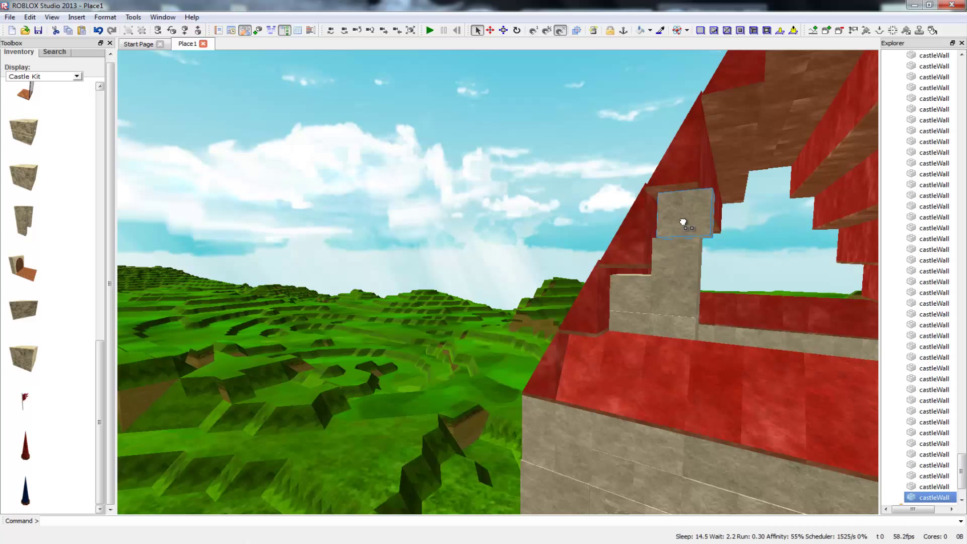
{"action": "mouse_move", "coordinate": [687, 222]}
{"action": "left_mouse_down"}
{"action": "mouse_move", "coordinate": [650, 216]}
{"action": "mouse_move", "coordinate": [671, 215]}
{"action": "left_mouse_up"}
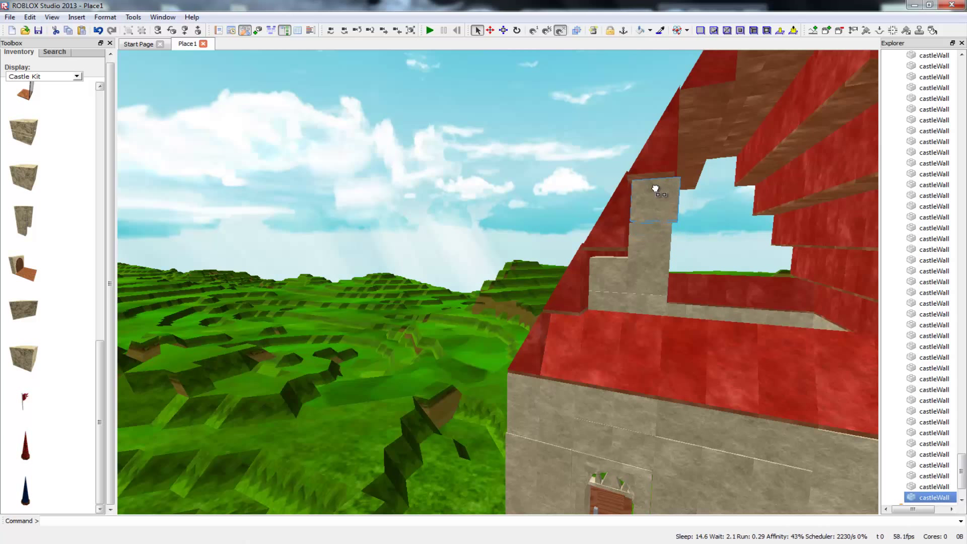
{"action": "key", "text": "w"}
{"action": "left_click_drag", "start_coordinate": [653, 187], "coordinate": [654, 186]}
{"action": "key", "text": "d"}
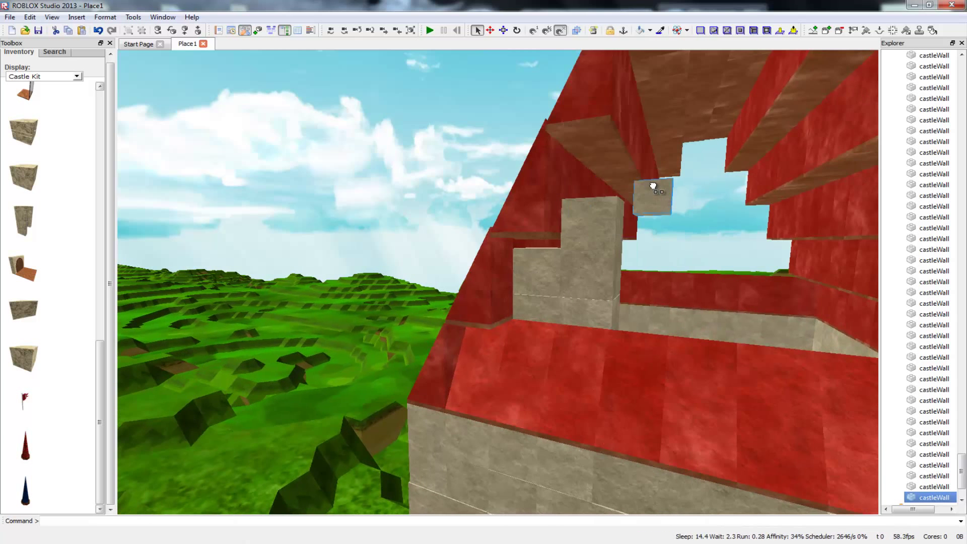
{"action": "left_click_drag", "start_coordinate": [600, 163], "coordinate": [570, 119]}
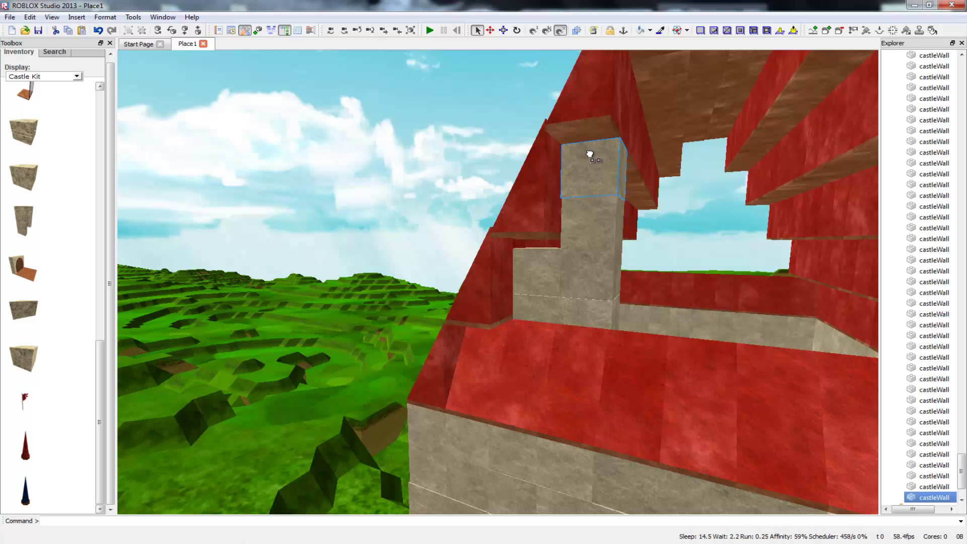
Step: Align the depth of the top wall block with the column beneath it, checking it from inside and above
{"action": "right_click_drag", "start_coordinate": [642, 194], "coordinate": [658, 272]}
{"action": "key", "text": "d"}
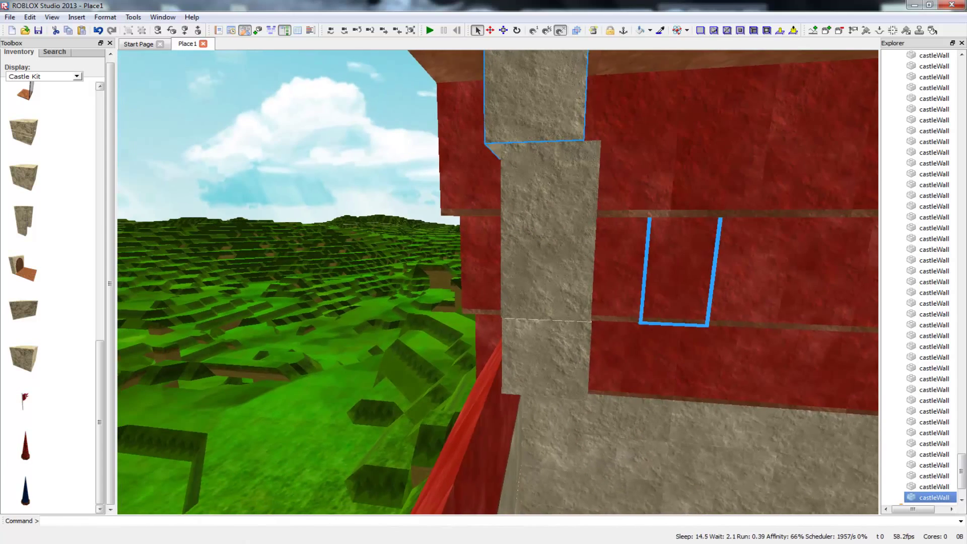
{"action": "key", "text": "a"}
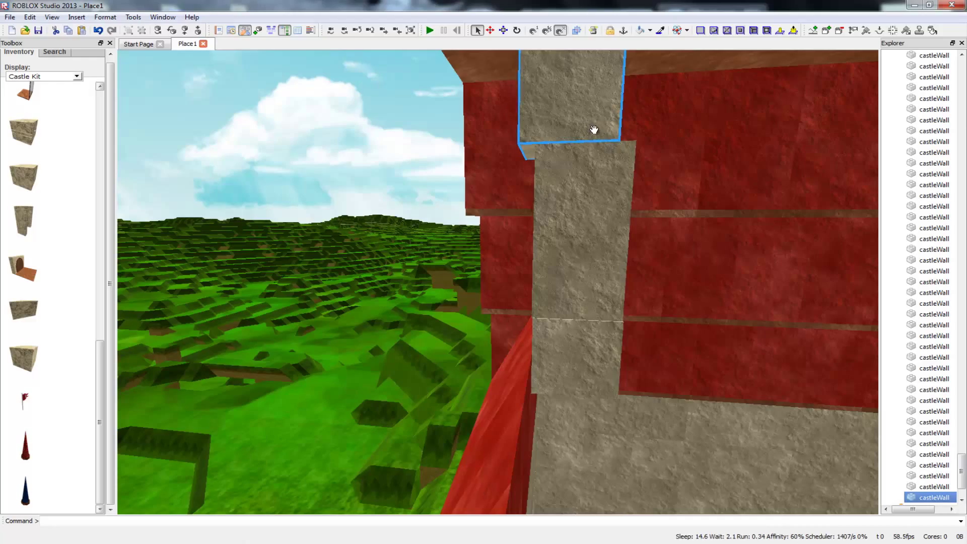
{"action": "key", "text": "w"}
{"action": "mouse_move", "coordinate": [617, 166]}
{"action": "right_mouse_down"}
{"action": "mouse_move", "coordinate": [617, 80]}
{"action": "mouse_move", "coordinate": [618, 166]}
{"action": "right_mouse_up"}
{"action": "right_click_drag", "start_coordinate": [598, 123], "coordinate": [598, 123]}
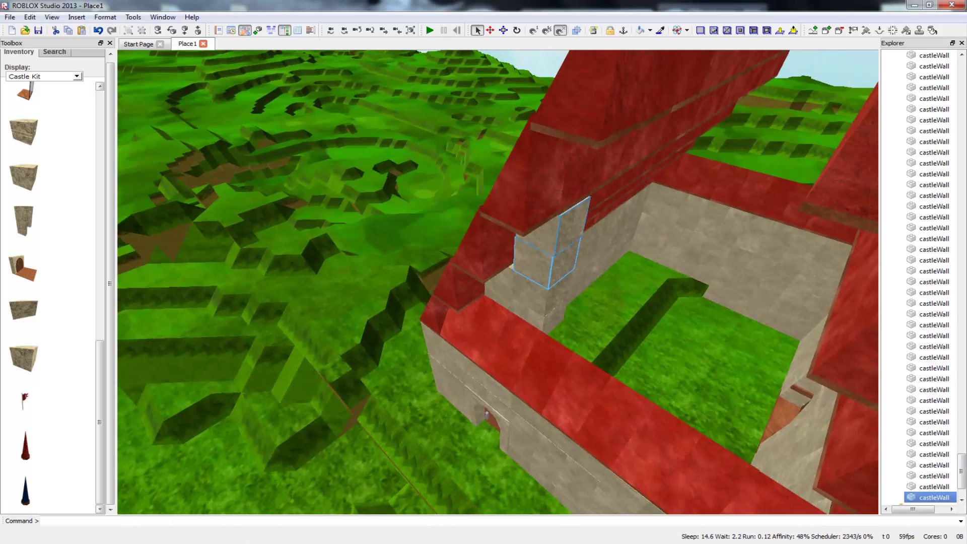
{"action": "right_click_drag", "start_coordinate": [597, 123], "coordinate": [670, 166]}
{"action": "key", "text": "w"}
{"action": "right_click_drag", "start_coordinate": [570, 312], "coordinate": [559, 232]}
{"action": "key", "text": "w"}
{"action": "key", "text": "s"}
{"action": "key", "text": "d"}
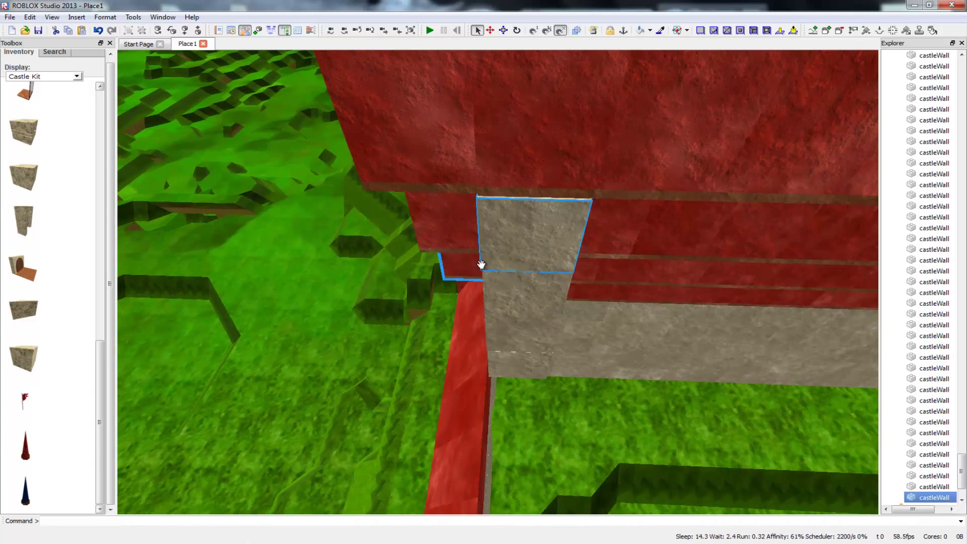
{"action": "right_click_drag", "start_coordinate": [518, 286], "coordinate": [453, 211]}
{"action": "key", "text": "d"}
{"action": "mouse_move", "coordinate": [481, 347]}
{"action": "right_mouse_down"}
{"action": "mouse_move", "coordinate": [475, 324]}
{"action": "mouse_move", "coordinate": [507, 310]}
{"action": "mouse_move", "coordinate": [487, 338]}
{"action": "right_mouse_up"}
Step: Clear the selection and select the lower three stacked wall blocks of the inner column together
{"action": "left_click", "coordinate": [508, 294]}
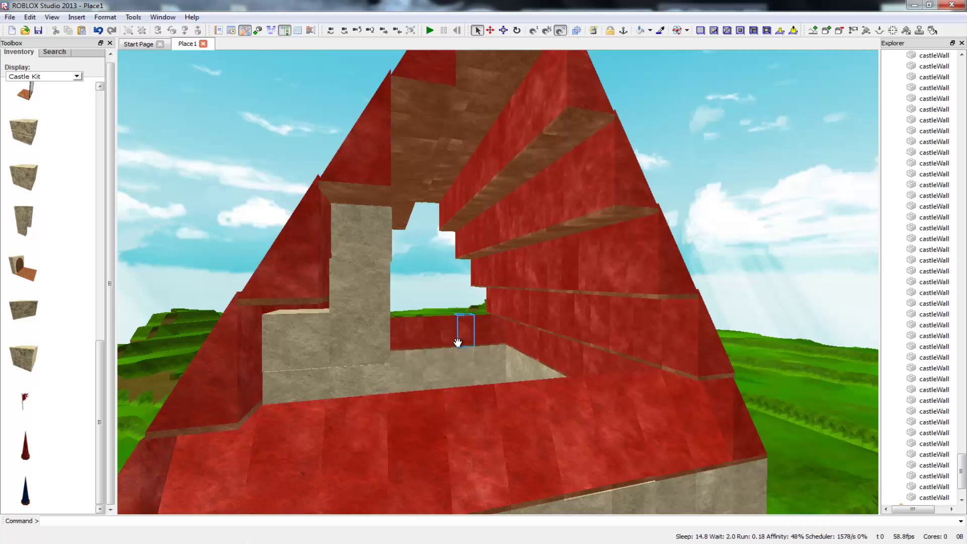
{"action": "left_click", "coordinate": [361, 383]}
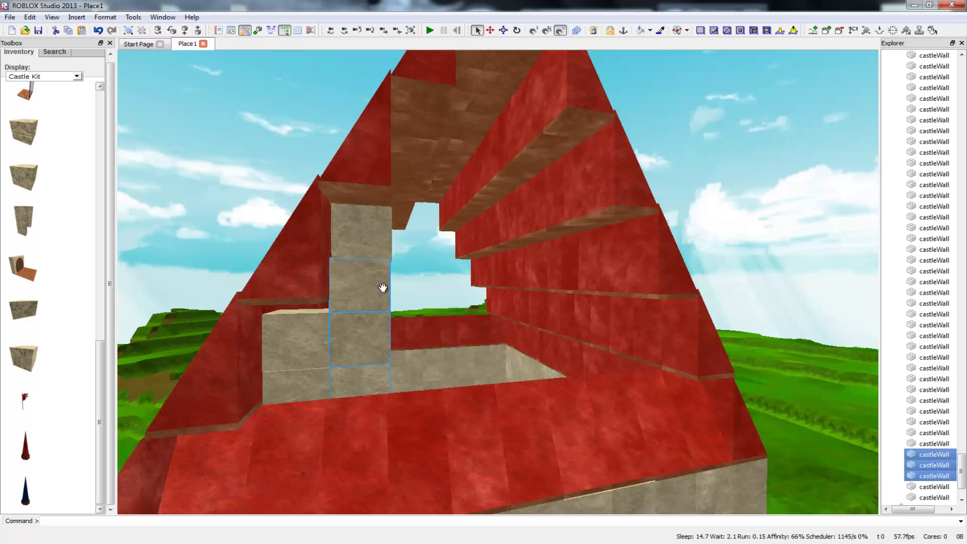
Step: Duplicate the four-block castleWall column standing in the open gable
{"action": "left_click", "coordinate": [369, 248], "text": "ctrl"}
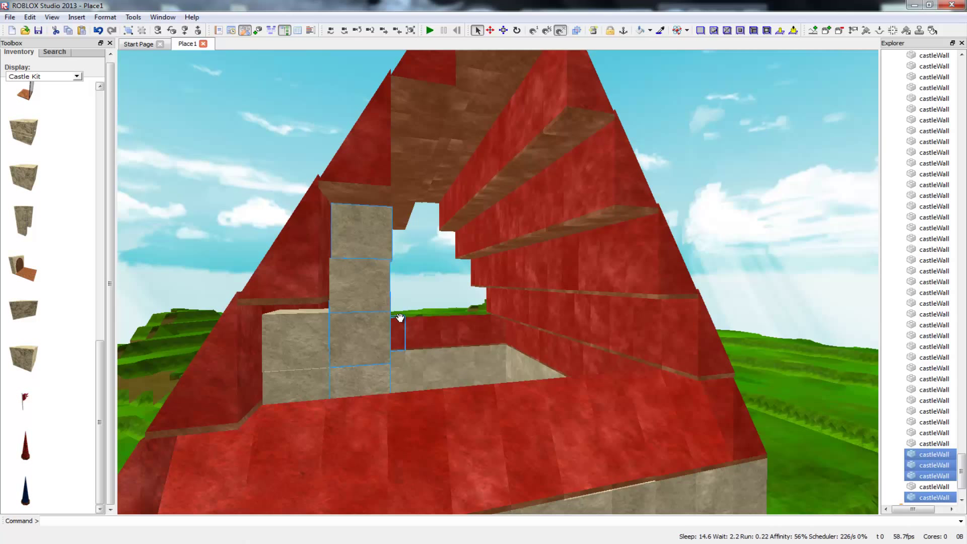
{"action": "left_click", "coordinate": [423, 425]}
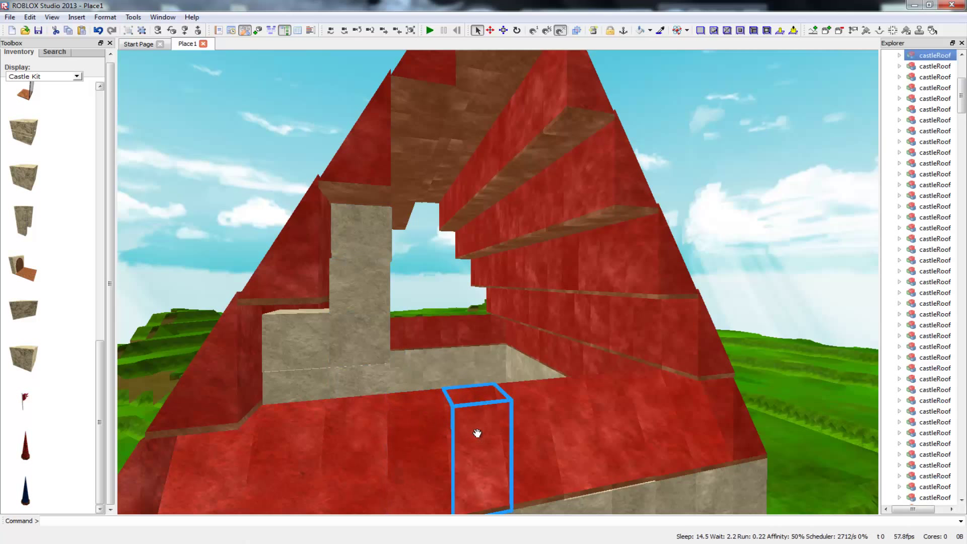
{"action": "key", "text": "ctrl+v"}
{"action": "left_click_drag", "start_coordinate": [475, 378], "coordinate": [434, 354]}
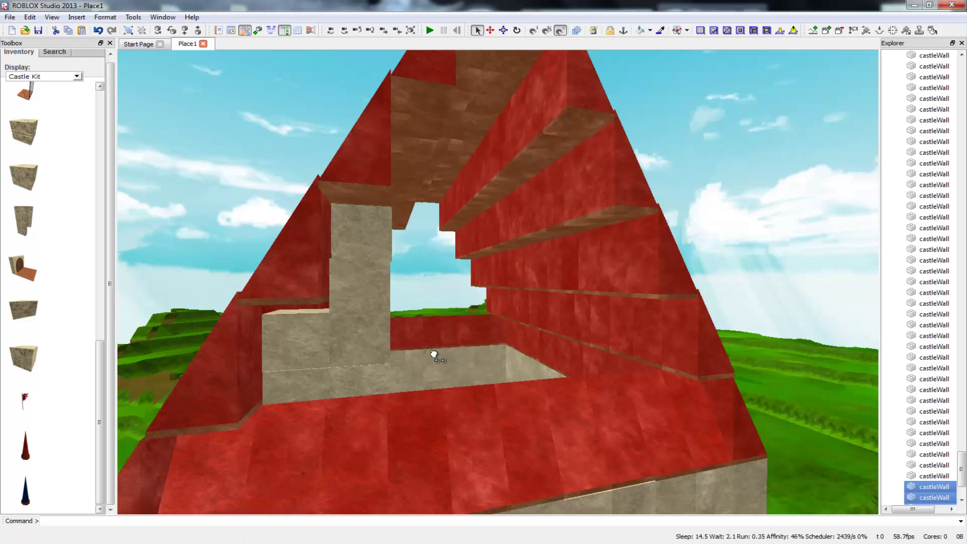
Step: Move the duplicated castleWall column from above the roof down to the ground in front of the building
{"action": "right_click_drag", "start_coordinate": [419, 374], "coordinate": [433, 374]}
{"action": "key", "text": "d"}
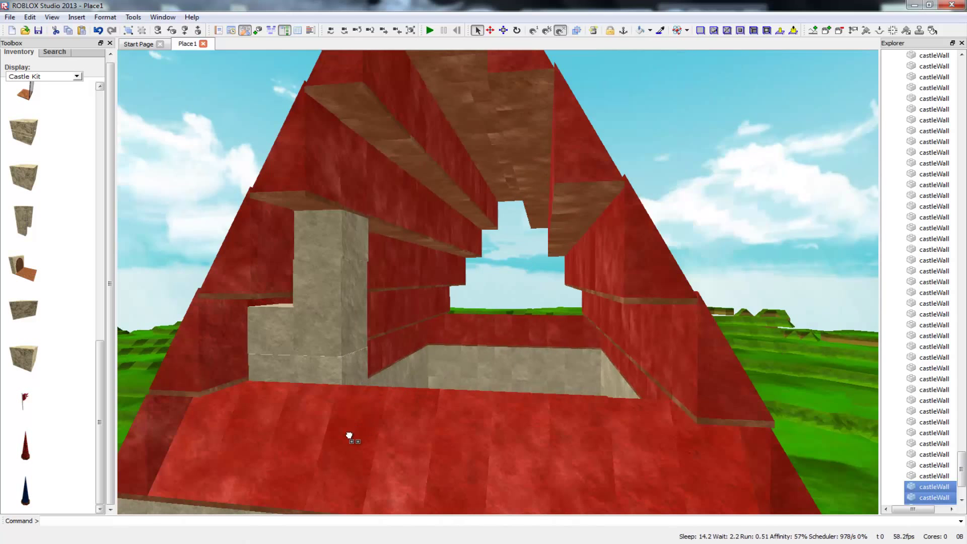
{"action": "left_click_drag", "start_coordinate": [354, 403], "coordinate": [336, 468]}
{"action": "key", "text": "s"}
{"action": "right_click_drag", "start_coordinate": [353, 434], "coordinate": [335, 468]}
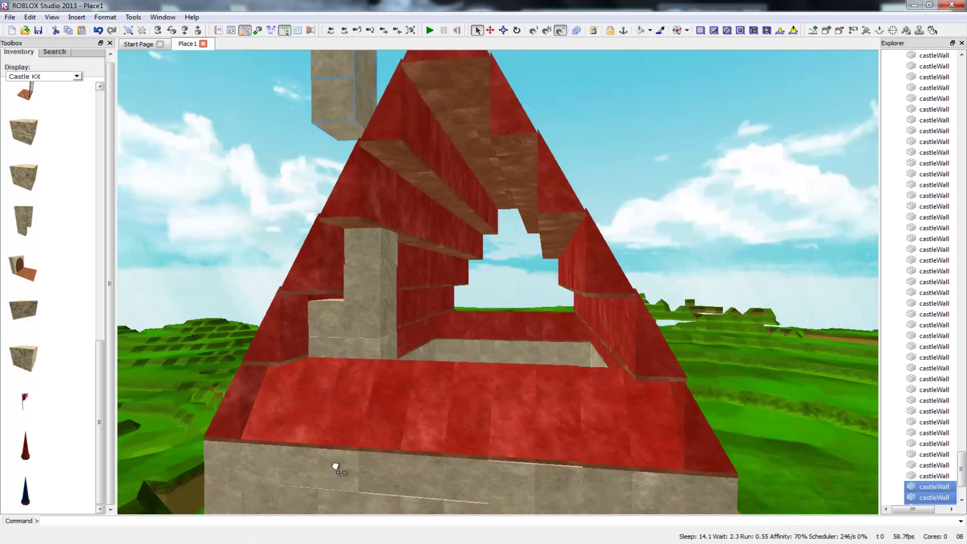
{"action": "left_click_drag", "start_coordinate": [336, 467], "coordinate": [303, 492]}
{"action": "right_click_drag", "start_coordinate": [335, 467], "coordinate": [302, 492]}
{"action": "left_click_drag", "start_coordinate": [302, 492], "coordinate": [371, 344]}
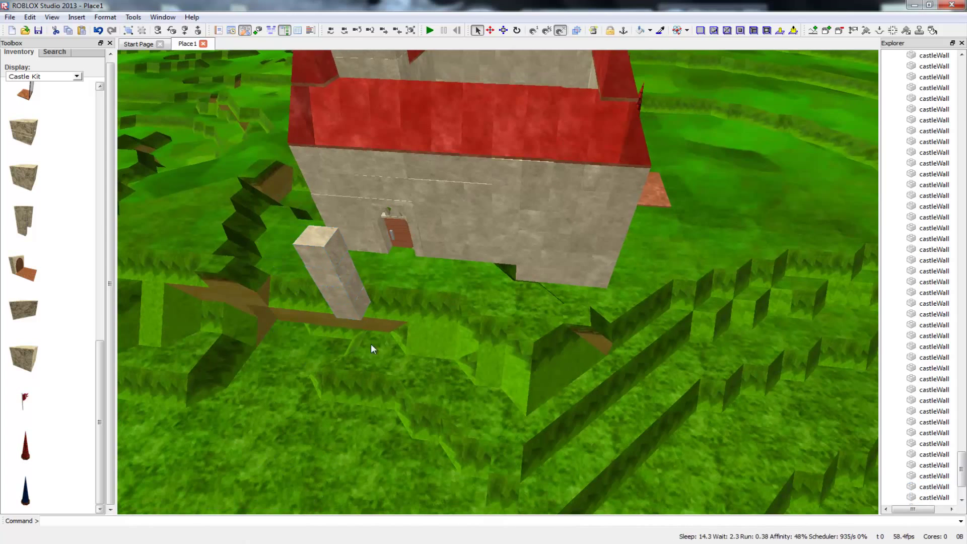
Step: Move one castleWall block from the ground column up against the existing wall column inside the gable
{"action": "left_click_drag", "start_coordinate": [331, 254], "coordinate": [391, 127]}
{"action": "key", "text": "w"}
{"action": "right_click_drag", "start_coordinate": [406, 123], "coordinate": [353, 101]}
{"action": "key", "text": "w"}
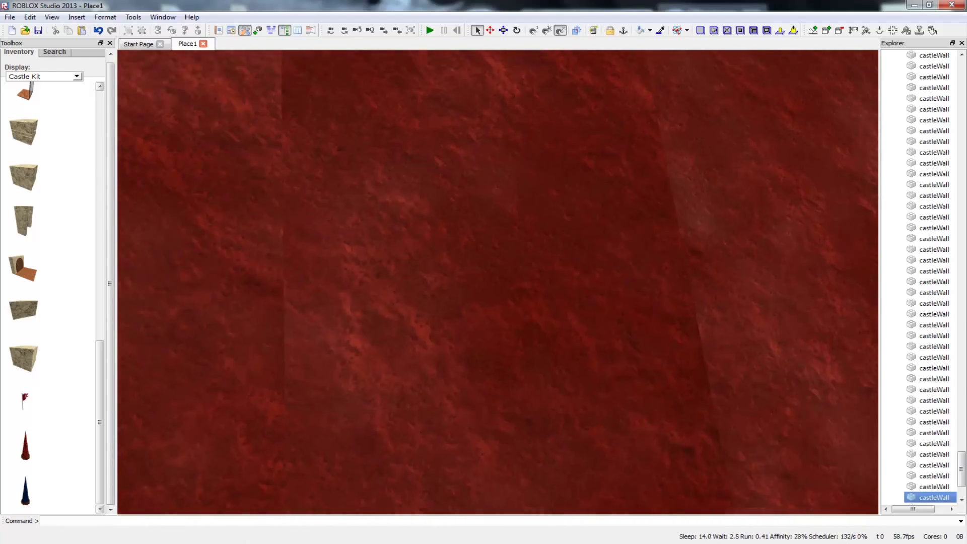
{"action": "key", "text": "w"}
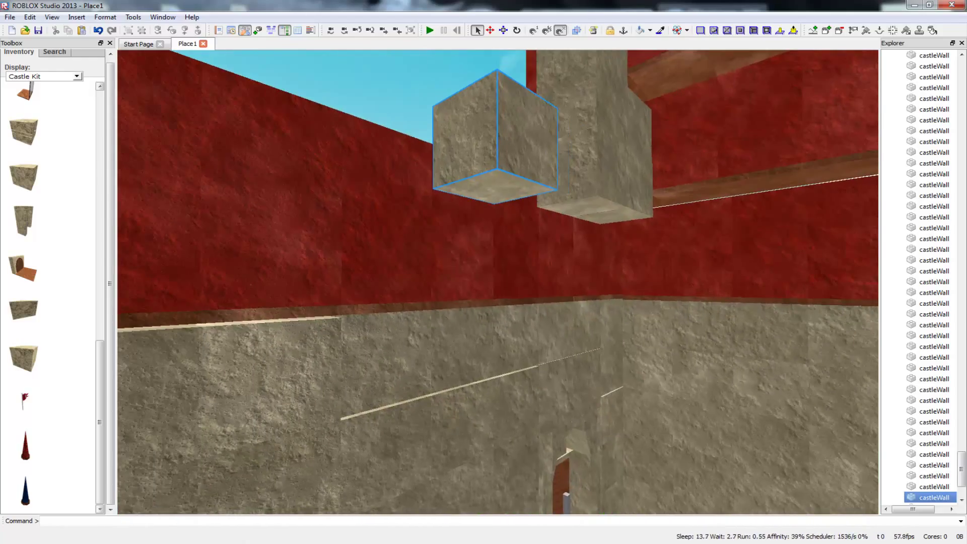
{"action": "right_click_drag", "start_coordinate": [414, 121], "coordinate": [390, 135]}
{"action": "left_click_drag", "start_coordinate": [414, 121], "coordinate": [472, 115]}
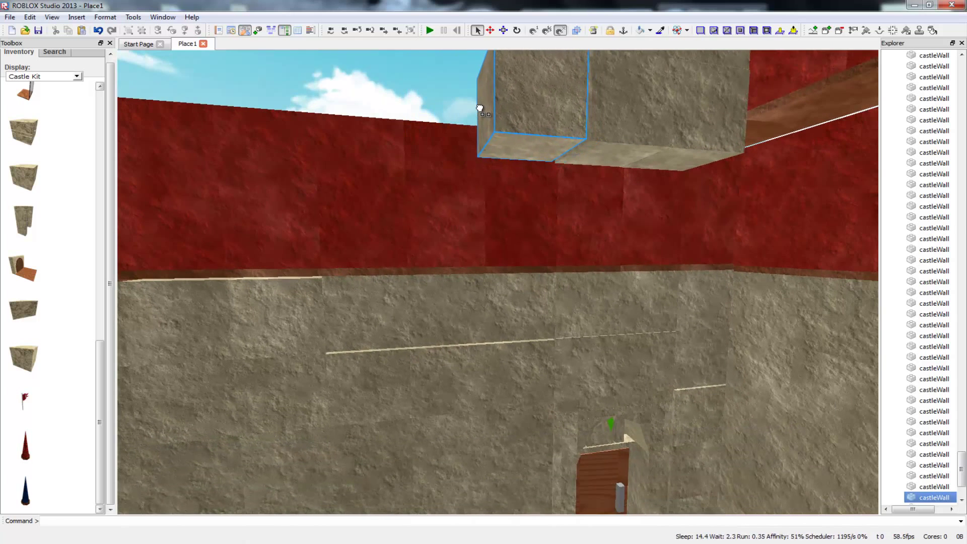
Step: Align the moved block flush with the bottom row of the gable wall, beside the existing column
{"action": "right_click_drag", "start_coordinate": [482, 108], "coordinate": [484, 134]}
{"action": "key", "text": "w"}
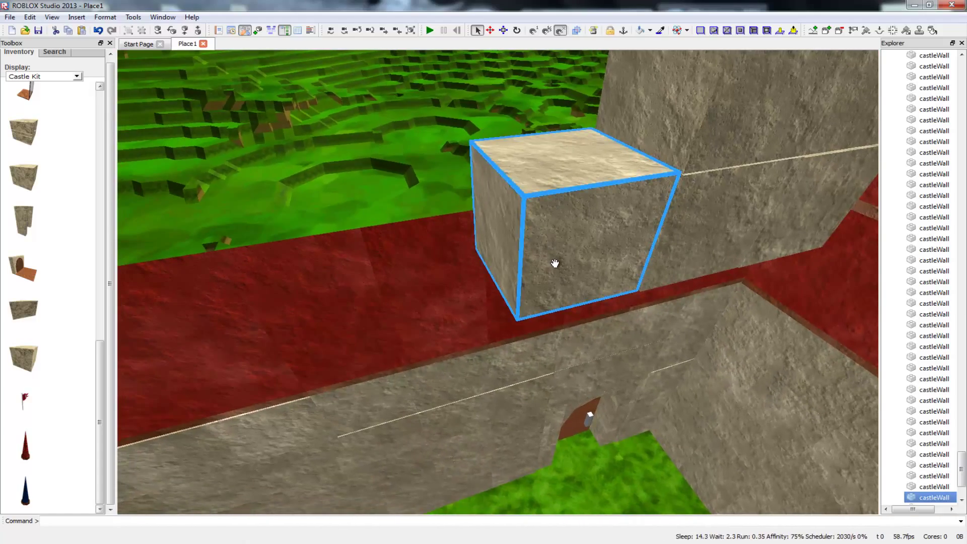
{"action": "right_click_drag", "start_coordinate": [440, 347], "coordinate": [447, 315]}
{"action": "key", "text": "s"}
{"action": "left_click_drag", "start_coordinate": [458, 314], "coordinate": [456, 278]}
{"action": "right_click_drag", "start_coordinate": [456, 279], "coordinate": [418, 288]}
{"action": "left_click_drag", "start_coordinate": [419, 287], "coordinate": [396, 281]}
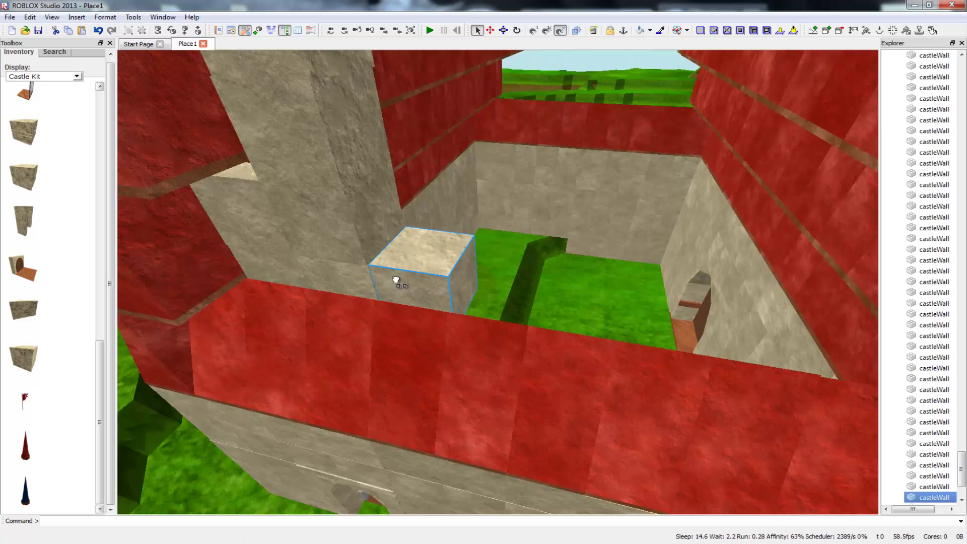
{"action": "left_click", "coordinate": [548, 301]}
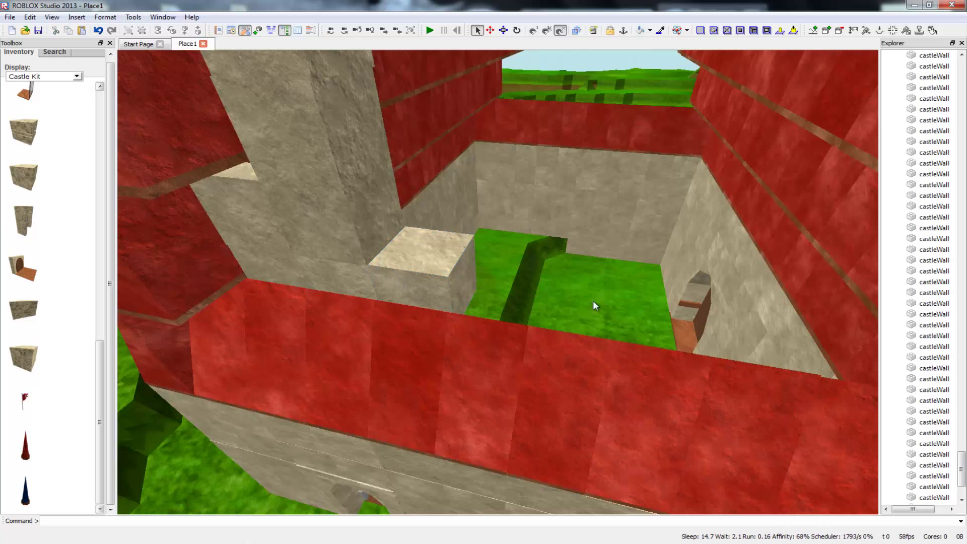
Step: Stack a second castleWall block from the ground on top of the newly placed bottom block
{"action": "scroll", "coordinate": [272, 511], "scroll_direction": "down", "scroll_amount": 5}
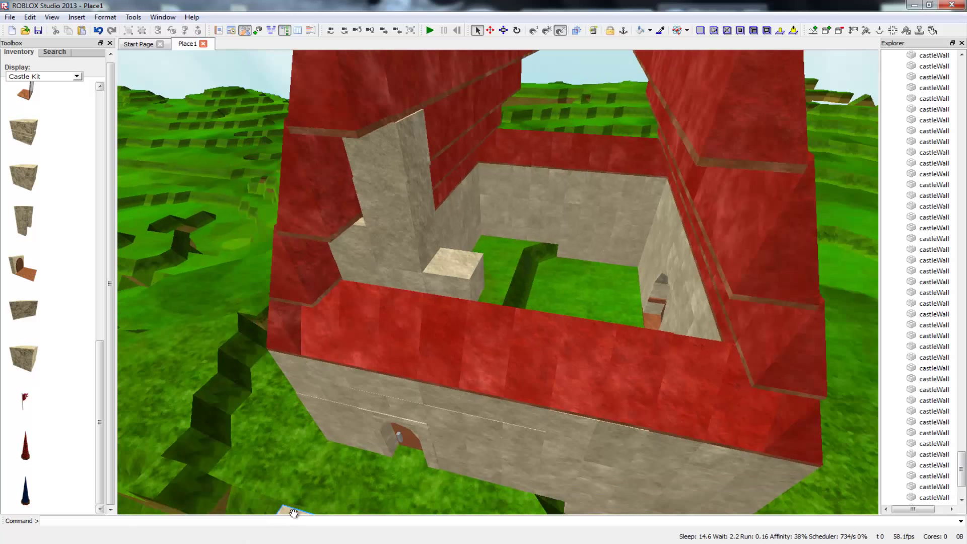
{"action": "left_click", "coordinate": [322, 502]}
{"action": "left_click_drag", "start_coordinate": [338, 494], "coordinate": [478, 223]}
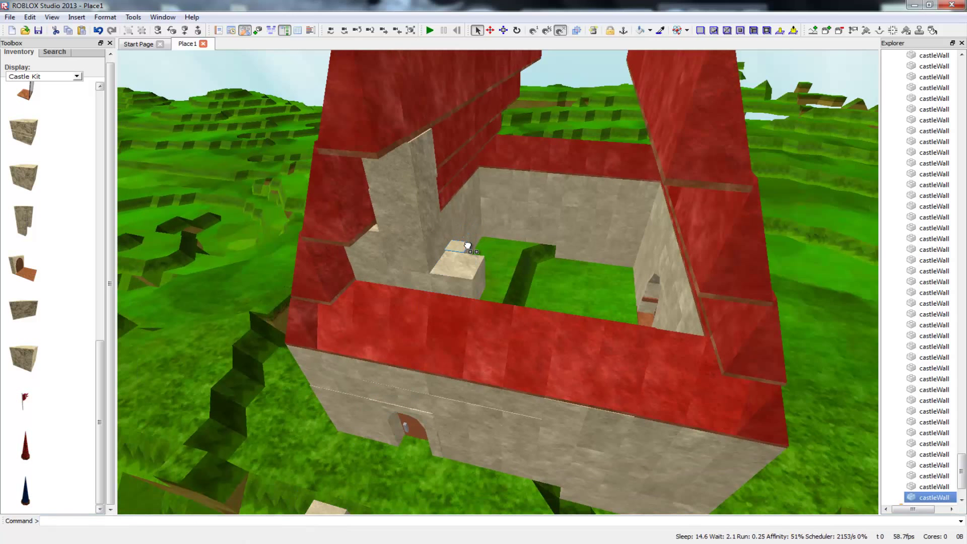
{"action": "left_click_drag", "start_coordinate": [548, 262], "coordinate": [492, 264]}
{"action": "right_click_drag", "start_coordinate": [468, 257], "coordinate": [492, 263]}
{"action": "left_click_drag", "start_coordinate": [493, 264], "coordinate": [492, 263]}
{"action": "right_click_drag", "start_coordinate": [497, 262], "coordinate": [492, 263]}
{"action": "left_click_drag", "start_coordinate": [492, 263], "coordinate": [443, 261]}
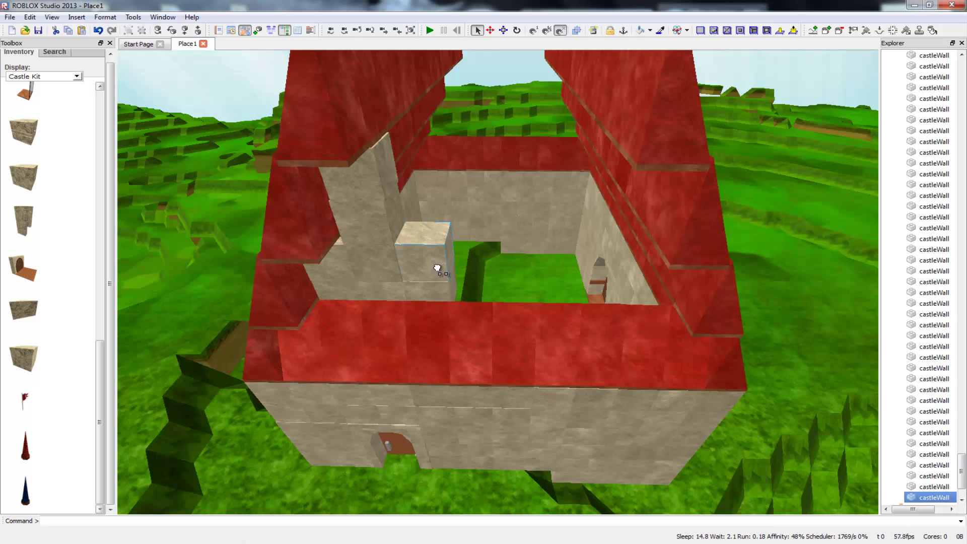
Step: Align the second block flush with the column and block below it, switching the drag grid mode for finer placement
{"action": "left_click_drag", "start_coordinate": [437, 268], "coordinate": [438, 272]}
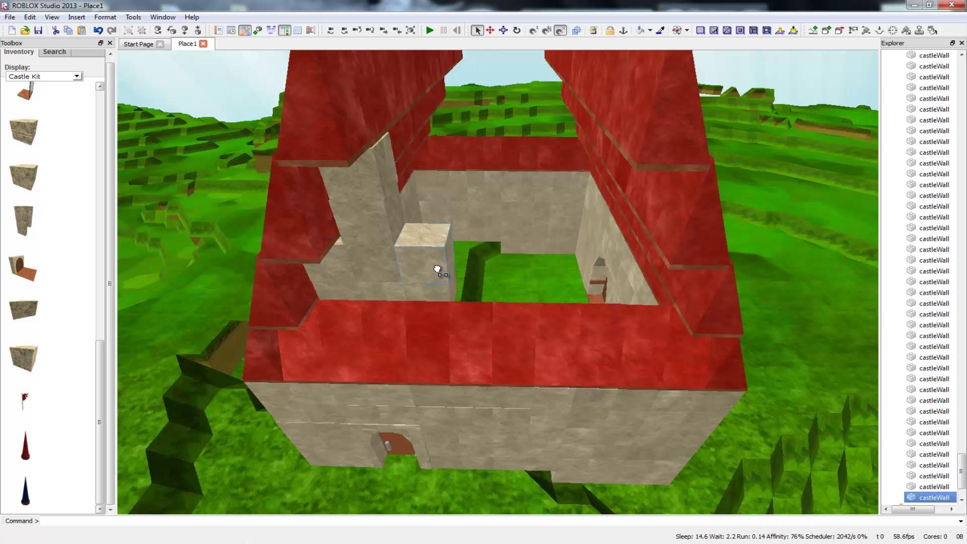
{"action": "right_click_drag", "start_coordinate": [437, 267], "coordinate": [348, 257]}
{"action": "right_click_drag", "start_coordinate": [482, 266], "coordinate": [456, 233]}
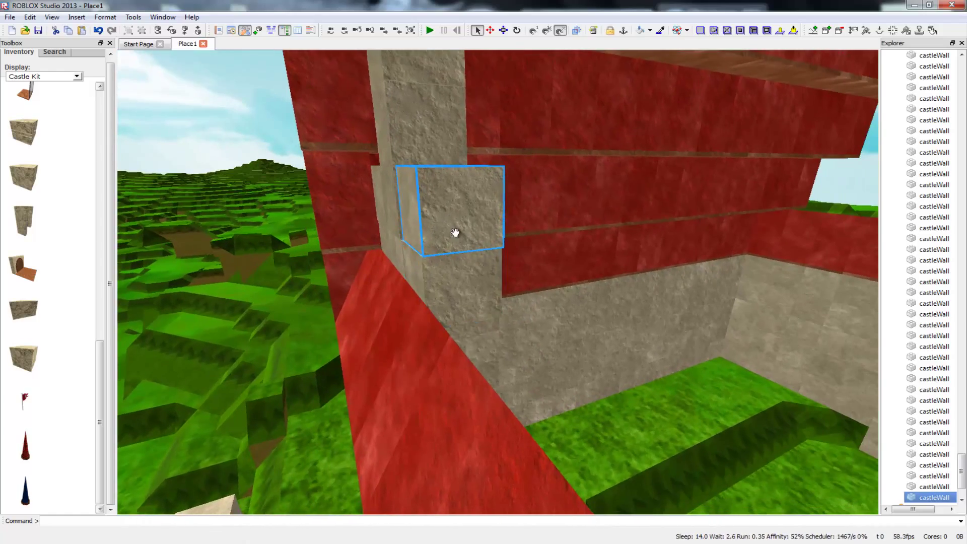
{"action": "mouse_move", "coordinate": [452, 235]}
{"action": "left_mouse_down"}
{"action": "mouse_move", "coordinate": [439, 235]}
{"action": "mouse_move", "coordinate": [454, 233]}
{"action": "left_mouse_up"}
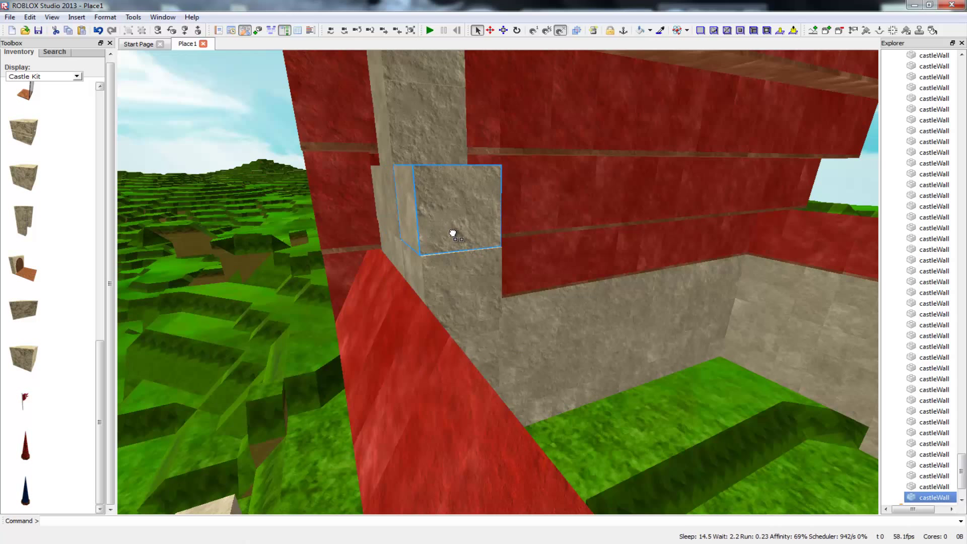
{"action": "left_click", "coordinate": [546, 31]}
{"action": "mouse_move", "coordinate": [456, 233]}
{"action": "left_mouse_down"}
{"action": "mouse_move", "coordinate": [467, 233]}
{"action": "mouse_move", "coordinate": [456, 235]}
{"action": "left_mouse_up"}
Step: Stack a third castleWall block from the ground onto the new column in the gable
{"action": "right_click_drag", "start_coordinate": [332, 395], "coordinate": [285, 422]}
{"action": "left_click_drag", "start_coordinate": [431, 325], "coordinate": [684, 156]}
{"action": "right_click_drag", "start_coordinate": [662, 160], "coordinate": [678, 147]}
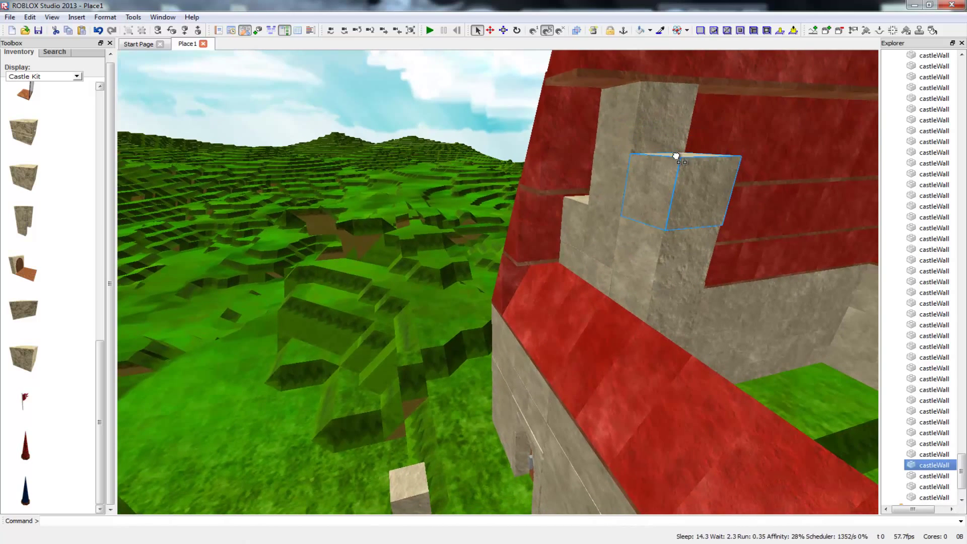
Step: Place the fourth castleWall block from the ground on top of the new gable column
{"action": "left_click_drag", "start_coordinate": [434, 472], "coordinate": [718, 109]}
{"action": "right_click_drag", "start_coordinate": [718, 108], "coordinate": [718, 109]}
{"action": "right_click_drag", "start_coordinate": [721, 227], "coordinate": [721, 227]}
{"action": "left_click", "coordinate": [524, 368]}
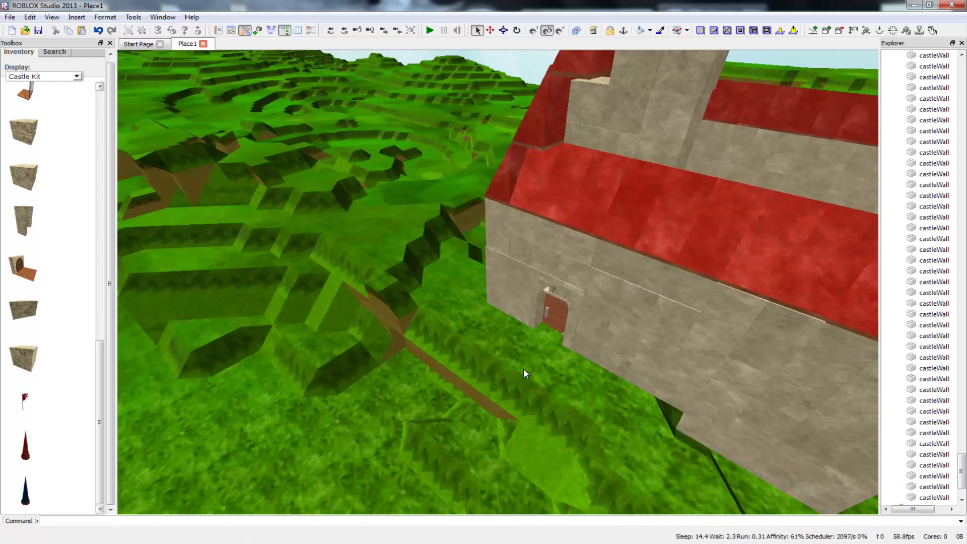
Step: Move another castleWall block up to the top of the new gable column
{"action": "key", "text": "ctrl+z"}
{"action": "scroll", "coordinate": [519, 368], "scroll_direction": "down", "scroll_amount": 5}
{"action": "right_click_drag", "start_coordinate": [519, 368], "coordinate": [503, 387]}
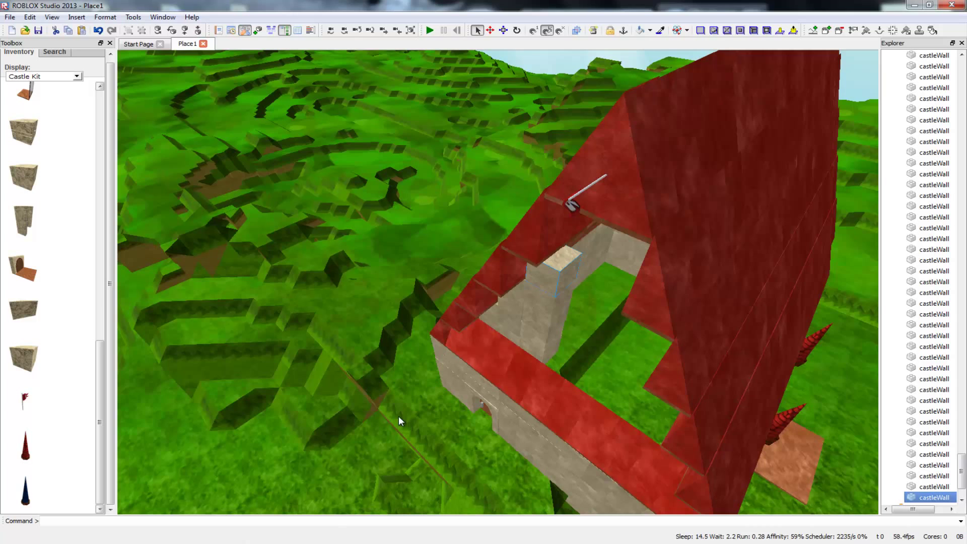
{"action": "left_click_drag", "start_coordinate": [574, 128], "coordinate": [563, 359]}
{"action": "right_click_drag", "start_coordinate": [598, 331], "coordinate": [648, 348]}
{"action": "left_click_drag", "start_coordinate": [600, 173], "coordinate": [703, 135]}
{"action": "key", "text": "a"}
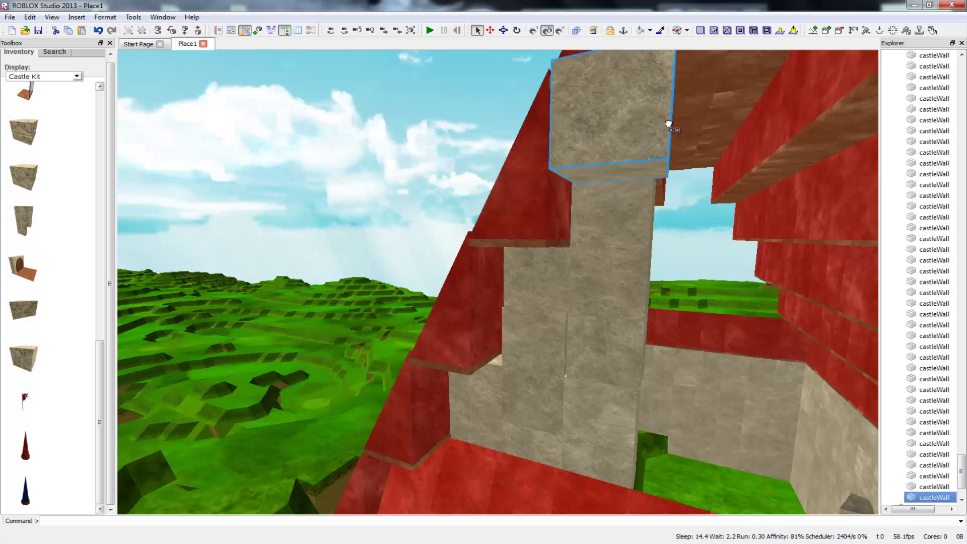
Step: Seat the topmost block directly on the new column so its faces line up with the blocks below
{"action": "right_click_drag", "start_coordinate": [680, 166], "coordinate": [642, 194]}
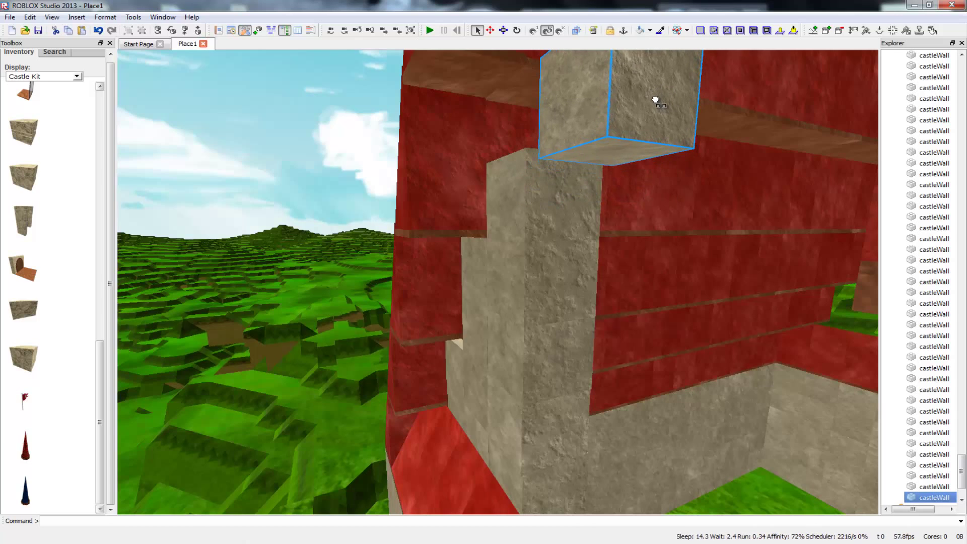
{"action": "right_click_drag", "start_coordinate": [642, 194], "coordinate": [726, 216]}
{"action": "scroll", "coordinate": [673, 204], "scroll_direction": "down", "scroll_amount": 5}
{"action": "mouse_move", "coordinate": [651, 88]}
{"action": "right_mouse_down"}
{"action": "mouse_move", "coordinate": [608, 105]}
{"action": "mouse_move", "coordinate": [620, 93]}
{"action": "mouse_move", "coordinate": [605, 88]}
{"action": "mouse_move", "coordinate": [627, 139]}
{"action": "mouse_move", "coordinate": [624, 96]}
{"action": "mouse_move", "coordinate": [650, 116]}
{"action": "mouse_move", "coordinate": [617, 78]}
{"action": "mouse_move", "coordinate": [633, 91]}
{"action": "mouse_move", "coordinate": [600, 147]}
{"action": "mouse_move", "coordinate": [613, 116]}
{"action": "mouse_move", "coordinate": [654, 99]}
{"action": "right_mouse_up"}
{"action": "left_click_drag", "start_coordinate": [655, 98], "coordinate": [629, 169]}
{"action": "right_click_drag", "start_coordinate": [630, 169], "coordinate": [639, 126]}
{"action": "right_click_drag", "start_coordinate": [639, 200], "coordinate": [640, 138]}
{"action": "key", "text": "w"}
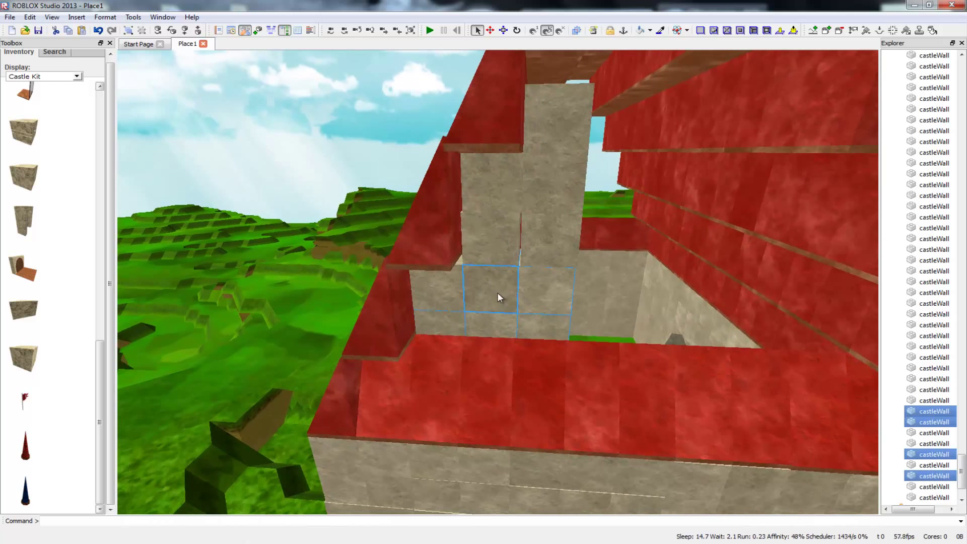
Step: Select all castleWall blocks of the stepped gable section and copy them
{"action": "left_click", "coordinate": [488, 253], "text": "ctrl"}
{"action": "left_click", "coordinate": [507, 201], "text": "ctrl"}
{"action": "left_click", "coordinate": [554, 181], "text": "ctrl"}
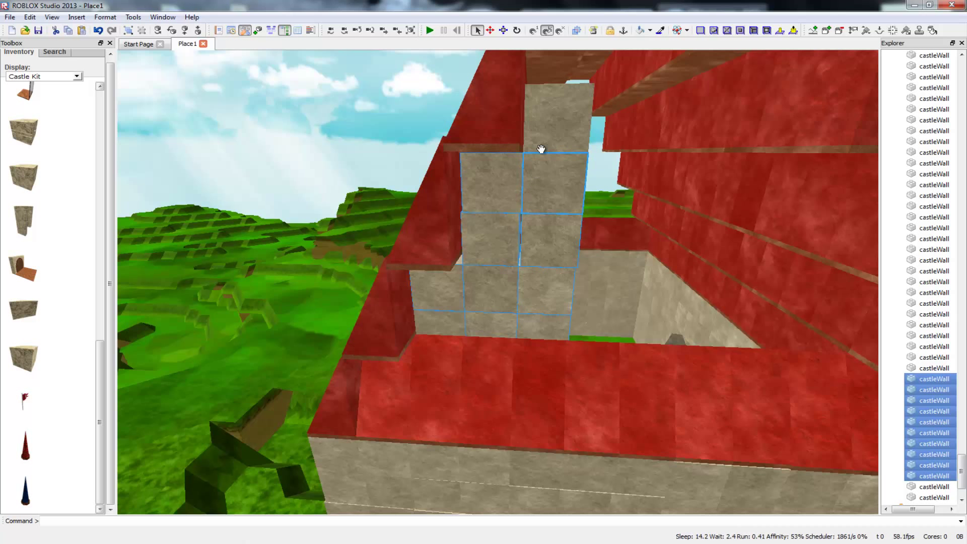
{"action": "left_click", "coordinate": [559, 119], "text": "ctrl"}
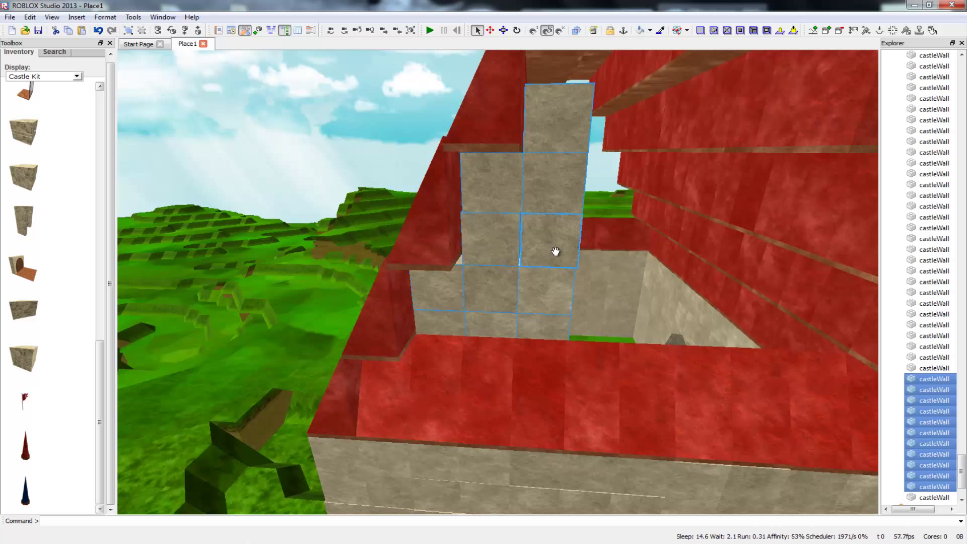
{"action": "left_click", "coordinate": [690, 365]}
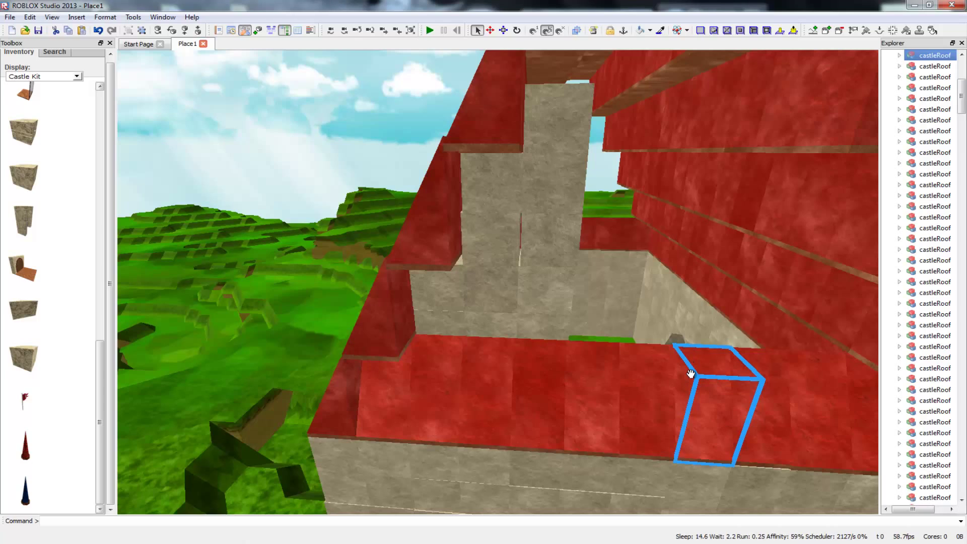
Step: Move the spare castleWall block from the ground to the inner side of the front roof's lowest row
{"action": "scroll", "coordinate": [613, 460], "scroll_direction": "down", "scroll_amount": 3}
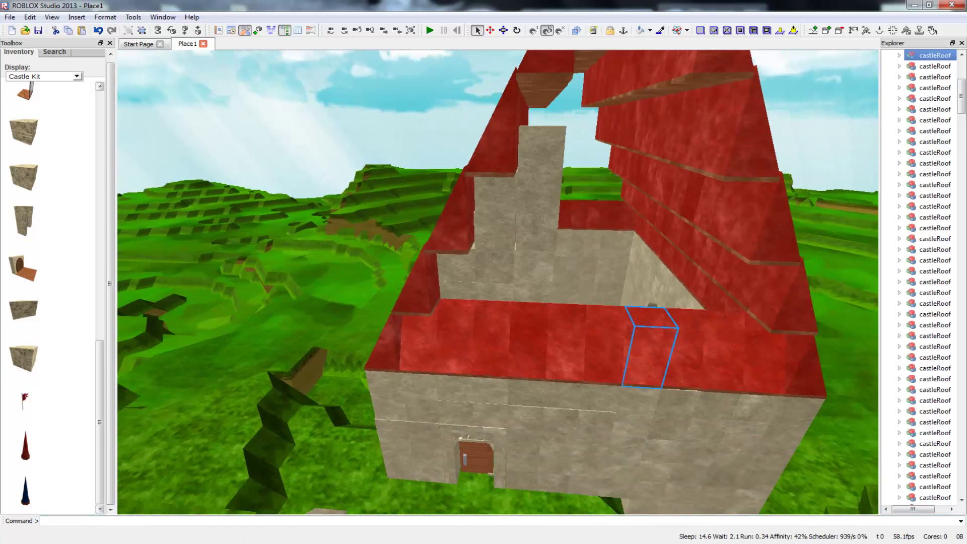
{"action": "right_click_drag", "start_coordinate": [613, 460], "coordinate": [443, 462]}
{"action": "left_click_drag", "start_coordinate": [445, 389], "coordinate": [571, 364]}
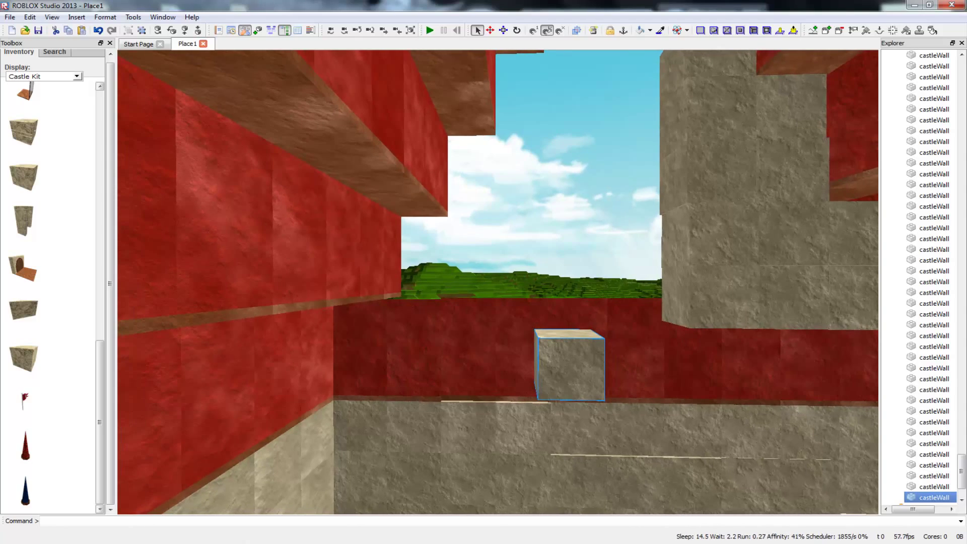
{"action": "mouse_move", "coordinate": [571, 363]}
{"action": "right_mouse_down"}
{"action": "mouse_move", "coordinate": [691, 383]}
{"action": "mouse_move", "coordinate": [554, 358]}
{"action": "right_mouse_up"}
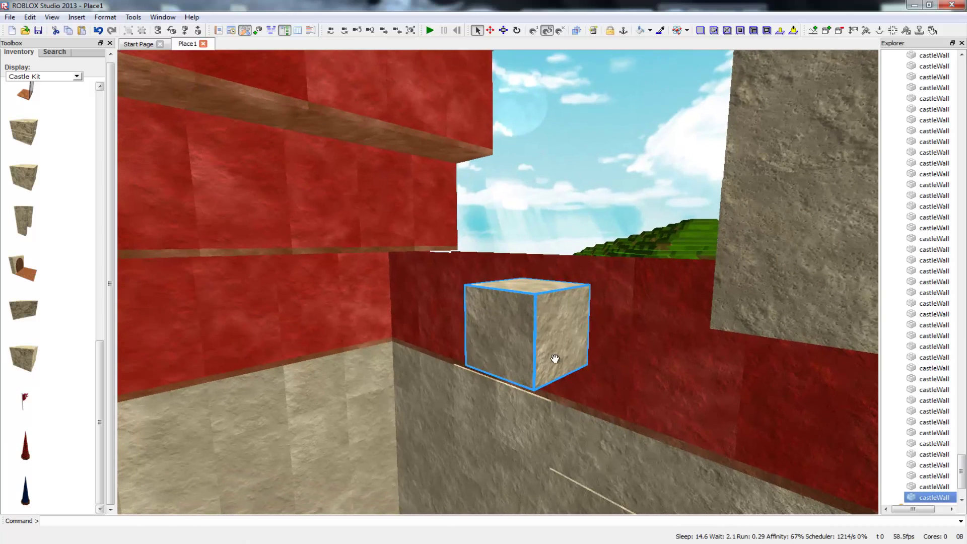
Step: Paste the copied stepped wall section and rotate it two quarter turns to face the opposite side
{"action": "key", "text": "ctrl+v"}
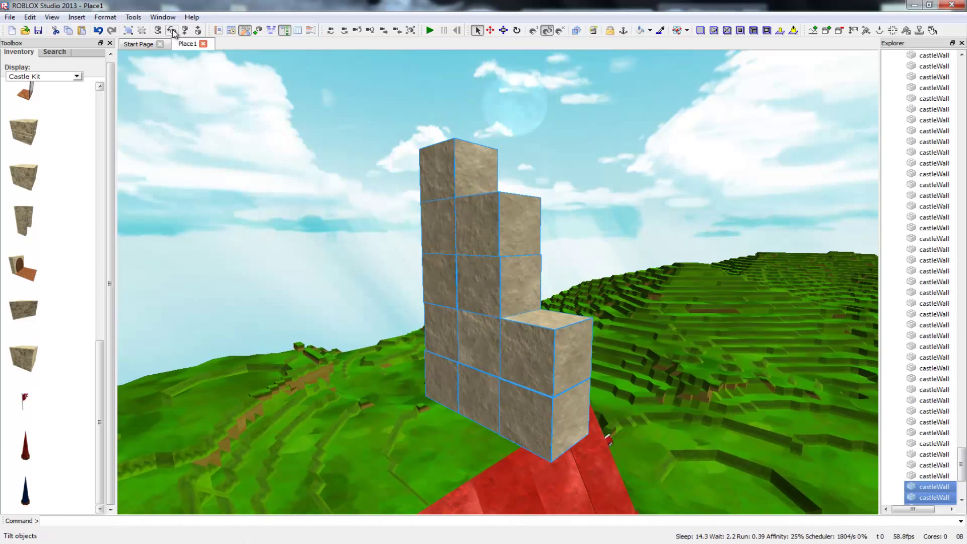
{"action": "left_click", "coordinate": [158, 30]}
{"action": "left_click", "coordinate": [159, 31]}
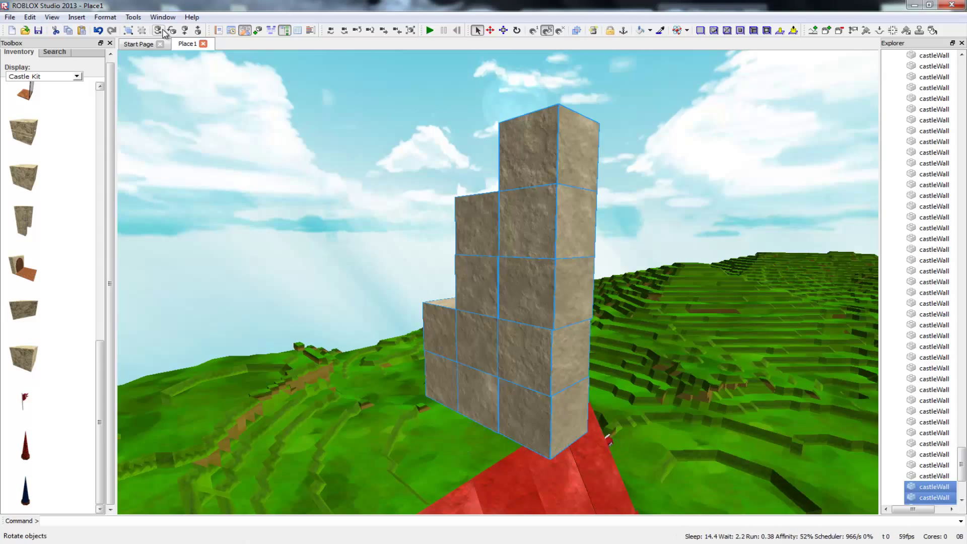
Step: Move the rotated stepped wall section off the roof to the ground in front of the building
{"action": "right_click_drag", "start_coordinate": [300, 194], "coordinate": [496, 298]}
{"action": "right_click_drag", "start_coordinate": [338, 262], "coordinate": [418, 284]}
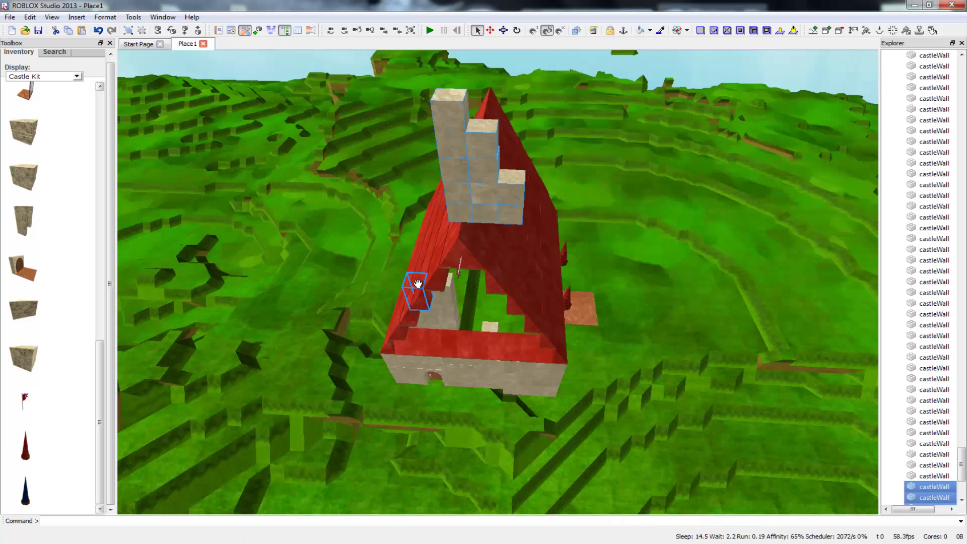
{"action": "left_click_drag", "start_coordinate": [483, 190], "coordinate": [487, 328]}
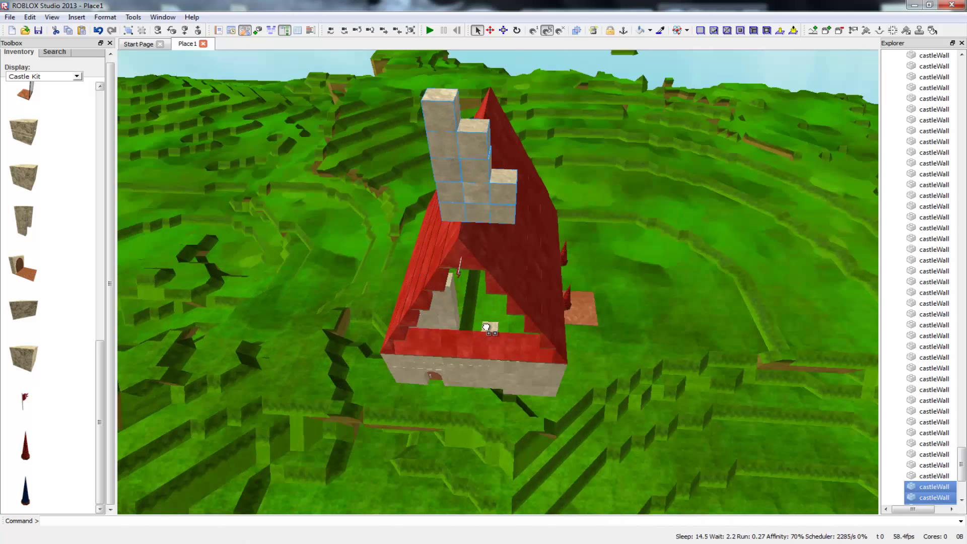
{"action": "left_click_drag", "start_coordinate": [489, 361], "coordinate": [475, 456]}
{"action": "scroll", "coordinate": [490, 326], "scroll_direction": "down", "scroll_amount": 2}
{"action": "right_click_drag", "start_coordinate": [475, 456], "coordinate": [484, 348]}
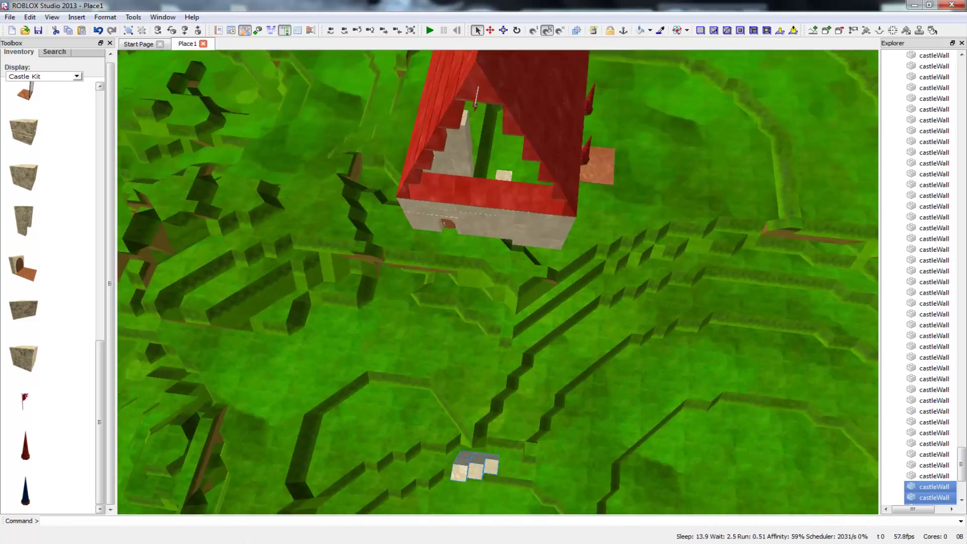
Step: Try to set the rotated stepped wall section onto the spare castleWall block behind the front roof's lowest row
{"action": "scroll", "coordinate": [475, 466], "scroll_direction": "up", "scroll_amount": 4}
{"action": "left_click_drag", "start_coordinate": [483, 348], "coordinate": [499, 245]}
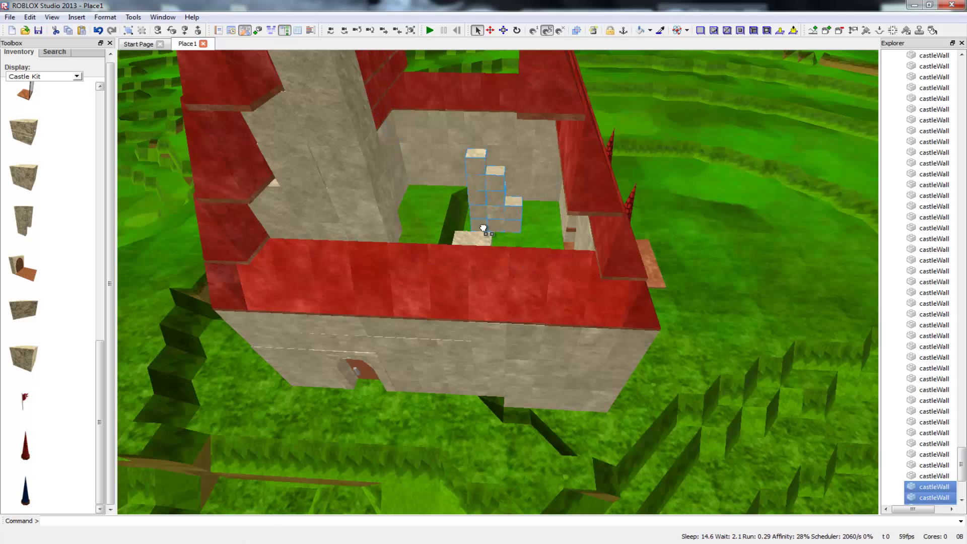
{"action": "left_click_drag", "start_coordinate": [469, 207], "coordinate": [474, 246]}
{"action": "scroll", "coordinate": [475, 244], "scroll_direction": "down", "scroll_amount": 2}
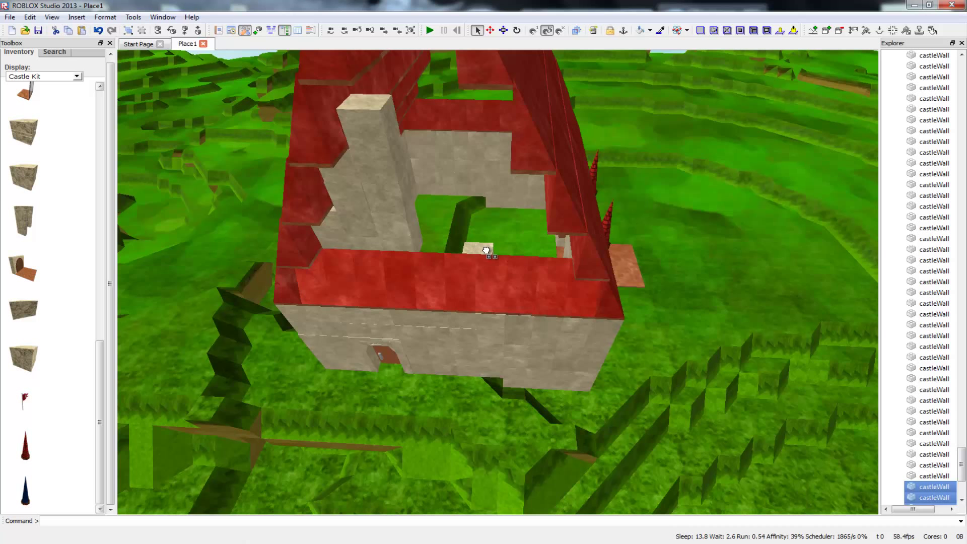
{"action": "left_click_drag", "start_coordinate": [430, 289], "coordinate": [491, 253]}
{"action": "left_click_drag", "start_coordinate": [496, 331], "coordinate": [486, 250]}
{"action": "left_click_drag", "start_coordinate": [479, 284], "coordinate": [466, 255]}
{"action": "left_click_drag", "start_coordinate": [440, 369], "coordinate": [429, 417]}
{"action": "left_click_drag", "start_coordinate": [436, 371], "coordinate": [472, 279]}
{"action": "left_click_drag", "start_coordinate": [441, 376], "coordinate": [478, 283]}
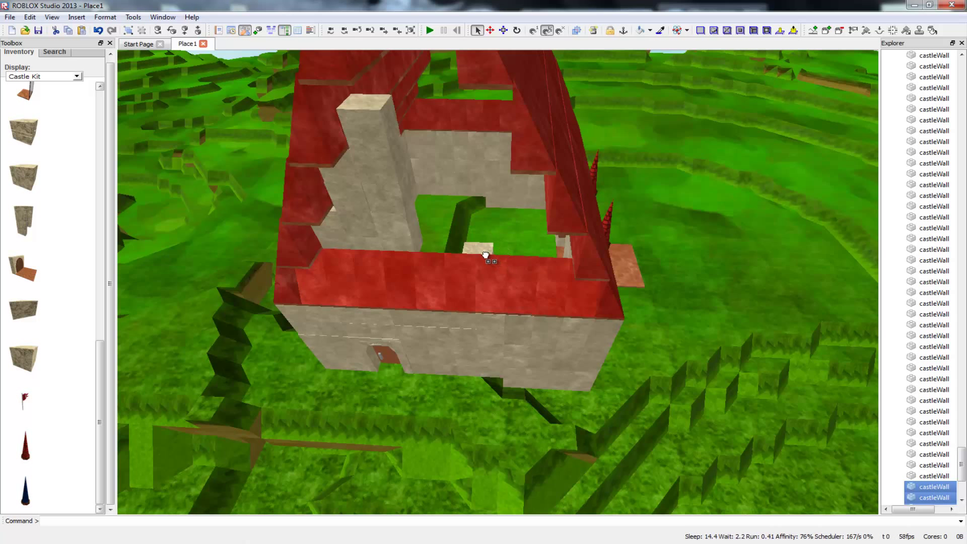
Step: Move the stepped wall section from the ground onto the spare castleWall block, working from inside the building
{"action": "mouse_move", "coordinate": [480, 251]}
{"action": "right_mouse_down"}
{"action": "mouse_move", "coordinate": [468, 231]}
{"action": "mouse_move", "coordinate": [456, 238]}
{"action": "mouse_move", "coordinate": [478, 258]}
{"action": "right_mouse_up"}
{"action": "scroll", "coordinate": [464, 255], "scroll_direction": "up", "scroll_amount": 5}
{"action": "scroll", "coordinate": [464, 254], "scroll_direction": "up", "scroll_amount": 3}
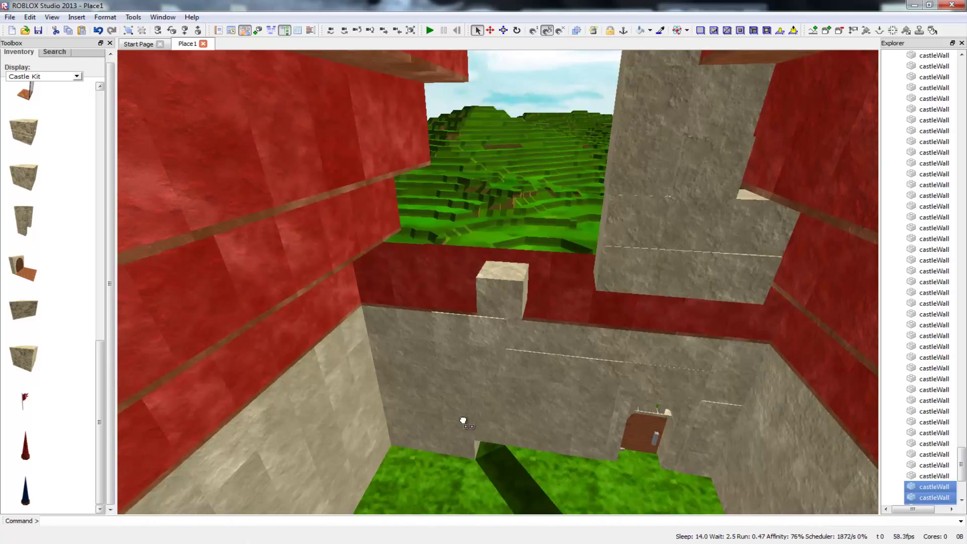
{"action": "scroll", "coordinate": [463, 420], "scroll_direction": "down", "scroll_amount": 4}
{"action": "right_click_drag", "start_coordinate": [541, 377], "coordinate": [541, 377]}
{"action": "left_click_drag", "start_coordinate": [491, 217], "coordinate": [515, 98]}
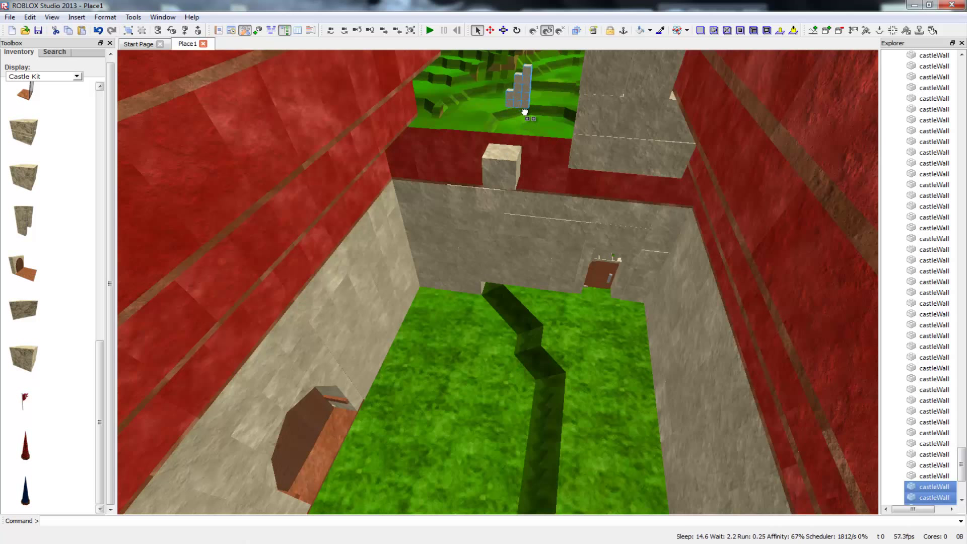
{"action": "left_click", "coordinate": [524, 105]}
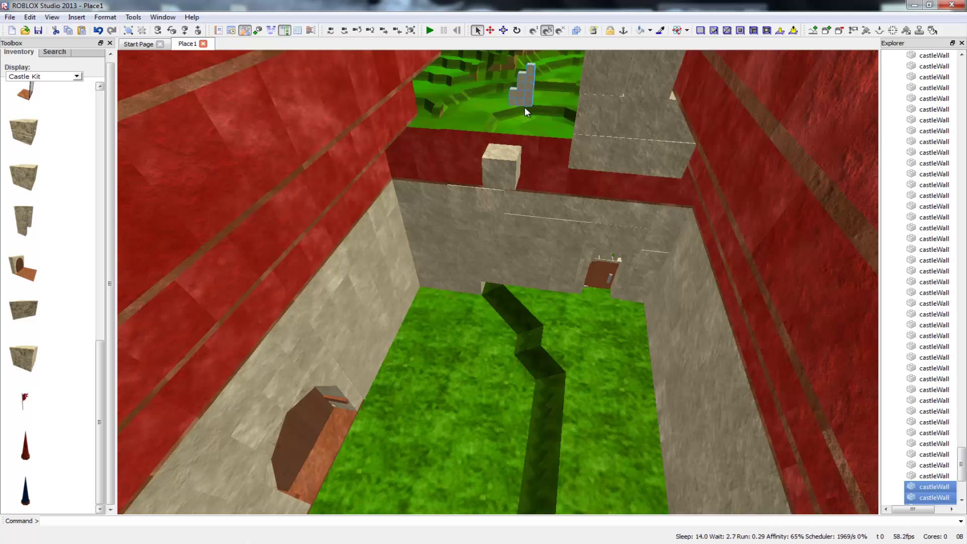
{"action": "left_click_drag", "start_coordinate": [504, 58], "coordinate": [487, 168]}
Step: Examine how the placed stepped section lines up with the opposite section and the roof steps of the gable
{"action": "right_click_drag", "start_coordinate": [508, 259], "coordinate": [484, 209]}
{"action": "key", "text": "w"}
{"action": "key", "text": "s"}
{"action": "key", "text": "w"}
{"action": "key", "text": "s"}
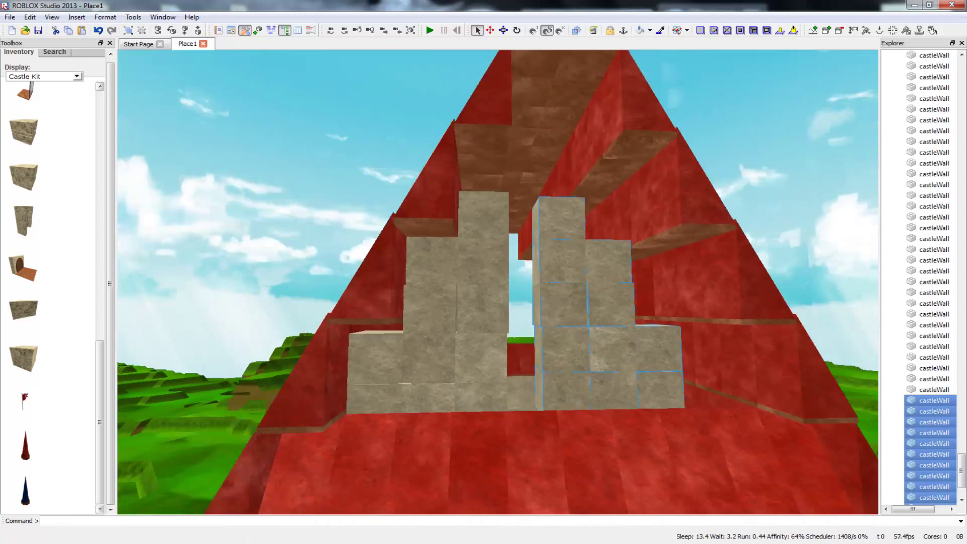
{"action": "right_click_drag", "start_coordinate": [558, 222], "coordinate": [517, 277]}
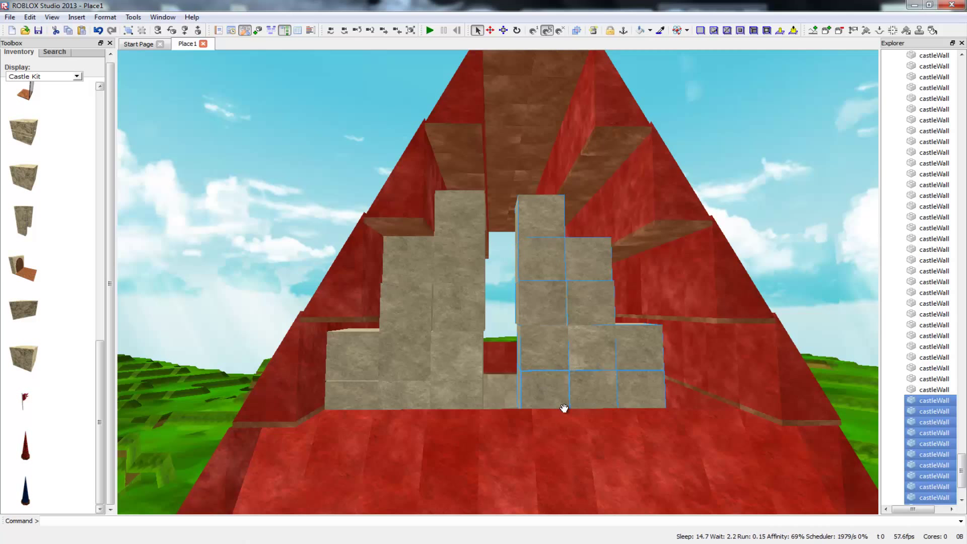
{"action": "right_click_drag", "start_coordinate": [579, 417], "coordinate": [573, 417]}
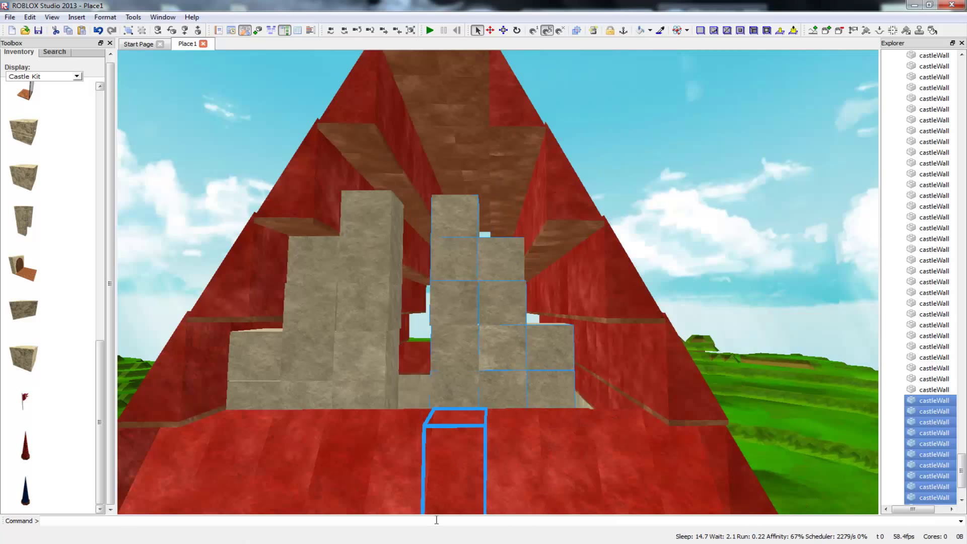
{"action": "key", "text": "d"}
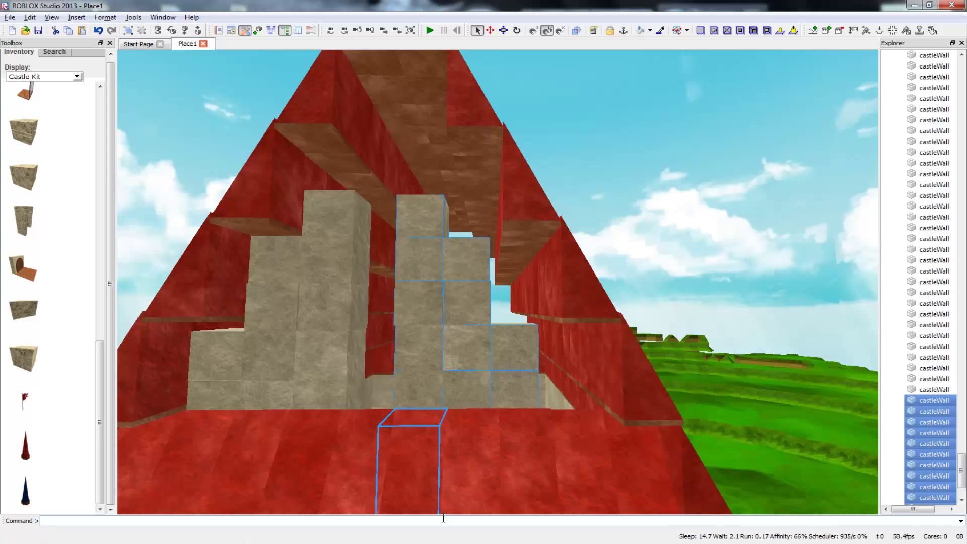
{"action": "key", "text": "d"}
{"action": "key", "text": "a"}
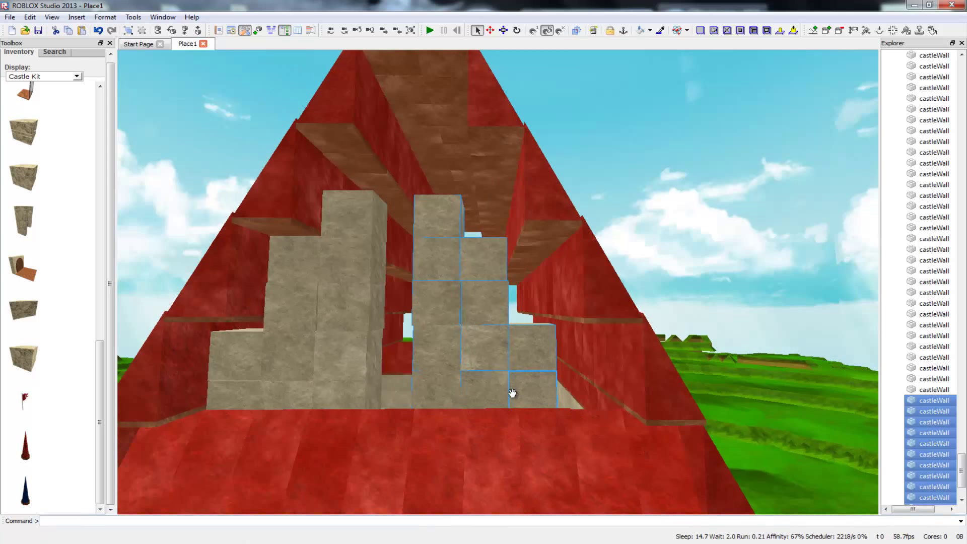
{"action": "key", "text": "d"}
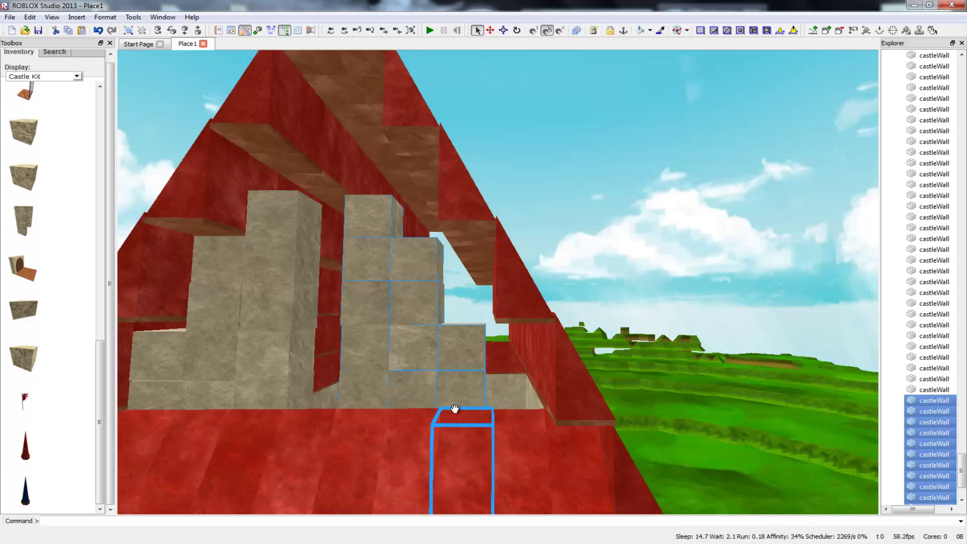
{"action": "key", "text": "a"}
{"action": "key", "text": "d"}
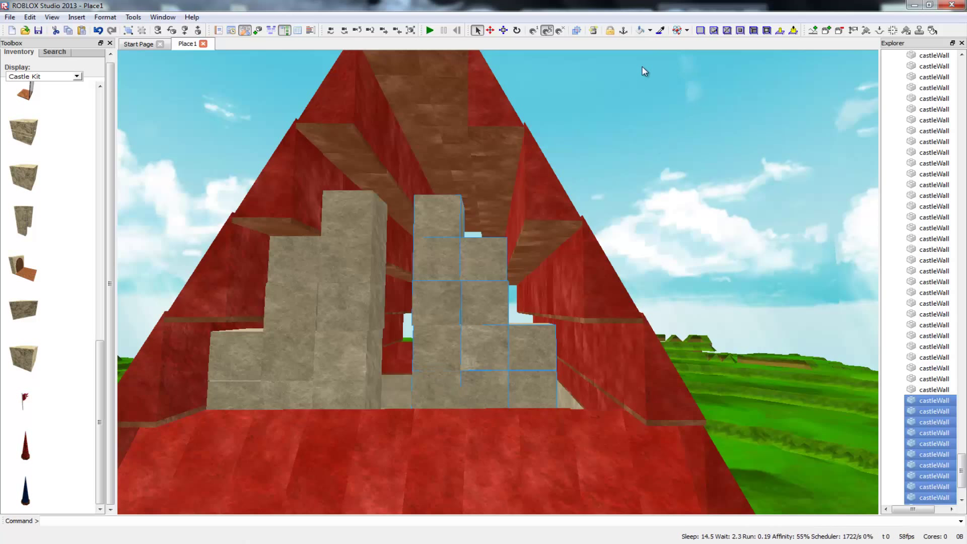
Step: Switch part dragging to the coarser grid and inspect from inside how the section rests on the spare castleWall block
{"action": "left_click", "coordinate": [536, 30]}
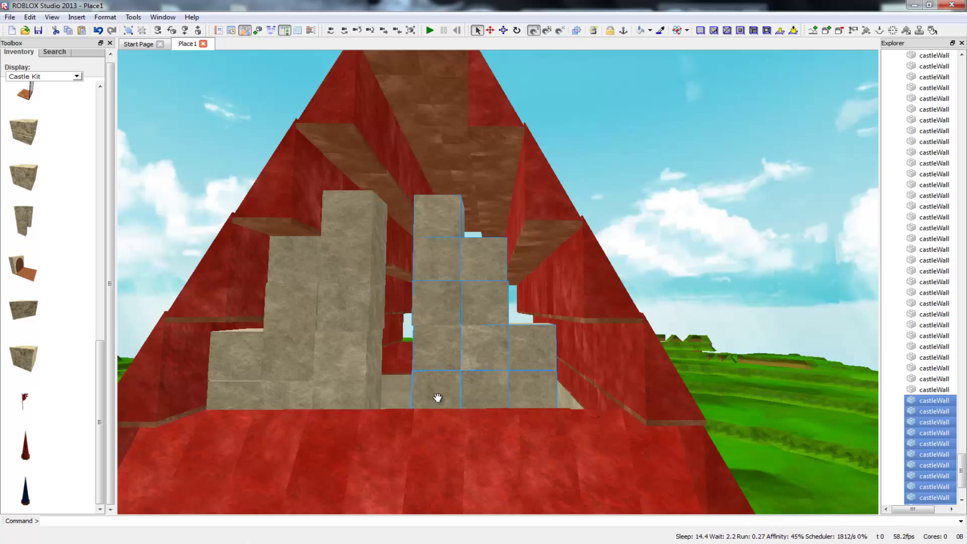
{"action": "mouse_move", "coordinate": [443, 396]}
{"action": "right_mouse_down"}
{"action": "mouse_move", "coordinate": [433, 433]}
{"action": "mouse_move", "coordinate": [413, 441]}
{"action": "mouse_move", "coordinate": [447, 439]}
{"action": "mouse_move", "coordinate": [461, 396]}
{"action": "mouse_move", "coordinate": [471, 397]}
{"action": "mouse_move", "coordinate": [433, 388]}
{"action": "mouse_move", "coordinate": [459, 390]}
{"action": "mouse_move", "coordinate": [435, 391]}
{"action": "mouse_move", "coordinate": [466, 413]}
{"action": "mouse_move", "coordinate": [444, 396]}
{"action": "right_mouse_up"}
{"action": "key", "text": "w"}
{"action": "key", "text": "s"}
{"action": "key", "text": "w"}
{"action": "key", "text": "w"}
{"action": "key", "text": "w"}
{"action": "key", "text": "s"}
{"action": "key", "text": "w"}
{"action": "key", "text": "s"}
{"action": "key", "text": "a"}
{"action": "key", "text": "d"}
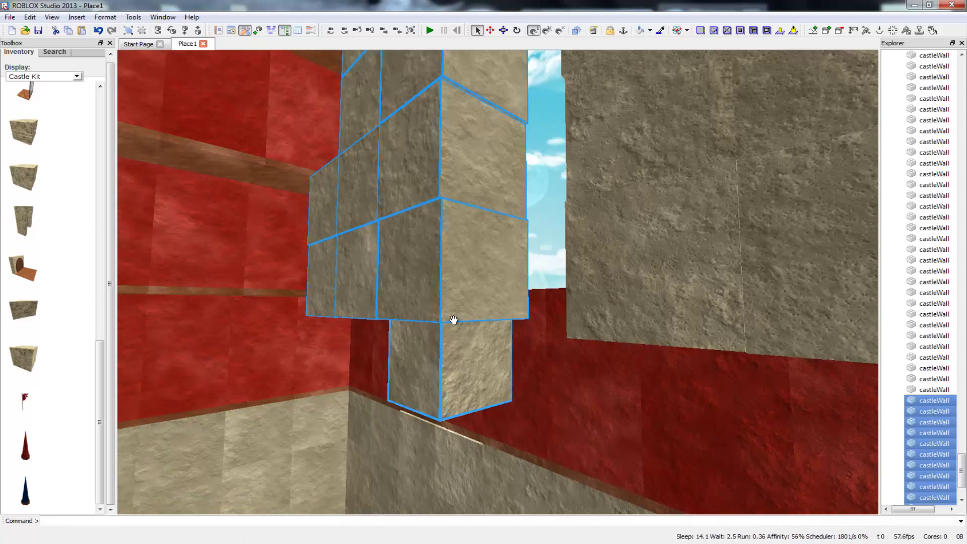
Step: Try to reposition the stepped wall section so that it sits squarely on the spare castleWall block
{"action": "left_click_drag", "start_coordinate": [434, 312], "coordinate": [435, 307]}
{"action": "mouse_move", "coordinate": [435, 307]}
{"action": "right_mouse_down"}
{"action": "mouse_move", "coordinate": [449, 323]}
{"action": "mouse_move", "coordinate": [433, 257]}
{"action": "mouse_move", "coordinate": [432, 311]}
{"action": "right_mouse_up"}
{"action": "key", "text": "w"}
{"action": "key", "text": "a"}
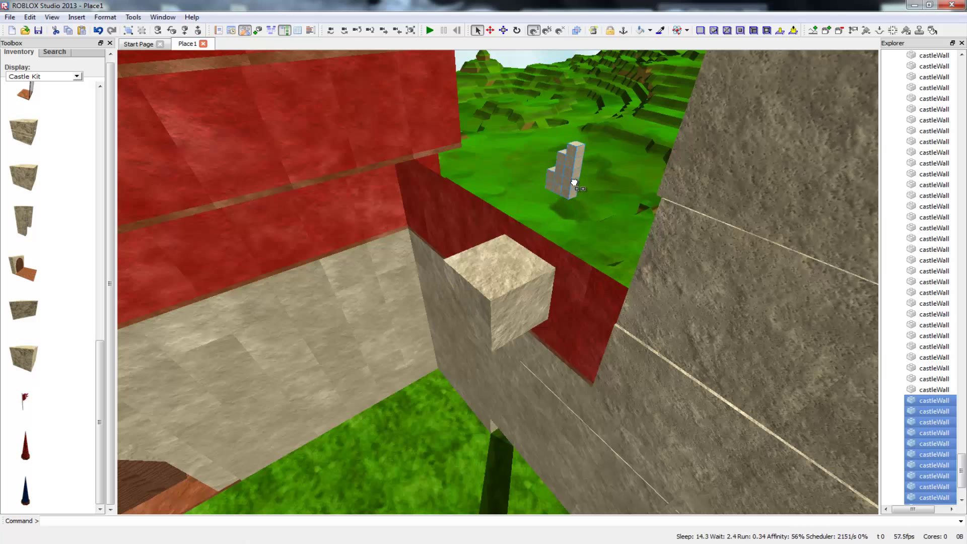
{"action": "left_click_drag", "start_coordinate": [570, 166], "coordinate": [732, 276]}
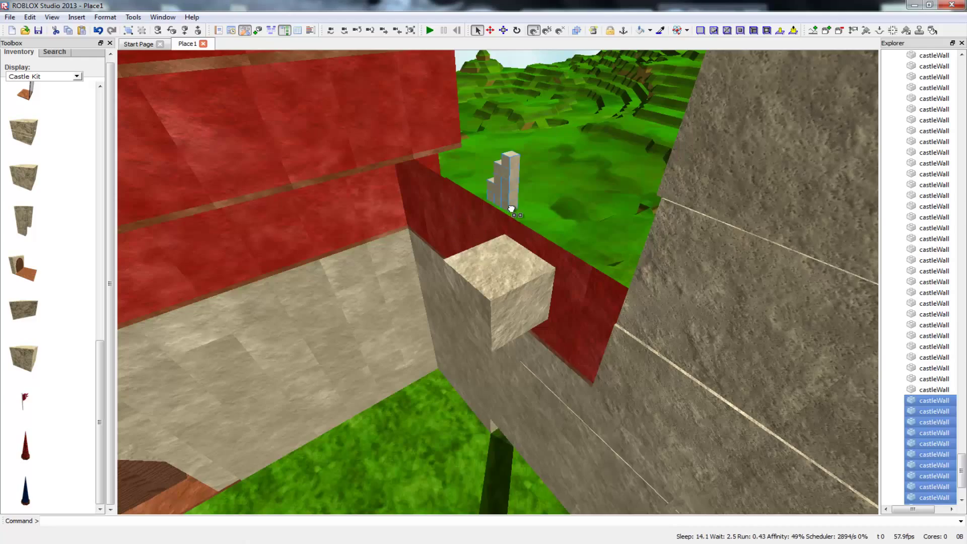
{"action": "left_click_drag", "start_coordinate": [512, 209], "coordinate": [492, 291]}
Step: Try again to bring the stepped wall section from the ground up to the inner side of the front roof row
{"action": "scroll", "coordinate": [497, 282], "scroll_direction": "down", "scroll_amount": 3}
{"action": "right_click_drag", "start_coordinate": [497, 281], "coordinate": [589, 317]}
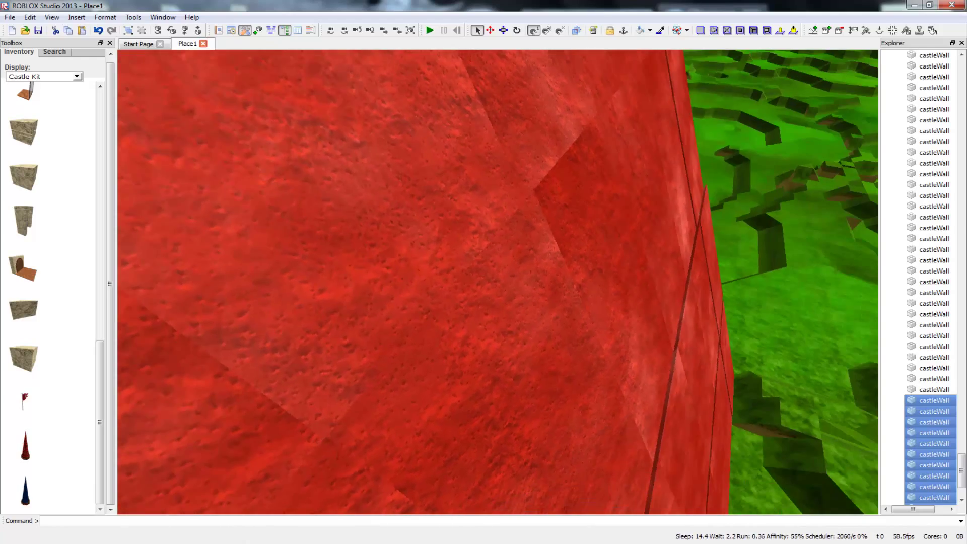
{"action": "scroll", "coordinate": [514, 266], "scroll_direction": "down", "scroll_amount": 6}
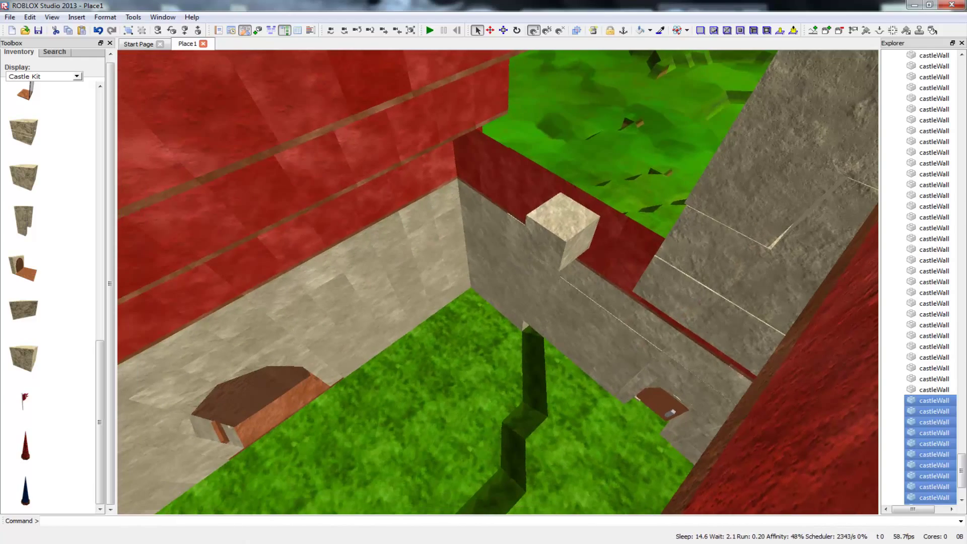
{"action": "right_click_drag", "start_coordinate": [514, 232], "coordinate": [542, 230]}
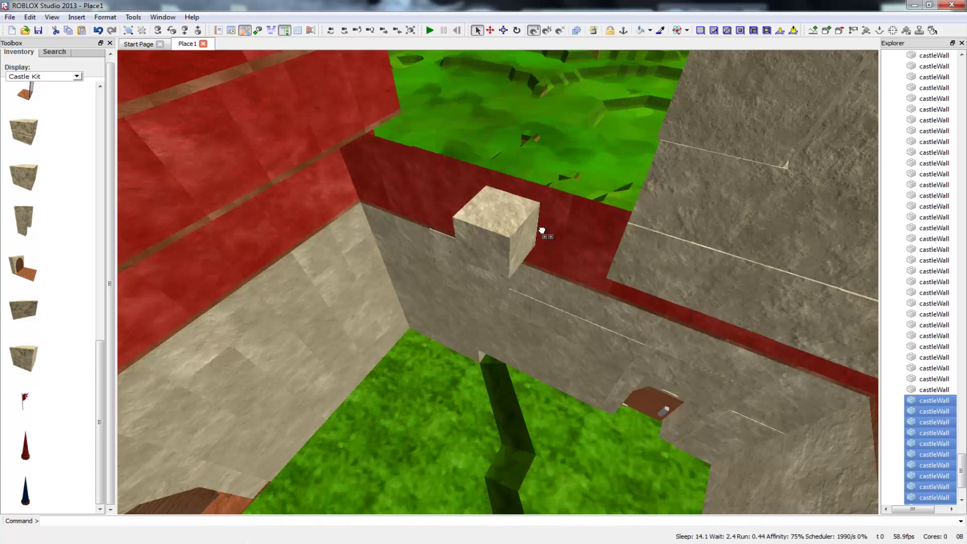
{"action": "left_click_drag", "start_coordinate": [408, 368], "coordinate": [549, 156]}
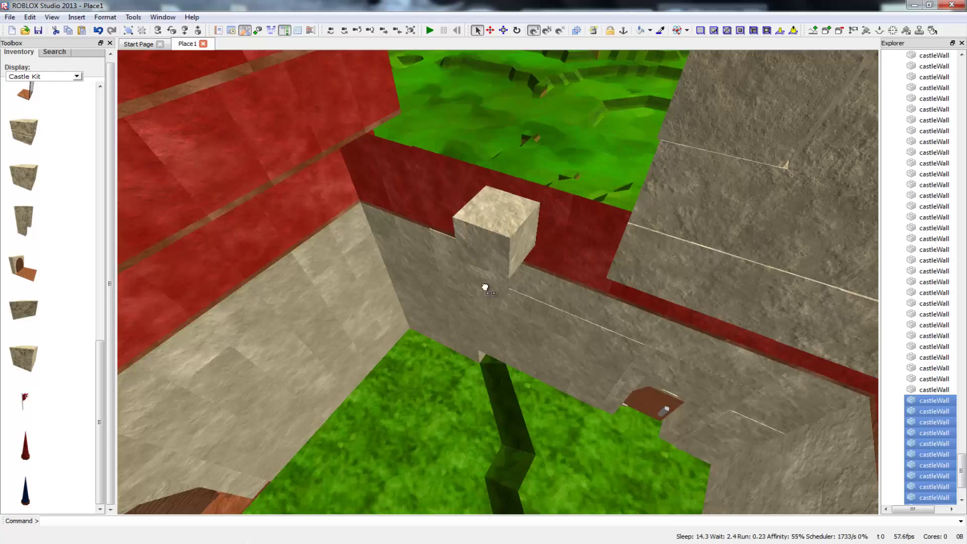
{"action": "scroll", "coordinate": [488, 323], "scroll_direction": "down", "scroll_amount": 3}
{"action": "right_click_drag", "start_coordinate": [488, 323], "coordinate": [512, 337]}
{"action": "right_click_drag", "start_coordinate": [513, 121], "coordinate": [564, 101]}
{"action": "right_click_drag", "start_coordinate": [468, 202], "coordinate": [449, 166]}
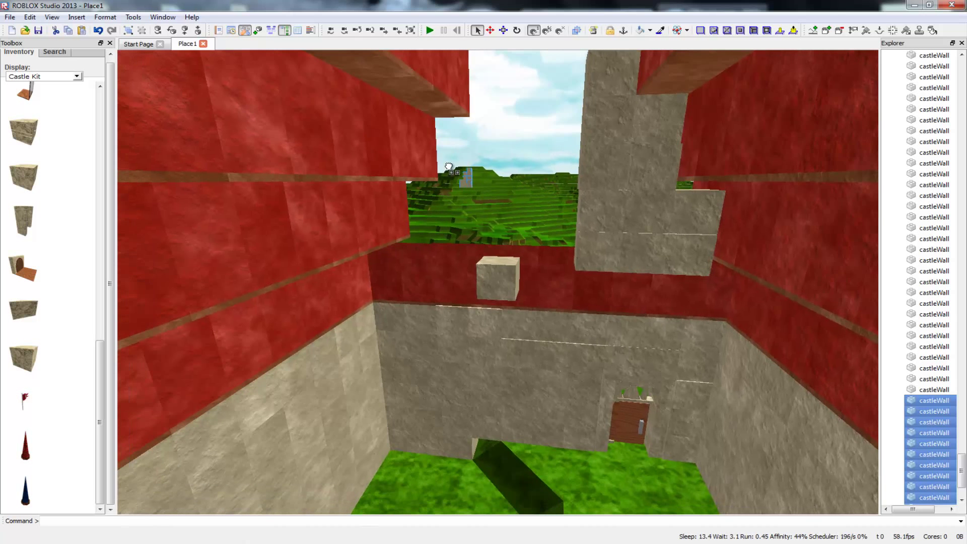
Step: Move the stepped wall section to the ground close to the building's front wall, beside the door
{"action": "left_click_drag", "start_coordinate": [474, 200], "coordinate": [505, 273]}
{"action": "left_click_drag", "start_coordinate": [486, 470], "coordinate": [453, 406]}
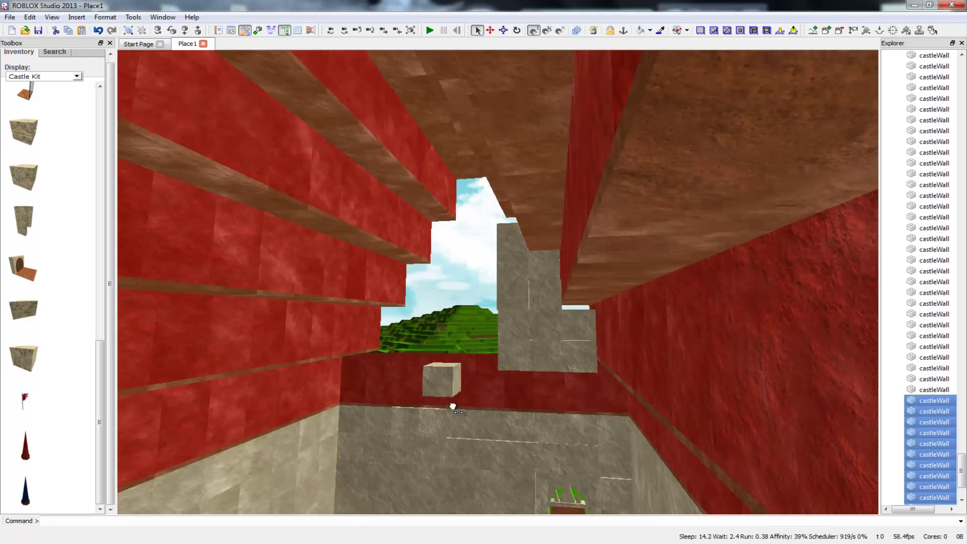
{"action": "right_click_drag", "start_coordinate": [475, 334], "coordinate": [428, 388]}
{"action": "scroll", "coordinate": [474, 334], "scroll_direction": "down", "scroll_amount": 3}
{"action": "left_click_drag", "start_coordinate": [475, 333], "coordinate": [483, 329]}
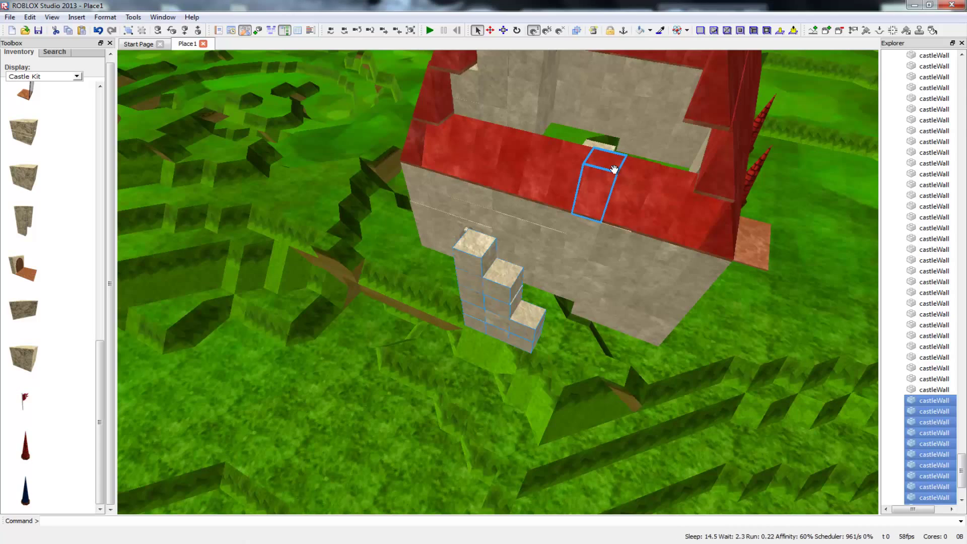
Step: Delete the floating duplicate of the stepped wall section in front of the roof
{"action": "left_click", "coordinate": [676, 186]}
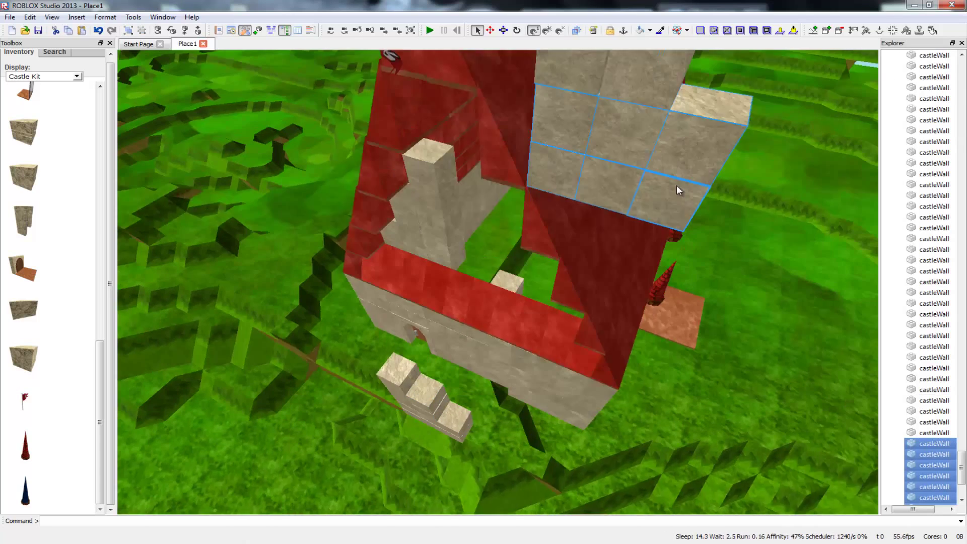
{"action": "scroll", "coordinate": [676, 186], "scroll_direction": "down", "scroll_amount": 5}
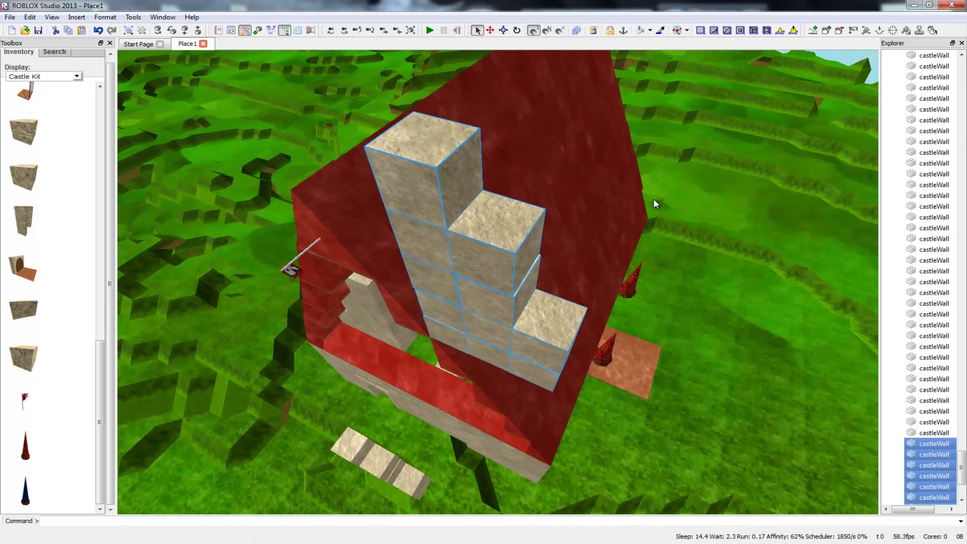
{"action": "key", "text": "Delete"}
{"action": "left_click", "coordinate": [341, 452]}
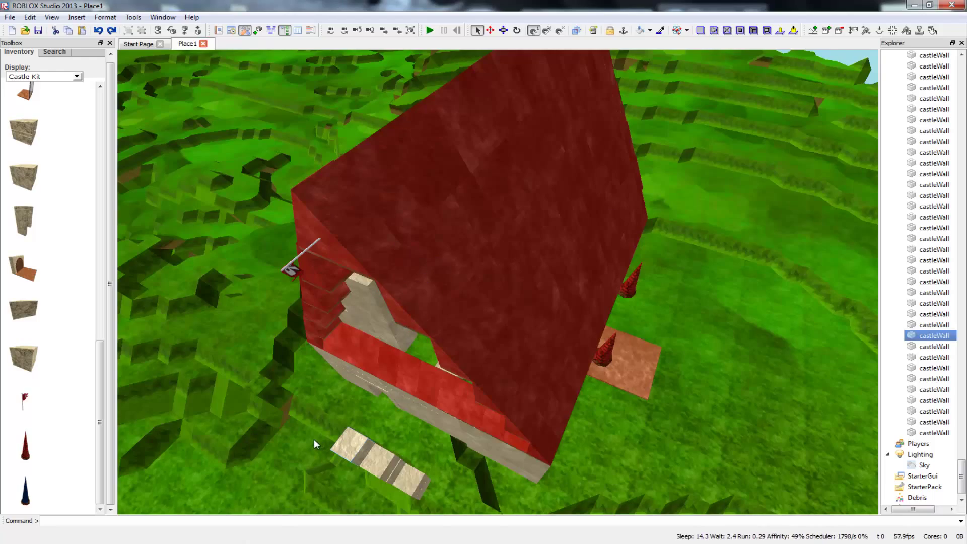
{"action": "mouse_move", "coordinate": [314, 441]}
{"action": "right_mouse_down"}
{"action": "mouse_move", "coordinate": [237, 485]}
{"action": "mouse_move", "coordinate": [233, 450]}
{"action": "mouse_move", "coordinate": [313, 423]}
{"action": "mouse_move", "coordinate": [328, 484]}
{"action": "mouse_move", "coordinate": [307, 473]}
{"action": "mouse_move", "coordinate": [303, 434]}
{"action": "right_mouse_up"}
{"action": "scroll", "coordinate": [312, 424], "scroll_direction": "down", "scroll_amount": 4}
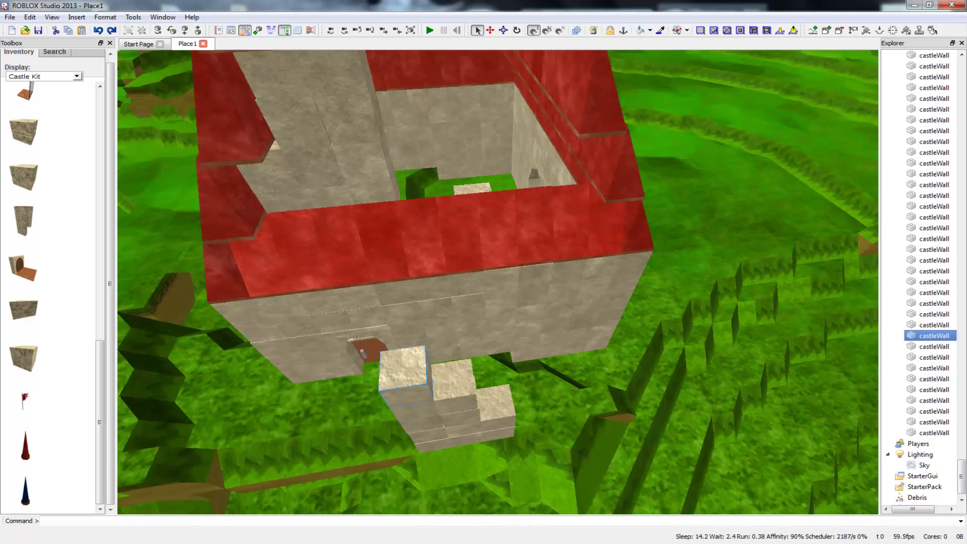
{"action": "right_click_drag", "start_coordinate": [404, 357], "coordinate": [460, 306]}
{"action": "left_click", "coordinate": [570, 225]}
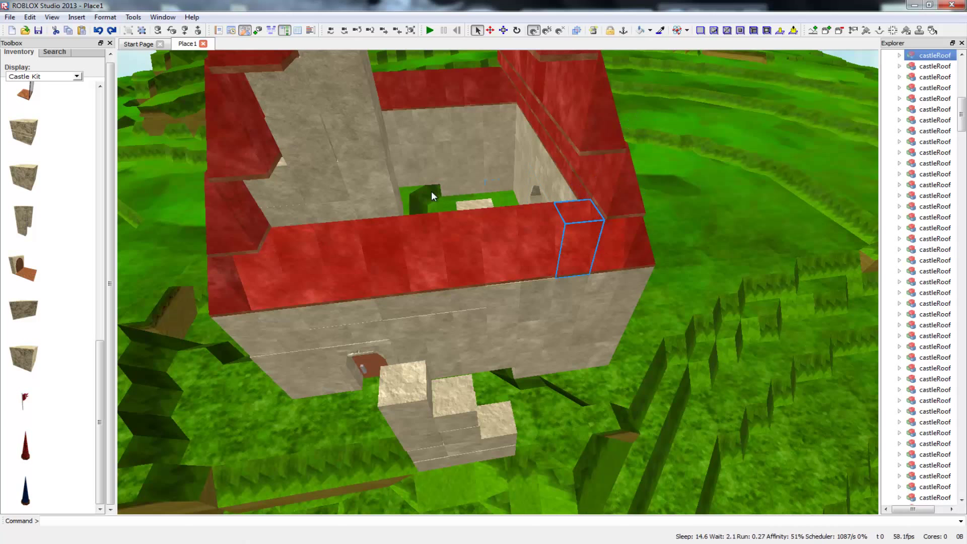
{"action": "right_click_drag", "start_coordinate": [444, 206], "coordinate": [439, 201]}
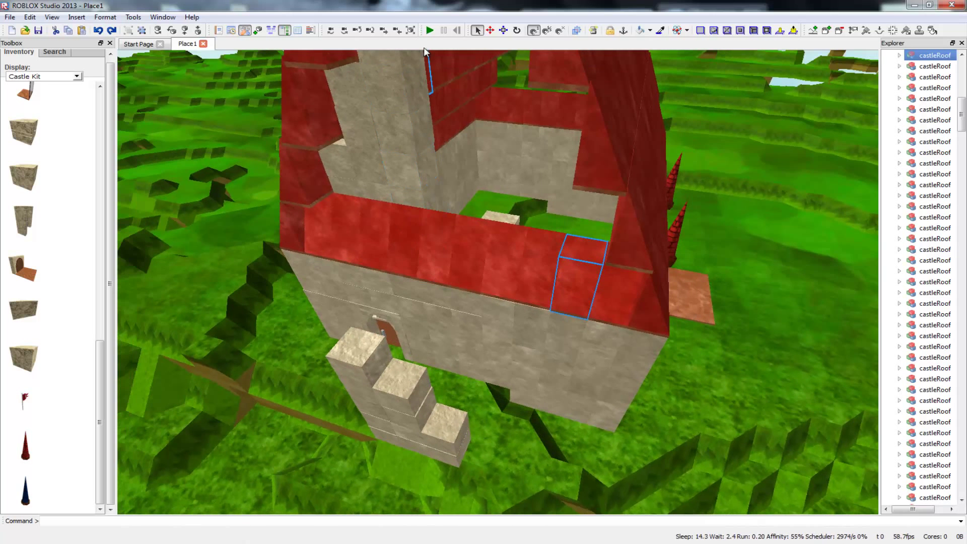
Step: Stack duplicates of the spare castleWall block into a column rising from inside the building past the roof
{"action": "left_click", "coordinate": [504, 214]}
{"action": "key", "text": "ctrl+d"}
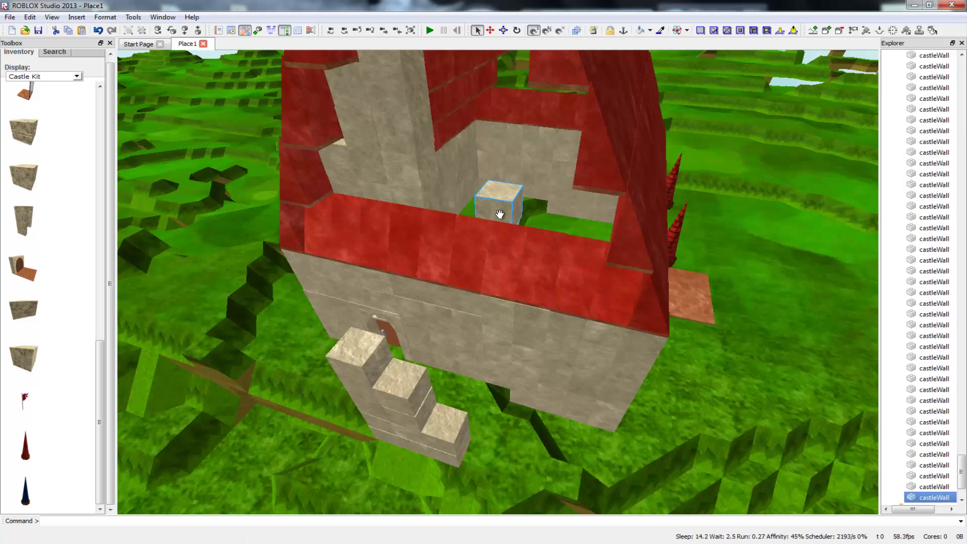
{"action": "key", "text": "ctrl+d"}
{"action": "key", "text": "ctrl+d"}
{"action": "key", "text": "ctrl+d"}
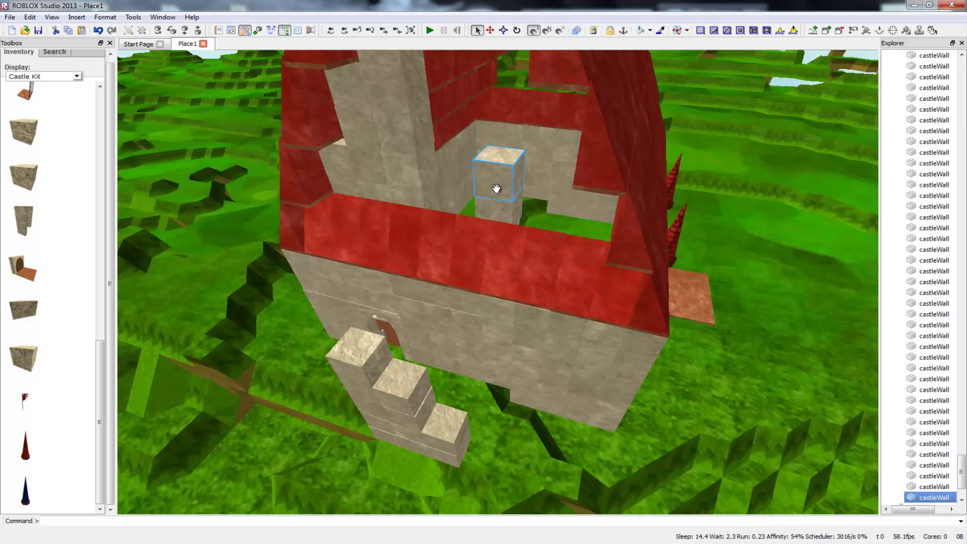
{"action": "key", "text": "f"}
{"action": "scroll", "coordinate": [475, 284], "scroll_direction": "down", "scroll_amount": 10}
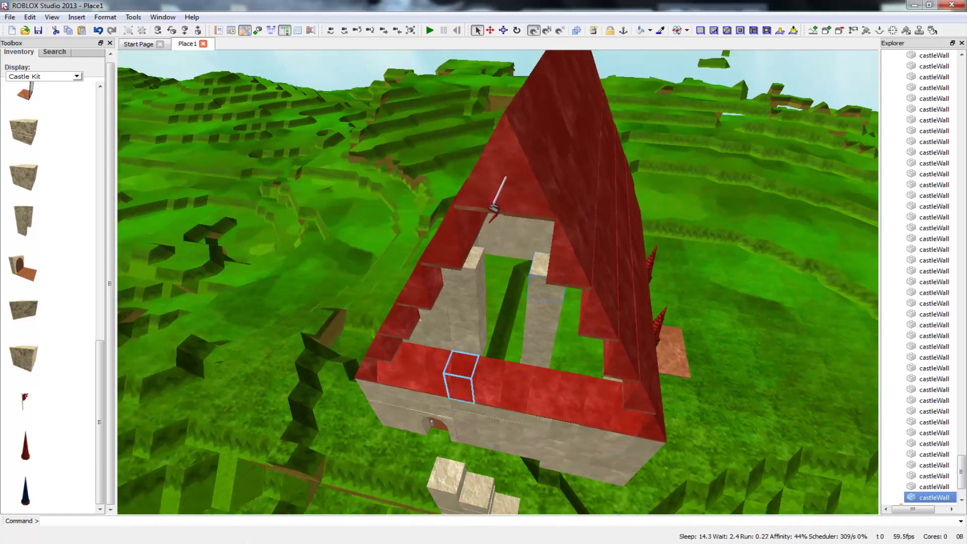
{"action": "right_click_drag", "start_coordinate": [494, 340], "coordinate": [507, 340]}
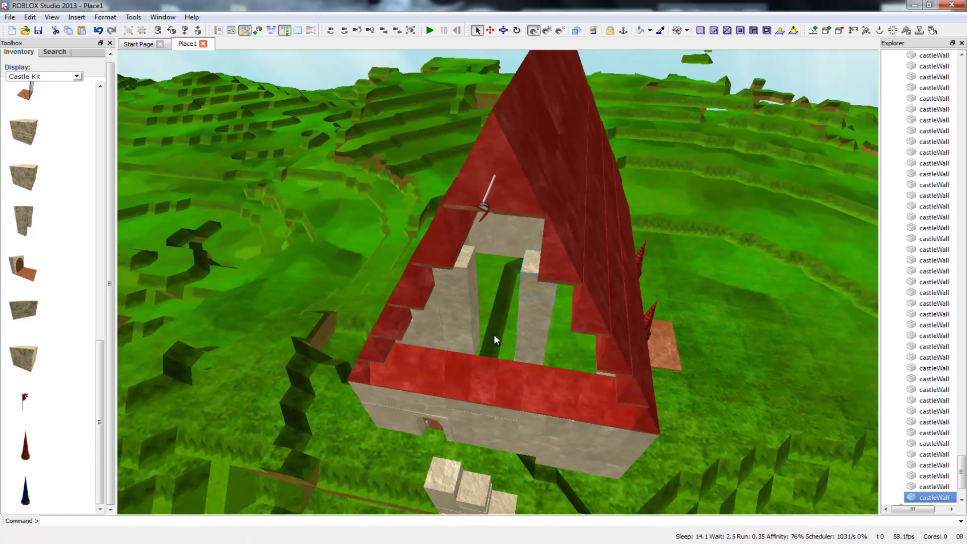
{"action": "key", "text": "ctrl+d"}
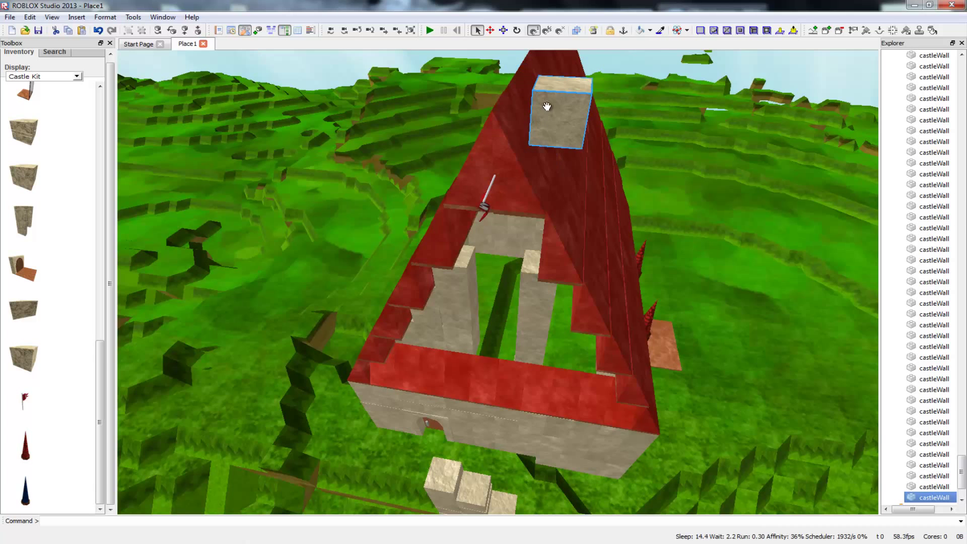
Step: Move the lowest castleWall block of the column onto the front roof row, near the finished stepped section
{"action": "left_click_drag", "start_coordinate": [555, 109], "coordinate": [514, 395]}
{"action": "right_click_drag", "start_coordinate": [513, 364], "coordinate": [579, 398]}
{"action": "scroll", "coordinate": [513, 364], "scroll_direction": "up", "scroll_amount": 5}
{"action": "scroll", "coordinate": [538, 314], "scroll_direction": "down", "scroll_amount": 6}
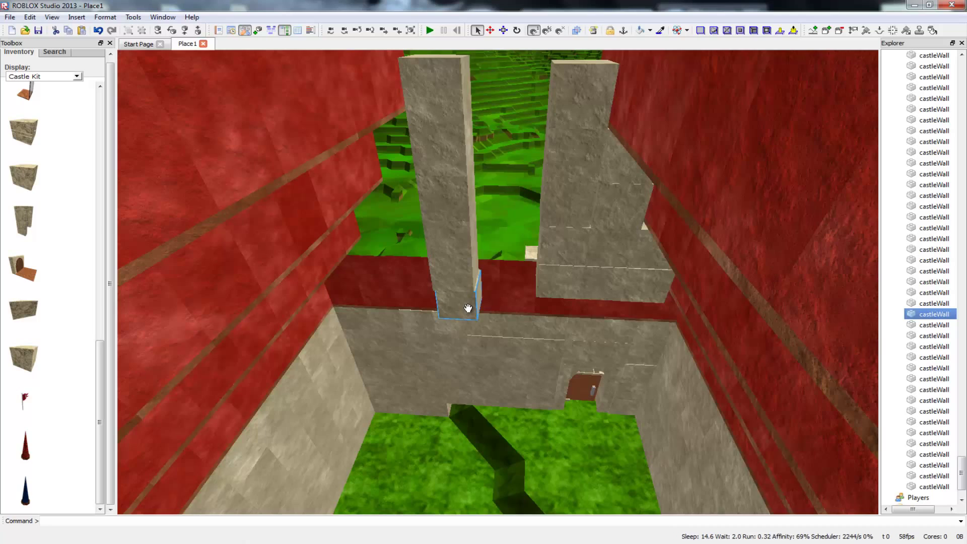
{"action": "scroll", "coordinate": [465, 314], "scroll_direction": "up", "scroll_amount": 8}
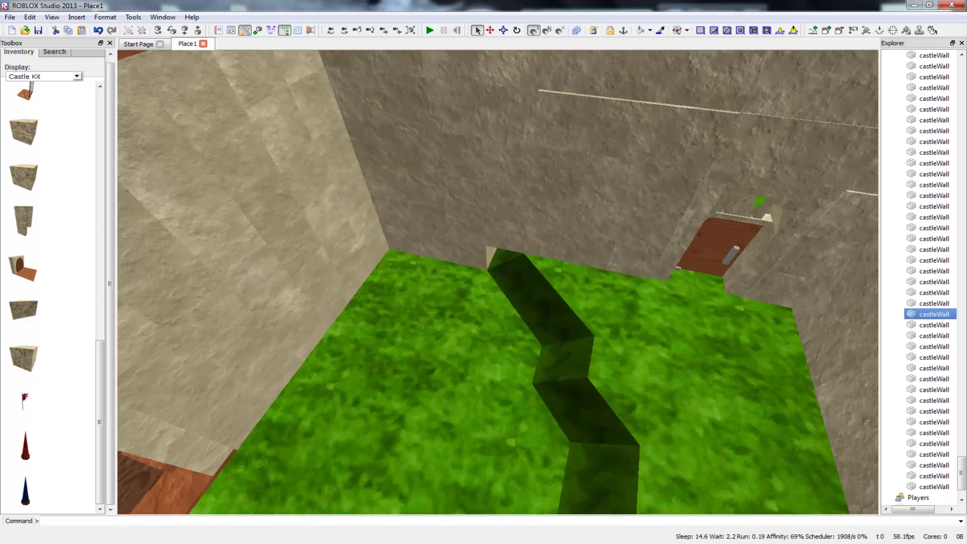
{"action": "right_click_drag", "start_coordinate": [466, 314], "coordinate": [473, 330]}
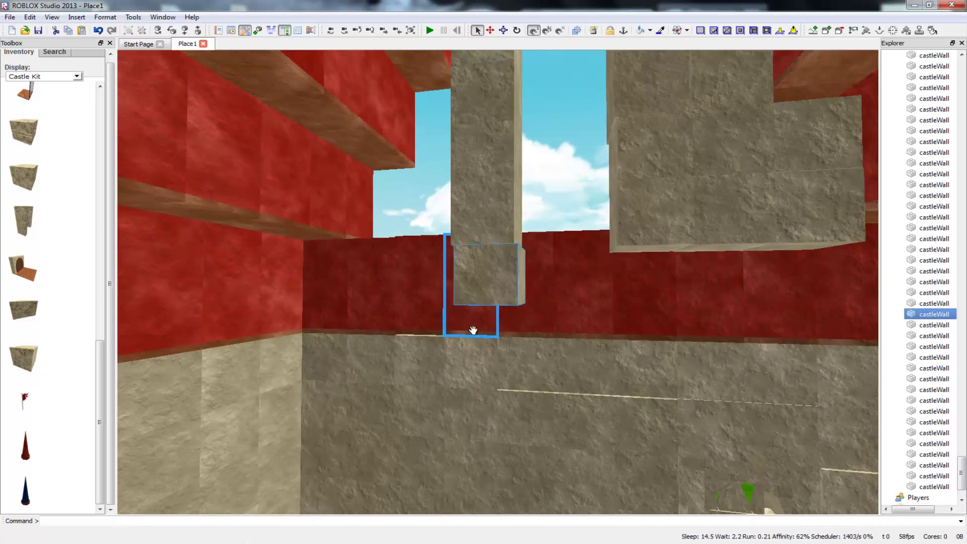
{"action": "left_click_drag", "start_coordinate": [482, 307], "coordinate": [582, 210]}
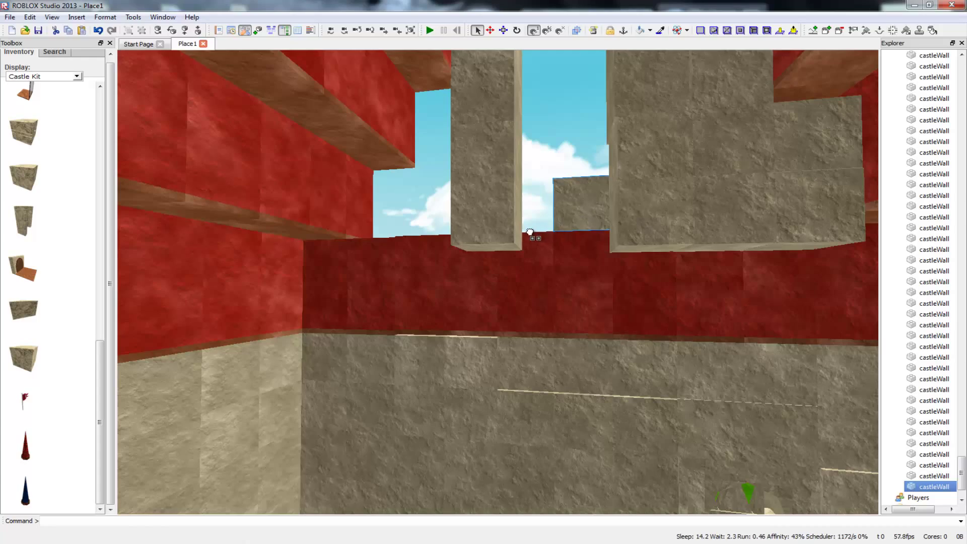
Step: Reposition the loose castleWall block so that it sits against the base of the wall column, on the finished section's side
{"action": "key", "text": "d"}
{"action": "key", "text": "d"}
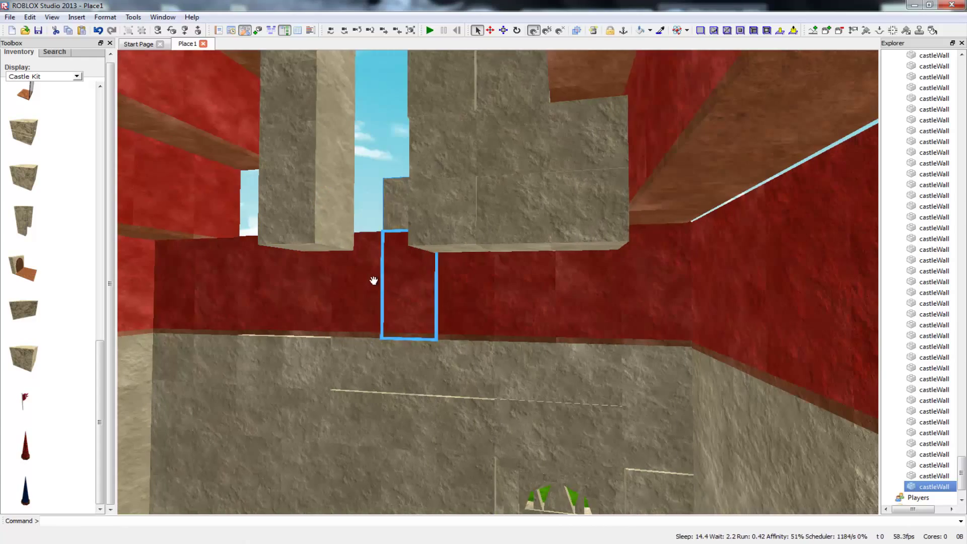
{"action": "right_click_drag", "start_coordinate": [374, 281], "coordinate": [373, 281]}
{"action": "key", "text": "e"}
{"action": "left_click", "coordinate": [492, 233]}
{"action": "left_click", "coordinate": [473, 236]}
{"action": "left_click_drag", "start_coordinate": [479, 241], "coordinate": [405, 283]}
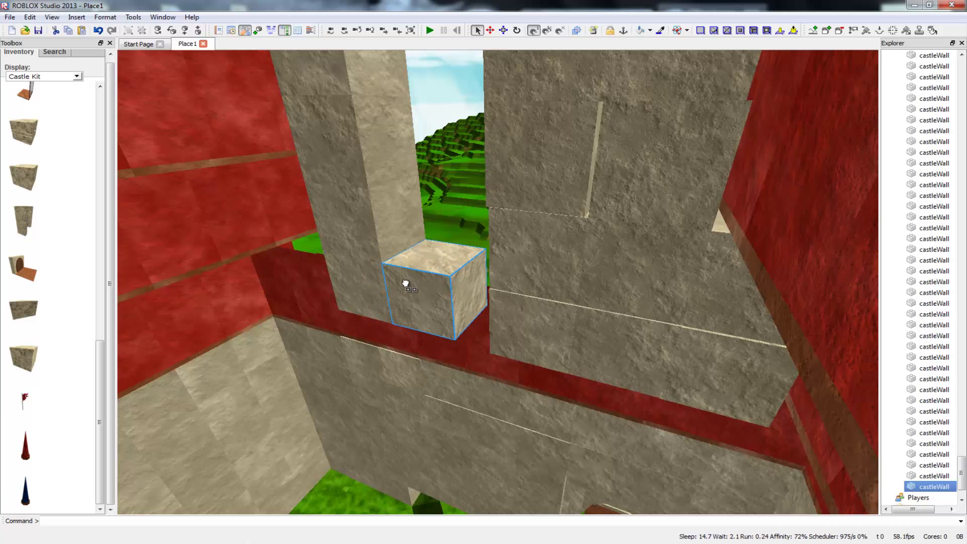
Step: Try to stack a copy of the block beside the column's base, and delete the extra copy
{"action": "mouse_move", "coordinate": [378, 371]}
{"action": "right_mouse_down"}
{"action": "mouse_move", "coordinate": [328, 372]}
{"action": "mouse_move", "coordinate": [378, 371]}
{"action": "right_mouse_up"}
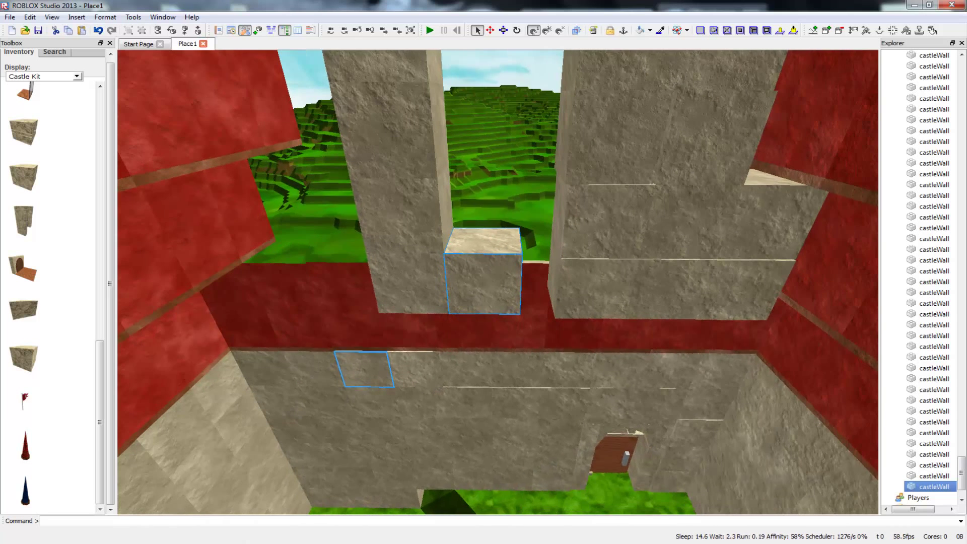
{"action": "left_click_drag", "start_coordinate": [383, 369], "coordinate": [472, 306]}
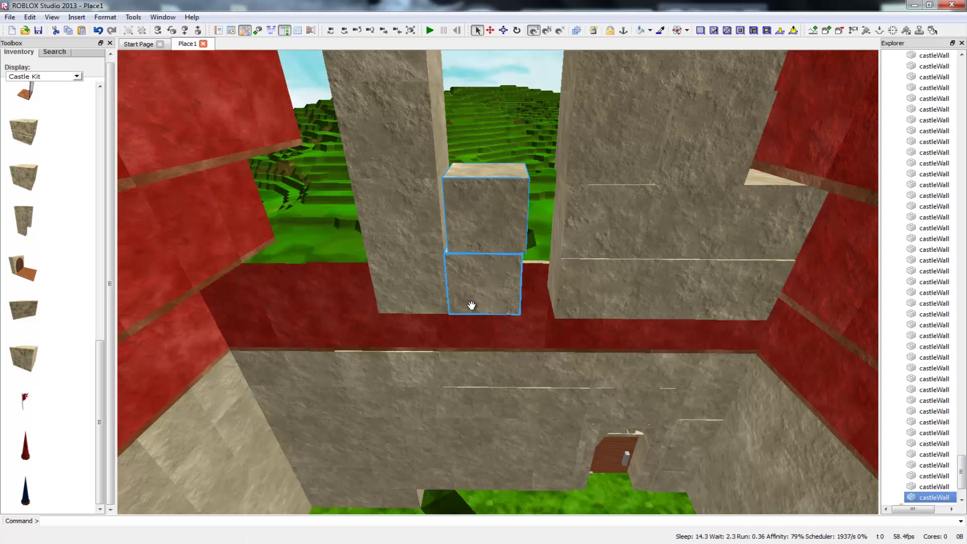
{"action": "right_click_drag", "start_coordinate": [469, 296], "coordinate": [471, 296]}
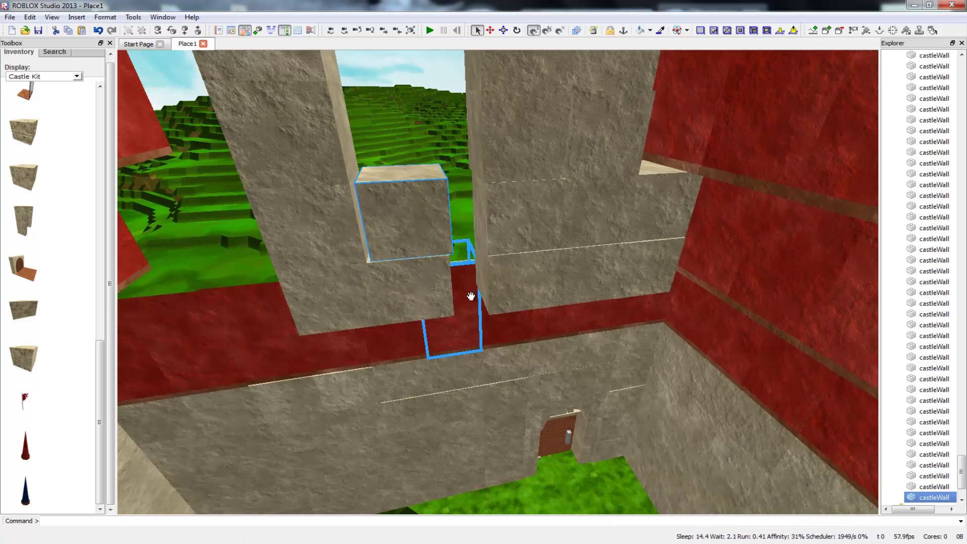
{"action": "key", "text": "ctrl+v"}
{"action": "left_click_drag", "start_coordinate": [420, 249], "coordinate": [393, 248]}
{"action": "key", "text": "Delete"}
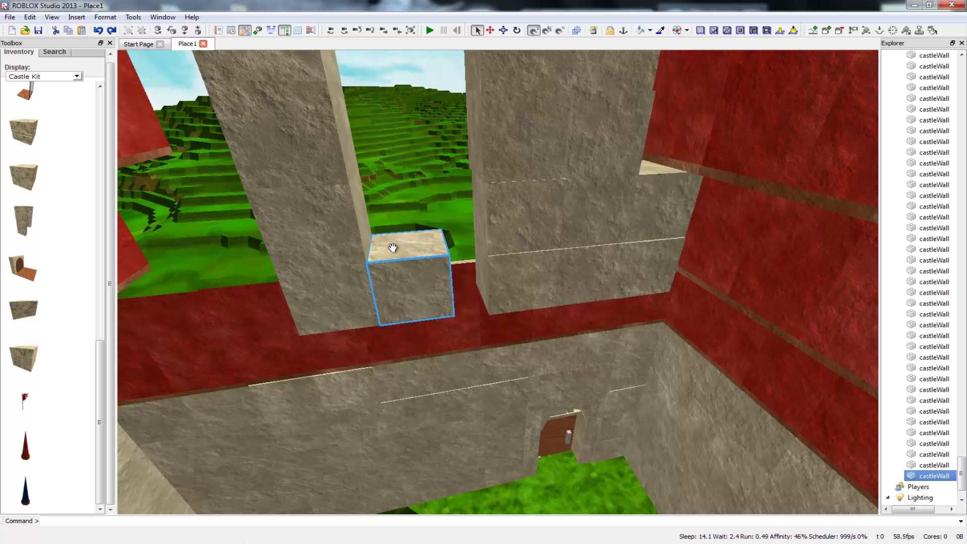
Step: Stack duplicates of the base block into a second column up through the roof, and delete the surplus block above the ridge
{"action": "key", "text": "ctrl+d"}
{"action": "left_click_drag", "start_coordinate": [392, 248], "coordinate": [387, 249]}
{"action": "left_click_drag", "start_coordinate": [391, 321], "coordinate": [398, 243]}
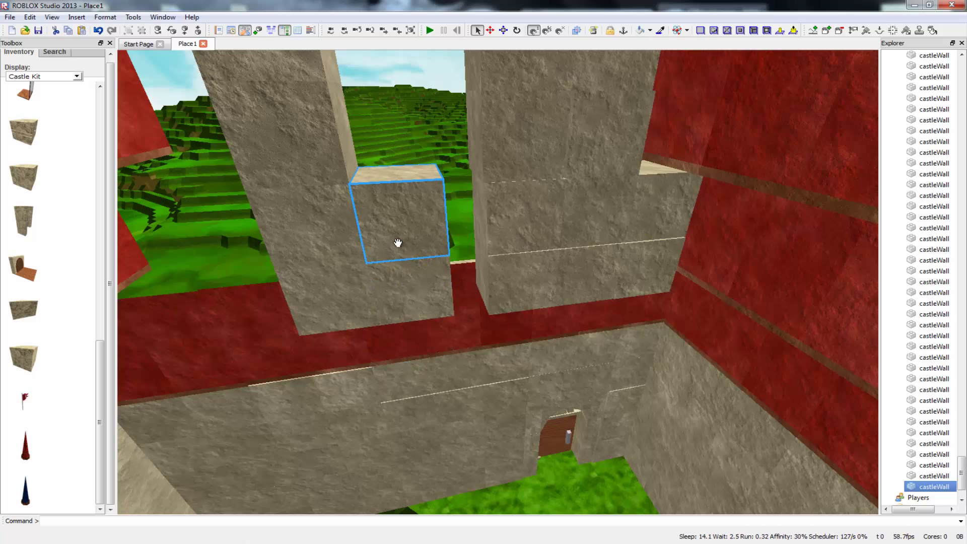
{"action": "key", "text": "ctrl+d"}
{"action": "key", "text": "ctrl+d"}
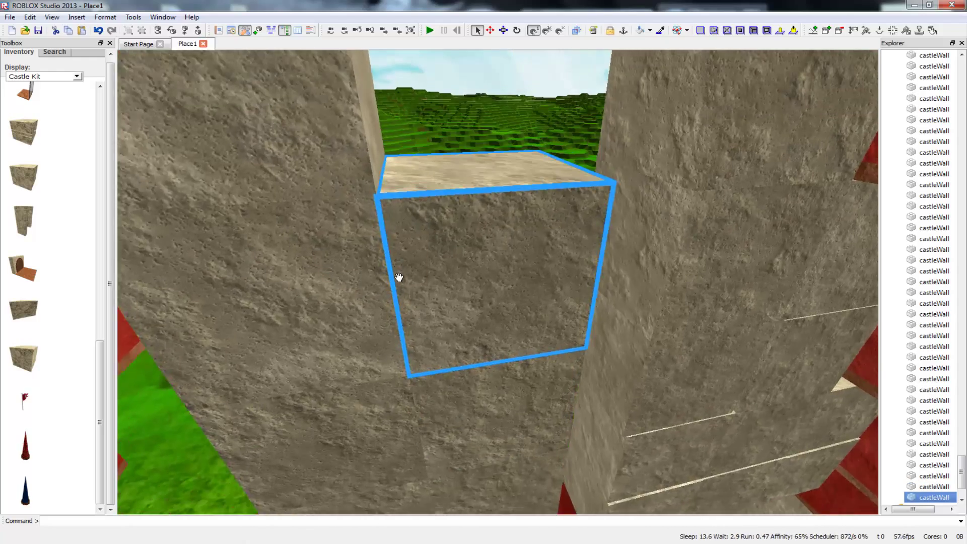
{"action": "key", "text": "ctrl+d"}
{"action": "key", "text": "ctrl+d"}
{"action": "key", "text": "ctrl+d"}
{"action": "key", "text": "ctrl+d"}
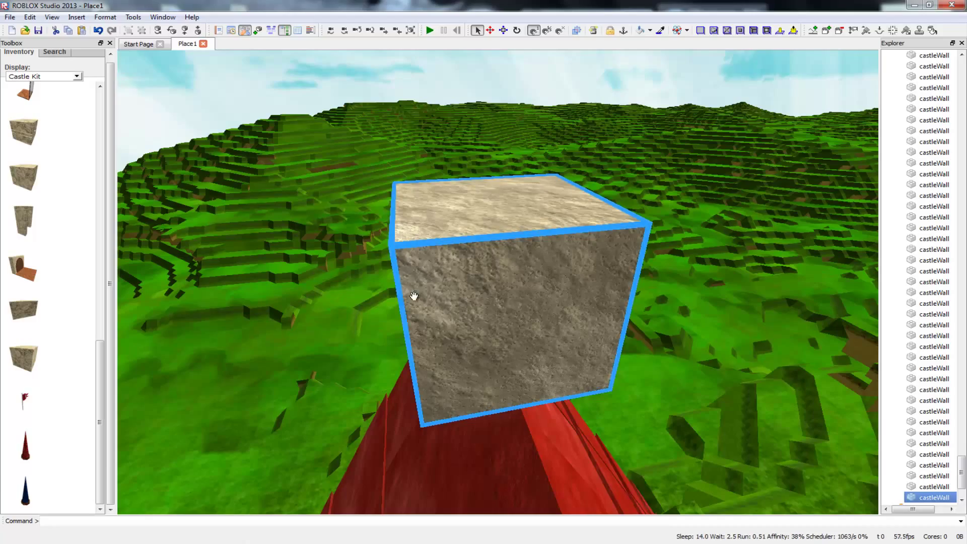
{"action": "key", "text": "Delete"}
Step: Duplicate a castleWall block from the front wall and place it on the roof row against the open side of the columns
{"action": "right_click_drag", "start_coordinate": [472, 367], "coordinate": [473, 389]}
{"action": "scroll", "coordinate": [498, 282], "scroll_direction": "up", "scroll_amount": 3}
{"action": "scroll", "coordinate": [498, 282], "scroll_direction": "down", "scroll_amount": 1}
{"action": "scroll", "coordinate": [498, 283], "scroll_direction": "up", "scroll_amount": 3}
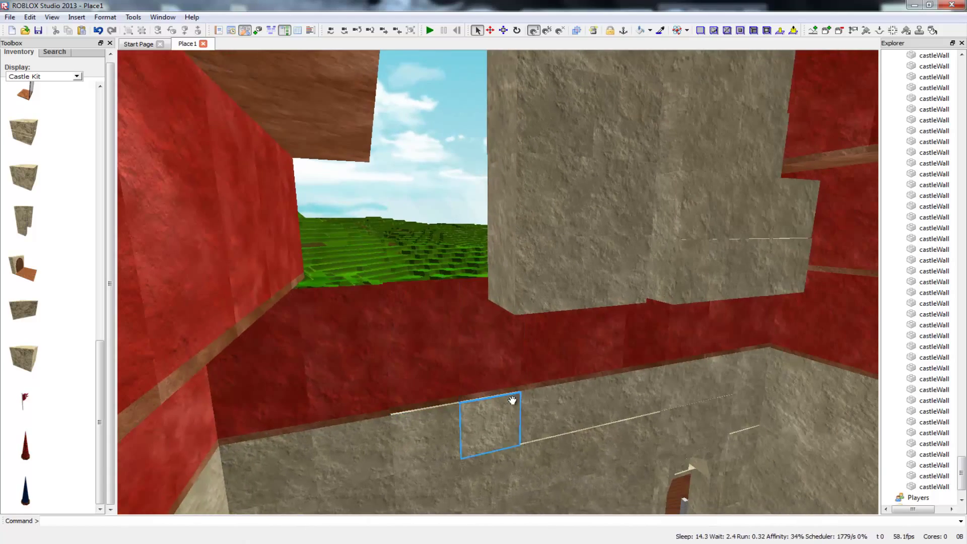
{"action": "right_click_drag", "start_coordinate": [519, 436], "coordinate": [520, 436]}
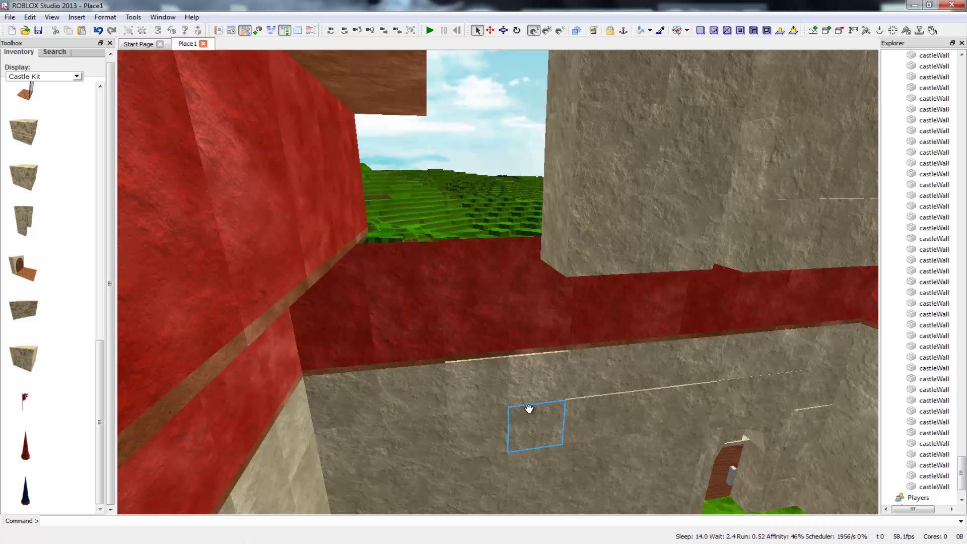
{"action": "left_click", "coordinate": [497, 421]}
{"action": "key", "text": "ctrl+d"}
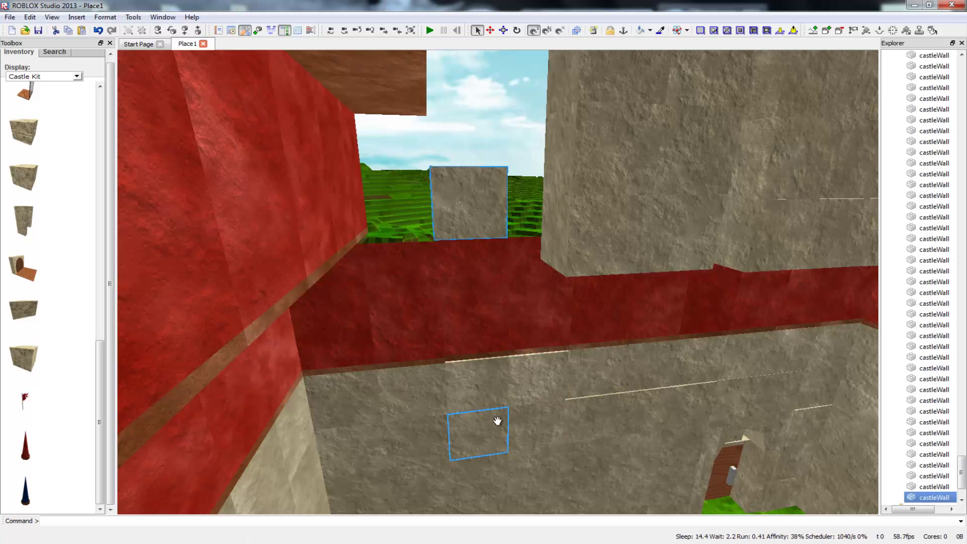
{"action": "left_click_drag", "start_coordinate": [473, 227], "coordinate": [512, 255]}
{"action": "right_click_drag", "start_coordinate": [512, 255], "coordinate": [538, 259]}
{"action": "left_click_drag", "start_coordinate": [537, 259], "coordinate": [560, 275]}
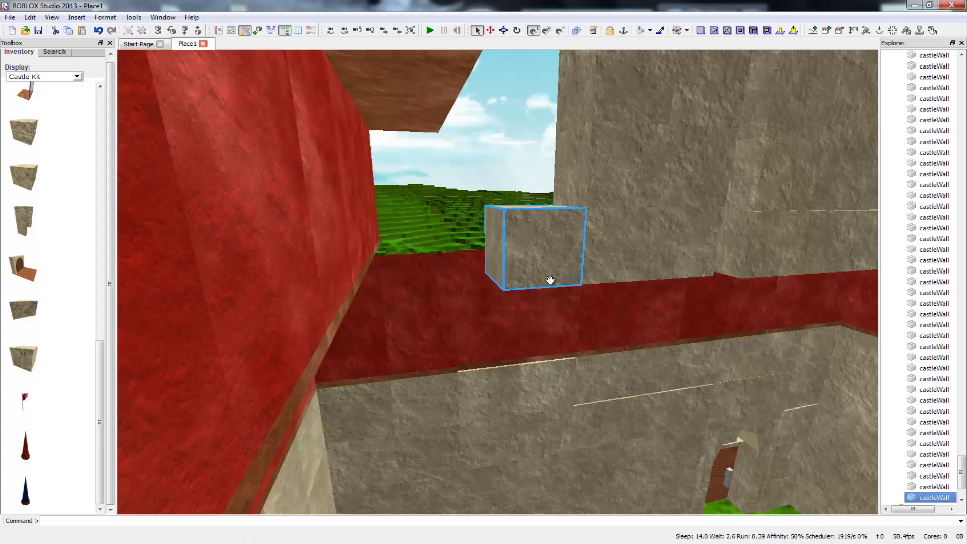
Step: Stack more castleWall blocks on the newly placed block to raise the third, shorter column
{"action": "key", "text": "ctrl+v"}
{"action": "right_click_drag", "start_coordinate": [538, 218], "coordinate": [534, 226]}
{"action": "left_click_drag", "start_coordinate": [534, 226], "coordinate": [494, 333]}
{"action": "right_click_drag", "start_coordinate": [493, 333], "coordinate": [492, 372]}
Step: Build a fourth, two-block-high castleWall column on the roof row, against the outer side of the third column
{"action": "left_click", "coordinate": [434, 339]}
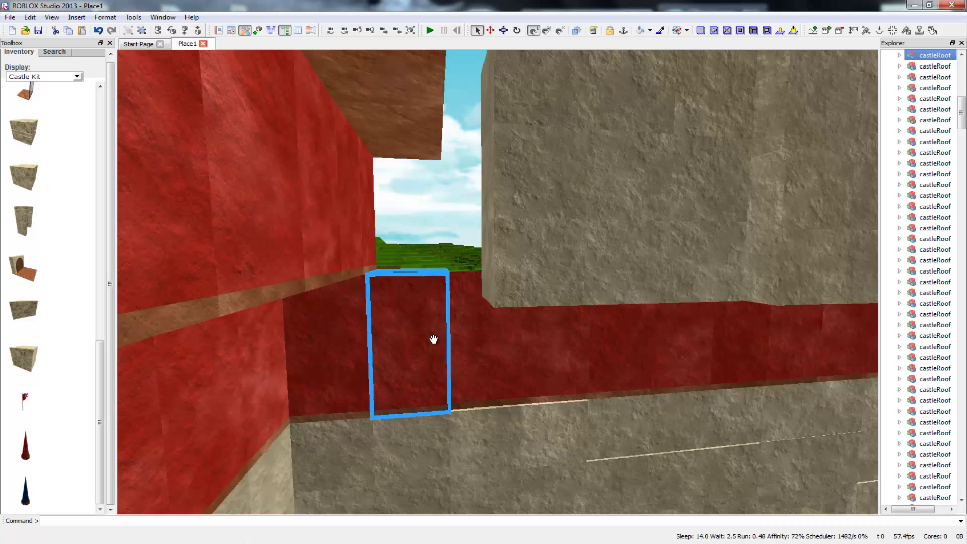
{"action": "key", "text": "ctrl+v"}
{"action": "left_click_drag", "start_coordinate": [414, 263], "coordinate": [482, 293]}
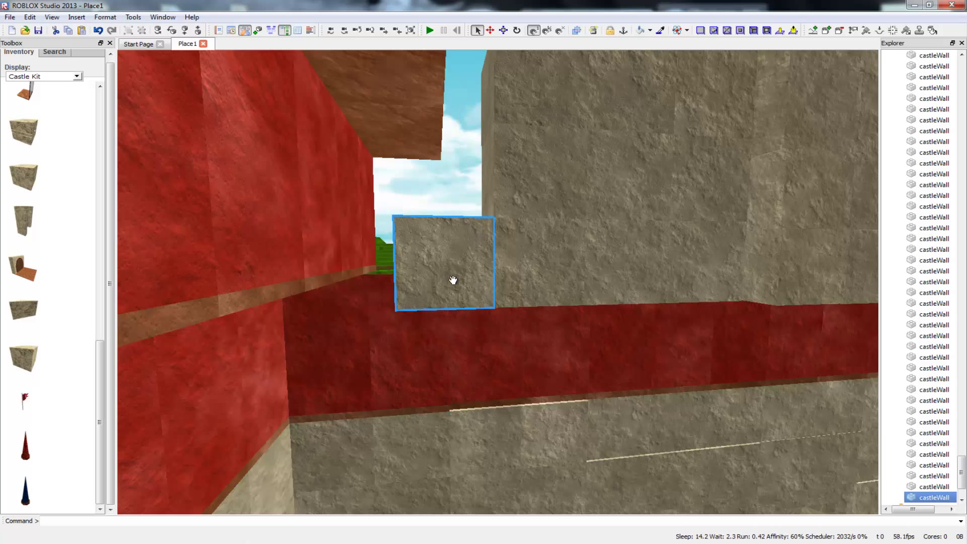
{"action": "key", "text": "ctrl+d"}
Step: Select all castleWall blocks of the newly built stepped section, from the tall column to the lowest outer step
{"action": "right_click_drag", "start_coordinate": [482, 272], "coordinate": [509, 241]}
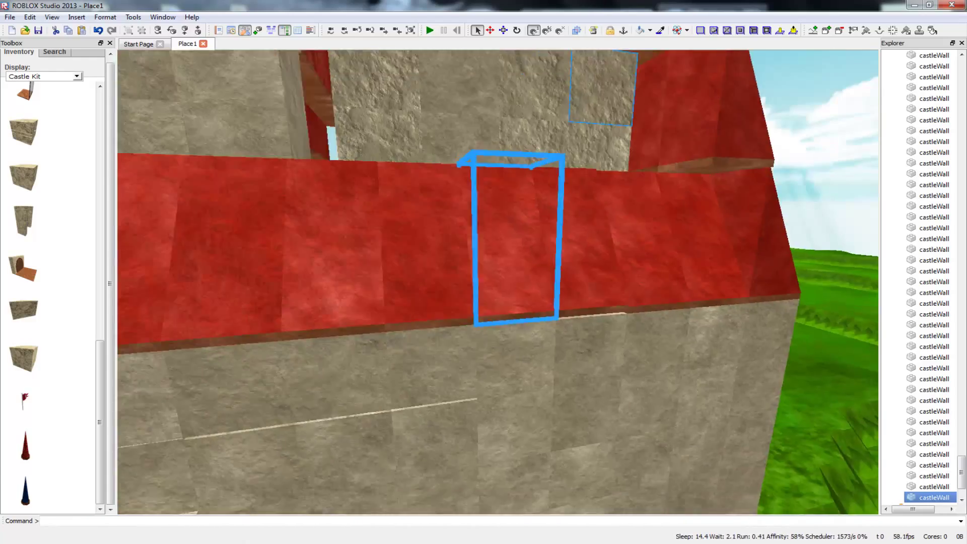
{"action": "scroll", "coordinate": [498, 282], "scroll_direction": "down", "scroll_amount": 4}
{"action": "right_click_drag", "start_coordinate": [497, 282], "coordinate": [449, 242]}
{"action": "scroll", "coordinate": [456, 282], "scroll_direction": "up", "scroll_amount": 2}
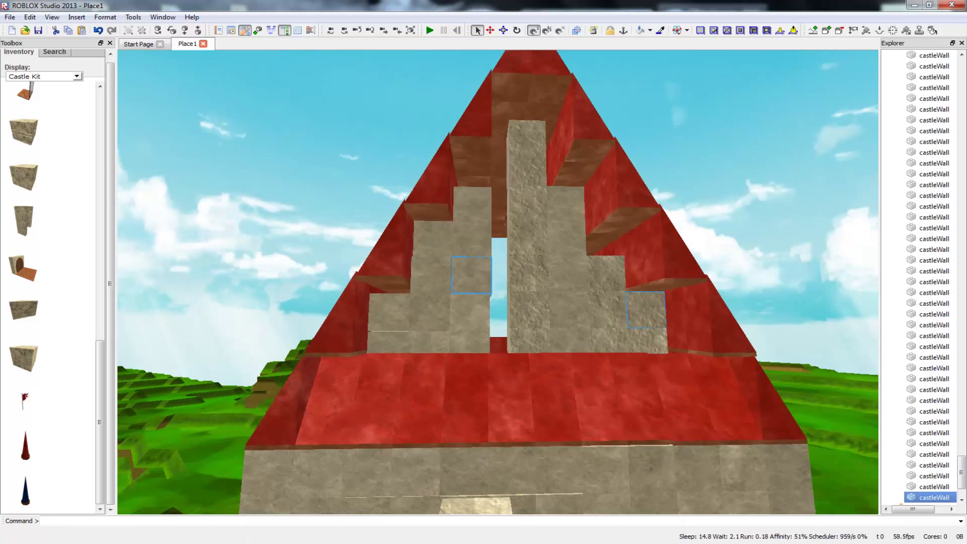
{"action": "key", "text": "d"}
{"action": "key", "text": "d"}
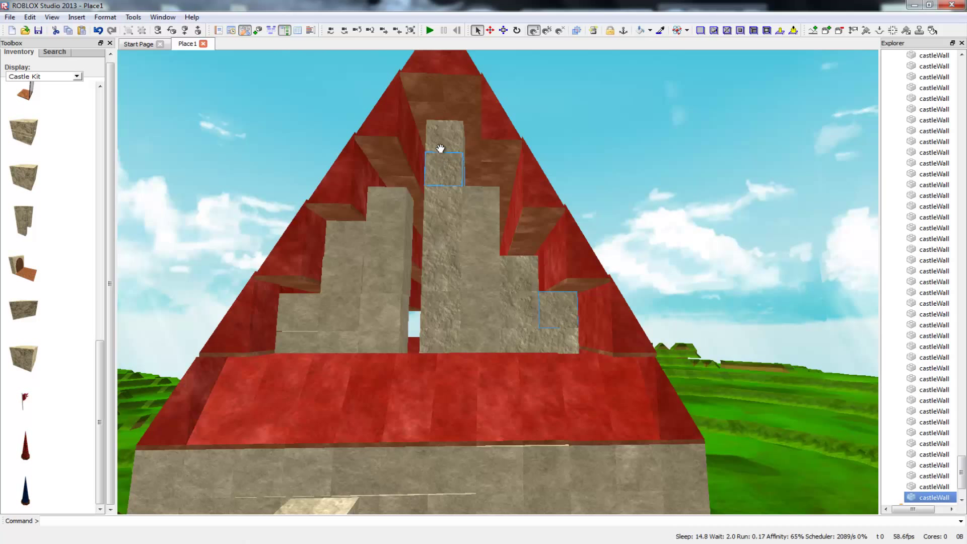
{"action": "left_click", "coordinate": [440, 148]}
{"action": "left_click", "coordinate": [437, 166], "text": "shift"}
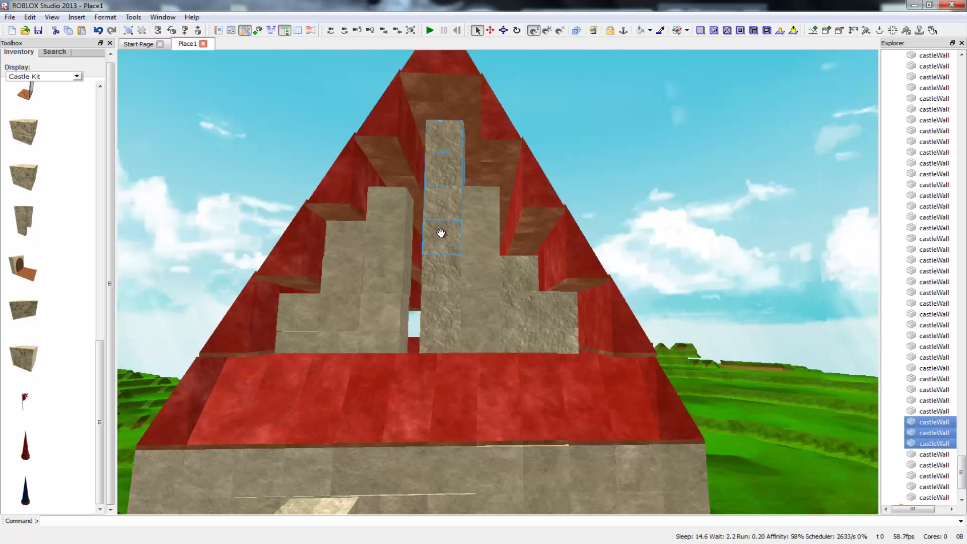
{"action": "left_click", "coordinate": [442, 308], "text": "shift"}
{"action": "left_click", "coordinate": [442, 341], "text": "shift"}
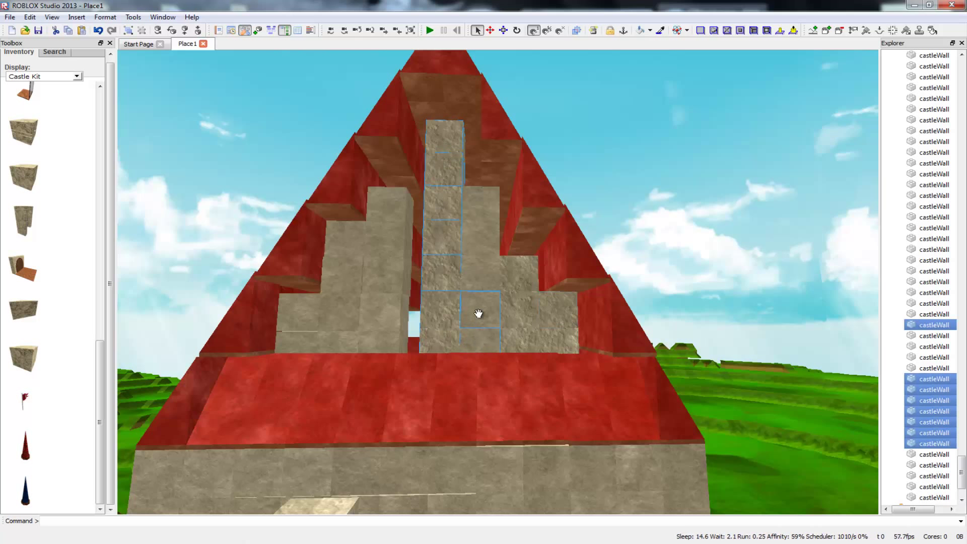
{"action": "left_click", "coordinate": [517, 270], "text": "shift"}
{"action": "left_click", "coordinate": [521, 302], "text": "shift"}
{"action": "left_click", "coordinate": [531, 335], "text": "shift"}
{"action": "left_click", "coordinate": [547, 310], "text": "shift"}
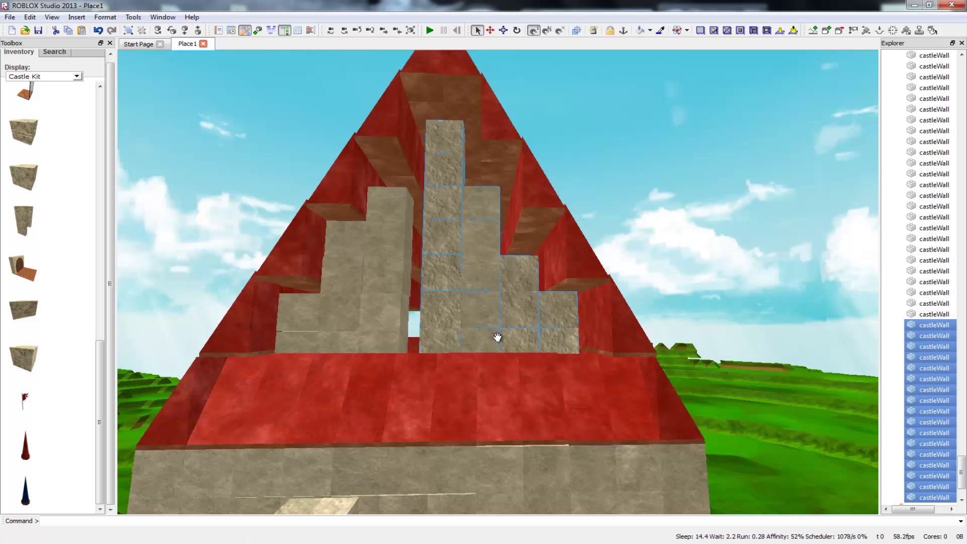
Step: Switch to a finer drag grid and try to shift the selected stepped castleWall section from inside the roof
{"action": "key", "text": "d"}
{"action": "key", "text": "w"}
{"action": "right_click_drag", "start_coordinate": [475, 340], "coordinate": [352, 405]}
{"action": "key", "text": "s"}
{"action": "key", "text": "w"}
{"action": "key", "text": "w"}
{"action": "right_click_drag", "start_coordinate": [457, 392], "coordinate": [458, 392]}
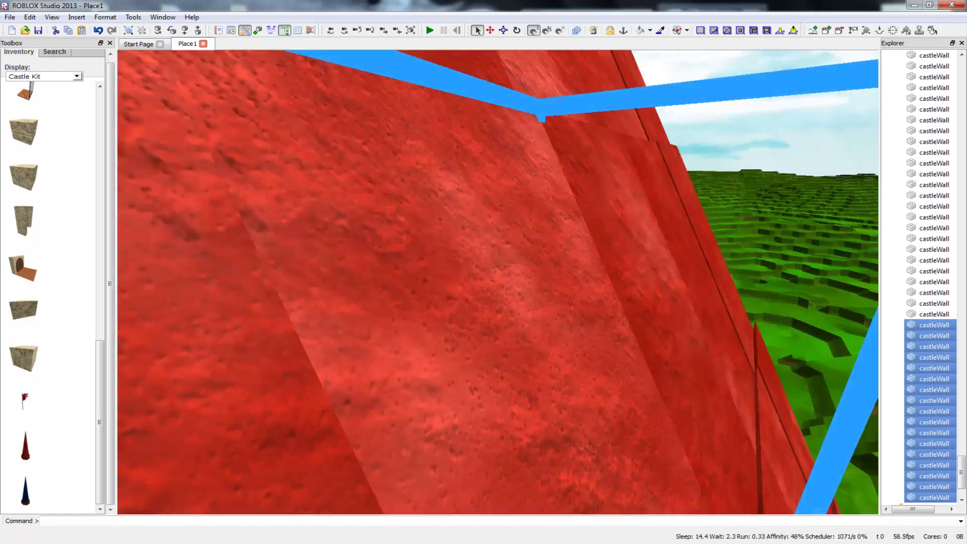
{"action": "right_click_drag", "start_coordinate": [457, 392], "coordinate": [458, 392]}
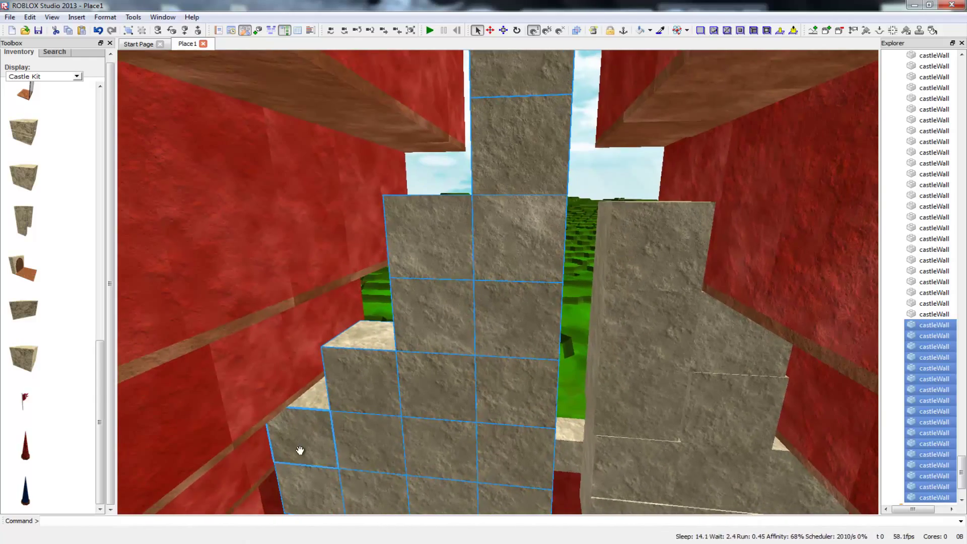
{"action": "scroll", "coordinate": [300, 451], "scroll_direction": "down", "scroll_amount": 3}
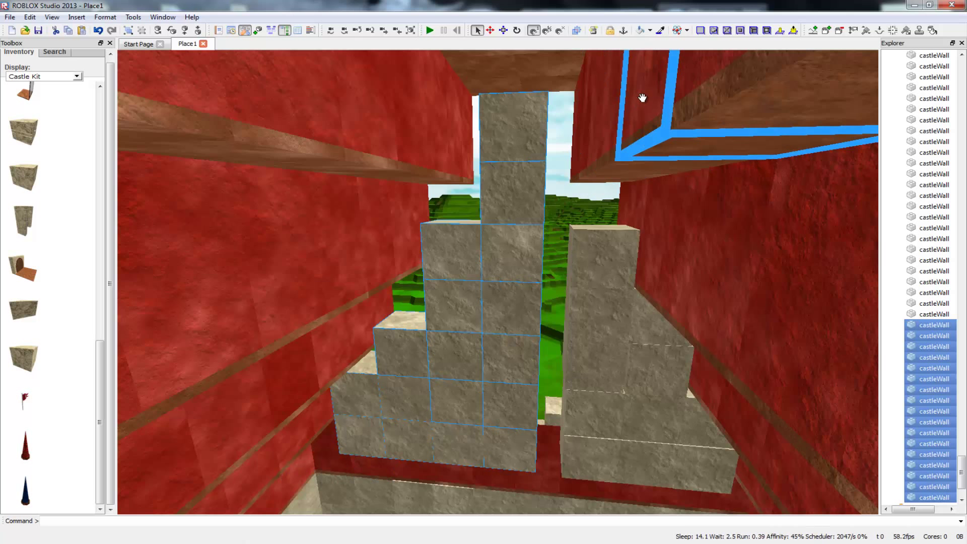
{"action": "left_click", "coordinate": [549, 31]}
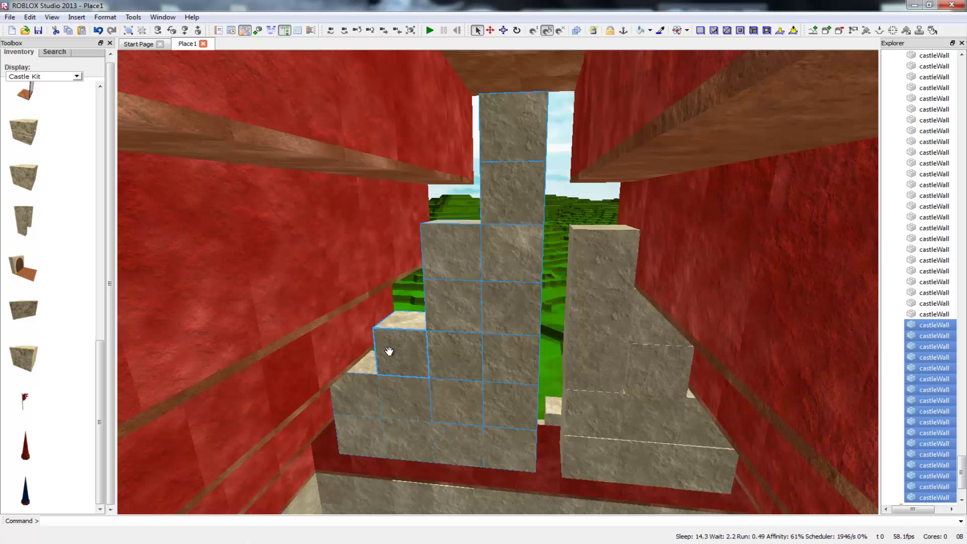
{"action": "left_click_drag", "start_coordinate": [387, 353], "coordinate": [376, 352]}
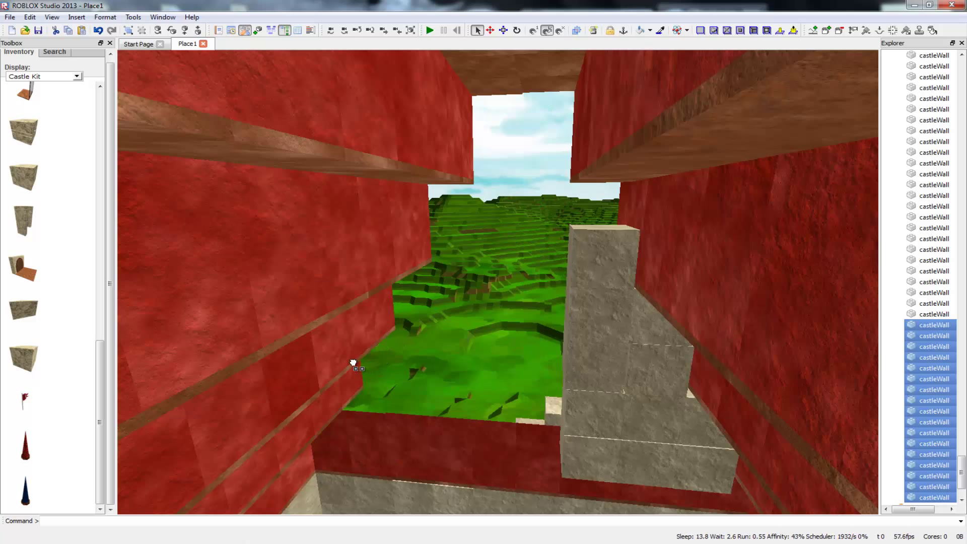
{"action": "key", "text": "s"}
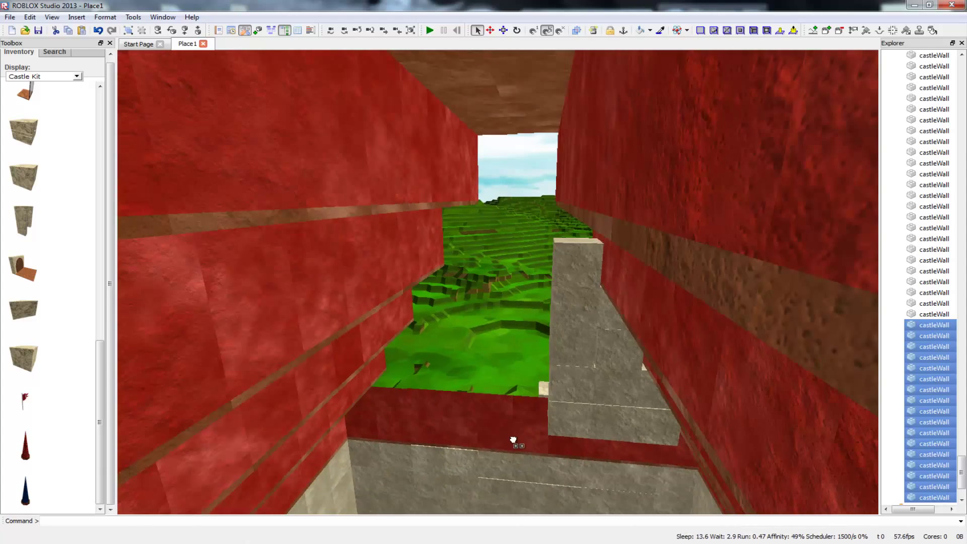
{"action": "key", "text": "a"}
{"action": "right_click_drag", "start_coordinate": [602, 445], "coordinate": [592, 445]}
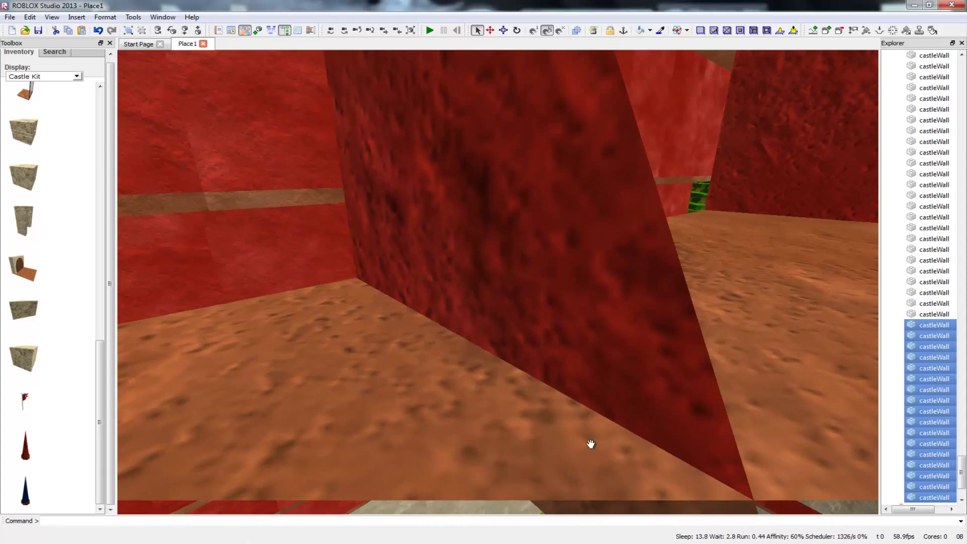
Step: Examine how the two stepped castleWall sections fit in the roof gable, both close up and from a distance
{"action": "right_click_drag", "start_coordinate": [498, 282], "coordinate": [221, 282]}
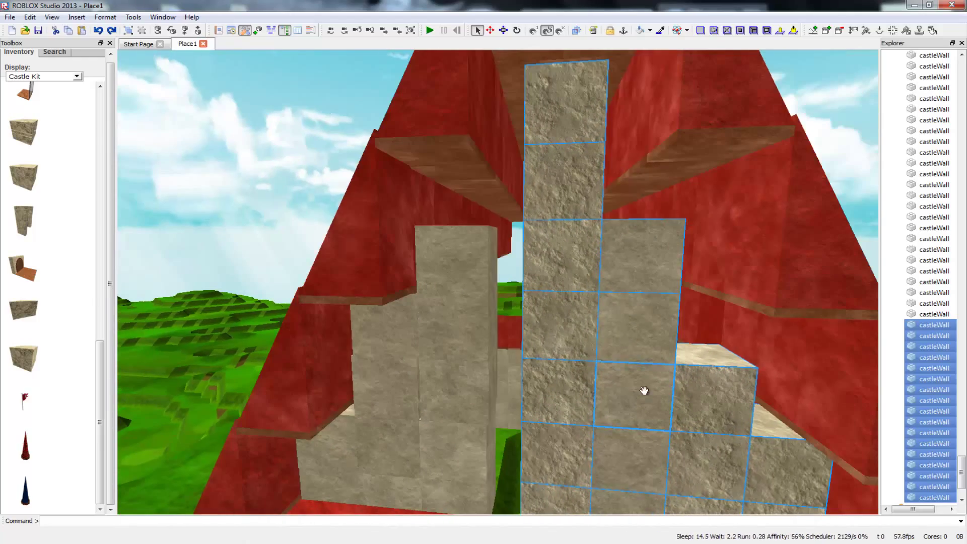
{"action": "mouse_move", "coordinate": [617, 126]}
{"action": "right_mouse_down"}
{"action": "mouse_move", "coordinate": [703, 156]}
{"action": "mouse_move", "coordinate": [620, 141]}
{"action": "right_mouse_up"}
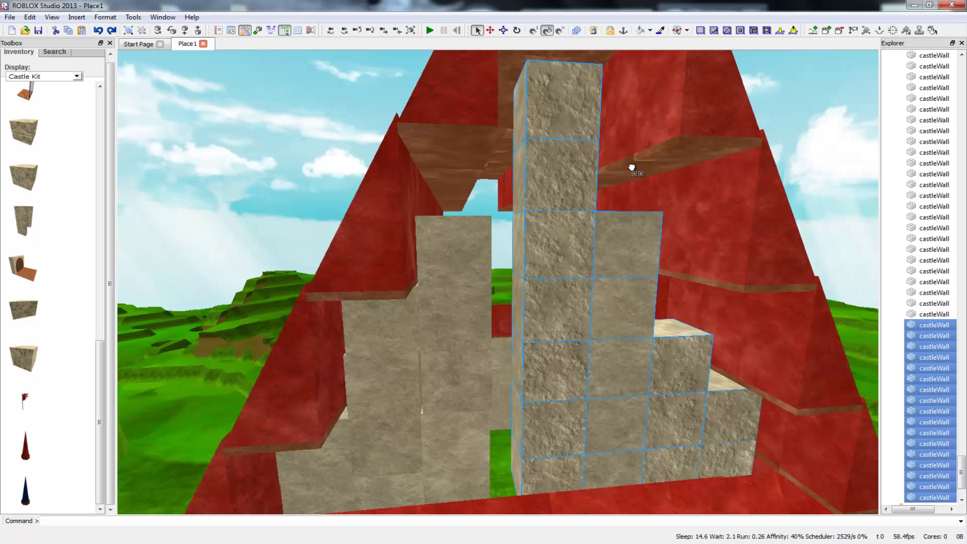
{"action": "left_click_drag", "start_coordinate": [585, 209], "coordinate": [539, 444]}
{"action": "key", "text": "s"}
{"action": "key", "text": "d"}
{"action": "key", "text": "a"}
{"action": "key", "text": "s"}
{"action": "key", "text": "s"}
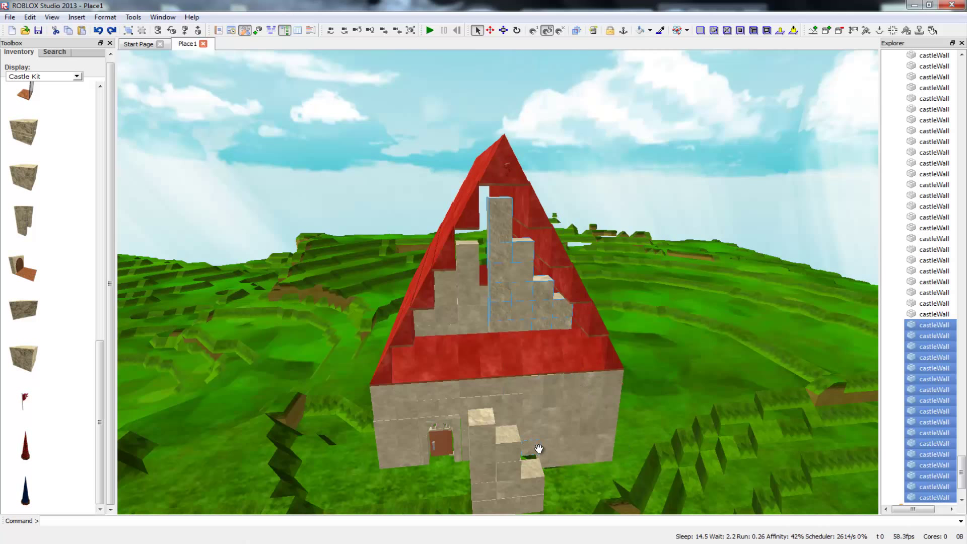
{"action": "key", "text": "w"}
{"action": "right_click_drag", "start_coordinate": [539, 444], "coordinate": [554, 421]}
{"action": "key", "text": "s"}
{"action": "key", "text": "w"}
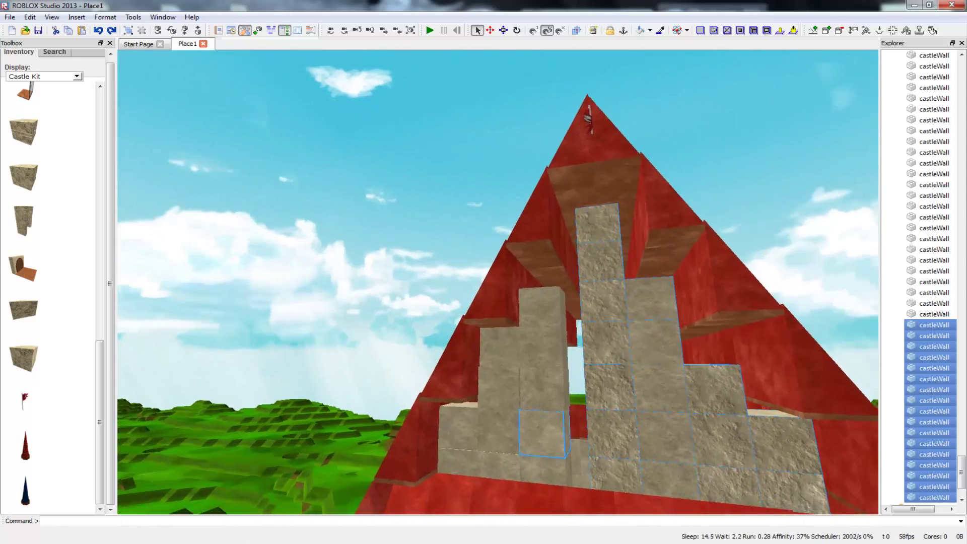
{"action": "right_click_drag", "start_coordinate": [496, 214], "coordinate": [497, 262]}
Step: Deselect the section and try the Weld surface on the upper front faces of the tall column and its shorter neighbour
{"action": "left_click", "coordinate": [315, 353]}
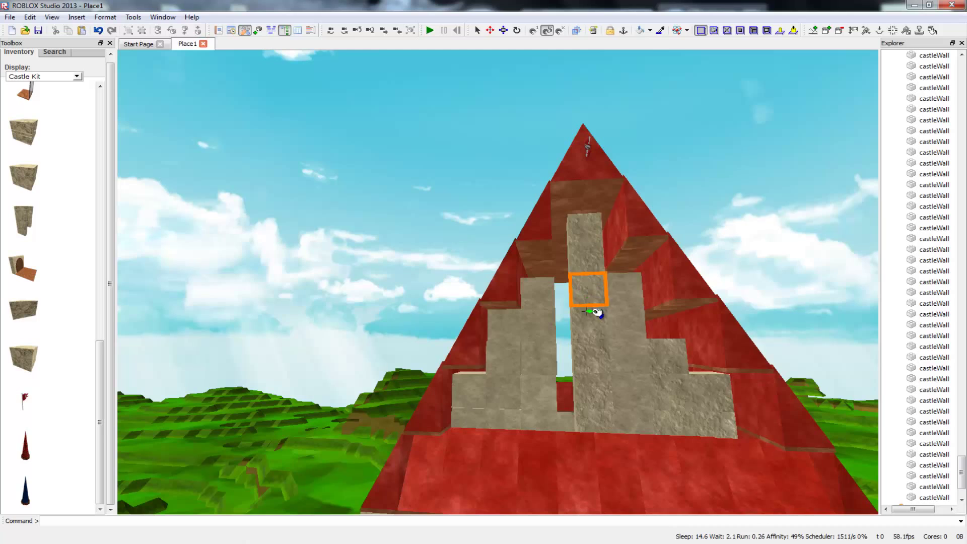
{"action": "scroll", "coordinate": [615, 328], "scroll_direction": "up", "scroll_amount": 2}
{"action": "key", "text": "d"}
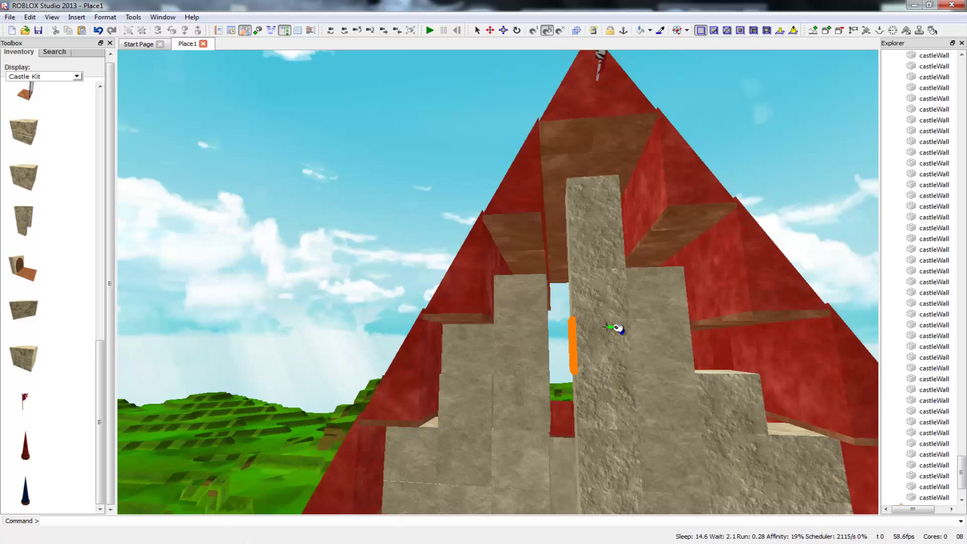
{"action": "scroll", "coordinate": [616, 328], "scroll_direction": "up", "scroll_amount": 3}
{"action": "key", "text": "d"}
{"action": "scroll", "coordinate": [698, 68], "scroll_direction": "down", "scroll_amount": 1}
{"action": "left_click", "coordinate": [714, 30]}
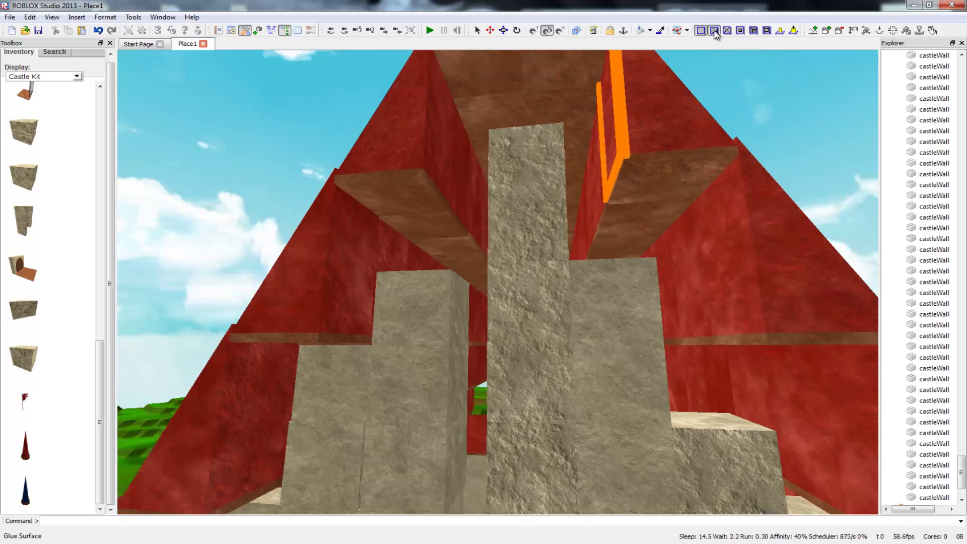
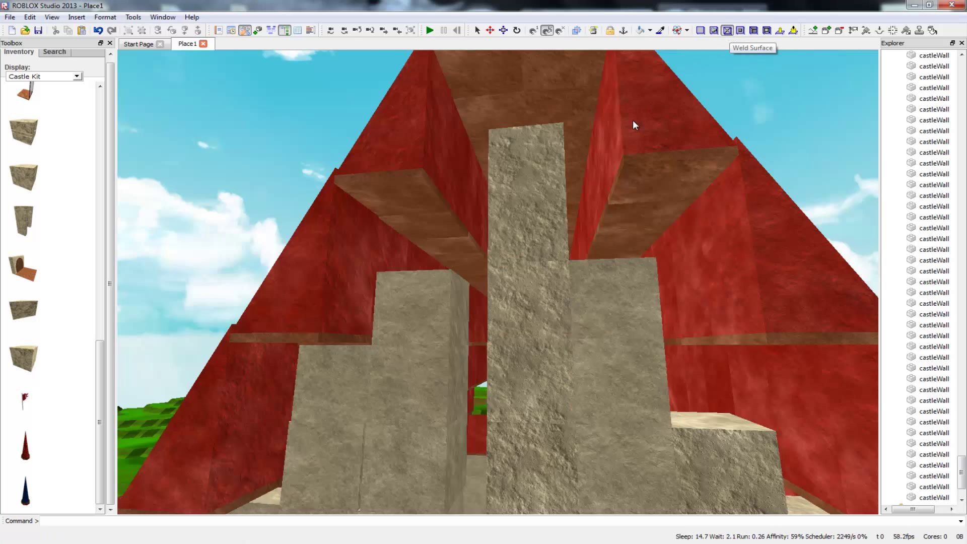
{"action": "left_click", "coordinate": [542, 179]}
{"action": "left_click", "coordinate": [613, 337]}
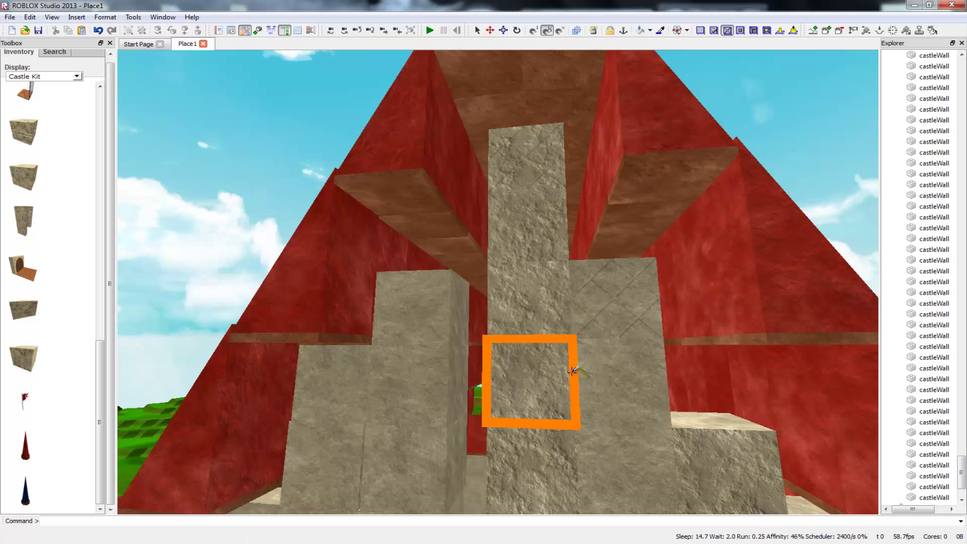
{"action": "left_click", "coordinate": [550, 319]}
{"action": "left_click", "coordinate": [539, 241]}
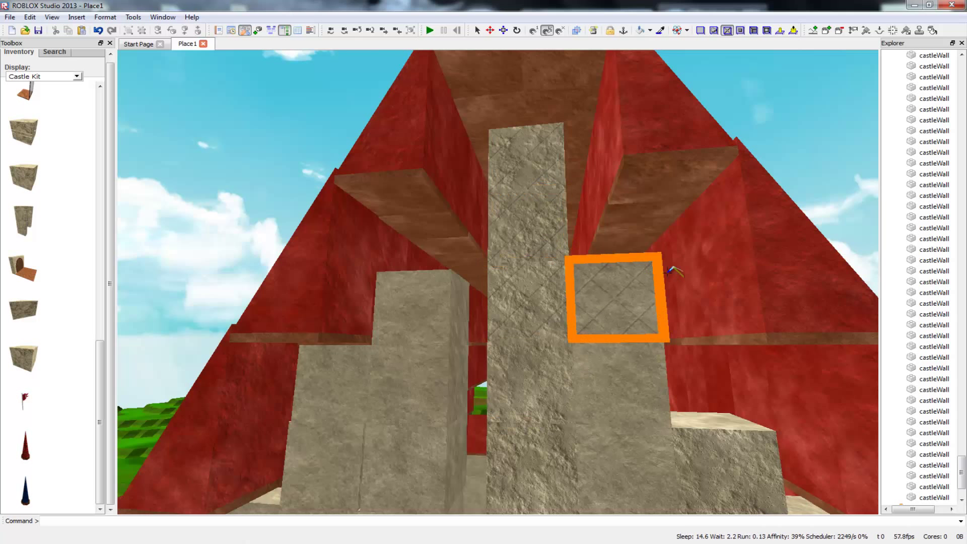
Step: Return the welded front faces of both columns to the Smooth surface
{"action": "left_click", "coordinate": [550, 179]}
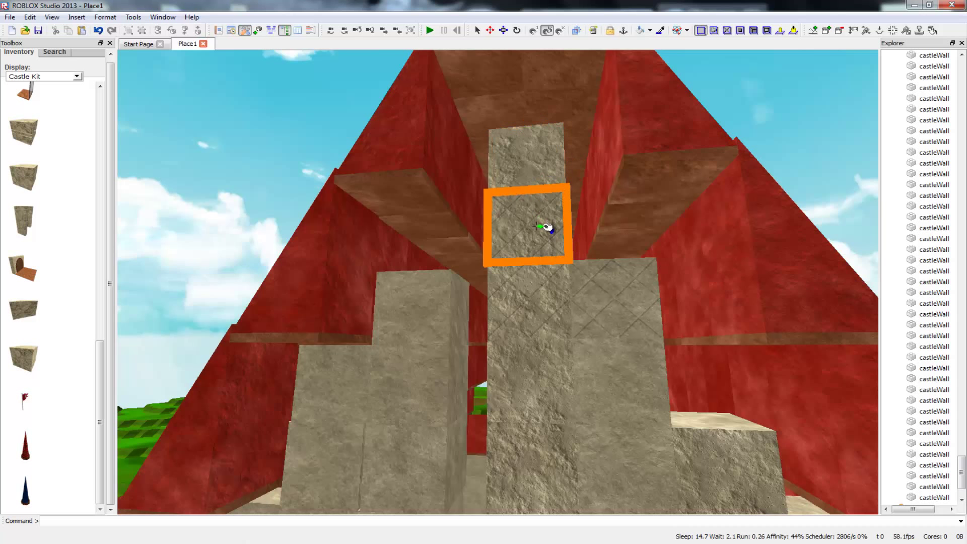
{"action": "left_click", "coordinate": [547, 232]}
{"action": "left_click", "coordinate": [561, 308]}
{"action": "left_click", "coordinate": [620, 324]}
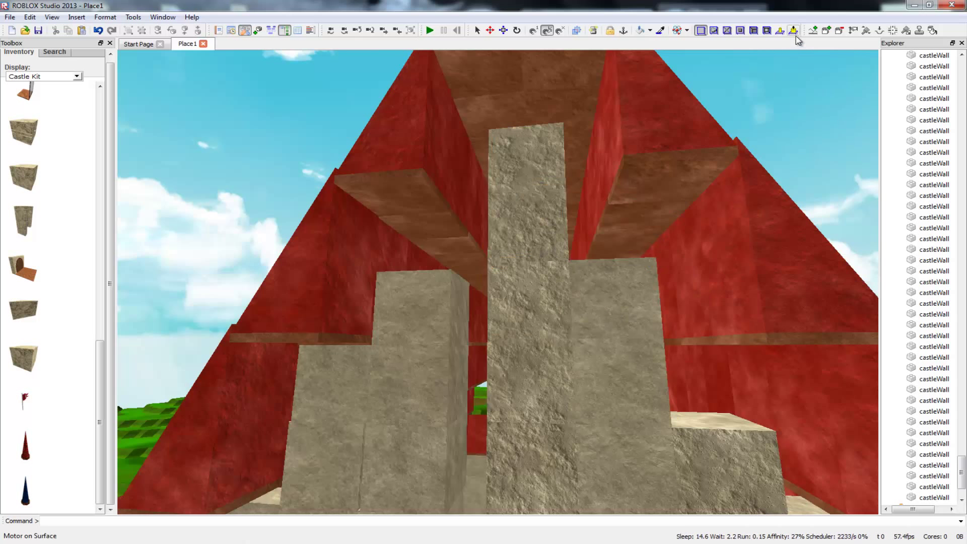
Step: Try the Universal, Studs and Weld surfaces on the front faces of the tall column's upper blocks
{"action": "left_click", "coordinate": [768, 31]}
{"action": "left_click", "coordinate": [538, 244]}
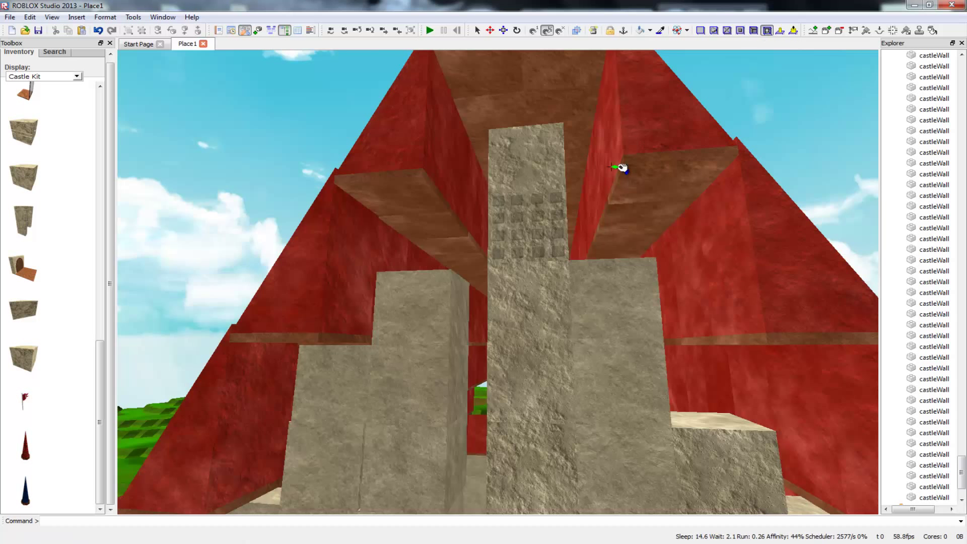
{"action": "left_click", "coordinate": [519, 239]}
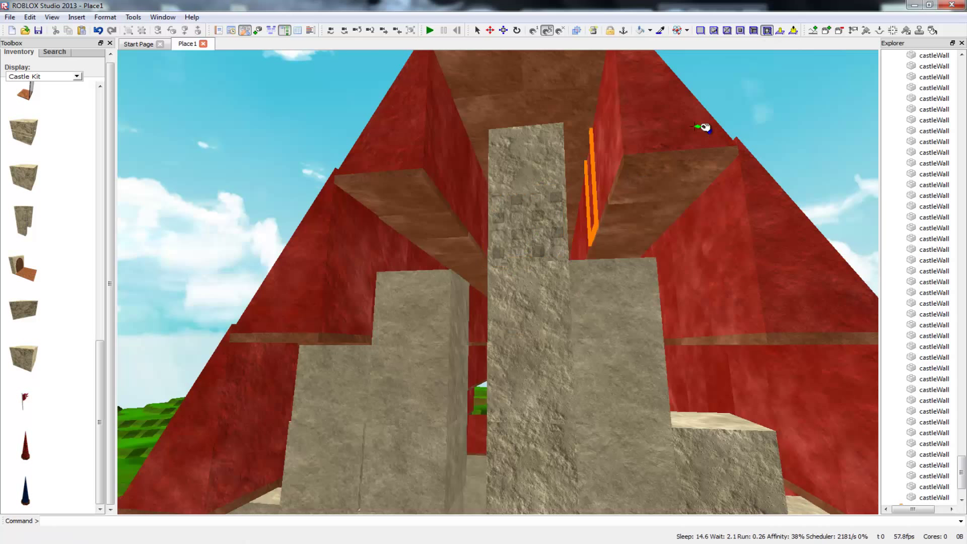
{"action": "left_click", "coordinate": [740, 31]}
{"action": "left_click", "coordinate": [555, 239]}
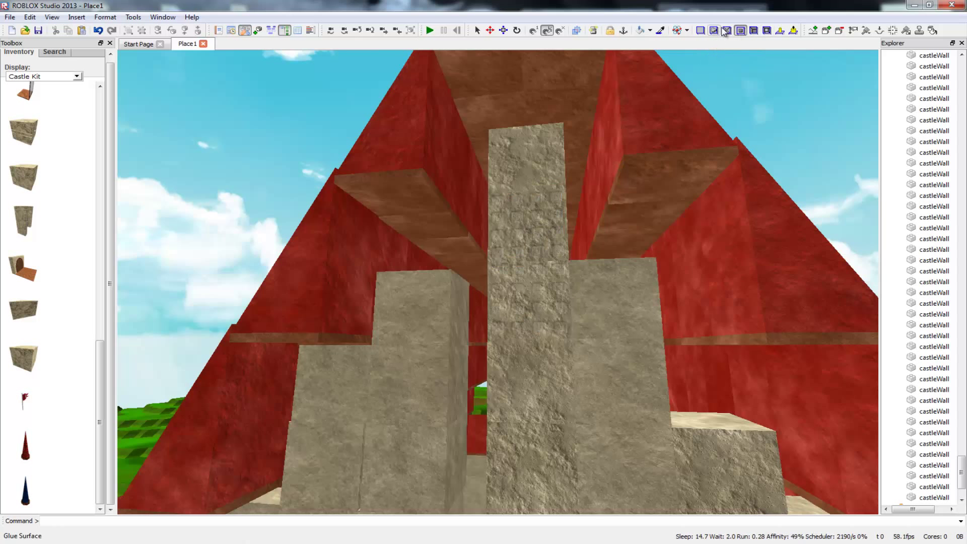
{"action": "left_click", "coordinate": [534, 230]}
{"action": "left_click", "coordinate": [538, 278]}
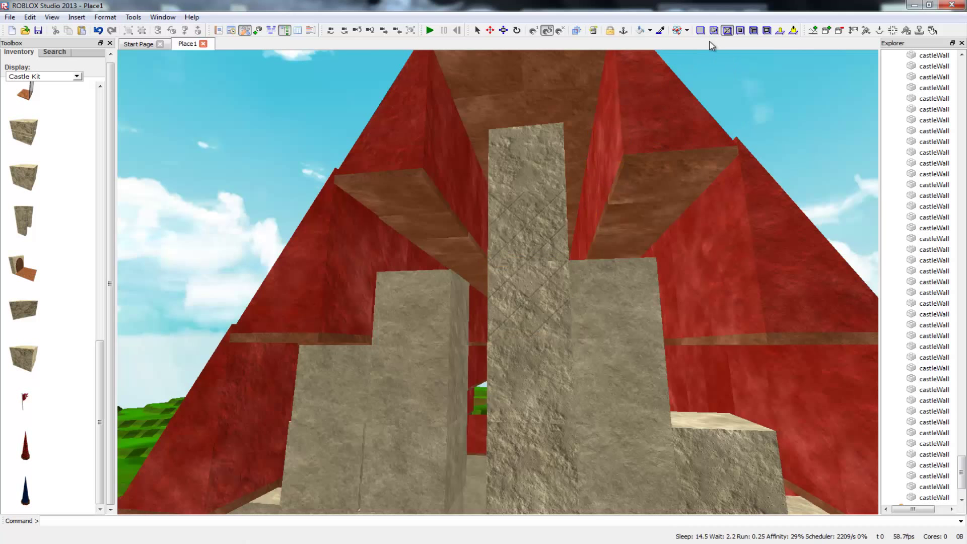
Step: Apply the Glue surface to upper block faces of the tall column and the top two of the adjacent shorter column
{"action": "left_click", "coordinate": [713, 32]}
{"action": "left_click", "coordinate": [551, 214]}
{"action": "left_click", "coordinate": [527, 287]}
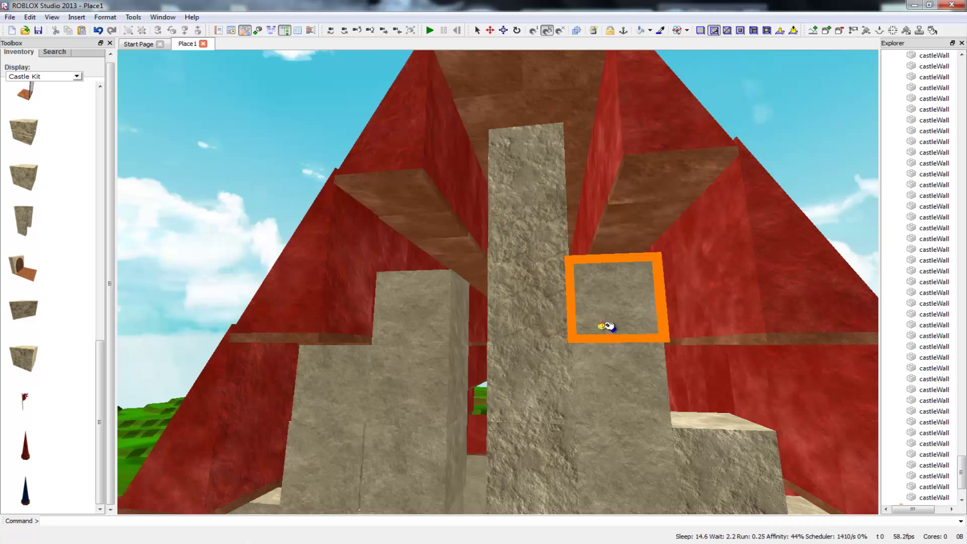
{"action": "left_click", "coordinate": [607, 326]}
{"action": "left_click", "coordinate": [615, 391]}
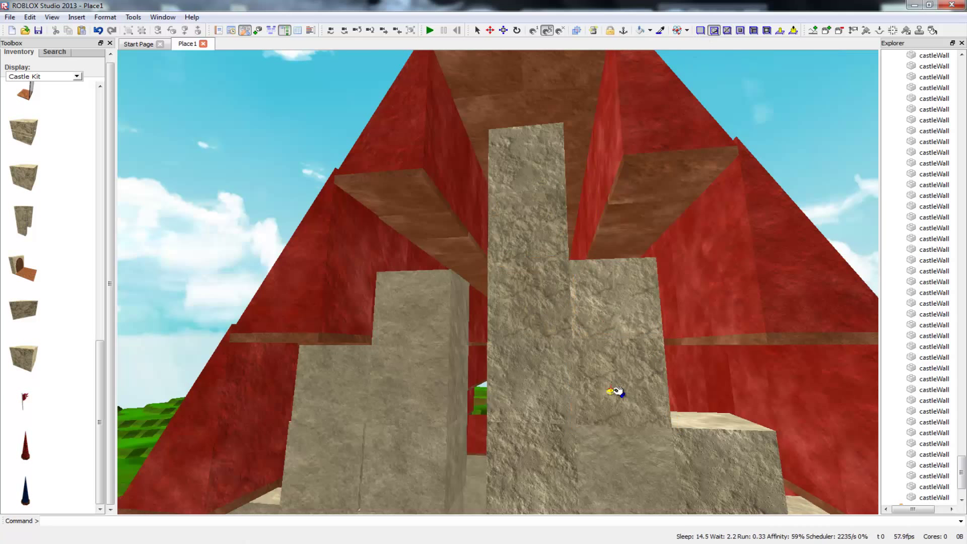
{"action": "left_click", "coordinate": [699, 32]}
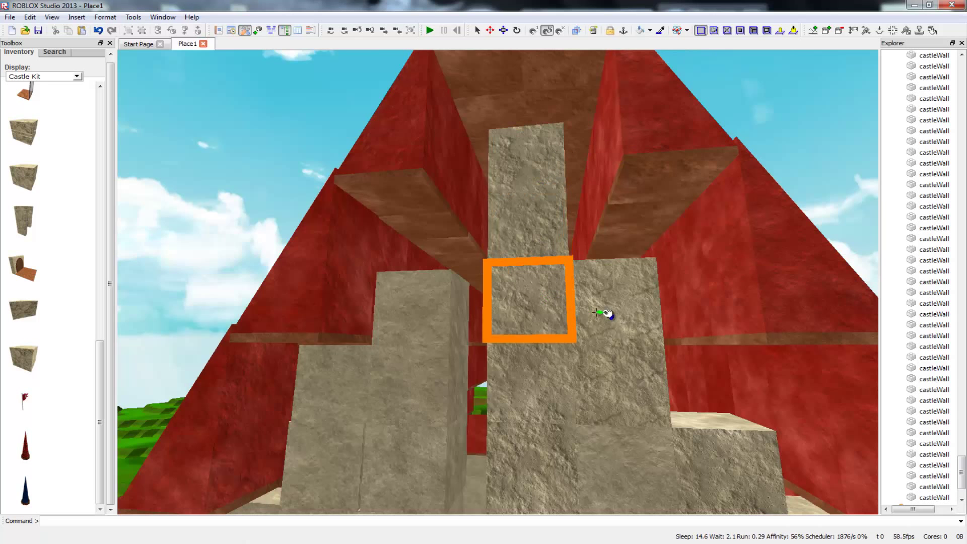
Step: Apply the Glue surface to the remaining front faces of the stepped section with the tall column
{"action": "right_click_drag", "start_coordinate": [569, 420], "coordinate": [561, 496]}
{"action": "scroll", "coordinate": [568, 420], "scroll_direction": "down", "scroll_amount": 2}
{"action": "scroll", "coordinate": [569, 421], "scroll_direction": "down", "scroll_amount": 1}
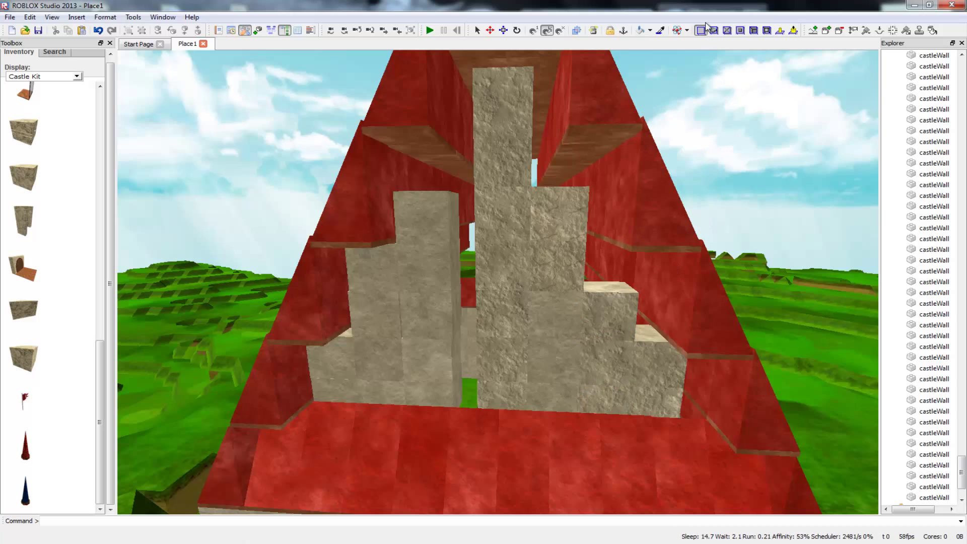
{"action": "left_click", "coordinate": [508, 116]}
{"action": "left_click", "coordinate": [519, 162]}
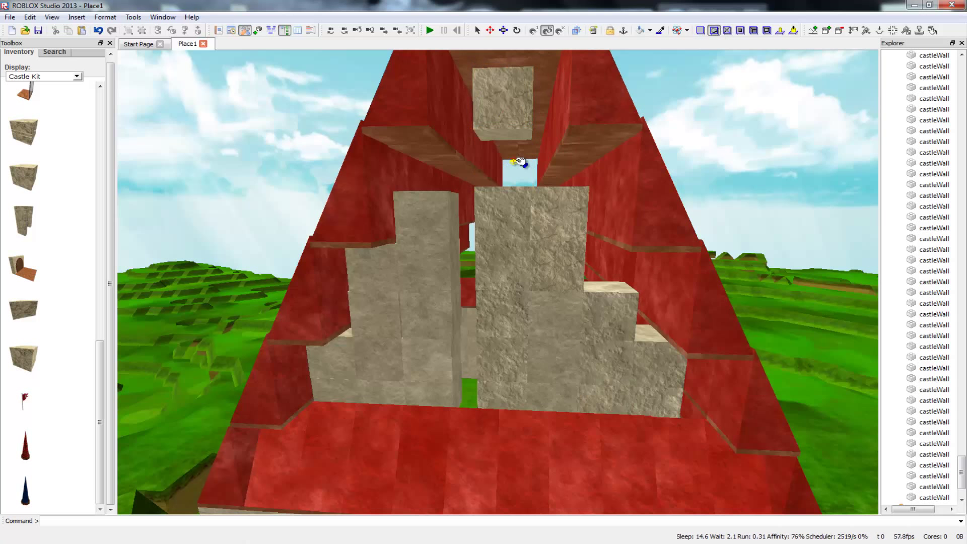
{"action": "left_click", "coordinate": [521, 227]}
{"action": "left_click", "coordinate": [526, 274]}
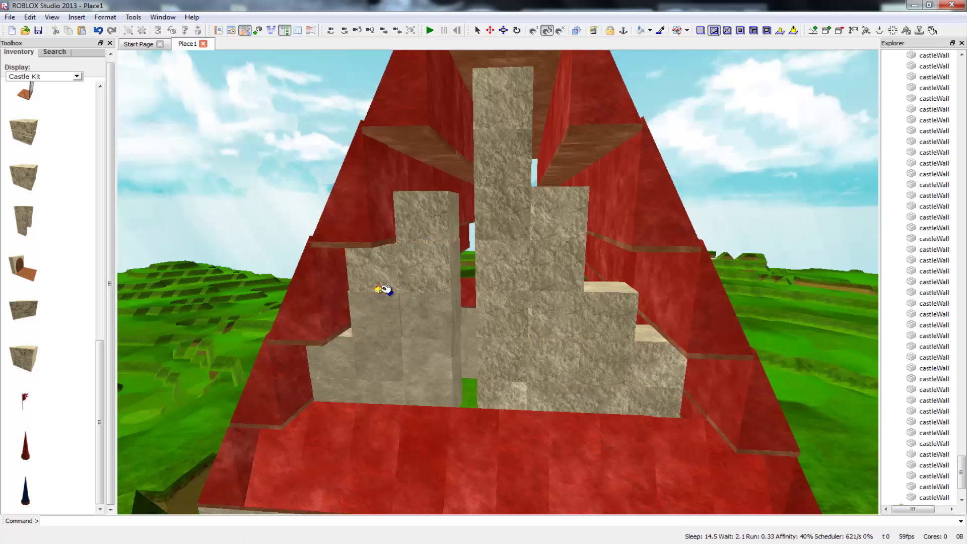
Step: Apply the Glue surface to the lower front faces of the shorter stepped section
{"action": "left_click", "coordinate": [342, 361]}
{"action": "left_click", "coordinate": [341, 391]}
{"action": "left_click", "coordinate": [383, 394]}
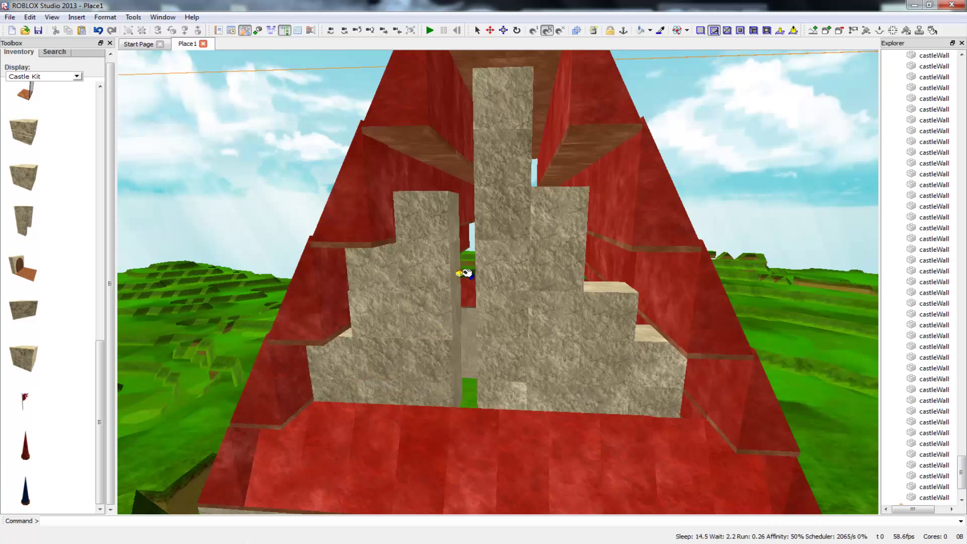
Step: Delete the leftover stack of castleWall blocks standing on the ground in front of the castle's small-door side
{"action": "key", "text": "d"}
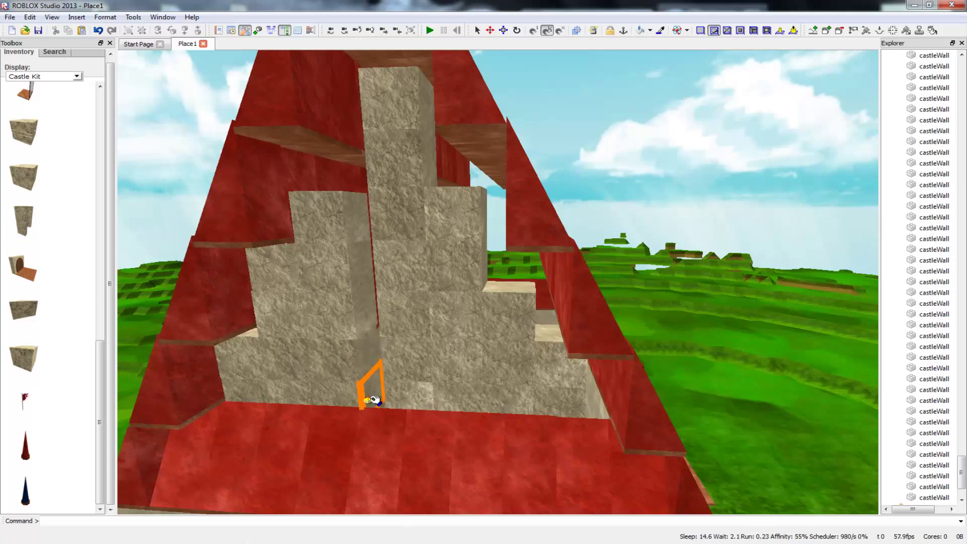
{"action": "right_click_drag", "start_coordinate": [403, 363], "coordinate": [406, 362]}
{"action": "right_click_drag", "start_coordinate": [313, 388], "coordinate": [312, 390]}
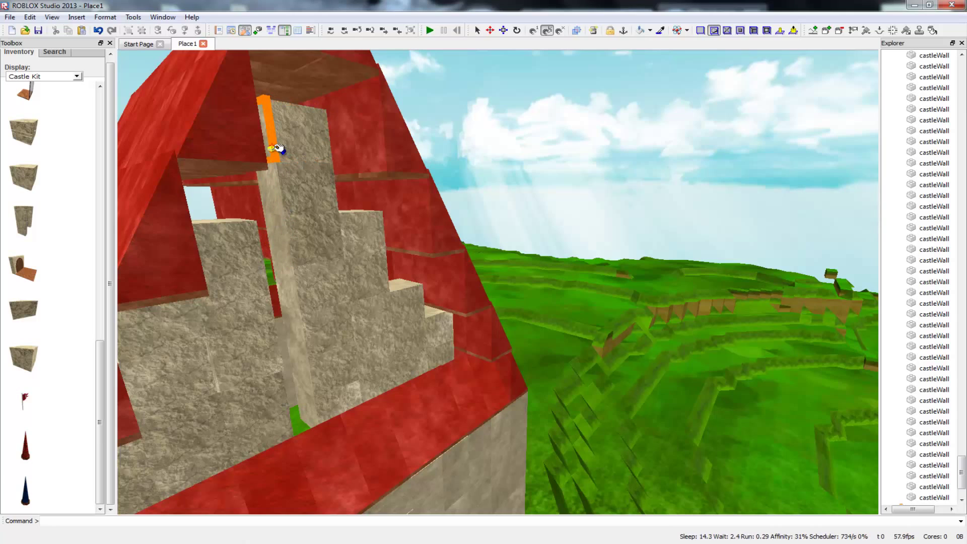
{"action": "right_click_drag", "start_coordinate": [324, 315], "coordinate": [336, 297]}
{"action": "scroll", "coordinate": [317, 315], "scroll_direction": "down", "scroll_amount": 2}
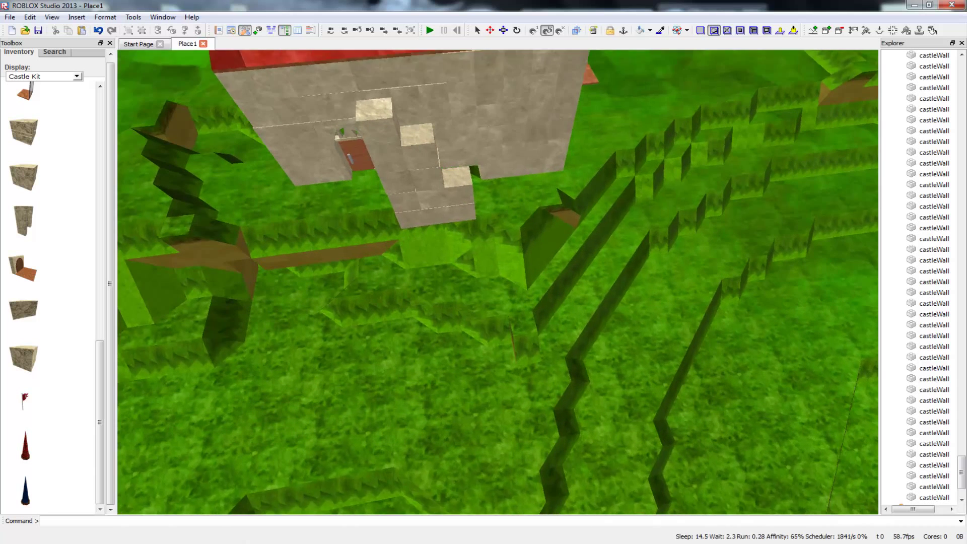
{"action": "scroll", "coordinate": [336, 297], "scroll_direction": "up", "scroll_amount": 2}
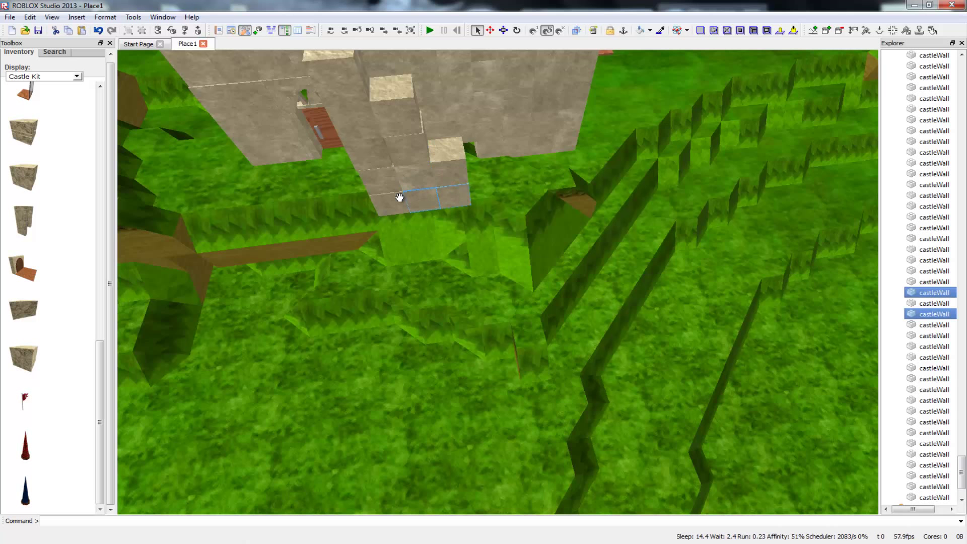
{"action": "left_click", "coordinate": [410, 175], "text": "ctrl"}
{"action": "left_click", "coordinate": [433, 171], "text": "ctrl"}
{"action": "left_click", "coordinate": [412, 151], "text": "ctrl"}
{"action": "left_click", "coordinate": [381, 152], "text": "ctrl"}
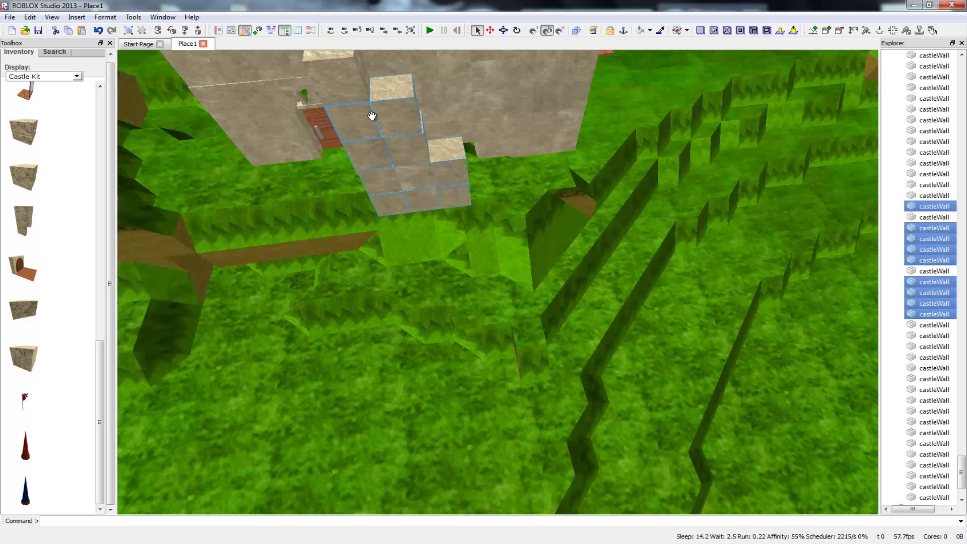
{"action": "key", "text": "Delete"}
Step: Run the physics simulation, view the castle from its arched entrance side, and reset the place
{"action": "mouse_move", "coordinate": [416, 224]}
{"action": "right_mouse_down"}
{"action": "mouse_move", "coordinate": [403, 222]}
{"action": "mouse_move", "coordinate": [348, 111]}
{"action": "mouse_move", "coordinate": [413, 153]}
{"action": "mouse_move", "coordinate": [353, 217]}
{"action": "mouse_move", "coordinate": [411, 225]}
{"action": "right_mouse_up"}
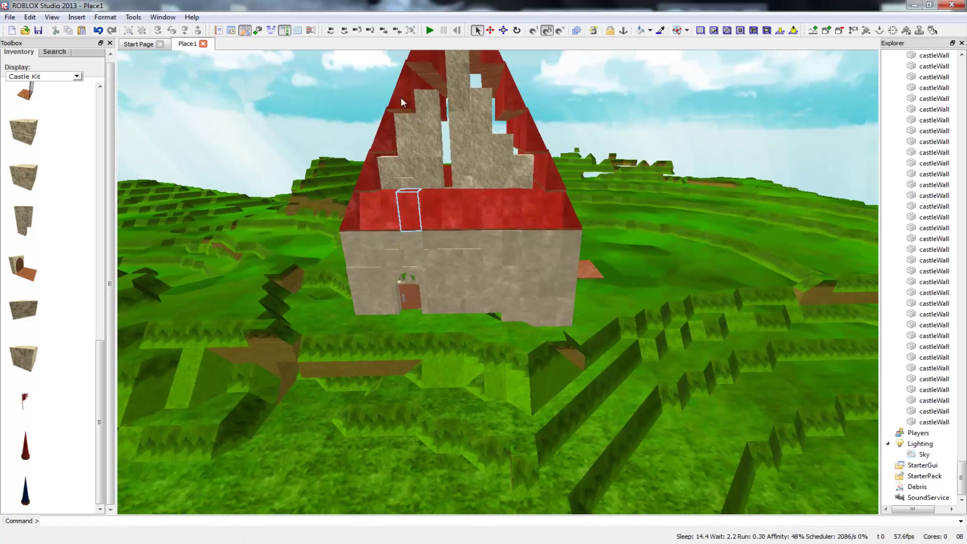
{"action": "left_click", "coordinate": [431, 31]}
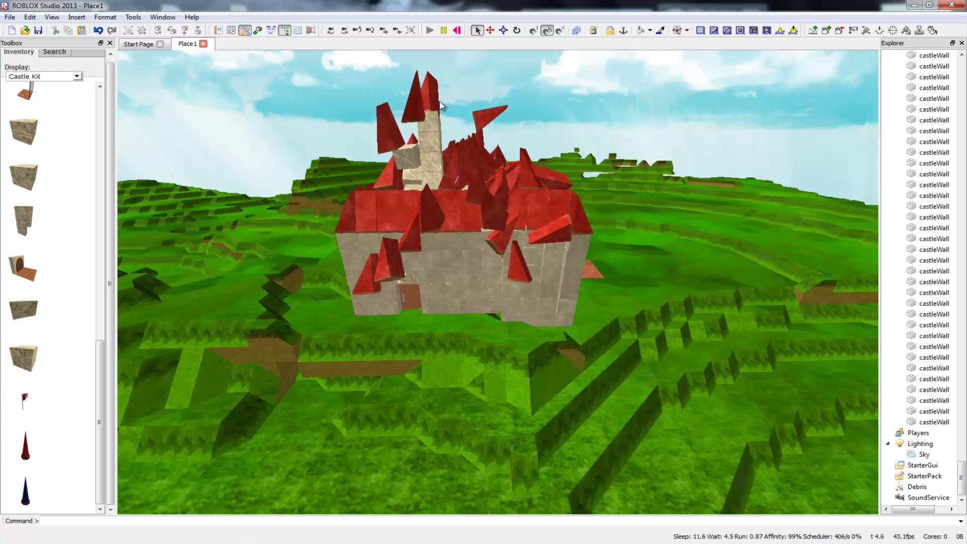
{"action": "right_click_drag", "start_coordinate": [445, 259], "coordinate": [363, 222]}
{"action": "right_click_drag", "start_coordinate": [489, 206], "coordinate": [436, 211]}
{"action": "scroll", "coordinate": [478, 187], "scroll_direction": "down", "scroll_amount": 4}
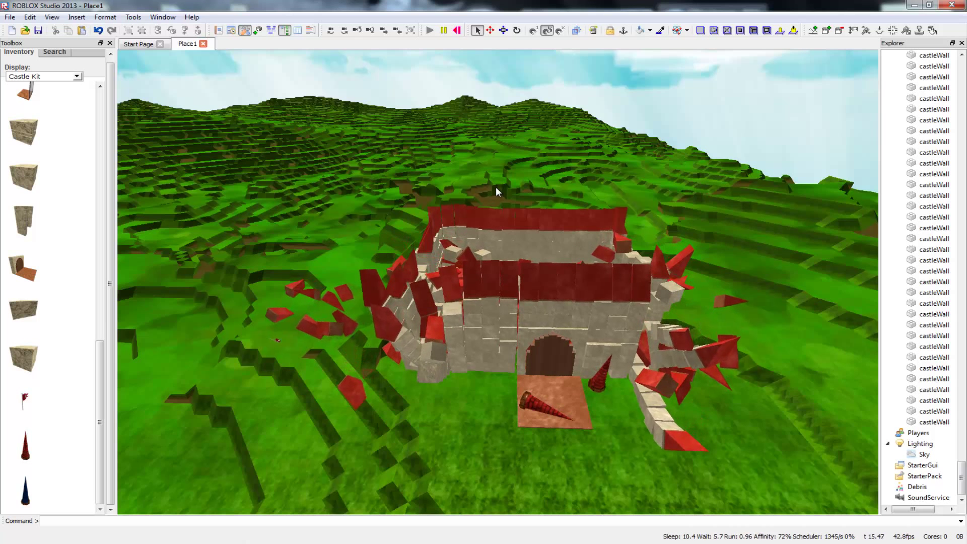
{"action": "left_click", "coordinate": [457, 31]}
Step: Return to the castle's gable side, briefly rerun the simulation, and reset the place again
{"action": "right_click_drag", "start_coordinate": [498, 282], "coordinate": [729, 277]}
{"action": "key", "text": "a"}
{"action": "right_click_drag", "start_coordinate": [624, 260], "coordinate": [686, 249]}
{"action": "right_click_drag", "start_coordinate": [385, 243], "coordinate": [385, 240]}
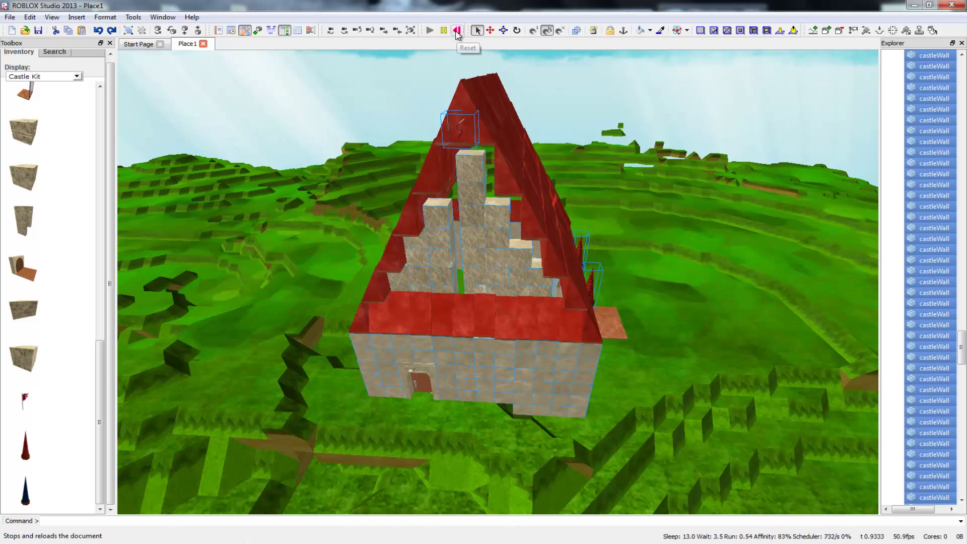
{"action": "left_click", "coordinate": [457, 32]}
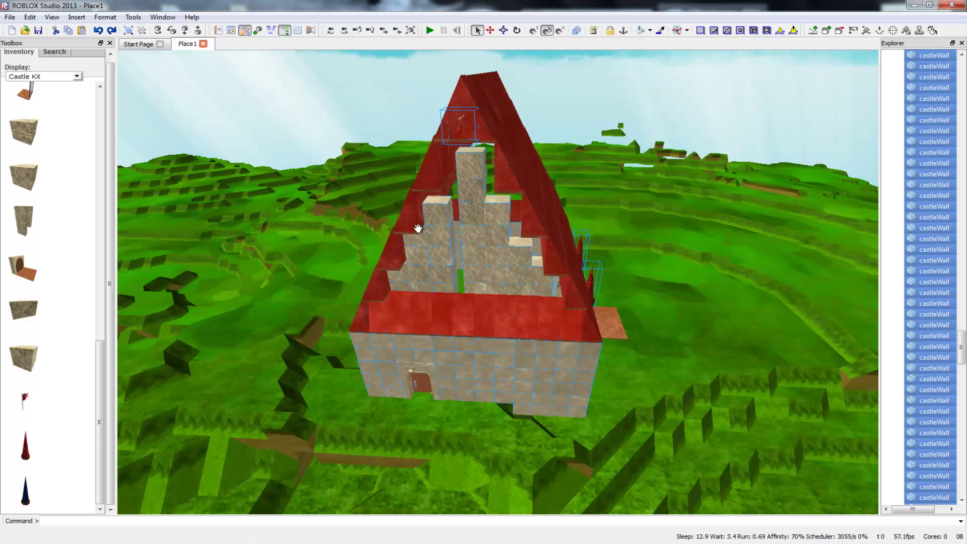
Step: Examine the inner side of the stepped gable and the gap between its two sections from inside the roof
{"action": "right_click_drag", "start_coordinate": [498, 262], "coordinate": [529, 343]}
{"action": "key", "text": "w"}
{"action": "key", "text": "w"}
{"action": "key", "text": "w"}
{"action": "right_click_drag", "start_coordinate": [403, 373], "coordinate": [408, 242]}
{"action": "key", "text": "s"}
{"action": "key", "text": "w"}
{"action": "key", "text": "w"}
{"action": "right_click_drag", "start_coordinate": [566, 252], "coordinate": [565, 301]}
{"action": "key", "text": "s"}
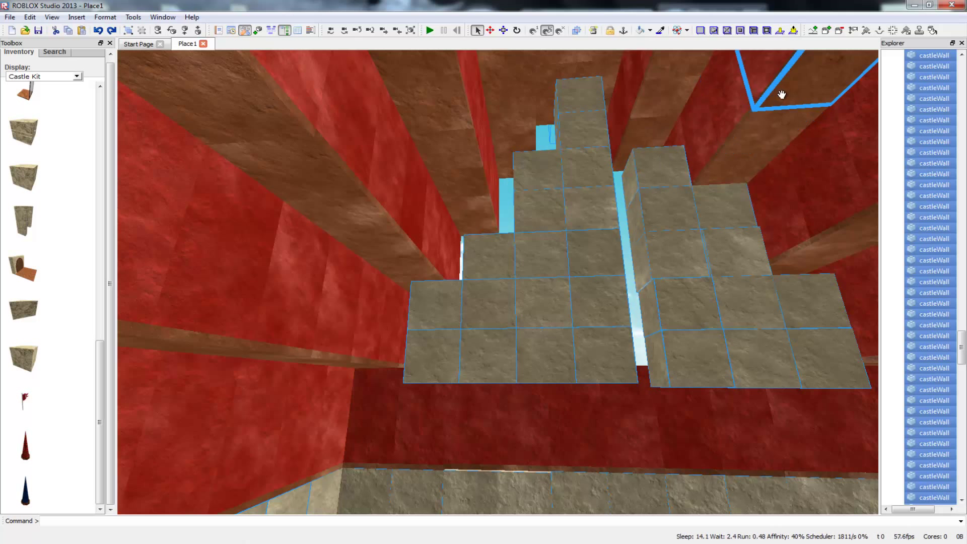
Step: Turn on automatic joint creation between parts and select a castleWall block above the small door
{"action": "left_click", "coordinate": [649, 454]}
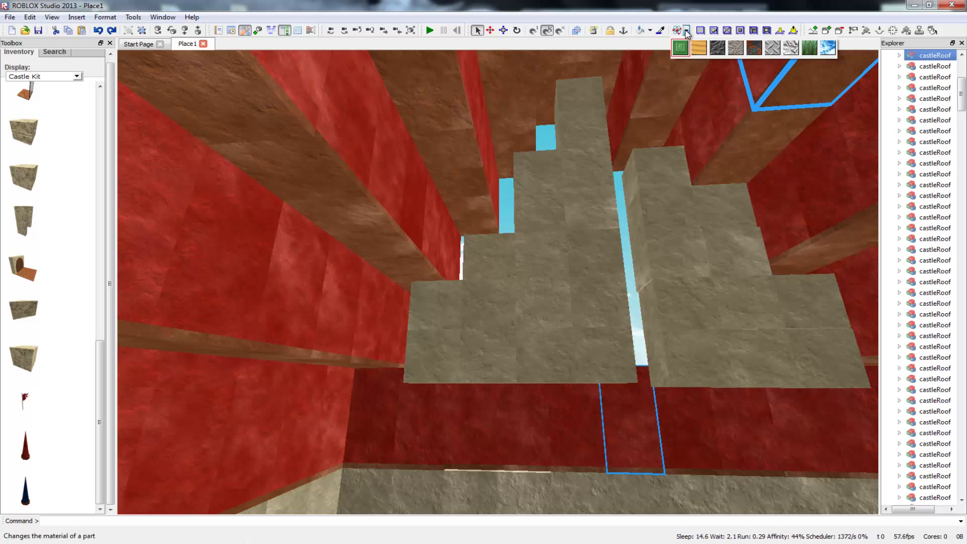
{"action": "left_click", "coordinate": [687, 30]}
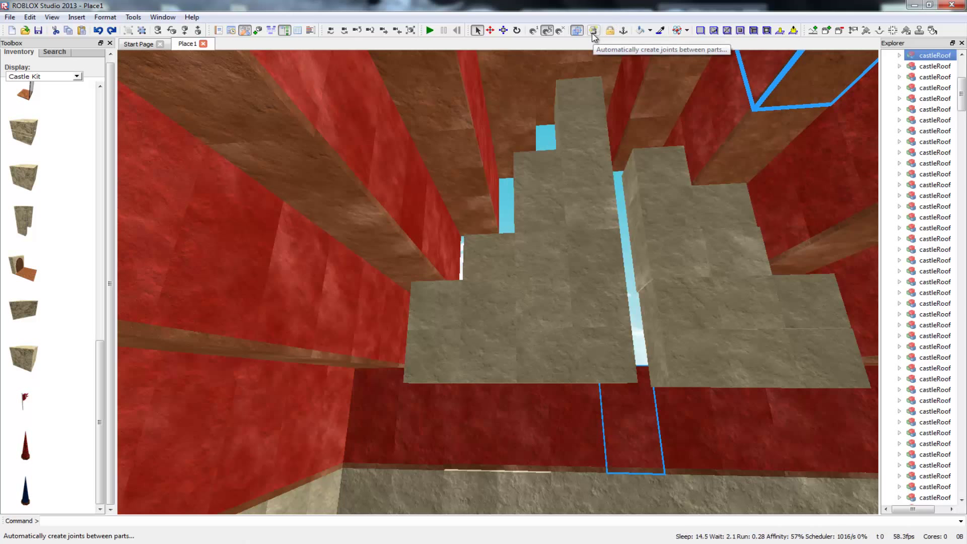
{"action": "mouse_move", "coordinate": [600, 302]}
{"action": "right_mouse_down"}
{"action": "mouse_move", "coordinate": [602, 315]}
{"action": "mouse_move", "coordinate": [624, 315]}
{"action": "mouse_move", "coordinate": [557, 303]}
{"action": "mouse_move", "coordinate": [539, 317]}
{"action": "mouse_move", "coordinate": [597, 302]}
{"action": "mouse_move", "coordinate": [617, 333]}
{"action": "mouse_move", "coordinate": [597, 302]}
{"action": "mouse_move", "coordinate": [579, 297]}
{"action": "mouse_move", "coordinate": [592, 290]}
{"action": "right_mouse_up"}
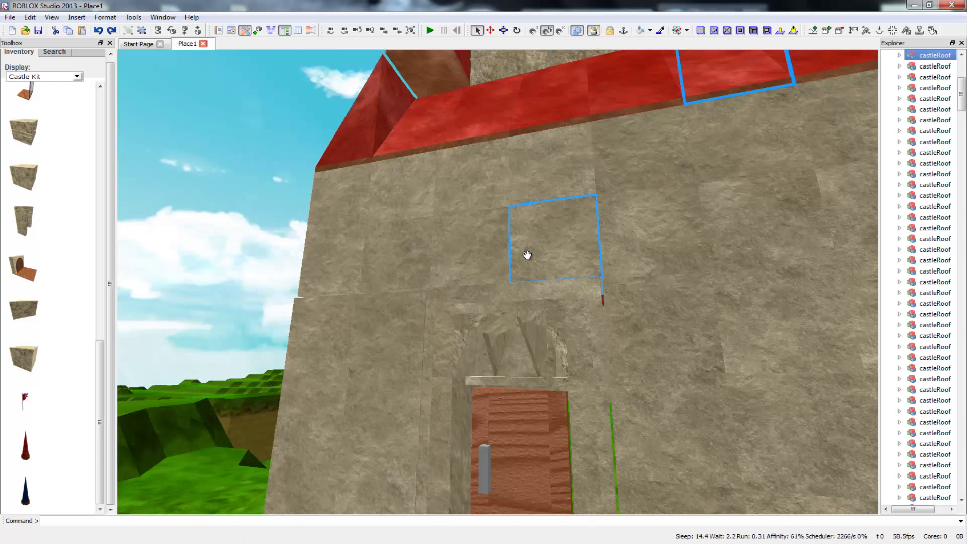
{"action": "left_click", "coordinate": [479, 257]}
{"action": "left_click", "coordinate": [546, 248]}
Step: Run the simulation while viewing the gable and roof from below, and reset the place
{"action": "scroll", "coordinate": [577, 285], "scroll_direction": "down", "scroll_amount": 3}
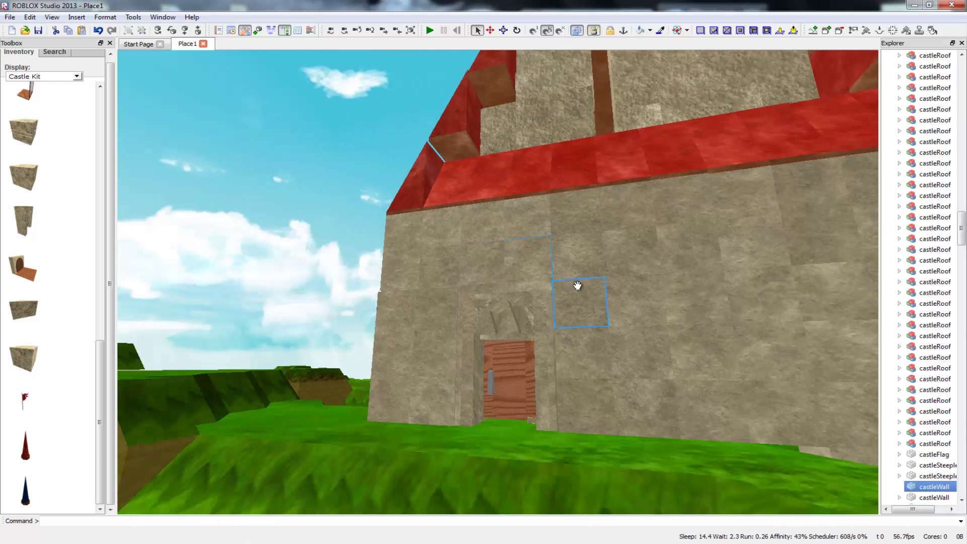
{"action": "right_click_drag", "start_coordinate": [577, 300], "coordinate": [599, 194]}
{"action": "scroll", "coordinate": [578, 294], "scroll_direction": "up", "scroll_amount": 5}
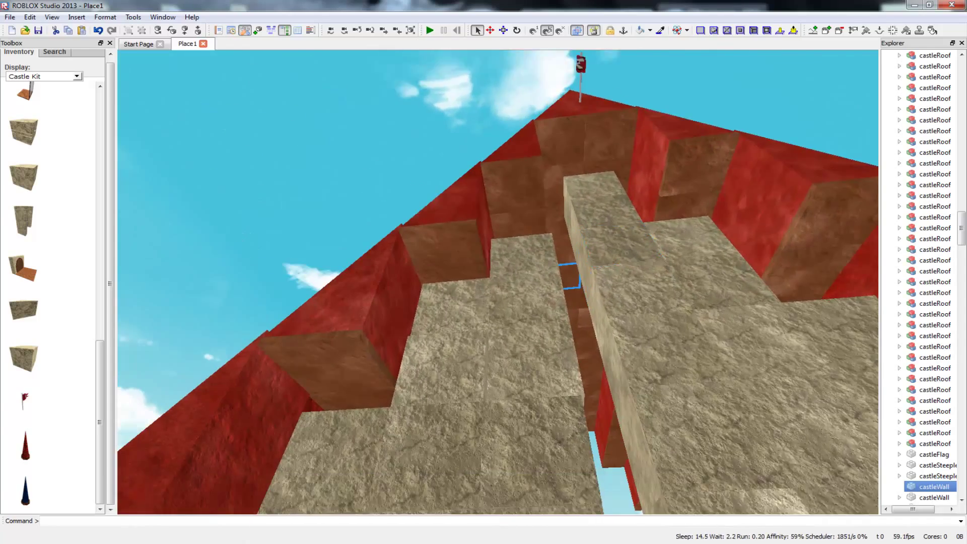
{"action": "right_click_drag", "start_coordinate": [578, 294], "coordinate": [578, 323]}
{"action": "scroll", "coordinate": [576, 285], "scroll_direction": "down", "scroll_amount": 5}
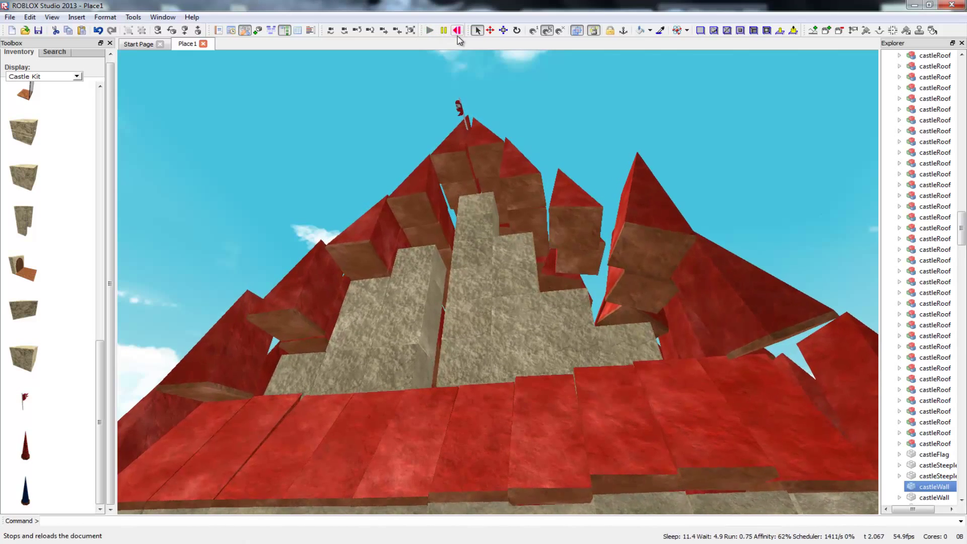
{"action": "left_click", "coordinate": [457, 30]}
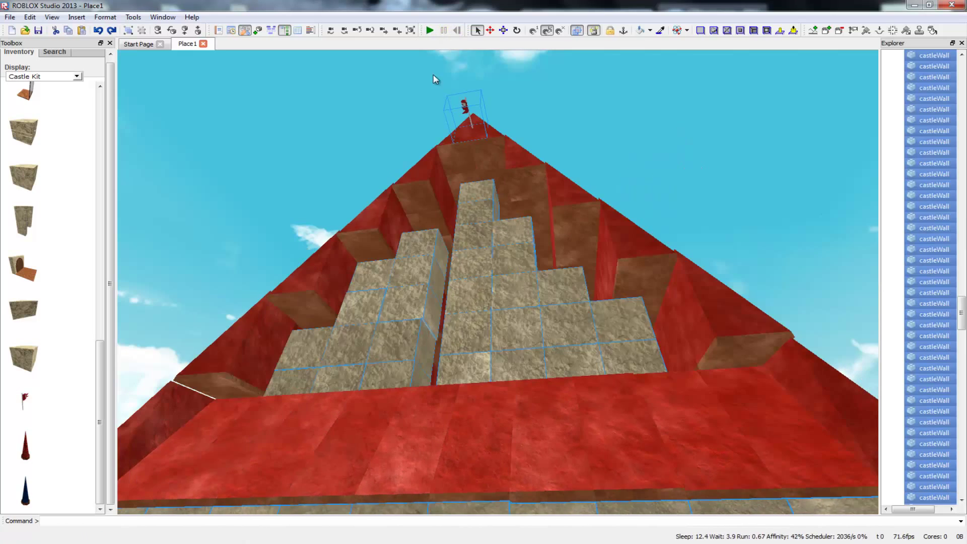
Step: Try deleting the upper roof together with the stepped gable, and undo the deletion
{"action": "right_click_drag", "start_coordinate": [383, 368], "coordinate": [383, 443]}
{"action": "scroll", "coordinate": [383, 368], "scroll_direction": "down", "scroll_amount": 3}
{"action": "mouse_move", "coordinate": [391, 386]}
{"action": "right_mouse_down"}
{"action": "mouse_move", "coordinate": [454, 386]}
{"action": "mouse_move", "coordinate": [392, 386]}
{"action": "right_mouse_up"}
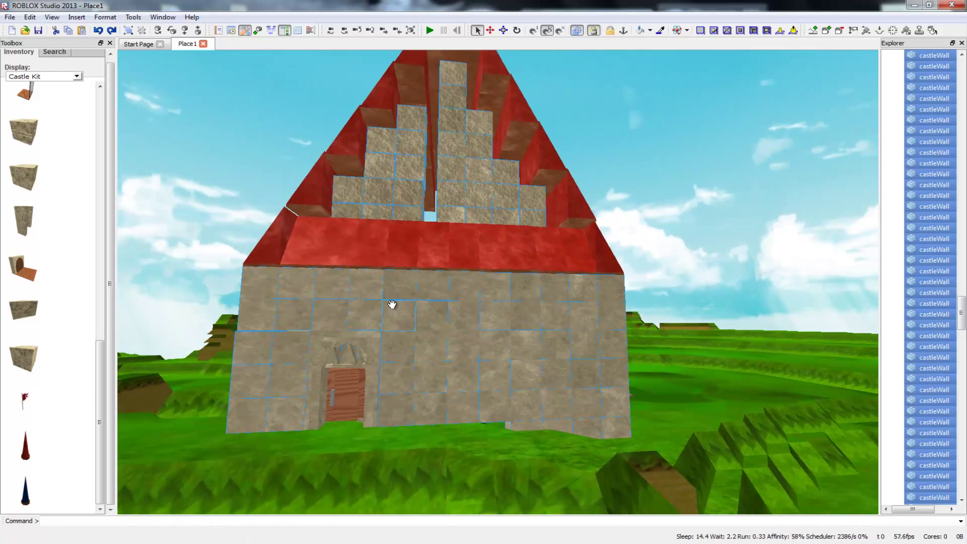
{"action": "right_click_drag", "start_coordinate": [417, 291], "coordinate": [417, 292]}
{"action": "right_click_drag", "start_coordinate": [386, 259], "coordinate": [383, 280]}
{"action": "key", "text": "s"}
{"action": "left_click", "coordinate": [404, 154]}
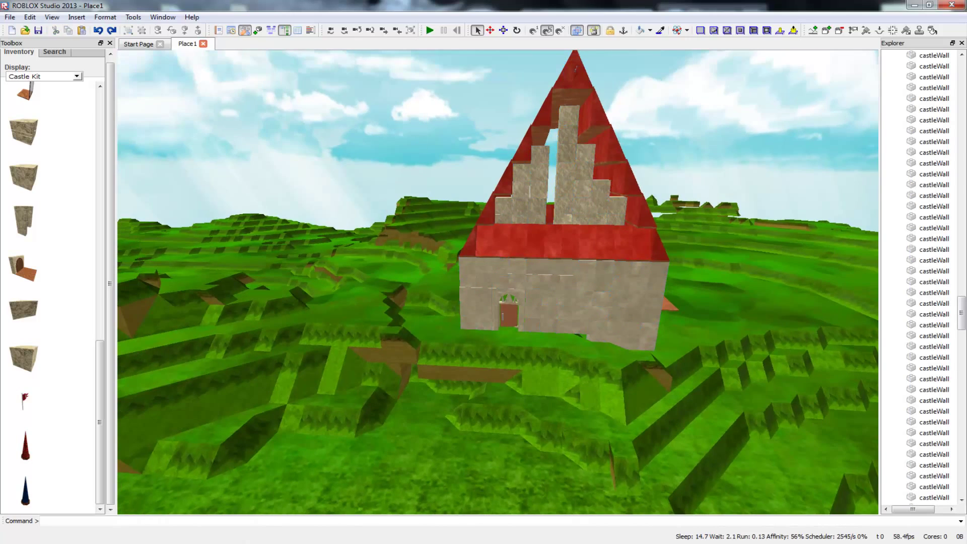
{"action": "right_click_drag", "start_coordinate": [418, 143], "coordinate": [418, 143]}
{"action": "left_click_drag", "start_coordinate": [398, 85], "coordinate": [638, 252]}
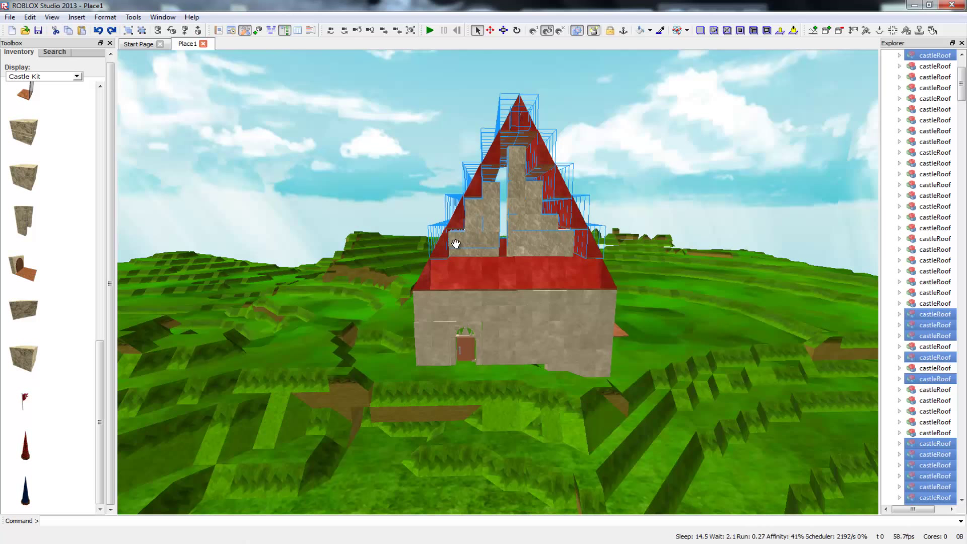
{"action": "key", "text": "Delete"}
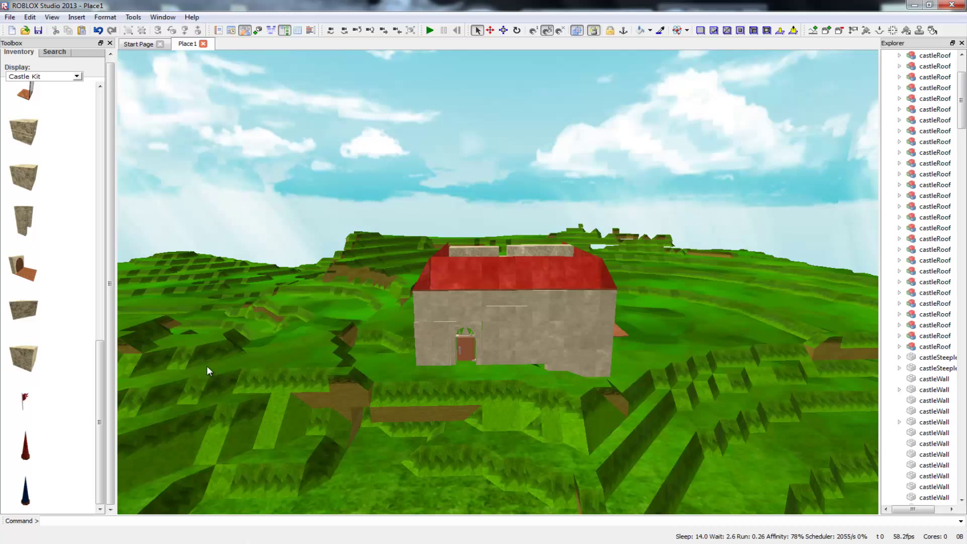
{"action": "key", "text": "ctrl+z"}
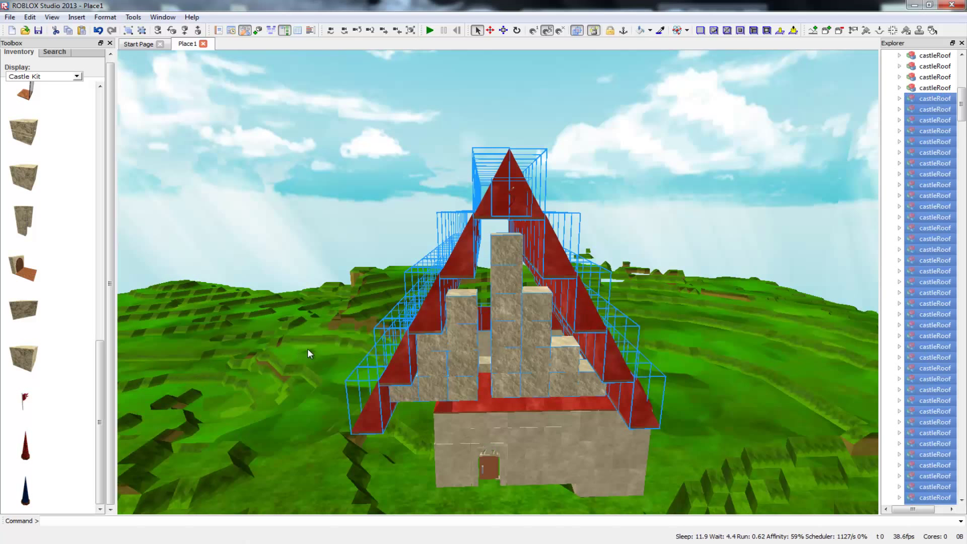
Step: Move the selected upper roof and gable onto the ground beside the castle, run the simulation, and reset it
{"action": "left_click_drag", "start_coordinate": [468, 347], "coordinate": [210, 425]}
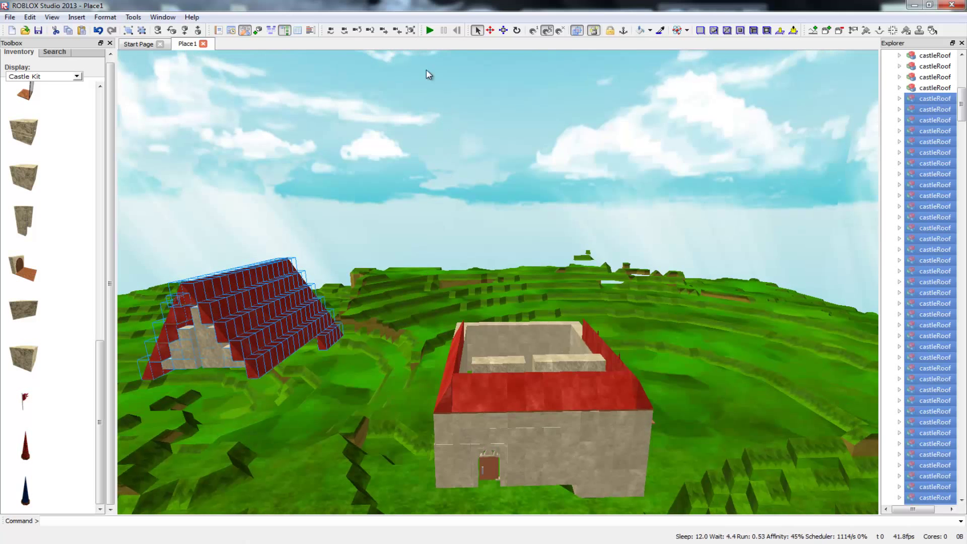
{"action": "left_click", "coordinate": [429, 33]}
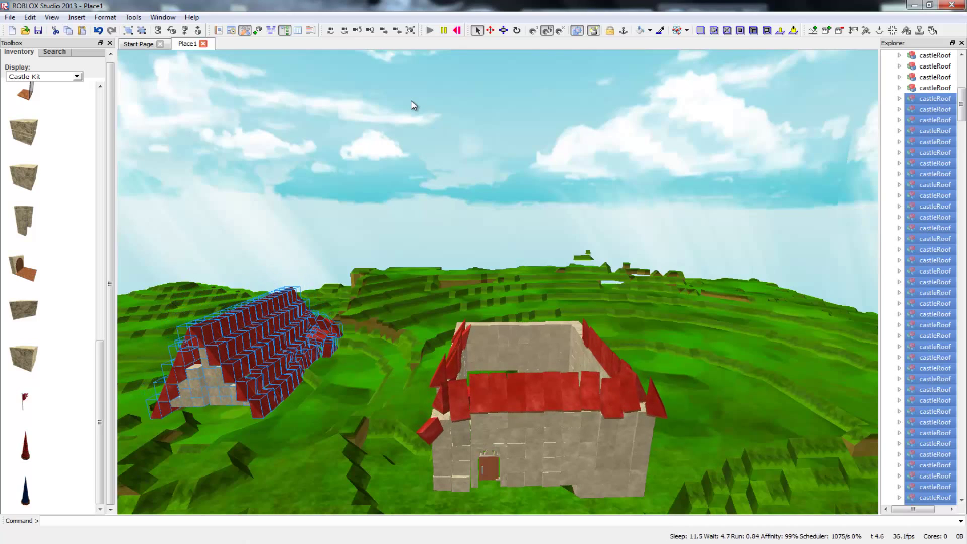
{"action": "left_click", "coordinate": [457, 31]}
Step: Run the simulation while viewing the open-topped castle walls from above, and reset the place
{"action": "right_click_drag", "start_coordinate": [483, 178], "coordinate": [529, 269]}
{"action": "key", "text": "w"}
{"action": "key", "text": "s"}
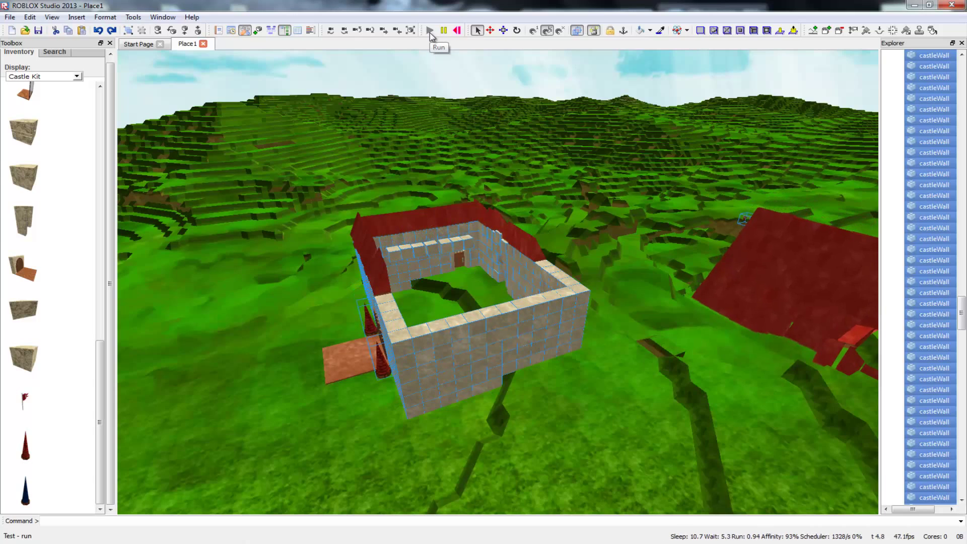
{"action": "right_click_drag", "start_coordinate": [474, 286], "coordinate": [483, 304]}
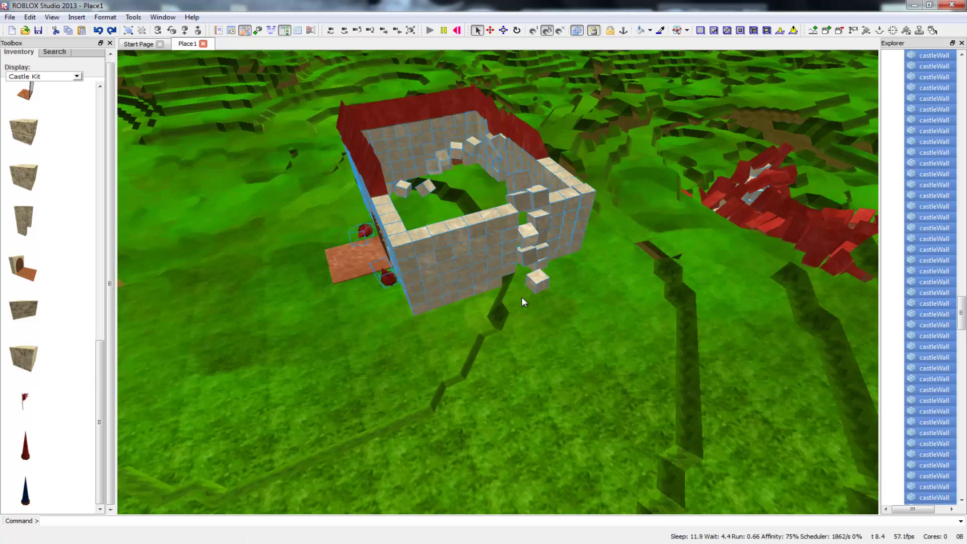
{"action": "left_click", "coordinate": [457, 31]}
Step: Try deleting the selected castleWall blocks, and undo back to the roof sitting on the castle
{"action": "right_click_drag", "start_coordinate": [453, 186], "coordinate": [453, 188]}
{"action": "key", "text": "a"}
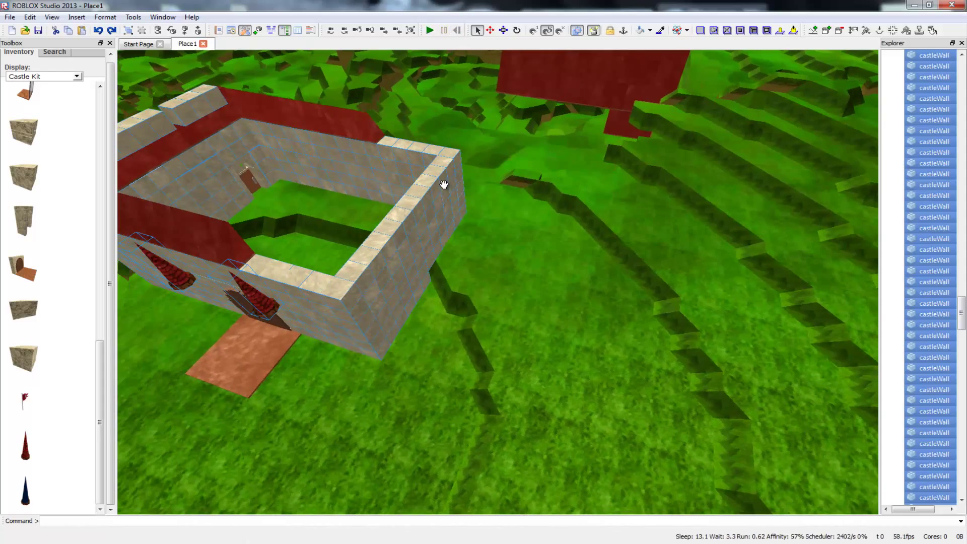
{"action": "key", "text": "Delete"}
{"action": "key", "text": "ctrl+z"}
Step: Run the simulation on the complete castle, view it from farther away, reset the place, and clear the selection
{"action": "left_click", "coordinate": [318, 376]}
{"action": "right_click_drag", "start_coordinate": [317, 376], "coordinate": [444, 310]}
{"action": "scroll", "coordinate": [393, 312], "scroll_direction": "down", "scroll_amount": 3}
{"action": "right_click_drag", "start_coordinate": [192, 353], "coordinate": [245, 357]}
{"action": "scroll", "coordinate": [241, 357], "scroll_direction": "down", "scroll_amount": 3}
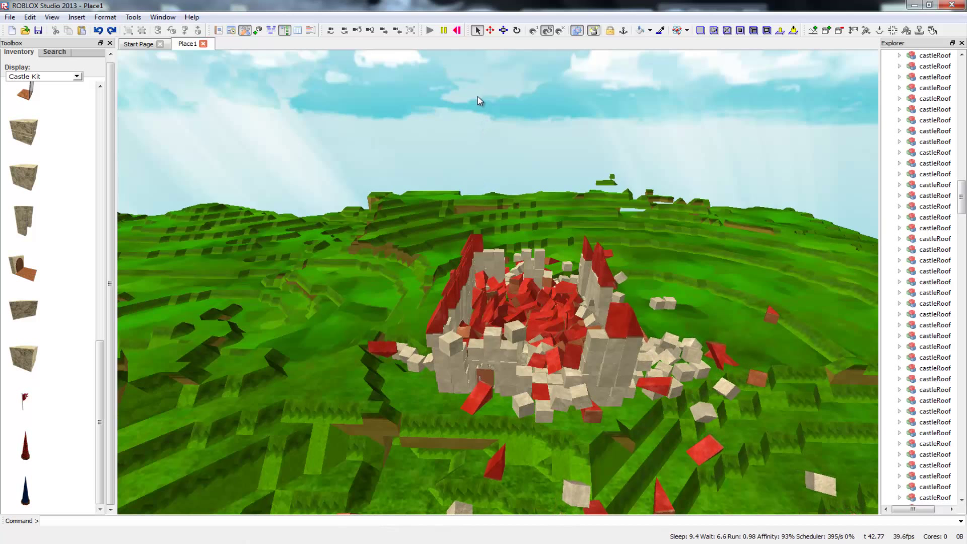
{"action": "left_click", "coordinate": [457, 30]}
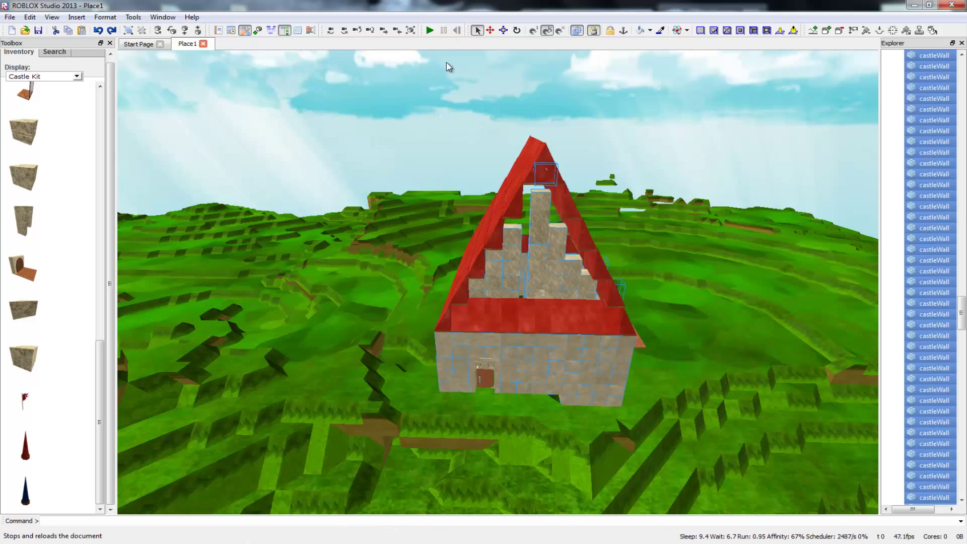
{"action": "left_click", "coordinate": [330, 458]}
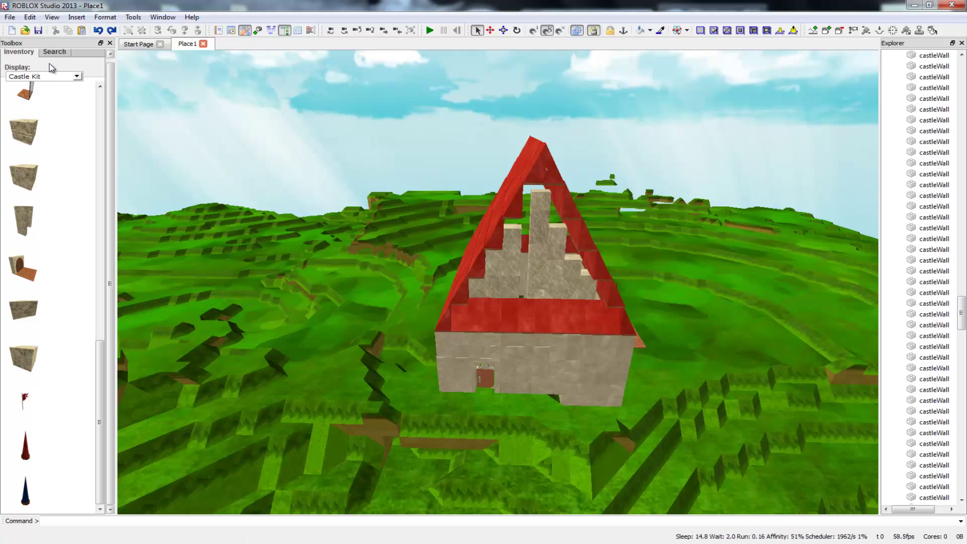
Step: Show the Bricks set in the Toolbox, and switch the display to the Game Stuff set
{"action": "left_click", "coordinate": [65, 80]}
{"action": "scroll", "coordinate": [82, 134], "scroll_direction": "up", "scroll_amount": 2}
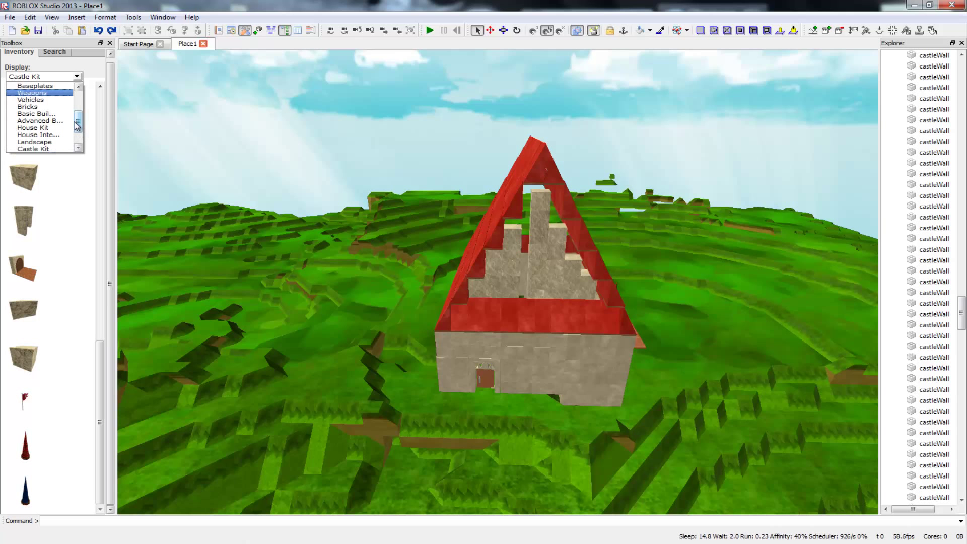
{"action": "left_click", "coordinate": [30, 107]}
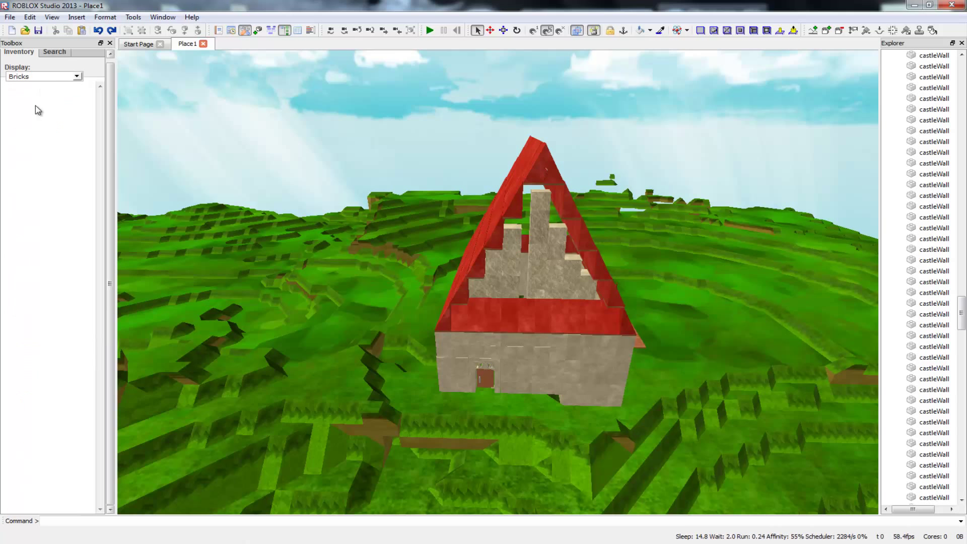
{"action": "left_click", "coordinate": [73, 77]}
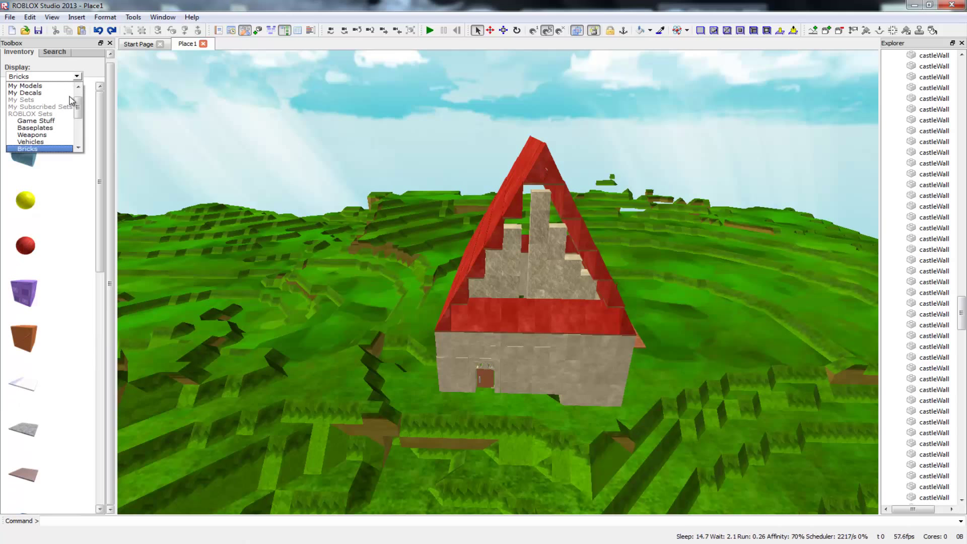
{"action": "left_click", "coordinate": [66, 121]}
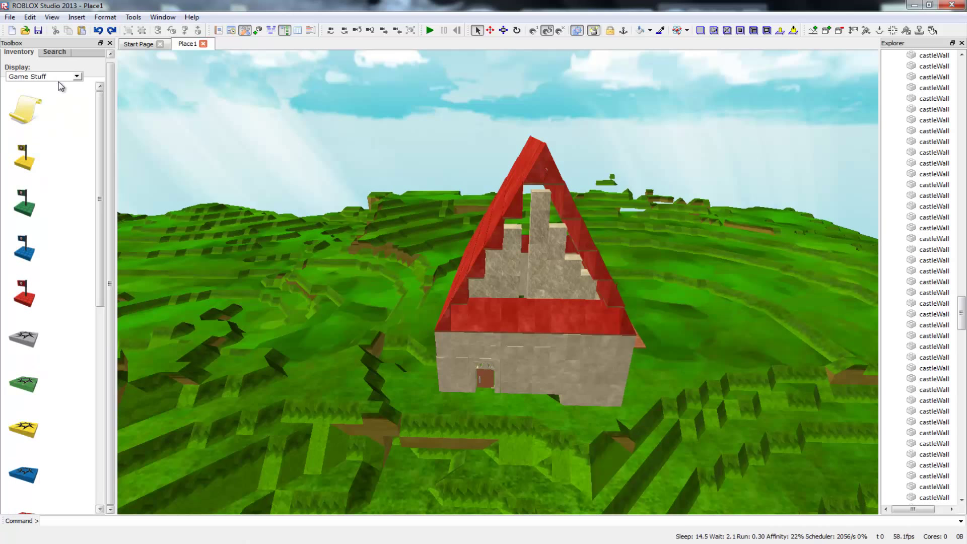
Step: Switch the Toolbox from the Game Stuff set to the Weapons set, and add the sword to the starter pack
{"action": "left_click_drag", "start_coordinate": [100, 208], "coordinate": [99, 411]}
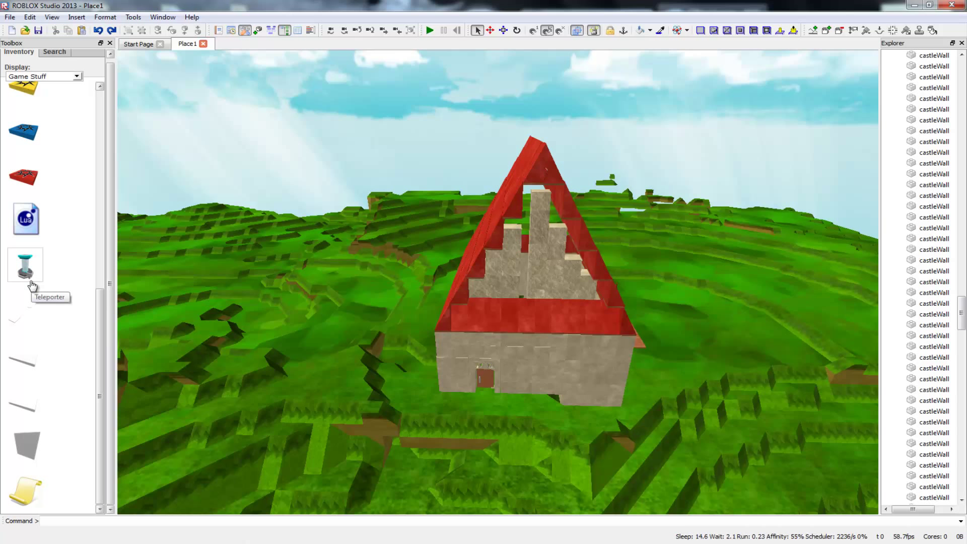
{"action": "left_click", "coordinate": [77, 76]}
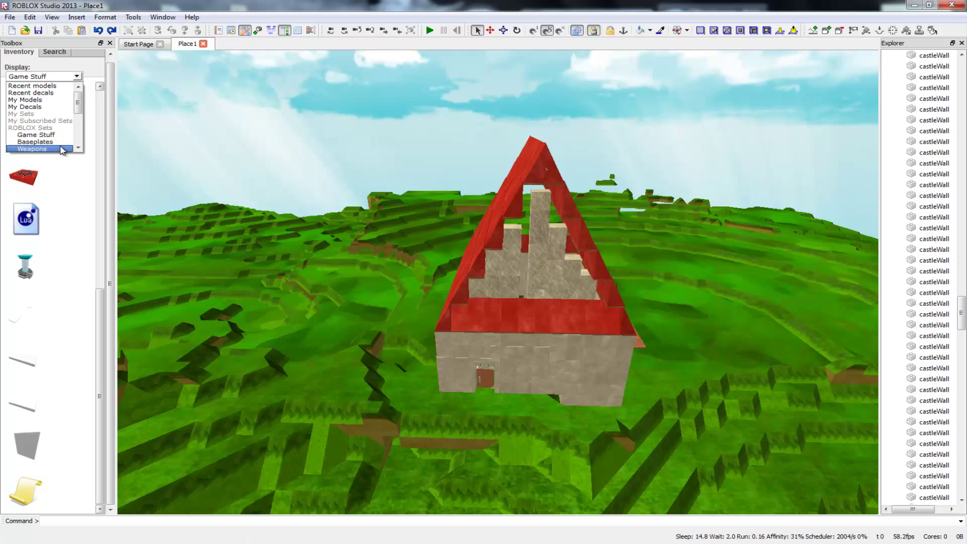
{"action": "left_click", "coordinate": [33, 149]}
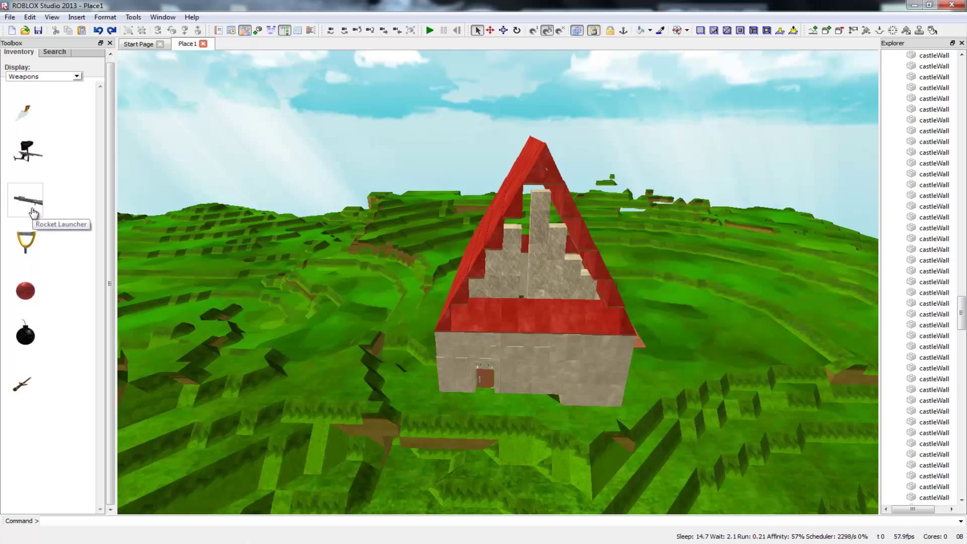
{"action": "left_click", "coordinate": [20, 396]}
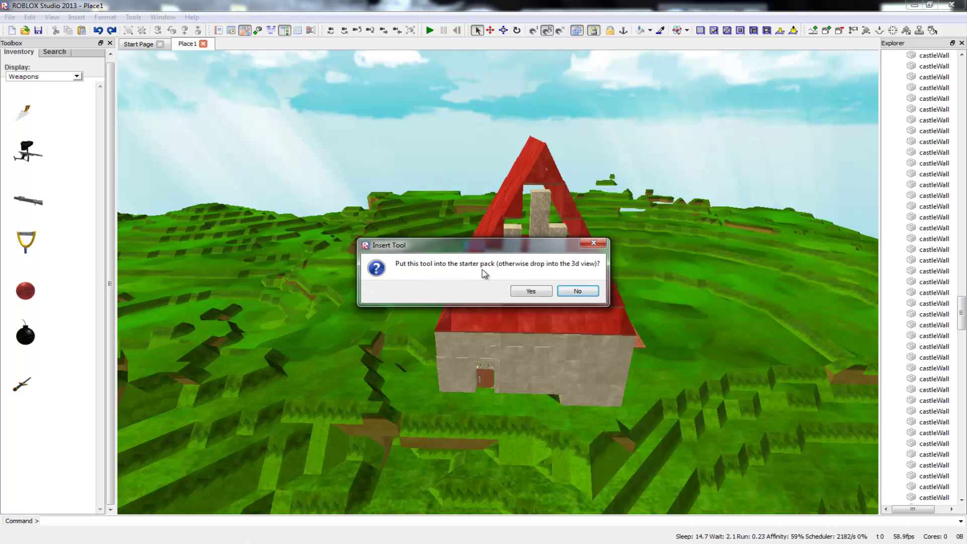
{"action": "left_click", "coordinate": [532, 291]}
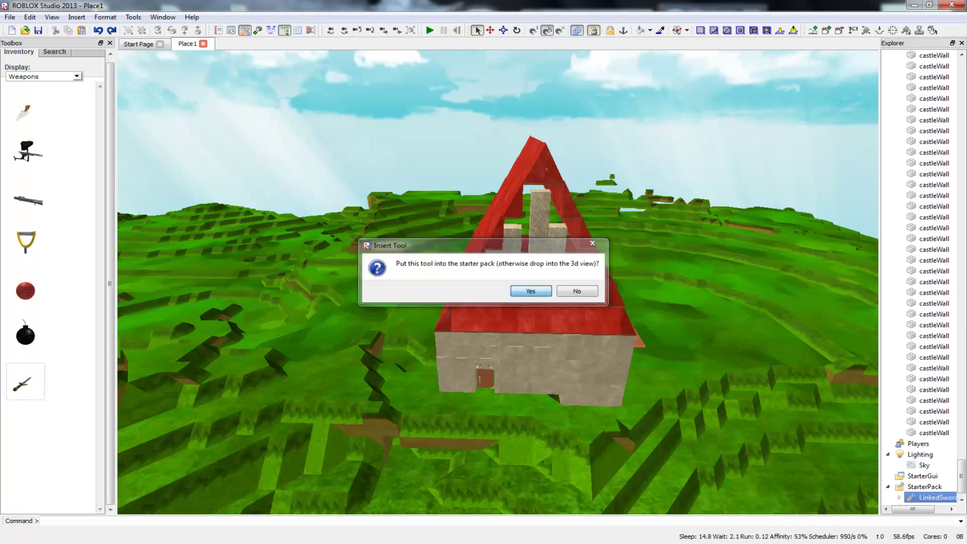
Step: Insert a second sword into the 3D view, dropping it on the grass in front of the castle
{"action": "right_click_drag", "start_coordinate": [469, 433], "coordinate": [434, 496]}
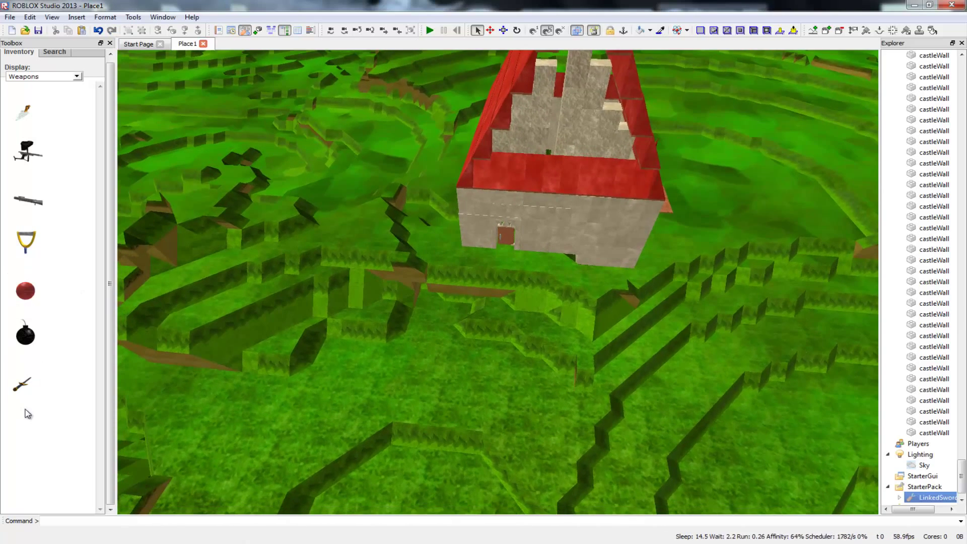
{"action": "left_click", "coordinate": [21, 387]}
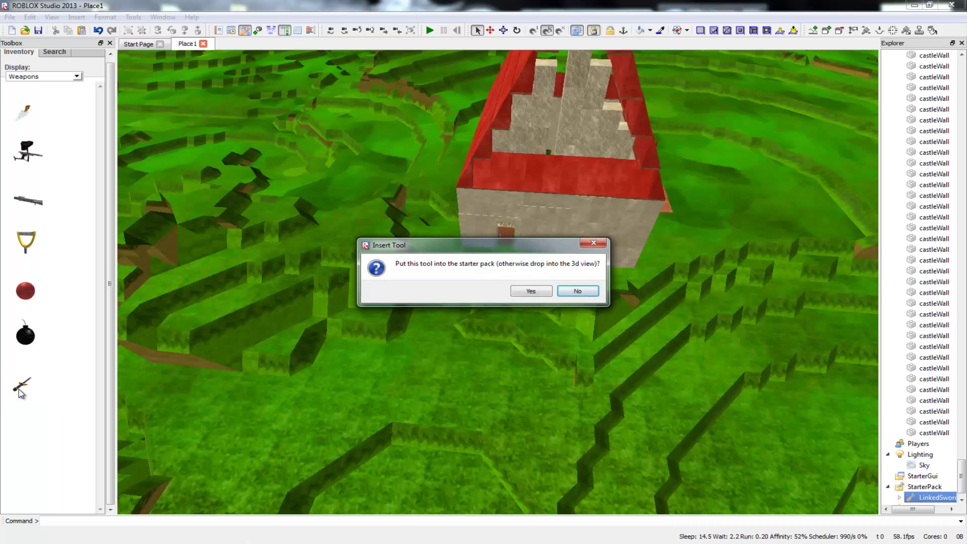
{"action": "left_click", "coordinate": [577, 291]}
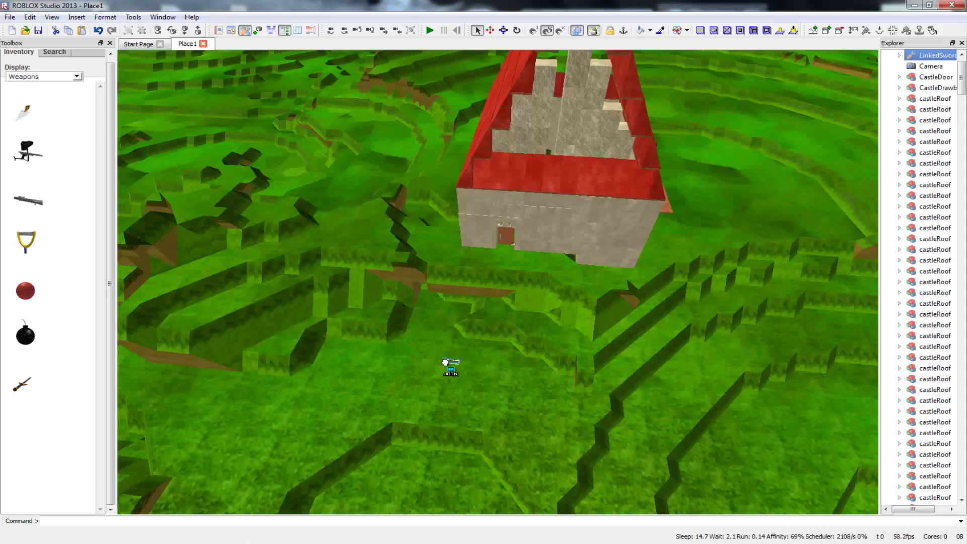
{"action": "scroll", "coordinate": [476, 399], "scroll_direction": "up", "scroll_amount": 2}
{"action": "right_click_drag", "start_coordinate": [457, 441], "coordinate": [444, 496]}
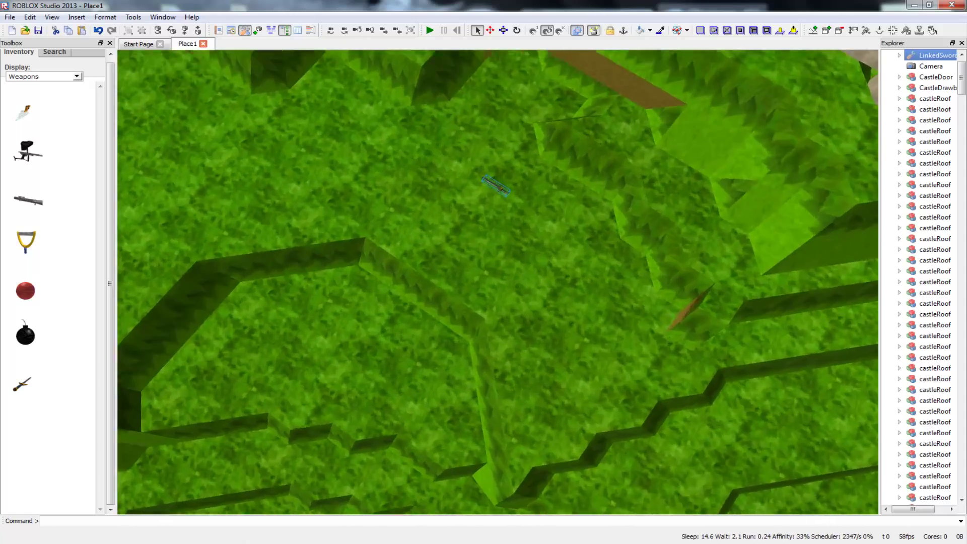
{"action": "scroll", "coordinate": [457, 441], "scroll_direction": "up", "scroll_amount": 2}
{"action": "scroll", "coordinate": [464, 446], "scroll_direction": "down", "scroll_amount": 5}
Step: Move the sword from the grass onto the castle's front wall beside the small door, and clear the selection
{"action": "left_click_drag", "start_coordinate": [508, 374], "coordinate": [406, 145]}
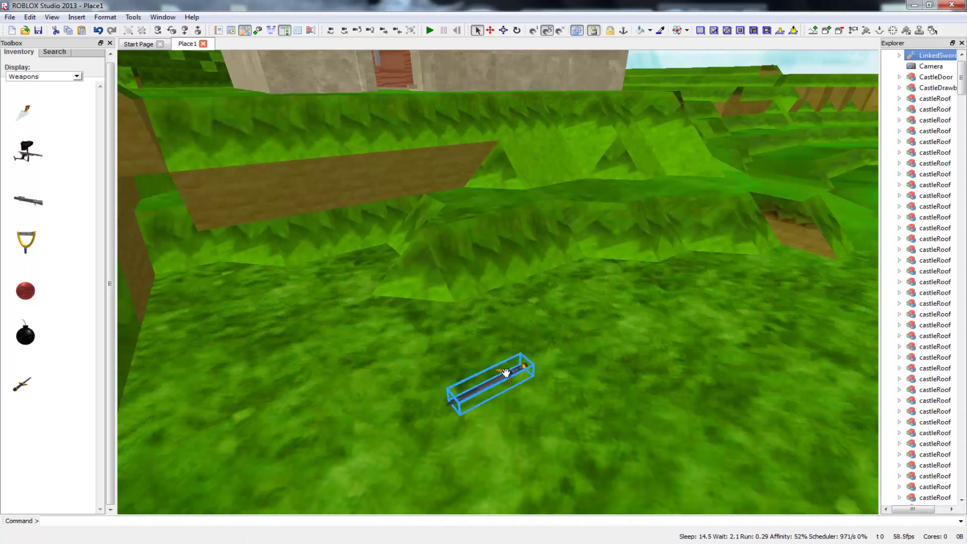
{"action": "scroll", "coordinate": [436, 152], "scroll_direction": "up", "scroll_amount": 3}
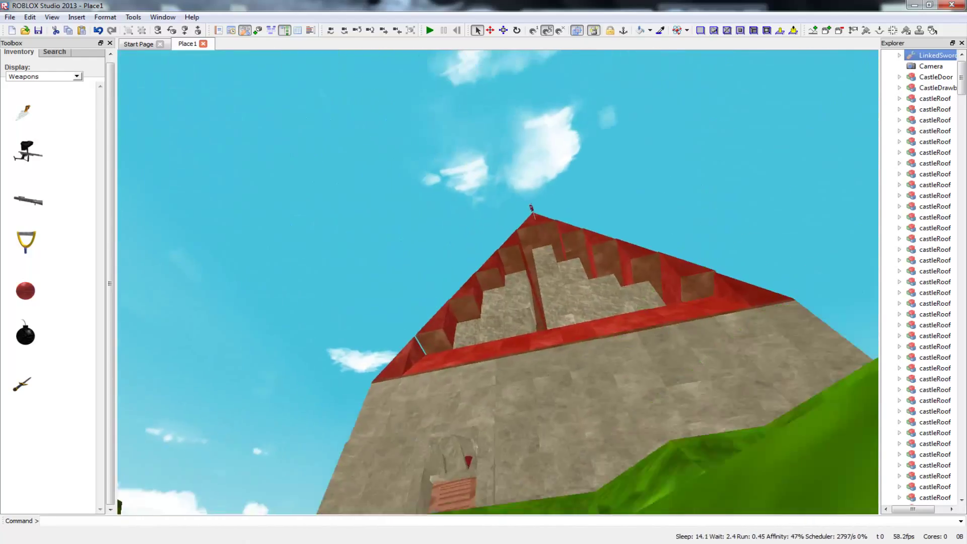
{"action": "right_click_drag", "start_coordinate": [403, 136], "coordinate": [403, 201]}
{"action": "scroll", "coordinate": [406, 144], "scroll_direction": "down", "scroll_amount": 3}
{"action": "left_click_drag", "start_coordinate": [405, 144], "coordinate": [496, 234]}
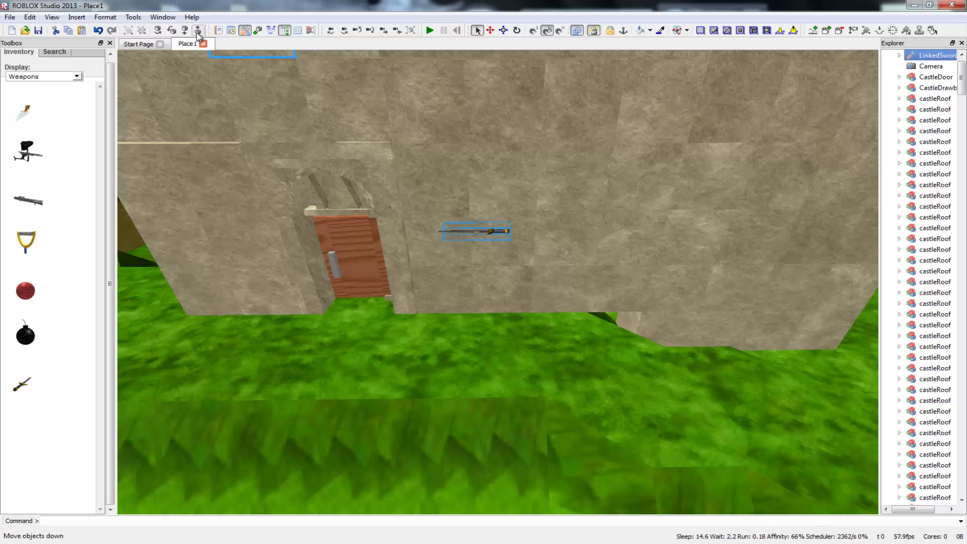
{"action": "left_click_drag", "start_coordinate": [476, 232], "coordinate": [460, 259]}
{"action": "left_click", "coordinate": [395, 382]}
{"action": "right_click_drag", "start_coordinate": [461, 273], "coordinate": [670, 227]}
{"action": "right_click_drag", "start_coordinate": [524, 282], "coordinate": [409, 385]}
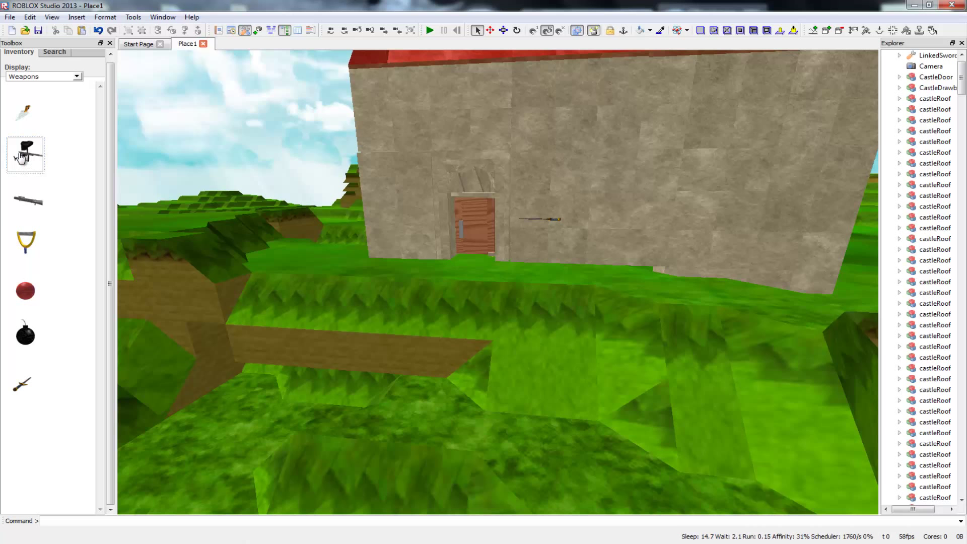
Step: Insert a paintball gun into the 3D view and place it on the grassy terrace beside the castle, away from its front door
{"action": "left_click", "coordinate": [26, 200]}
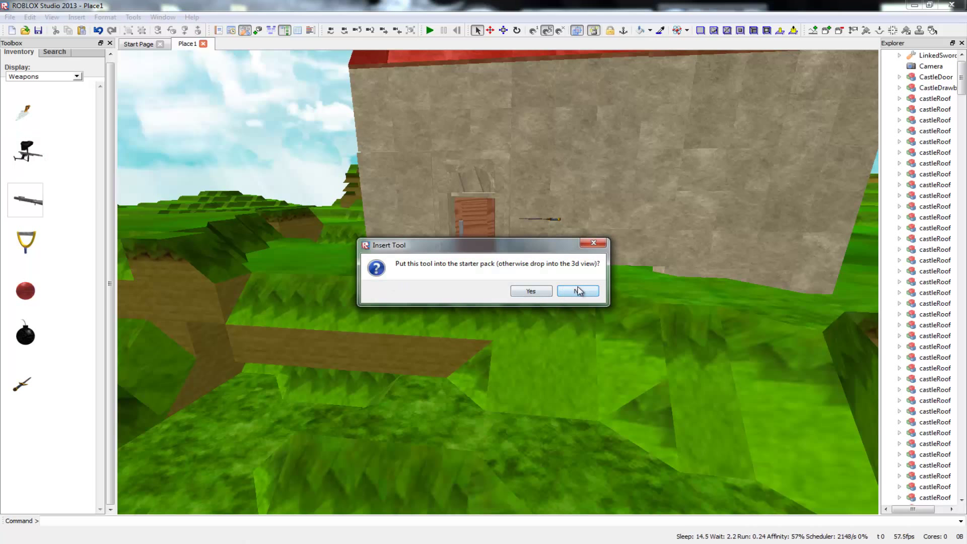
{"action": "left_click", "coordinate": [578, 291]}
{"action": "left_click", "coordinate": [443, 274]}
{"action": "mouse_move", "coordinate": [443, 275]}
{"action": "left_mouse_down"}
{"action": "mouse_move", "coordinate": [552, 265]}
{"action": "mouse_move", "coordinate": [513, 275]}
{"action": "mouse_move", "coordinate": [531, 329]}
{"action": "mouse_move", "coordinate": [637, 377]}
{"action": "mouse_move", "coordinate": [631, 352]}
{"action": "mouse_move", "coordinate": [685, 320]}
{"action": "mouse_move", "coordinate": [549, 318]}
{"action": "mouse_move", "coordinate": [391, 242]}
{"action": "left_mouse_up"}
{"action": "key", "text": "a"}
{"action": "key", "text": "w"}
{"action": "key", "text": "s"}
{"action": "key", "text": "d"}
{"action": "key", "text": "s"}
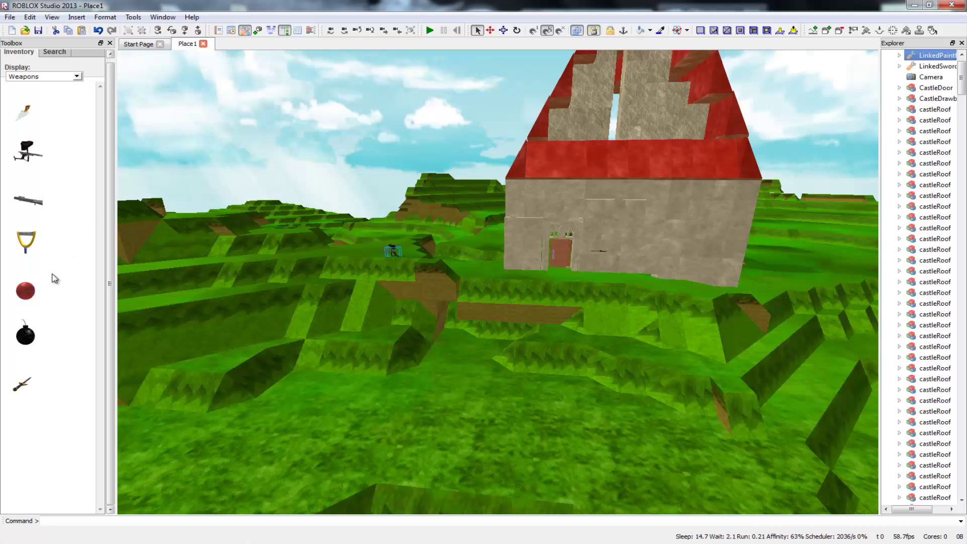
Step: Insert a Trowel into the 3D view and place it on the lower grass terrace in front of the castle
{"action": "left_click", "coordinate": [22, 115]}
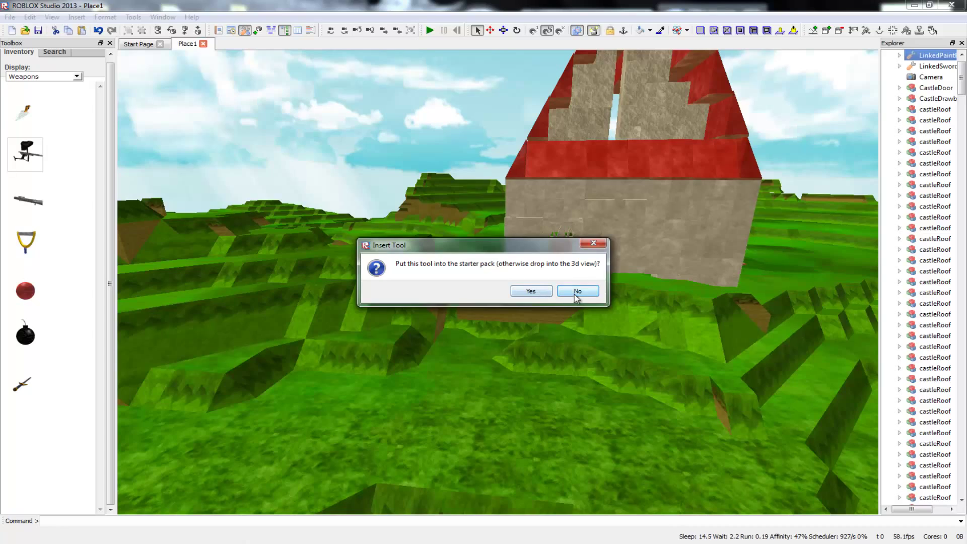
{"action": "left_click", "coordinate": [577, 292]}
{"action": "mouse_move", "coordinate": [401, 263]}
{"action": "right_mouse_down"}
{"action": "mouse_move", "coordinate": [302, 263]}
{"action": "mouse_move", "coordinate": [419, 263]}
{"action": "right_mouse_up"}
{"action": "key", "text": "w"}
{"action": "key", "text": "d"}
{"action": "key", "text": "w"}
{"action": "key", "text": "s"}
{"action": "key", "text": "a"}
{"action": "mouse_move", "coordinate": [574, 241]}
{"action": "left_mouse_down"}
{"action": "mouse_move", "coordinate": [613, 255]}
{"action": "mouse_move", "coordinate": [672, 349]}
{"action": "mouse_move", "coordinate": [636, 368]}
{"action": "left_mouse_up"}
{"action": "key", "text": "s"}
{"action": "key", "text": "d"}
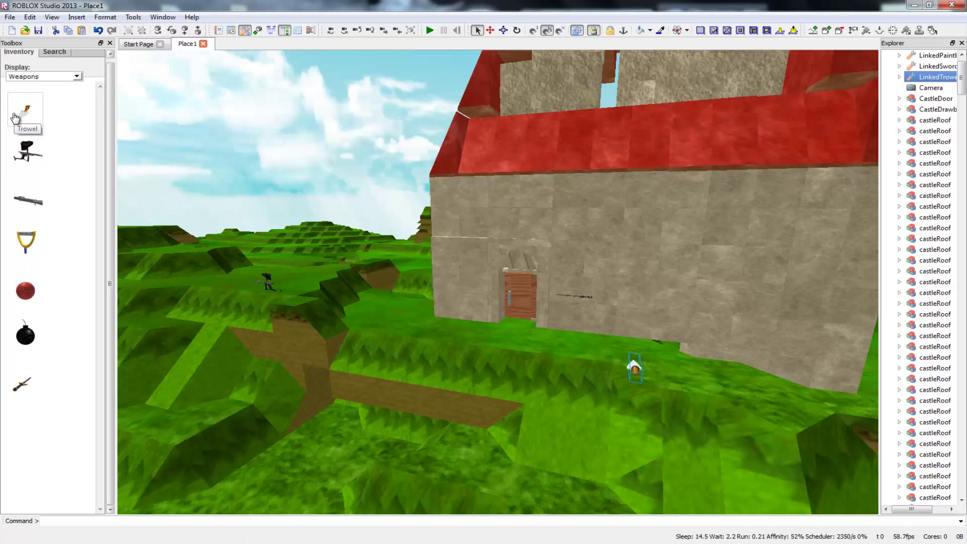
{"action": "left_click_drag", "start_coordinate": [628, 366], "coordinate": [205, 387]}
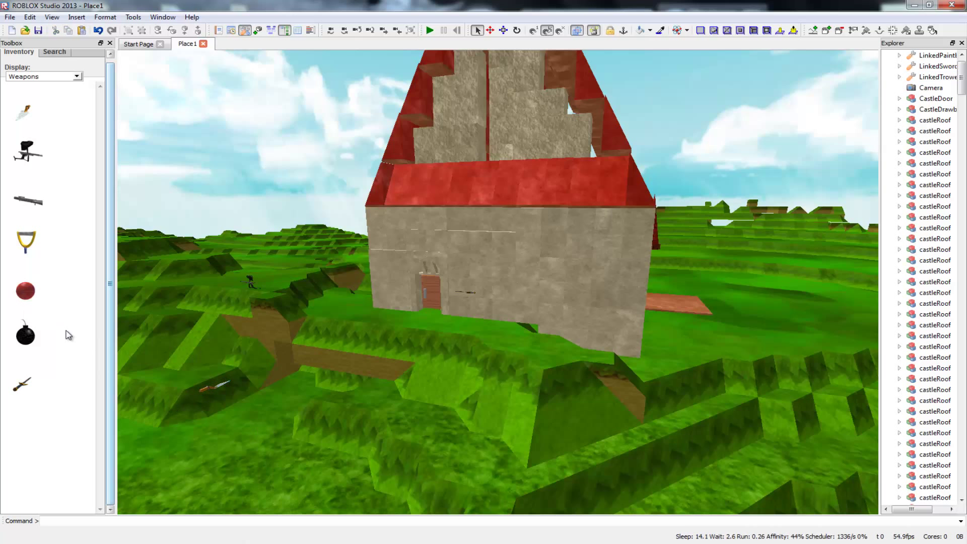
Step: Add the Superball from the Weapons set to the starter pack, and clear the selection
{"action": "left_click", "coordinate": [26, 335]}
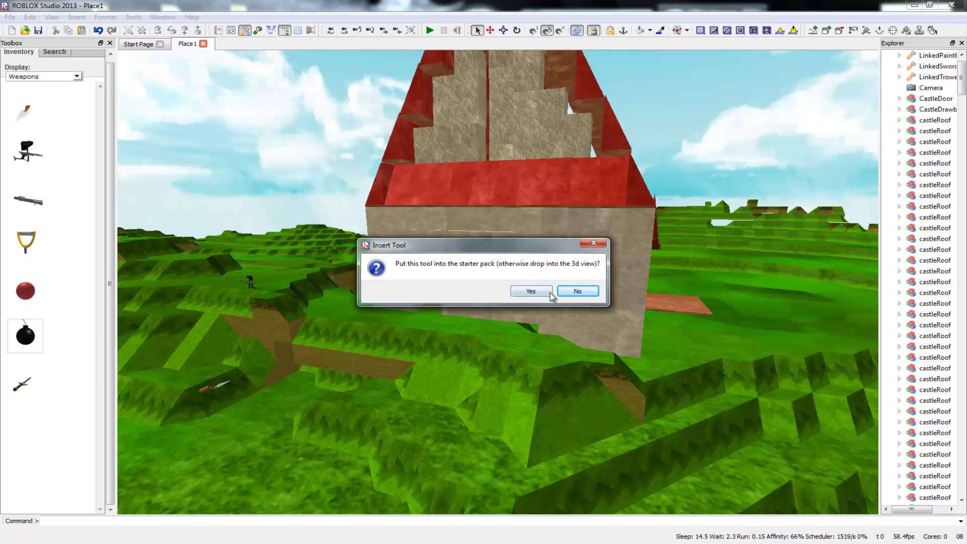
{"action": "left_click", "coordinate": [531, 292]}
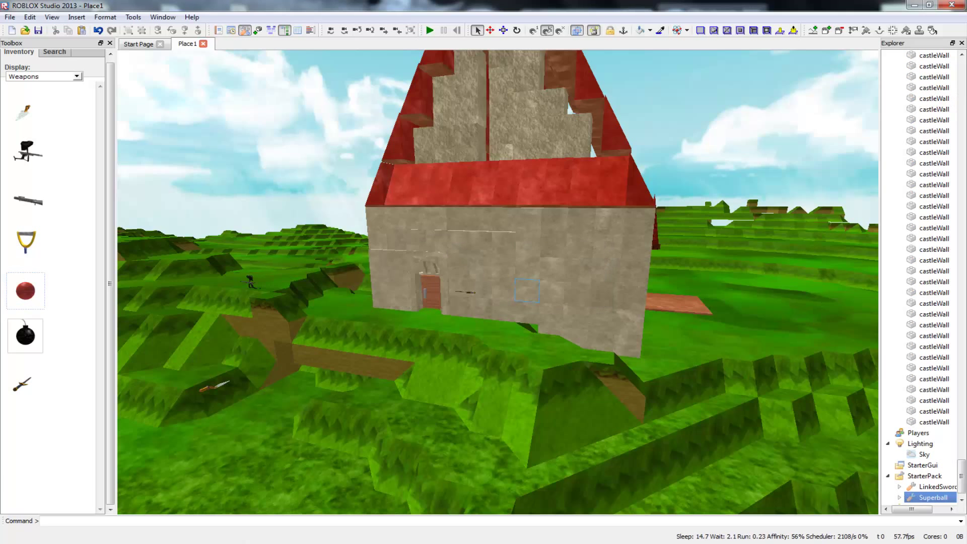
{"action": "left_click", "coordinate": [388, 385]}
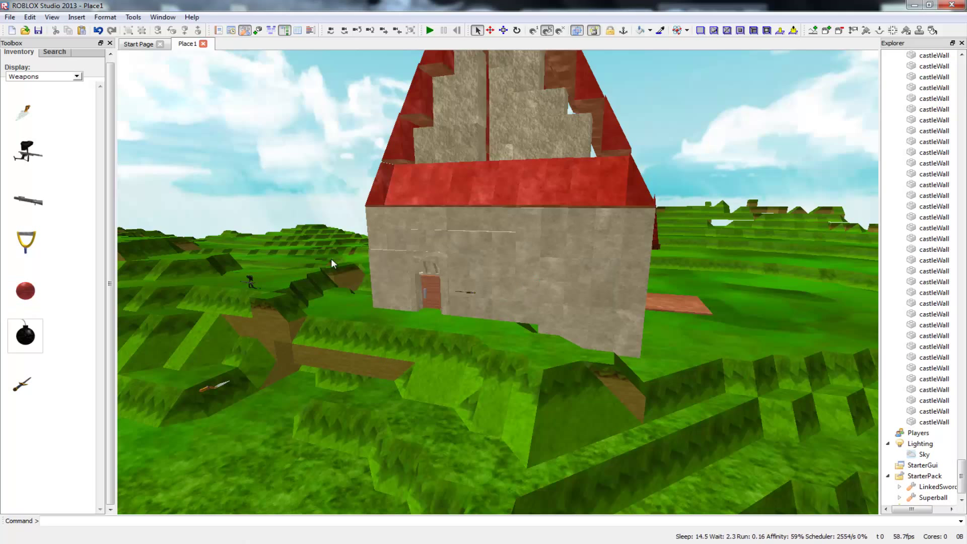
Step: Browse the available Toolbox sets and examine the items under Recent models
{"action": "left_click", "coordinate": [75, 18]}
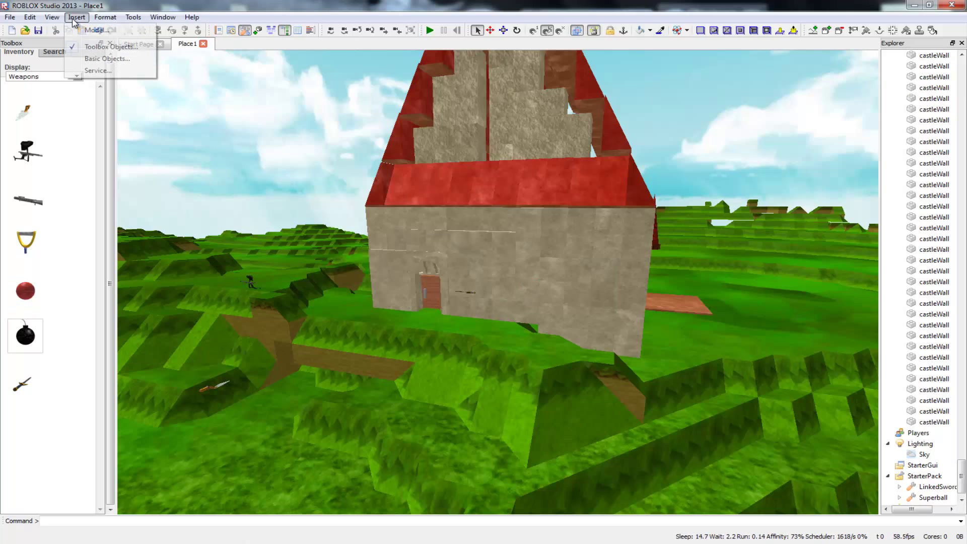
{"action": "left_click", "coordinate": [76, 19]}
{"action": "left_click", "coordinate": [77, 76]}
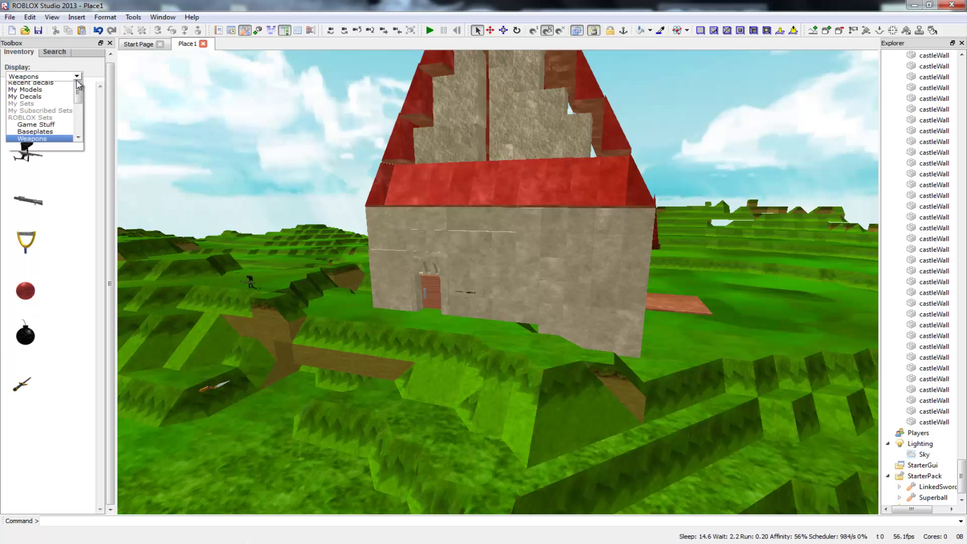
{"action": "left_click_drag", "start_coordinate": [79, 111], "coordinate": [79, 145]}
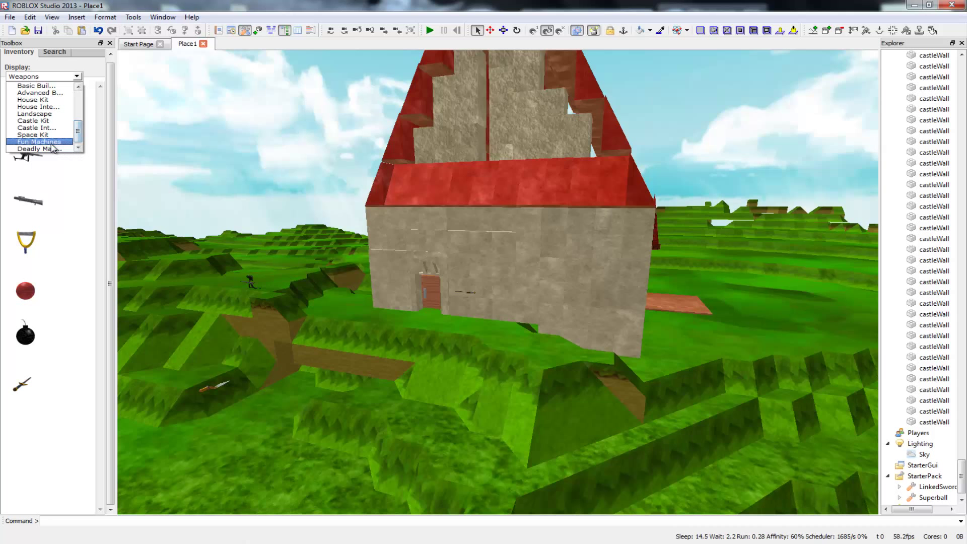
{"action": "left_click_drag", "start_coordinate": [79, 133], "coordinate": [89, 89]}
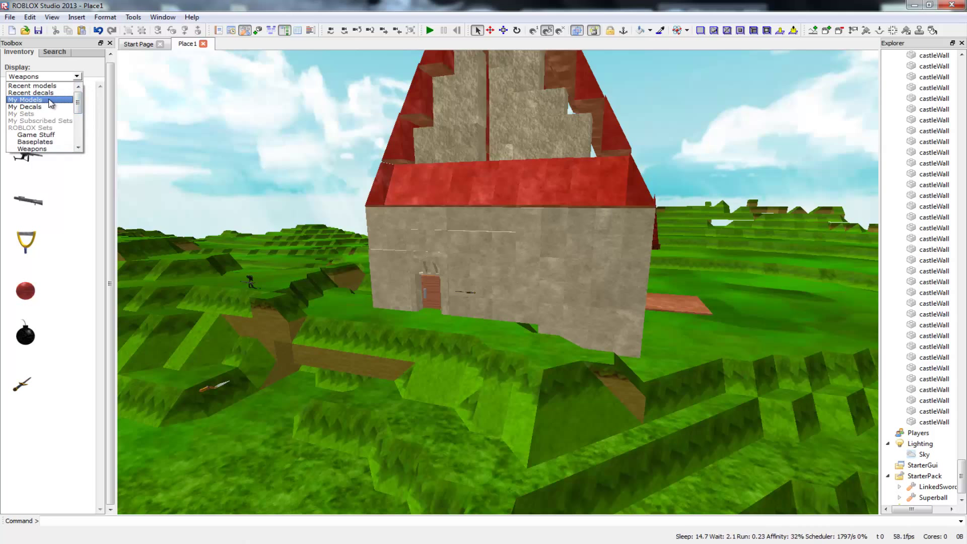
{"action": "left_click", "coordinate": [60, 92]}
{"action": "left_click", "coordinate": [78, 77]}
{"action": "left_click", "coordinate": [59, 86]}
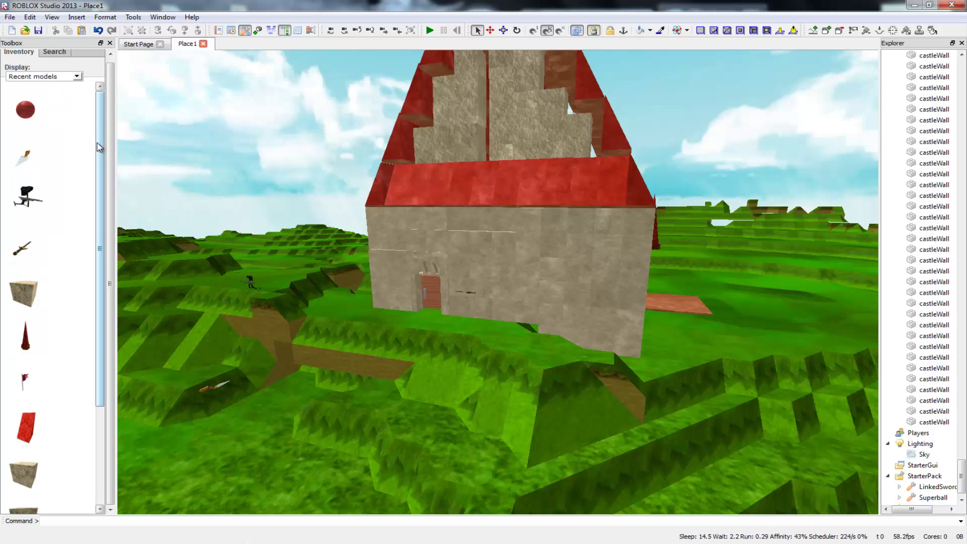
{"action": "left_click_drag", "start_coordinate": [99, 170], "coordinate": [109, 303]}
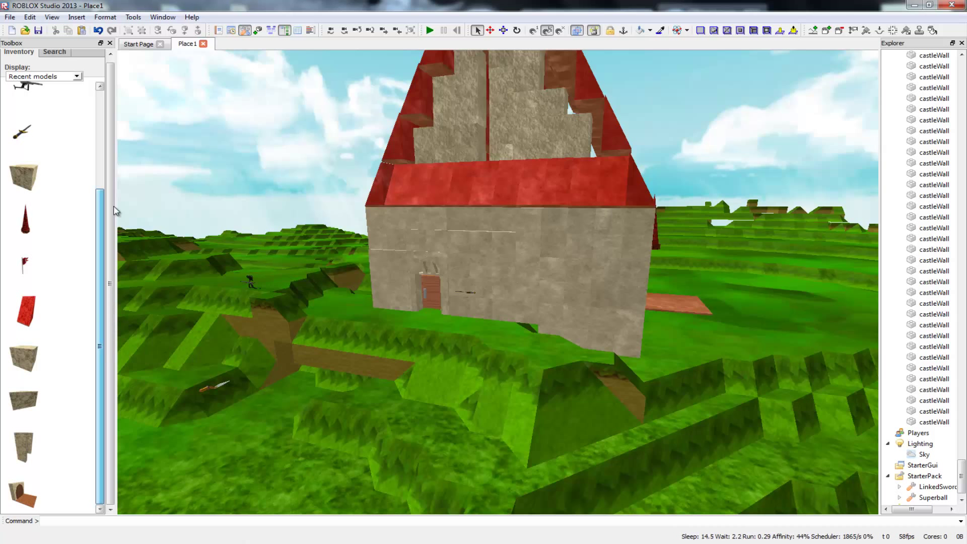
{"action": "left_click_drag", "start_coordinate": [114, 211], "coordinate": [96, 103]}
Step: Show the Game Stuff set in the Toolbox, and switch the display to the Vehicles set
{"action": "left_click", "coordinate": [76, 77]}
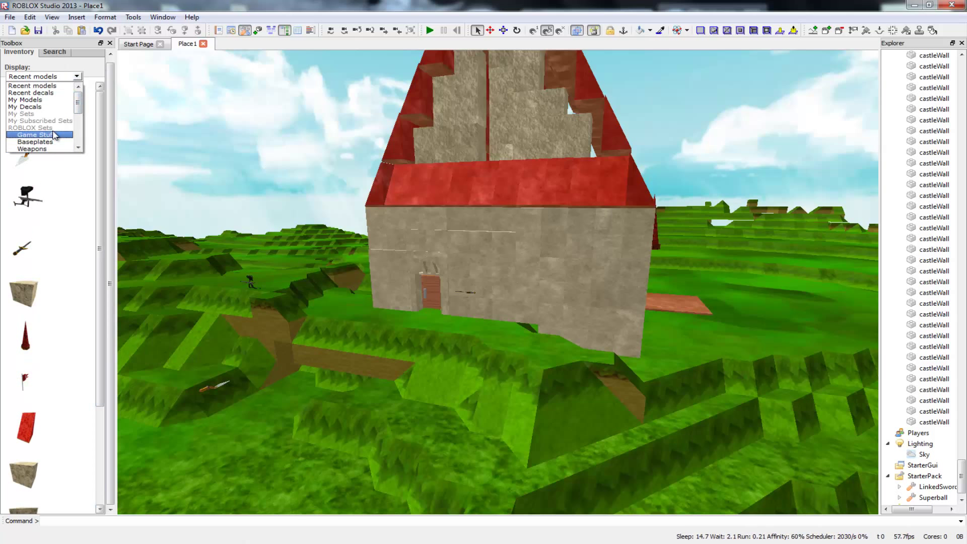
{"action": "left_click", "coordinate": [36, 134]}
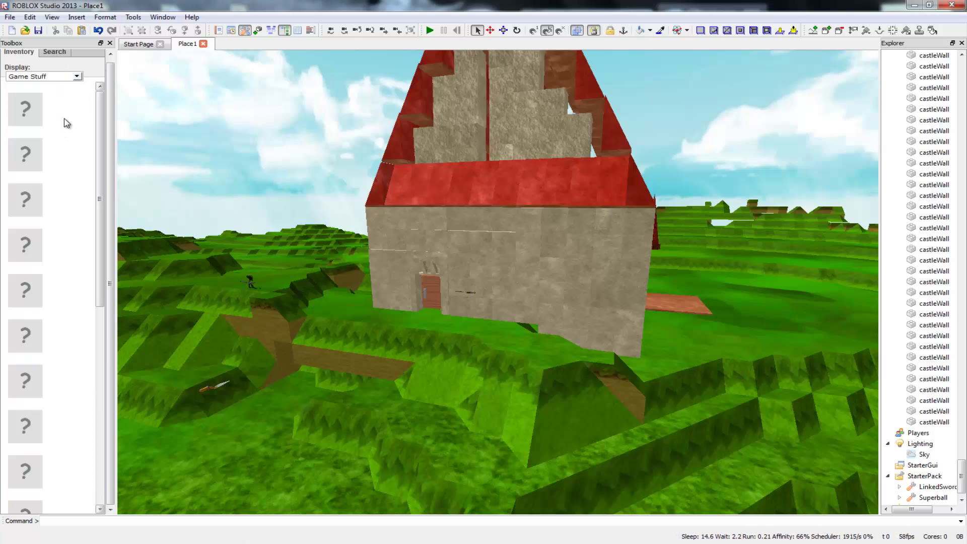
{"action": "left_click", "coordinate": [69, 79]}
{"action": "scroll", "coordinate": [75, 112], "scroll_direction": "down", "scroll_amount": 5}
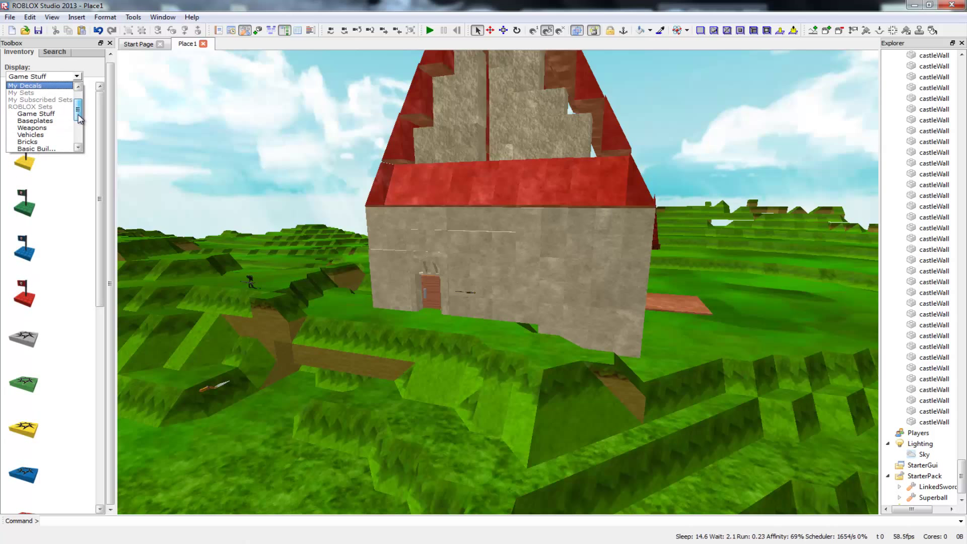
{"action": "left_click", "coordinate": [50, 126]}
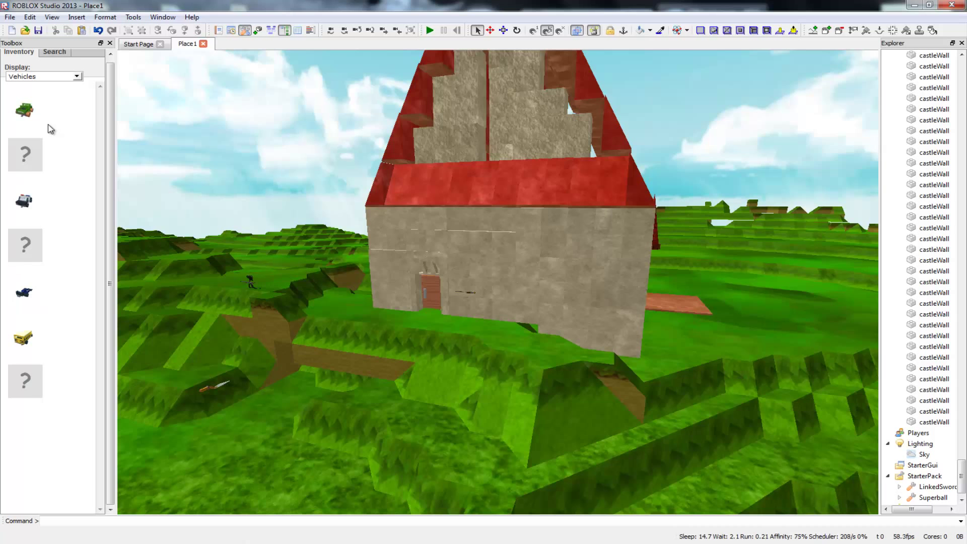
Step: Insert a Jeep on the grass in front of the castle, run the simulation, and reset the place
{"action": "left_click", "coordinate": [25, 115]}
{"action": "left_click_drag", "start_coordinate": [494, 324], "coordinate": [295, 393]}
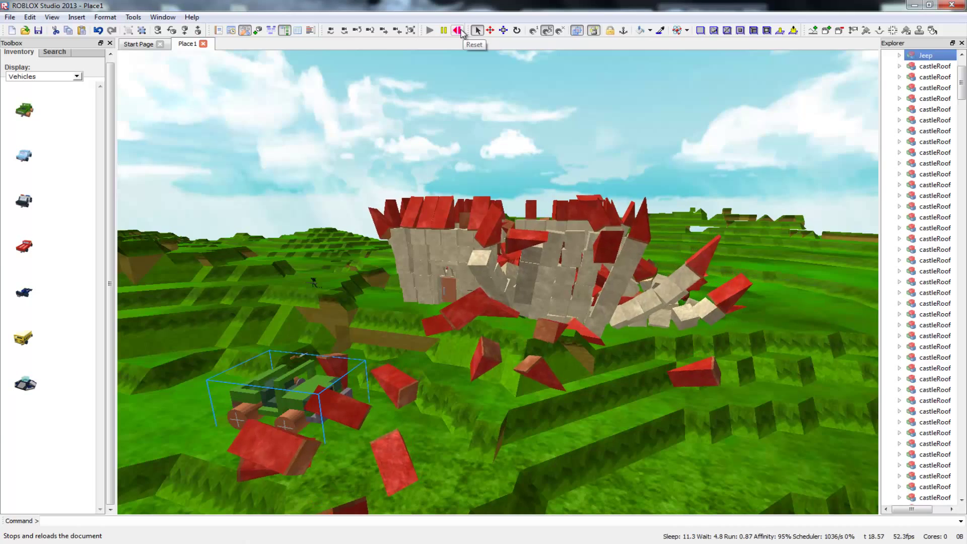
{"action": "left_click", "coordinate": [458, 31]}
Step: Move the Jeep across the grass to the open area beyond the castle's arched doorway
{"action": "left_click_drag", "start_coordinate": [282, 383], "coordinate": [691, 313]}
{"action": "key", "text": "d"}
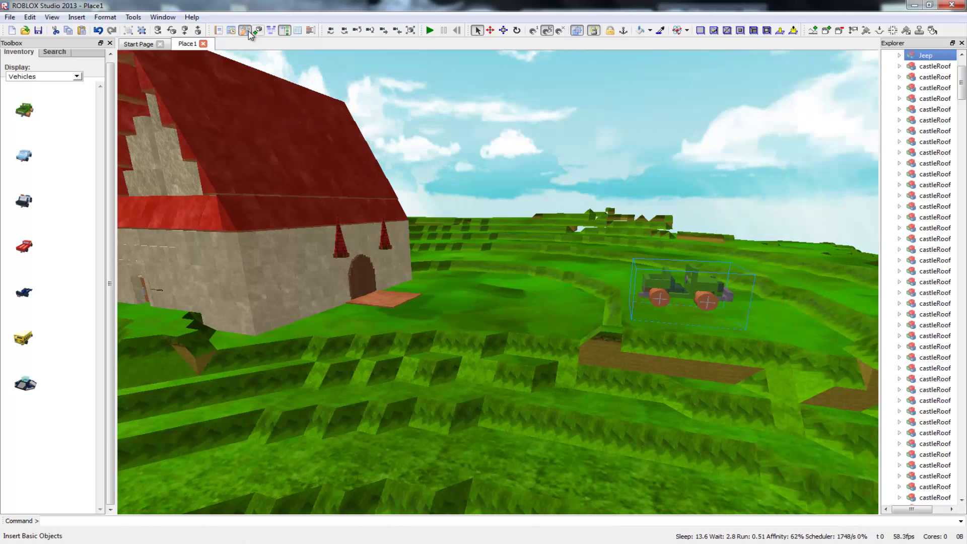
{"action": "left_click_drag", "start_coordinate": [713, 324], "coordinate": [722, 328]}
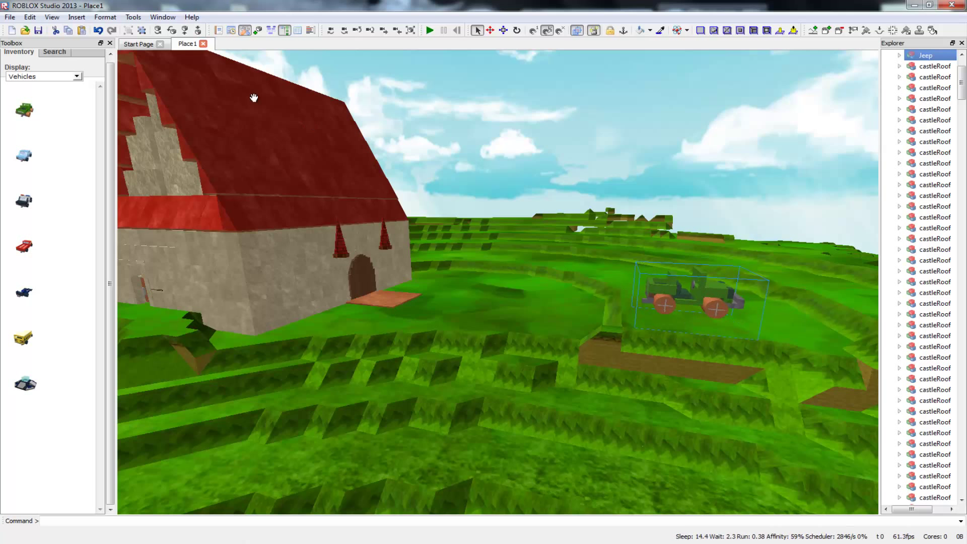
Step: Try moving the Jeep up and down, and tilt it through a full turn until upright
{"action": "left_click", "coordinate": [186, 33]}
{"action": "left_click", "coordinate": [199, 31]}
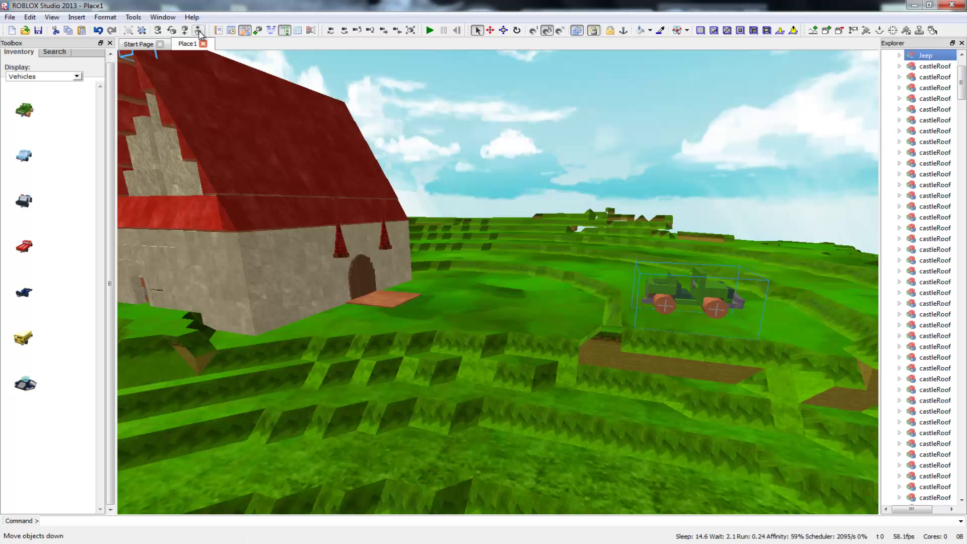
{"action": "left_click", "coordinate": [172, 31]}
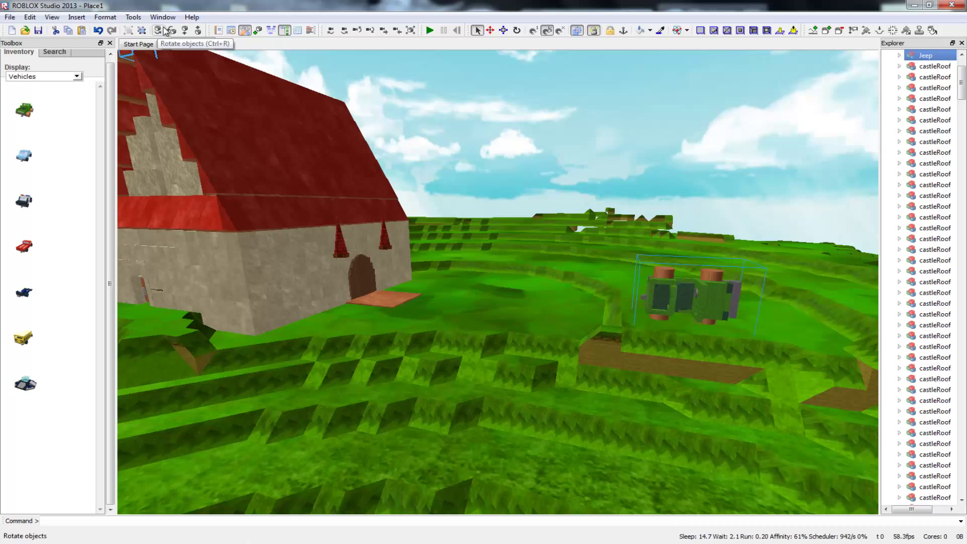
{"action": "left_click", "coordinate": [172, 32]}
{"action": "left_click", "coordinate": [172, 31]}
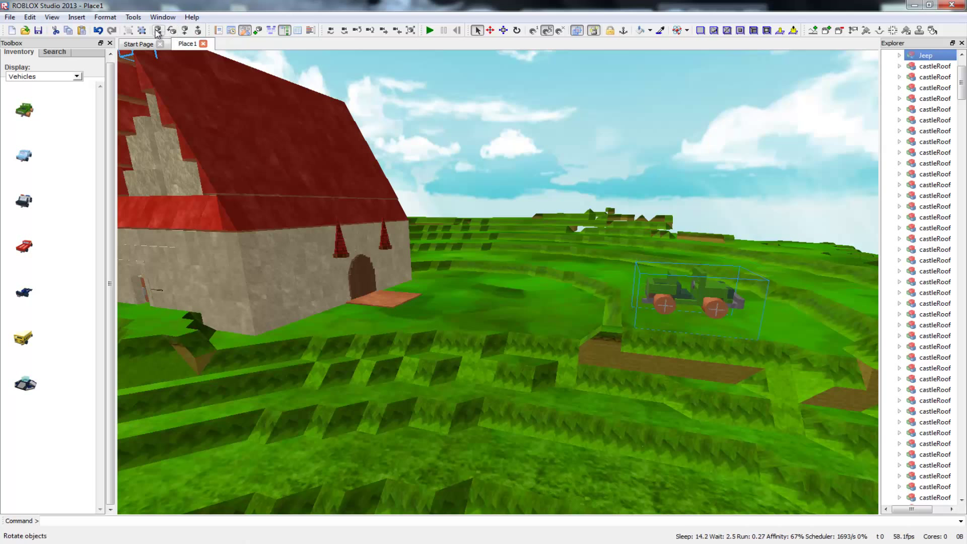
Step: Rotate the Jeep horizontally through a full turn back to its starting direction
{"action": "left_click", "coordinate": [159, 32]}
{"action": "left_click", "coordinate": [160, 32]}
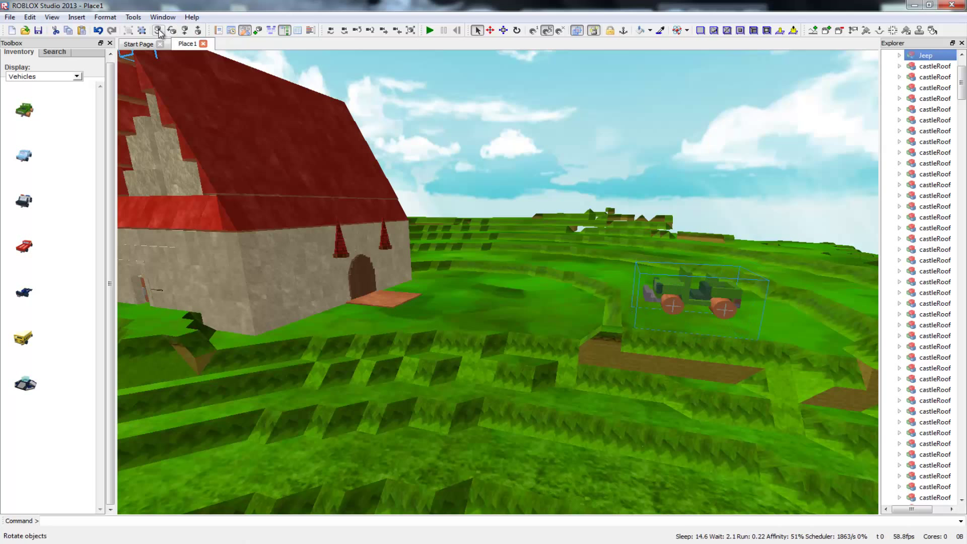
{"action": "left_click", "coordinate": [159, 32]}
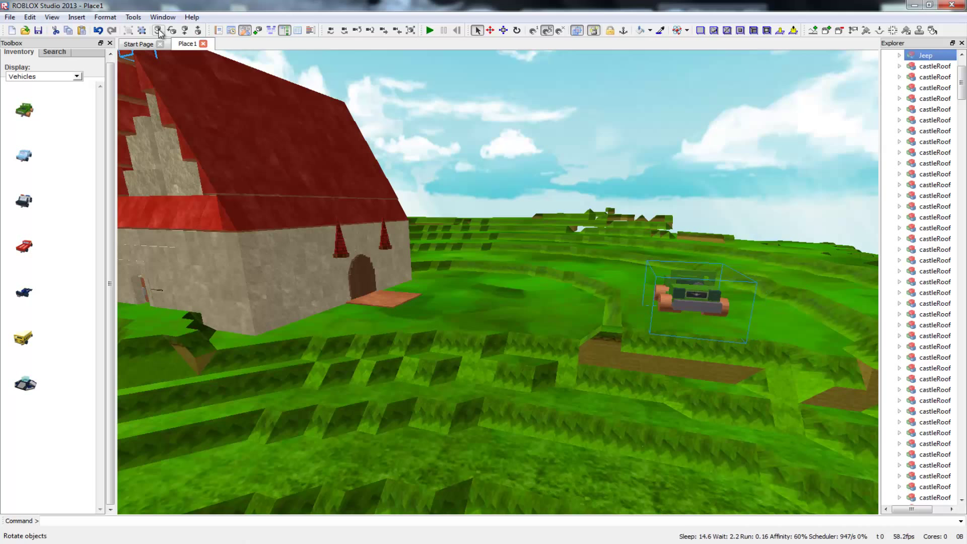
{"action": "left_click", "coordinate": [159, 32]}
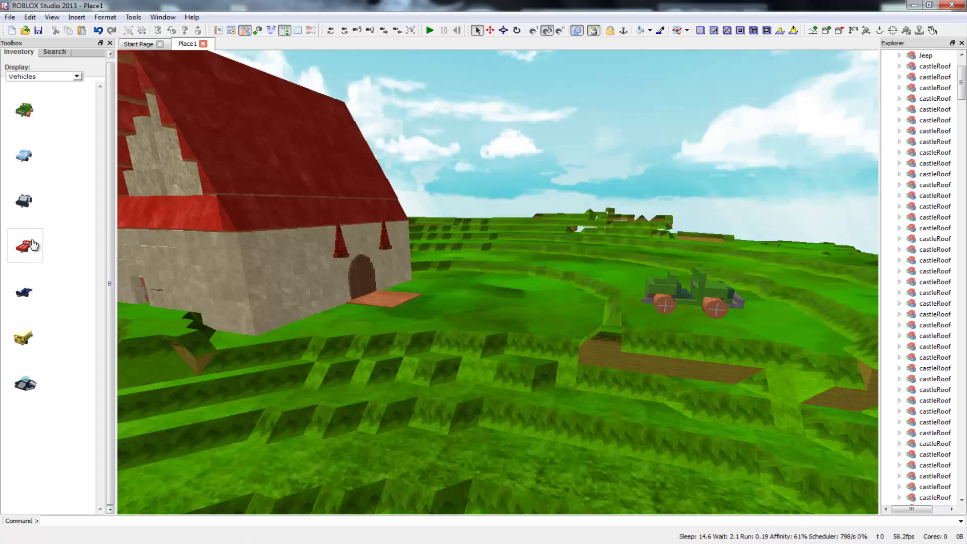
Step: Insert a red Truck on the grass behind the Jeep, testing its positions by running the simulation and resetting the place
{"action": "left_click", "coordinate": [24, 246]}
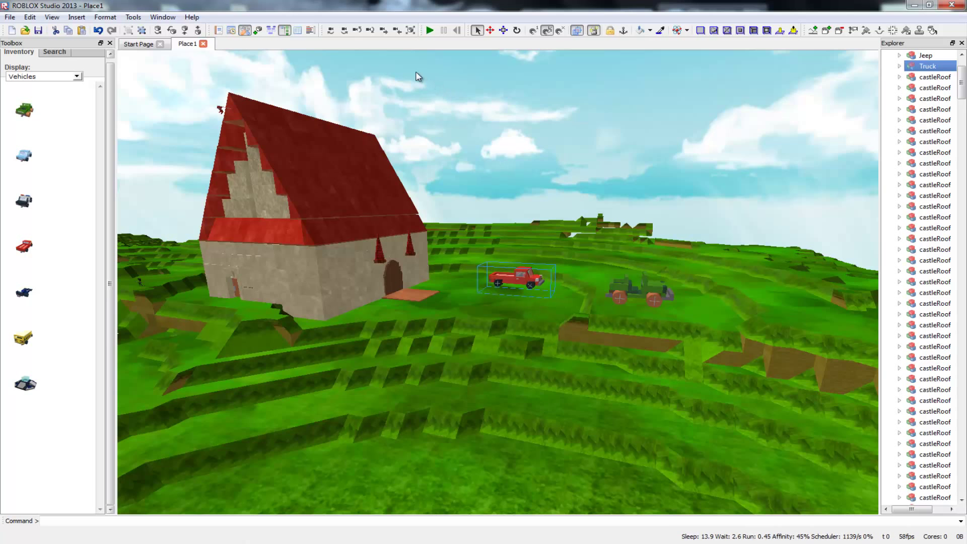
{"action": "scroll", "coordinate": [556, 310], "scroll_direction": "up", "scroll_amount": 3}
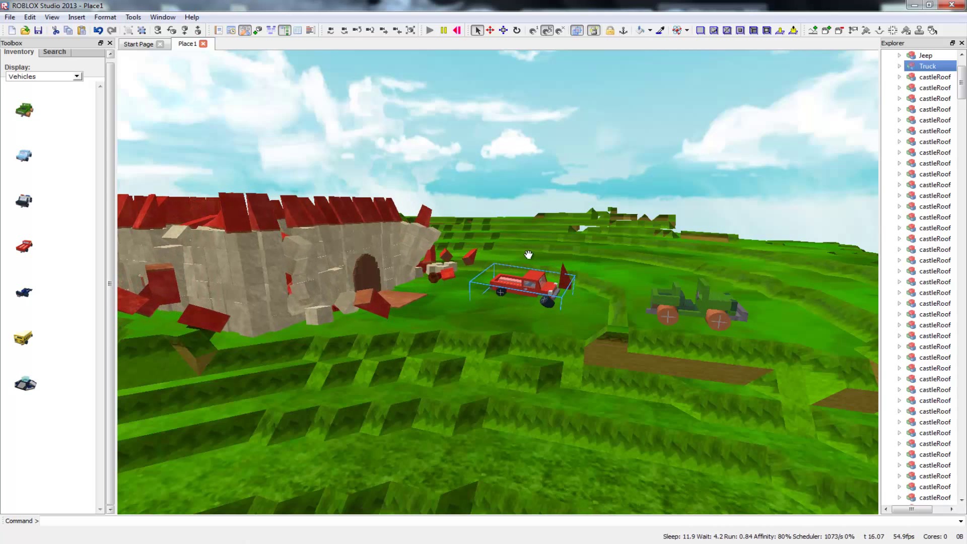
{"action": "left_click", "coordinate": [458, 30]}
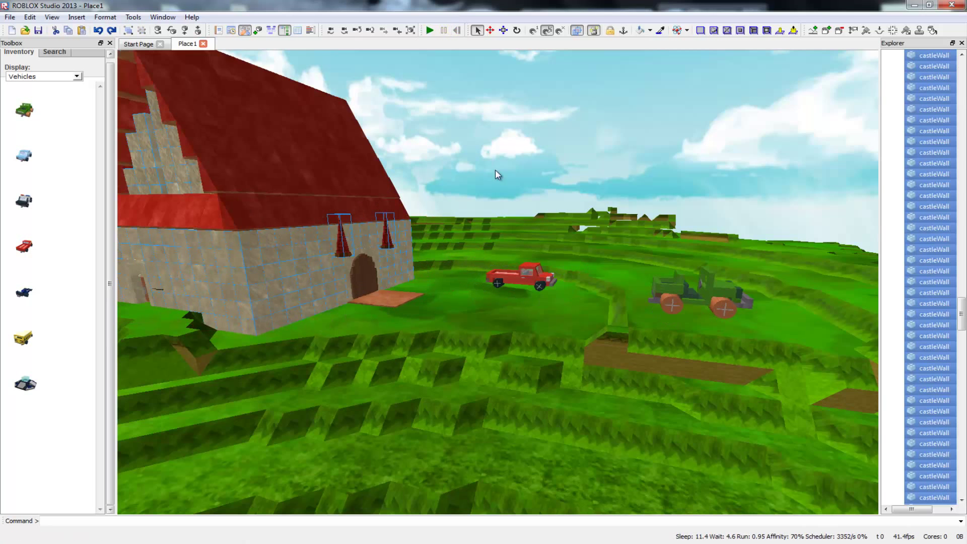
{"action": "mouse_move", "coordinate": [530, 277]}
{"action": "left_mouse_down"}
{"action": "mouse_move", "coordinate": [525, 304]}
{"action": "mouse_move", "coordinate": [540, 329]}
{"action": "mouse_move", "coordinate": [586, 328]}
{"action": "mouse_move", "coordinate": [522, 309]}
{"action": "mouse_move", "coordinate": [607, 272]}
{"action": "left_mouse_up"}
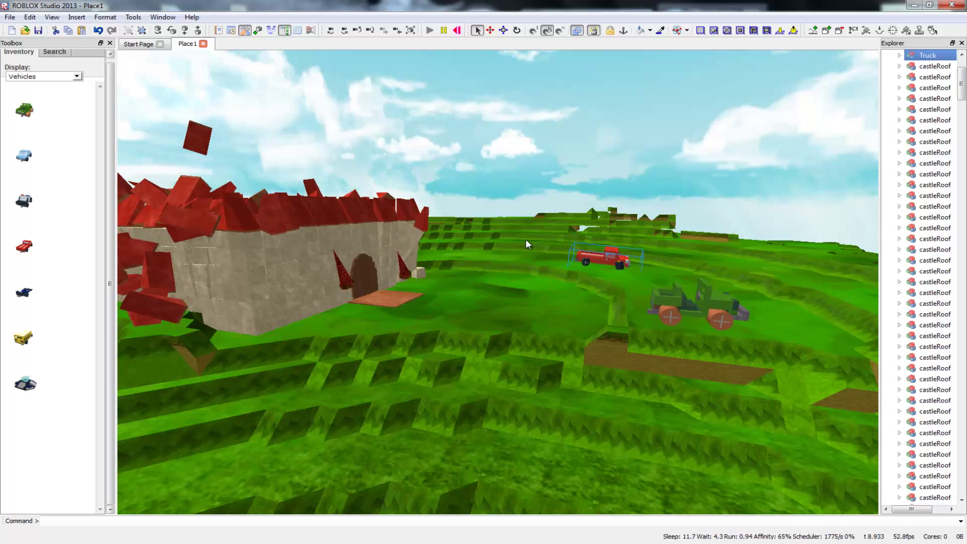
{"action": "left_click", "coordinate": [457, 31]}
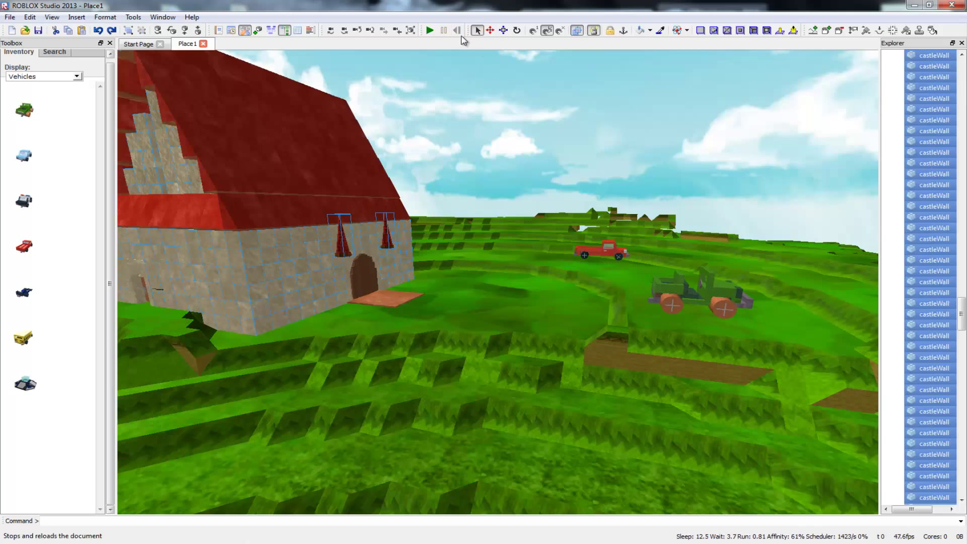
Step: Disable the collision check, reposition the Truck on the grass, then test it in the simulation and reset the place
{"action": "key", "text": "w"}
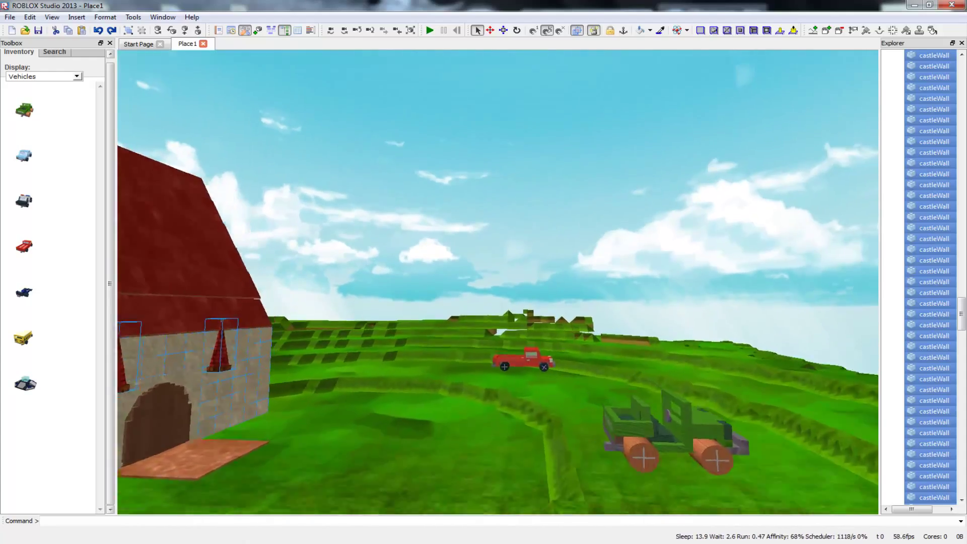
{"action": "key", "text": "a"}
{"action": "key", "text": "w"}
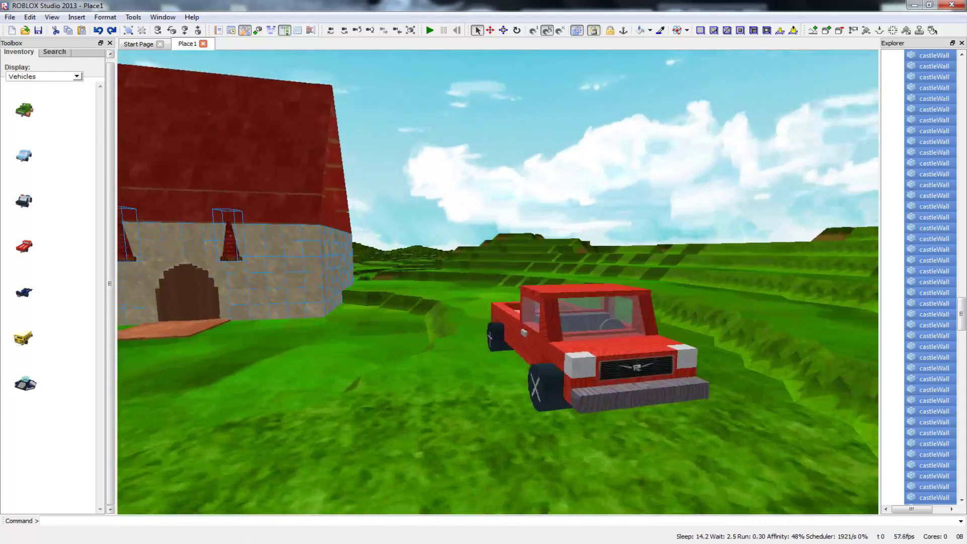
{"action": "key", "text": "s"}
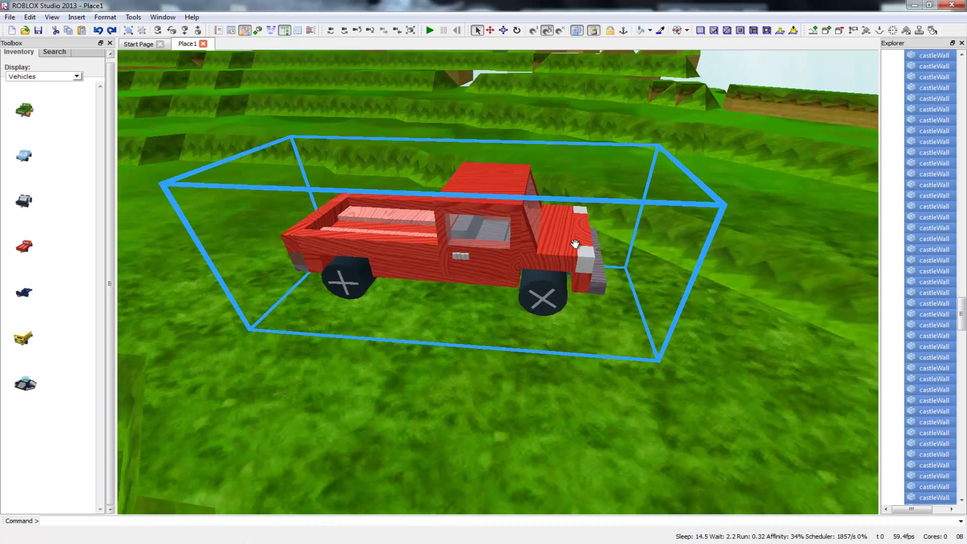
{"action": "left_click", "coordinate": [448, 272]}
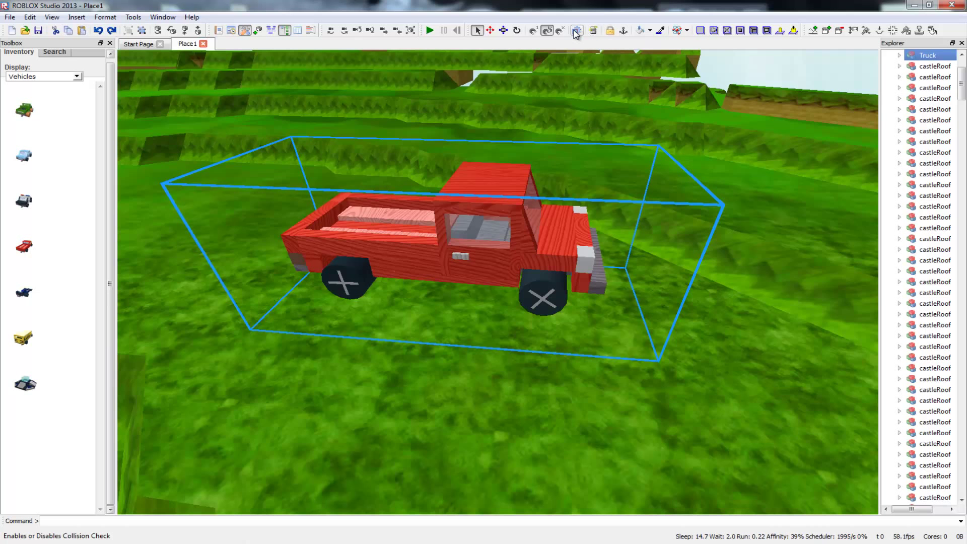
{"action": "left_click_drag", "start_coordinate": [460, 273], "coordinate": [413, 306]}
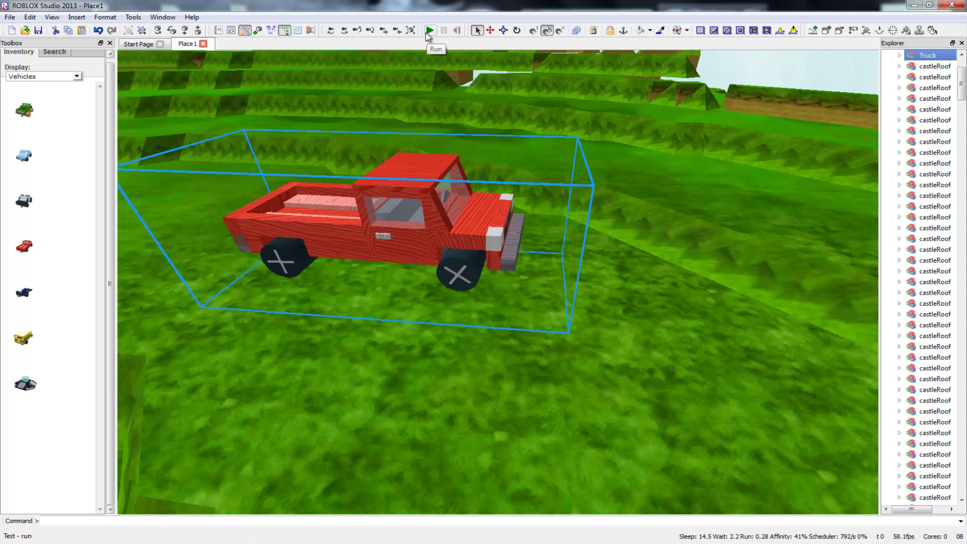
{"action": "left_click", "coordinate": [429, 31]}
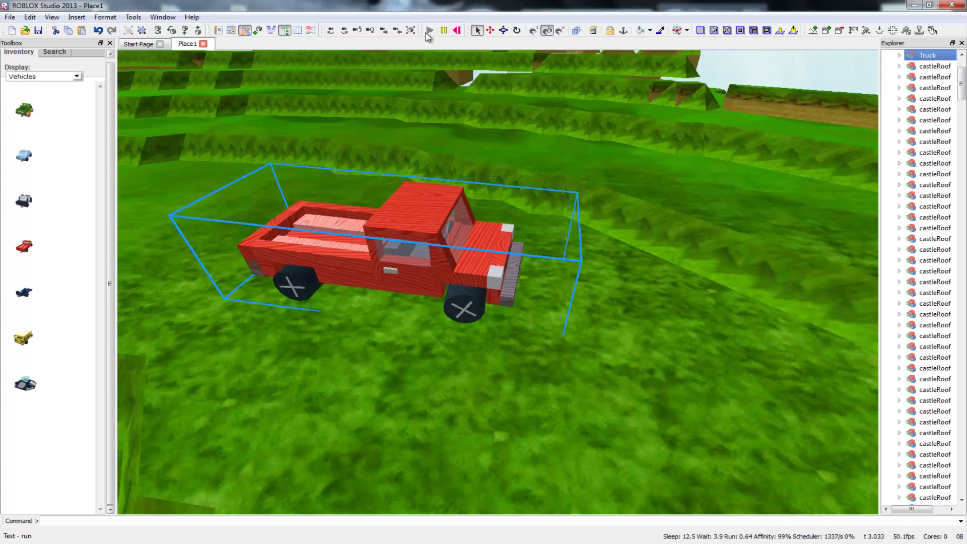
{"action": "left_click", "coordinate": [457, 31]}
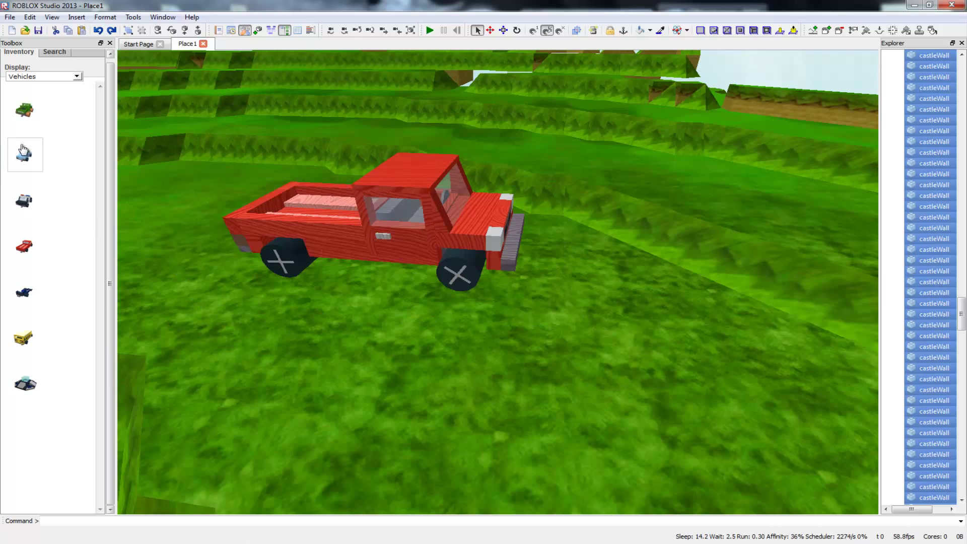
Step: Insert a light blue Car on the grass beside the Truck, run the simulation, and reset the place
{"action": "left_click", "coordinate": [301, 373]}
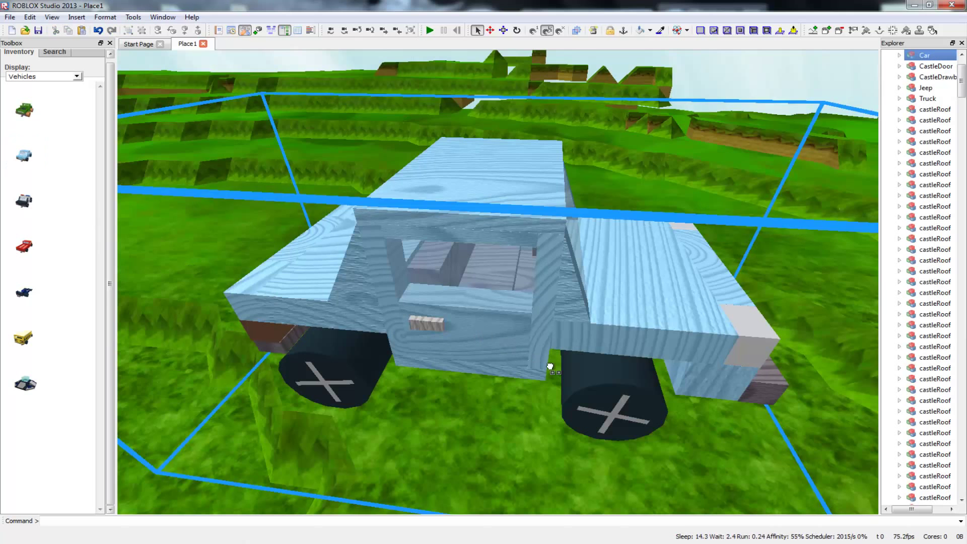
{"action": "left_click_drag", "start_coordinate": [549, 367], "coordinate": [550, 429]}
{"action": "left_click", "coordinate": [429, 30]}
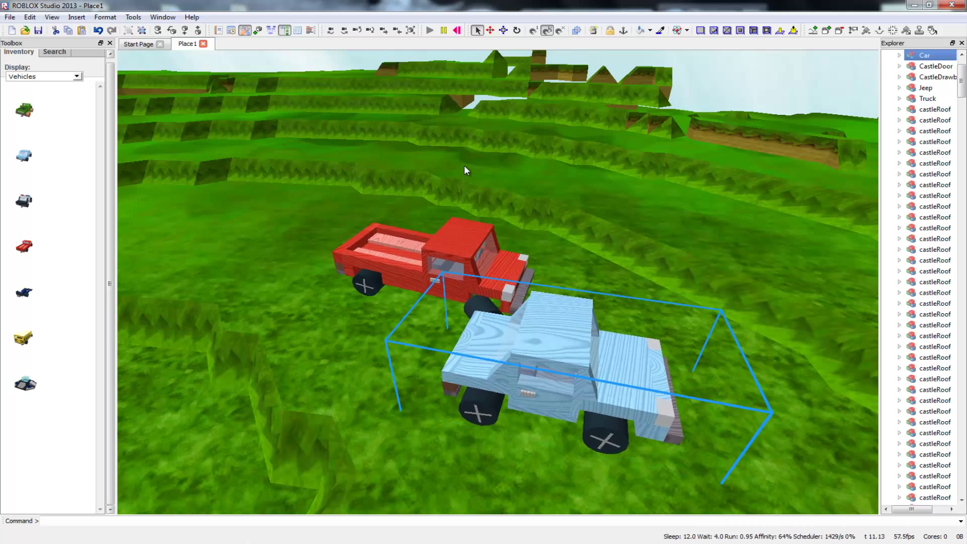
{"action": "left_click", "coordinate": [457, 31]}
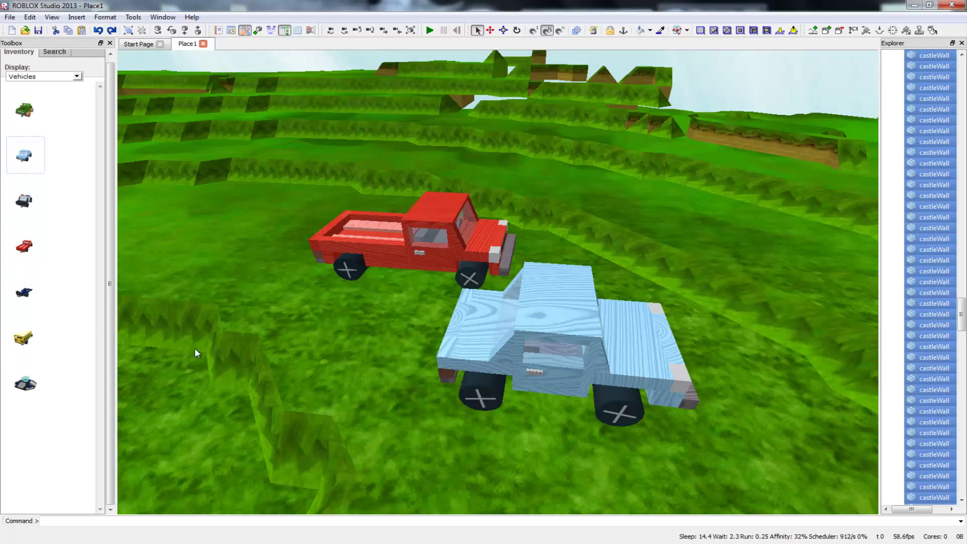
Step: Clear the selection and insert a Bus on the open grass below the castle and the other vehicles
{"action": "left_click", "coordinate": [235, 356]}
{"action": "scroll", "coordinate": [235, 356], "scroll_direction": "down", "scroll_amount": 8}
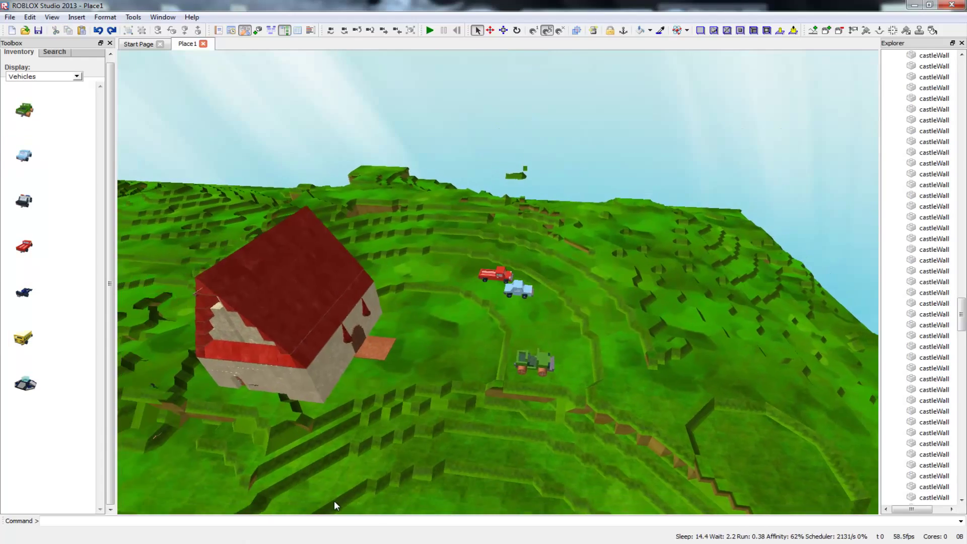
{"action": "scroll", "coordinate": [446, 487], "scroll_direction": "down", "scroll_amount": 4}
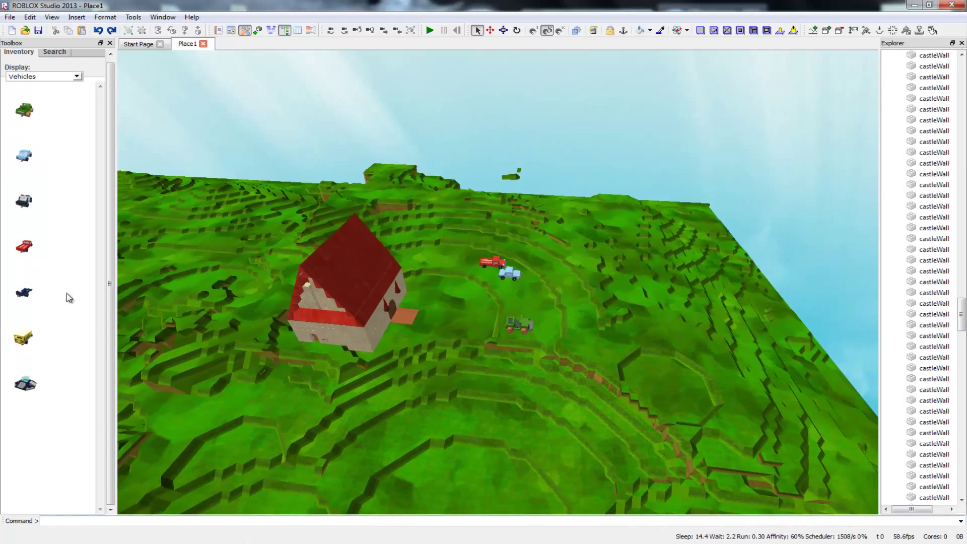
{"action": "scroll", "coordinate": [443, 494], "scroll_direction": "down", "scroll_amount": 1}
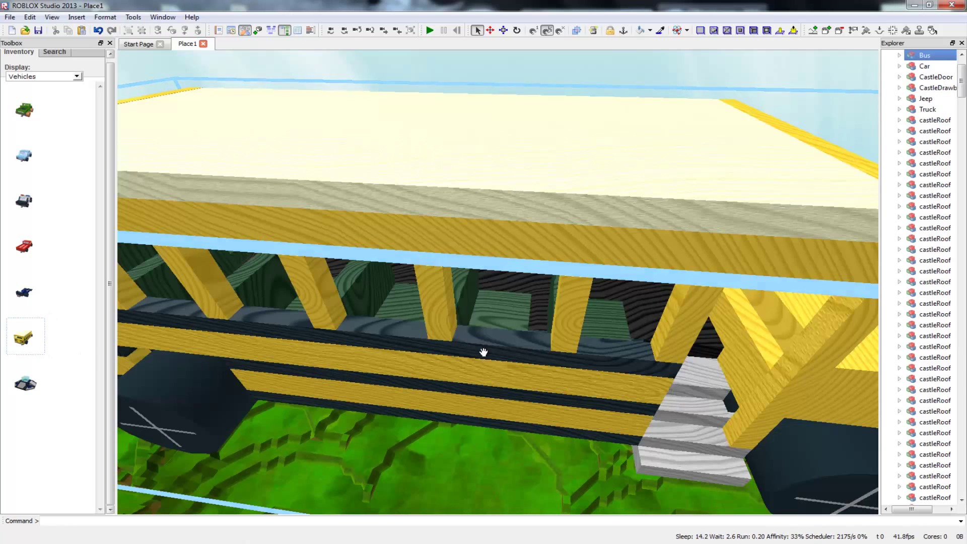
{"action": "left_click_drag", "start_coordinate": [535, 330], "coordinate": [473, 460]}
{"action": "scroll", "coordinate": [482, 498], "scroll_direction": "down", "scroll_amount": 2}
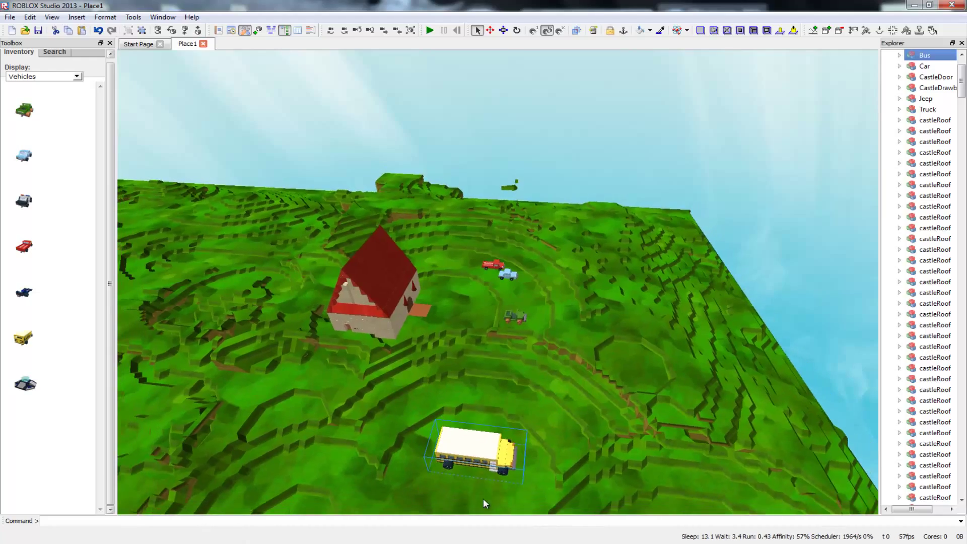
Step: Run the simulation to test the Bus up close, and reset the place
{"action": "scroll", "coordinate": [482, 473], "scroll_direction": "up", "scroll_amount": 3}
{"action": "right_click_drag", "start_coordinate": [482, 473], "coordinate": [413, 509]}
{"action": "scroll", "coordinate": [497, 282], "scroll_direction": "up", "scroll_amount": 5}
{"action": "scroll", "coordinate": [450, 396], "scroll_direction": "down", "scroll_amount": 5}
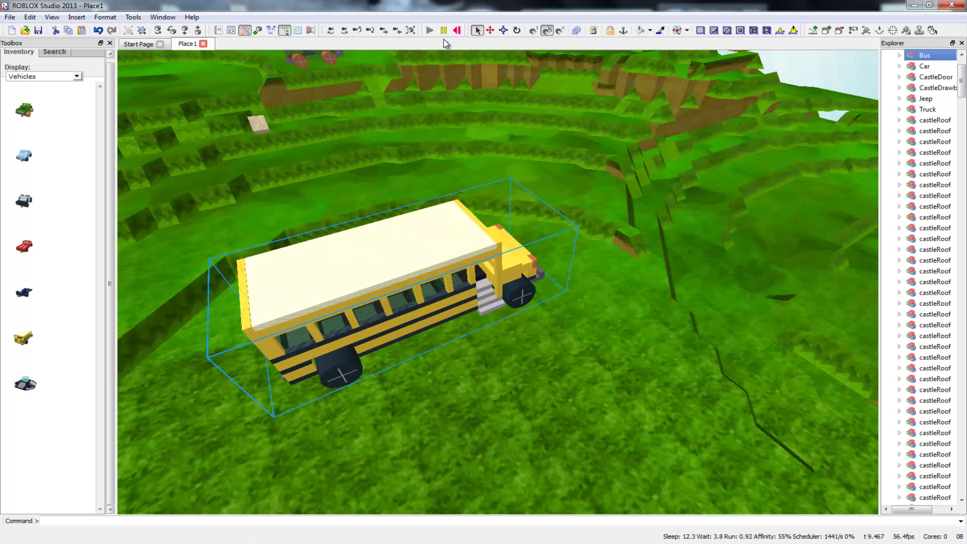
{"action": "left_click", "coordinate": [457, 30]}
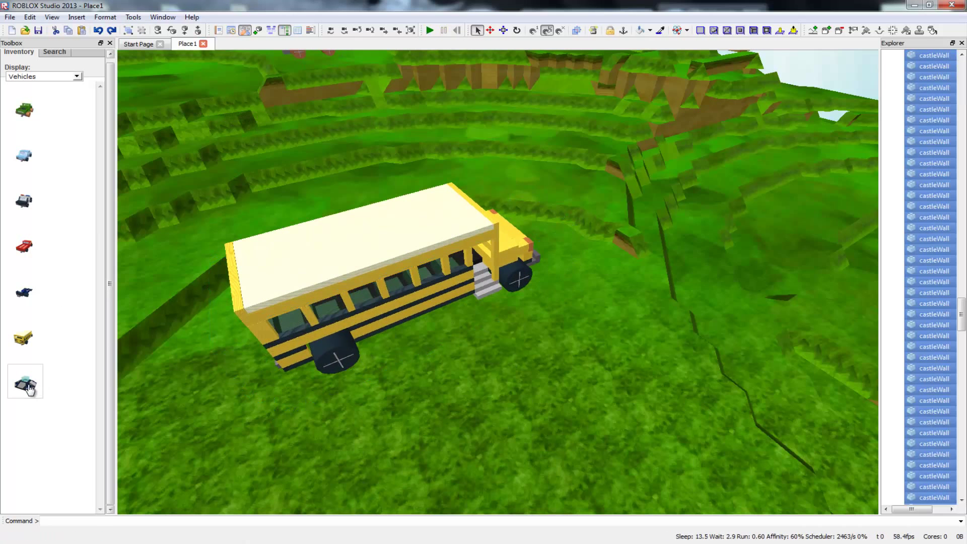
Step: Insert a UFO in the octagonal hollow near the Bus, run the simulation, and reset the place
{"action": "scroll", "coordinate": [581, 361], "scroll_direction": "down", "scroll_amount": 6}
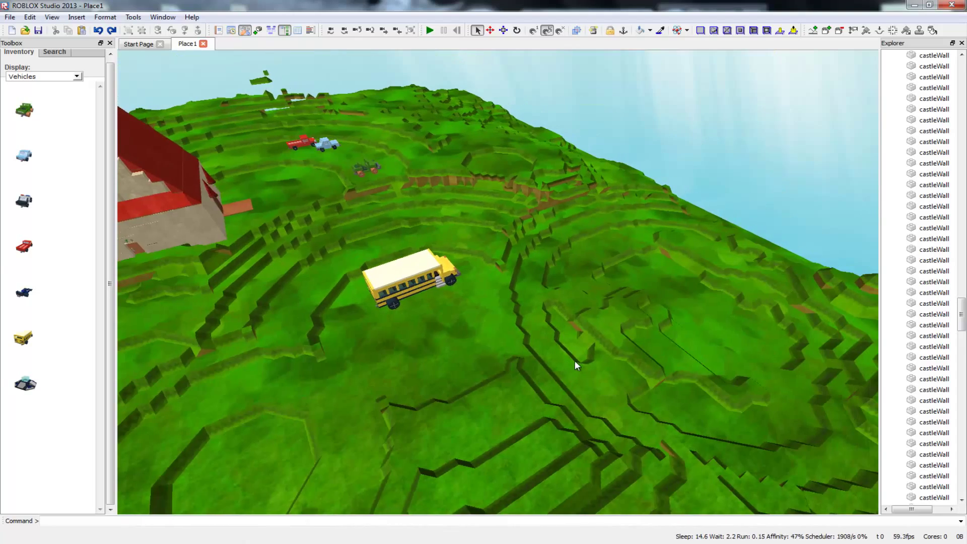
{"action": "right_click_drag", "start_coordinate": [576, 361], "coordinate": [343, 393]}
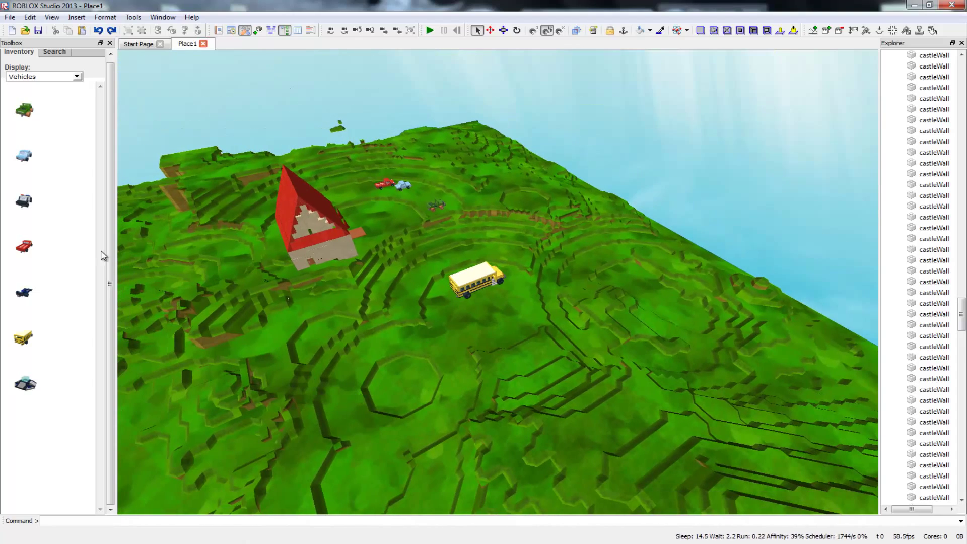
{"action": "left_click_drag", "start_coordinate": [206, 384], "coordinate": [423, 417]}
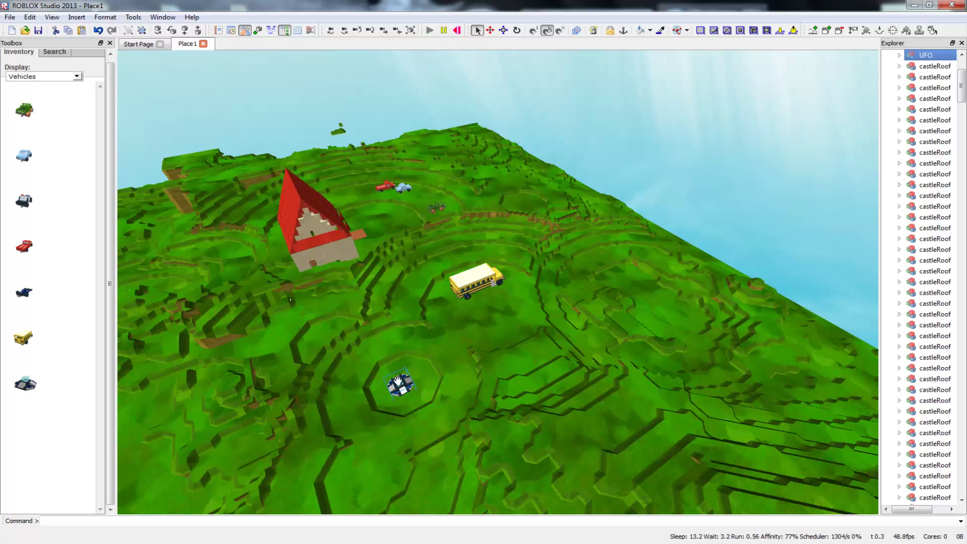
{"action": "right_click_drag", "start_coordinate": [419, 334], "coordinate": [604, 282]}
{"action": "mouse_move", "coordinate": [479, 113]}
{"action": "right_mouse_down"}
{"action": "mouse_move", "coordinate": [480, 312]}
{"action": "mouse_move", "coordinate": [479, 113]}
{"action": "right_mouse_up"}
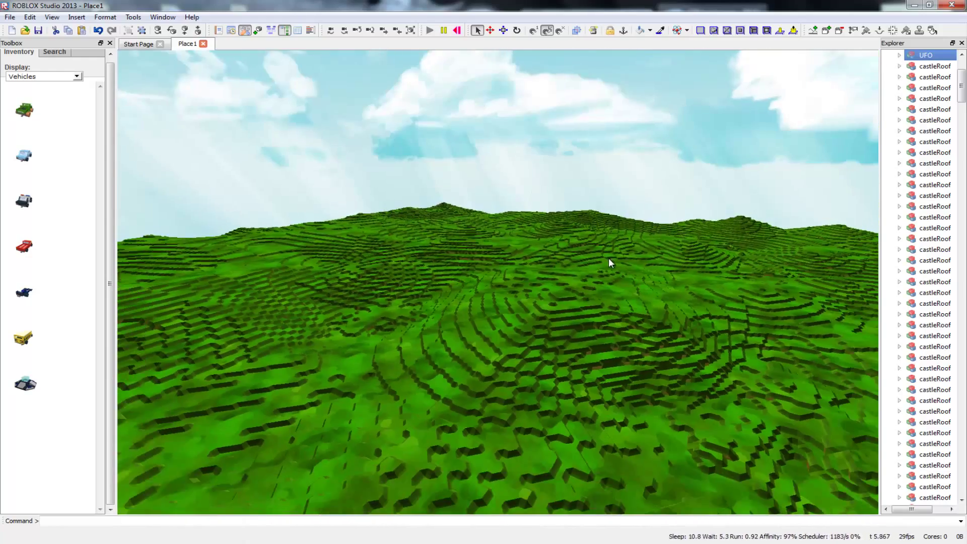
{"action": "right_click_drag", "start_coordinate": [609, 258], "coordinate": [659, 365]}
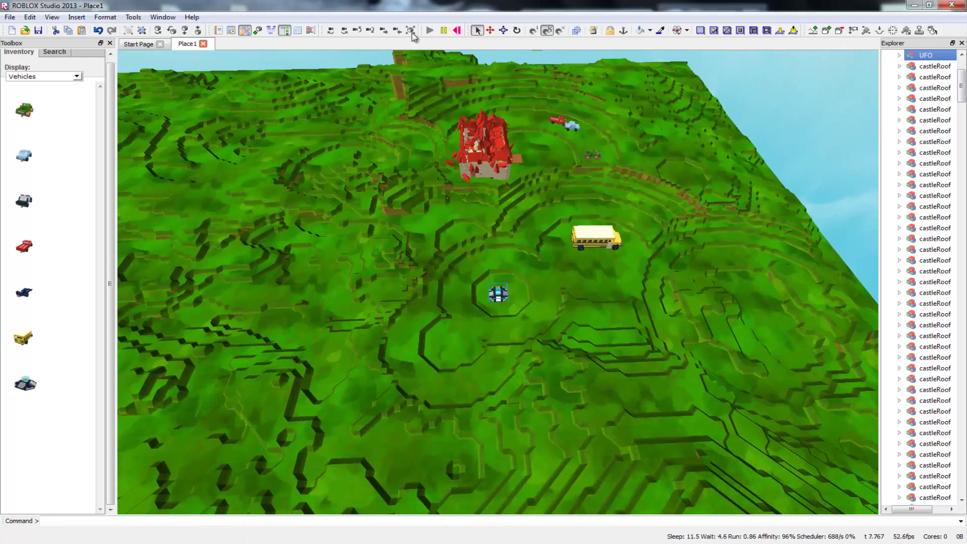
{"action": "left_click", "coordinate": [456, 31]}
Step: Clear the selection, run the simulation again, and examine the UFO up close in its hollow
{"action": "right_click_drag", "start_coordinate": [548, 245], "coordinate": [413, 363]}
{"action": "right_click_drag", "start_coordinate": [620, 151], "coordinate": [715, 100]}
{"action": "left_click", "coordinate": [694, 219]}
{"action": "right_click_drag", "start_coordinate": [558, 243], "coordinate": [559, 166]}
{"action": "key", "text": "w"}
{"action": "scroll", "coordinate": [457, 224], "scroll_direction": "up", "scroll_amount": 2}
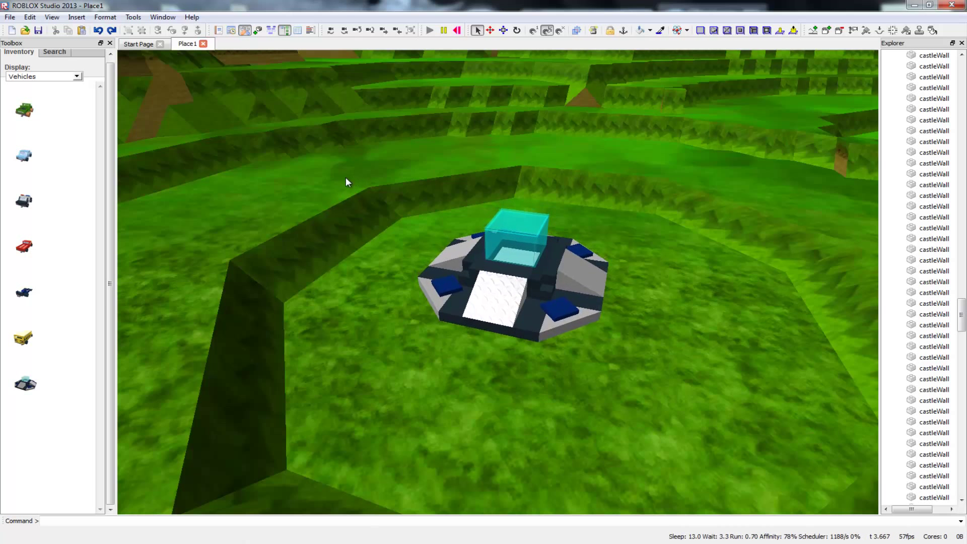
Step: Reset the place, switch the Toolbox to the deadly machines set, and clear the selection
{"action": "left_click", "coordinate": [457, 30]}
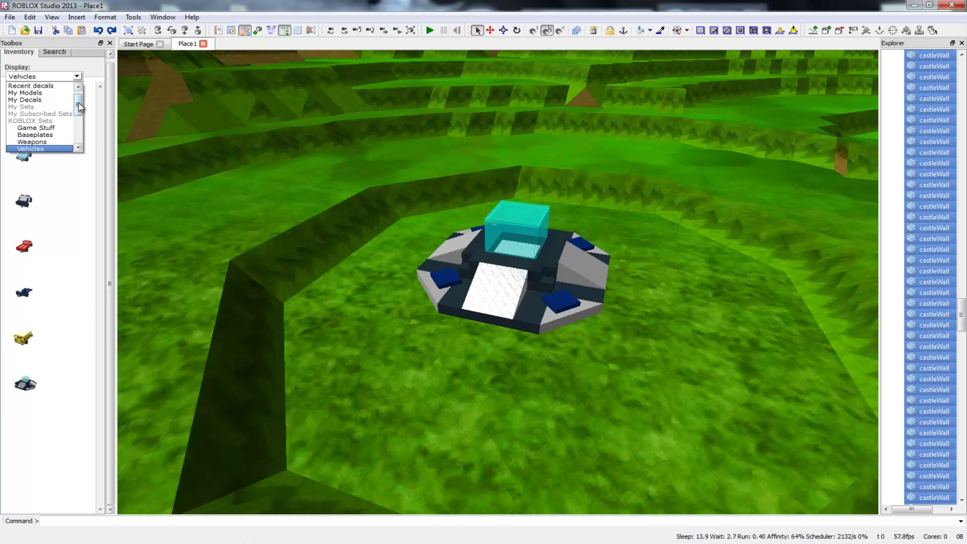
{"action": "left_click_drag", "start_coordinate": [81, 107], "coordinate": [80, 118]}
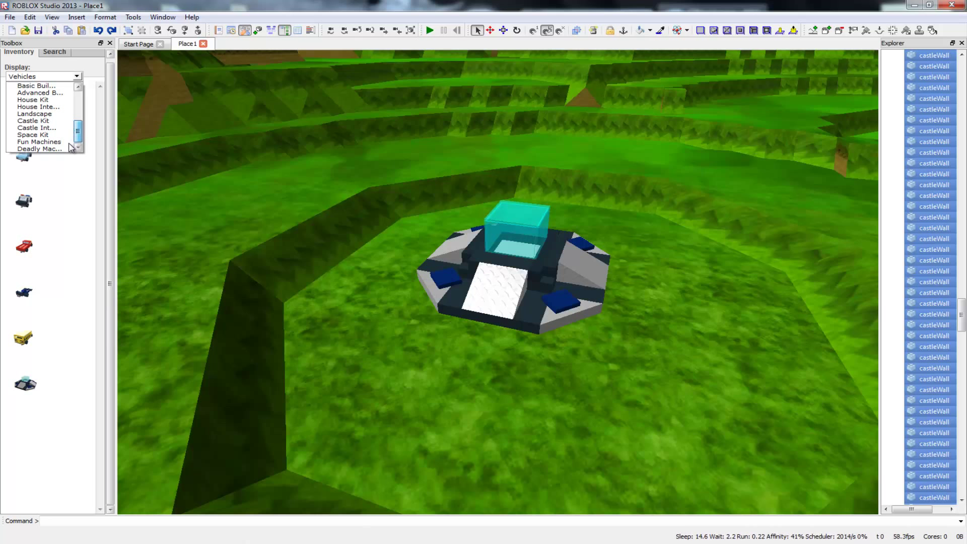
{"action": "left_click", "coordinate": [57, 150]}
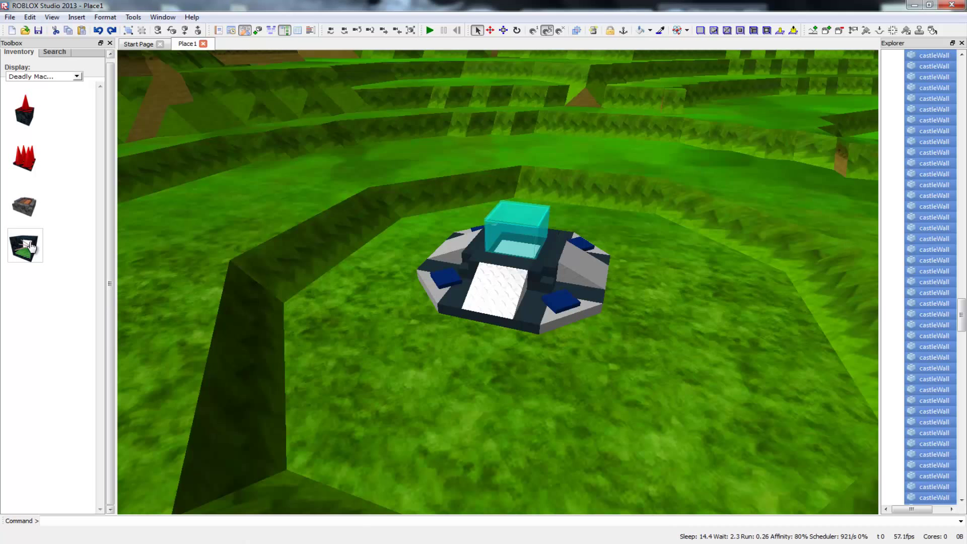
{"action": "left_click", "coordinate": [222, 228]}
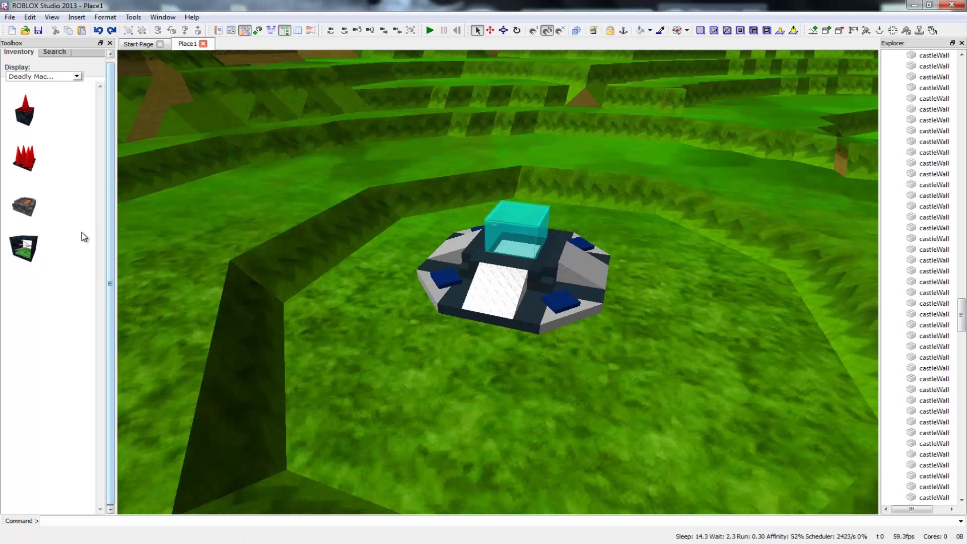
Step: Insert a fire pit on the grass beyond the UFO's hollow and test it with a short simulation run and reset
{"action": "left_click", "coordinate": [23, 206]}
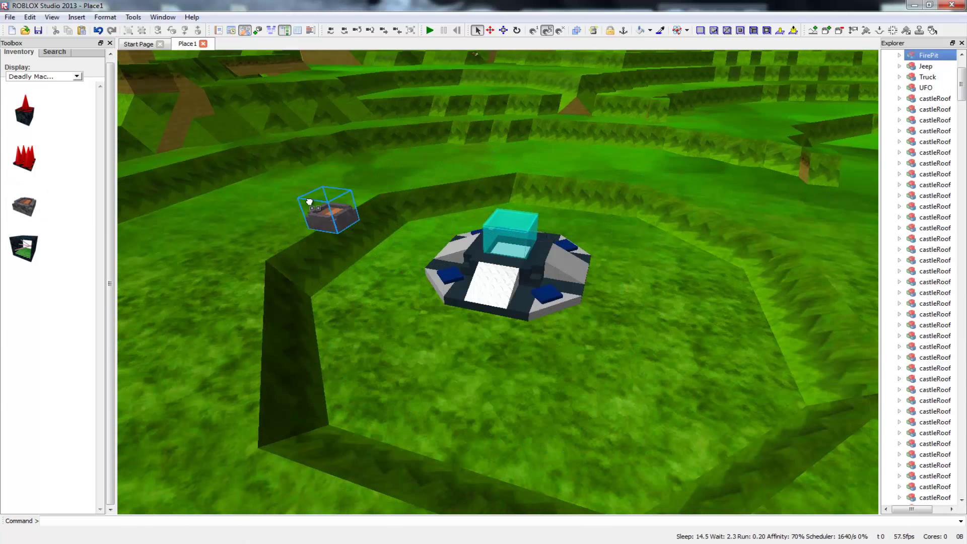
{"action": "left_click", "coordinate": [301, 189]}
{"action": "left_click", "coordinate": [430, 32]}
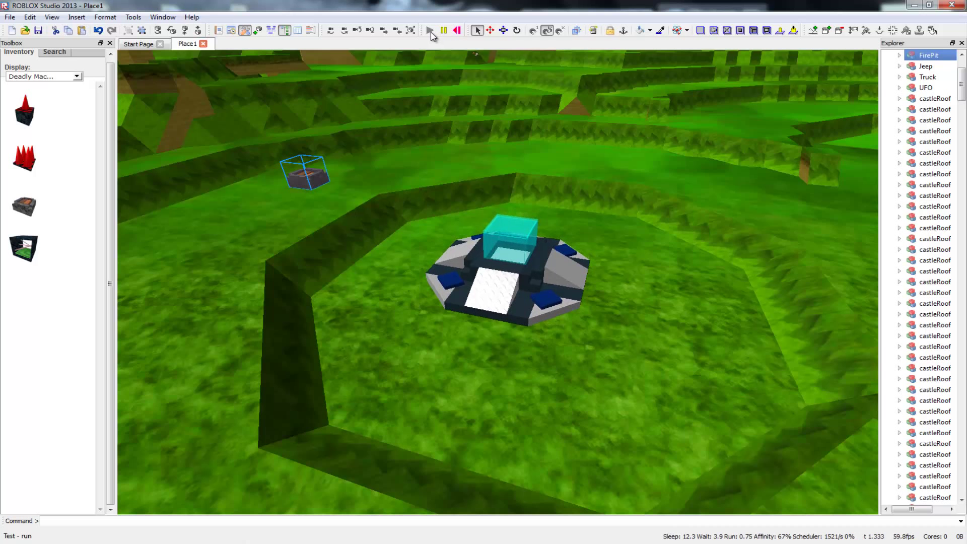
{"action": "left_click", "coordinate": [457, 30]}
Step: From the Toolbox model search, insert three "Ally that only kills zombies not u" troopers side by side on the grass beyond the UFO
{"action": "left_click", "coordinate": [76, 76]}
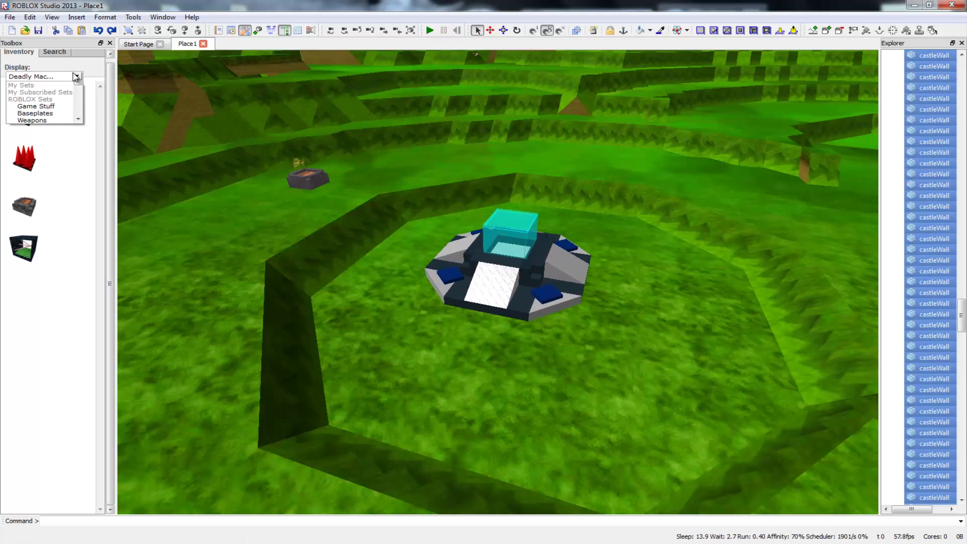
{"action": "left_click", "coordinate": [75, 76]}
{"action": "left_click", "coordinate": [55, 52]}
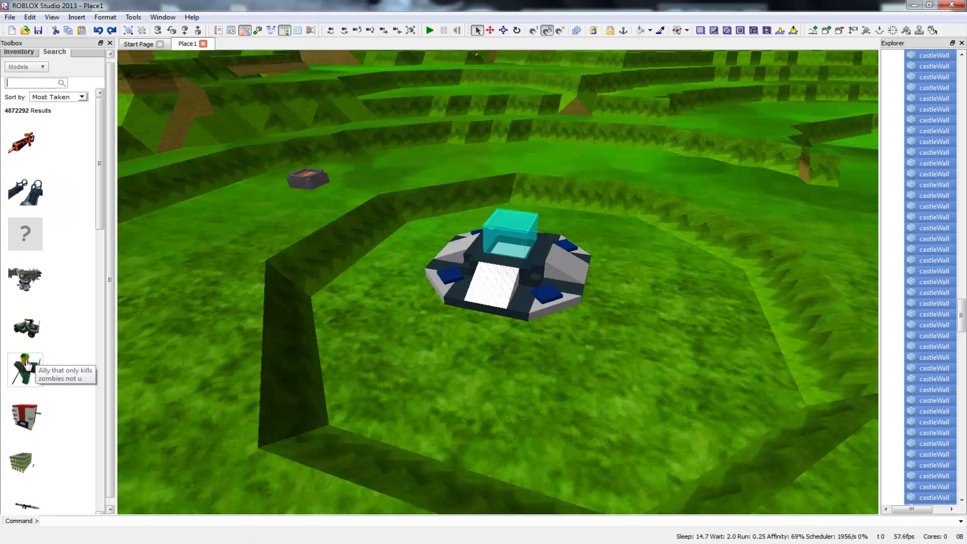
{"action": "left_click_drag", "start_coordinate": [28, 364], "coordinate": [177, 352]}
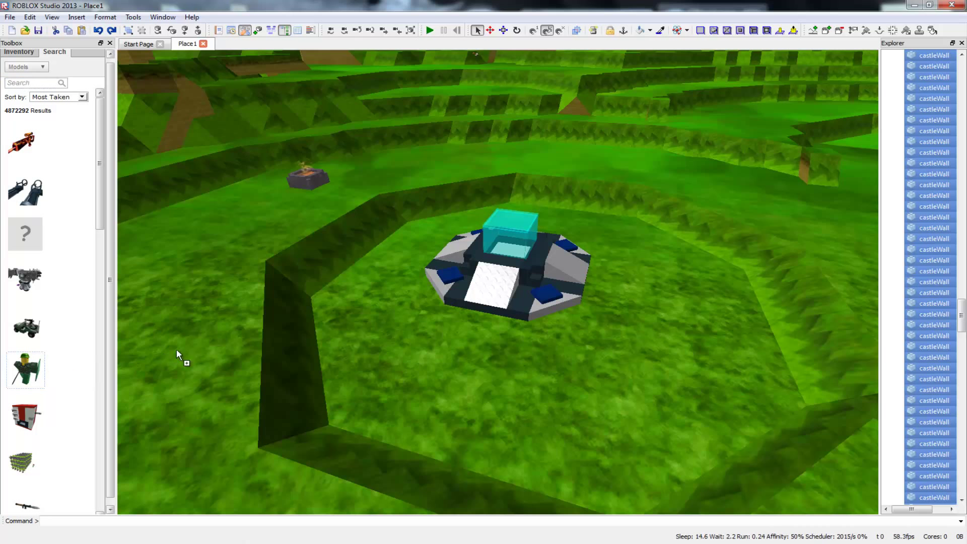
{"action": "left_click_drag", "start_coordinate": [365, 213], "coordinate": [740, 198]}
{"action": "left_click_drag", "start_coordinate": [25, 370], "coordinate": [799, 214]}
{"action": "left_click_drag", "start_coordinate": [19, 372], "coordinate": [715, 194]}
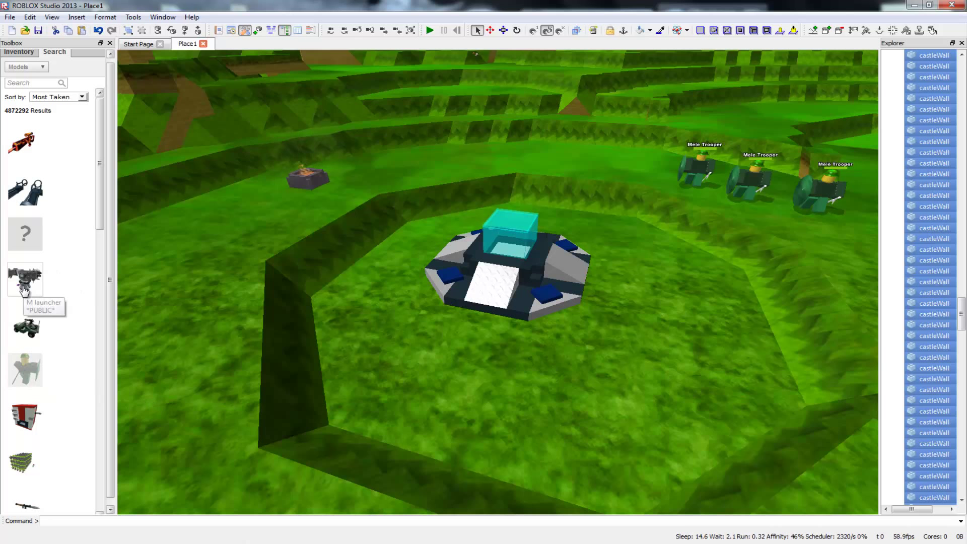
Step: Insert the M launcher turret on the grass between the fire pit and the troopers, and rotate it
{"action": "left_click_drag", "start_coordinate": [24, 288], "coordinate": [271, 347]}
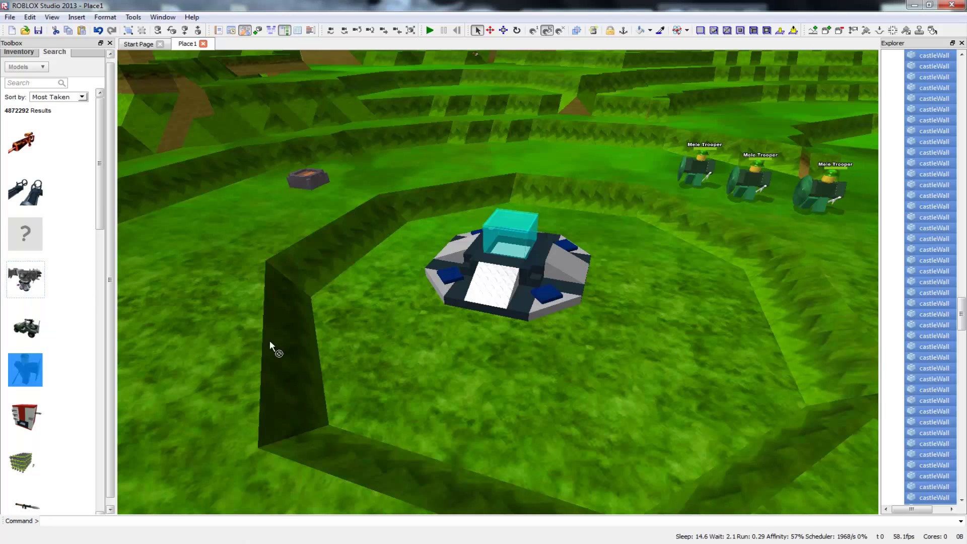
{"action": "left_click_drag", "start_coordinate": [588, 225], "coordinate": [100, 239]}
{"action": "left_click_drag", "start_coordinate": [416, 336], "coordinate": [137, 354]}
{"action": "scroll", "coordinate": [467, 310], "scroll_direction": "down", "scroll_amount": 10}
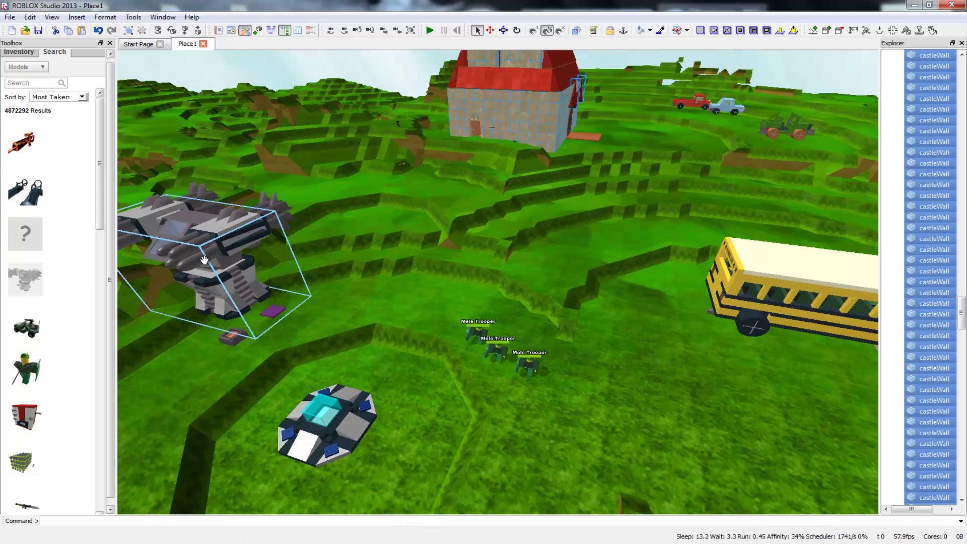
{"action": "left_click_drag", "start_coordinate": [204, 260], "coordinate": [320, 307]}
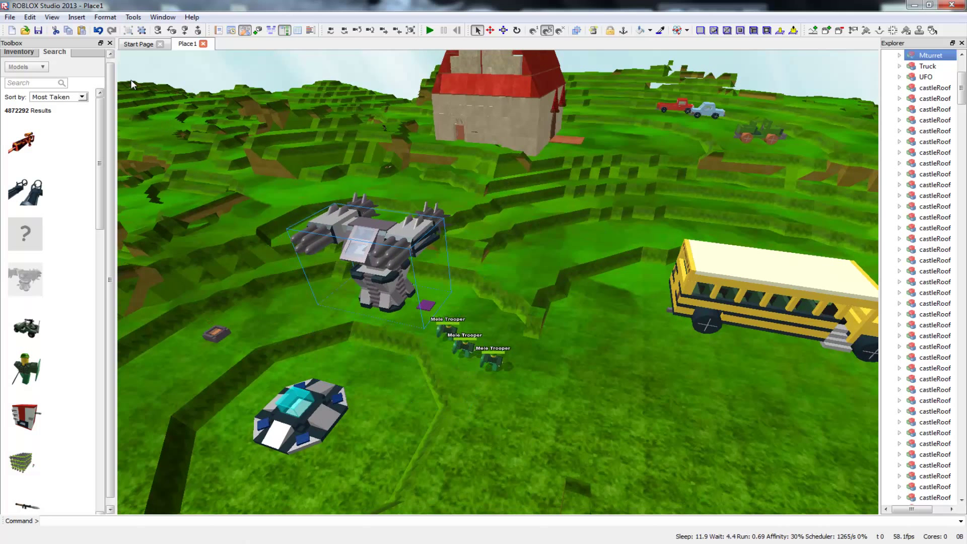
{"action": "key", "text": "ctrl+r"}
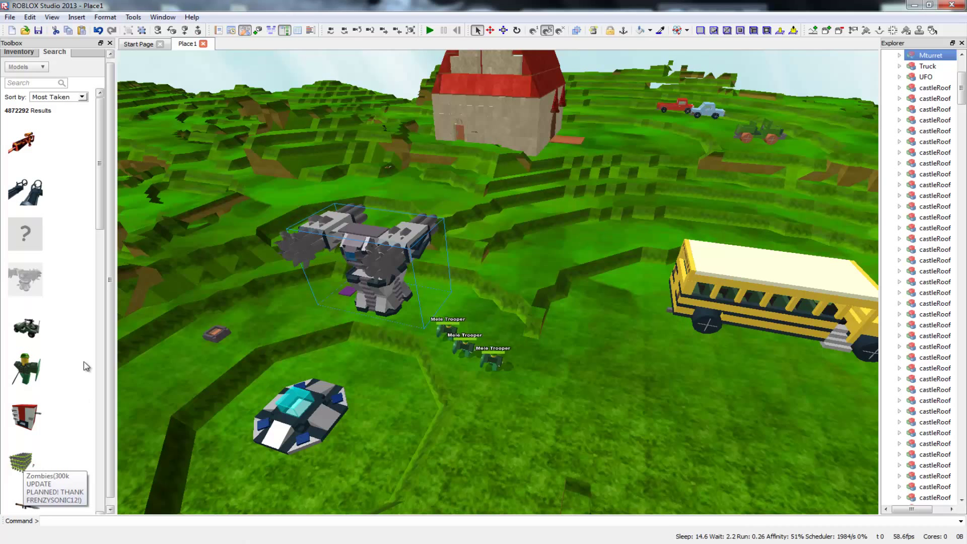
Step: Clear the selection and add the RPG from the model results to the starter pack
{"action": "left_click_drag", "start_coordinate": [99, 215], "coordinate": [98, 286]}
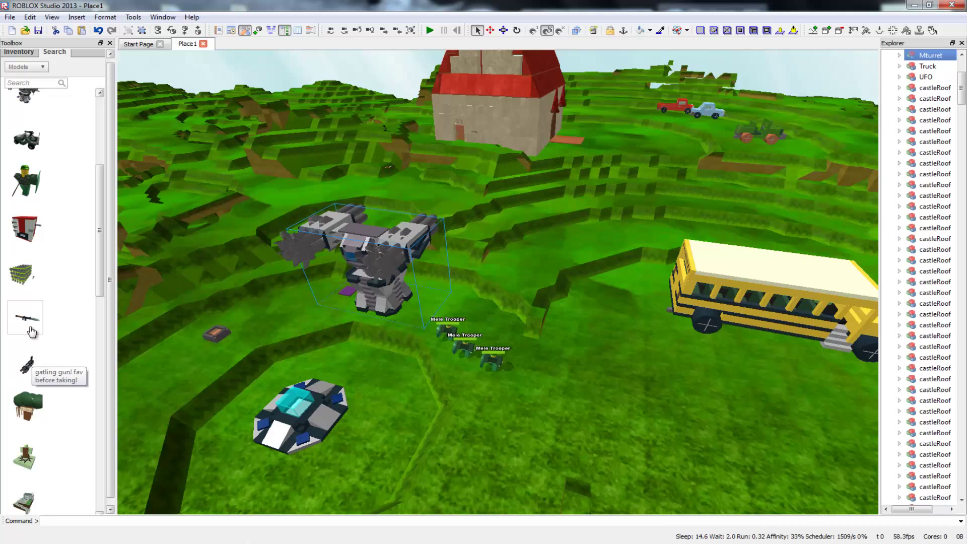
{"action": "left_click", "coordinate": [513, 442]}
{"action": "left_click", "coordinate": [28, 313]}
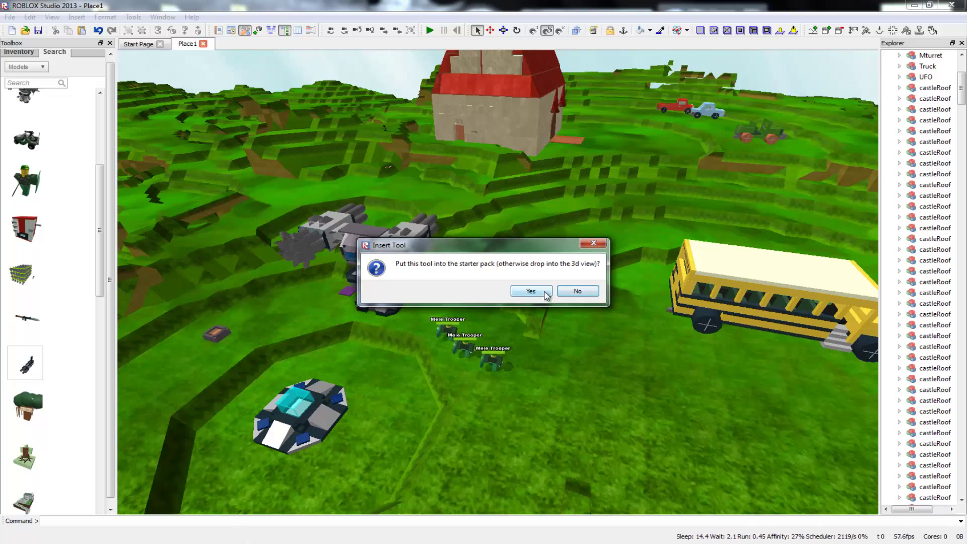
{"action": "left_click", "coordinate": [546, 293]}
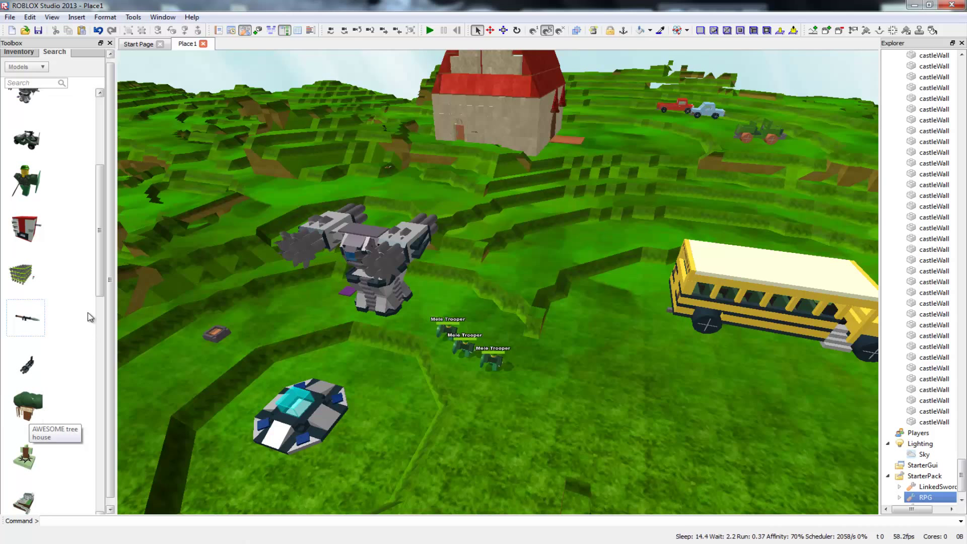
Step: Look through the remaining model results and sort them by Favorites
{"action": "scroll", "coordinate": [96, 301], "scroll_direction": "down", "scroll_amount": 2}
{"action": "left_click_drag", "start_coordinate": [95, 301], "coordinate": [84, 140]}
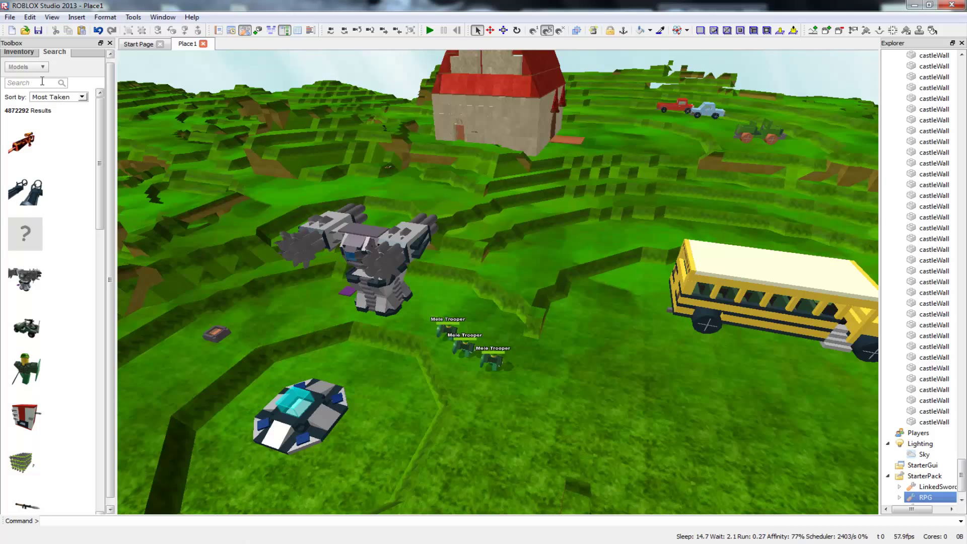
{"action": "left_click", "coordinate": [69, 97]}
{"action": "left_click", "coordinate": [71, 114]}
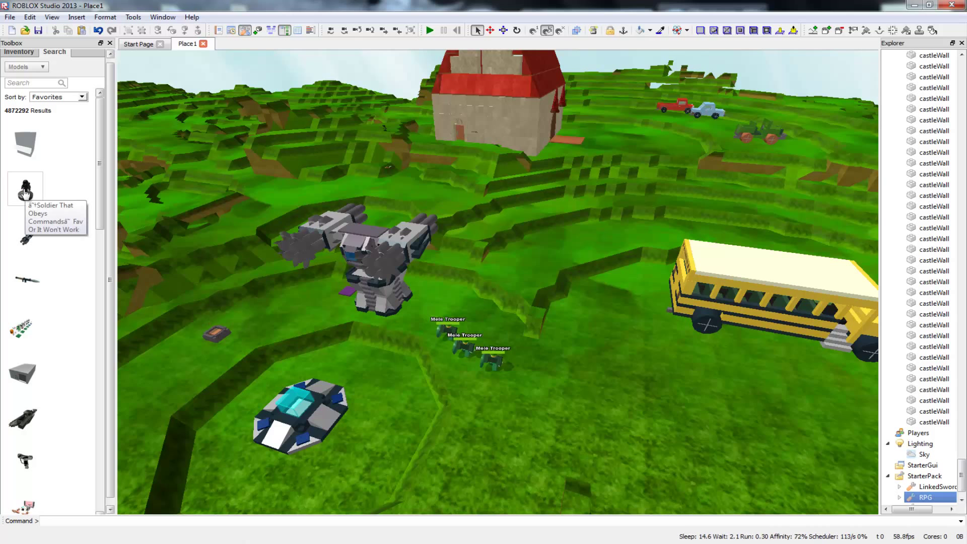
Step: Insert the machine gun into the 3D view instead of the starter pack, move it onto the grass beside the Bus, and deselect it
{"action": "scroll", "coordinate": [87, 303], "scroll_direction": "down", "scroll_amount": 10}
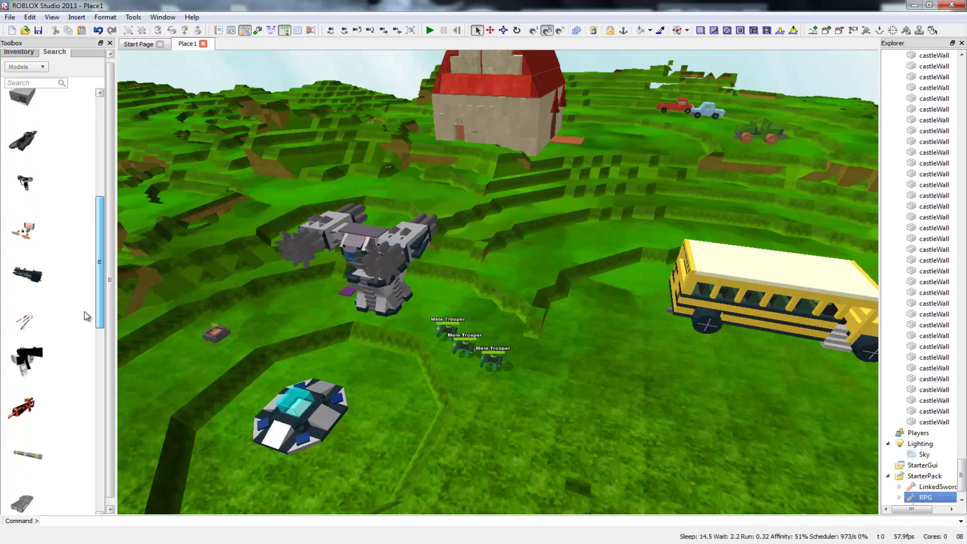
{"action": "scroll", "coordinate": [86, 280], "scroll_direction": "up", "scroll_amount": 5}
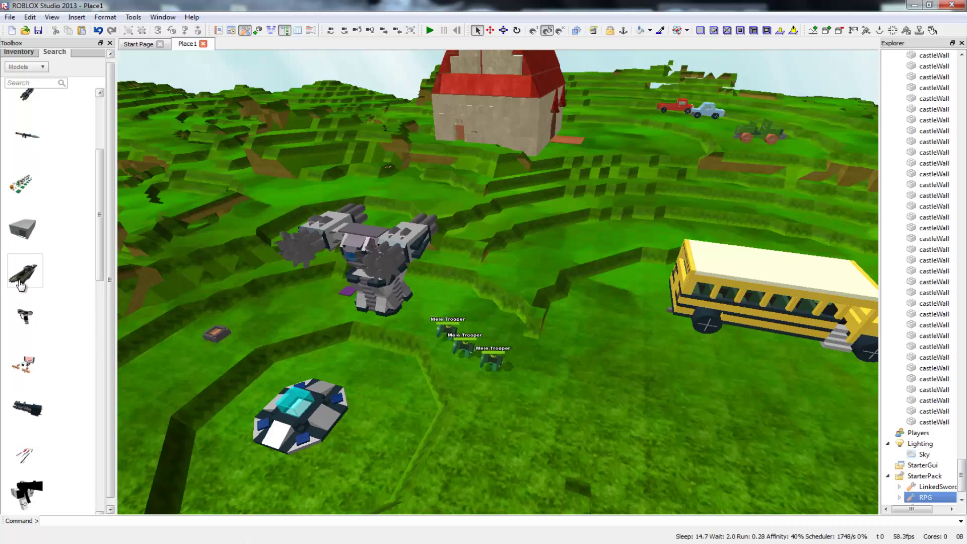
{"action": "left_click", "coordinate": [25, 316]}
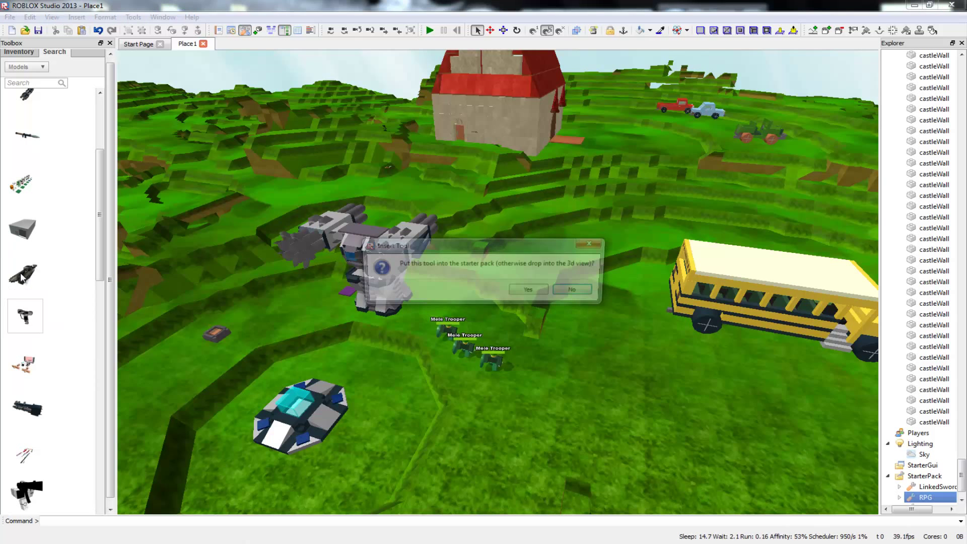
{"action": "left_click", "coordinate": [568, 292]}
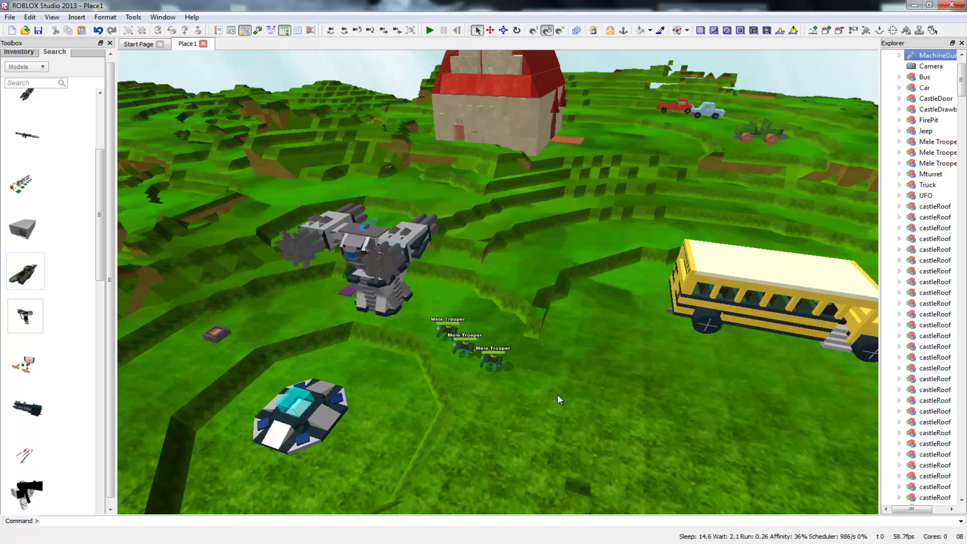
{"action": "left_click_drag", "start_coordinate": [368, 226], "coordinate": [637, 346]}
{"action": "left_click", "coordinate": [650, 403]}
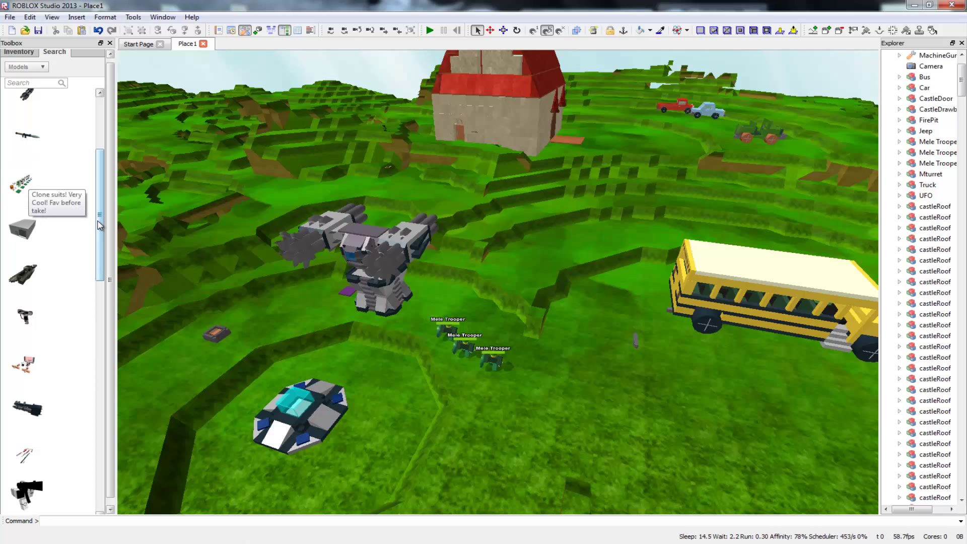
Step: Sort the Toolbox model results by Most Taken again
{"action": "left_click_drag", "start_coordinate": [100, 227], "coordinate": [94, 147]}
{"action": "left_click", "coordinate": [56, 98]}
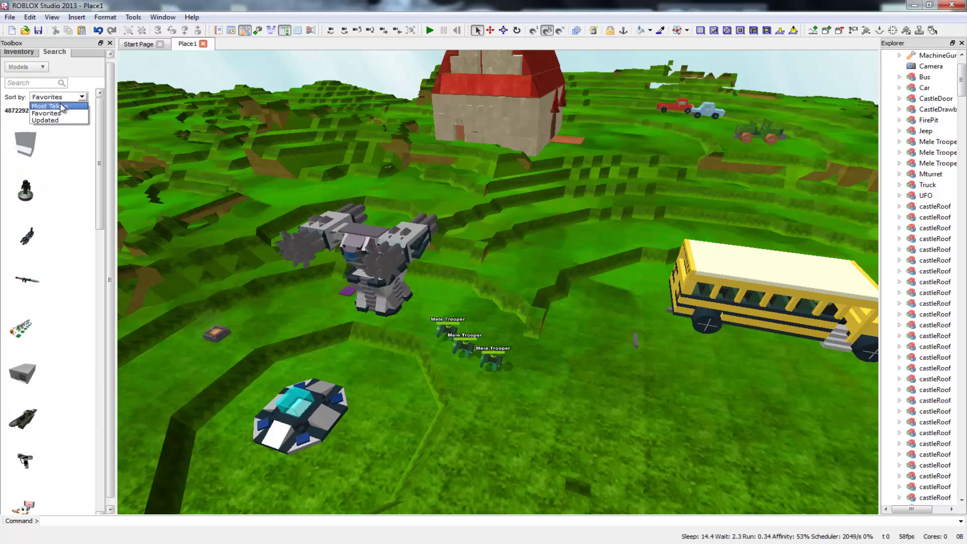
{"action": "left_click", "coordinate": [51, 109]}
{"action": "left_click", "coordinate": [50, 97]}
{"action": "left_click", "coordinate": [51, 106]}
{"action": "left_click", "coordinate": [50, 97]}
{"action": "left_click", "coordinate": [44, 105]}
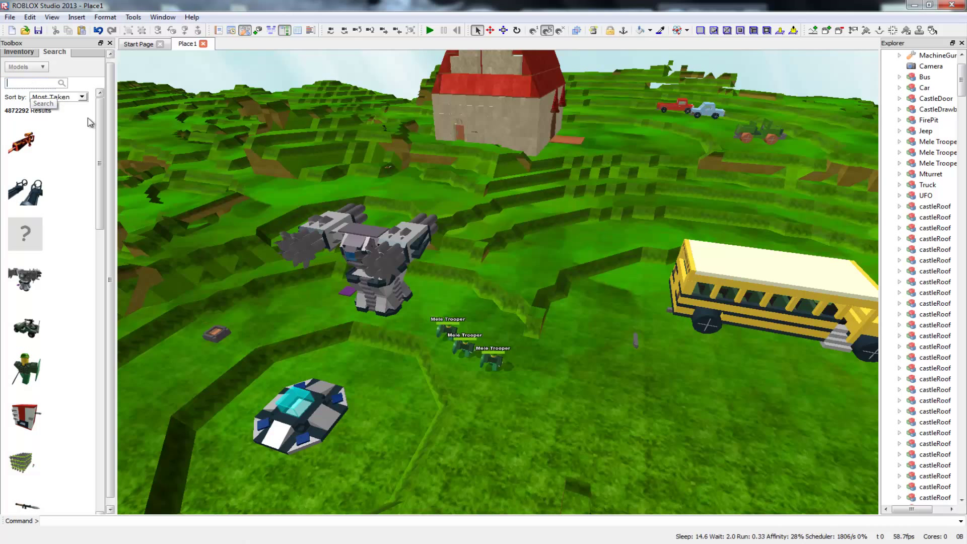
Step: Check the search categories, keep Models, and search the Toolbox for "Player"
{"action": "left_click", "coordinate": [37, 70]}
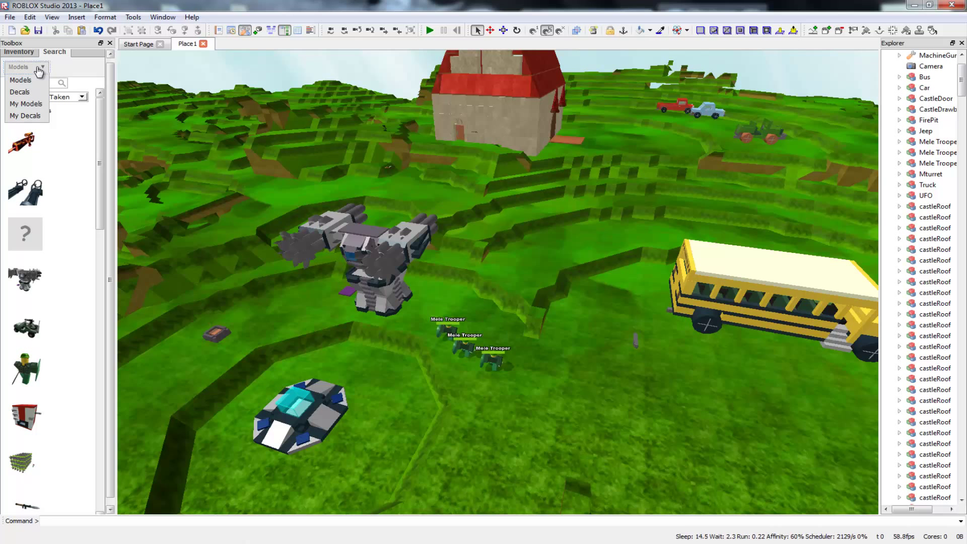
{"action": "left_click", "coordinate": [40, 71]}
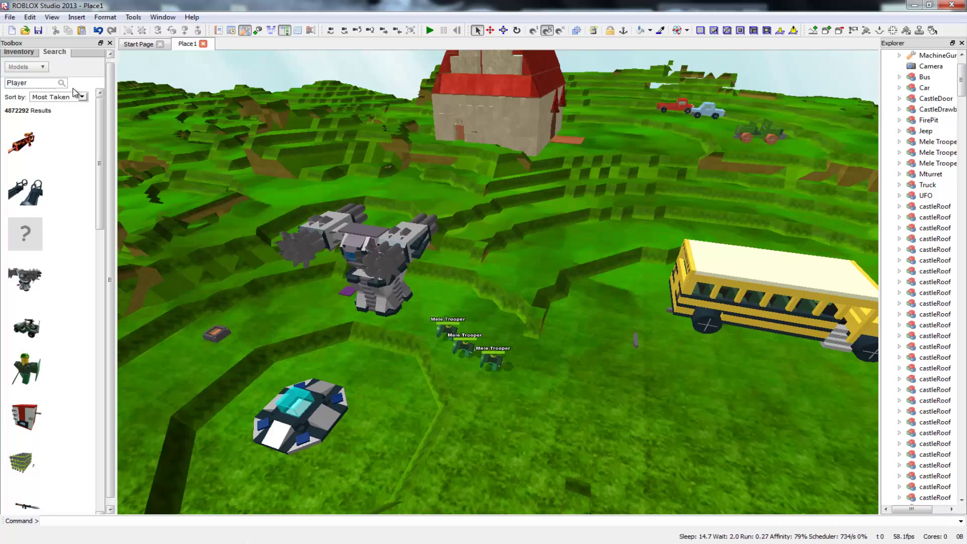
{"action": "left_click", "coordinate": [61, 83]}
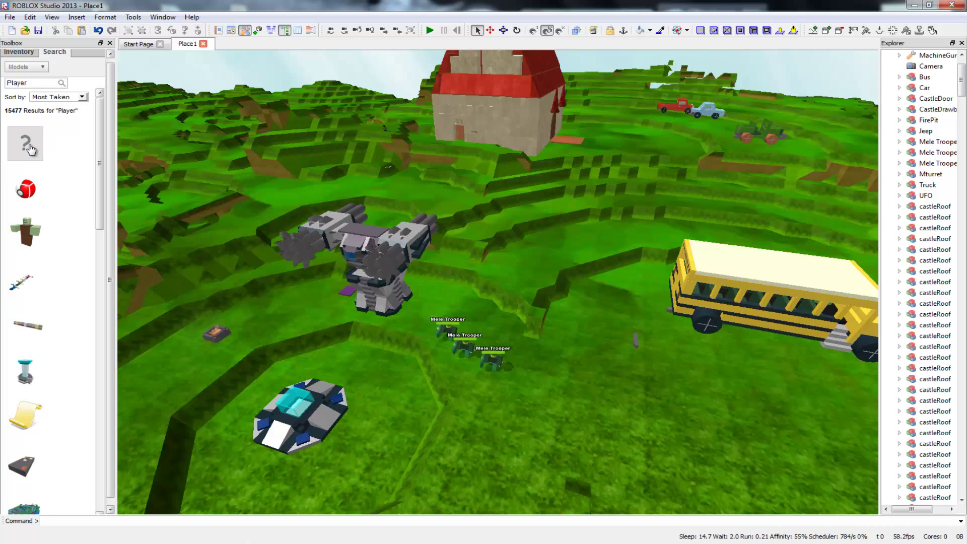
Step: Insert the "Roblox Gives A New Player Start Out" character and move it to the grass ledge between the turret and the Bus
{"action": "left_click_drag", "start_coordinate": [103, 185], "coordinate": [124, 361]}
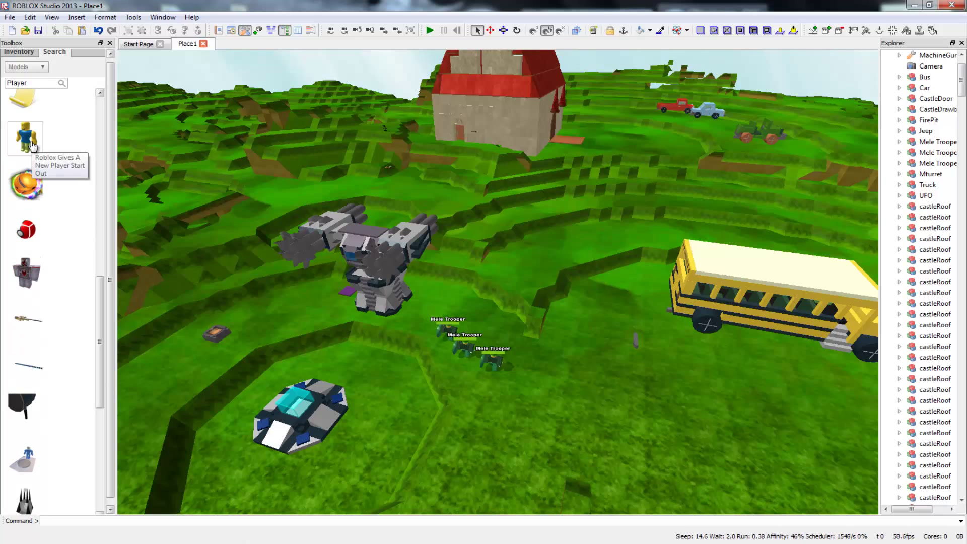
{"action": "left_click_drag", "start_coordinate": [26, 143], "coordinate": [566, 416]}
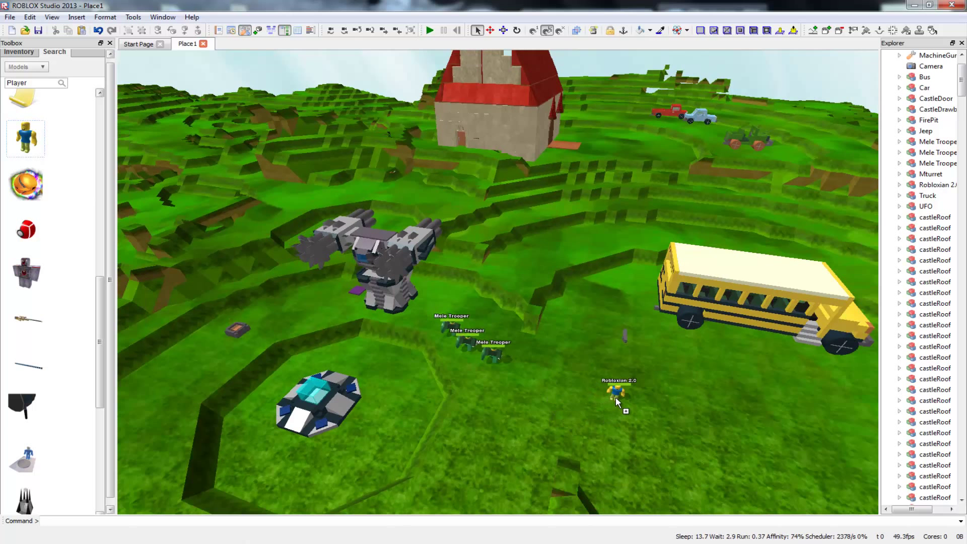
{"action": "left_click_drag", "start_coordinate": [628, 400], "coordinate": [544, 273]}
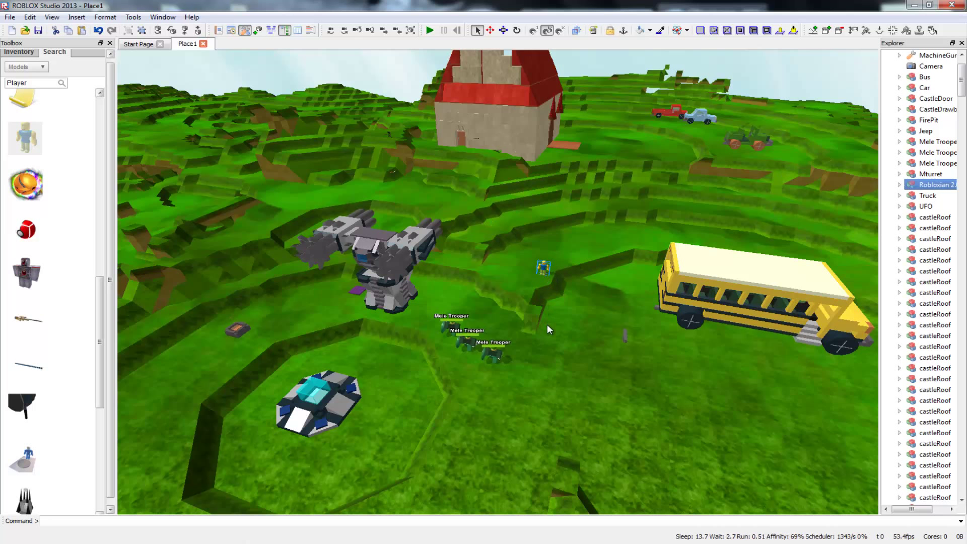
Step: Run the simulation to test the inserted characters and turret, reset the place, and run it again
{"action": "left_click", "coordinate": [430, 30]}
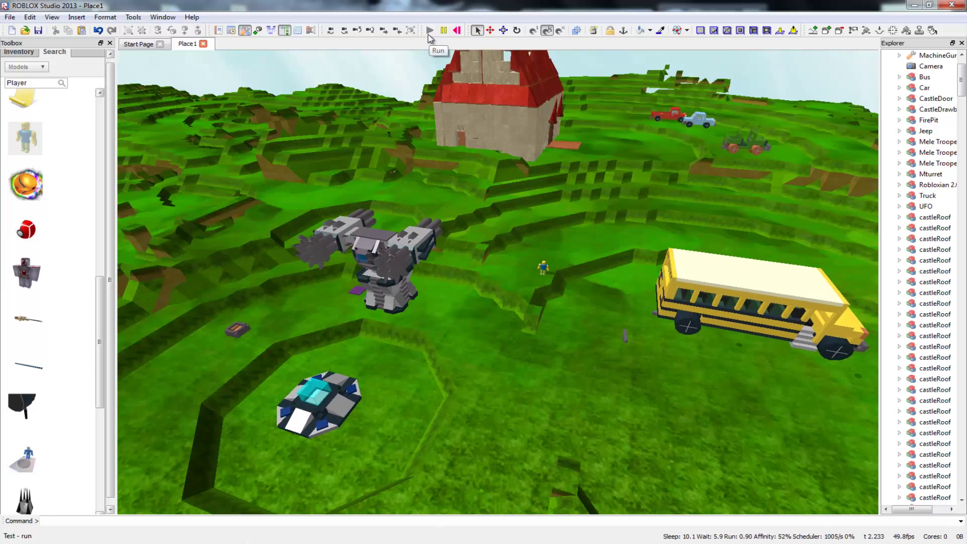
{"action": "left_click", "coordinate": [457, 31]}
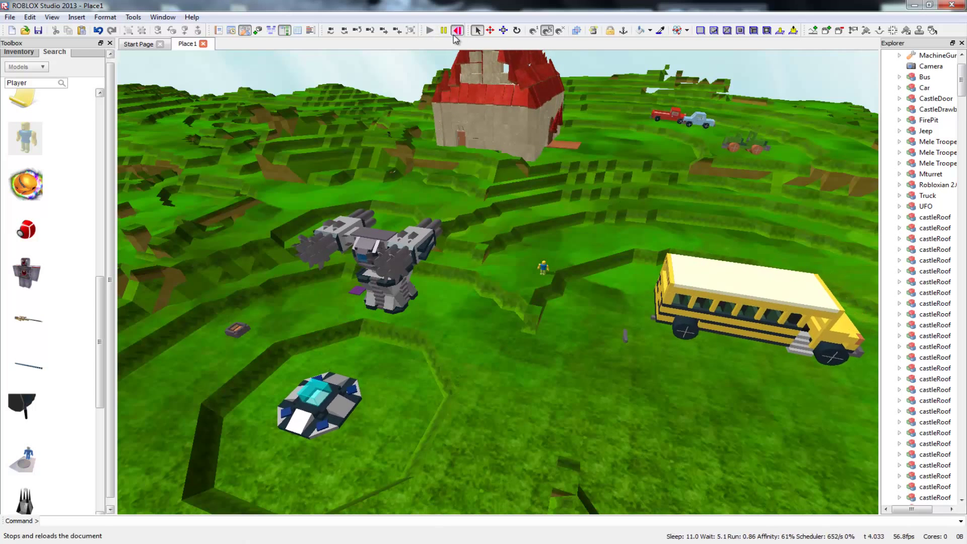
{"action": "left_click", "coordinate": [431, 32]}
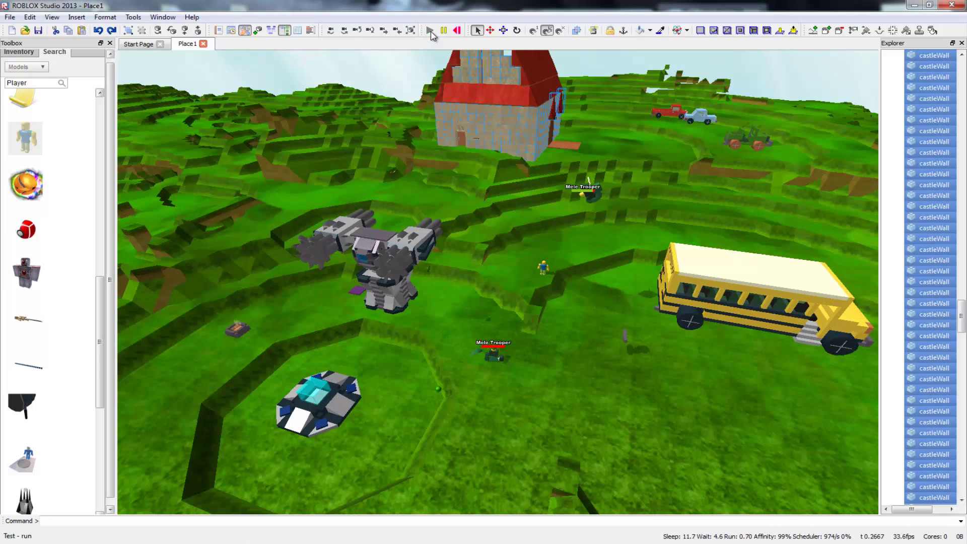
Step: Reset the simulation, shift the three Mele Troopers slightly on the grass in front of the turret, and test them with another run and reset
{"action": "left_click", "coordinate": [457, 31]}
{"action": "left_click_drag", "start_coordinate": [558, 426], "coordinate": [419, 295]}
{"action": "left_click_drag", "start_coordinate": [473, 339], "coordinate": [484, 356]}
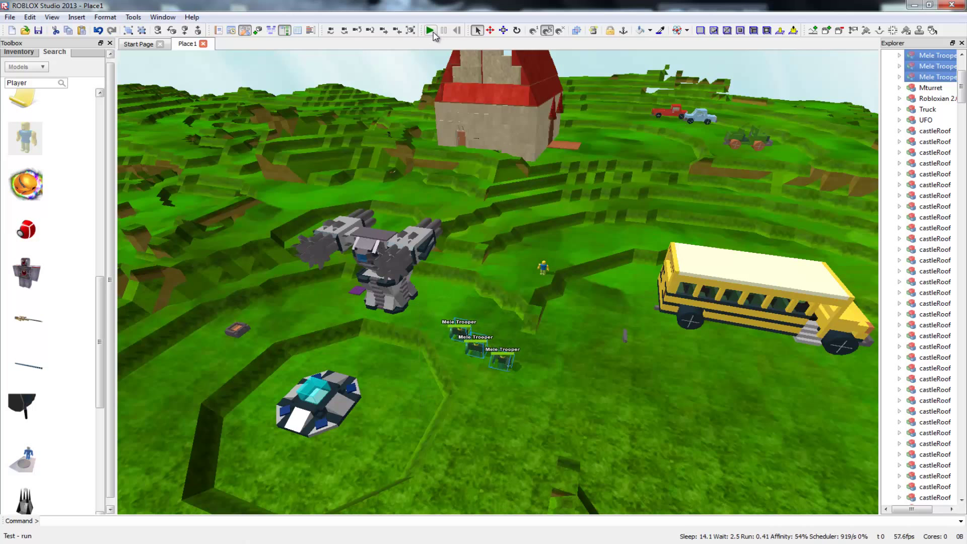
{"action": "left_click", "coordinate": [433, 32]}
{"action": "left_click", "coordinate": [457, 31]}
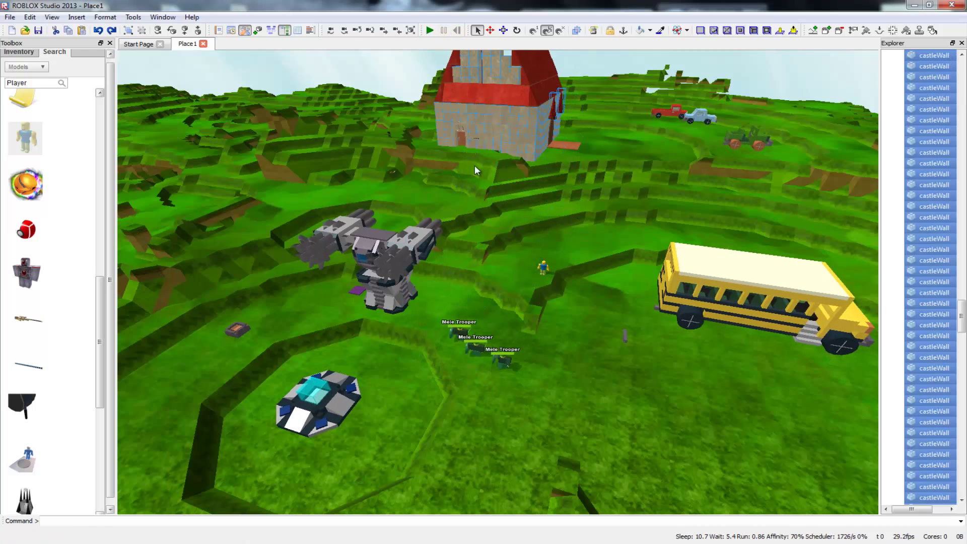
Step: Move the three Mele Troopers into the hollow beside the UFO, then run the simulation and reset it
{"action": "left_click_drag", "start_coordinate": [443, 318], "coordinate": [413, 384]}
{"action": "left_click", "coordinate": [430, 30]}
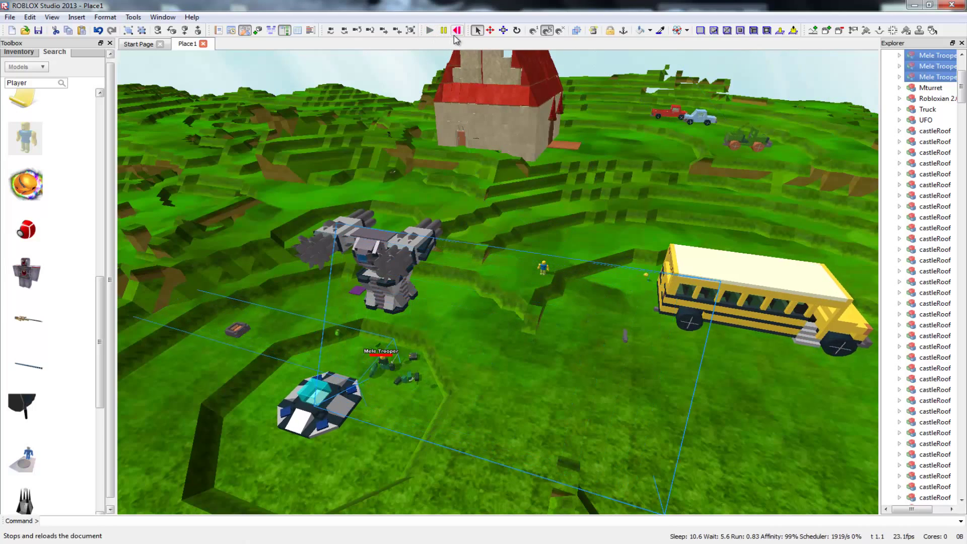
{"action": "left_click", "coordinate": [457, 30]}
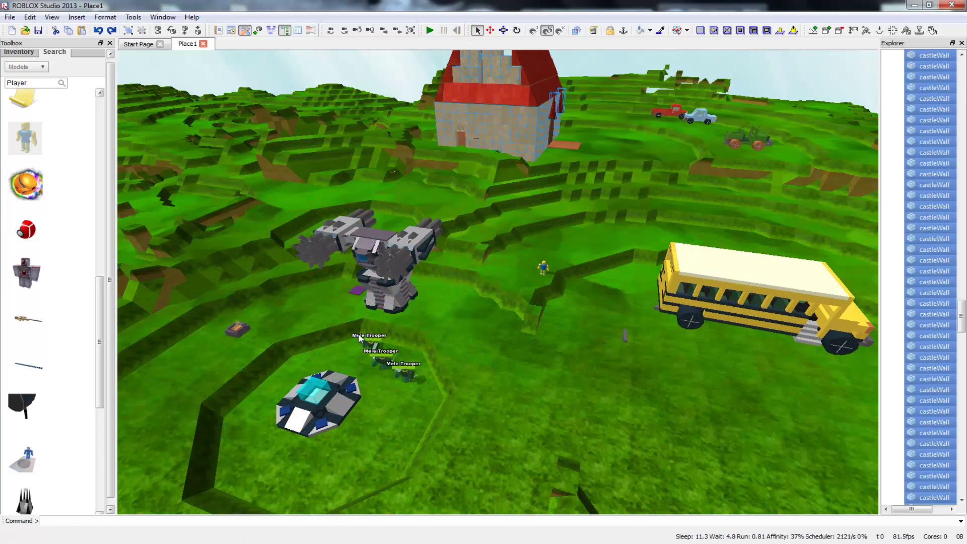
Step: Move the three Mele Troopers to the distant hillside beyond the Bus, run the simulation and reset it
{"action": "left_click", "coordinate": [411, 374]}
{"action": "scroll", "coordinate": [413, 380], "scroll_direction": "down", "scroll_amount": 5}
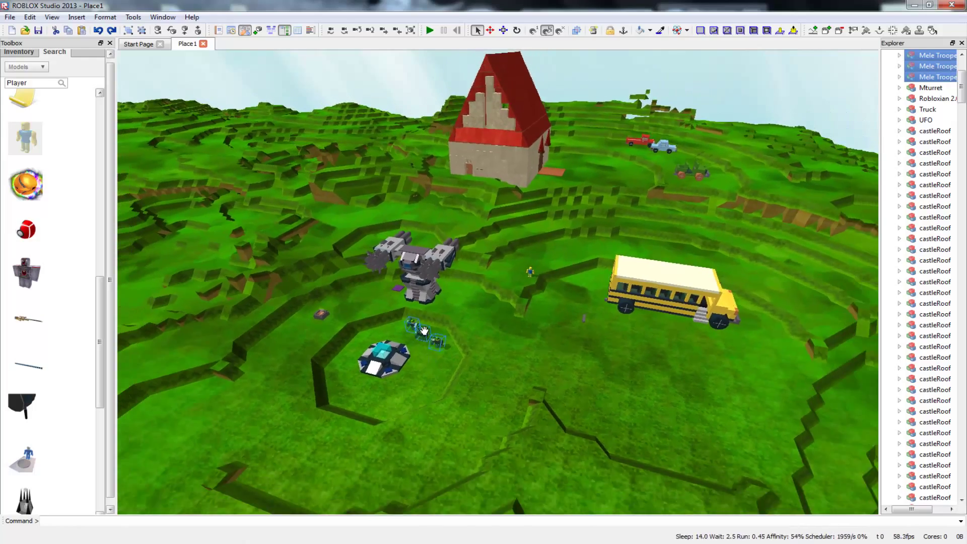
{"action": "scroll", "coordinate": [425, 331], "scroll_direction": "down", "scroll_amount": 5}
{"action": "left_click_drag", "start_coordinate": [425, 331], "coordinate": [516, 428]}
{"action": "left_click_drag", "start_coordinate": [717, 353], "coordinate": [761, 262]}
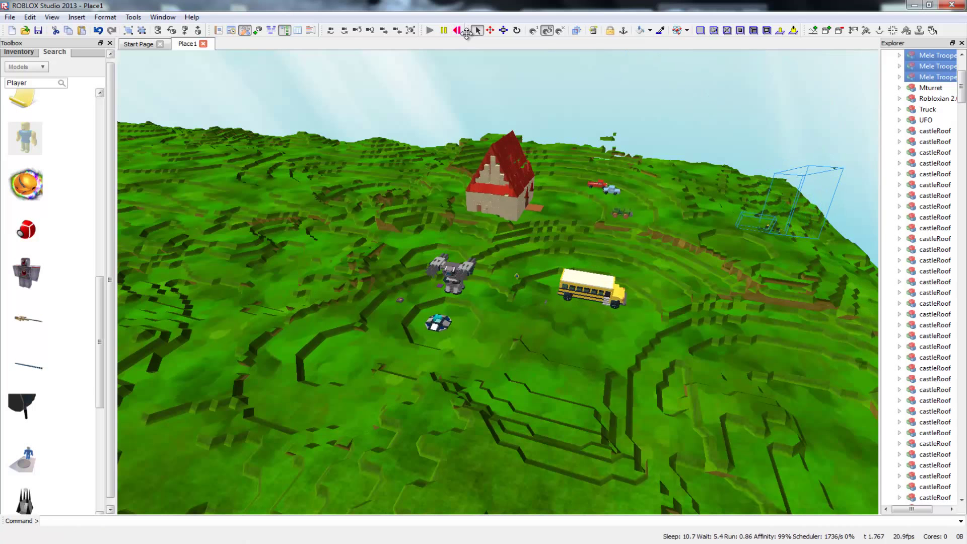
{"action": "left_click", "coordinate": [458, 31]}
Step: Place the three Mele Troopers on the Bus roof, watch them in the simulation and reset it
{"action": "left_click_drag", "start_coordinate": [734, 220], "coordinate": [794, 246]}
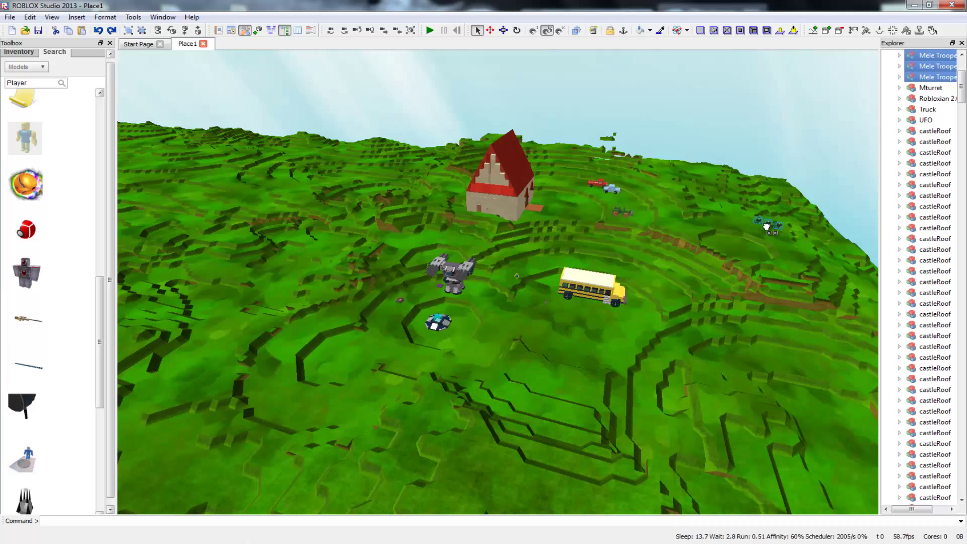
{"action": "left_click_drag", "start_coordinate": [616, 276], "coordinate": [593, 285]}
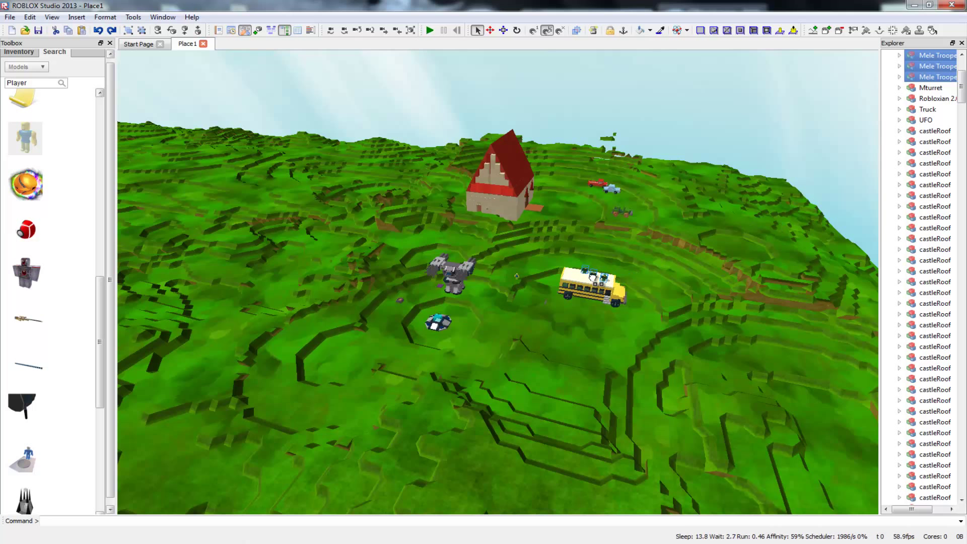
{"action": "left_click", "coordinate": [431, 31]}
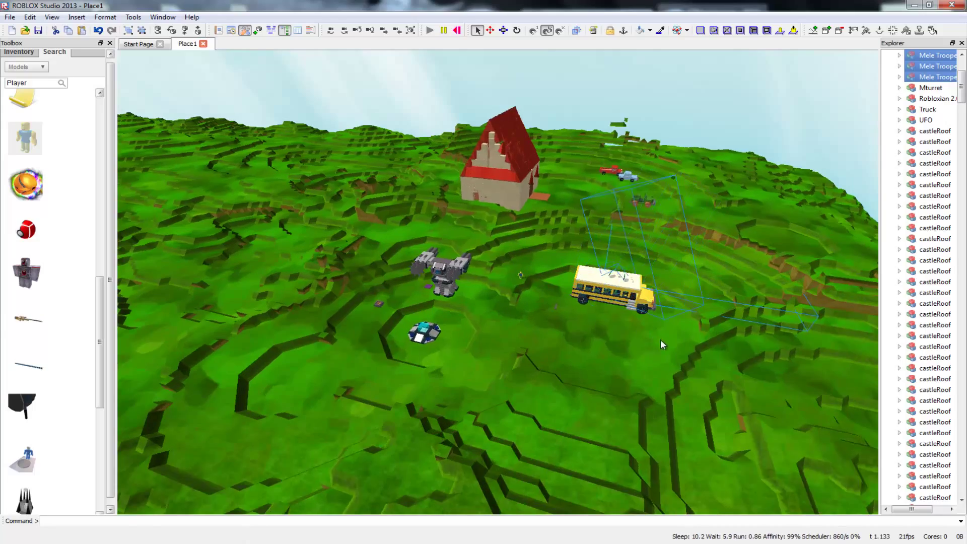
{"action": "scroll", "coordinate": [661, 339], "scroll_direction": "up", "scroll_amount": 2}
{"action": "right_click_drag", "start_coordinate": [682, 355], "coordinate": [658, 355]}
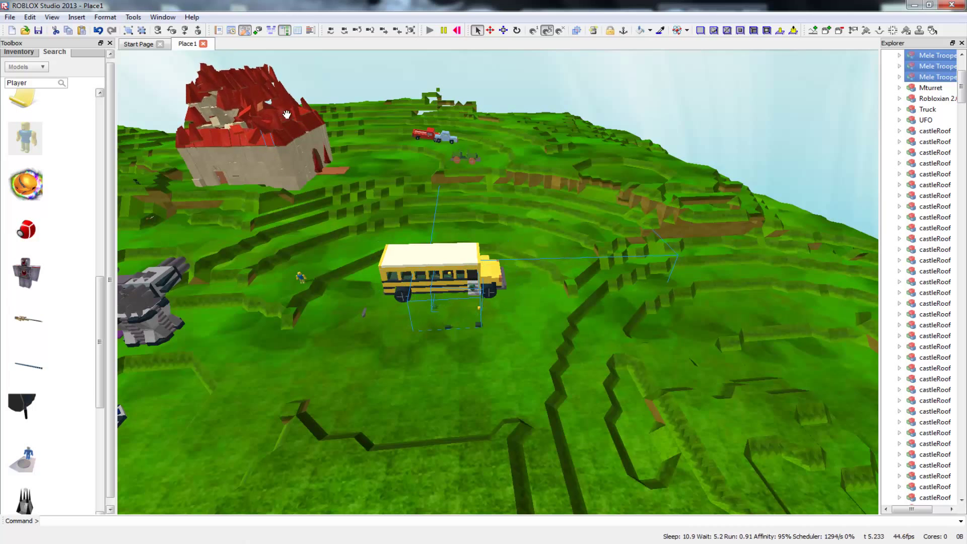
{"action": "left_click", "coordinate": [457, 31]}
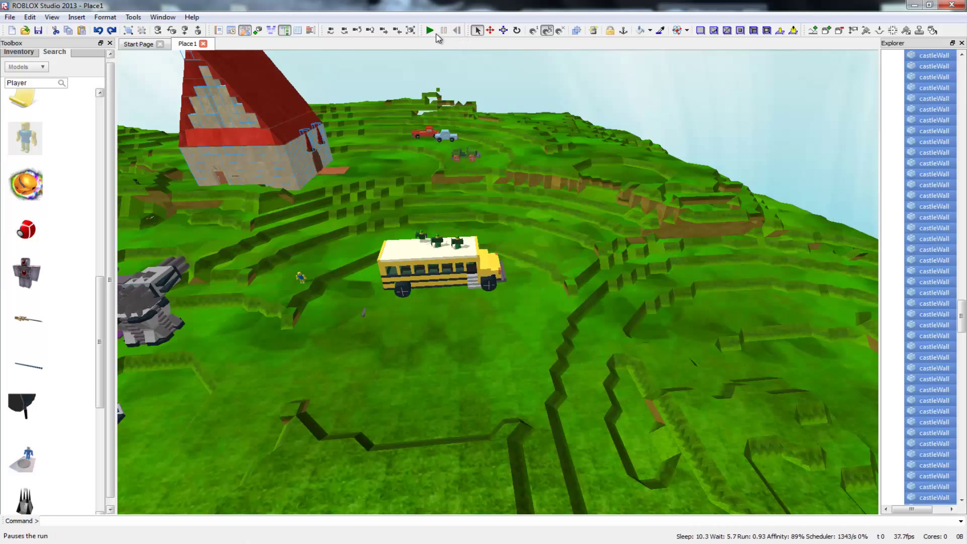
Step: Set the three Mele Troopers on the grass in front of the Bus, adjust their height, and run and reset the simulation
{"action": "left_click_drag", "start_coordinate": [379, 209], "coordinate": [333, 372]}
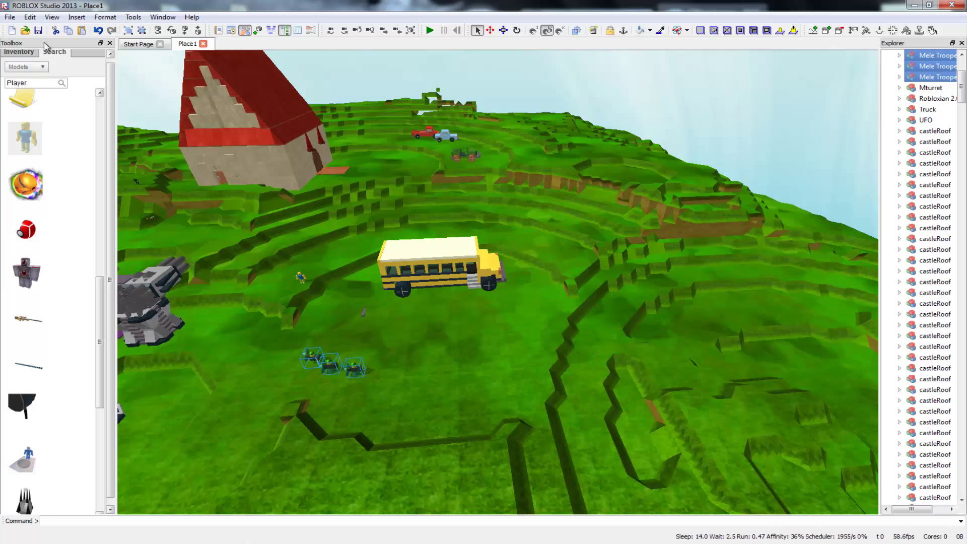
{"action": "left_click", "coordinate": [186, 30]}
{"action": "left_click", "coordinate": [185, 31]}
{"action": "left_click", "coordinate": [185, 31]}
{"action": "left_click", "coordinate": [186, 30]}
{"action": "left_click", "coordinate": [186, 31]}
{"action": "left_click", "coordinate": [194, 33]}
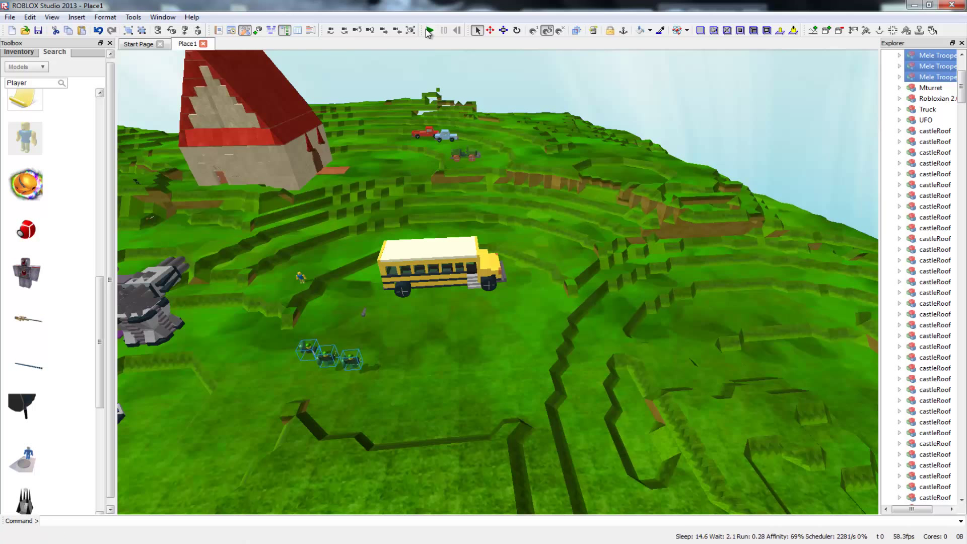
{"action": "left_click", "coordinate": [430, 31]}
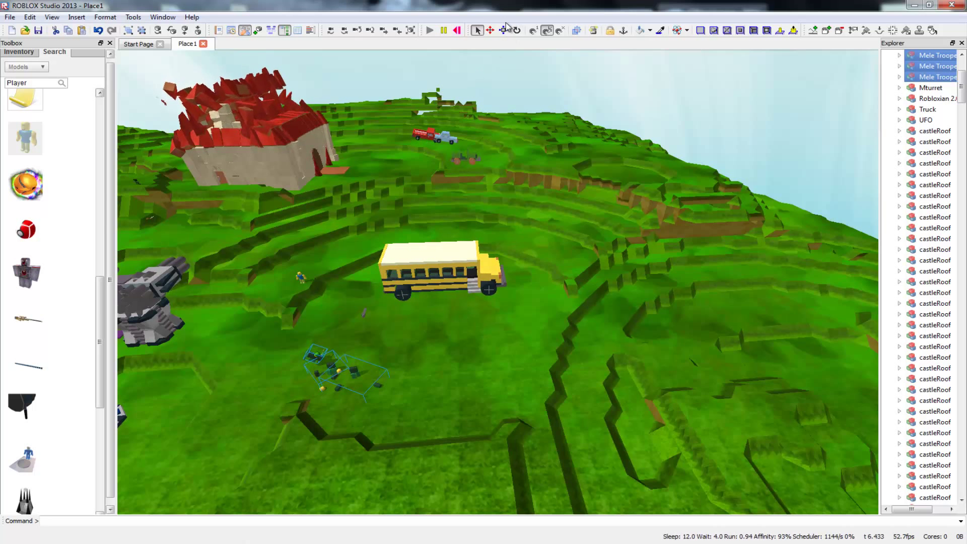
{"action": "left_click", "coordinate": [458, 31]}
Step: Move the three Mele Troopers onto the grass ledge behind the Bus, adjust their height, and run and reset the simulation
{"action": "left_click_drag", "start_coordinate": [270, 338], "coordinate": [369, 399]}
{"action": "left_click_drag", "start_coordinate": [353, 360], "coordinate": [352, 257]}
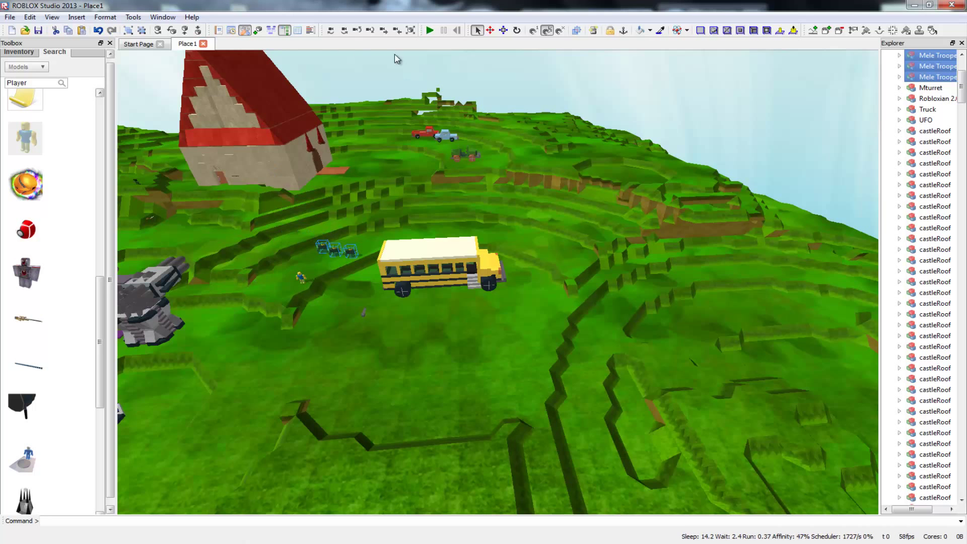
{"action": "scroll", "coordinate": [471, 272], "scroll_direction": "up", "scroll_amount": 5}
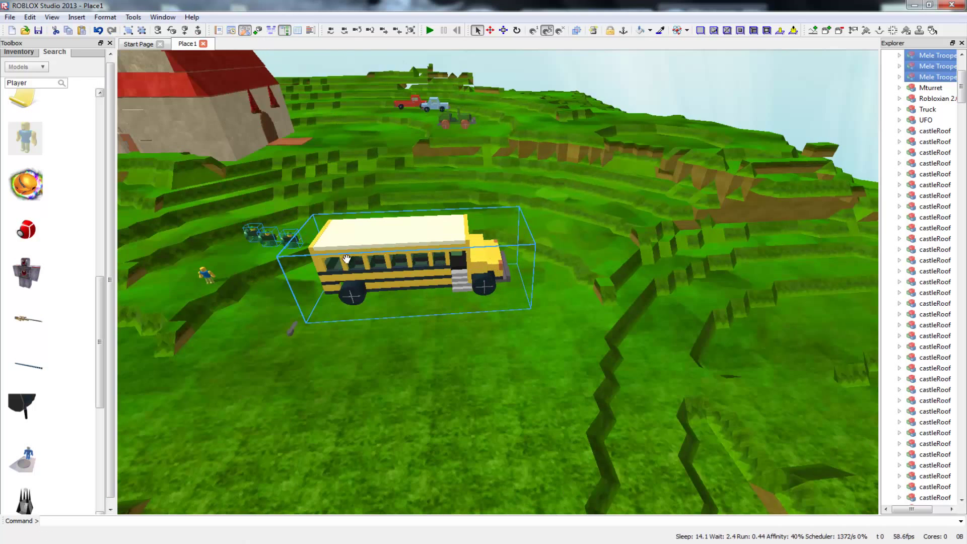
{"action": "right_click_drag", "start_coordinate": [471, 273], "coordinate": [294, 275]}
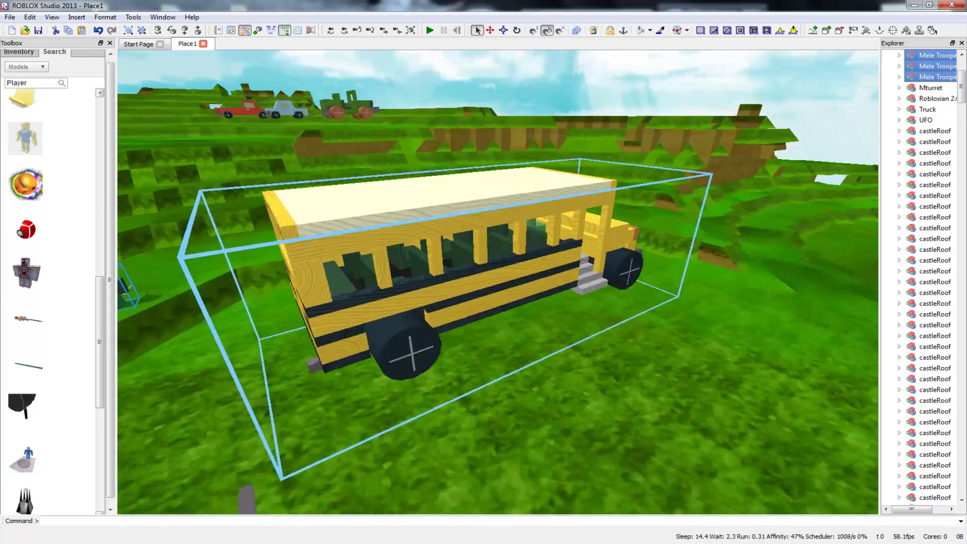
{"action": "key", "text": "w"}
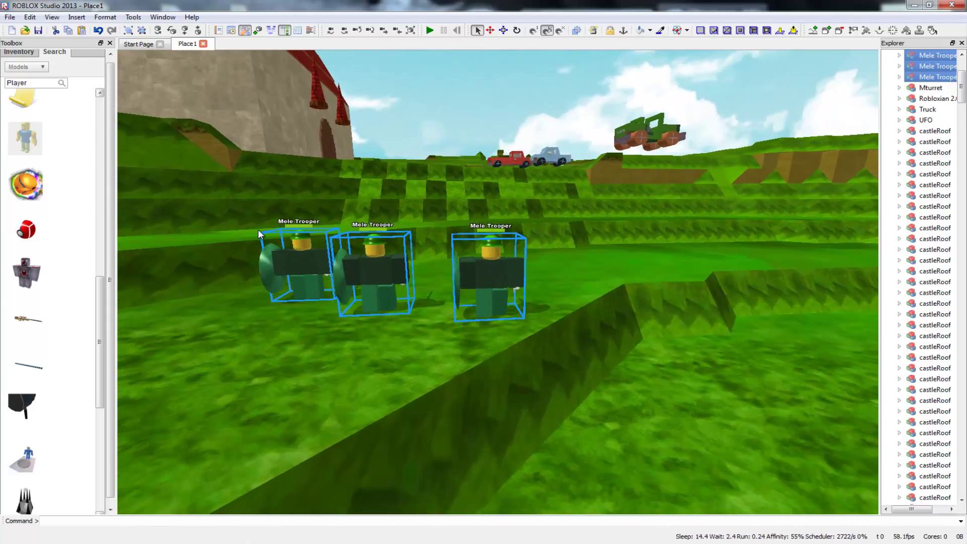
{"action": "left_click", "coordinate": [186, 31]}
{"action": "left_click", "coordinate": [199, 31]}
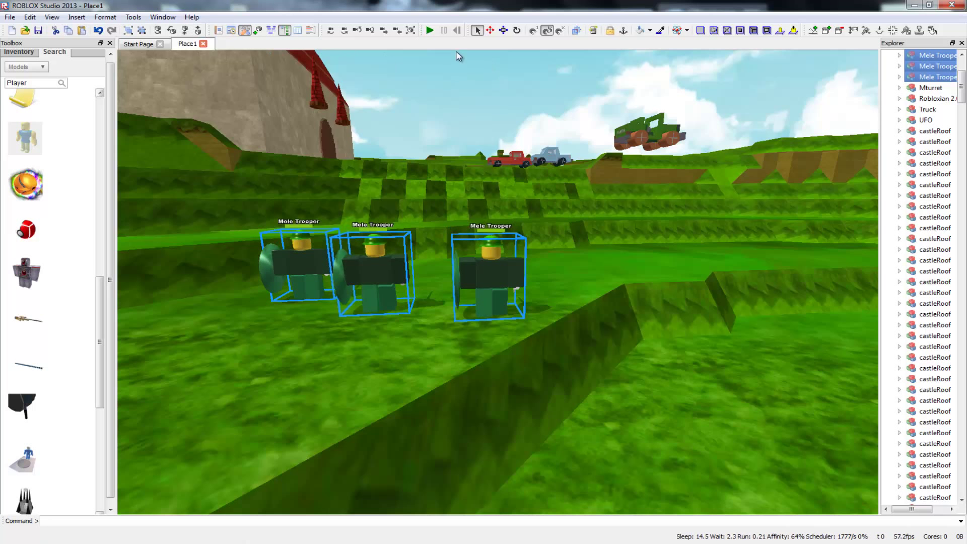
{"action": "left_click", "coordinate": [431, 34]}
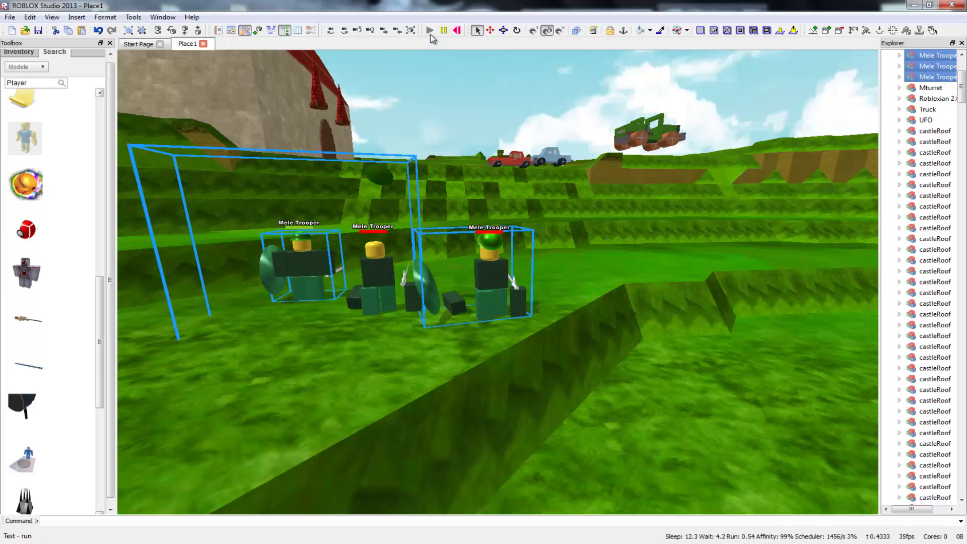
{"action": "left_click", "coordinate": [457, 31]}
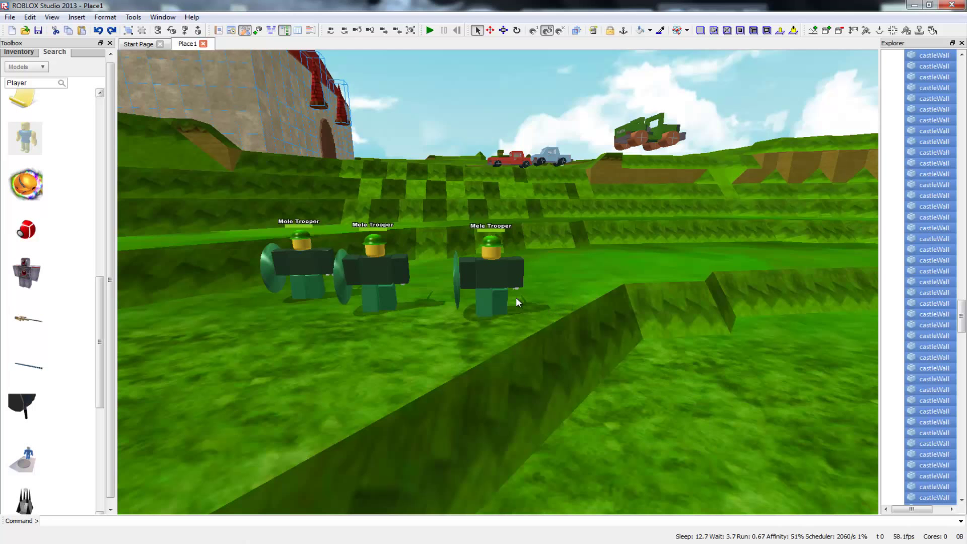
Step: Shift the Mele Trooper farthest from the castle, tilt it to lie flat with its head forward, and run and reset the simulation
{"action": "left_click_drag", "start_coordinate": [492, 293], "coordinate": [516, 285]}
{"action": "mouse_move", "coordinate": [508, 262]}
{"action": "right_mouse_down"}
{"action": "mouse_move", "coordinate": [547, 268]}
{"action": "mouse_move", "coordinate": [504, 261]}
{"action": "right_mouse_up"}
{"action": "left_click", "coordinate": [172, 30]}
{"action": "left_click", "coordinate": [172, 31]}
{"action": "left_click", "coordinate": [172, 30]}
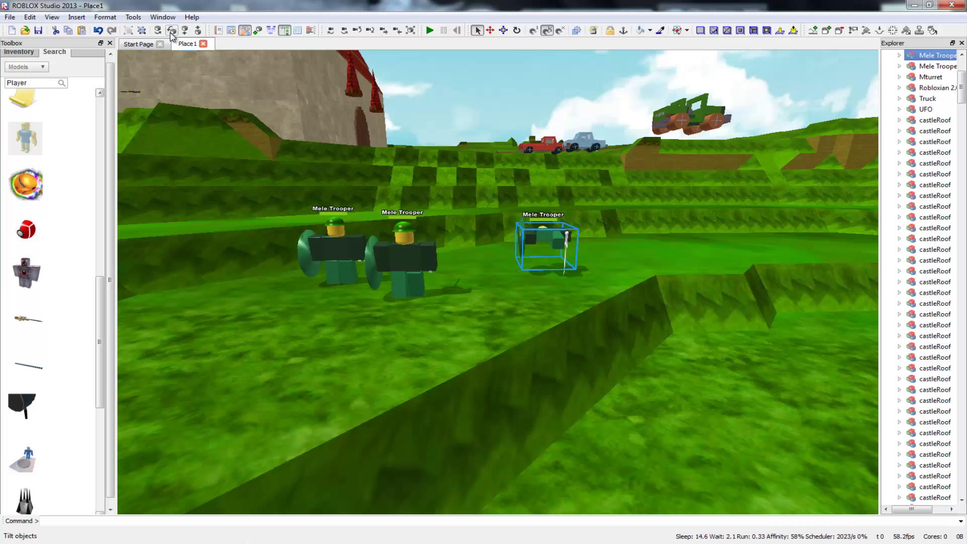
{"action": "left_click", "coordinate": [172, 31]}
{"action": "left_click", "coordinate": [172, 30]}
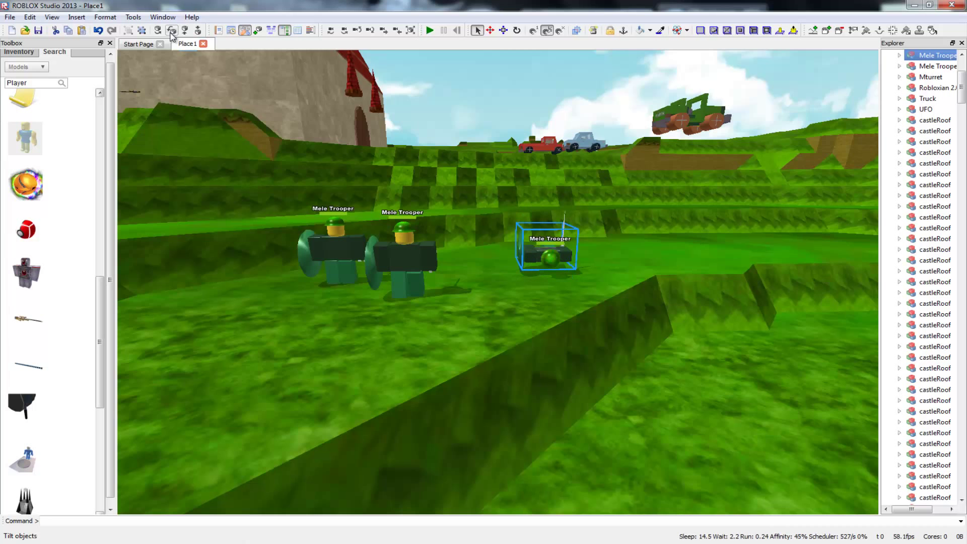
{"action": "left_click", "coordinate": [430, 30]}
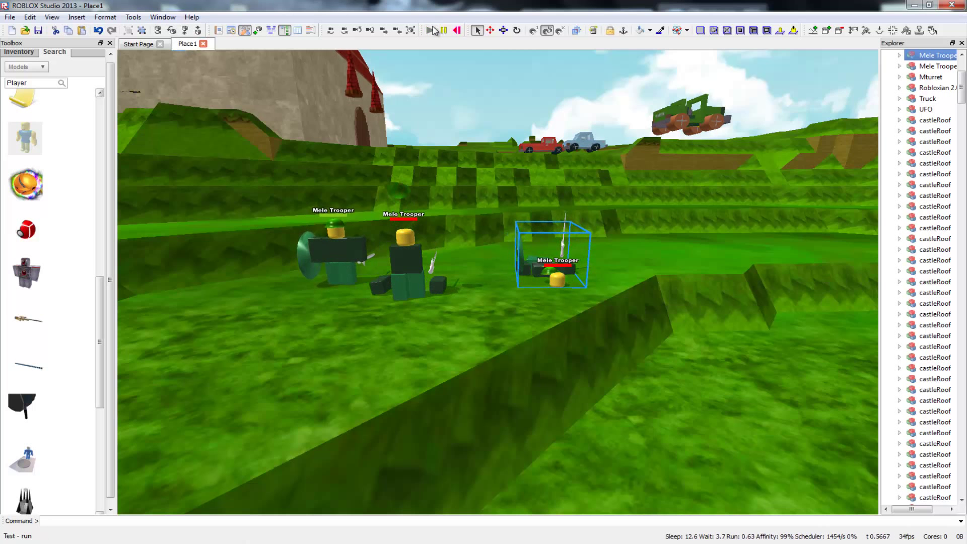
{"action": "left_click", "coordinate": [457, 31]}
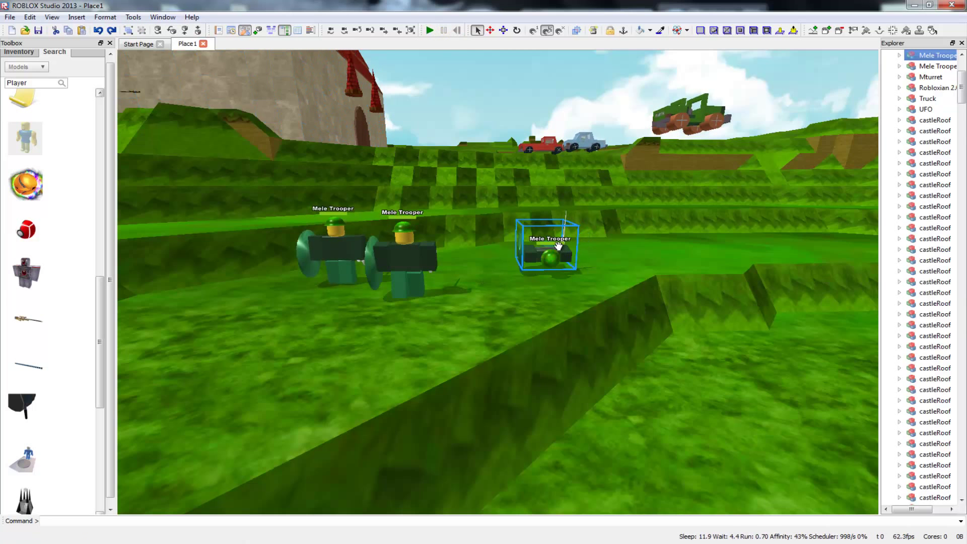
Step: Raise the tilted Mele Trooper, tilt it back upright, and test it with a simulation run and reset
{"action": "left_click", "coordinate": [183, 31]}
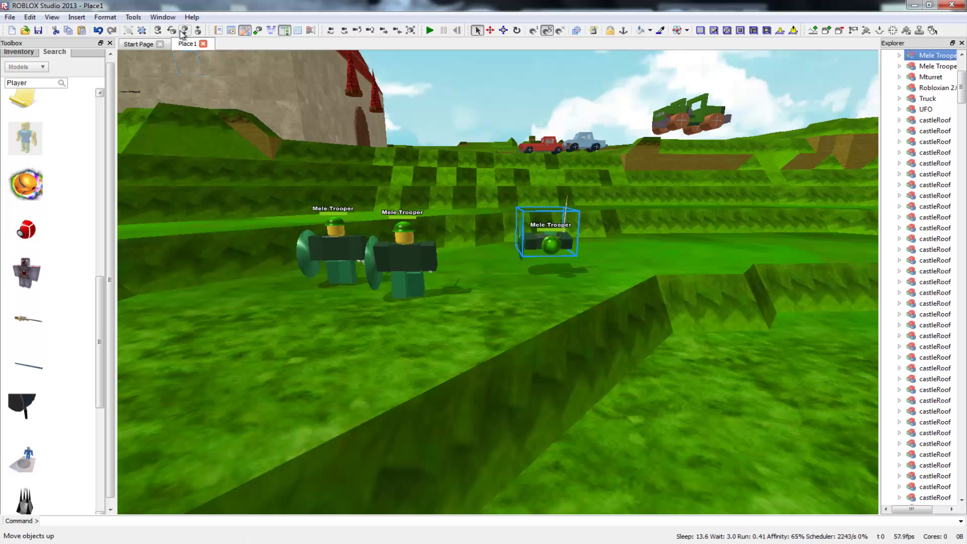
{"action": "left_click", "coordinate": [172, 30]}
{"action": "left_click", "coordinate": [172, 30]}
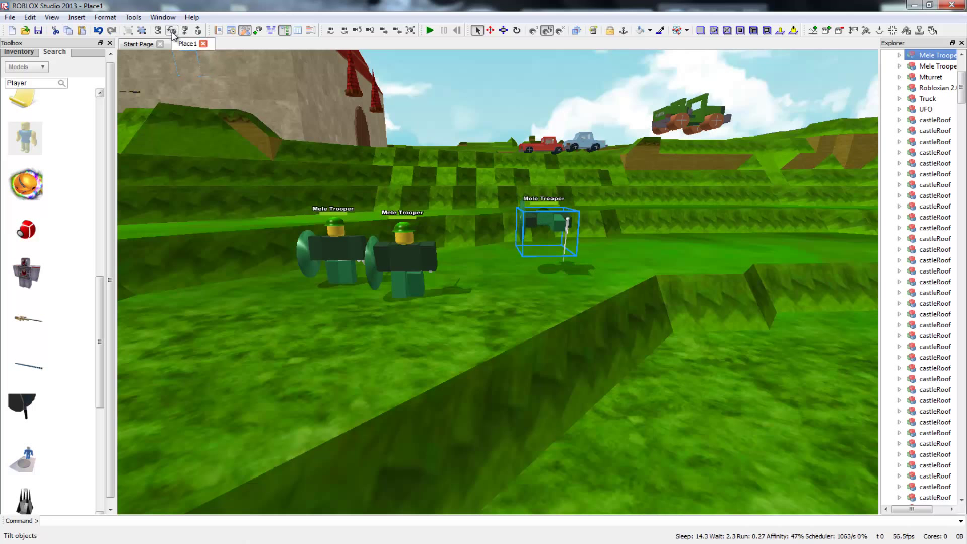
{"action": "left_click", "coordinate": [172, 30]}
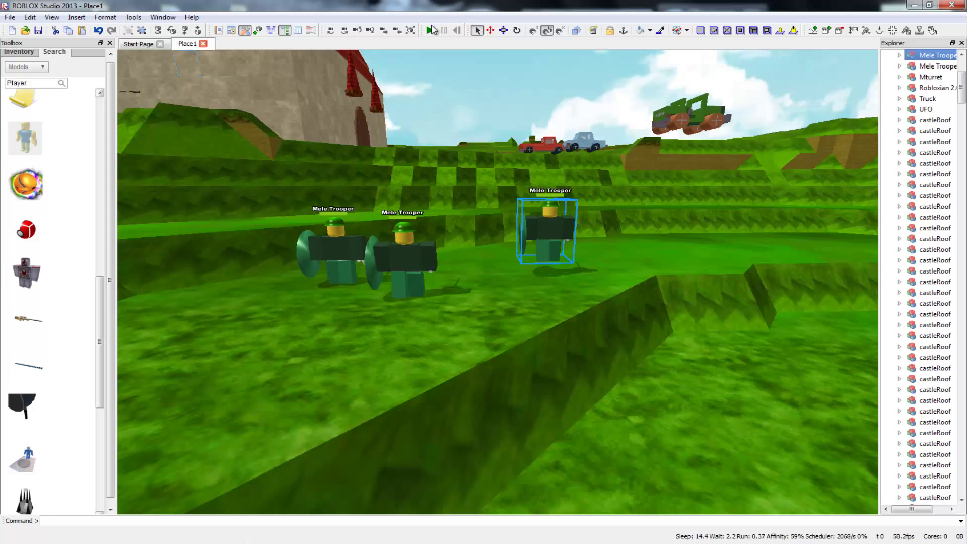
{"action": "left_click", "coordinate": [432, 30]}
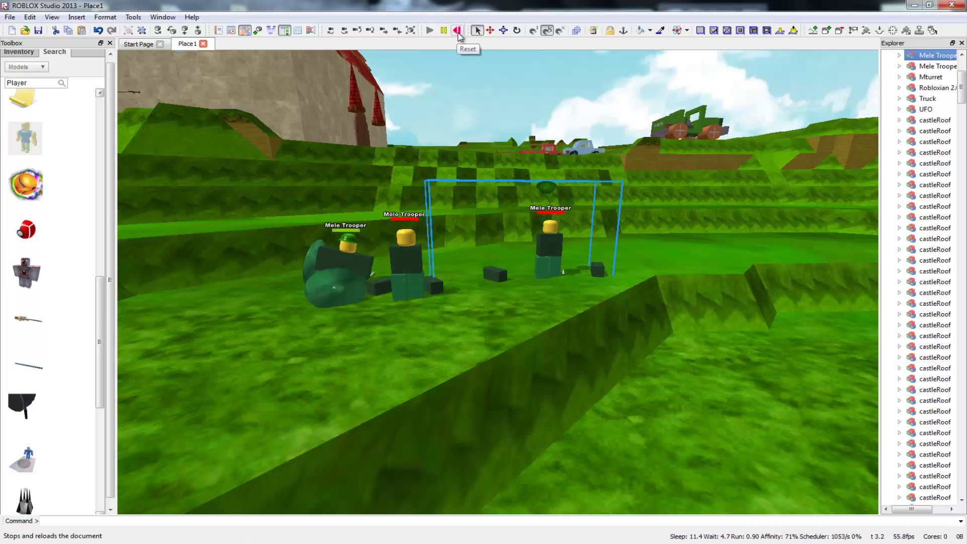
{"action": "left_click", "coordinate": [458, 31]}
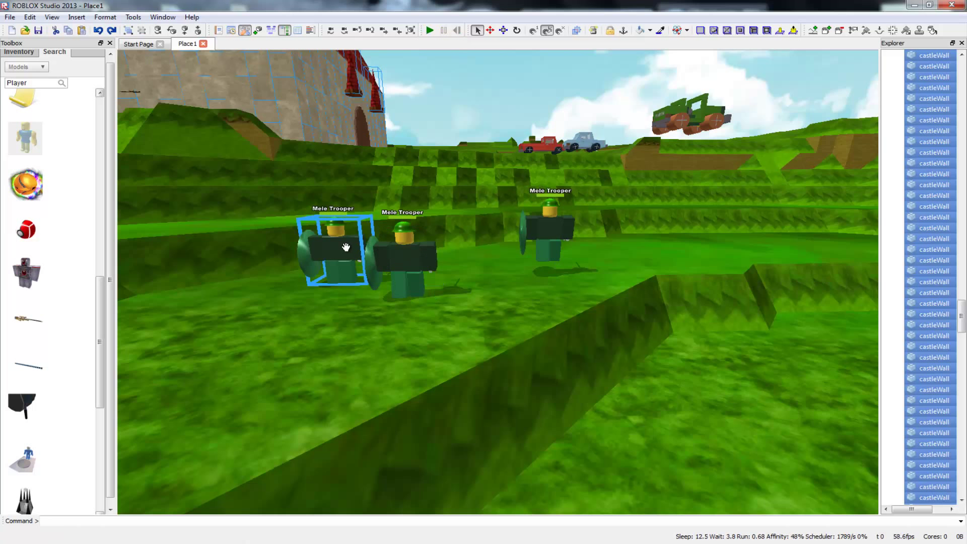
Step: Delete the two Mele Troopers farthest from the castle, keeping the one nearest to it
{"action": "left_click", "coordinate": [438, 258]}
{"action": "key", "text": "Delete"}
{"action": "left_click", "coordinate": [546, 237]}
{"action": "key", "text": "Delete"}
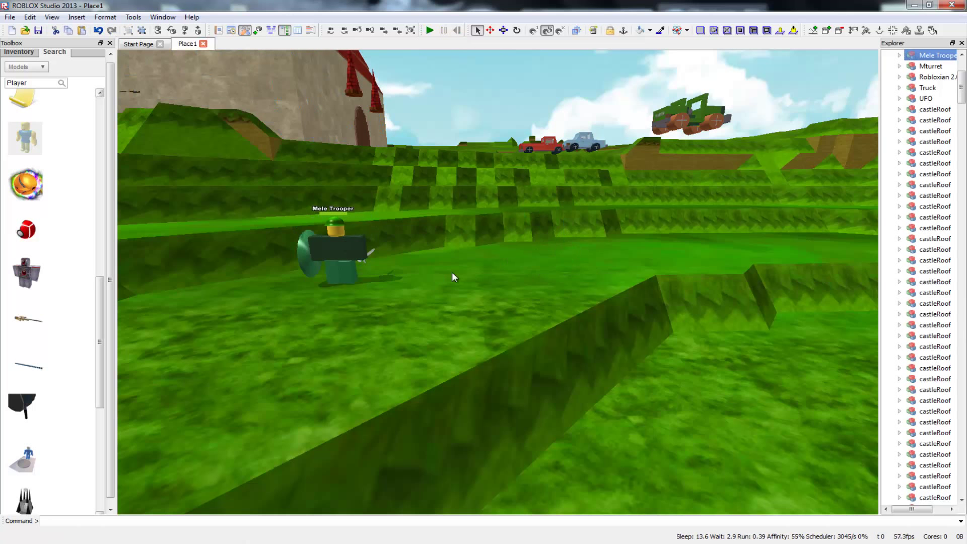
Step: Duplicate the remaining Mele Trooper twice and line up the copies beside it on the grass ledge
{"action": "left_click", "coordinate": [339, 281]}
{"action": "key", "text": "ctrl+d"}
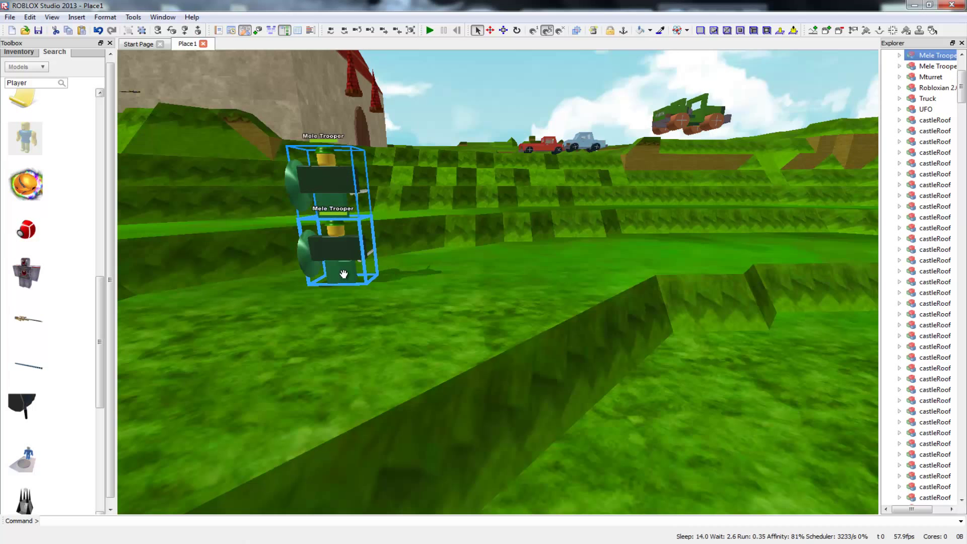
{"action": "key", "text": "ctrl+d"}
{"action": "left_click_drag", "start_coordinate": [322, 116], "coordinate": [442, 312]}
{"action": "left_click_drag", "start_coordinate": [325, 189], "coordinate": [535, 304]}
{"action": "left_click_drag", "start_coordinate": [289, 231], "coordinate": [597, 319]}
Step: Rotate all three Mele Troopers together to face the opposite direction and run the simulation
{"action": "left_click_drag", "start_coordinate": [263, 196], "coordinate": [582, 330]}
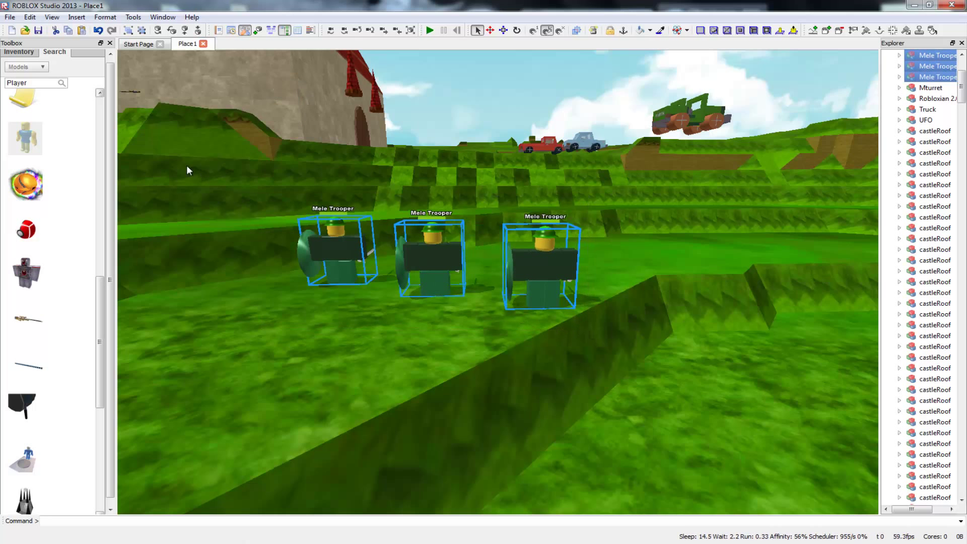
{"action": "left_click", "coordinate": [158, 31]}
{"action": "left_click", "coordinate": [158, 31]}
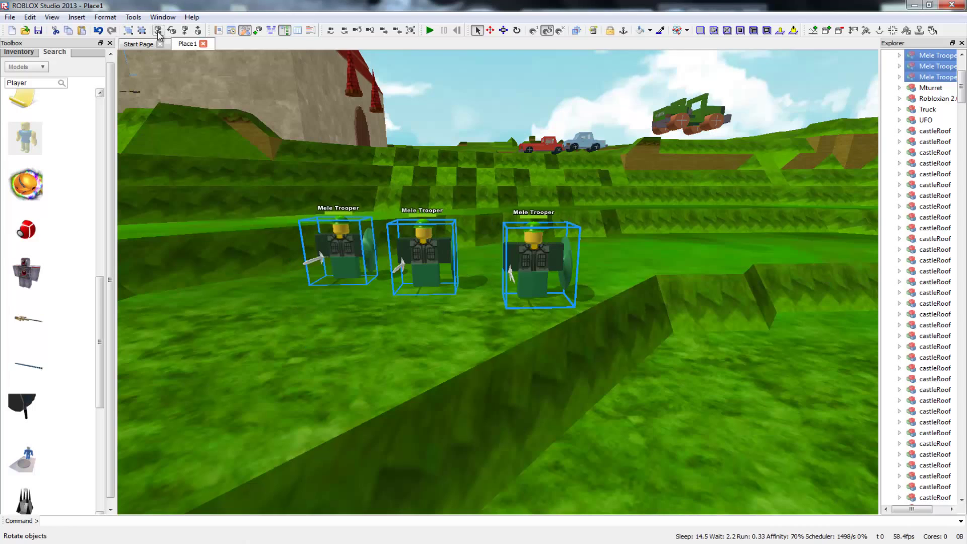
{"action": "left_click", "coordinate": [429, 31]}
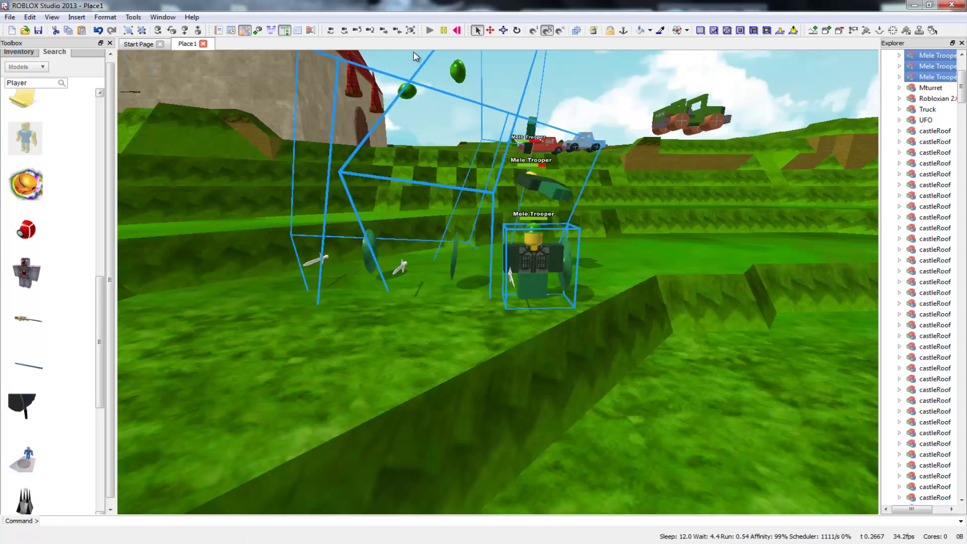
Step: Reset the simulation, undo the rotation of the three Mele Troopers, and test them with another simulation run and reset
{"action": "left_click", "coordinate": [457, 30]}
{"action": "left_click", "coordinate": [382, 334]}
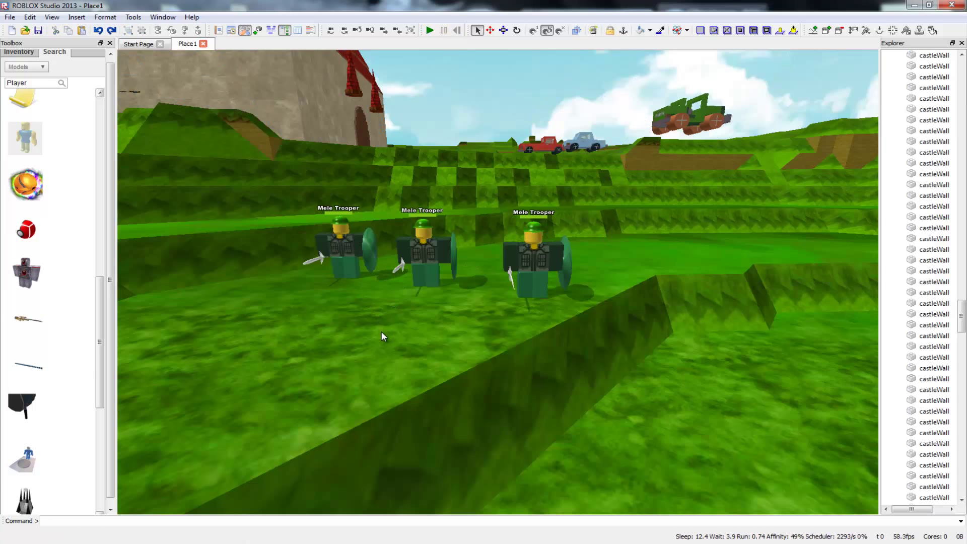
{"action": "key", "text": "ctrl+z"}
{"action": "key", "text": "ctrl+z"}
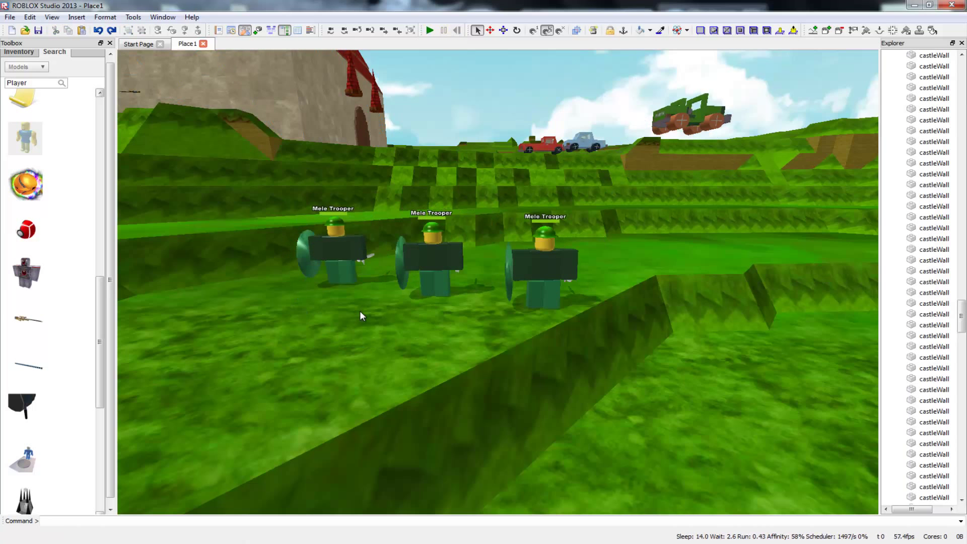
{"action": "left_click", "coordinate": [431, 30]}
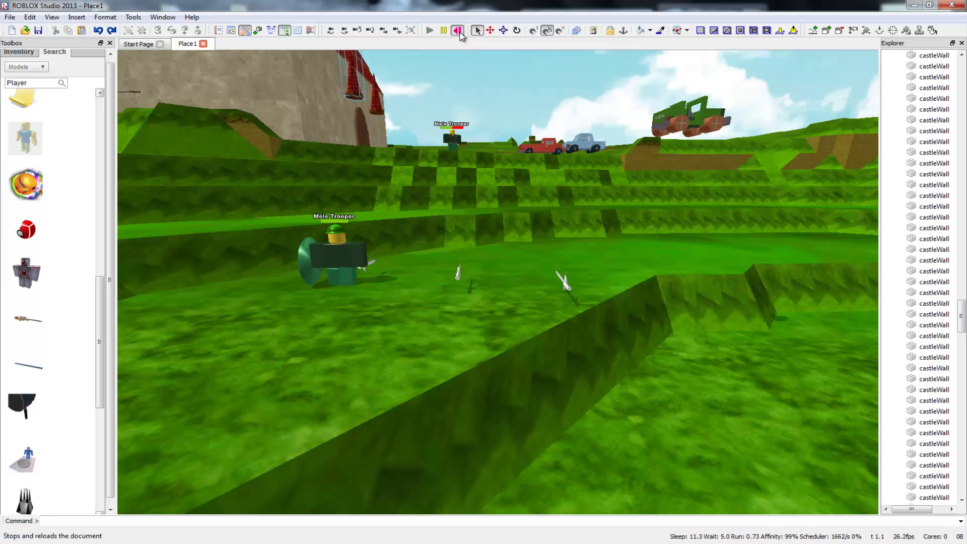
{"action": "left_click", "coordinate": [458, 31]}
Step: Duplicate the Mele Trooper nearest the castle, place the copy in front of it on the grass, and test with a simulation run and reset
{"action": "left_click", "coordinate": [336, 262]}
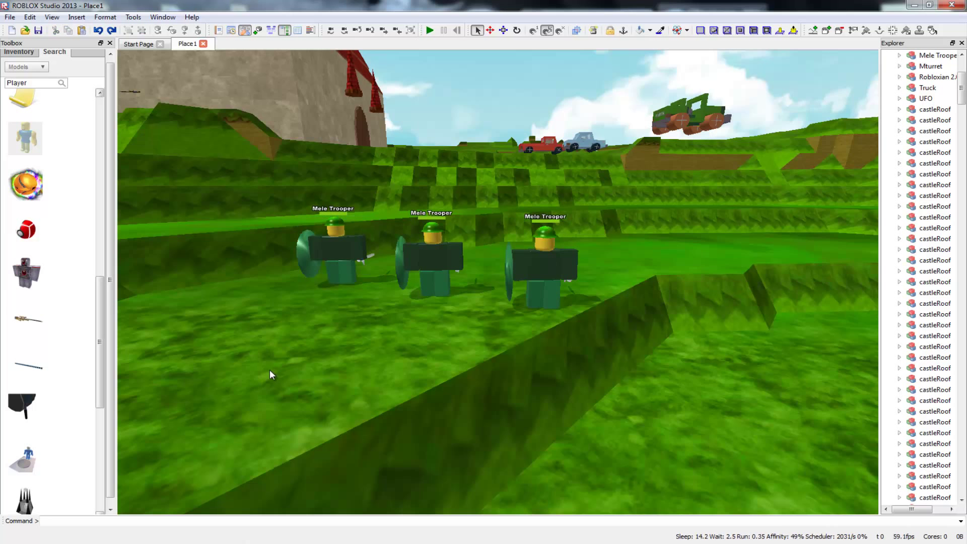
{"action": "key", "text": "ctrl+d"}
{"action": "left_click_drag", "start_coordinate": [315, 191], "coordinate": [236, 343]}
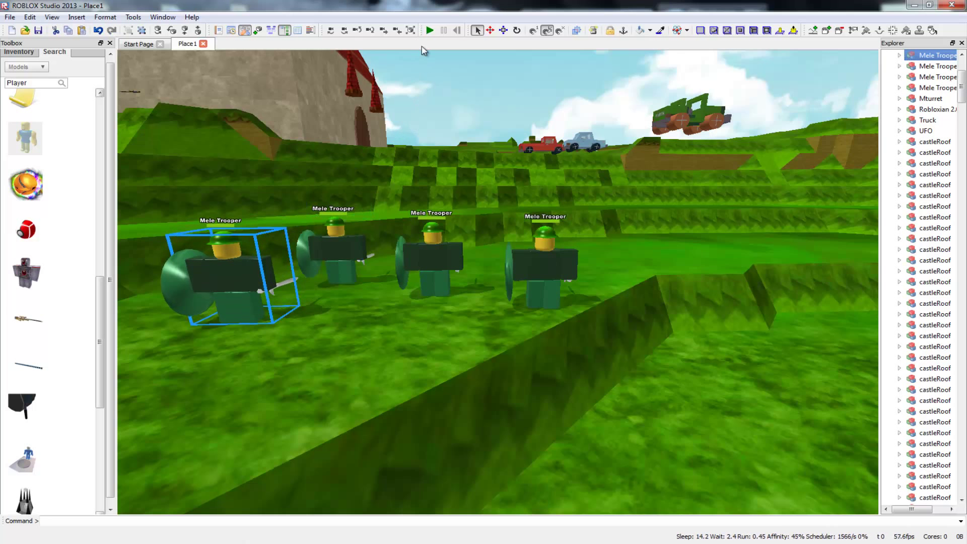
{"action": "left_click", "coordinate": [431, 32]}
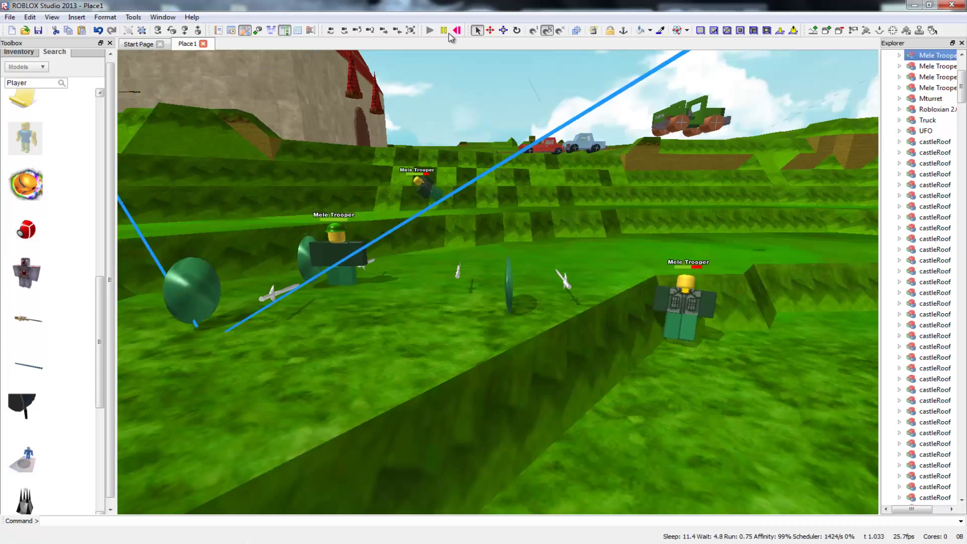
{"action": "left_click", "coordinate": [457, 30]}
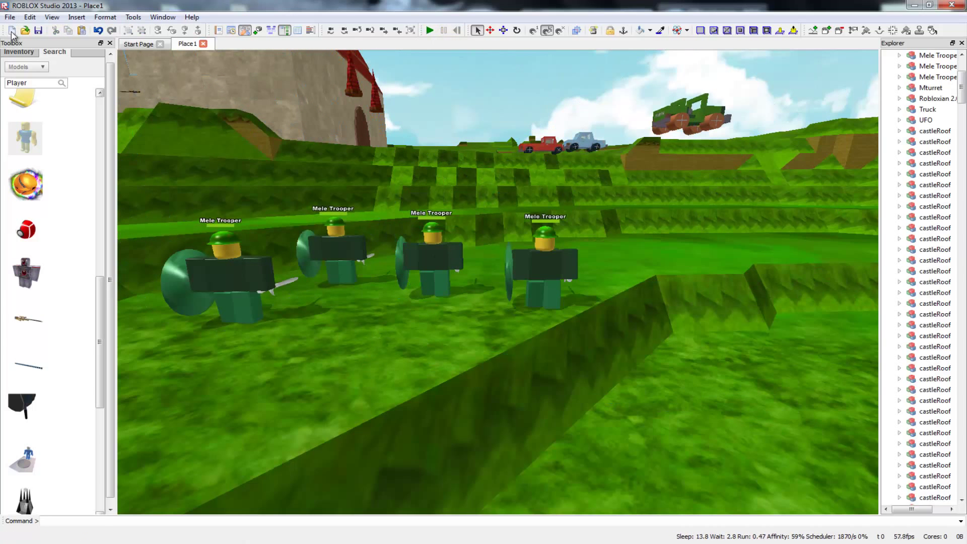
Step: Start saving the place and create a new folder named ROBLOX on the Desktop
{"action": "left_click", "coordinate": [10, 17]}
{"action": "left_click", "coordinate": [73, 3]}
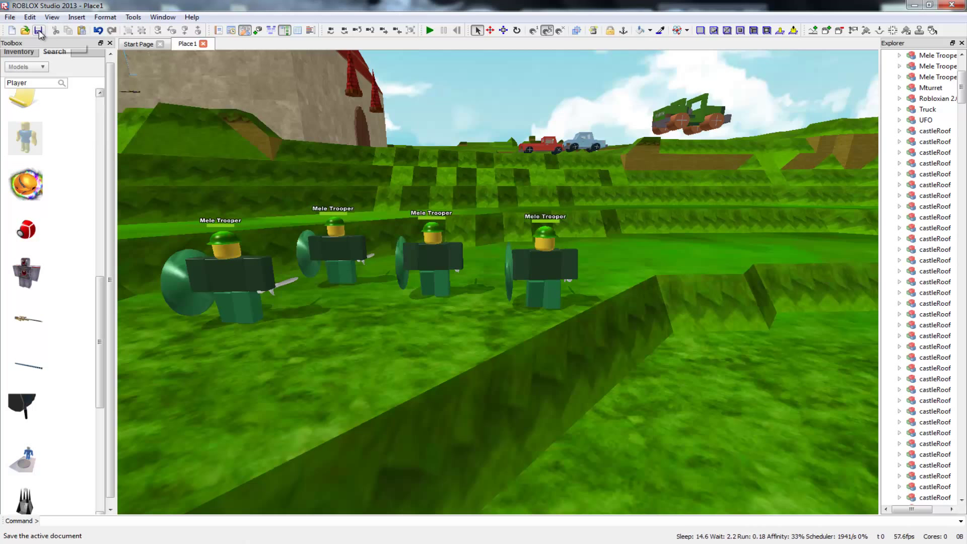
{"action": "left_click", "coordinate": [39, 31]}
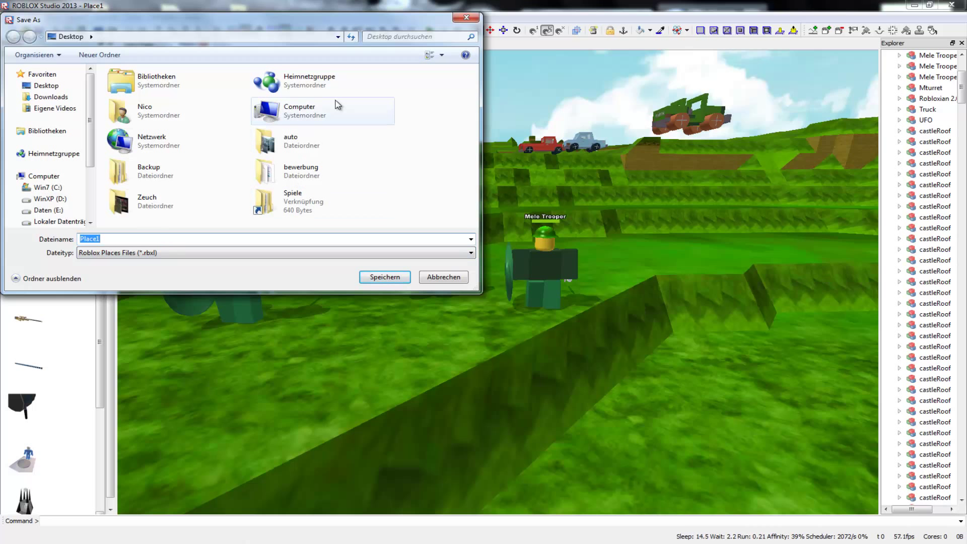
{"action": "left_click", "coordinate": [111, 59]}
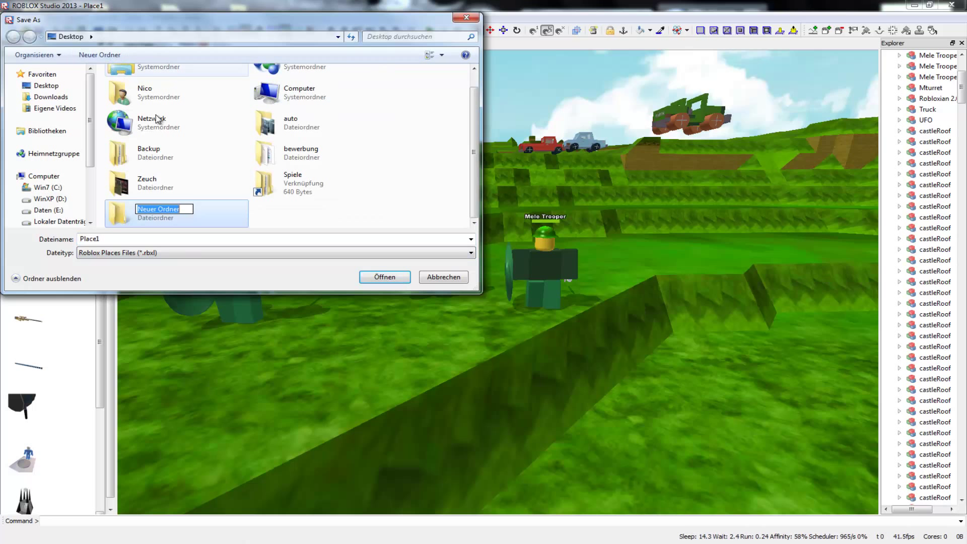
{"action": "type", "text": "ROB"}
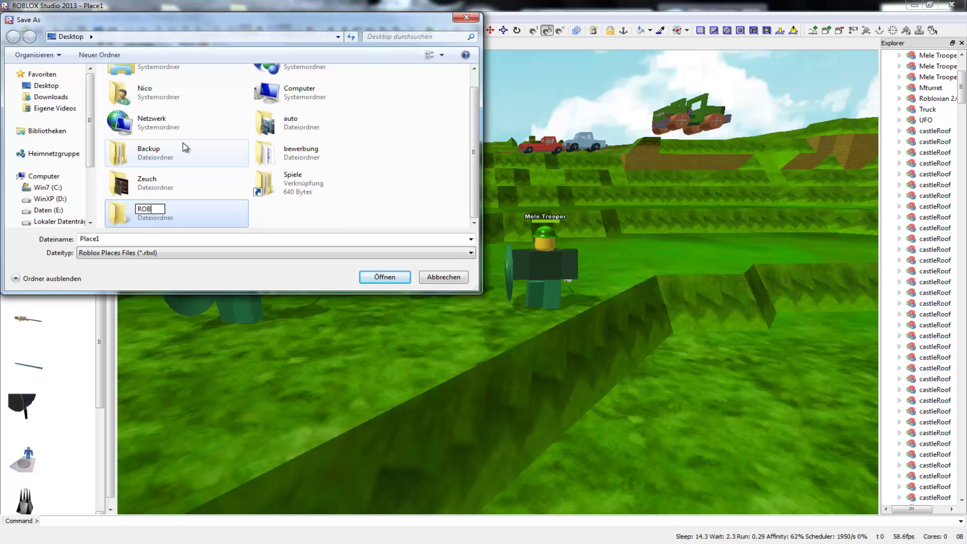
{"action": "type", "text": "LOX"}
{"action": "key", "text": "Return"}
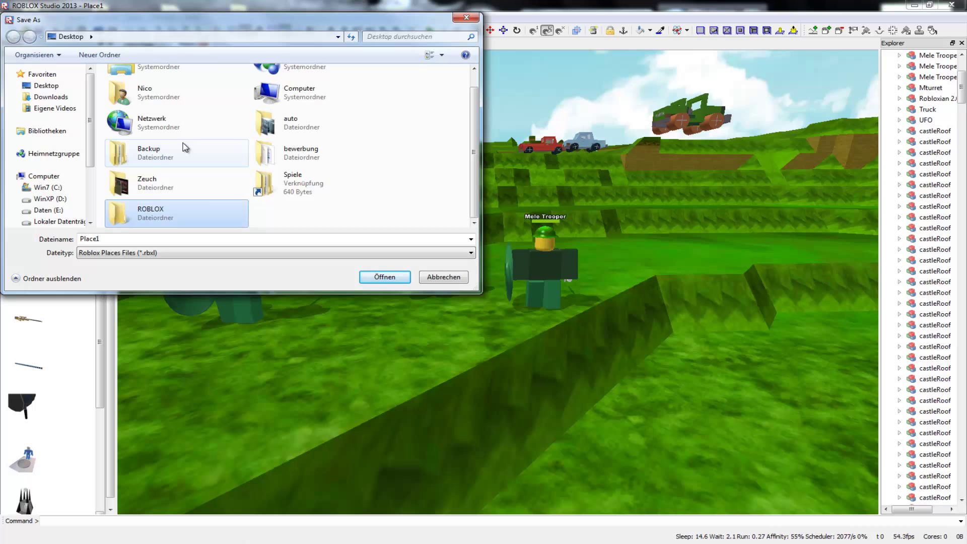
Step: Save the place as Place1 in the ROBLOX folder, using the Roblox Places Files (*.rbxl) format
{"action": "double_click", "coordinate": [149, 214]}
{"action": "left_click", "coordinate": [222, 239]}
{"action": "left_click", "coordinate": [311, 255]}
{"action": "left_click", "coordinate": [317, 255]}
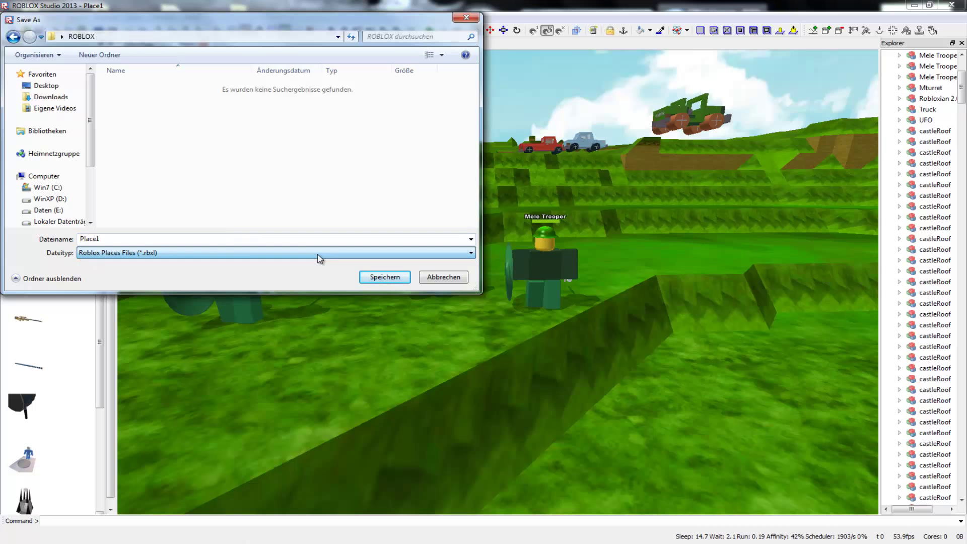
{"action": "left_click", "coordinate": [388, 278]}
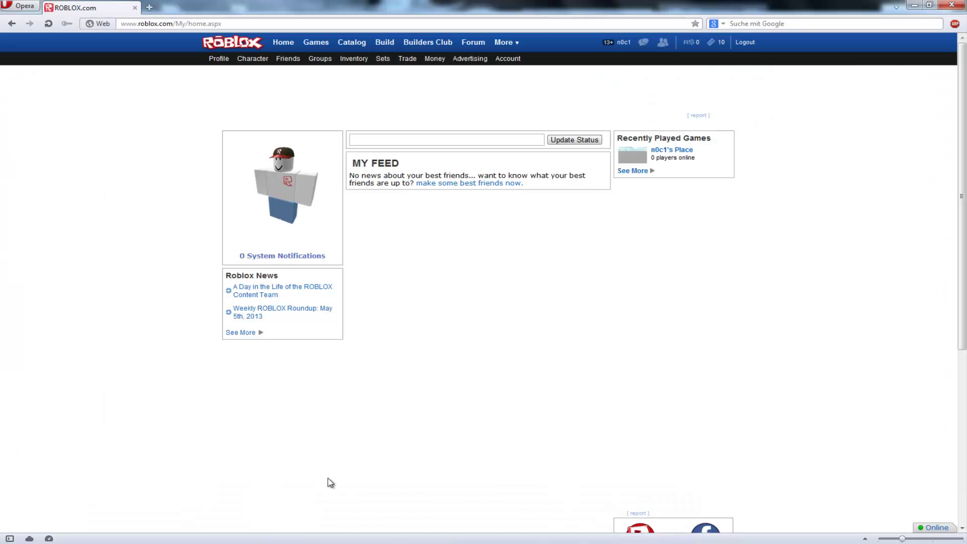
Step: Switch to the Roblox website in Opera, view the recently played place's page, and open the account's profile
{"action": "left_click", "coordinate": [284, 42]}
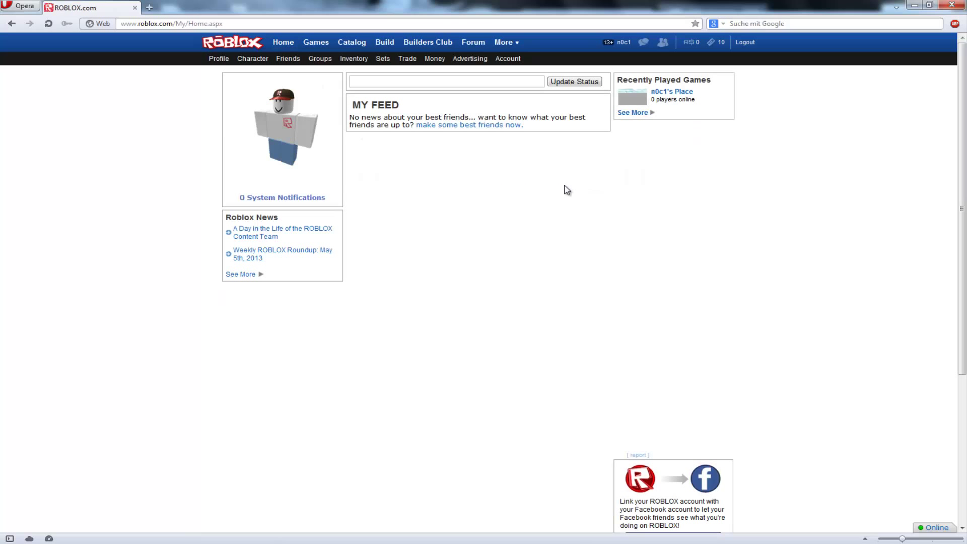
{"action": "left_click", "coordinate": [675, 92]}
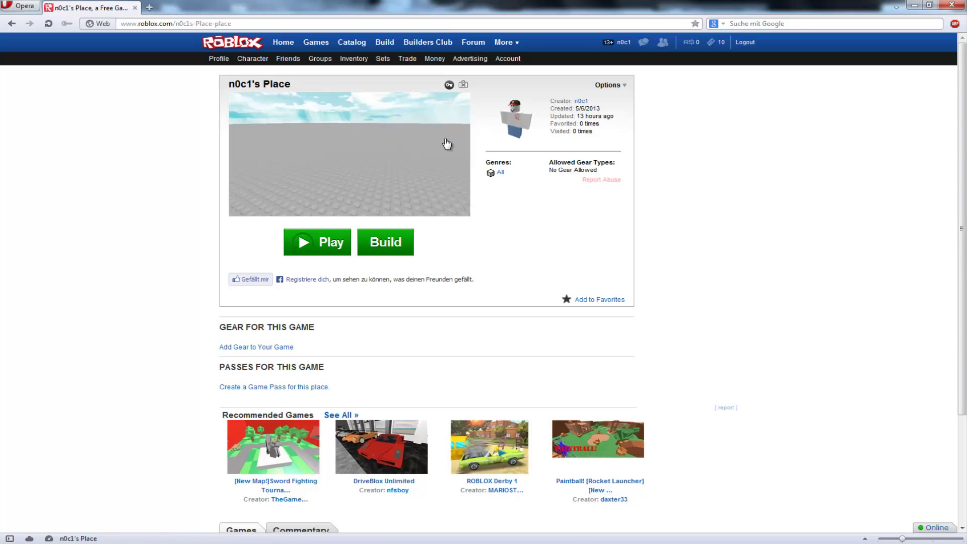
{"action": "left_click", "coordinate": [615, 44]}
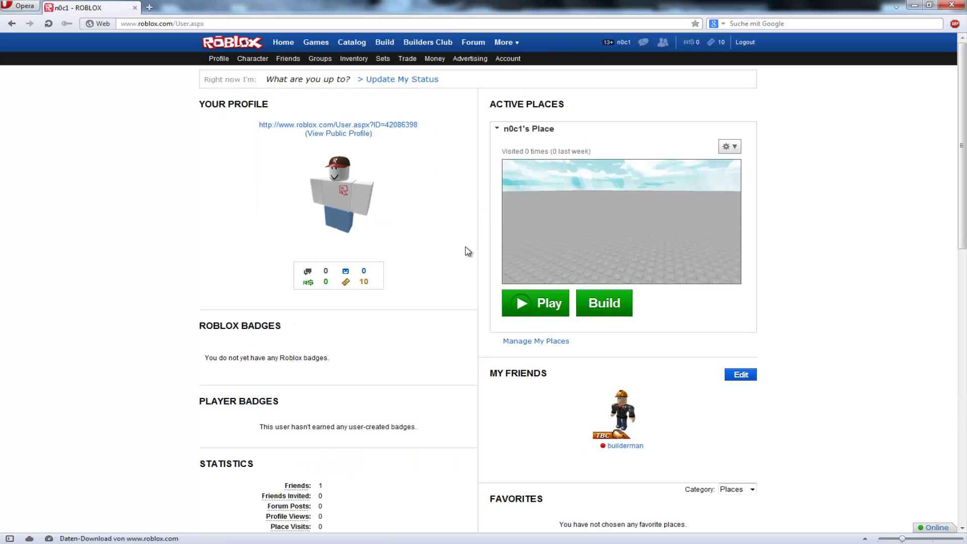
Step: Look through the profile page and view the options available for the active place
{"action": "right_click_drag", "start_coordinate": [434, 389], "coordinate": [429, 417]}
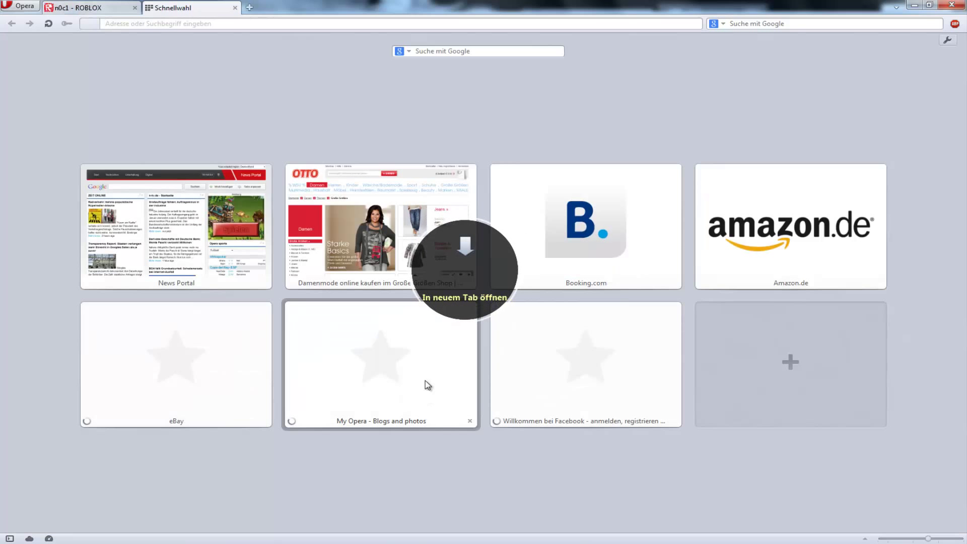
{"action": "middle_click", "coordinate": [215, 3]}
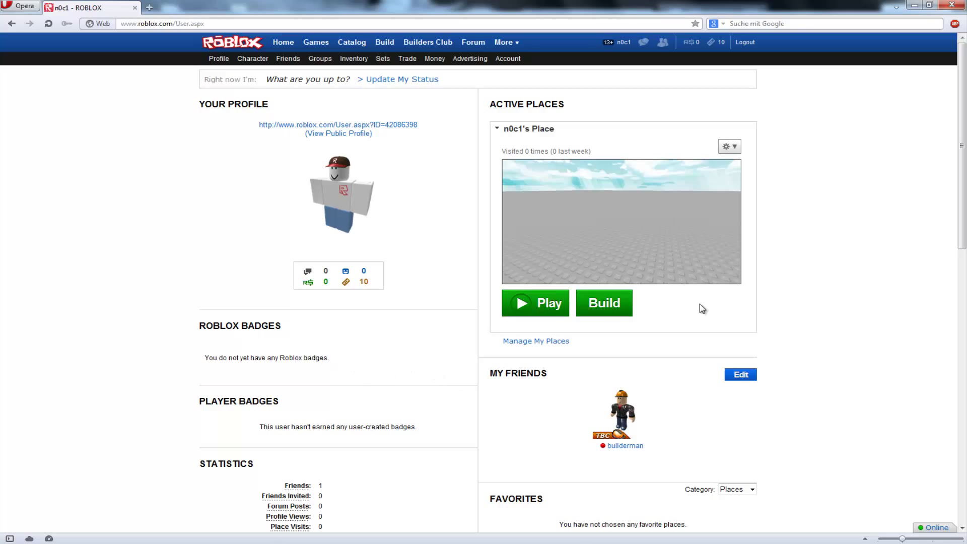
{"action": "scroll", "coordinate": [478, 303], "scroll_direction": "down", "scroll_amount": 5}
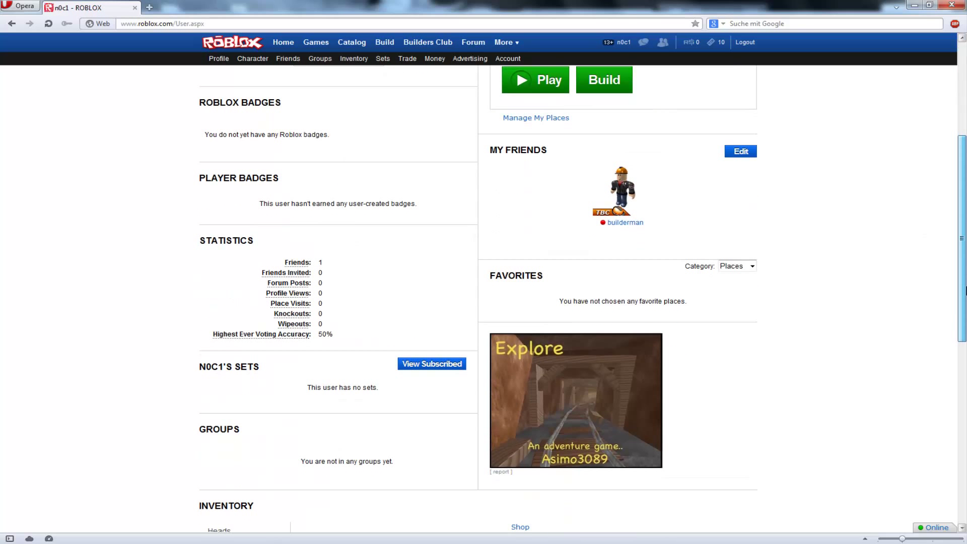
{"action": "left_click_drag", "start_coordinate": [966, 304], "coordinate": [966, 135]}
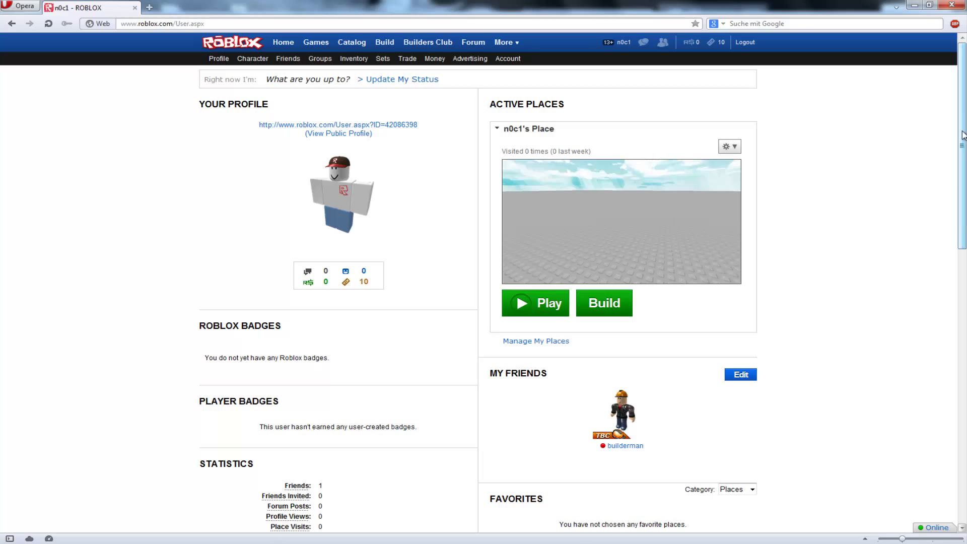
{"action": "left_click", "coordinate": [738, 148]}
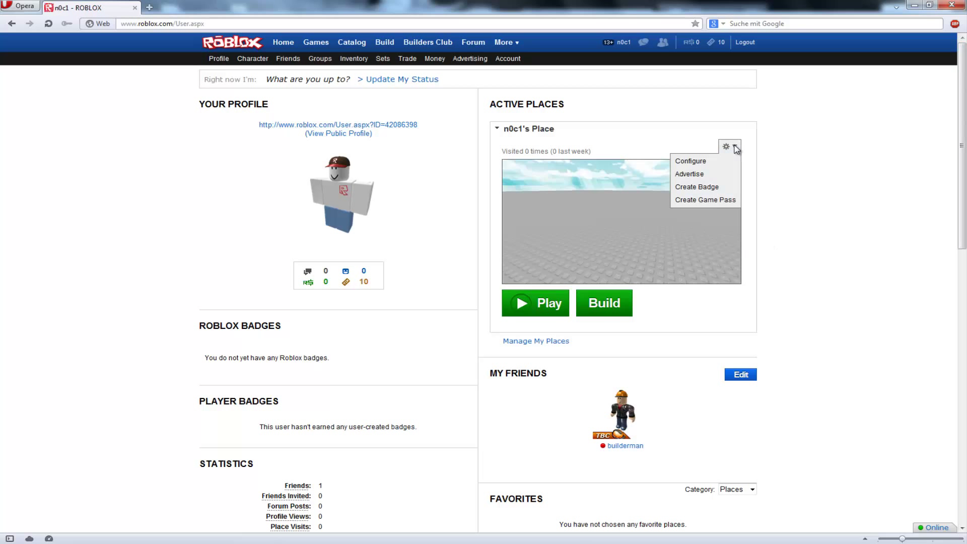
{"action": "left_click", "coordinate": [815, 174]}
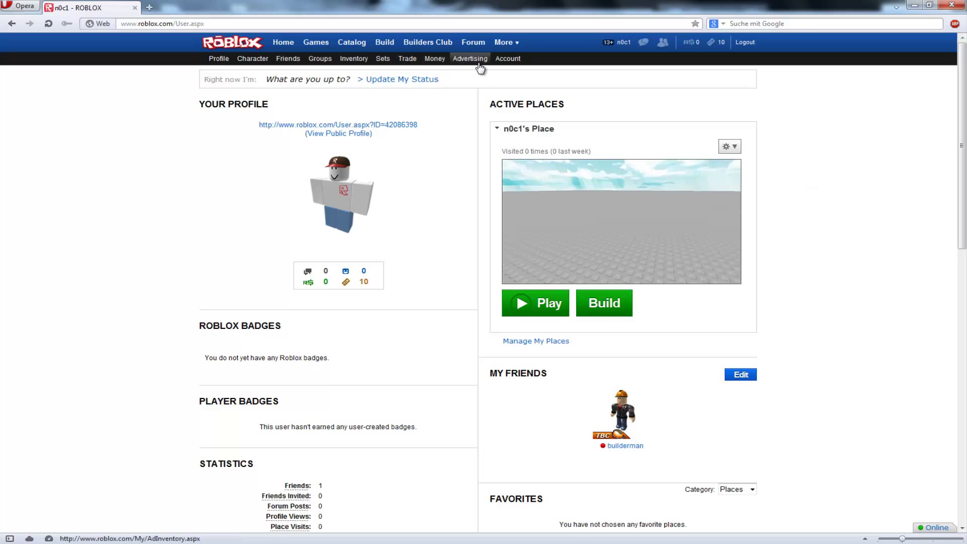
Step: Reload the profile page and launch the active place for playing
{"action": "left_click", "coordinate": [216, 60]}
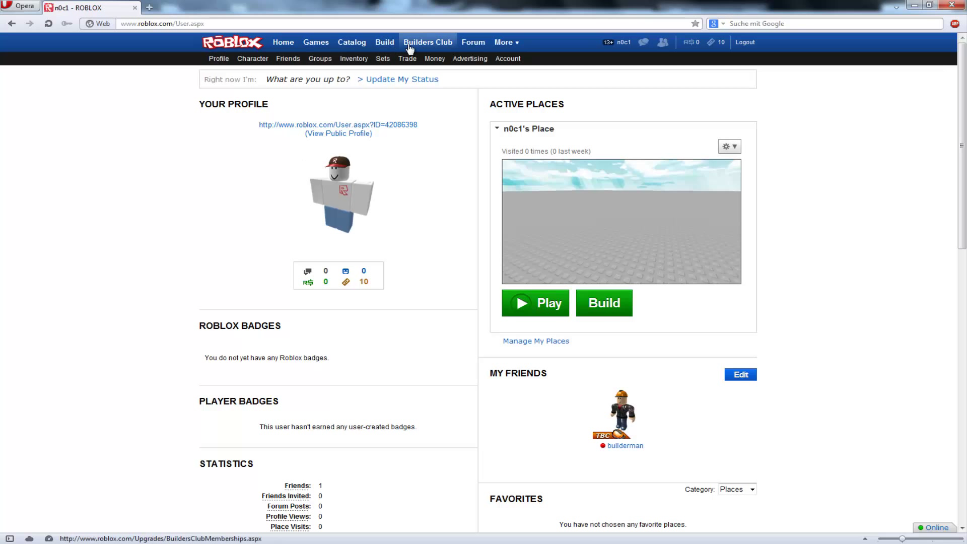
{"action": "mouse_move", "coordinate": [495, 51]}
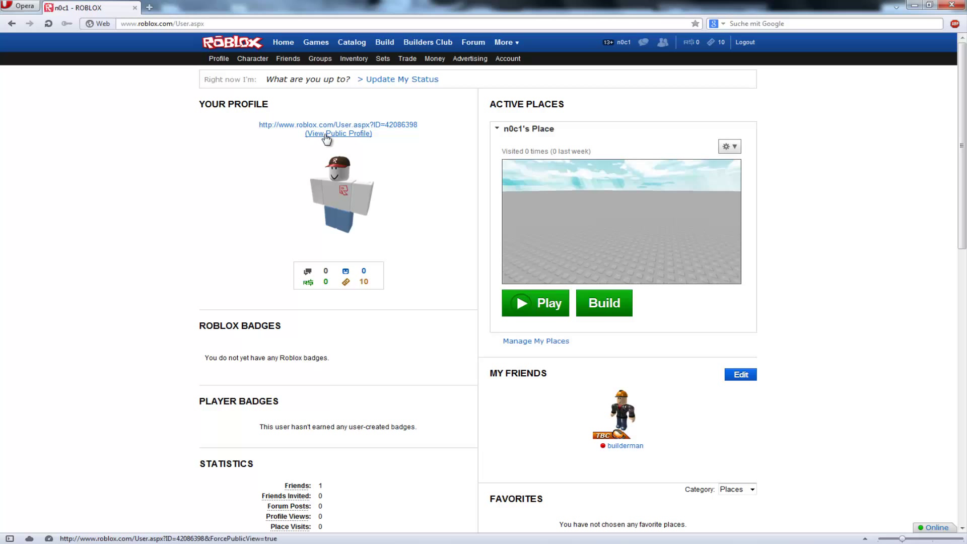
{"action": "left_click", "coordinate": [529, 303]}
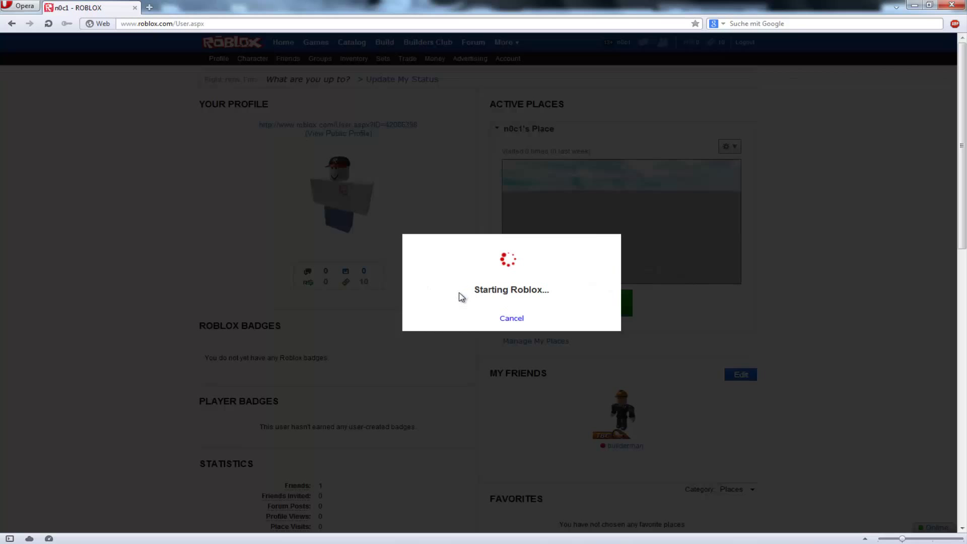